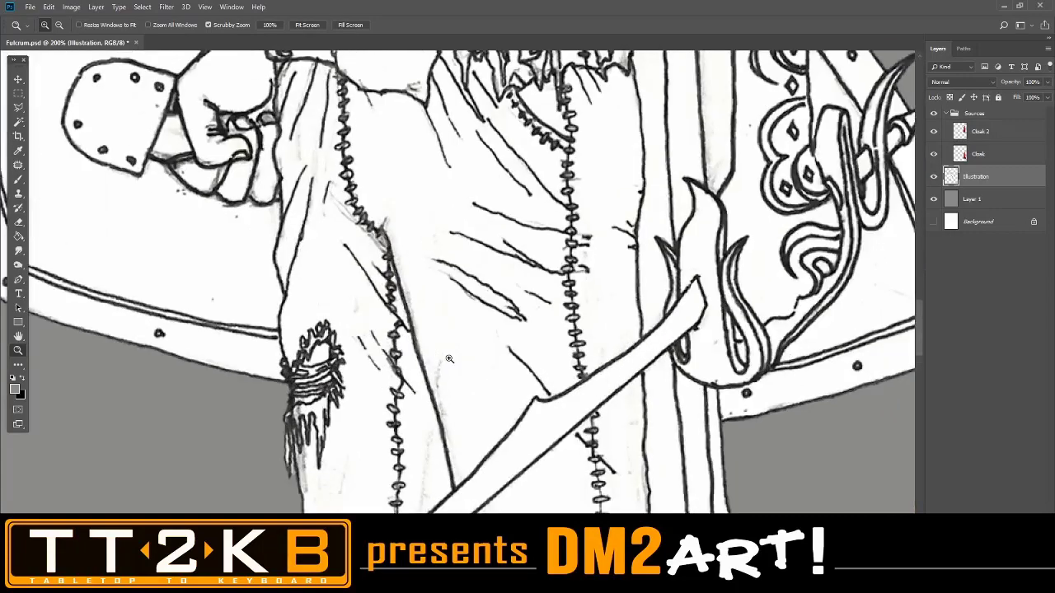
# Set up the Brush tool with a small tip and a white foreground color for retouching the hooded figure's head.
pyautogui.moveTo(549, 162); pyautogui.dragTo(630, 503)
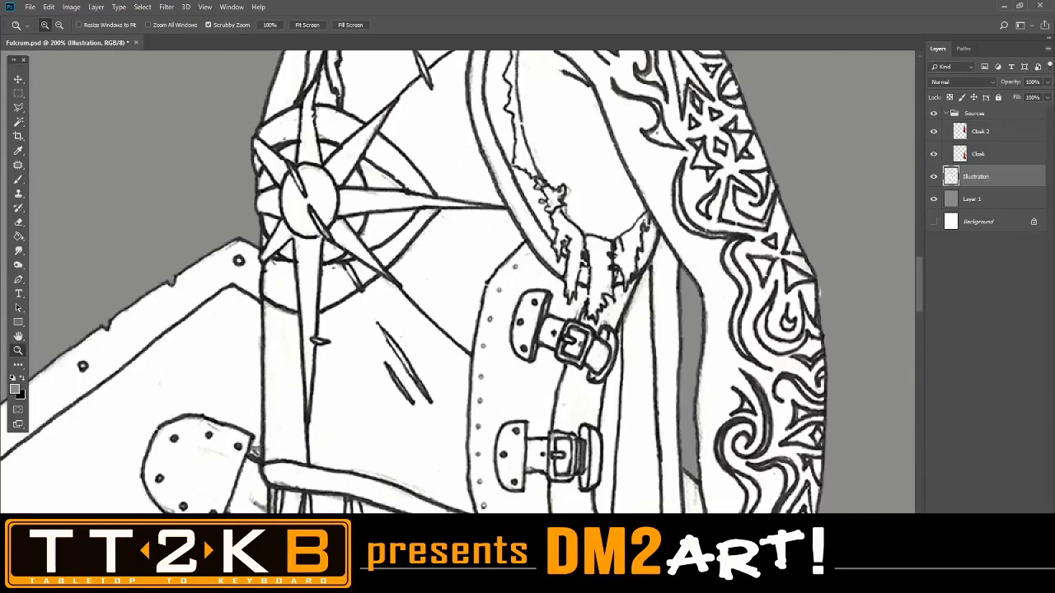
pyautogui.moveTo(557, 107); pyautogui.dragTo(568, 396)
pyautogui.moveTo(576, 272); pyautogui.dragTo(657, 413)
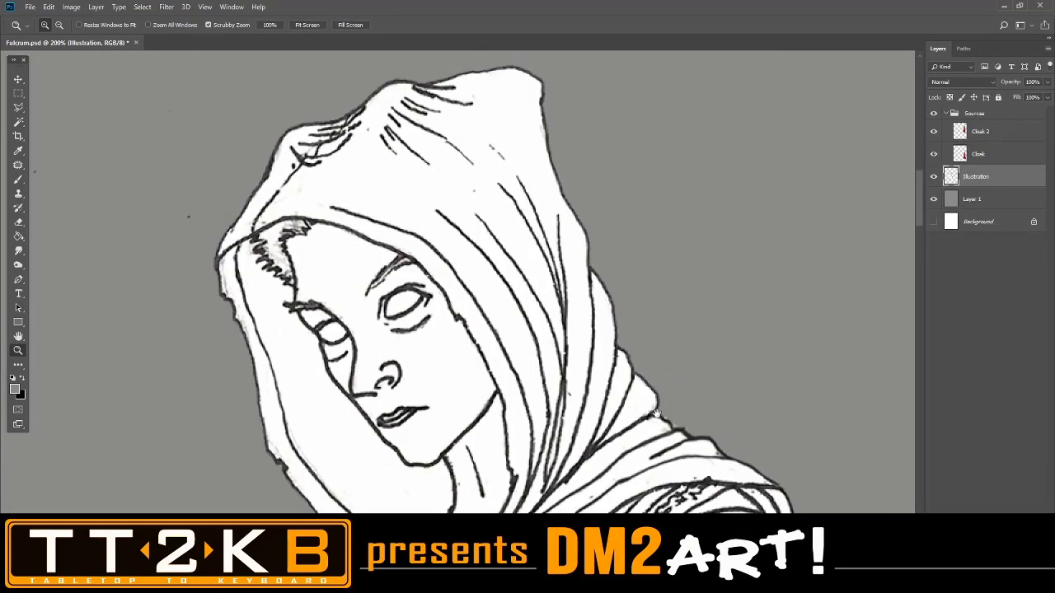
pyautogui.keyDown('alt'); pyautogui.click(656, 414); pyautogui.keyUp('alt')
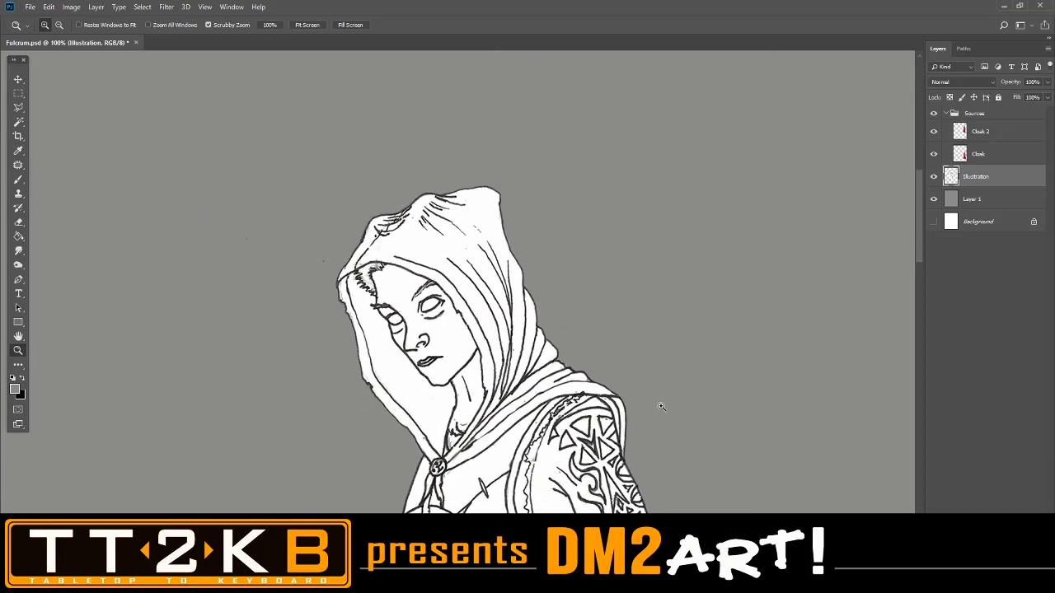
pyautogui.click(660, 406)
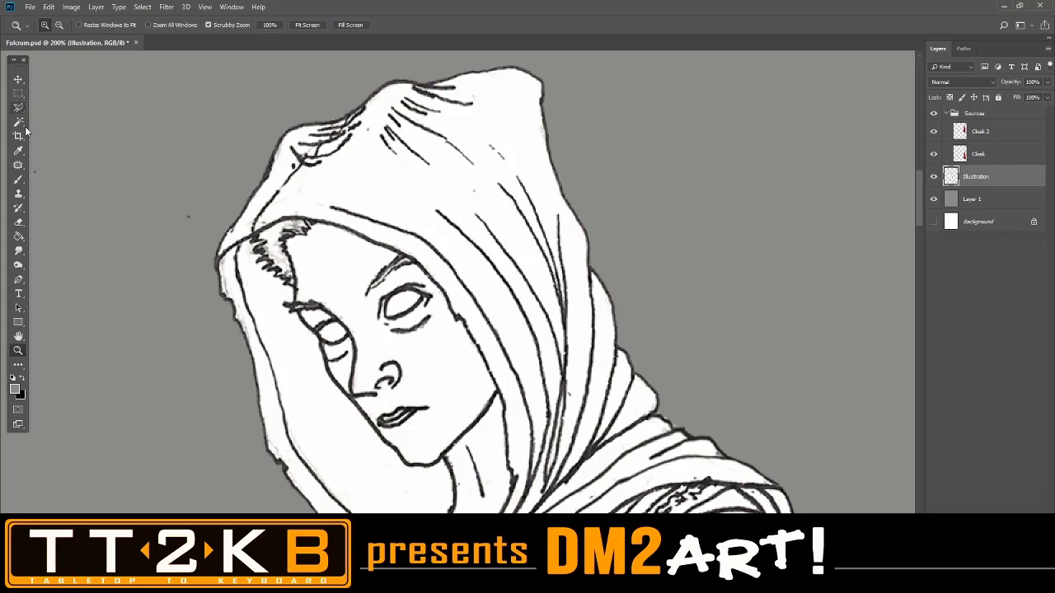
pyautogui.click(18, 180)
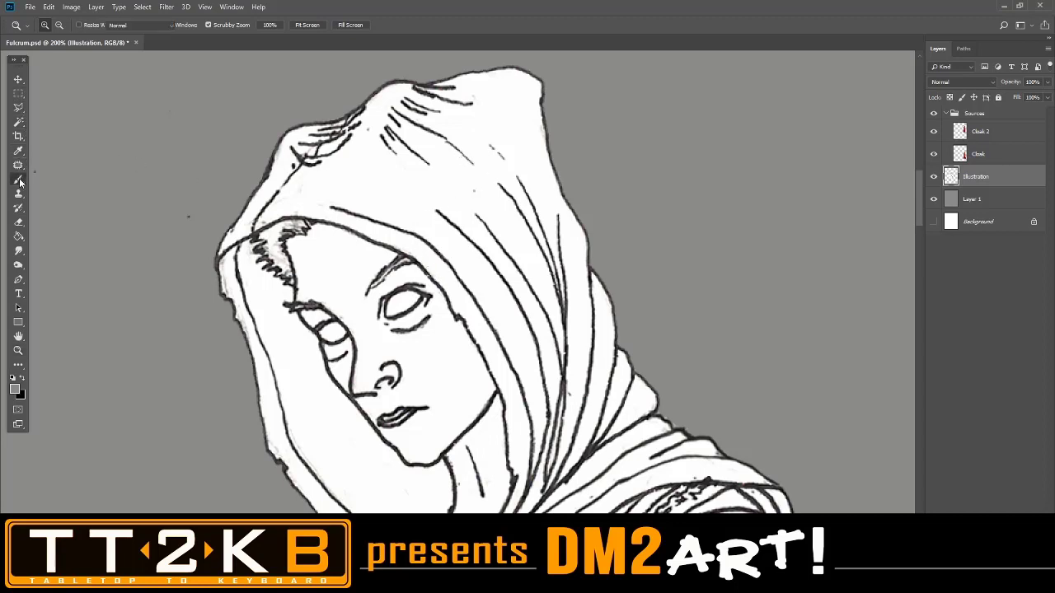
pyautogui.rightClick(433, 190)
pyautogui.moveTo(490, 216); pyautogui.dragTo(494, 216)
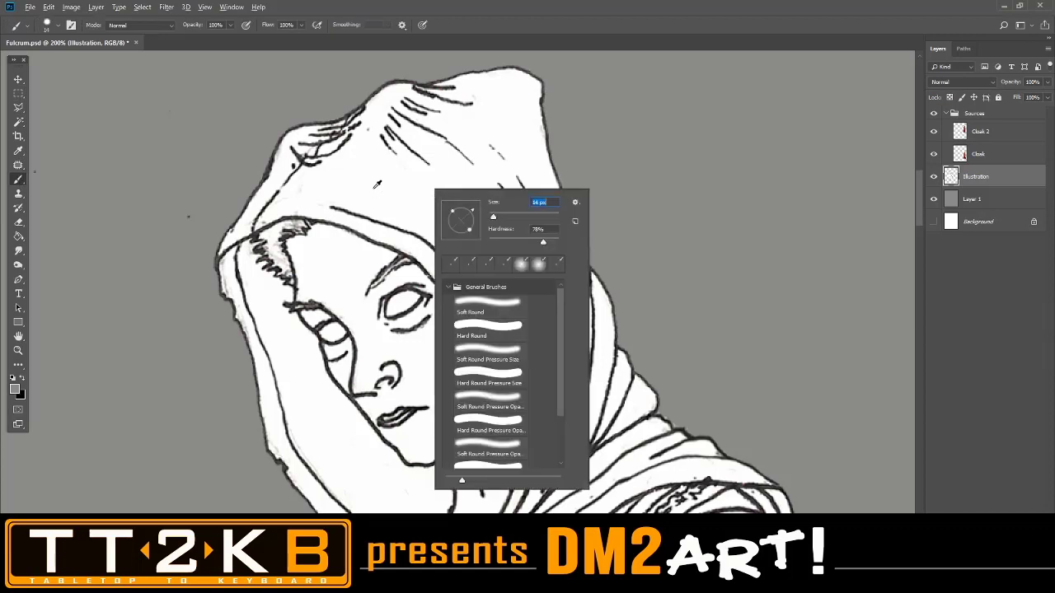
pyautogui.press('Return')
pyautogui.press('x')
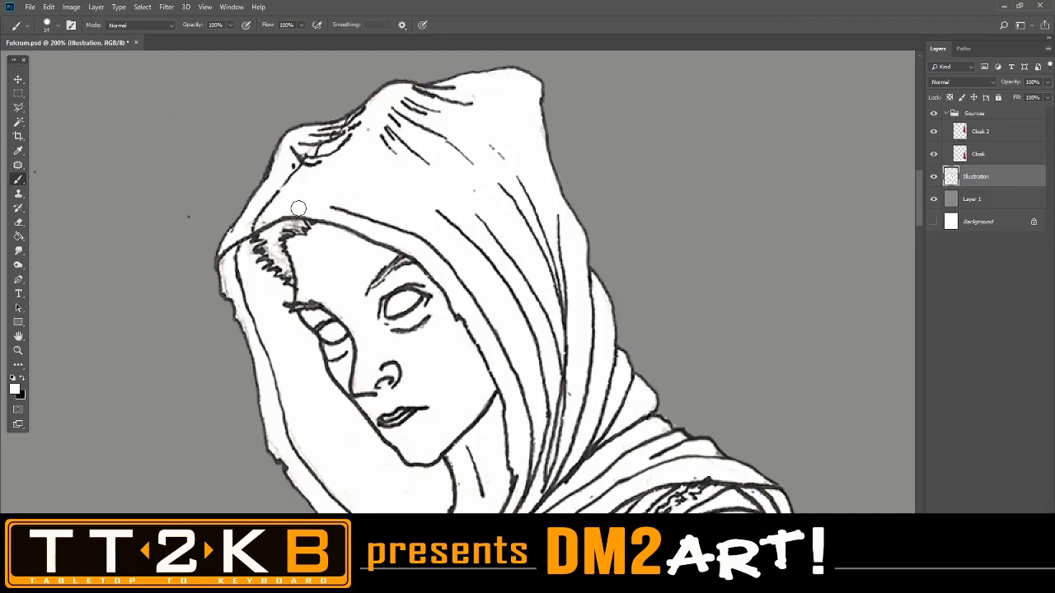
pyautogui.rightClick(328, 175)
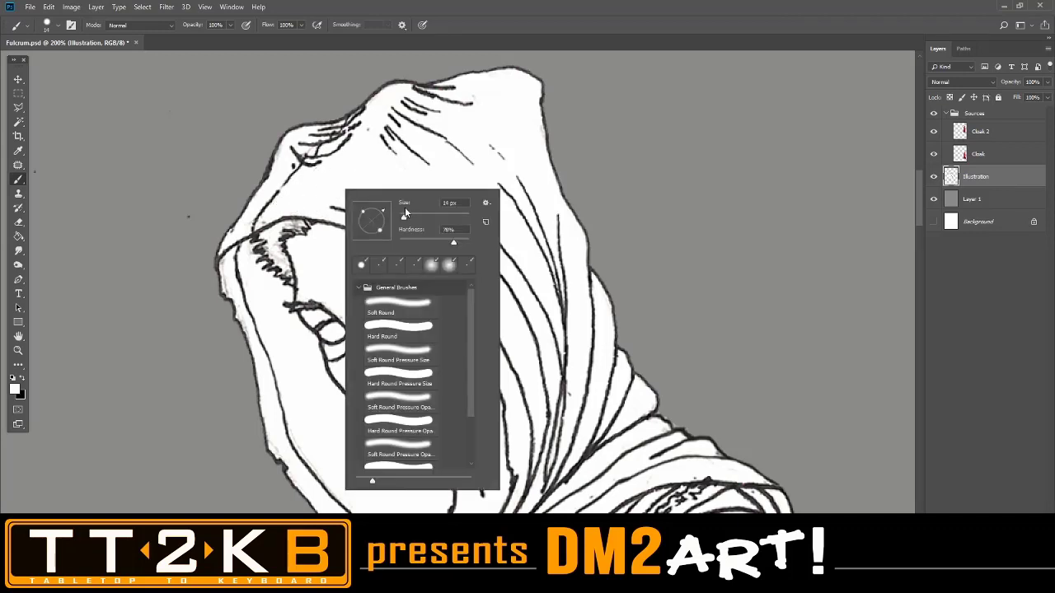
pyautogui.moveTo(402, 217); pyautogui.dragTo(401, 218)
pyautogui.click(310, 150)
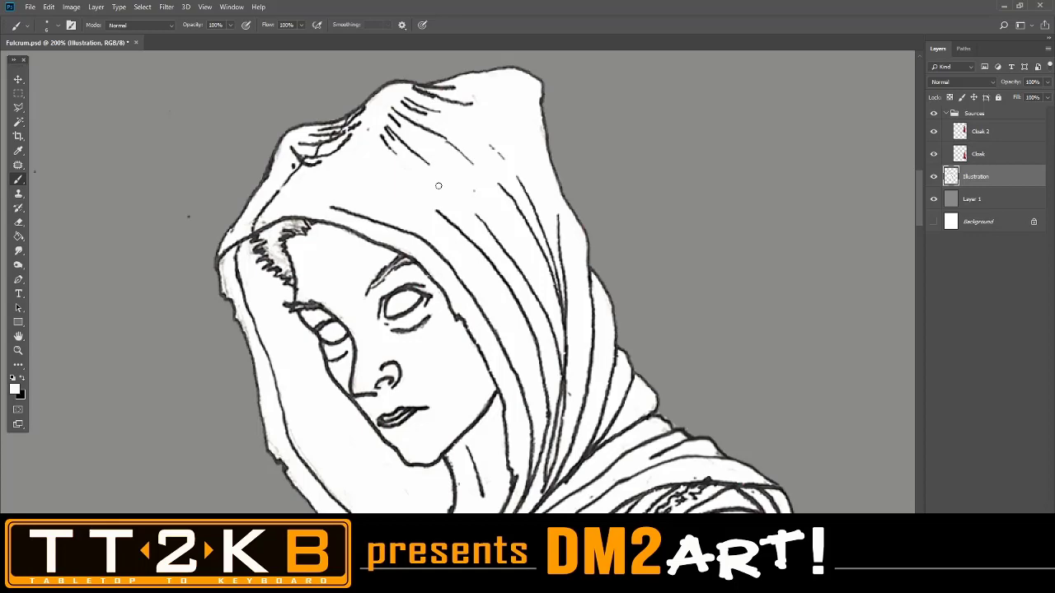
# Paint out the grey smudges inside the hair and along the adjoining hood edge with white.
pyautogui.moveTo(437, 186); pyautogui.dragTo(453, 172)
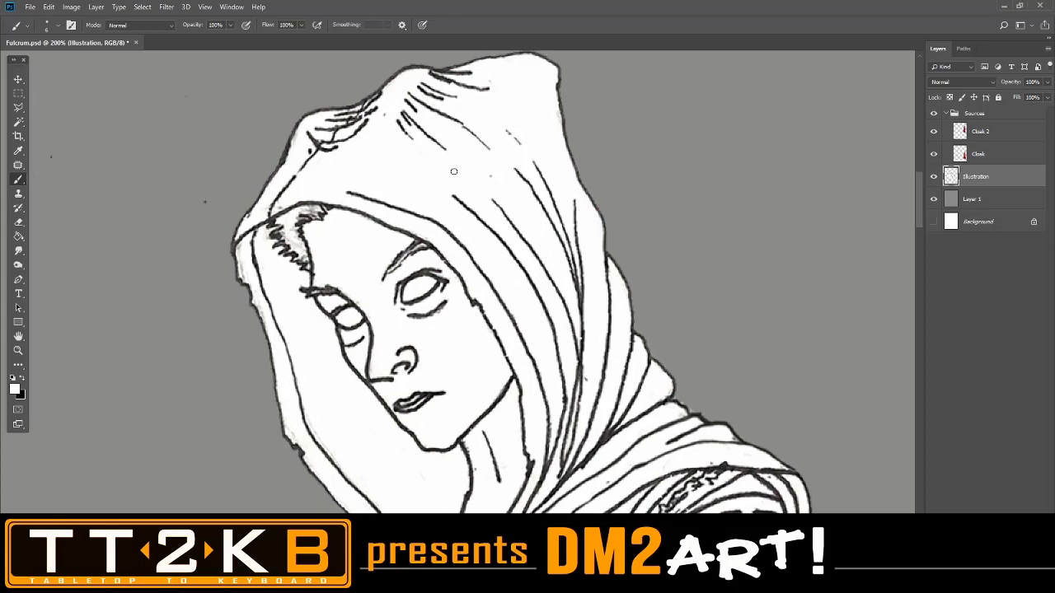
pyautogui.moveTo(435, 178); pyautogui.dragTo(407, 111)
pyautogui.moveTo(489, 242); pyautogui.dragTo(491, 231)
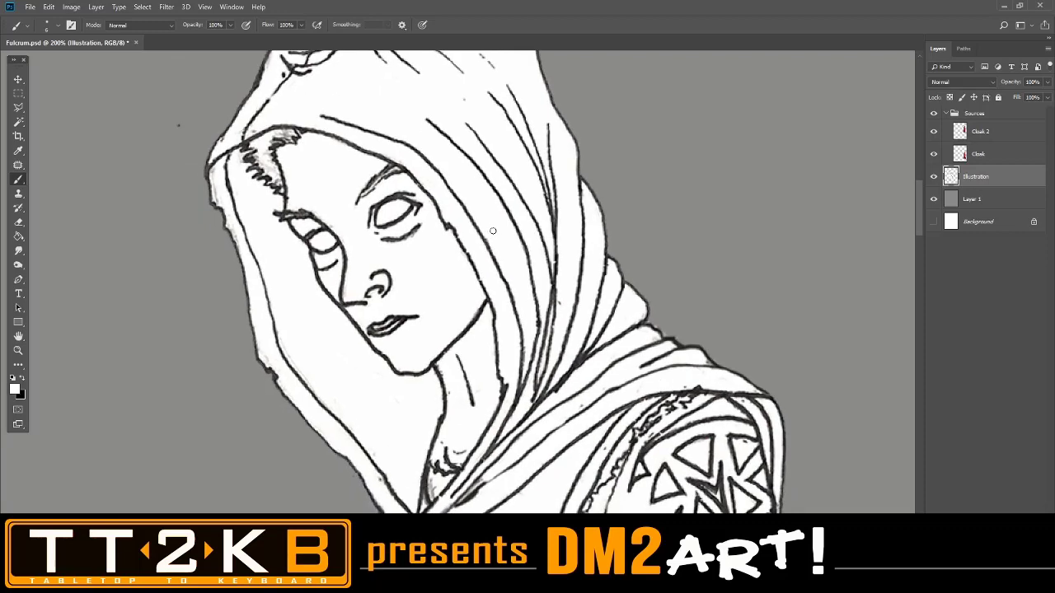
pyautogui.hotkey('ctrl', '+')
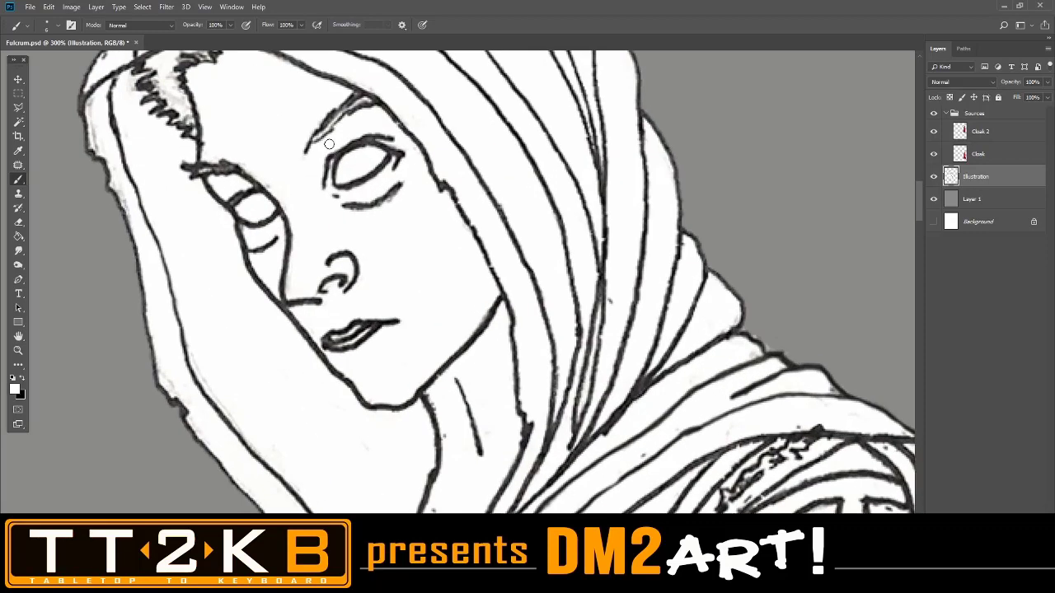
pyautogui.moveTo(428, 142); pyautogui.dragTo(491, 254)
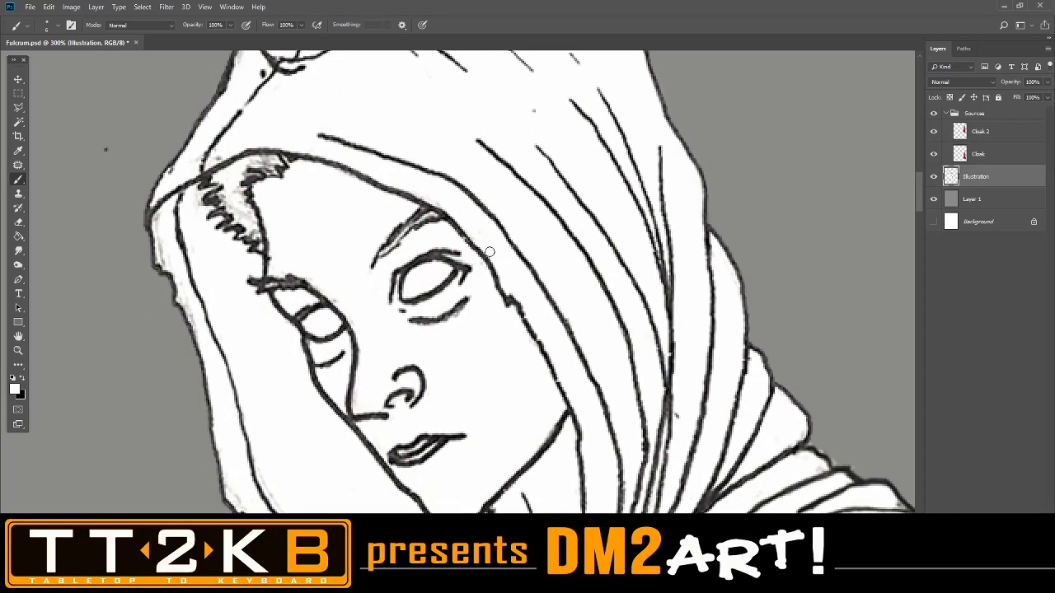
pyautogui.hotkey('ctrl', '+')
pyautogui.moveTo(315, 150); pyautogui.dragTo(358, 197)
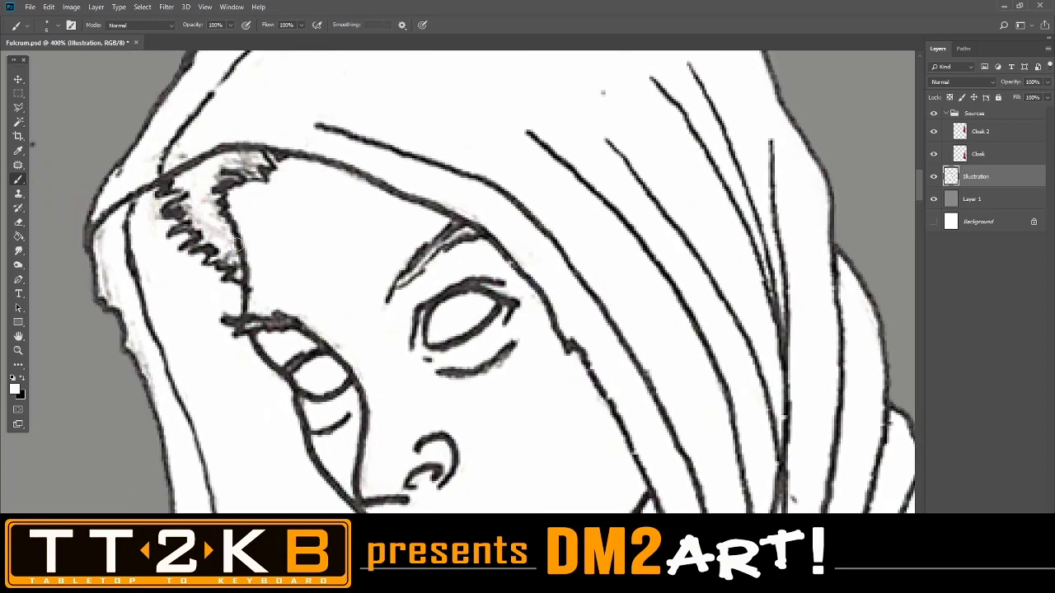
pyautogui.moveTo(228, 244)
pyautogui.mouseDown()
pyautogui.moveTo(191, 212)
pyautogui.moveTo(207, 201)
pyautogui.mouseUp()
pyautogui.moveTo(249, 165)
pyautogui.mouseDown()
pyautogui.moveTo(231, 162)
pyautogui.moveTo(255, 158)
pyautogui.moveTo(234, 157)
pyautogui.mouseUp()
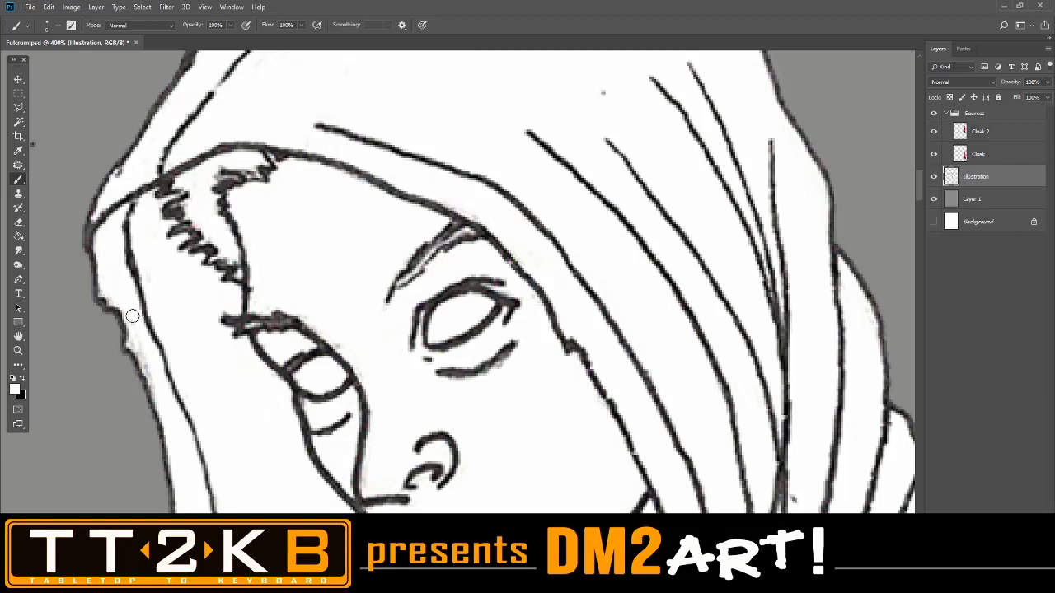
# Paint over stray marks around the face, cloak shoulder and ragged armhole edge with white sampled from the drawing.
pyautogui.moveTo(393, 351); pyautogui.dragTo(355, 306)
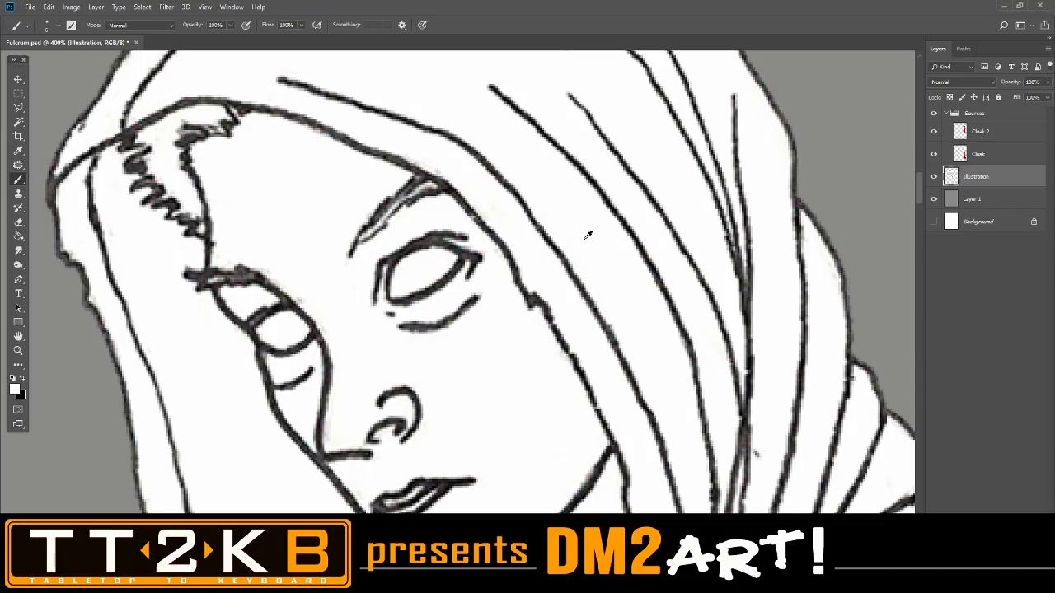
pyautogui.moveTo(623, 282); pyautogui.dragTo(612, 155)
pyautogui.moveTo(634, 260); pyautogui.dragTo(601, 271)
pyautogui.moveTo(627, 317); pyautogui.dragTo(588, 176)
pyautogui.moveTo(593, 424); pyautogui.dragTo(568, 240)
pyautogui.moveTo(672, 275); pyautogui.dragTo(507, 261)
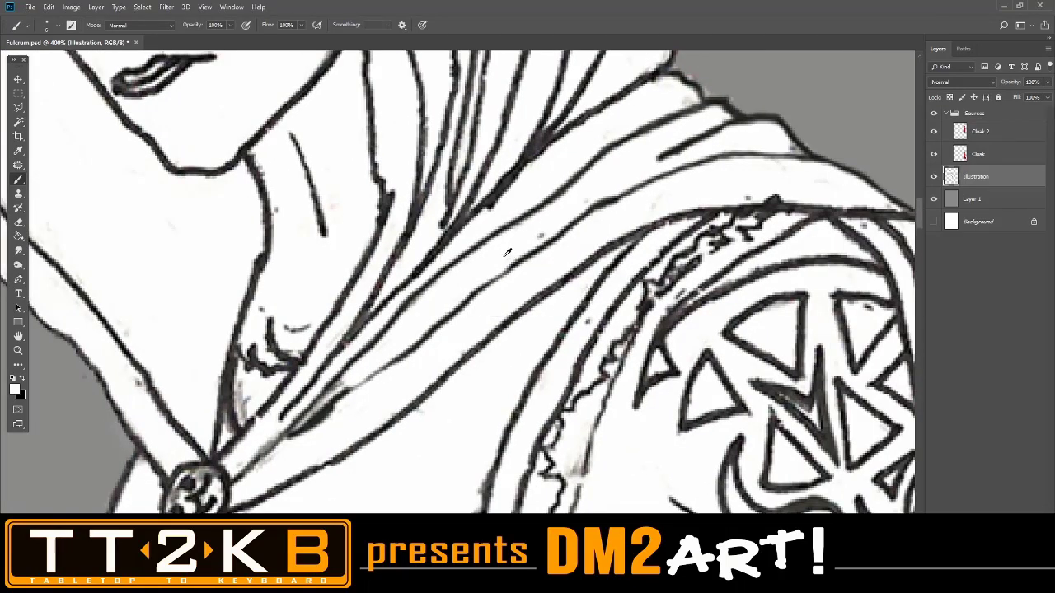
pyautogui.moveTo(615, 169)
pyautogui.mouseDown()
pyautogui.moveTo(545, 210)
pyautogui.moveTo(518, 195)
pyautogui.mouseUp()
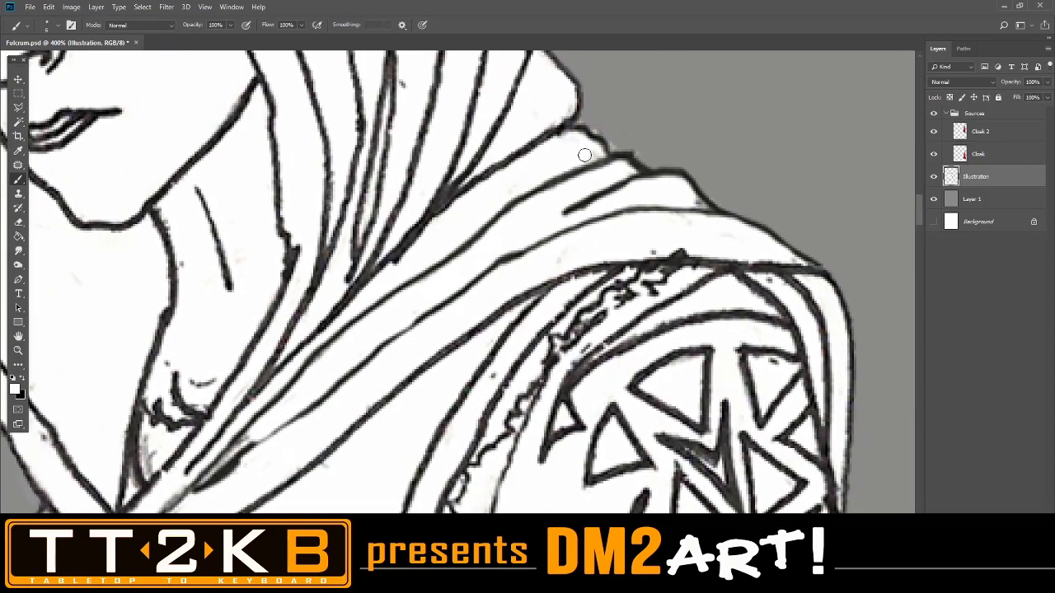
pyautogui.scroll(-5, 590, 286)
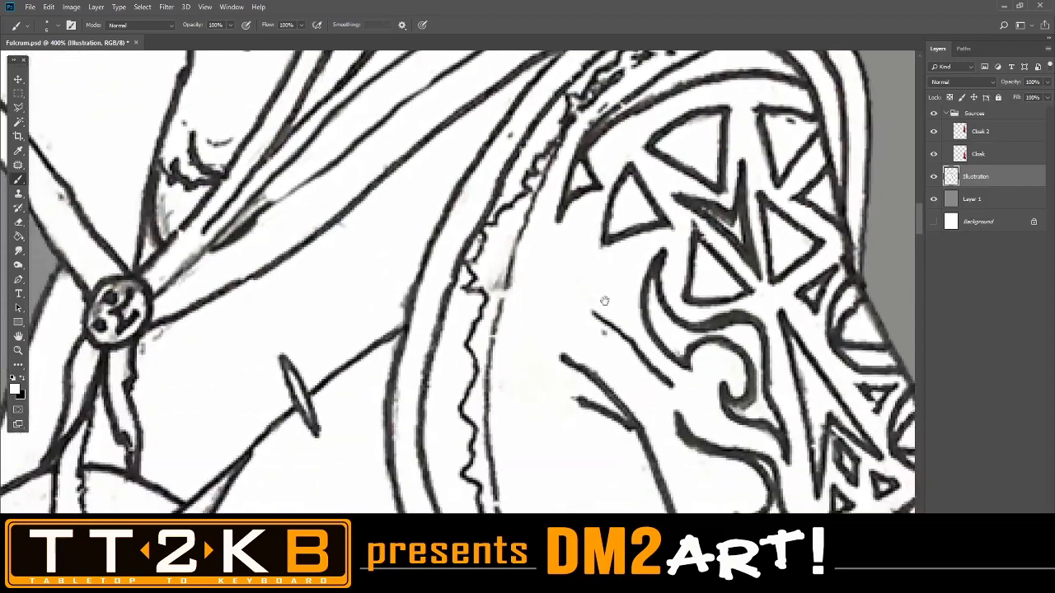
pyautogui.keyDown('alt'); pyautogui.click(530, 207); pyautogui.keyUp('alt')
pyautogui.moveTo(494, 157); pyautogui.dragTo(496, 179)
# Clean up the stray pencil marks around the compass emblem on the figure's chest with the white brush.
pyautogui.hotkey('ctrl', '-')
pyautogui.moveTo(547, 358); pyautogui.dragTo(567, 158)
pyautogui.moveTo(394, 286); pyautogui.dragTo(542, 259)
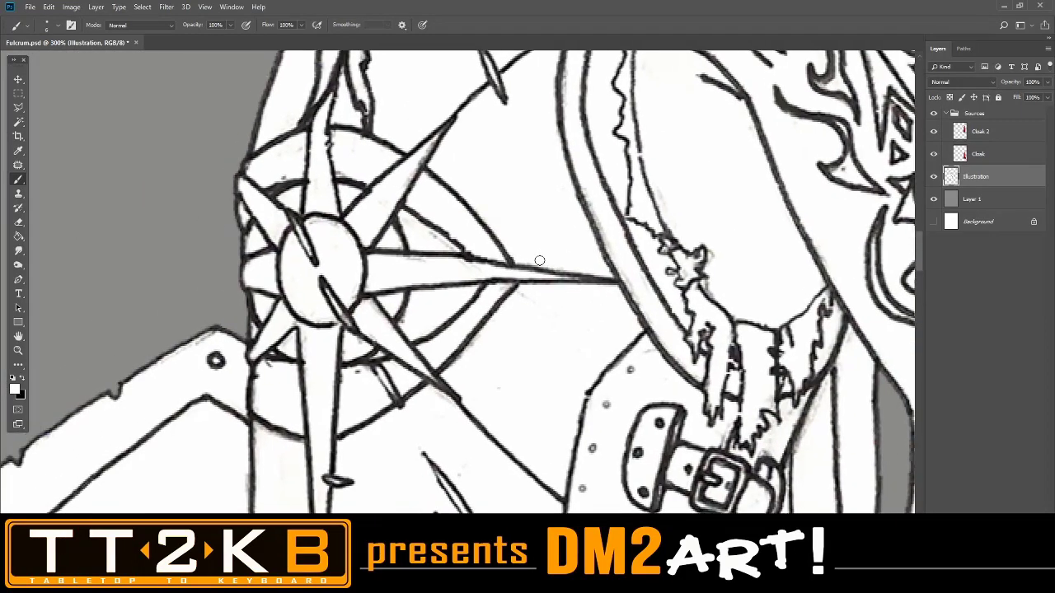
pyautogui.hotkey('ctrl', '+')
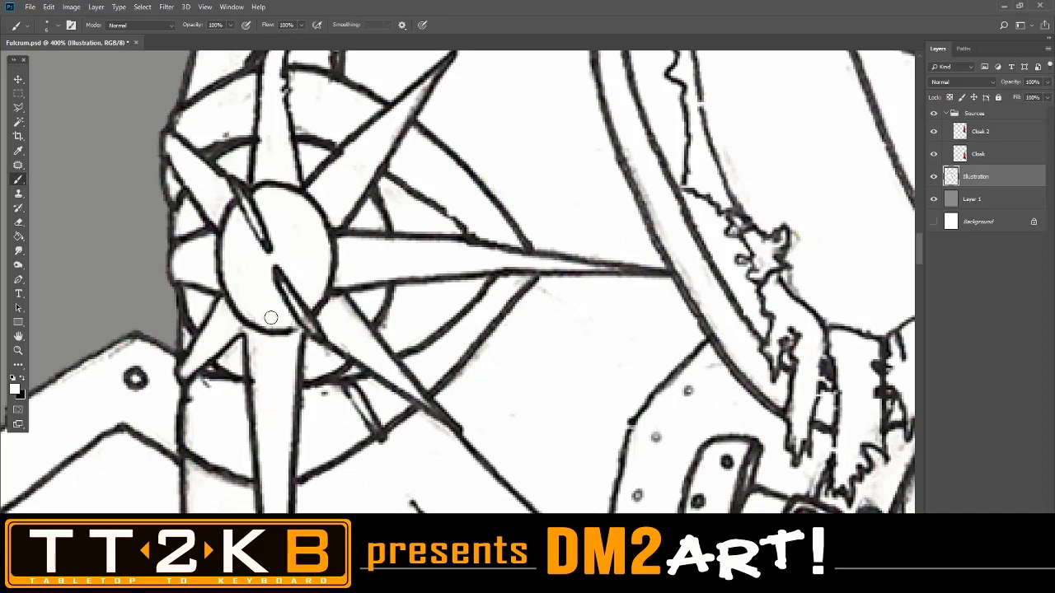
pyautogui.moveTo(348, 325); pyautogui.dragTo(356, 226)
pyautogui.moveTo(362, 293); pyautogui.dragTo(371, 223)
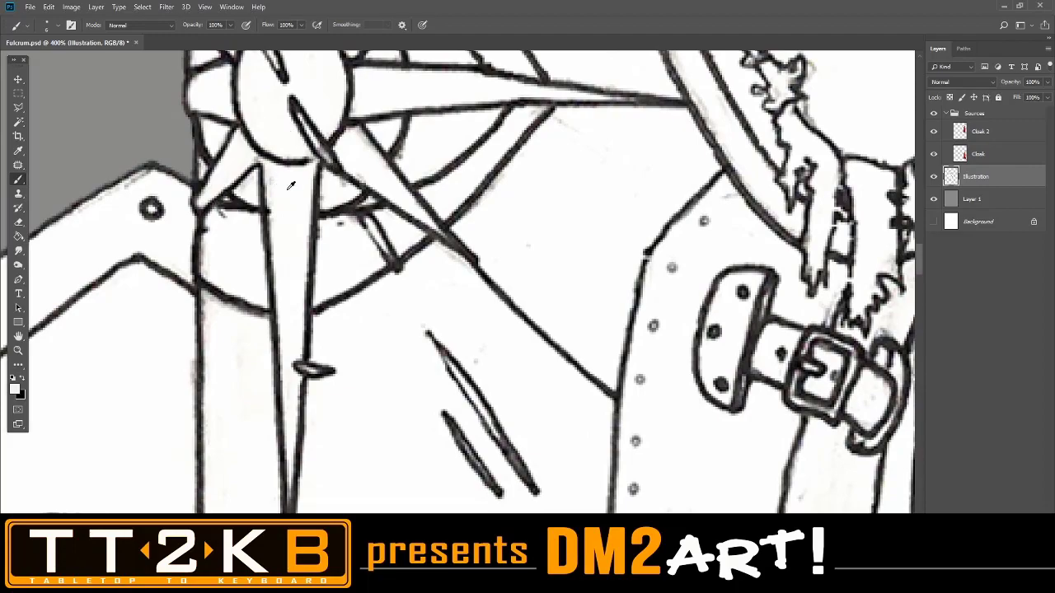
pyautogui.moveTo(475, 179); pyautogui.dragTo(327, 248)
pyautogui.moveTo(556, 212); pyautogui.dragTo(466, 240)
pyautogui.moveTo(618, 199); pyautogui.dragTo(503, 240)
# Examine the tattooed arm from shoulder to forearm for leftover smudges and stray marks.
pyautogui.hotkey('ctrl', '-')
pyautogui.hotkey('ctrl', '-')
pyautogui.moveTo(733, 204); pyautogui.dragTo(597, 289)
pyautogui.moveTo(620, 346); pyautogui.dragTo(581, 355)
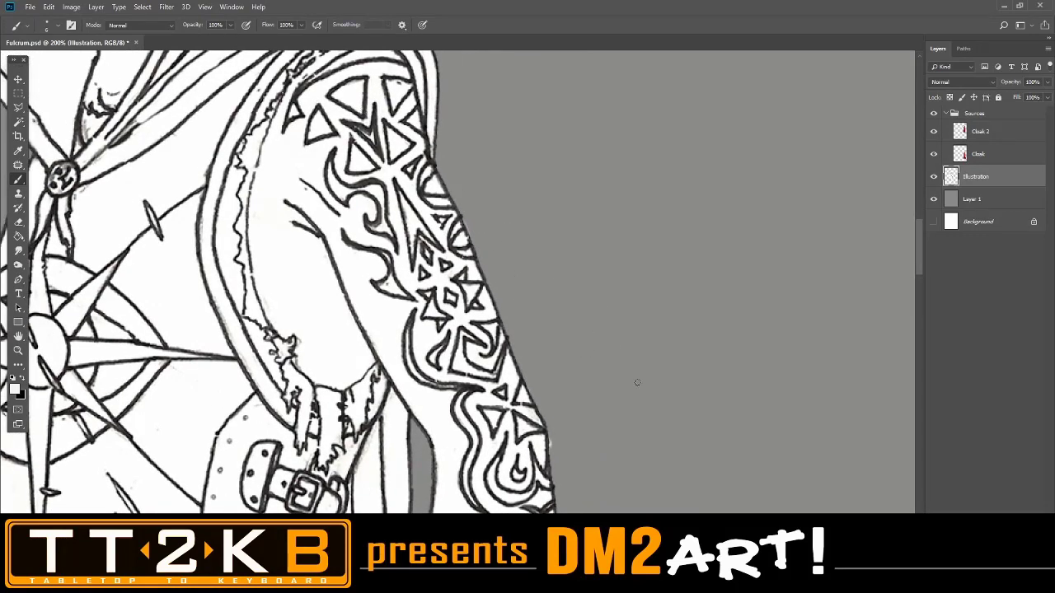
pyautogui.moveTo(642, 375); pyautogui.dragTo(623, 205)
pyautogui.moveTo(637, 276); pyautogui.dragTo(640, 202)
pyautogui.moveTo(636, 311); pyautogui.dragTo(688, 404)
pyautogui.moveTo(684, 131); pyautogui.dragTo(677, 311)
pyautogui.moveTo(621, 145); pyautogui.dragTo(649, 164)
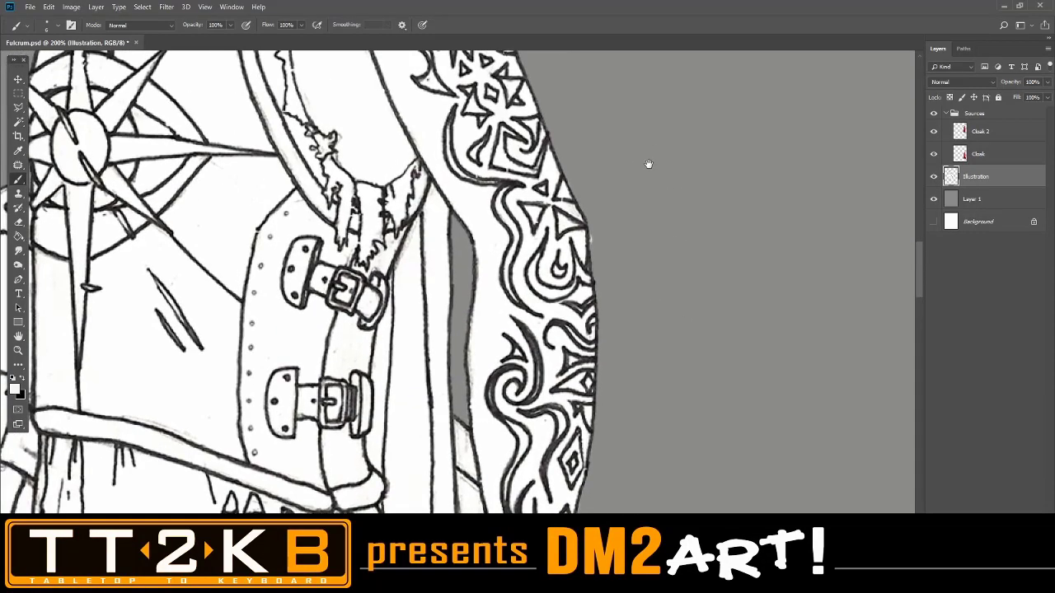
# Set the brush to a finer tip and whiten the grey smudges between the arm's tattoo lines.
pyautogui.hotkey('ctrl', '+')
pyautogui.hotkey('ctrl', '+')
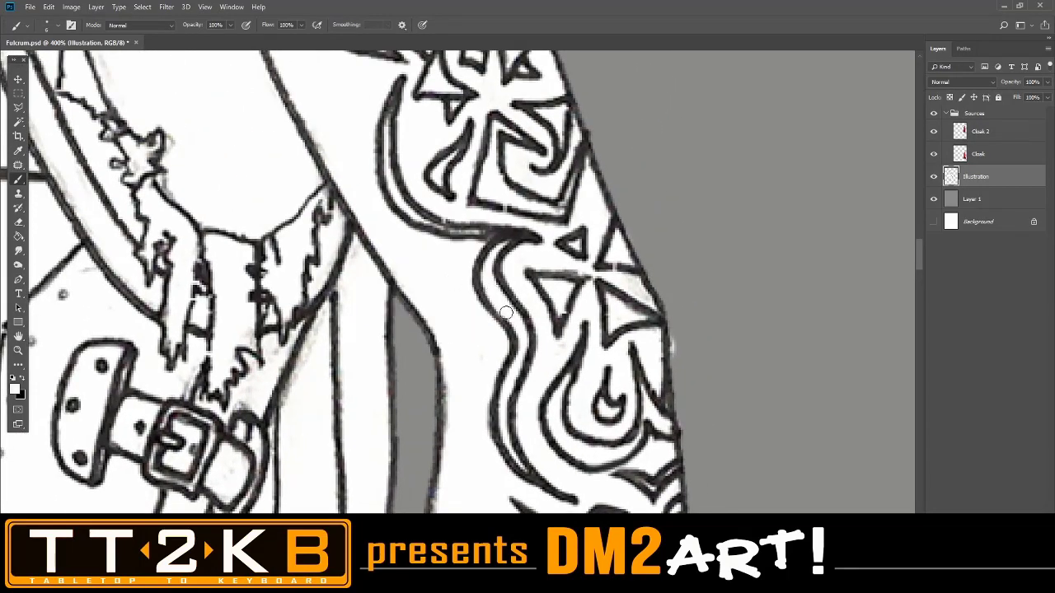
pyautogui.rightClick(451, 257)
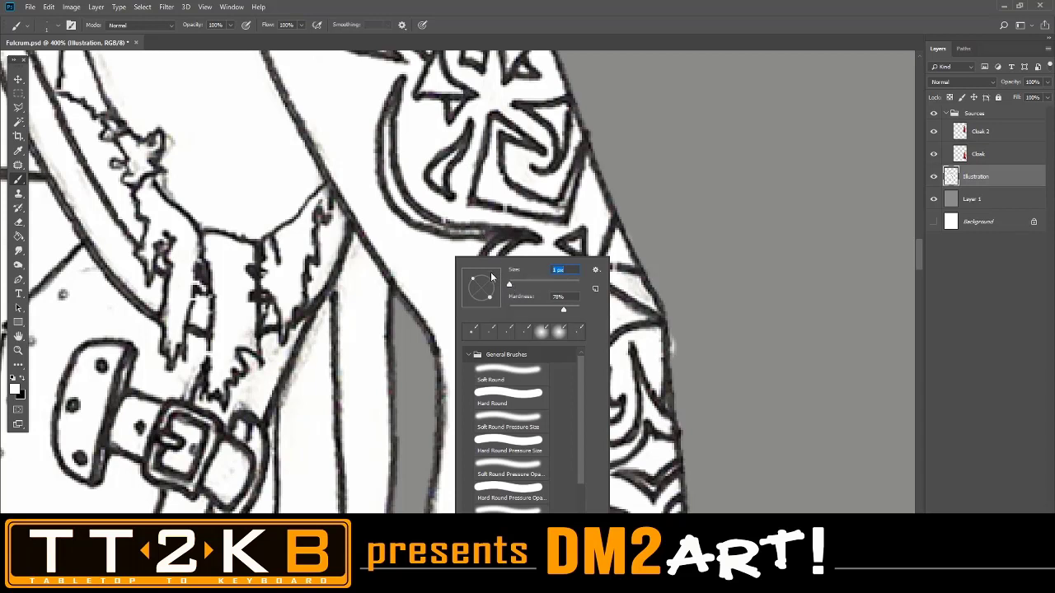
pyautogui.moveTo(509, 285); pyautogui.dragTo(511, 285)
pyautogui.moveTo(482, 233); pyautogui.dragTo(419, 220)
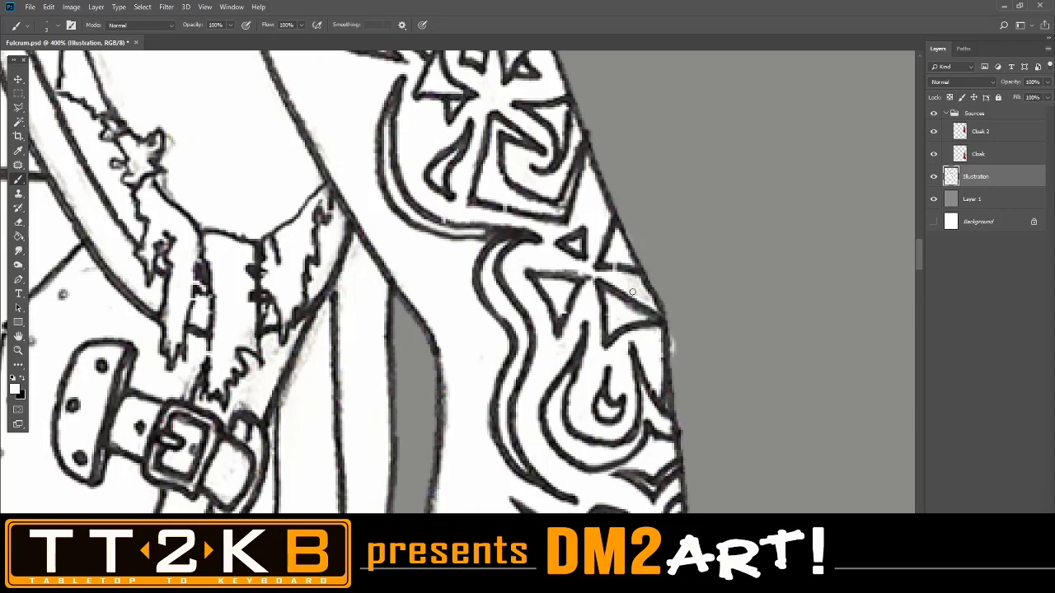
pyautogui.moveTo(581, 310); pyautogui.dragTo(632, 196)
pyautogui.moveTo(568, 276); pyautogui.dragTo(674, 310)
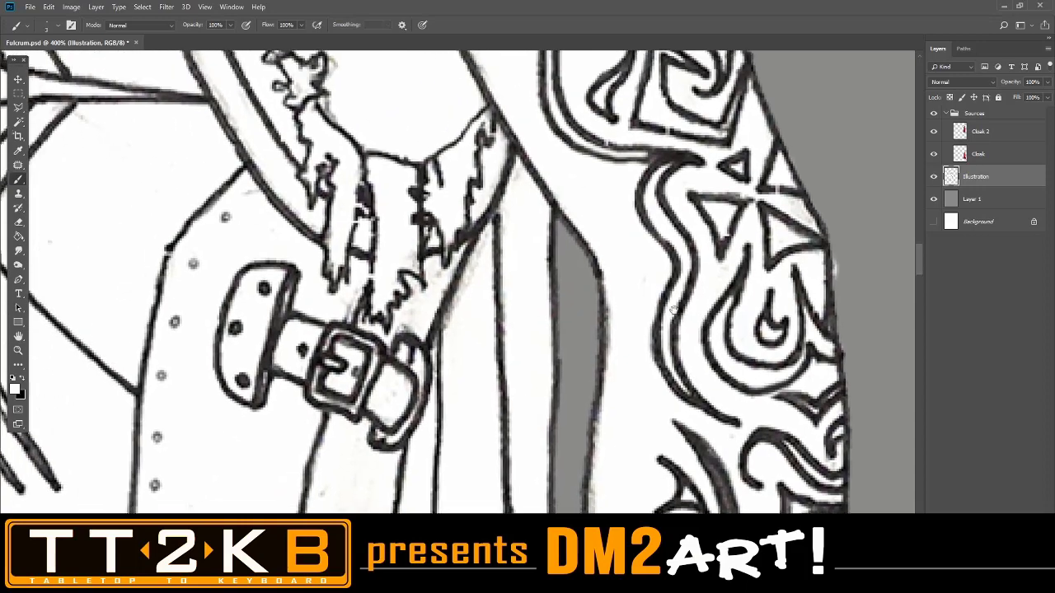
# Enlarge the brush slightly and paint out the grey shading beside the torn cloth above the upper buckle.
pyautogui.rightClick(462, 334)
pyautogui.moveTo(523, 298); pyautogui.dragTo(526, 299)
pyautogui.click(462, 355)
pyautogui.moveTo(457, 323); pyautogui.dragTo(487, 241)
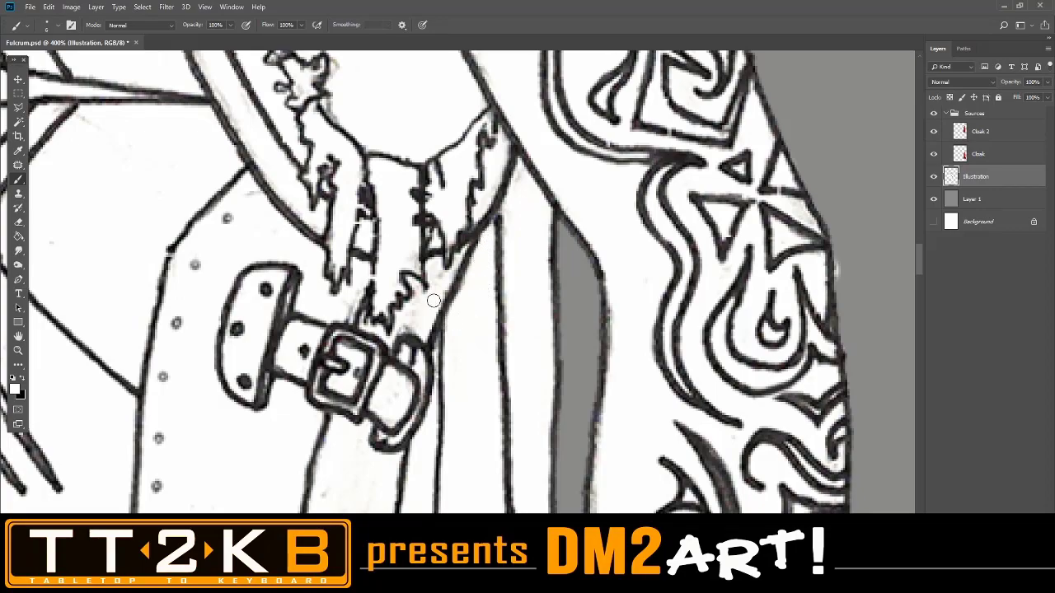
# Examine the trousers, torn knees, sword and lower cloak for remaining pencil smudges.
pyautogui.hotkey('ctrl', '-')
pyautogui.hotkey('ctrl', '-')
pyautogui.hotkey('ctrl', '-')
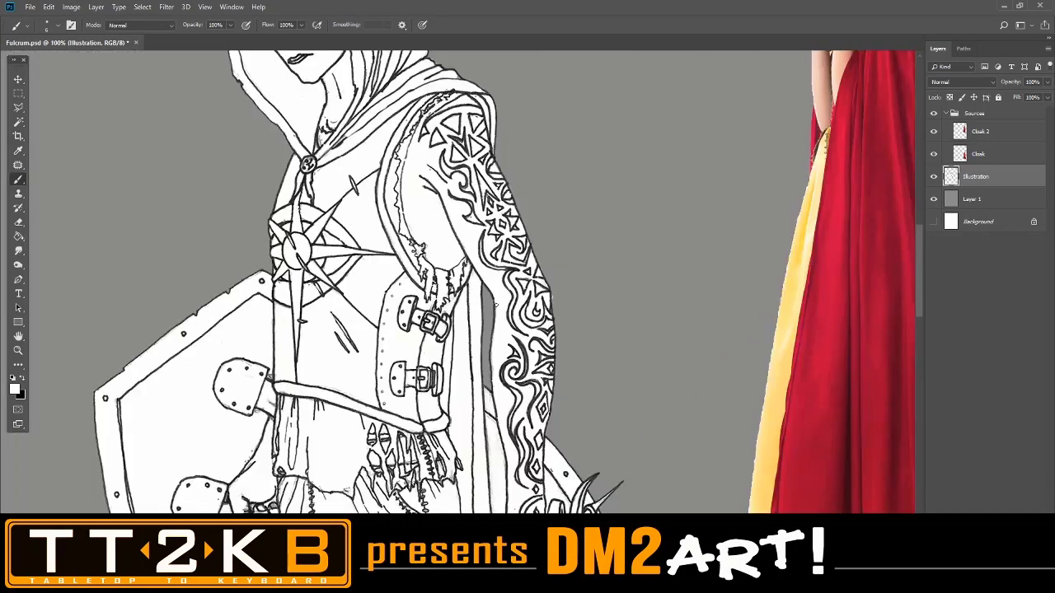
pyautogui.moveTo(529, 244); pyautogui.dragTo(582, 144)
pyautogui.scroll(-10, 582, 144)
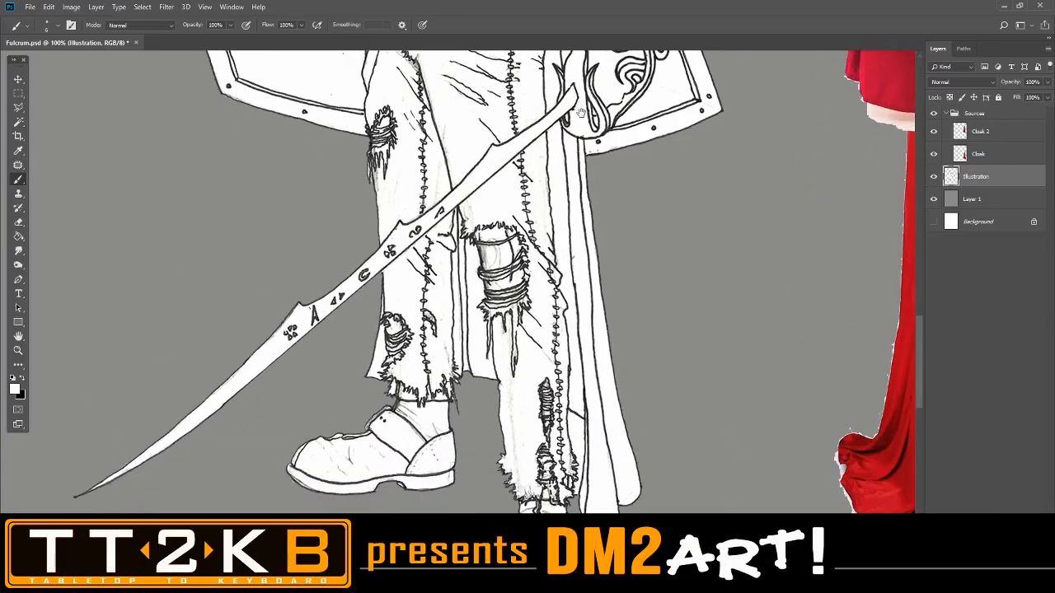
pyautogui.hotkey('ctrl', '+')
pyautogui.hotkey('ctrl', '+')
pyautogui.hotkey('ctrl', '+')
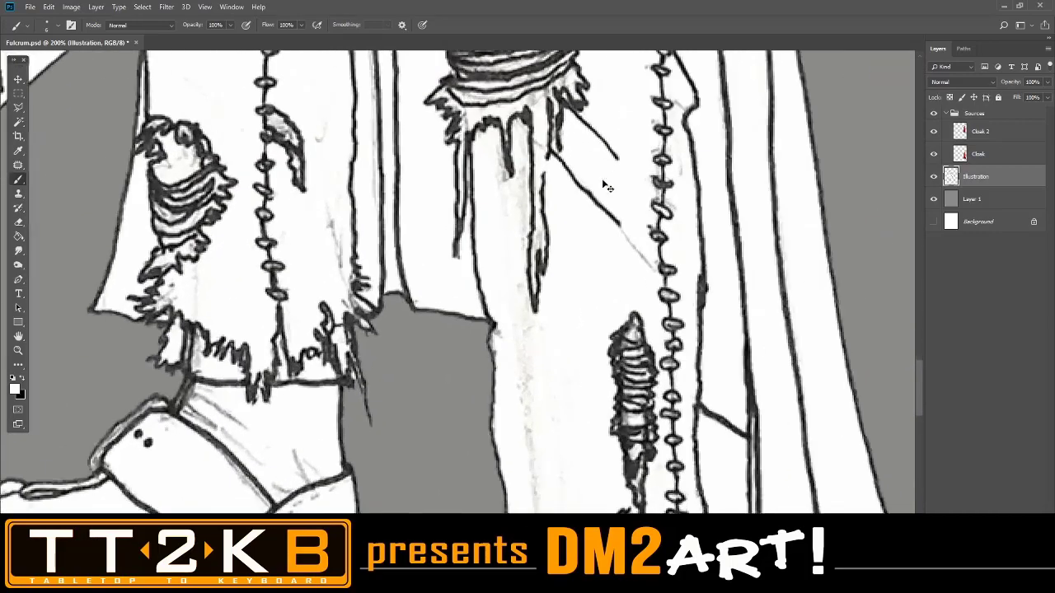
pyautogui.moveTo(620, 121); pyautogui.dragTo(584, 477)
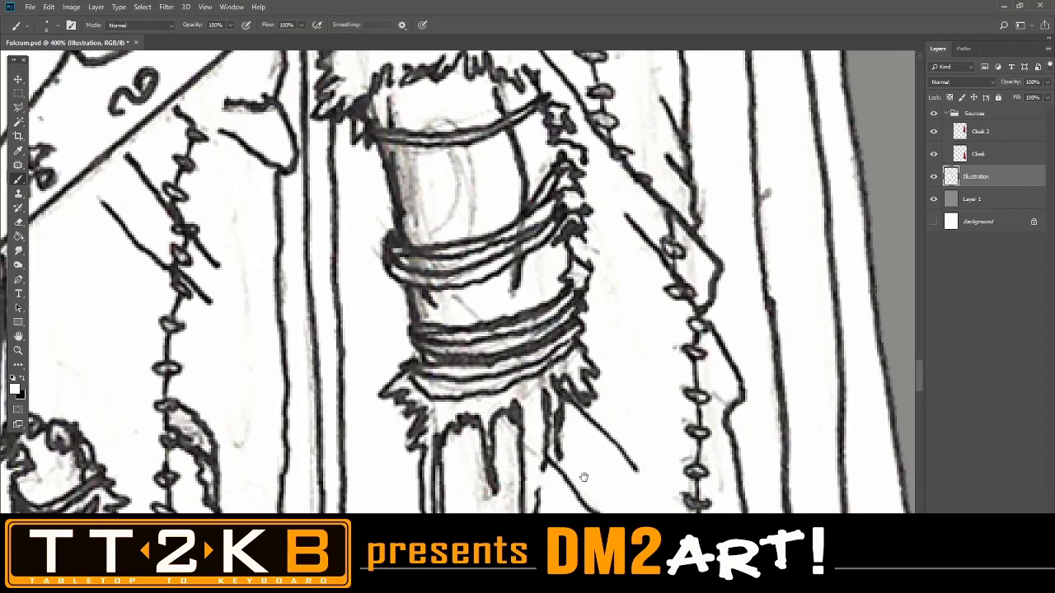
pyautogui.hotkey('ctrl', '-')
pyautogui.hotkey('ctrl', '-')
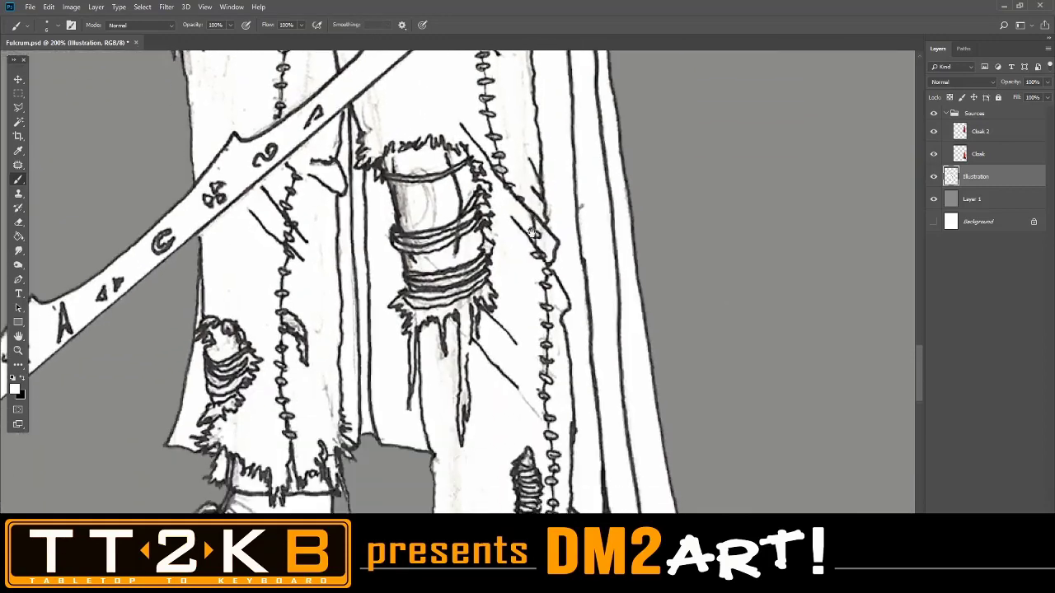
pyautogui.moveTo(532, 233); pyautogui.dragTo(533, 210)
pyautogui.hotkey('ctrl', '-')
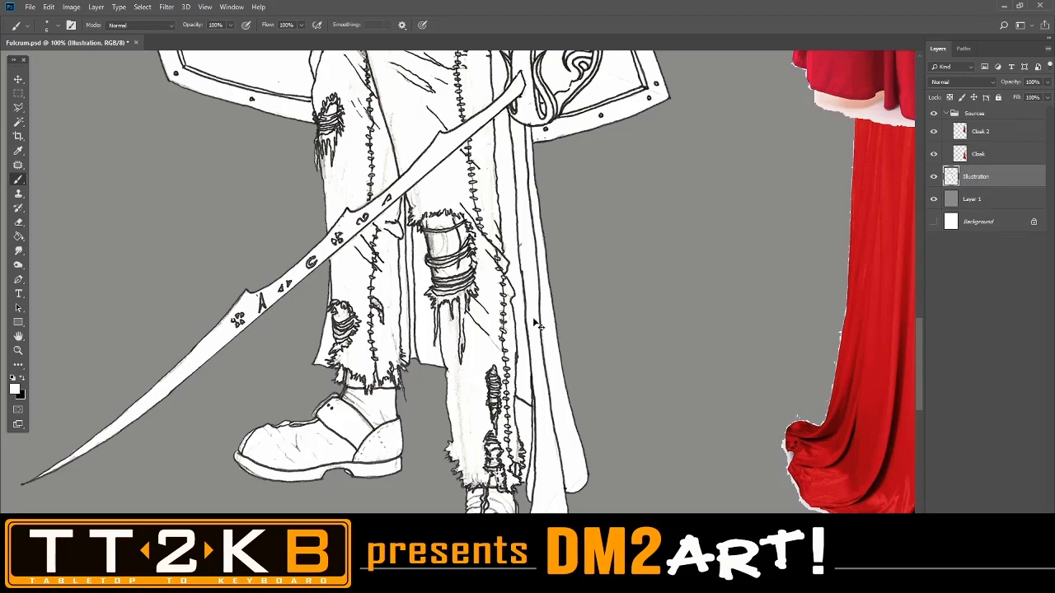
# Sample the trouser leg's white, set the brush to 12 px and paint out the pencil shading inside the torn, bandaged knee.
pyautogui.hotkey('ctrl', '+')
pyautogui.moveTo(530, 327); pyautogui.dragTo(562, 200)
pyautogui.moveTo(565, 261); pyautogui.dragTo(555, 333)
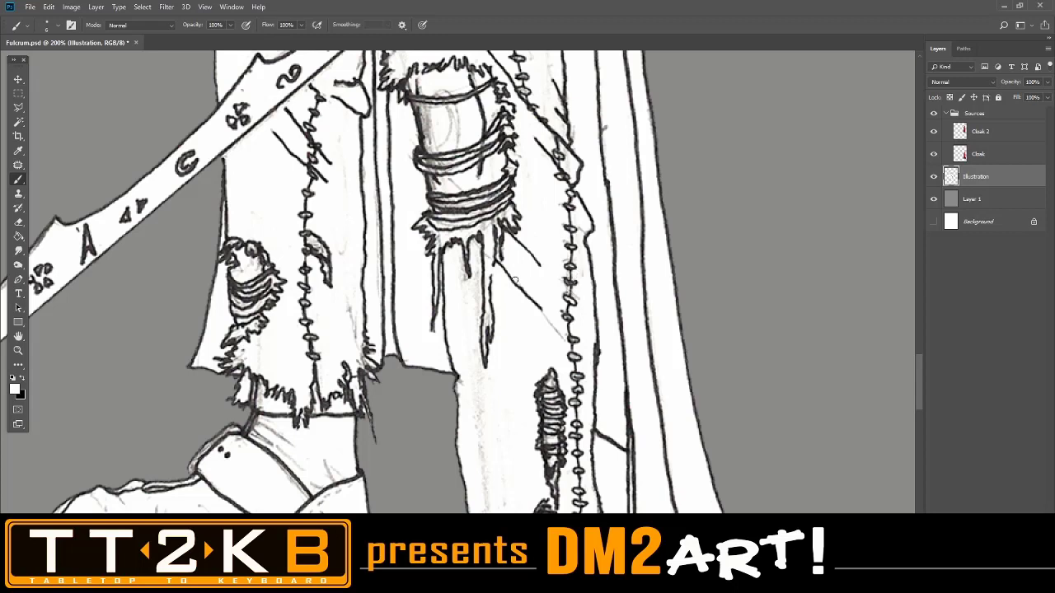
pyautogui.keyDown('alt'); pyautogui.click(521, 341); pyautogui.keyUp('alt')
pyautogui.rightClick(429, 124)
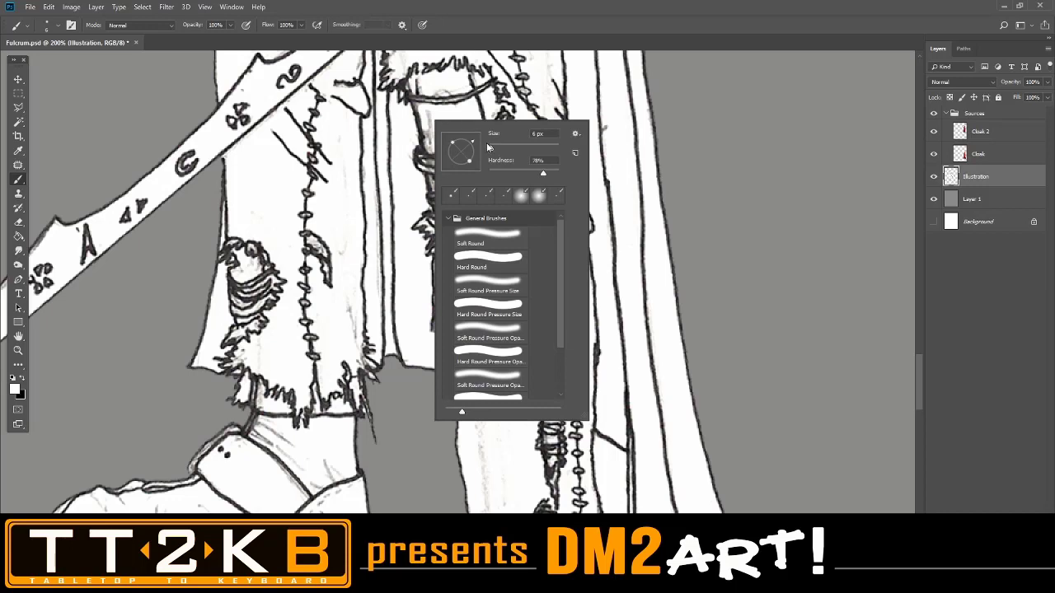
pyautogui.press('Return')
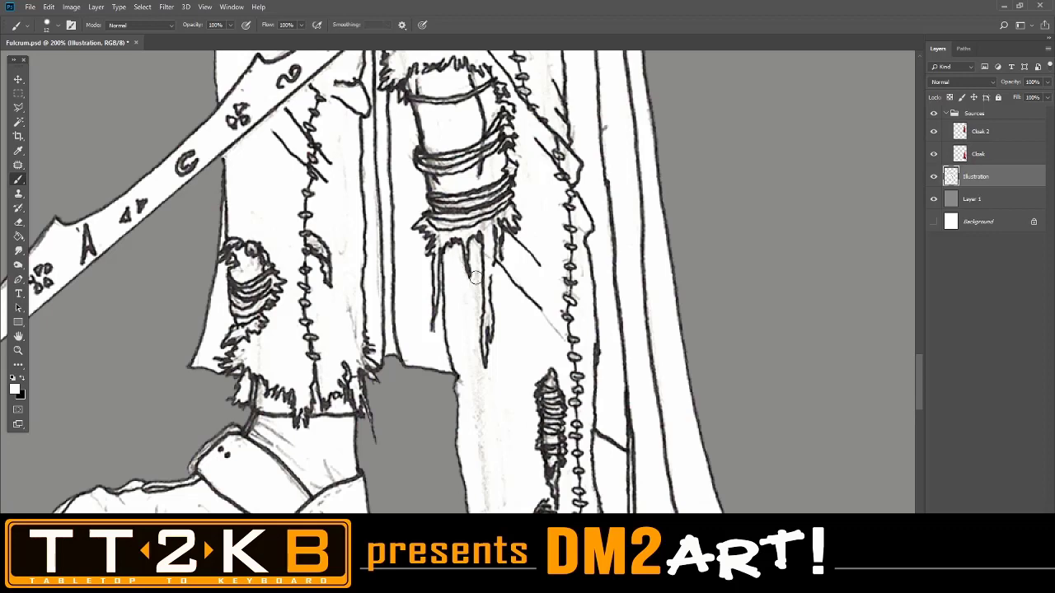
# Whiten the grey smudges on the trouser leg directly below the bandaged knee, varying the brush between 10 and 14 px.
pyautogui.rightClick(477, 248)
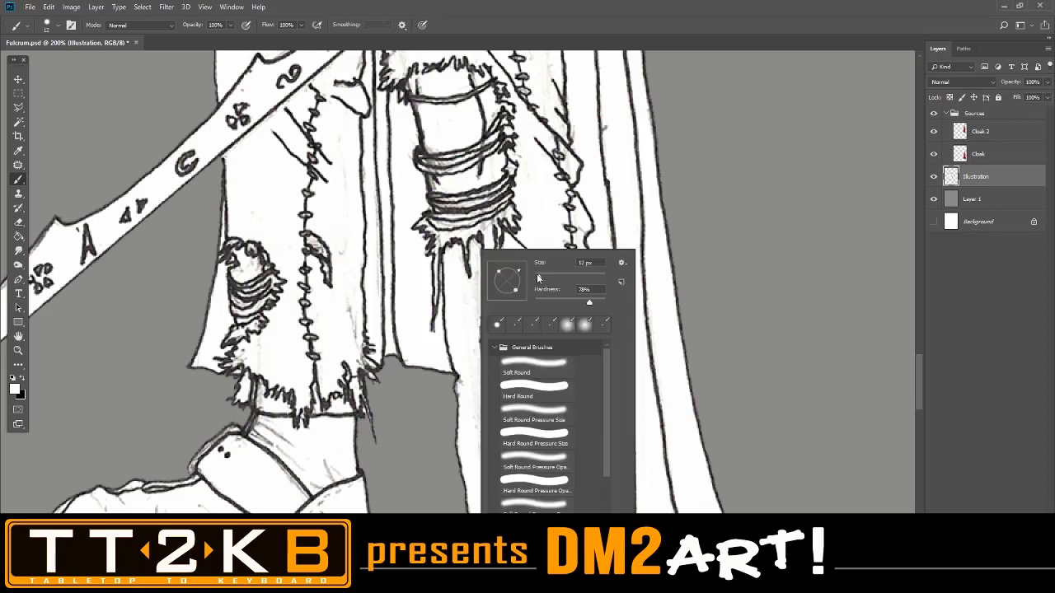
pyautogui.moveTo(476, 249); pyautogui.dragTo(472, 334)
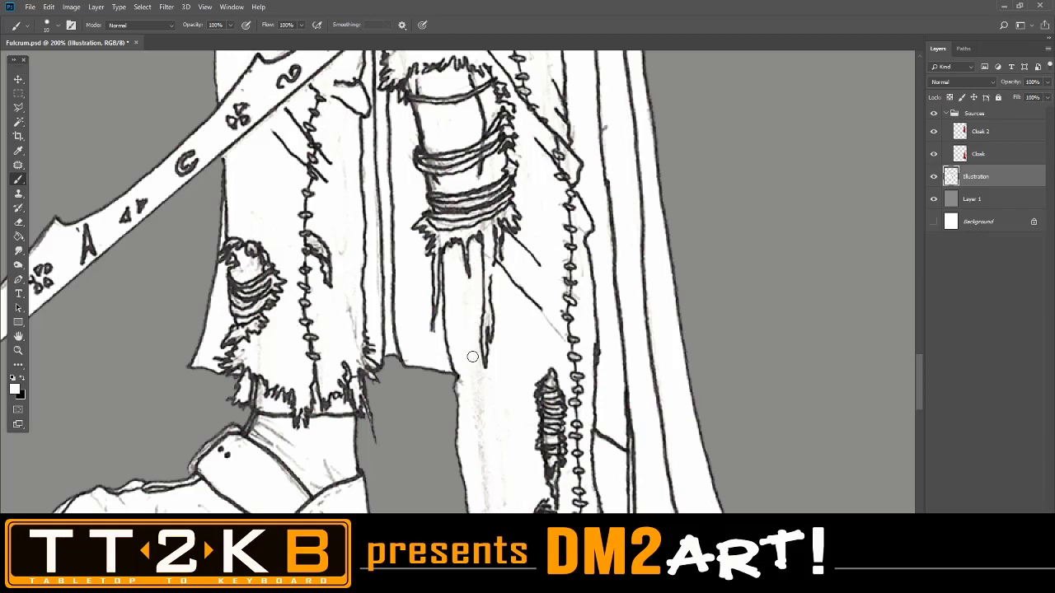
pyautogui.rightClick(480, 400)
pyautogui.moveTo(544, 306); pyautogui.dragTo(546, 303)
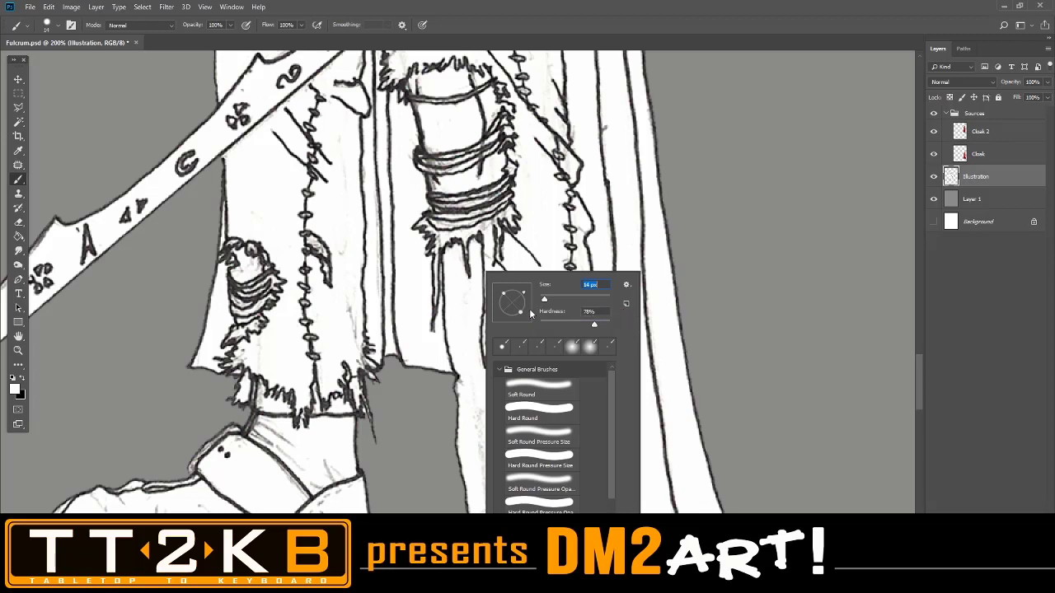
pyautogui.rightClick(493, 250)
pyautogui.moveTo(550, 280); pyautogui.dragTo(552, 281)
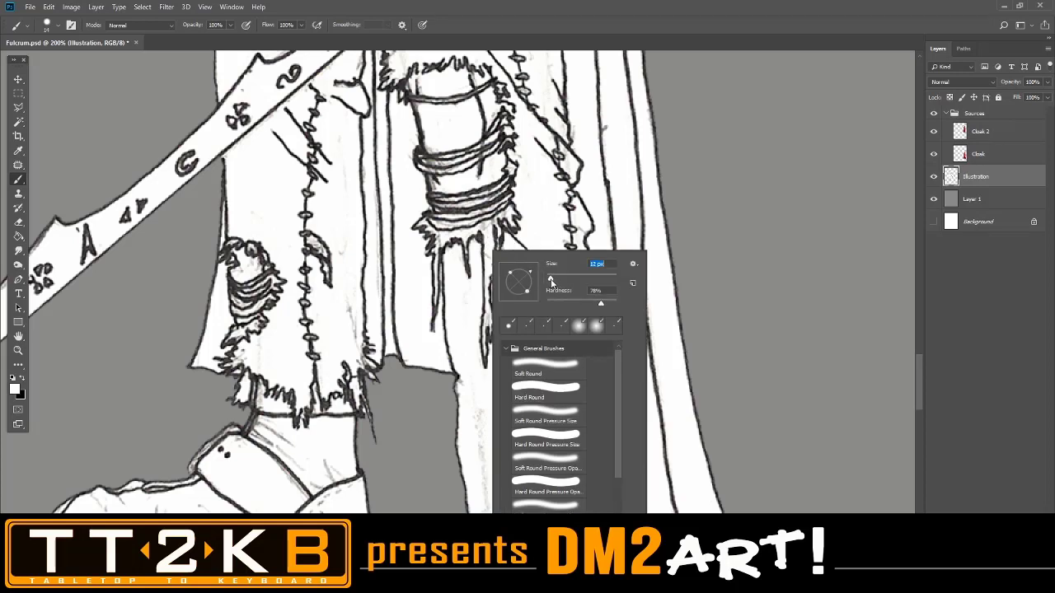
pyautogui.click(487, 228)
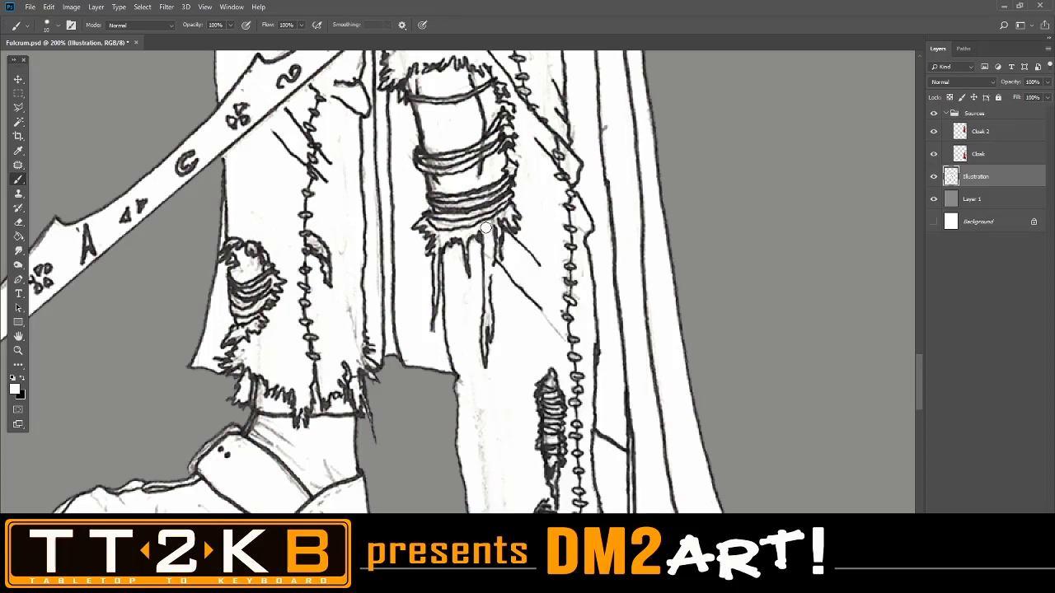
# Enlarge the brush to 20 px and whiten the remaining smudges on the lower trouser legs down to the frayed hems.
pyautogui.moveTo(503, 404); pyautogui.dragTo(482, 284)
pyautogui.rightClick(485, 278)
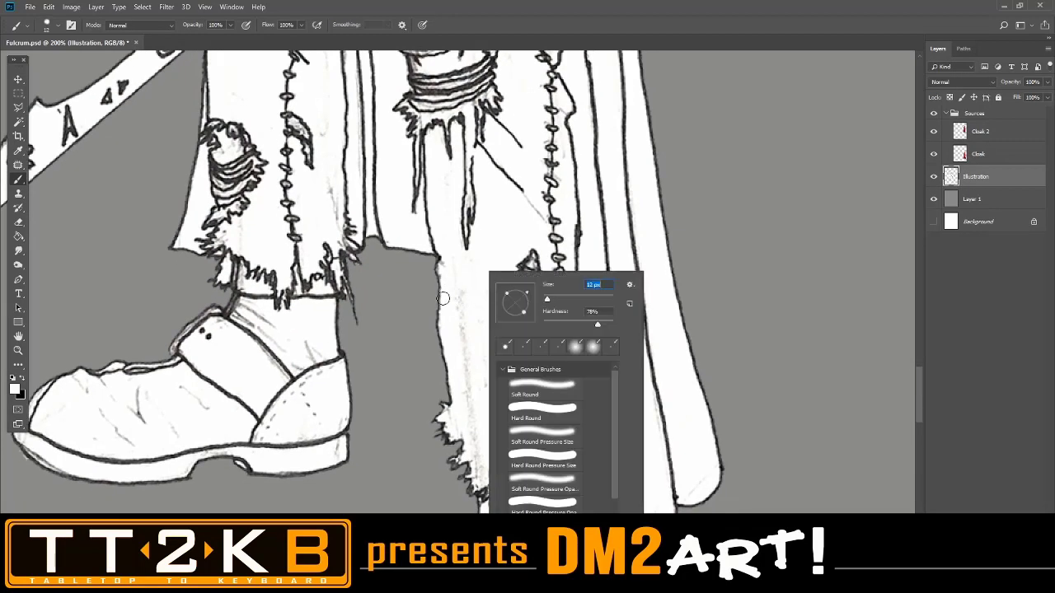
pyautogui.moveTo(547, 299); pyautogui.dragTo(550, 299)
pyautogui.moveTo(456, 274)
pyautogui.mouseDown()
pyautogui.moveTo(483, 473)
pyautogui.moveTo(497, 457)
pyautogui.moveTo(489, 397)
pyautogui.mouseUp()
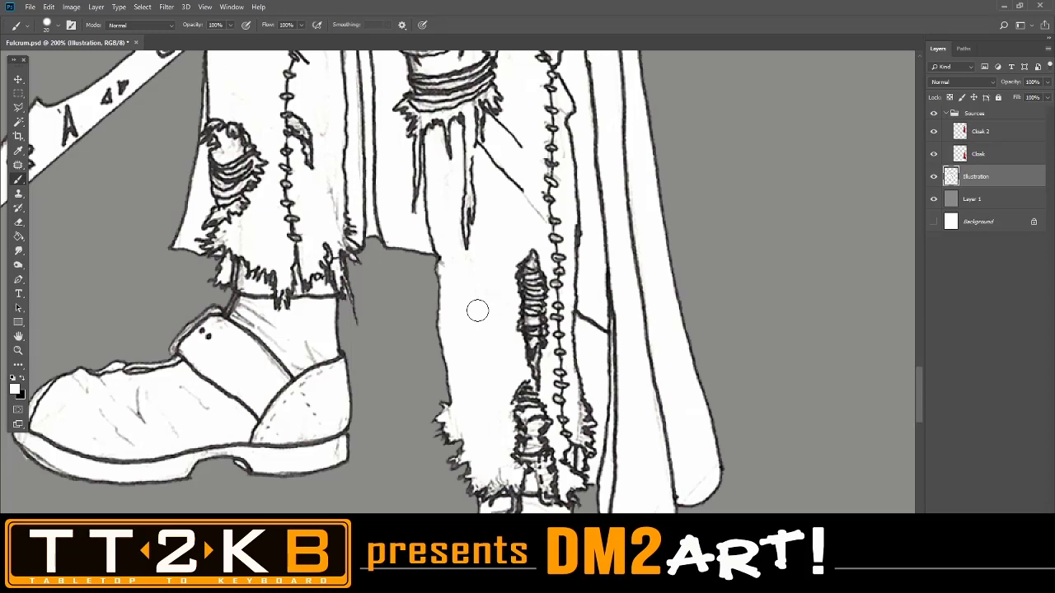
pyautogui.moveTo(470, 291); pyautogui.dragTo(535, 372)
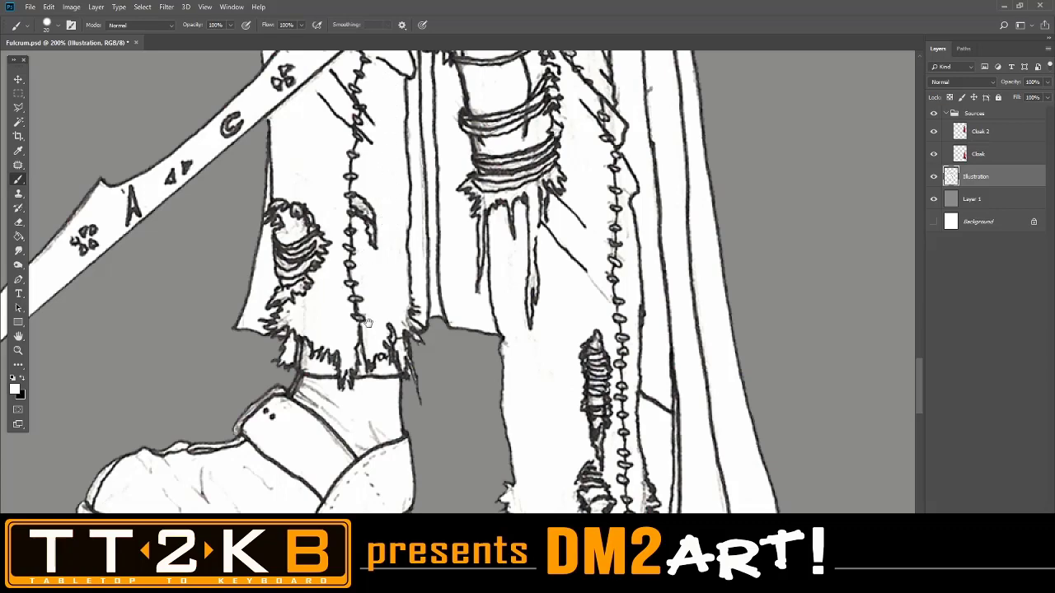
# Move the Cloak 2 reference photo closer to the illustrated figure, exposing the hood of the other cloak photo.
pyautogui.scroll(6, 367, 321)
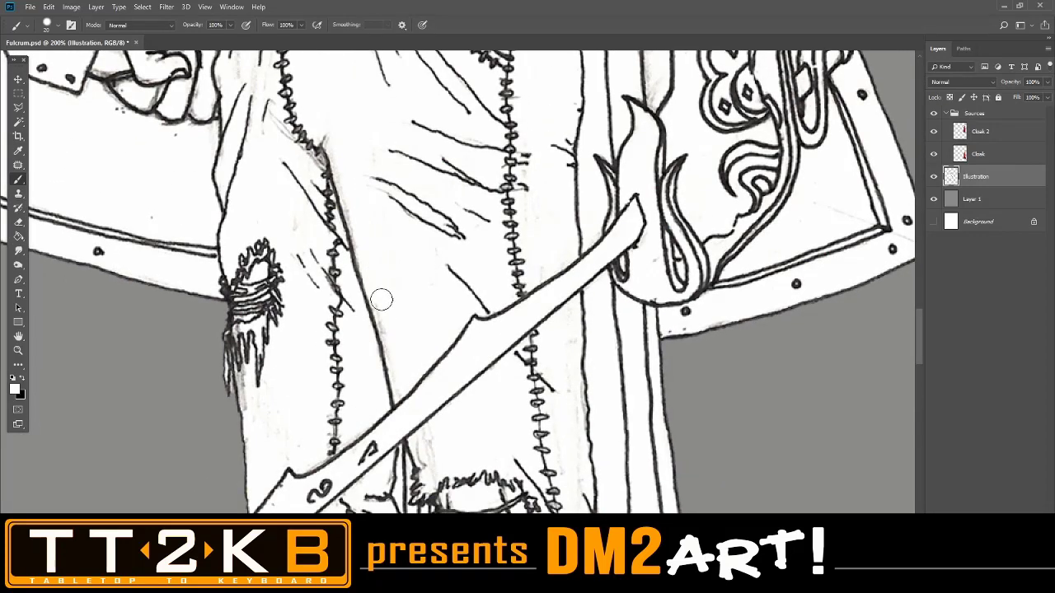
pyautogui.moveTo(419, 247)
pyautogui.mouseDown()
pyautogui.moveTo(462, 339)
pyautogui.moveTo(477, 407)
pyautogui.mouseUp()
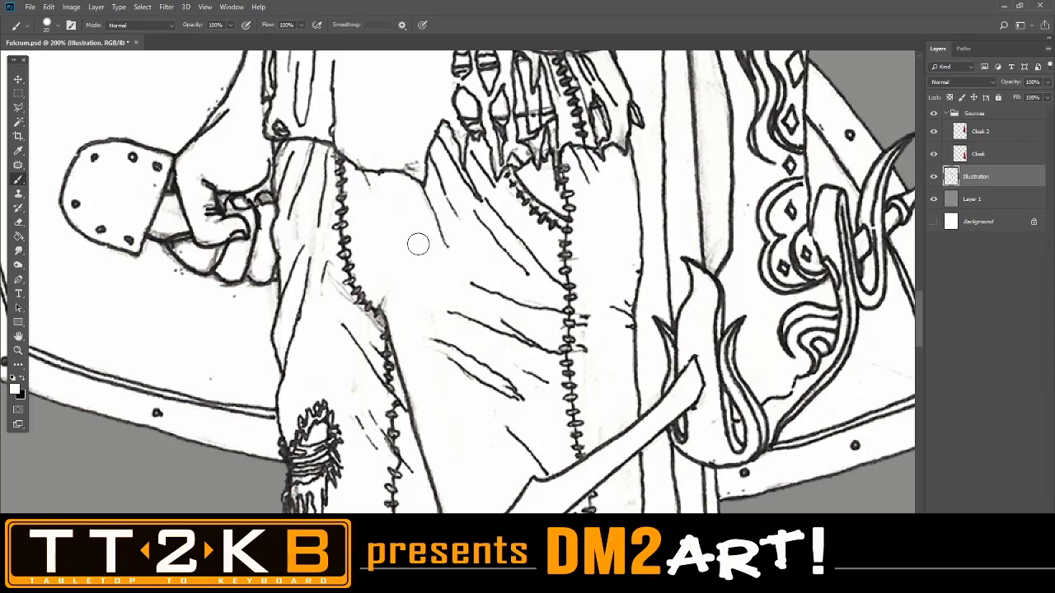
pyautogui.moveTo(499, 238); pyautogui.dragTo(492, 302)
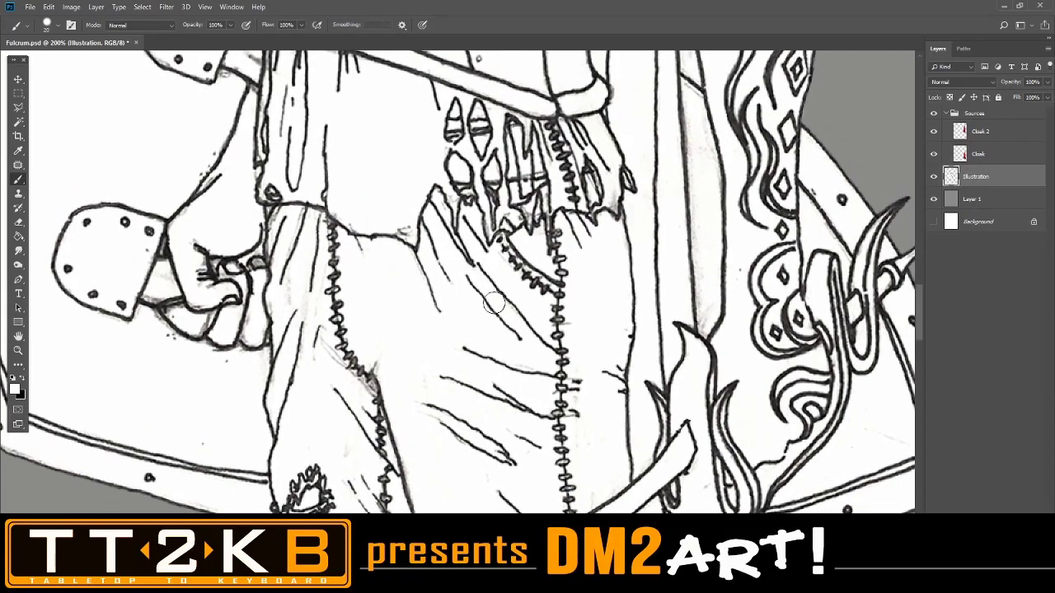
pyautogui.scroll(-3, 499, 309)
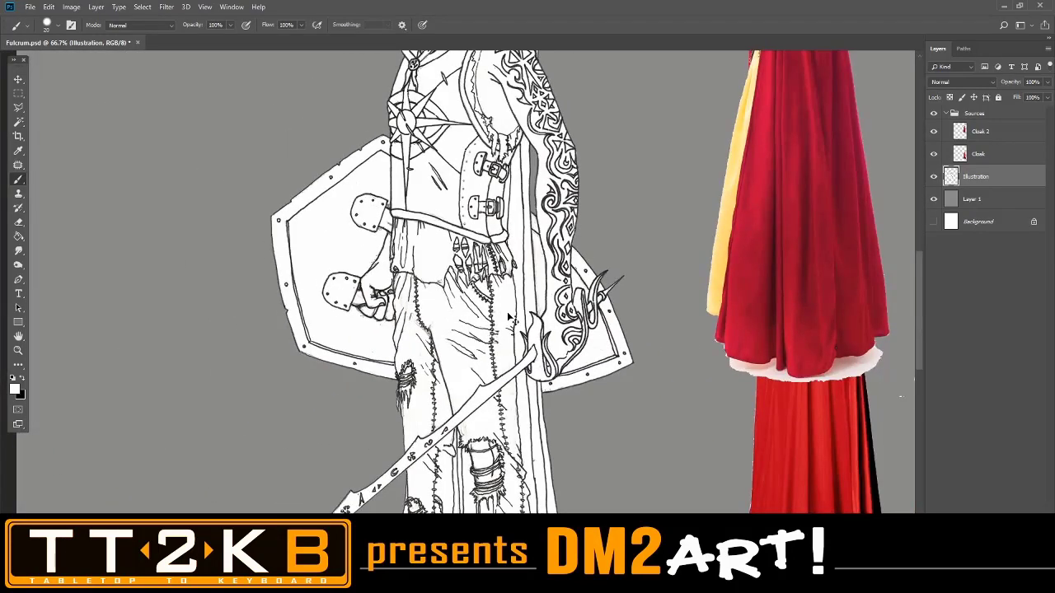
pyautogui.scroll(-1, 510, 318)
pyautogui.scroll(-1, 541, 294)
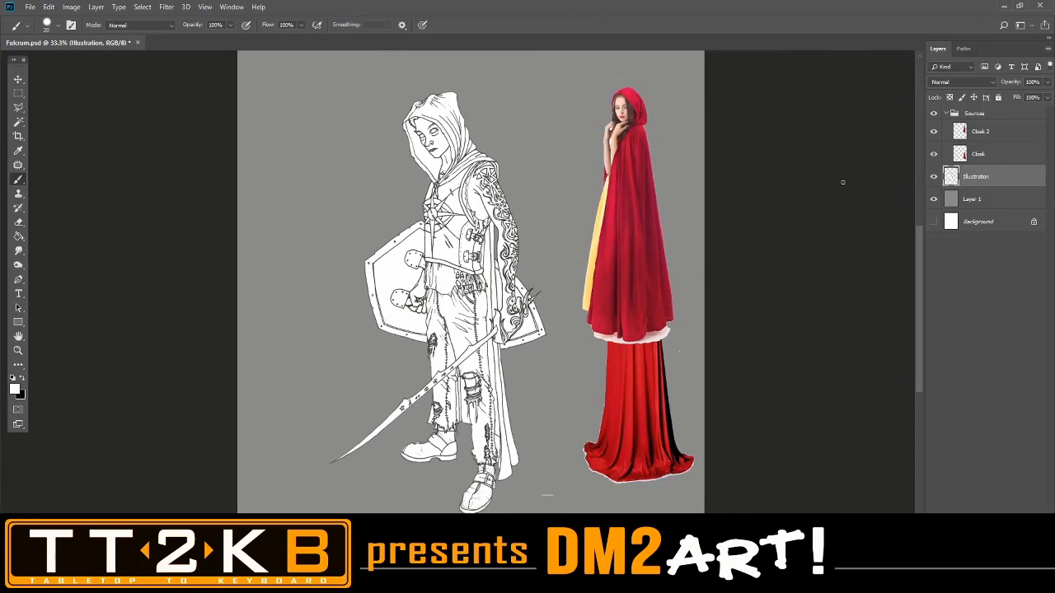
pyautogui.click(993, 133)
pyautogui.click(19, 78)
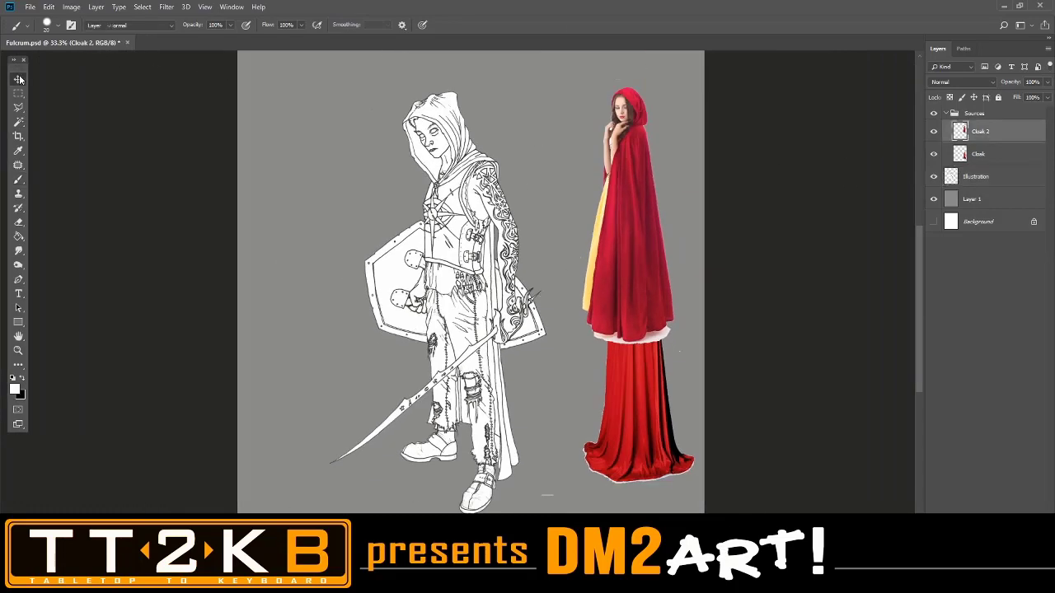
pyautogui.moveTo(637, 198)
pyautogui.mouseDown()
pyautogui.moveTo(593, 248)
pyautogui.moveTo(617, 208)
pyautogui.moveTo(610, 189)
pyautogui.moveTo(626, 226)
pyautogui.moveTo(632, 340)
pyautogui.moveTo(610, 364)
pyautogui.moveTo(604, 335)
pyautogui.moveTo(591, 334)
pyautogui.moveTo(581, 195)
pyautogui.mouseUp()
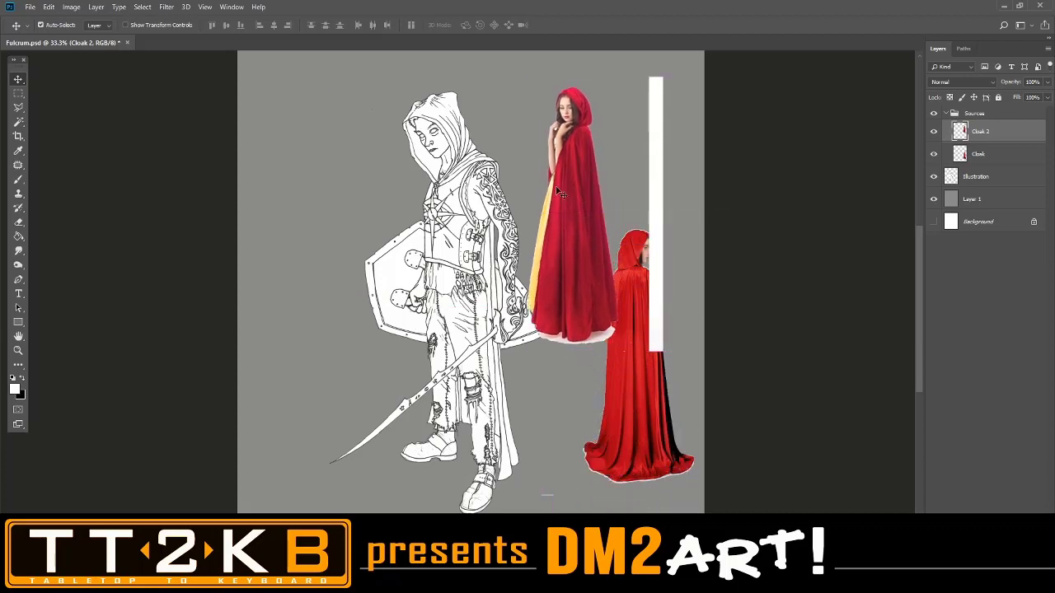
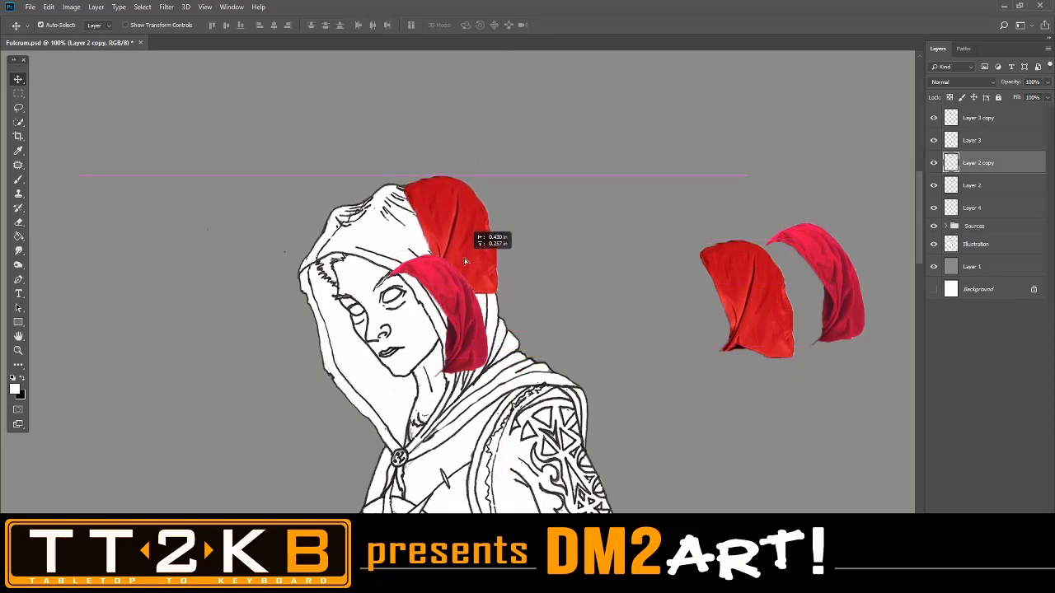
pyautogui.moveTo(467, 318); pyautogui.dragTo(502, 271)
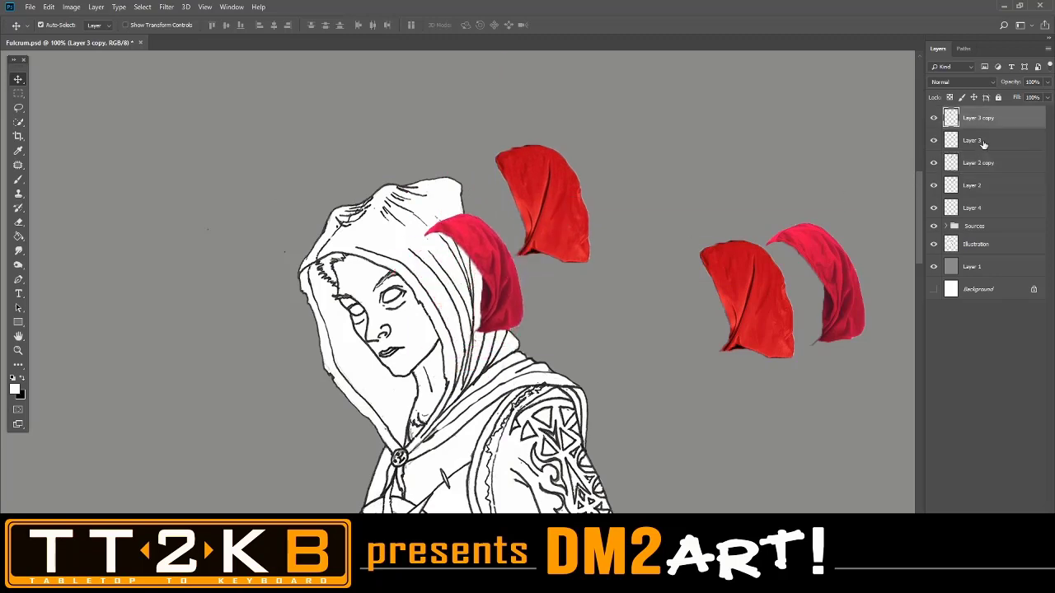
pyautogui.keyDown('shift'); pyautogui.click(972, 141); pyautogui.keyUp('shift')
pyautogui.hotkey('ctrl', 't')
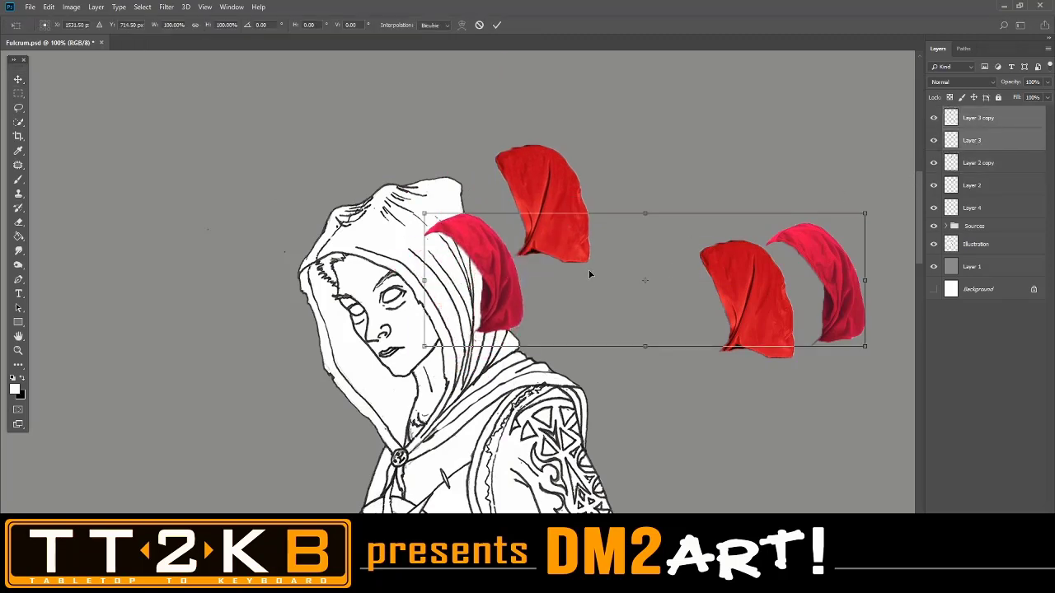
pyautogui.press('Escape')
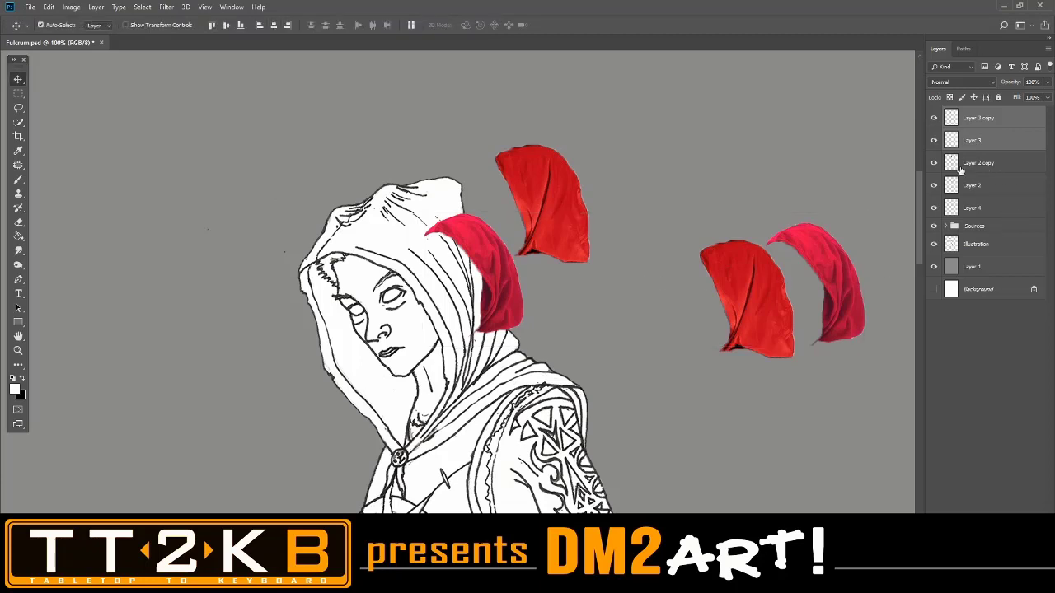
# Place Layer 2 copy directly beneath Layer 3 copy in the layer order and scale both fabric pieces together to about 184%.
pyautogui.click(555, 211)
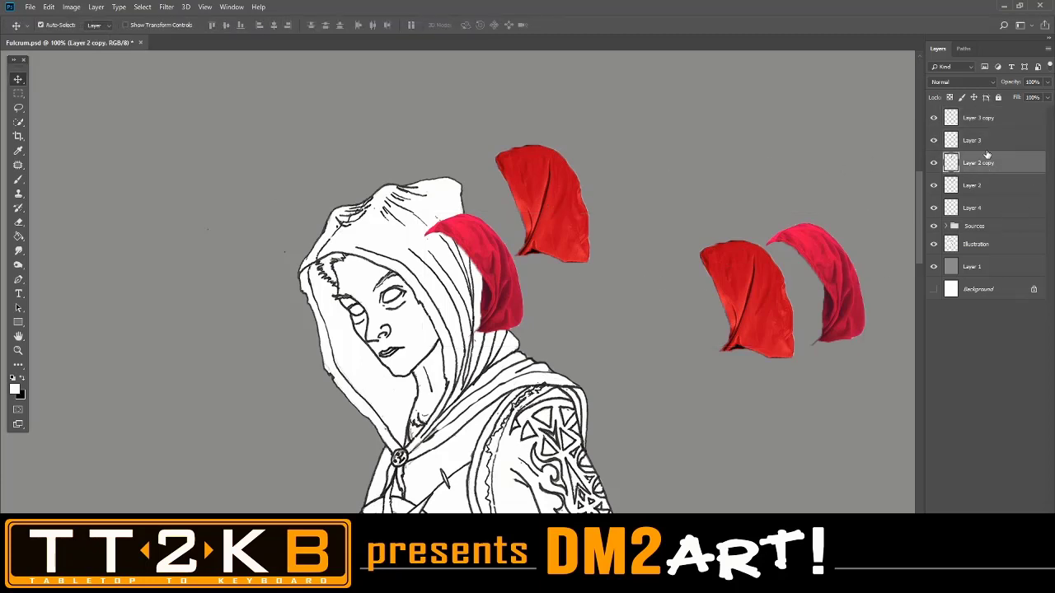
pyautogui.moveTo(992, 167); pyautogui.dragTo(935, 140)
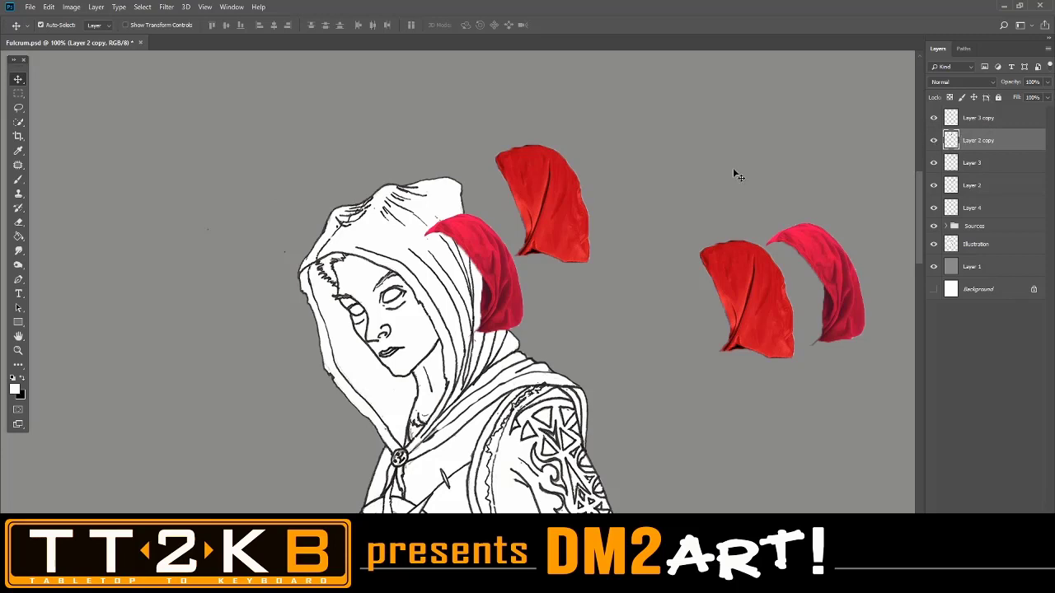
pyautogui.keyDown('shift'); pyautogui.click(973, 120); pyautogui.keyUp('shift')
pyautogui.hotkey('ctrl', 't')
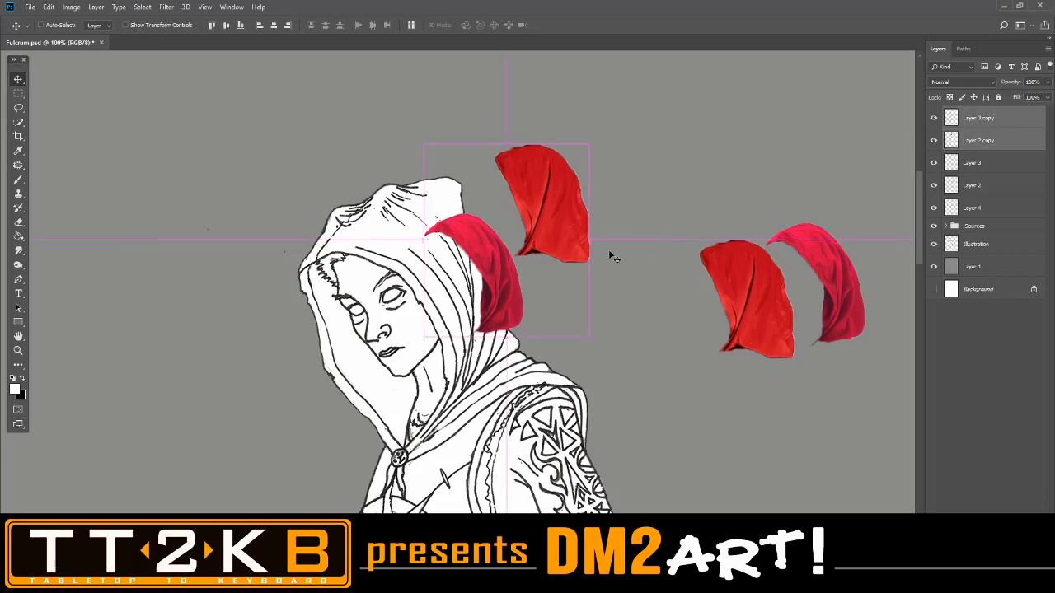
pyautogui.moveTo(587, 337); pyautogui.dragTo(736, 493)
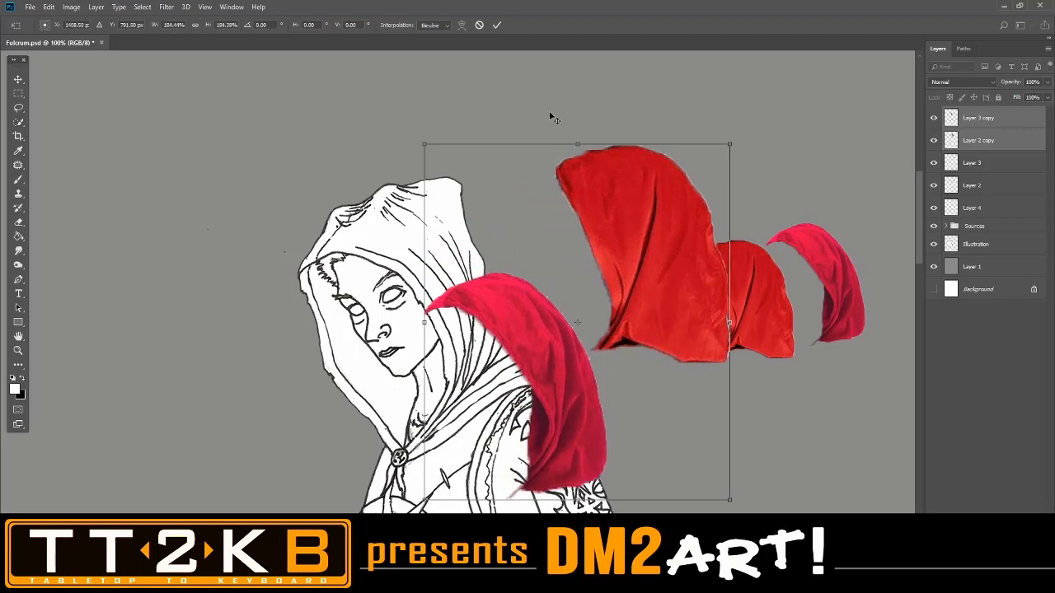
pyautogui.press('Return')
# Position the enlarged pink fabric over the hood beside the face and the red fabric against the back of the hood.
pyautogui.click(501, 389)
pyautogui.moveTo(532, 357); pyautogui.dragTo(451, 311)
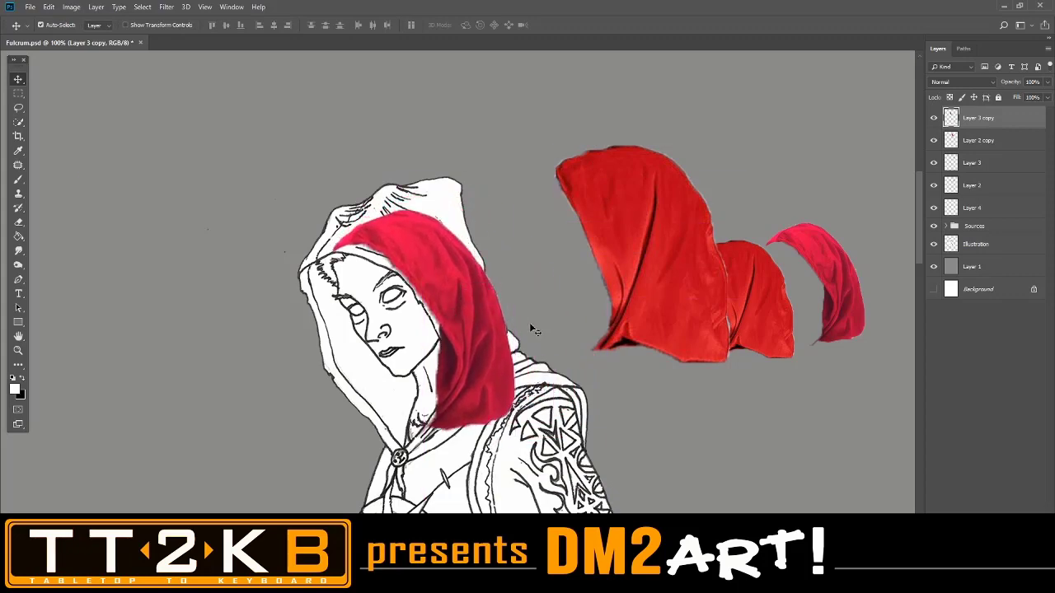
pyautogui.moveTo(639, 250); pyautogui.dragTo(504, 213)
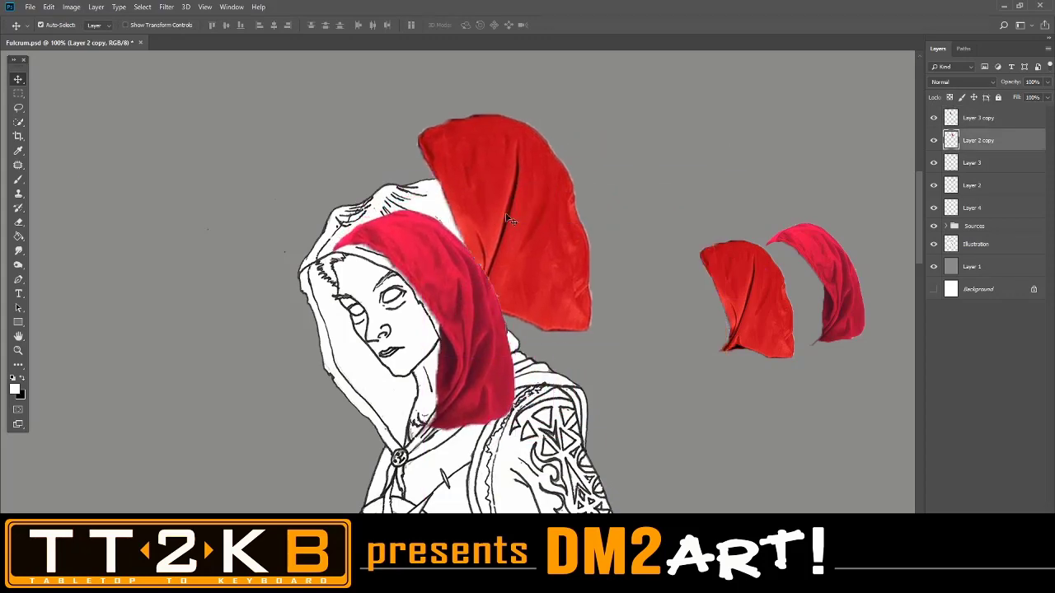
# Warp the pink fabric on Layer 3 copy so its lower part spreads across the shoulder and reaches the cloak clasp.
pyautogui.hotkey('ctrl', '+')
pyautogui.click(487, 371)
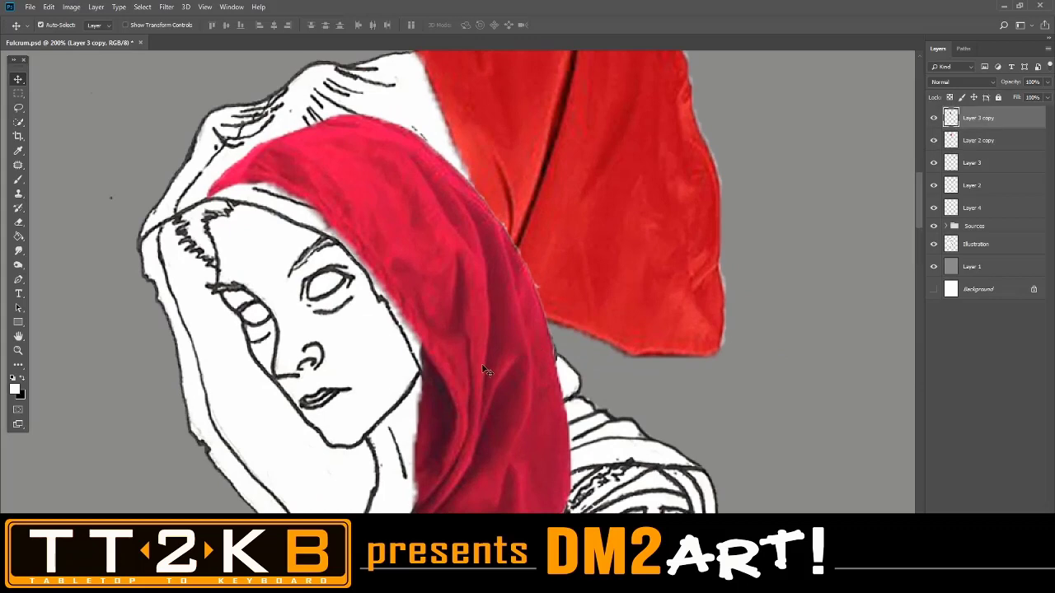
pyautogui.hotkey('ctrl', 't')
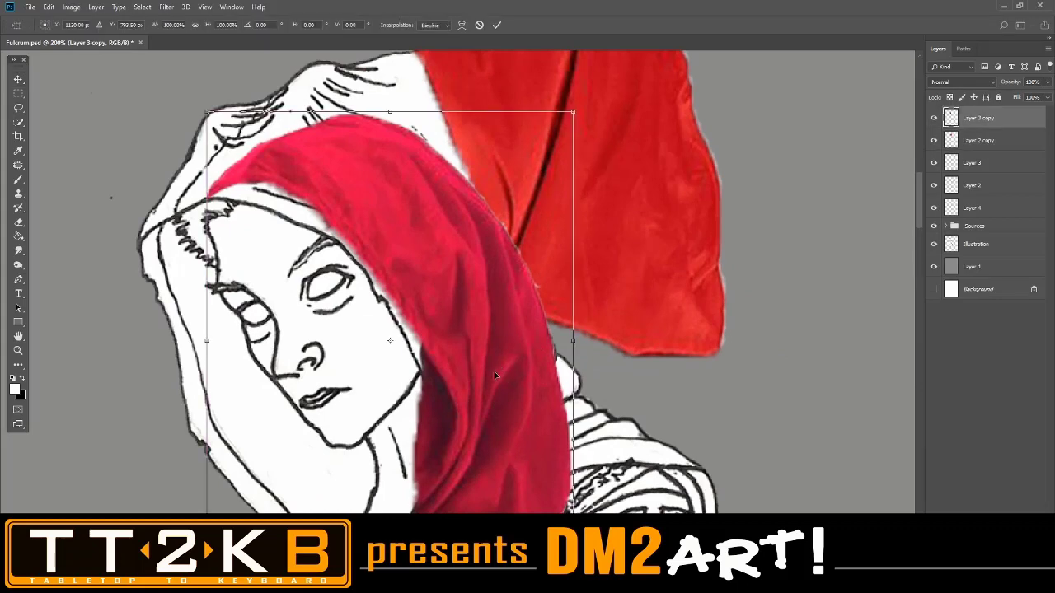
pyautogui.hotkey('ctrl', '-')
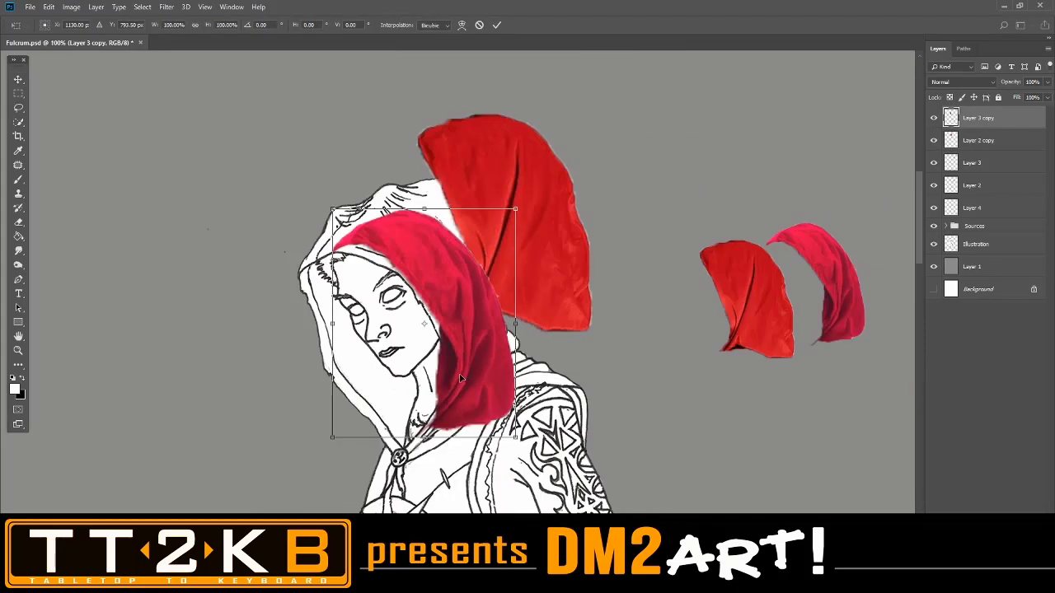
pyautogui.rightClick(474, 366)
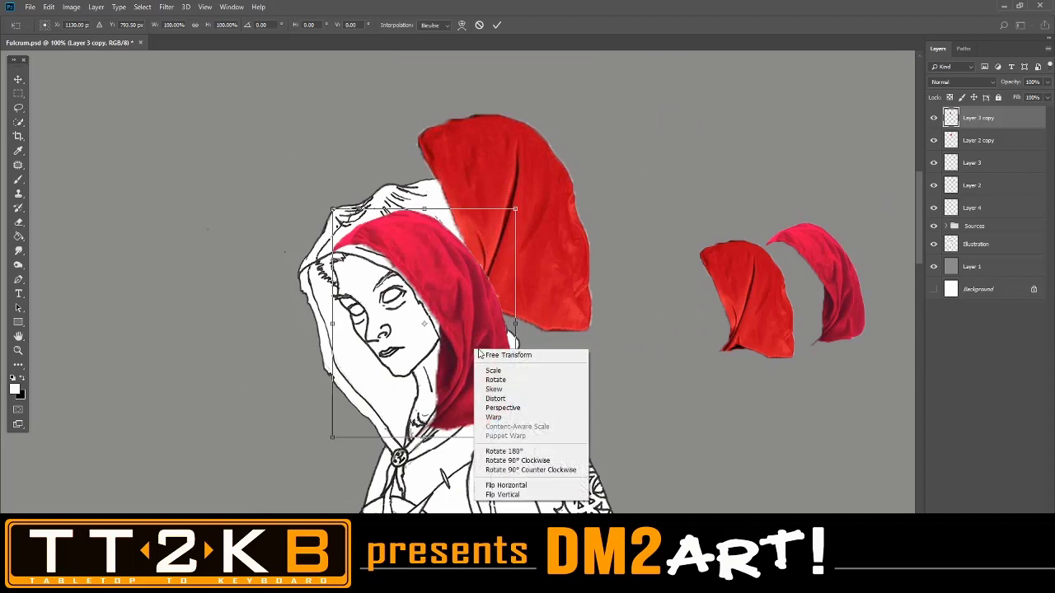
pyautogui.click(495, 415)
pyautogui.moveTo(424, 434); pyautogui.dragTo(461, 421)
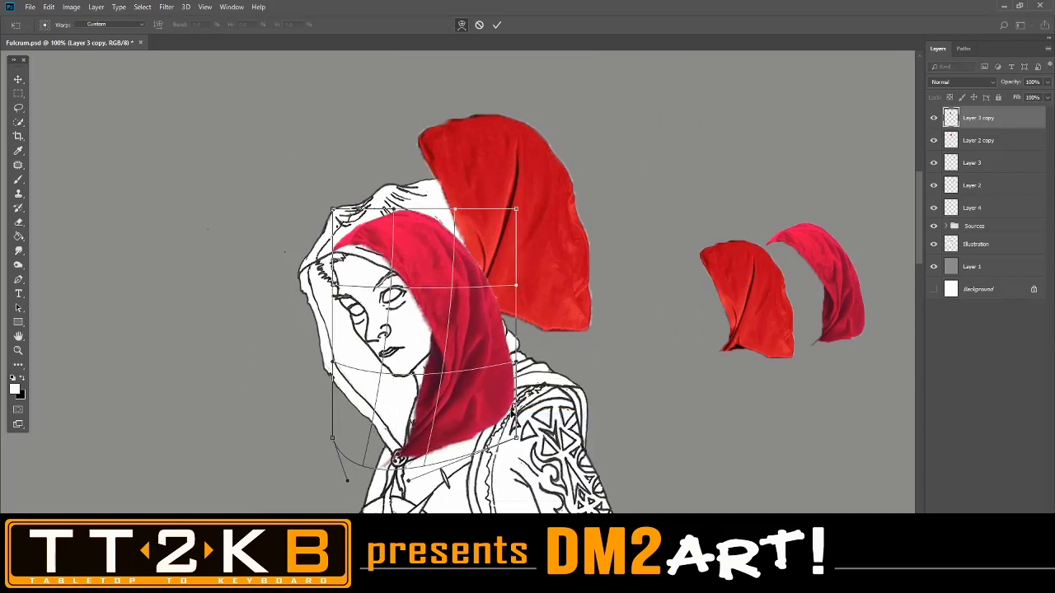
pyautogui.moveTo(515, 439); pyautogui.dragTo(646, 412)
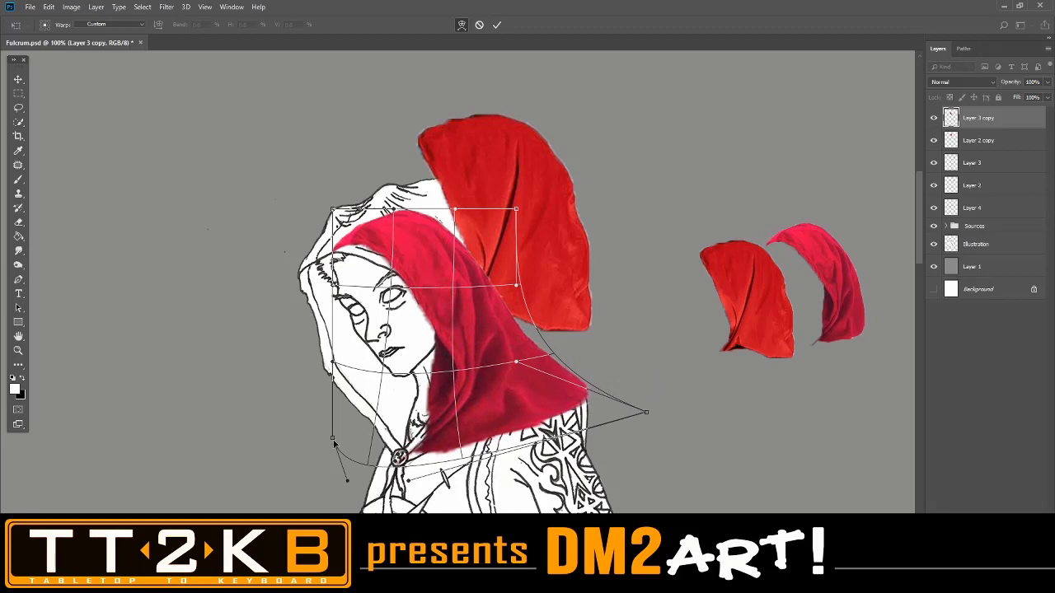
pyautogui.moveTo(334, 443); pyautogui.dragTo(73, 519)
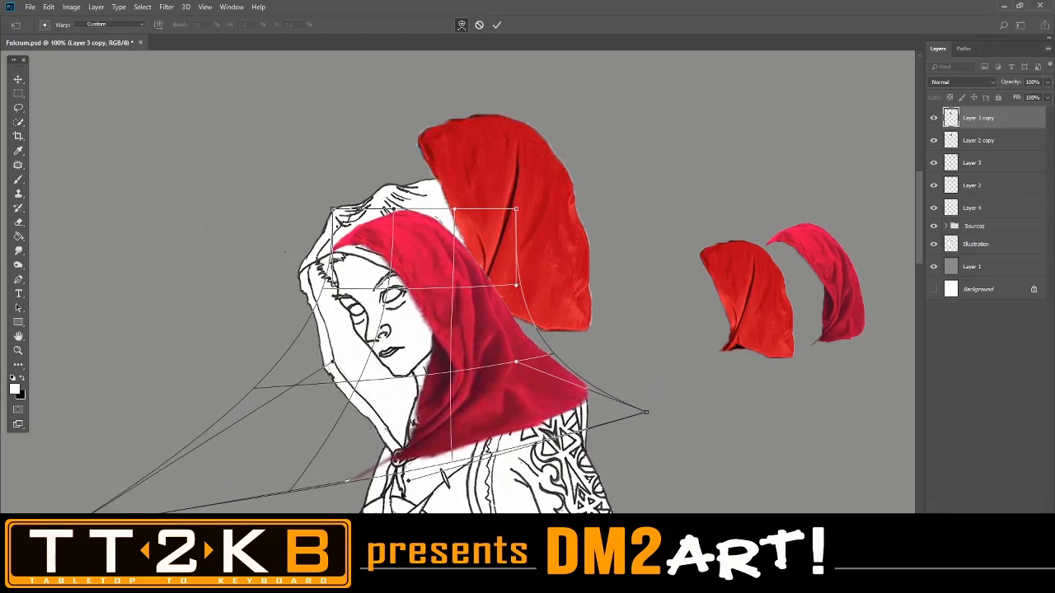
pyautogui.moveTo(408, 481); pyautogui.dragTo(399, 457)
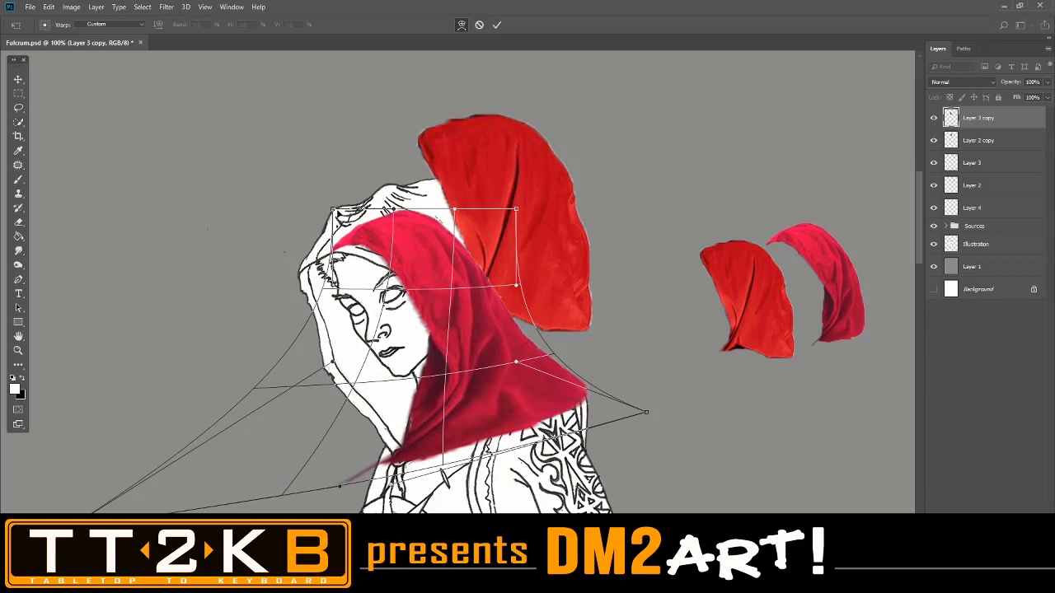
# Warp the upper part of the pink fabric over the hood's crown and front rim above the forehead, and apply the warp.
pyautogui.moveTo(335, 212); pyautogui.dragTo(259, 254)
pyautogui.moveTo(396, 212); pyautogui.dragTo(331, 141)
pyautogui.moveTo(518, 213); pyautogui.dragTo(591, 64)
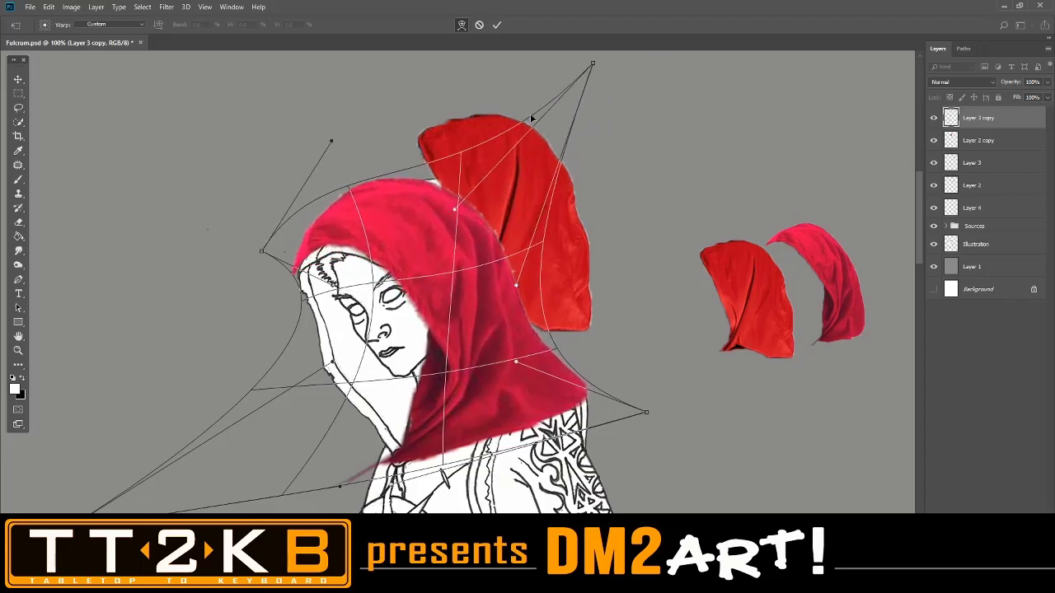
pyautogui.moveTo(324, 244); pyautogui.dragTo(330, 255)
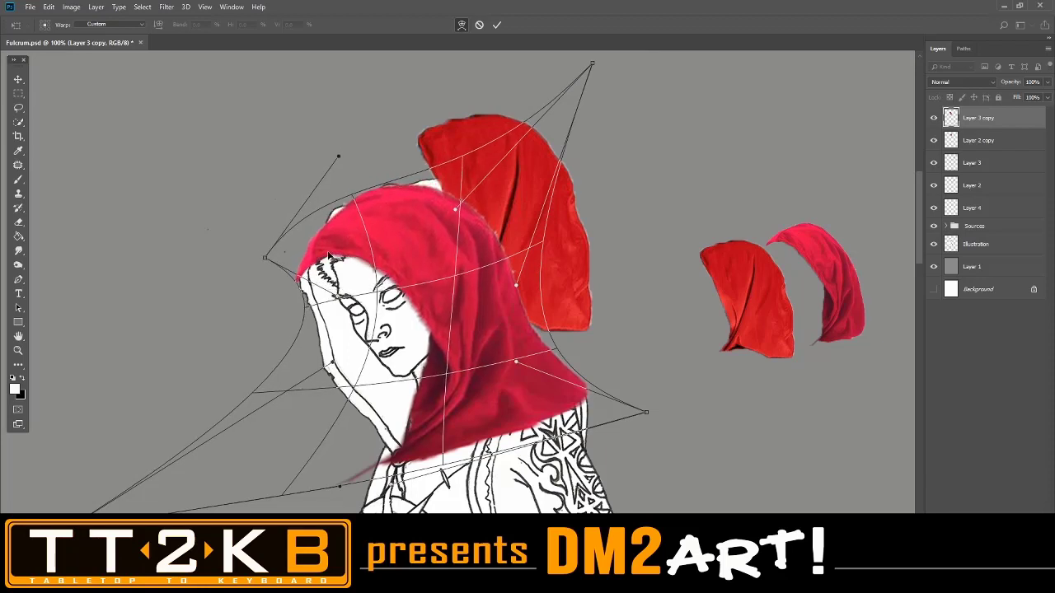
pyautogui.moveTo(358, 200); pyautogui.dragTo(343, 202)
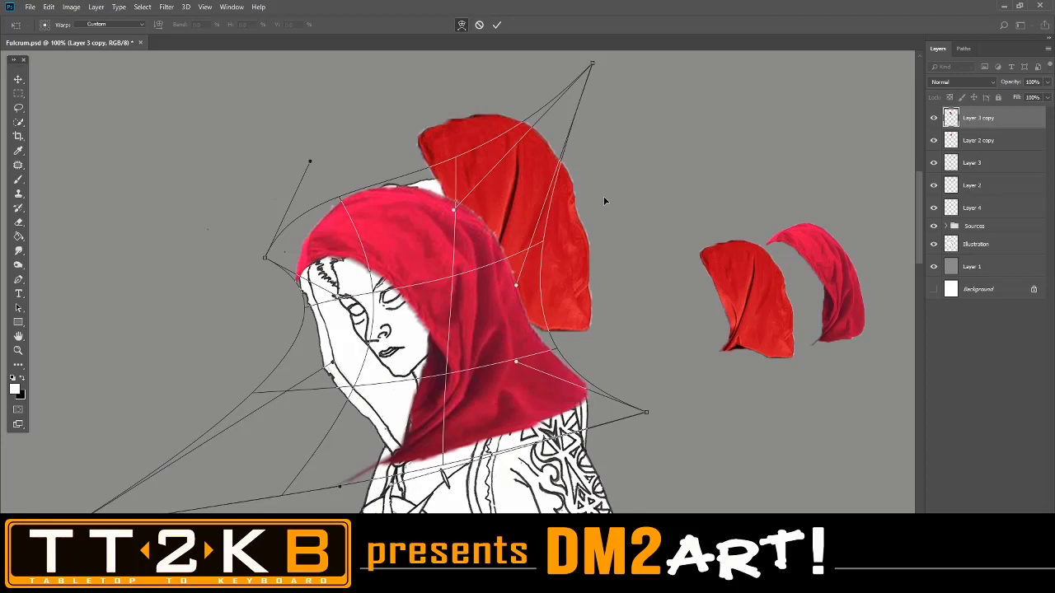
pyautogui.press('Return')
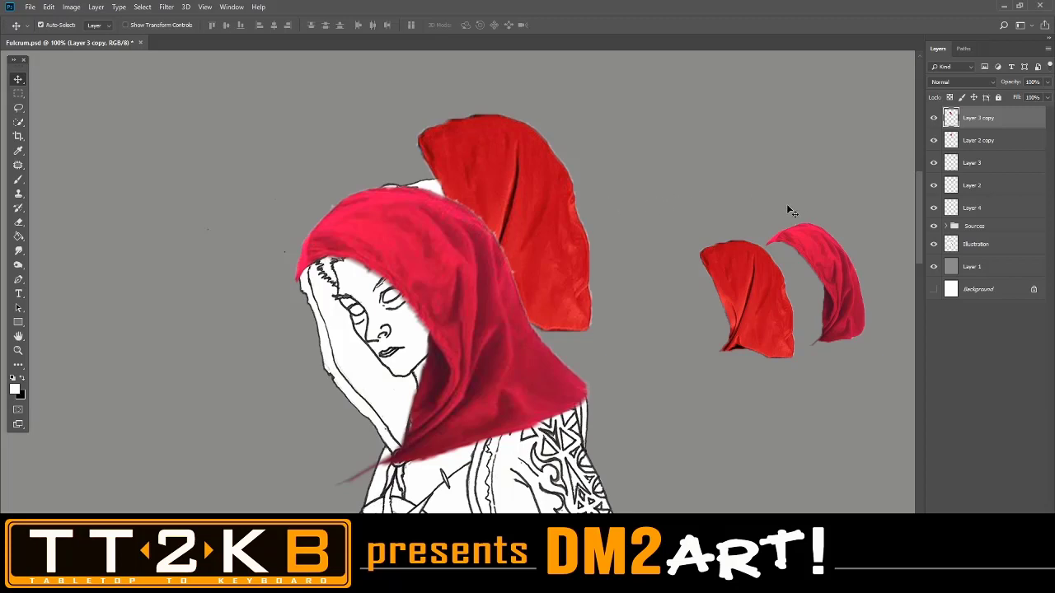
# Move the red Layer 2 copy fabric away from the hood and set Layer 3 copy's blend mode to Multiply.
pyautogui.click(968, 144)
pyautogui.moveTo(510, 195); pyautogui.dragTo(643, 172)
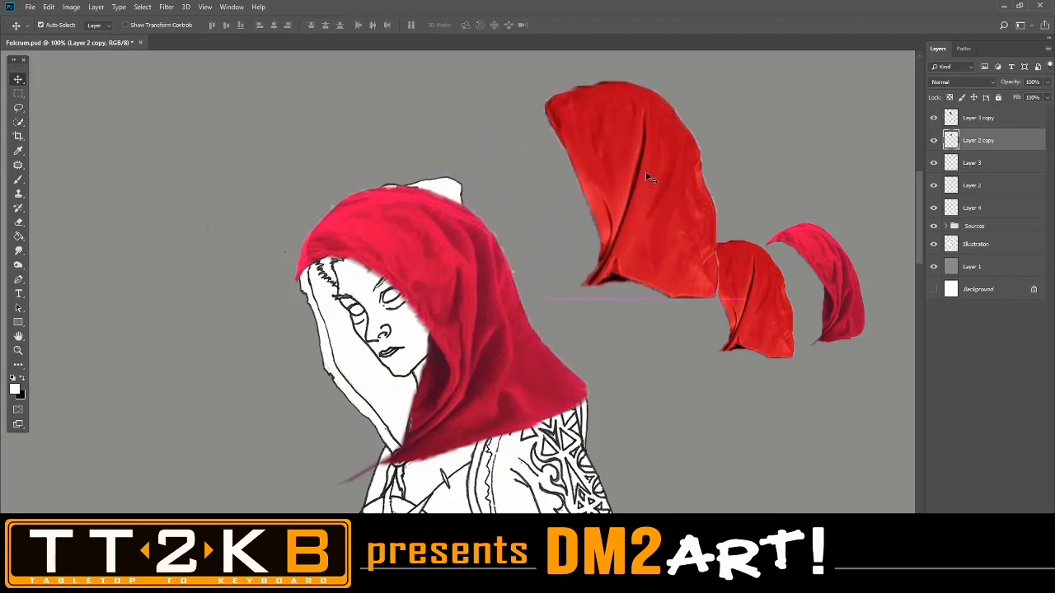
pyautogui.click(985, 121)
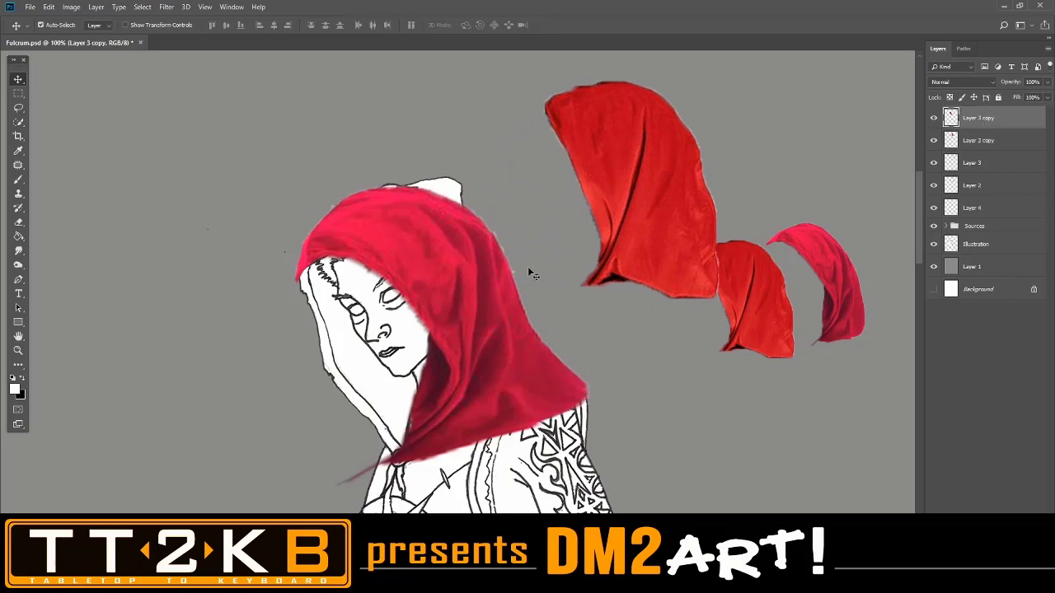
pyautogui.click(933, 119)
pyautogui.click(933, 120)
pyautogui.click(964, 81)
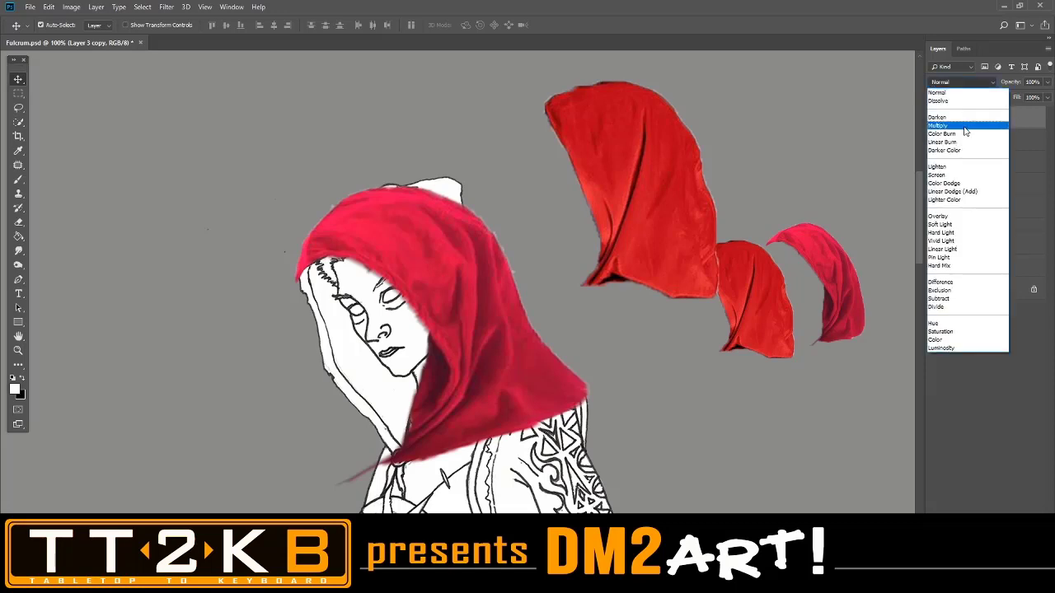
pyautogui.click(956, 119)
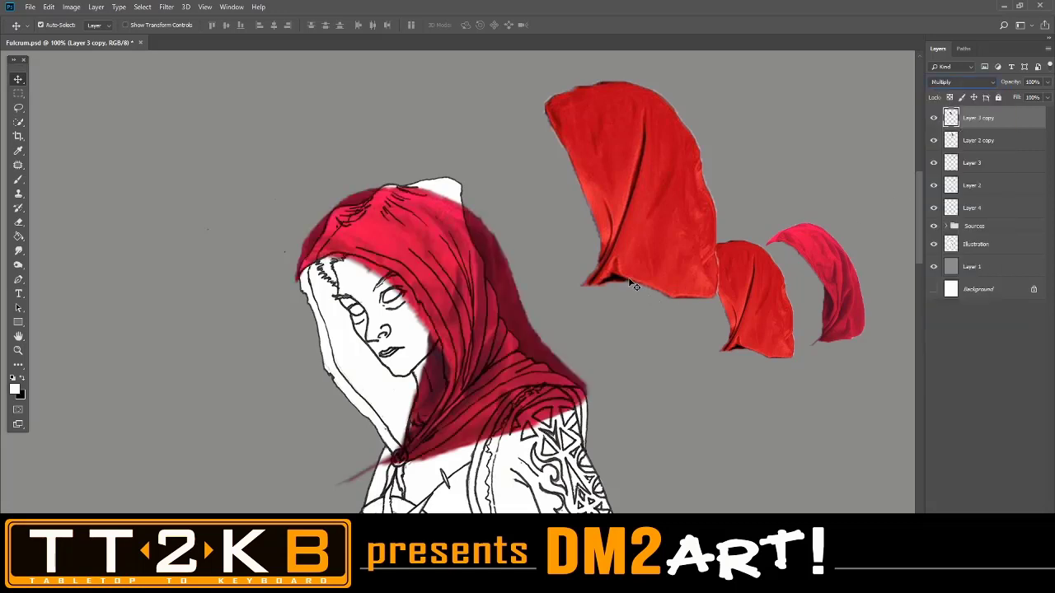
# Warp Layer 3 copy again so it covers the hood's peak, hugs the drawn back edge and extends over the shoulder.
pyautogui.hotkey('ctrl', '+')
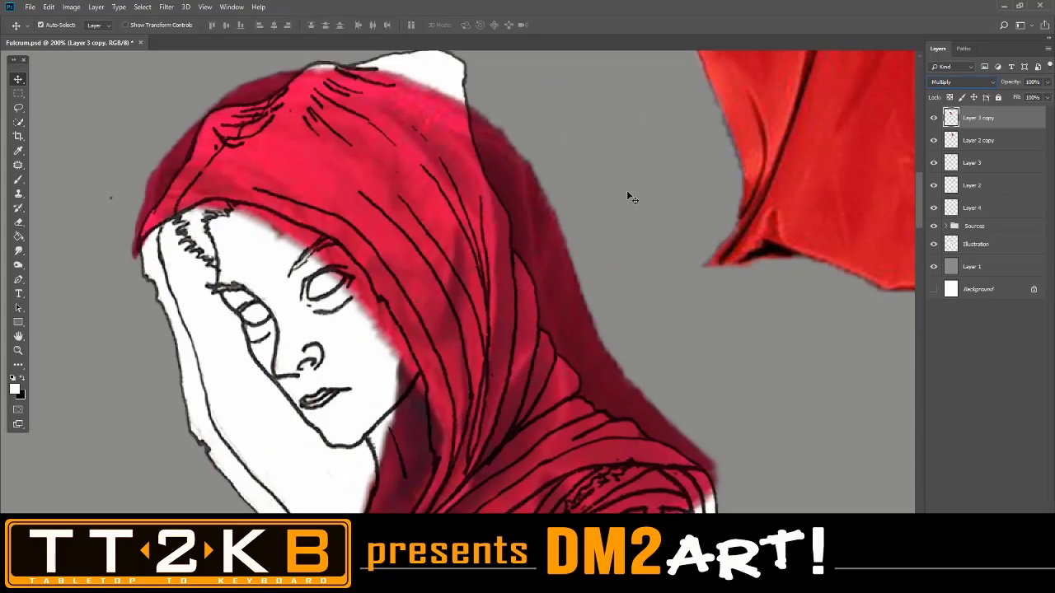
pyautogui.moveTo(628, 196); pyautogui.dragTo(652, 248)
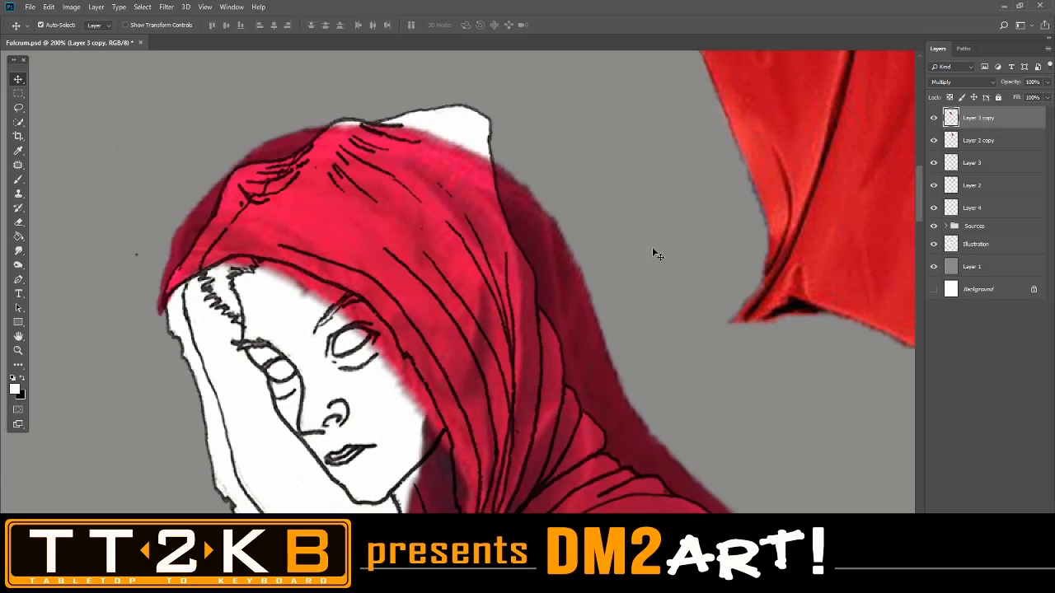
pyautogui.hotkey('ctrl', '-')
pyautogui.hotkey('ctrl', 't')
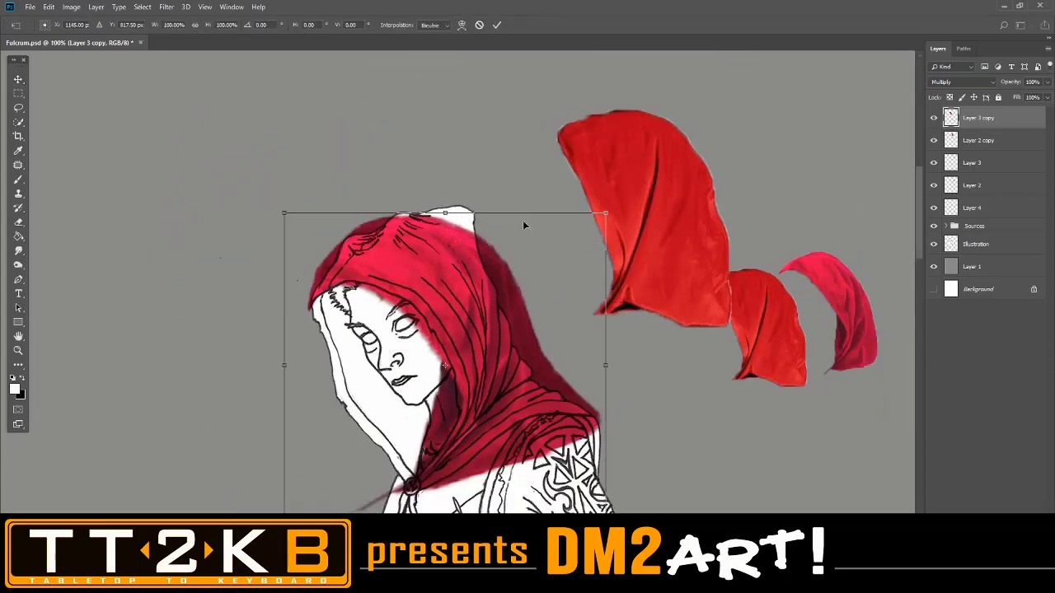
pyautogui.rightClick(452, 243)
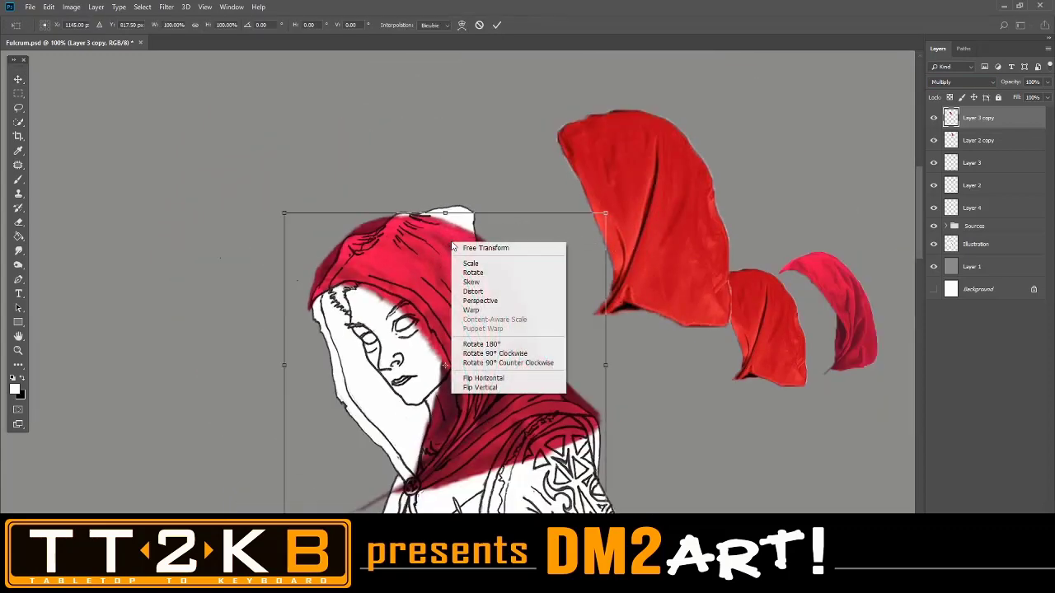
pyautogui.click(494, 310)
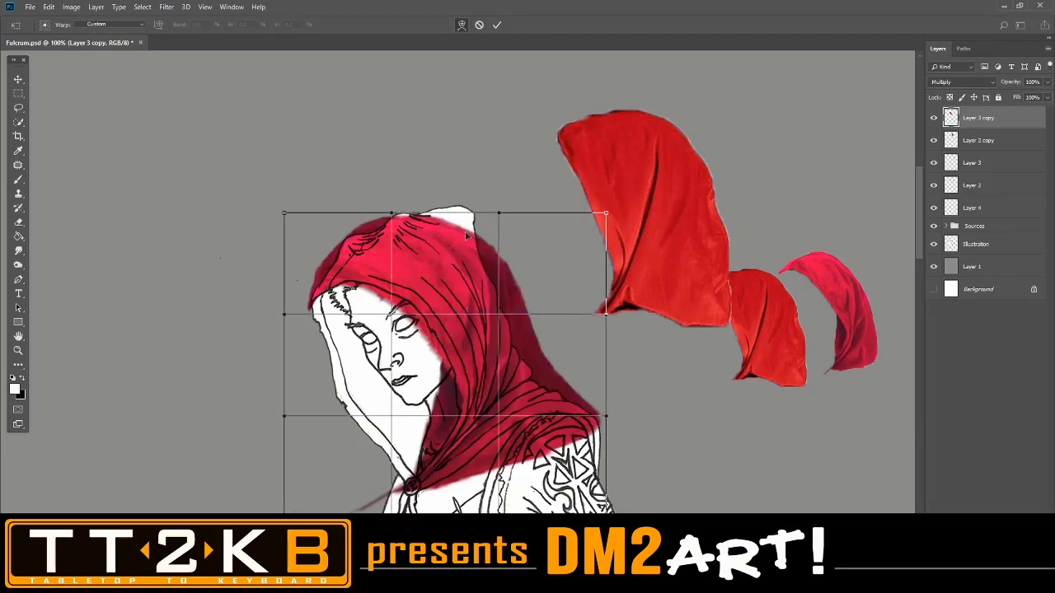
pyautogui.moveTo(466, 236); pyautogui.dragTo(375, 211)
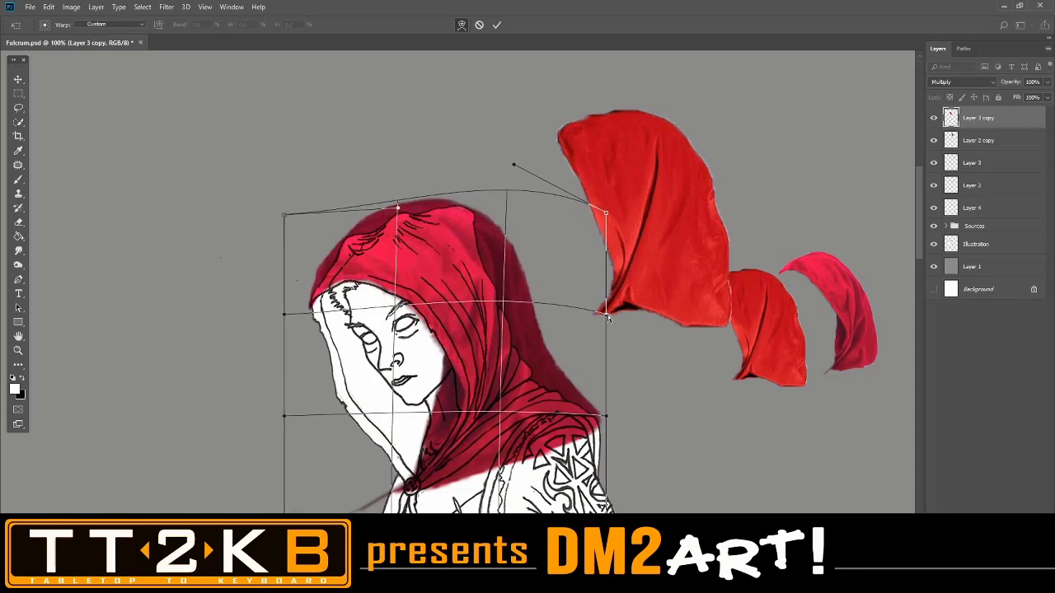
pyautogui.moveTo(607, 313); pyautogui.dragTo(570, 277)
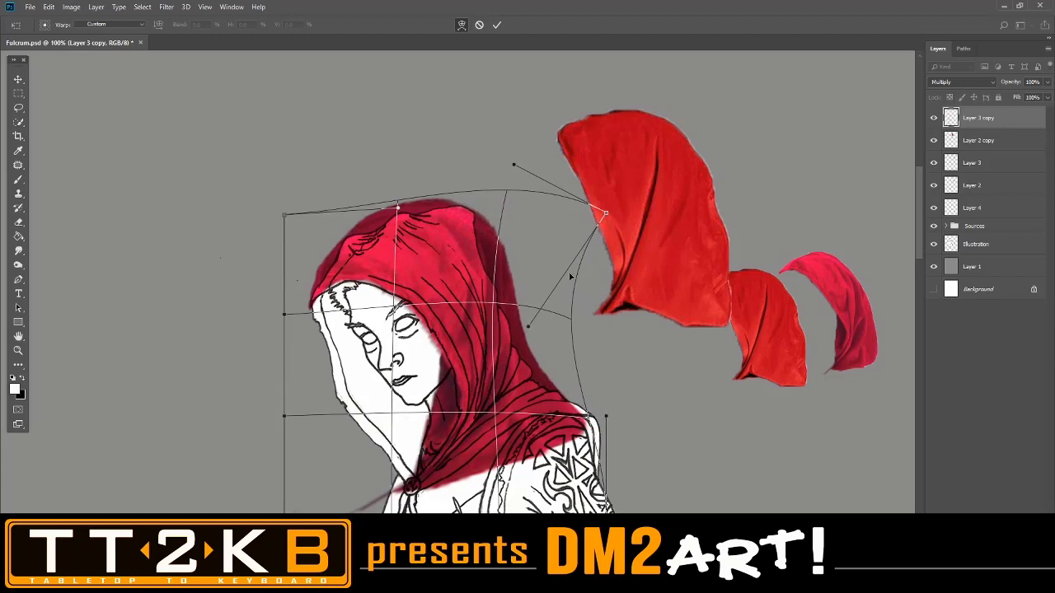
pyautogui.moveTo(605, 213); pyautogui.dragTo(540, 177)
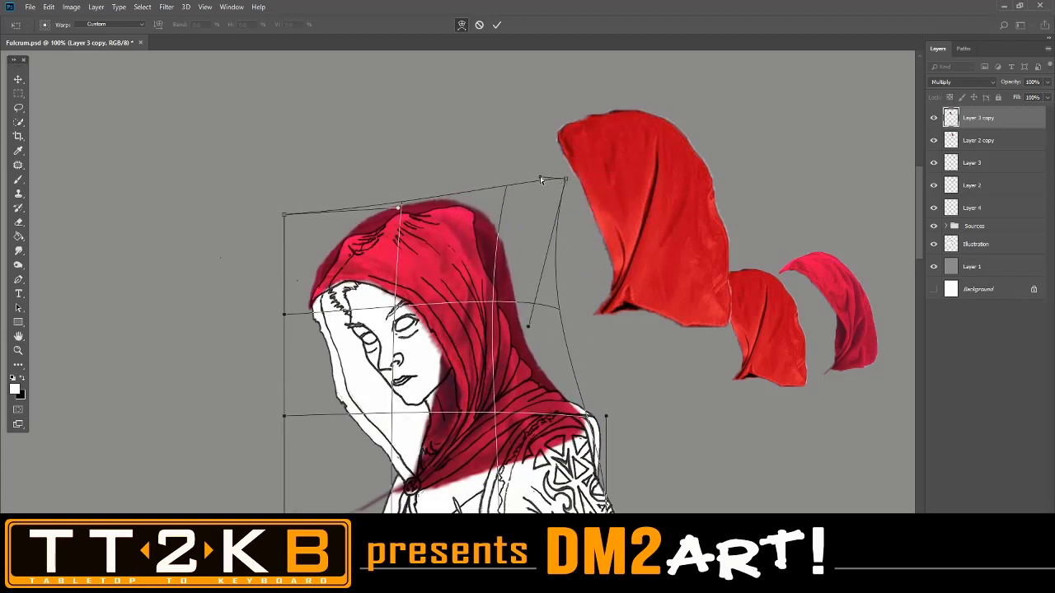
pyautogui.moveTo(530, 326); pyautogui.dragTo(463, 253)
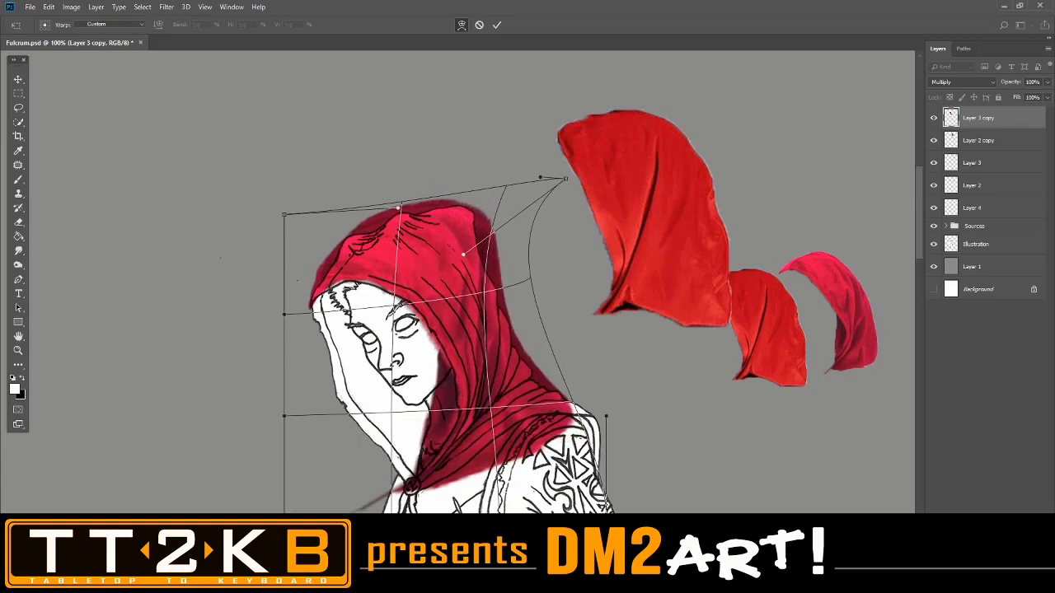
pyautogui.moveTo(606, 517); pyautogui.dragTo(671, 525)
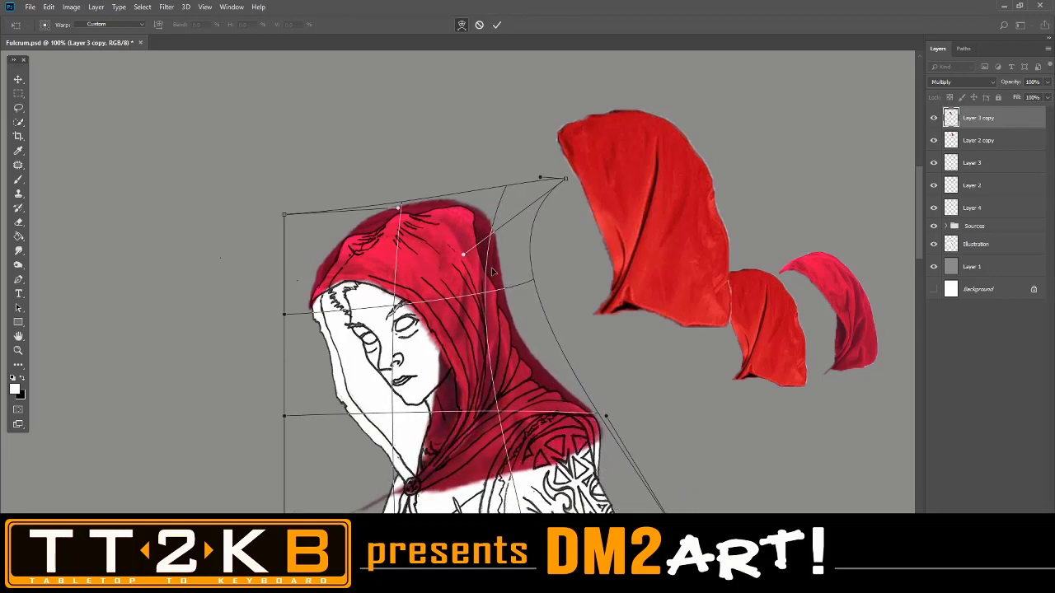
pyautogui.moveTo(462, 258); pyautogui.dragTo(466, 267)
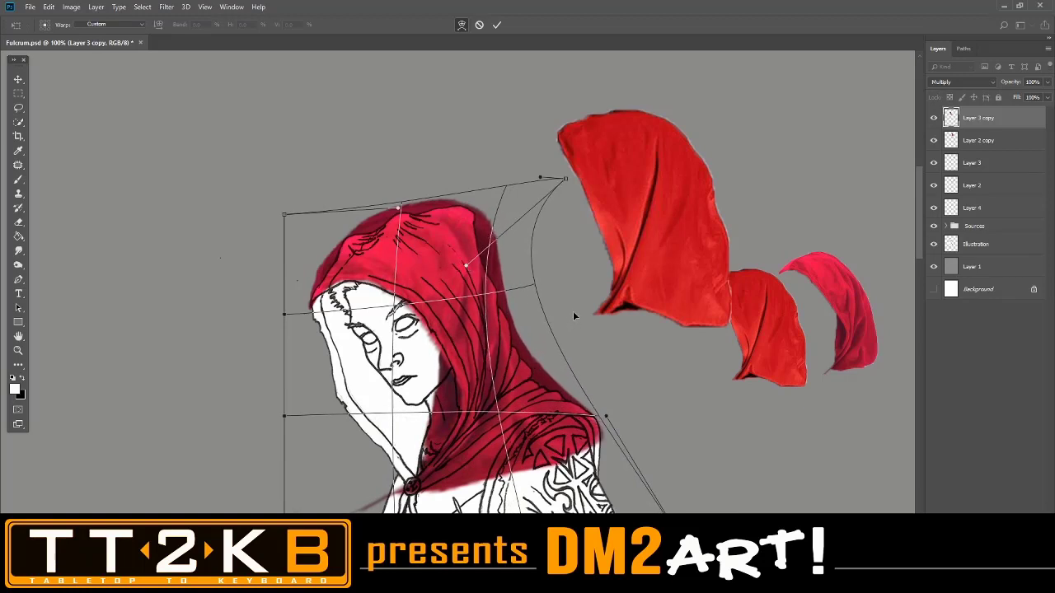
# Reshape the fabric's lower edge to follow the cloak's curve from the clasp to the shoulder, and apply the warp.
pyautogui.scroll(-1, 575, 316)
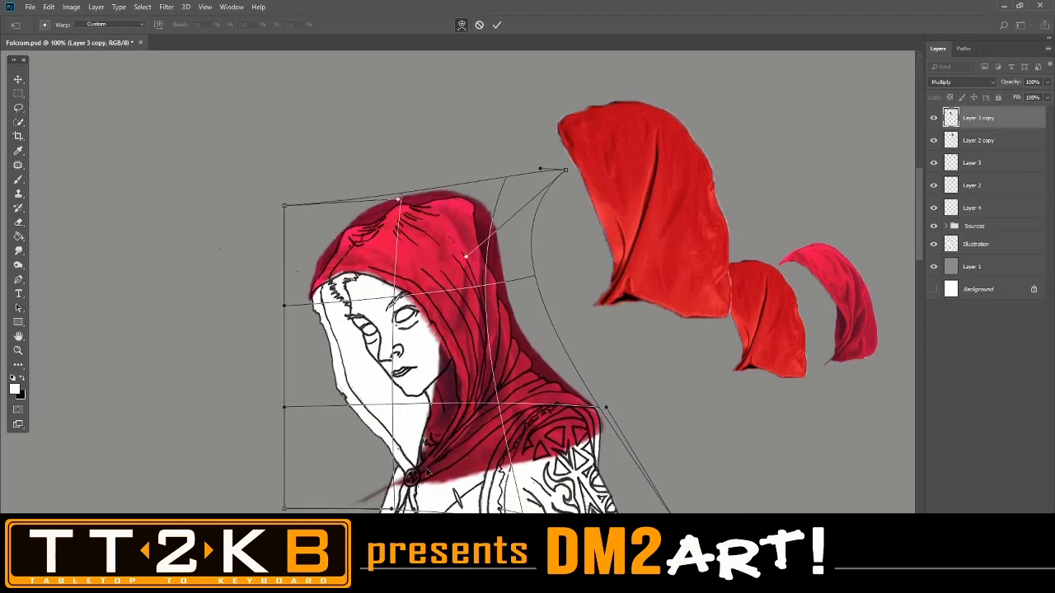
pyautogui.moveTo(286, 511); pyautogui.dragTo(248, 510)
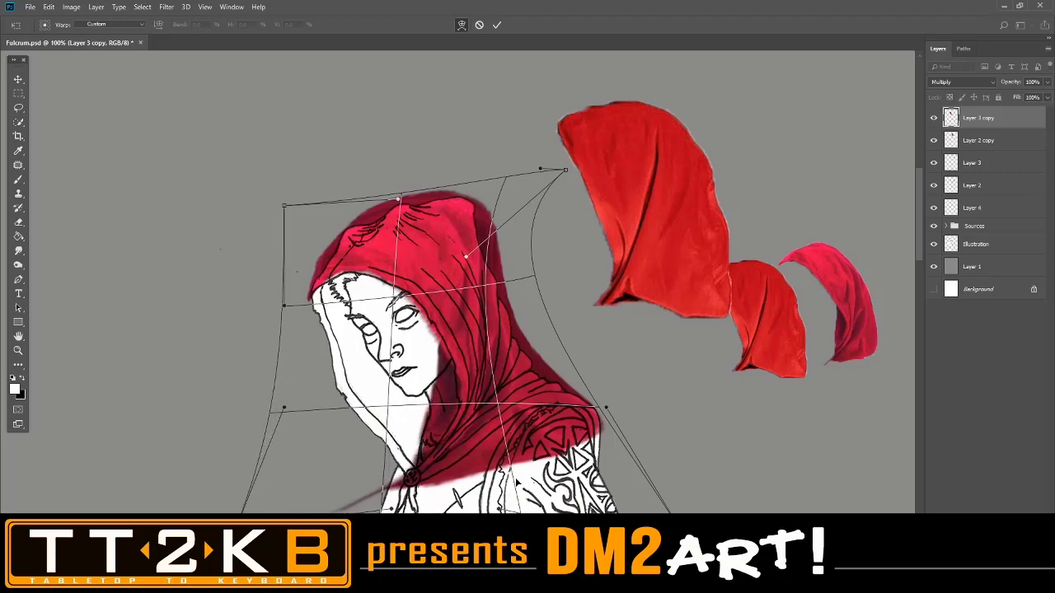
pyautogui.scroll(-2, 528, 480)
pyautogui.moveTo(498, 493); pyautogui.dragTo(521, 390)
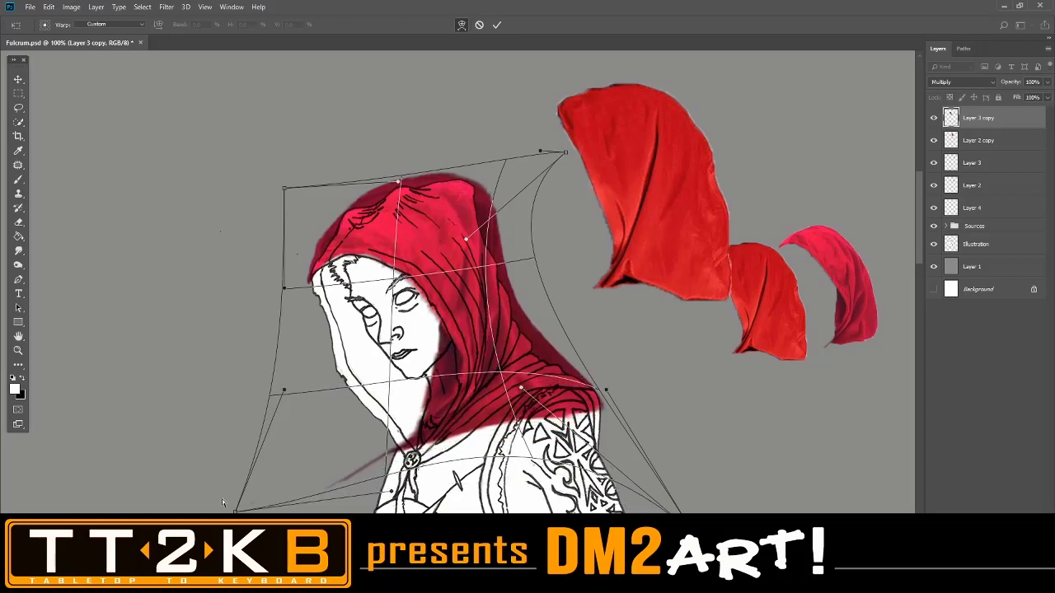
pyautogui.scroll(-5, 270, 509)
pyautogui.moveTo(236, 471); pyautogui.dragTo(241, 531)
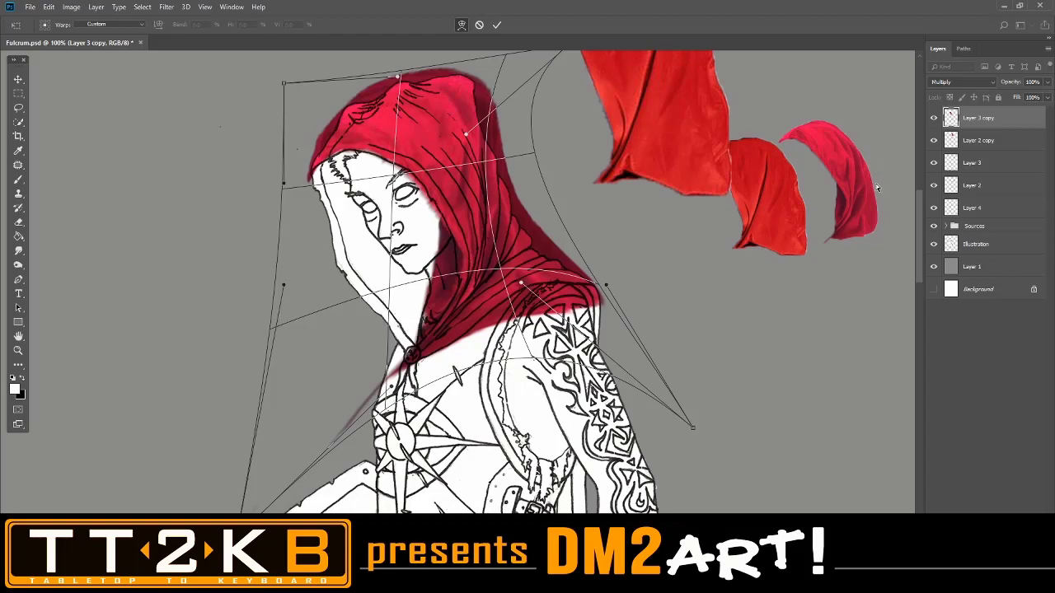
pyautogui.hotkey('ctrl', '-')
pyautogui.hotkey('ctrl', '+')
pyautogui.press('Return')
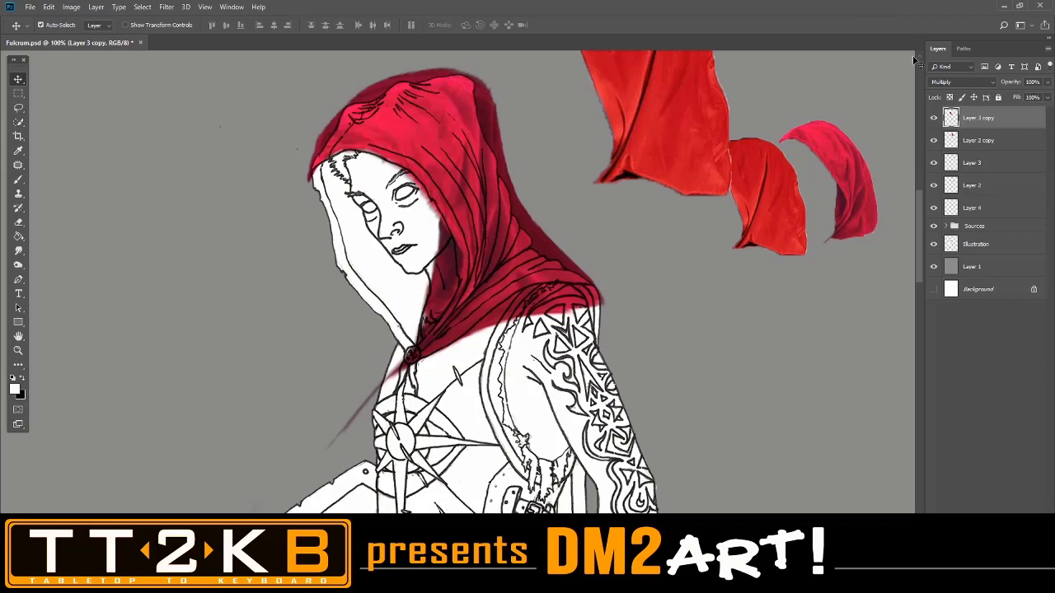
# Compare the drawing with Layer 3 copy hidden and shown, and select the Illustration layer.
pyautogui.click(933, 121)
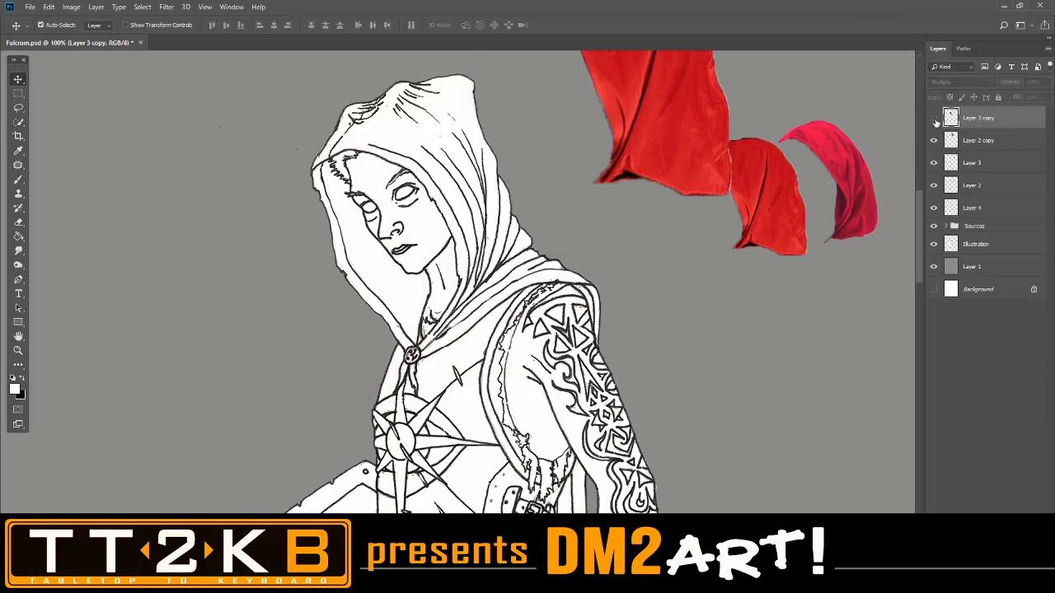
pyautogui.click(933, 122)
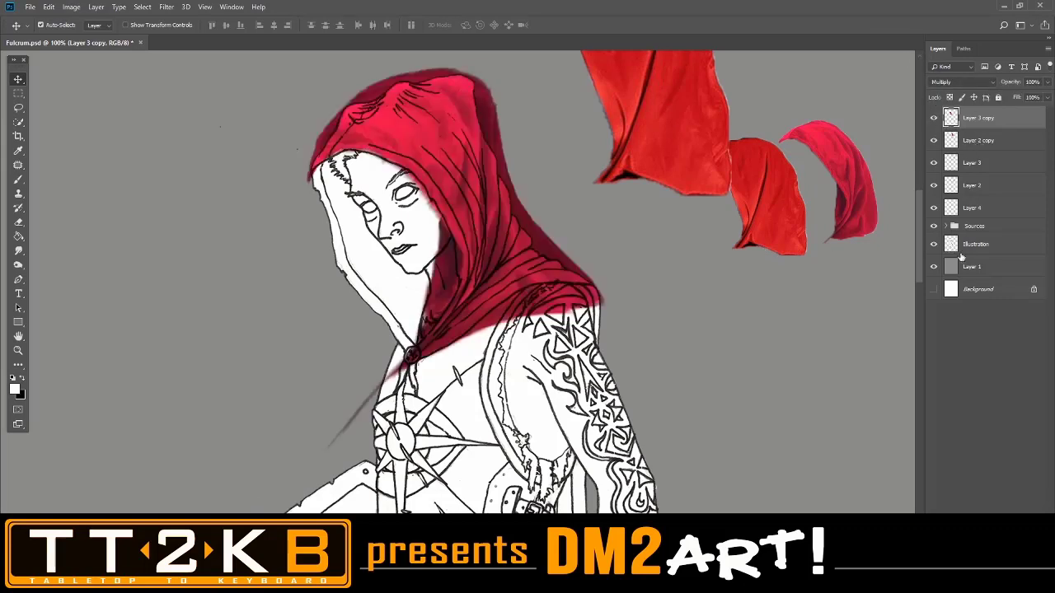
pyautogui.click(834, 247)
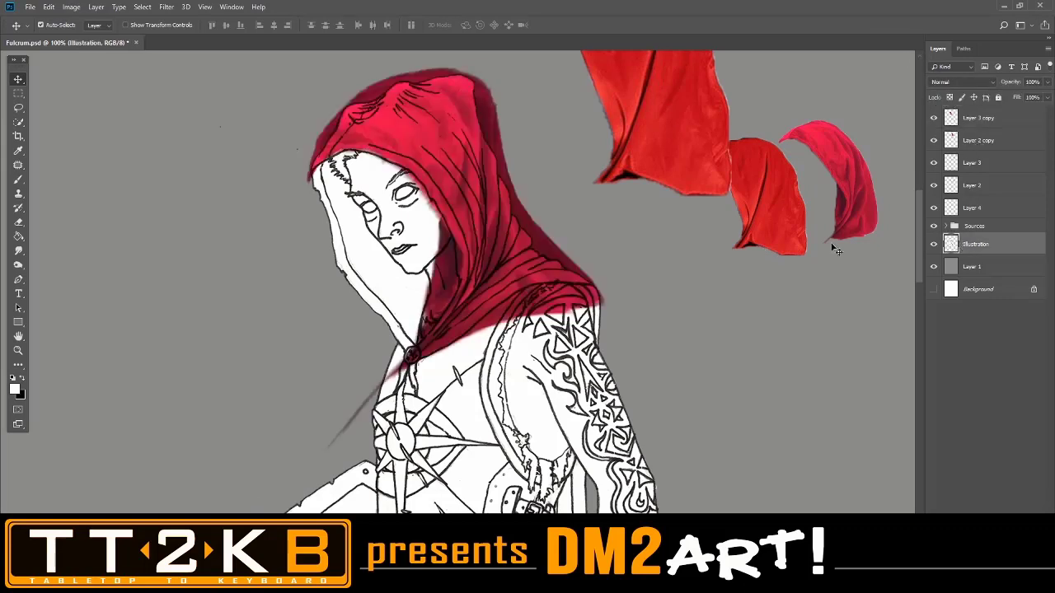
# Try to select the hood's fold areas on the Illustration layer with the Magic Wand, and clear the selection.
pyautogui.click(15, 125)
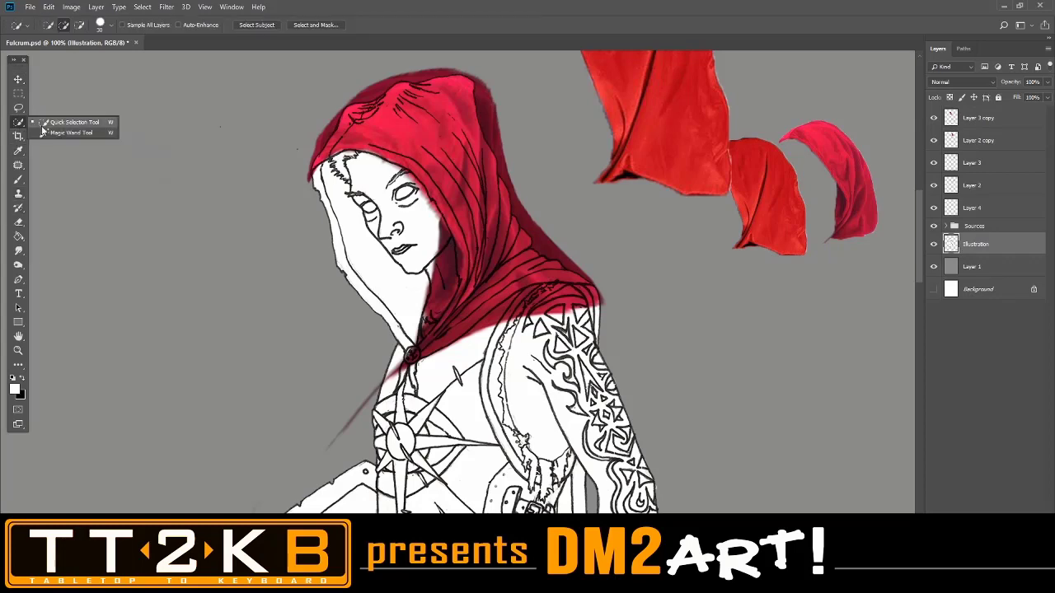
pyautogui.click(50, 132)
pyautogui.hotkey('ctrl', '+')
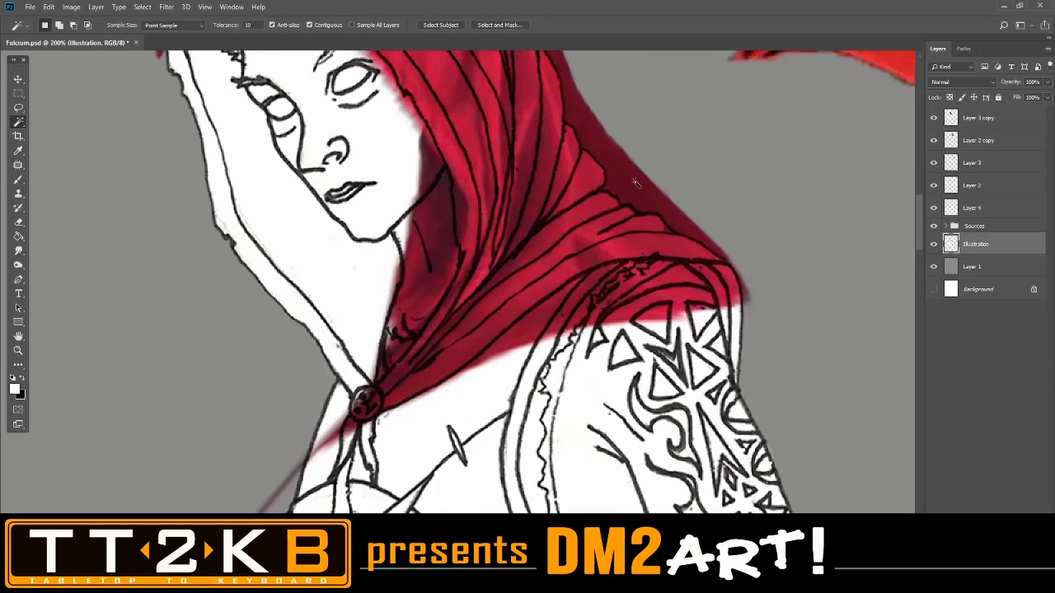
pyautogui.moveTo(702, 215); pyautogui.dragTo(737, 329)
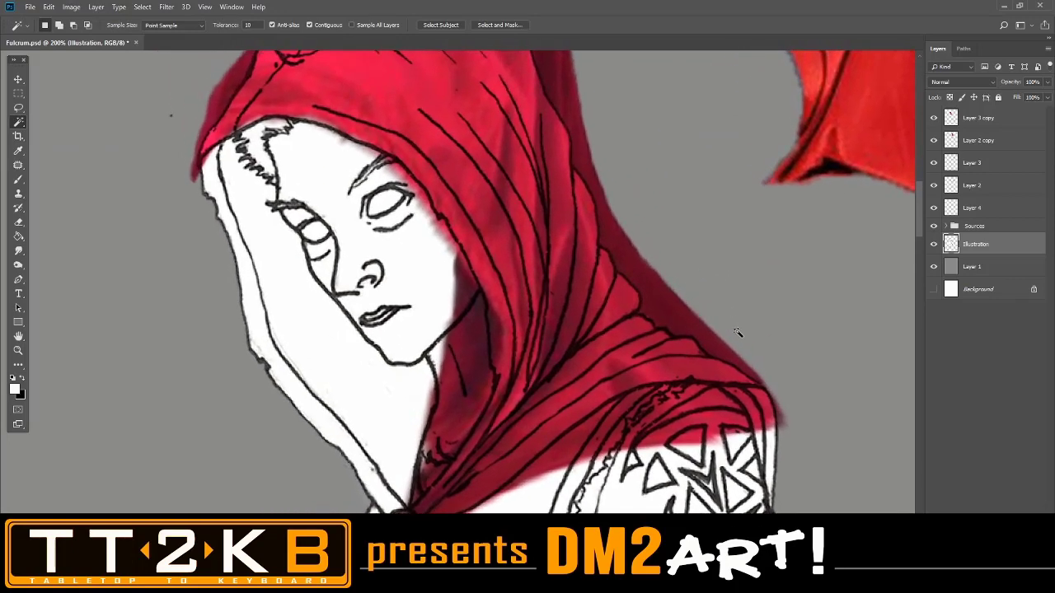
pyautogui.hotkey('ctrl', '-')
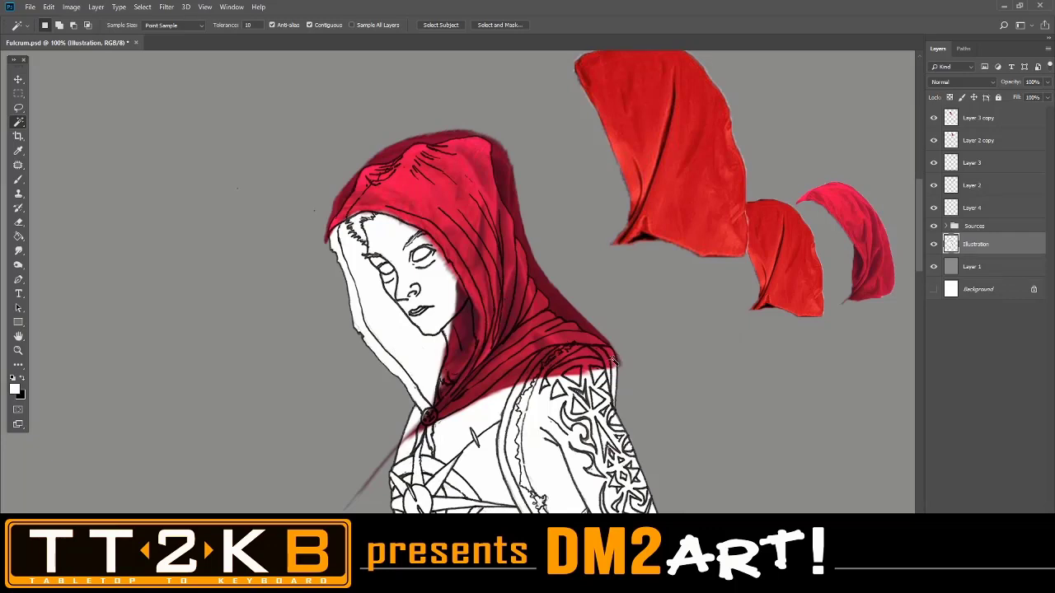
pyautogui.keyDown('shift'); pyautogui.click(583, 343); pyautogui.keyUp('shift')
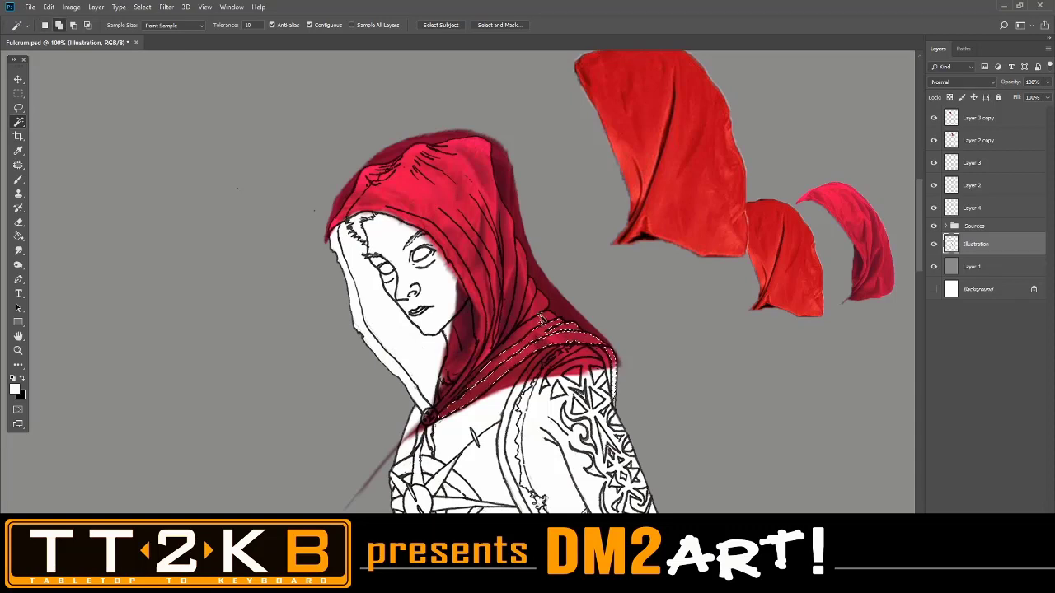
pyautogui.keyDown('shift'); pyautogui.click(537, 312); pyautogui.keyUp('shift')
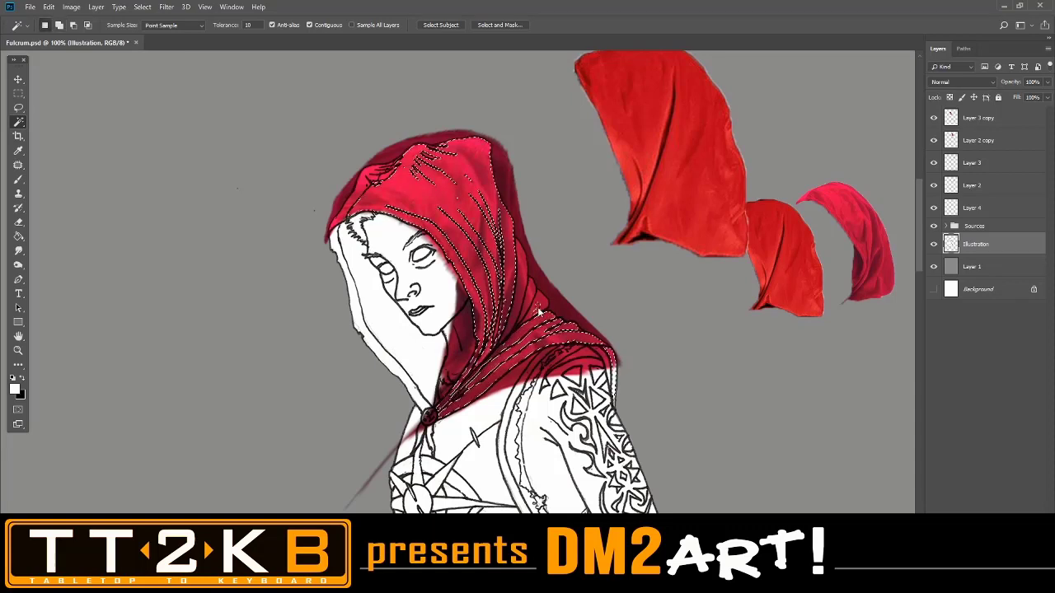
pyautogui.keyDown('shift'); pyautogui.click(541, 305); pyautogui.keyUp('shift')
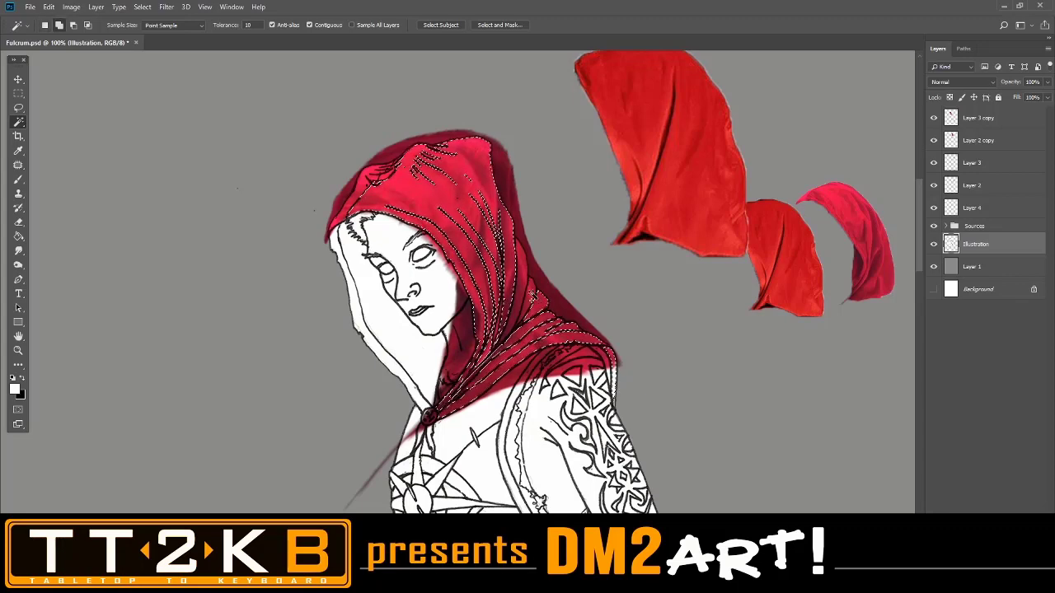
pyautogui.keyDown('shift'); pyautogui.click(522, 287); pyautogui.keyUp('shift')
pyautogui.click(522, 288)
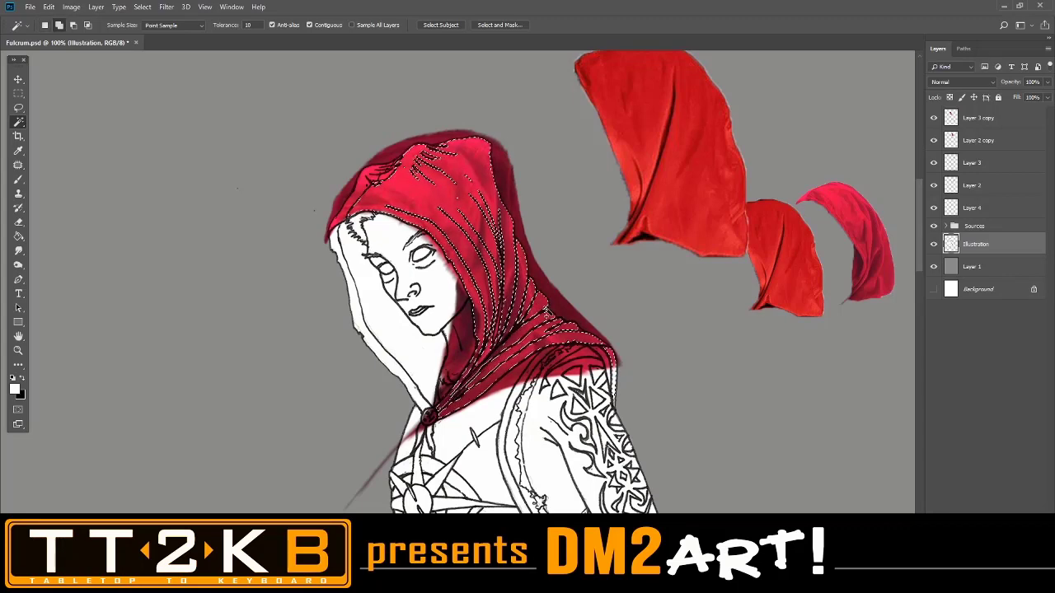
pyautogui.keyDown('shift'); pyautogui.click(521, 320); pyautogui.keyUp('shift')
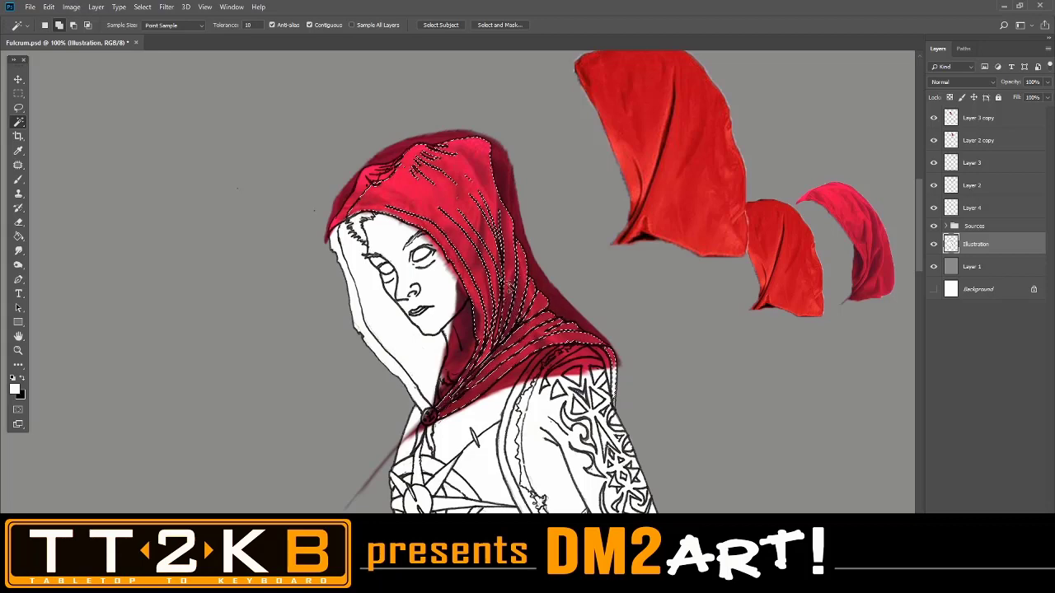
pyautogui.click(510, 289)
pyautogui.hotkey('ctrl', '+')
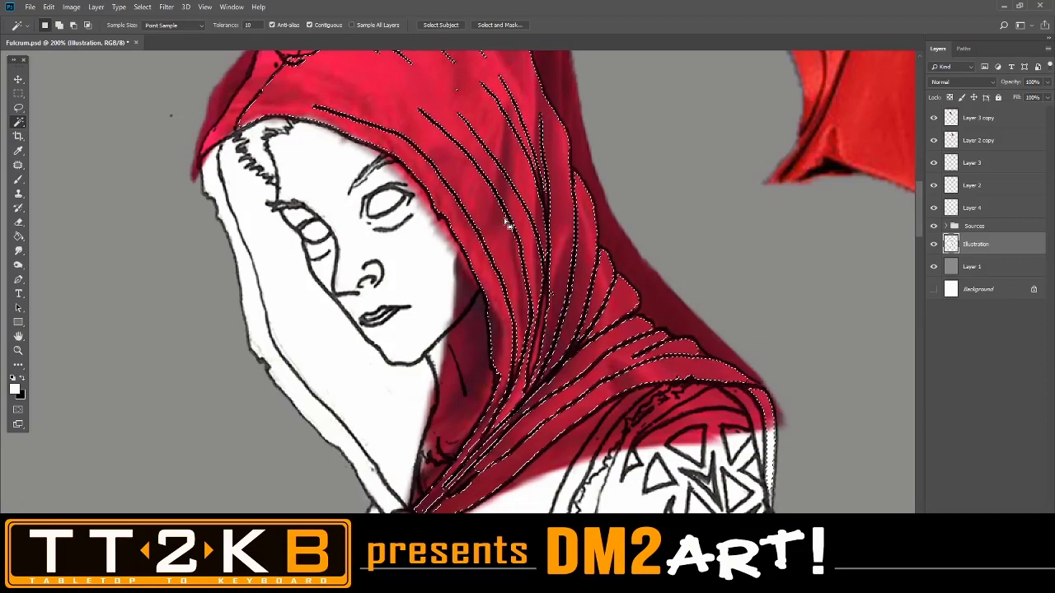
pyautogui.hotkey('ctrl', 'd')
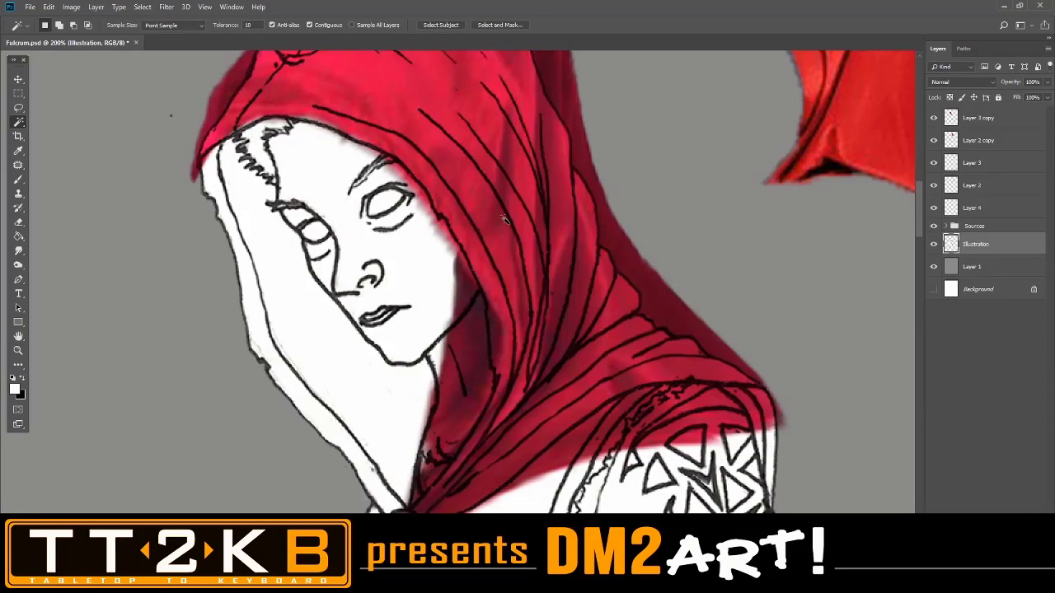
# With the Polygonal Lasso at 0 px feather, trace the cloak's lower edge from the shoulder toward the clasp.
pyautogui.click(19, 108)
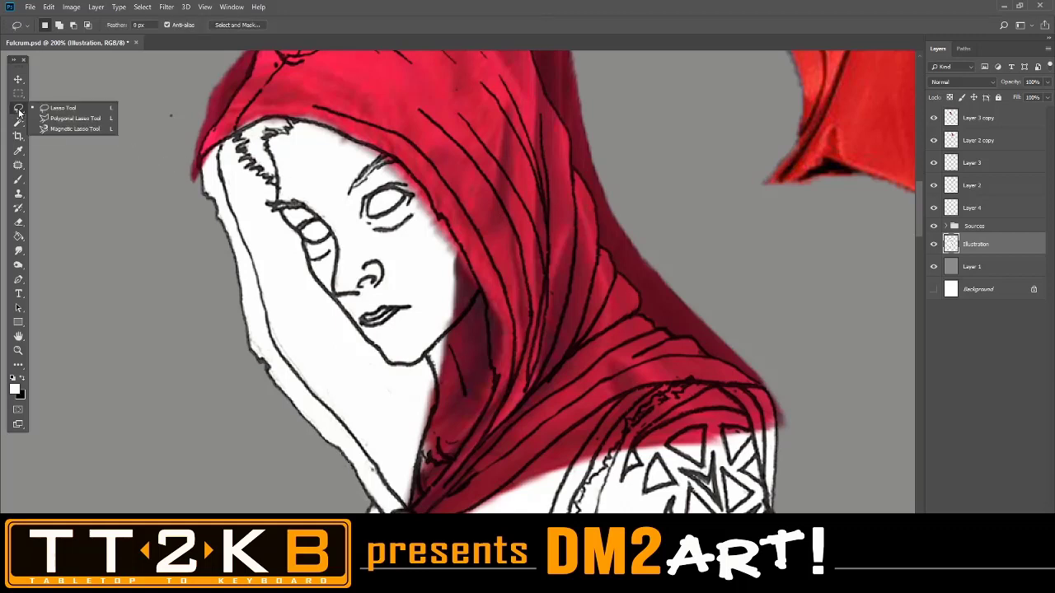
pyautogui.click(62, 122)
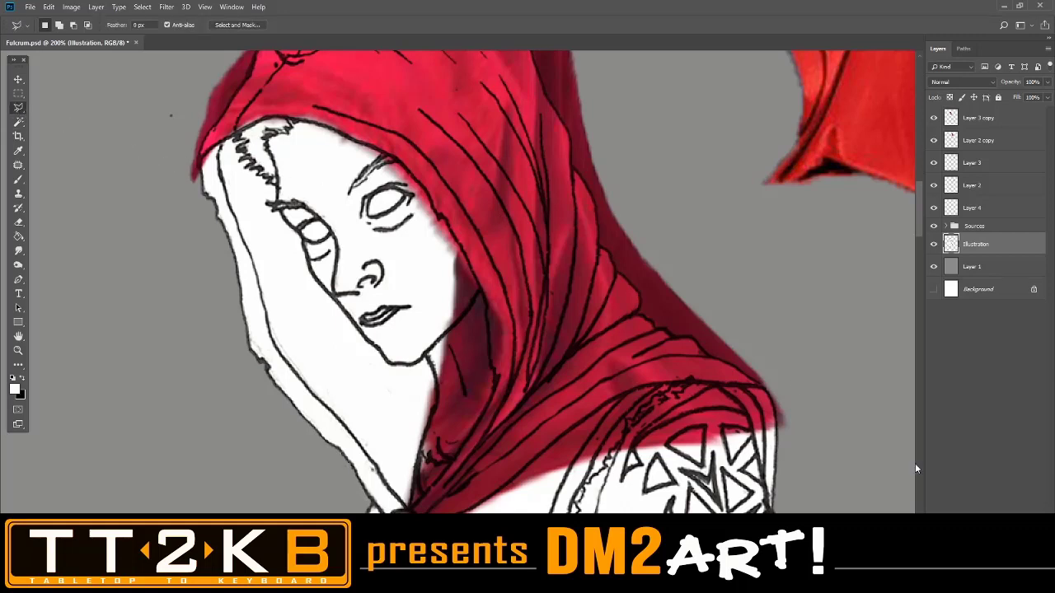
pyautogui.click(752, 428)
pyautogui.click(748, 394)
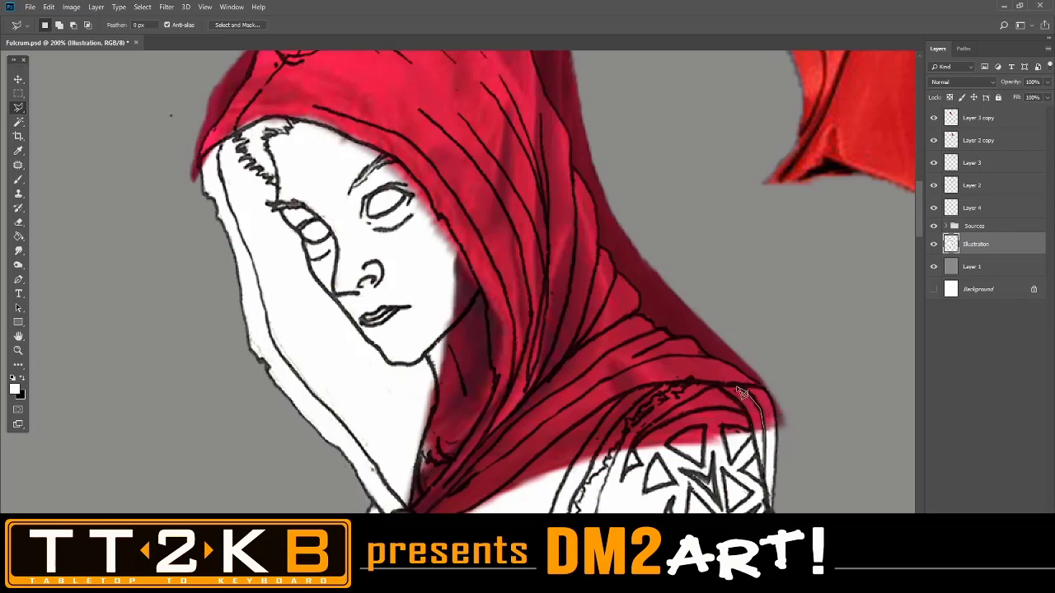
pyautogui.click(677, 384)
pyautogui.click(644, 387)
pyautogui.click(544, 449)
pyautogui.click(562, 434)
pyautogui.click(536, 456)
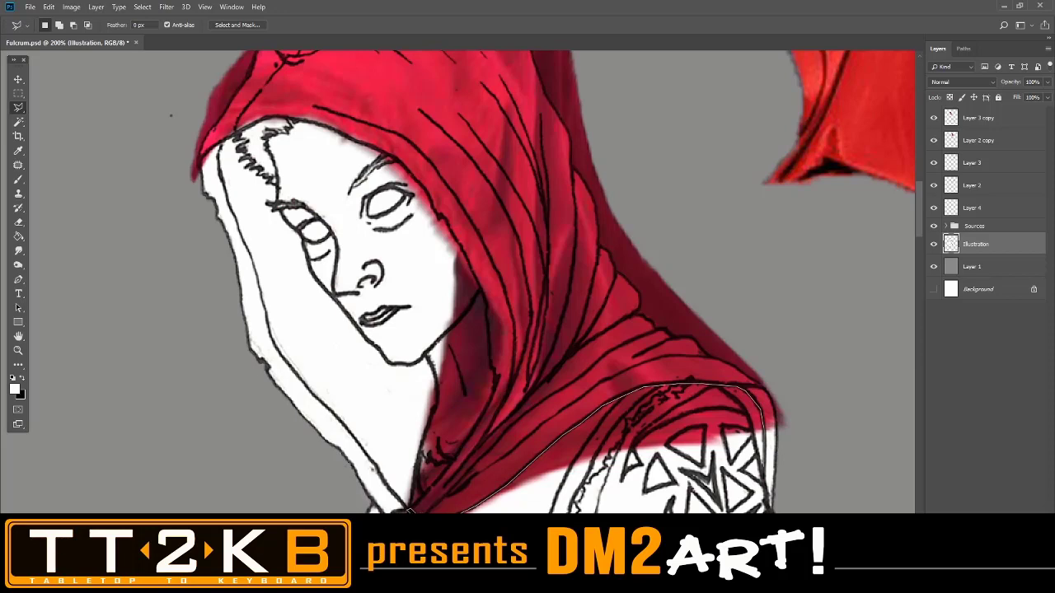
# Continue the outline from the clasp around the face opening, over the hood's peak and down the drawn back edge, and close it at the shoulder.
pyautogui.click(412, 509)
pyautogui.click(442, 475)
pyautogui.click(495, 373)
pyautogui.click(488, 302)
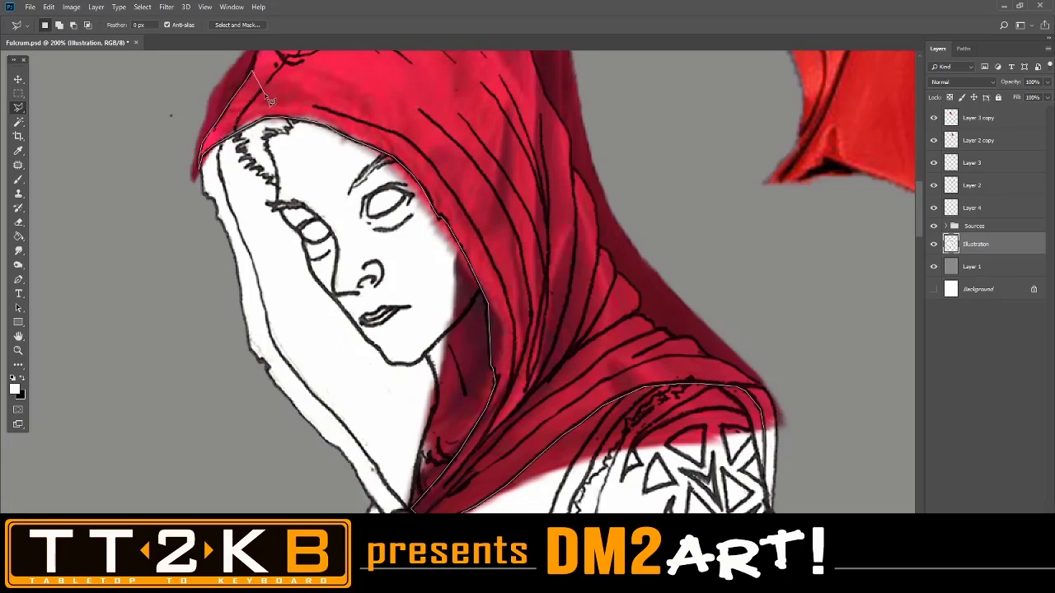
pyautogui.scroll(2, 257, 91)
pyautogui.moveTo(272, 216); pyautogui.dragTo(272, 220)
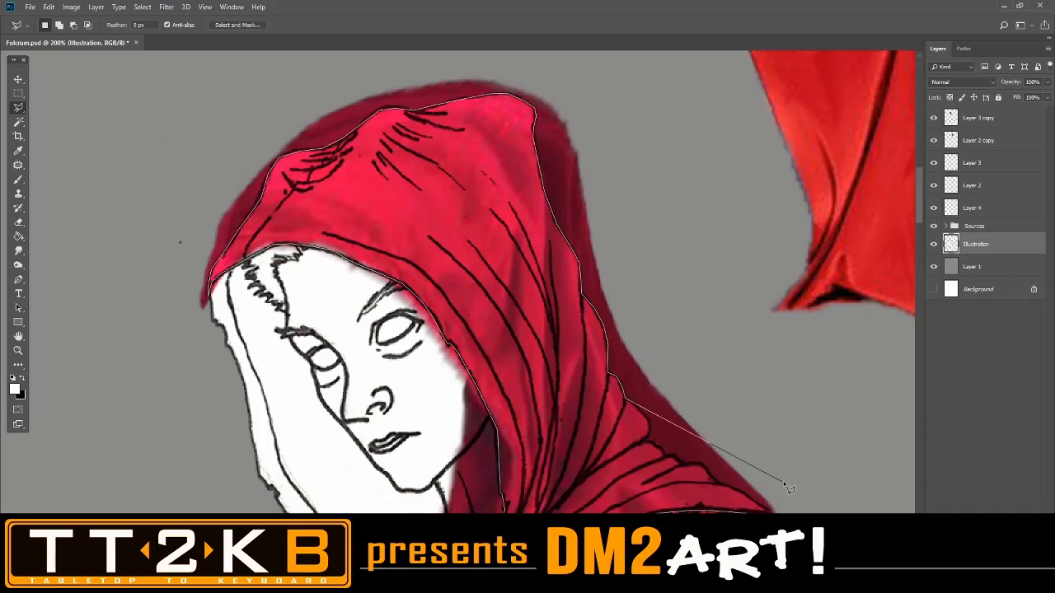
pyautogui.scroll(-3, 778, 474)
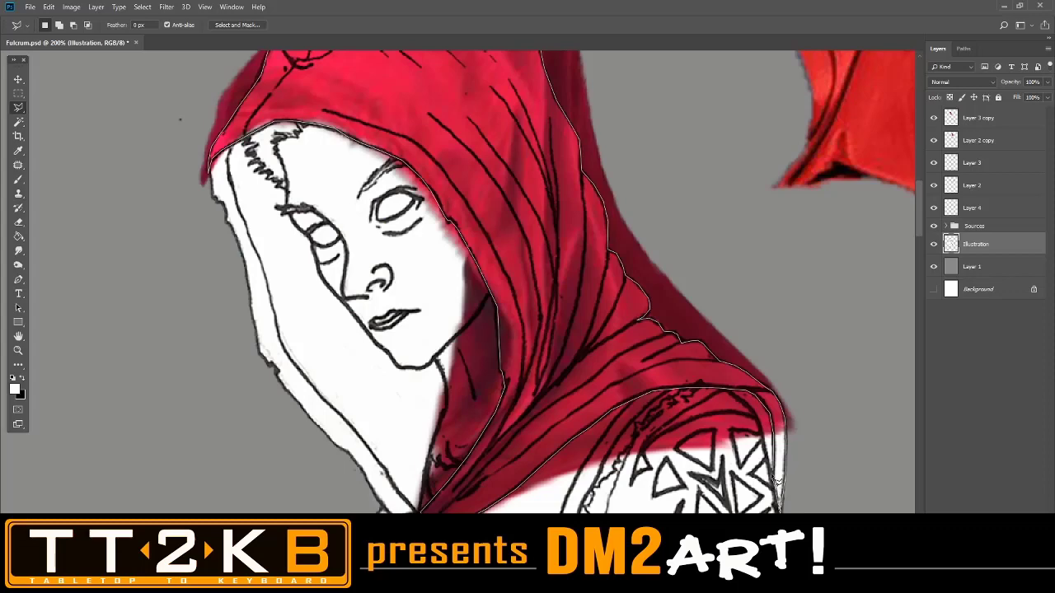
pyautogui.doubleClick(777, 478)
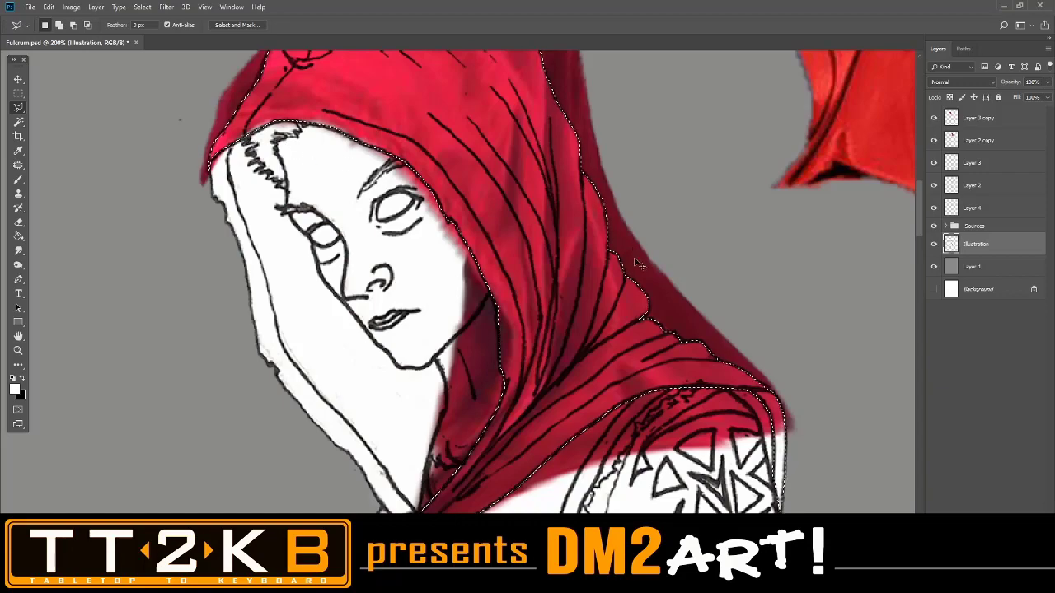
# Examine the rest of the cloak down to the feet, and return to the hood's clasp.
pyautogui.hotkey('ctrl', '-')
pyautogui.moveTo(734, 404); pyautogui.dragTo(708, 79)
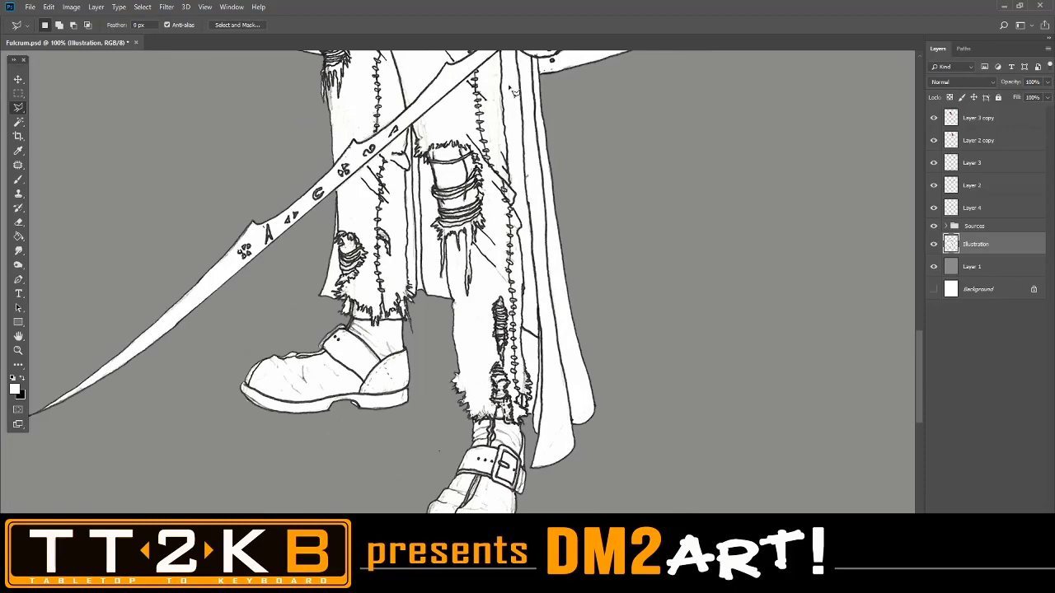
pyautogui.moveTo(593, 155); pyautogui.dragTo(667, 447)
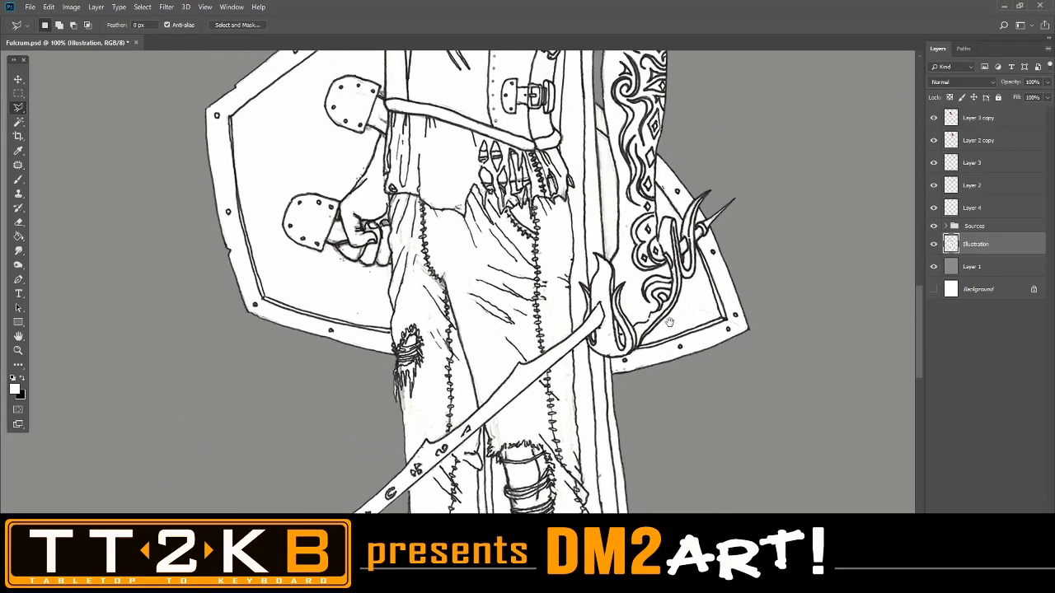
pyautogui.moveTo(676, 152); pyautogui.dragTo(688, 327)
pyautogui.moveTo(690, 213); pyautogui.dragTo(690, 370)
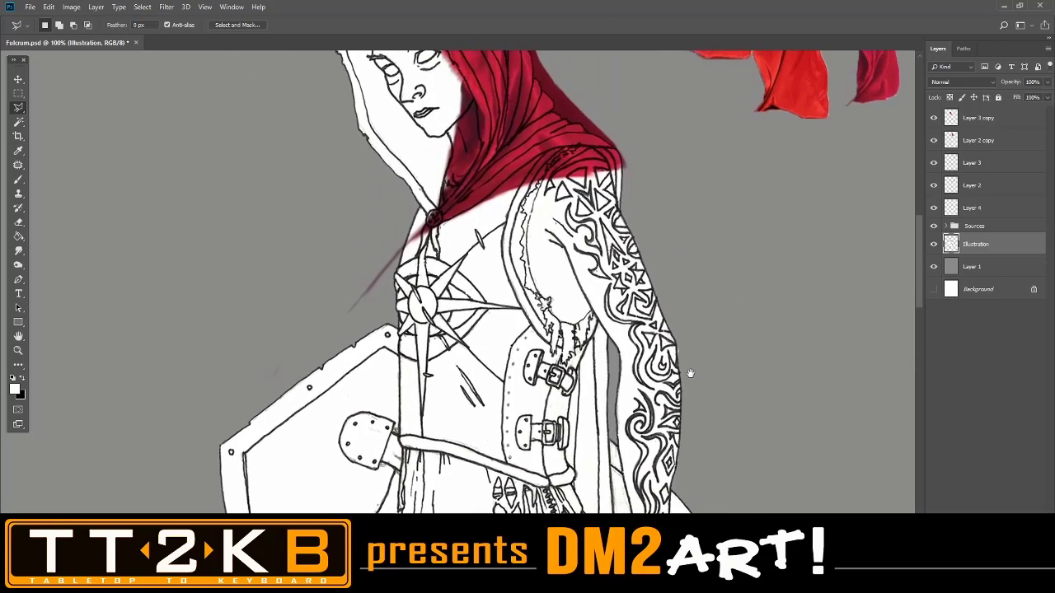
pyautogui.moveTo(683, 247); pyautogui.dragTo(671, 365)
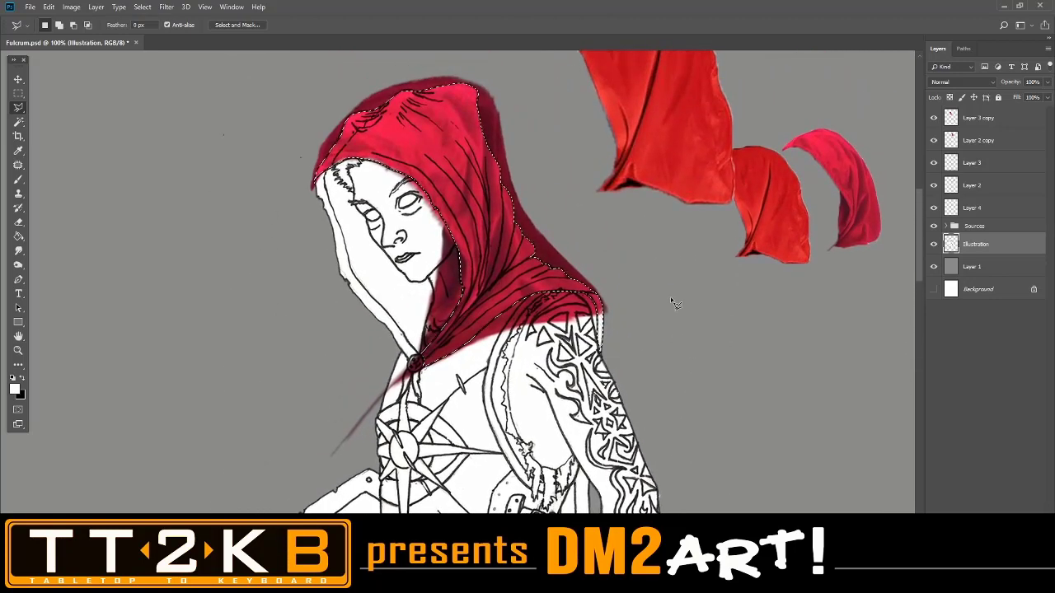
pyautogui.hotkey('ctrl', '+')
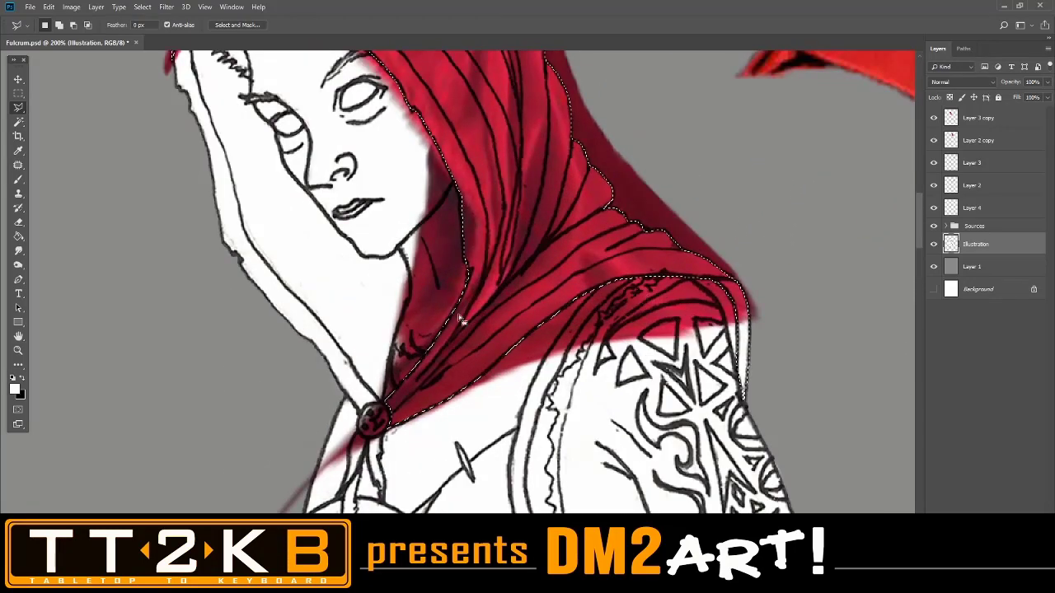
pyautogui.moveTo(412, 371); pyautogui.dragTo(527, 397)
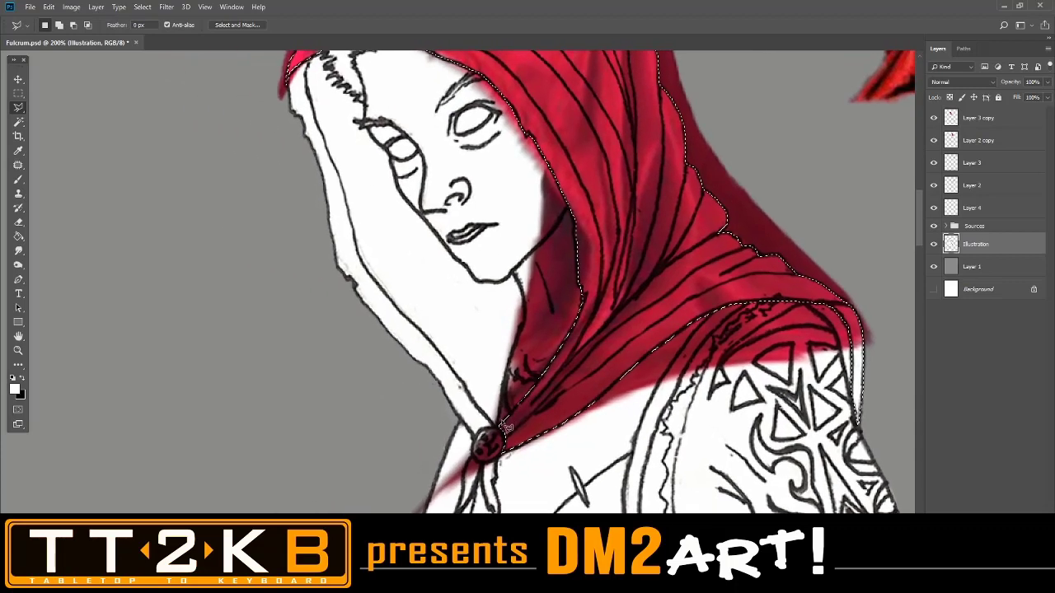
# Add the hood's inner lining to the selection, tracing from the clasp along the neck and face and back down the far outer edge.
pyautogui.keyDown('shift'); pyautogui.click(499, 425); pyautogui.keyUp('shift')
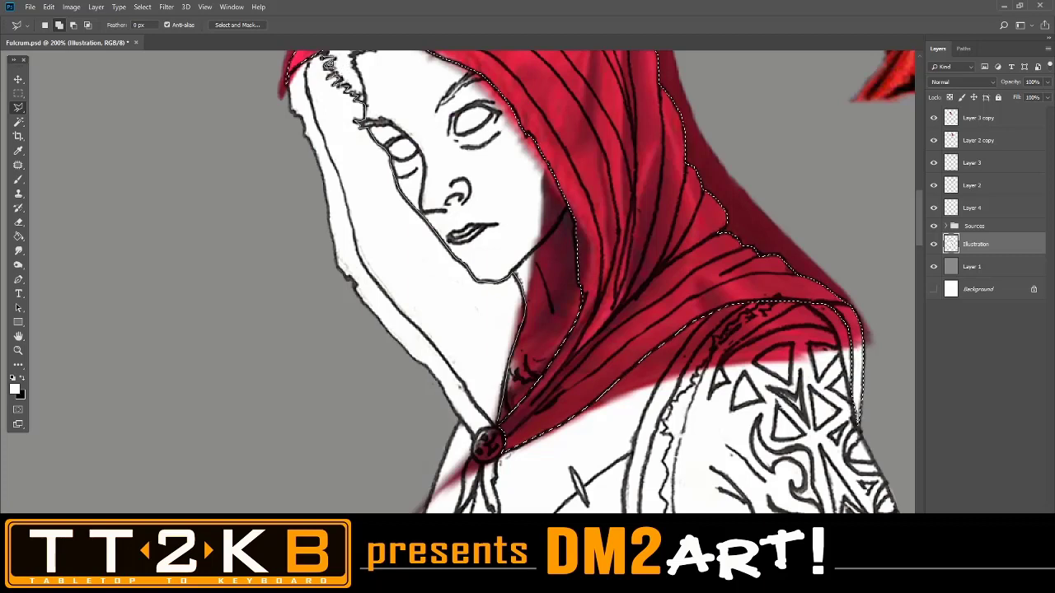
pyautogui.scroll(2, 334, 70)
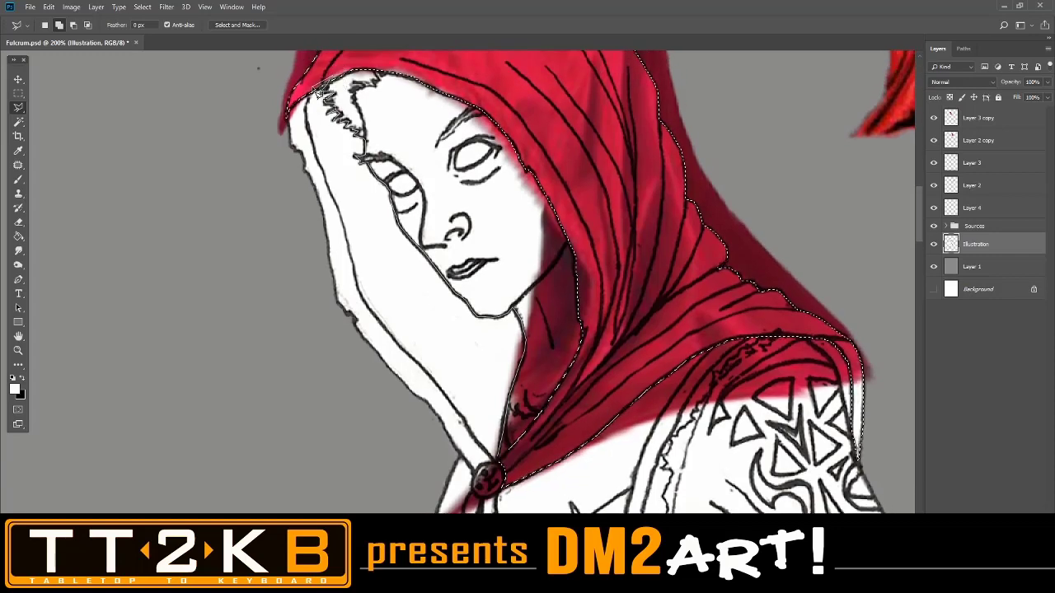
pyautogui.click(299, 100)
pyautogui.click(287, 111)
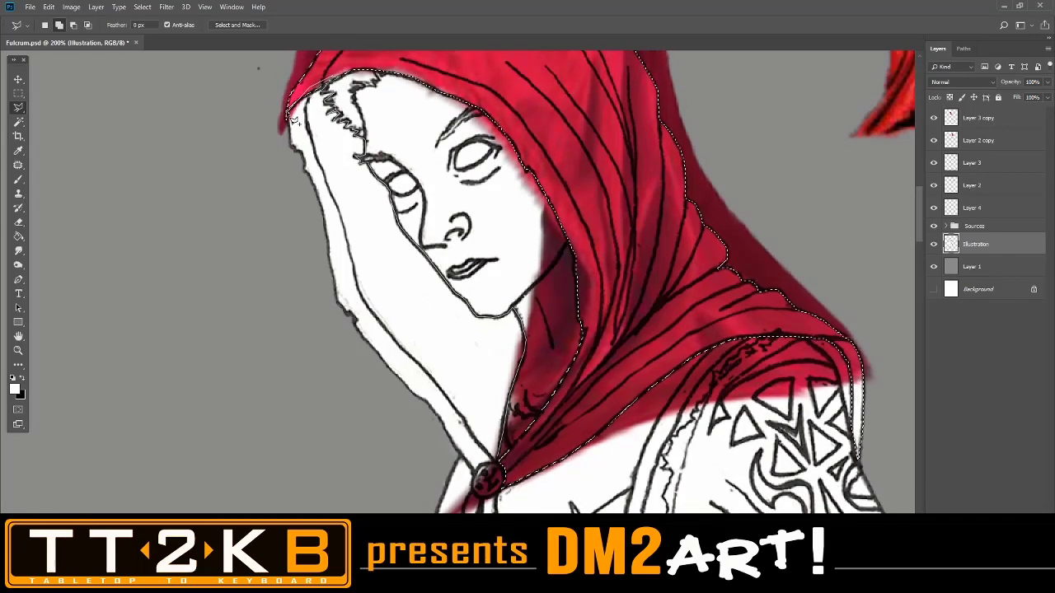
pyautogui.click(290, 143)
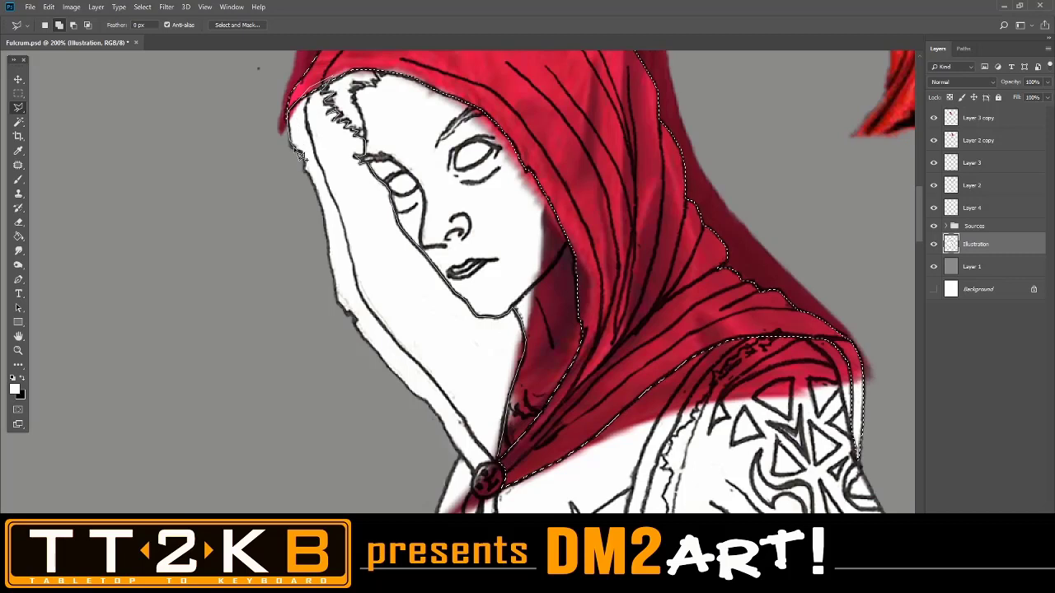
pyautogui.click(297, 152)
pyautogui.click(304, 159)
pyautogui.click(304, 170)
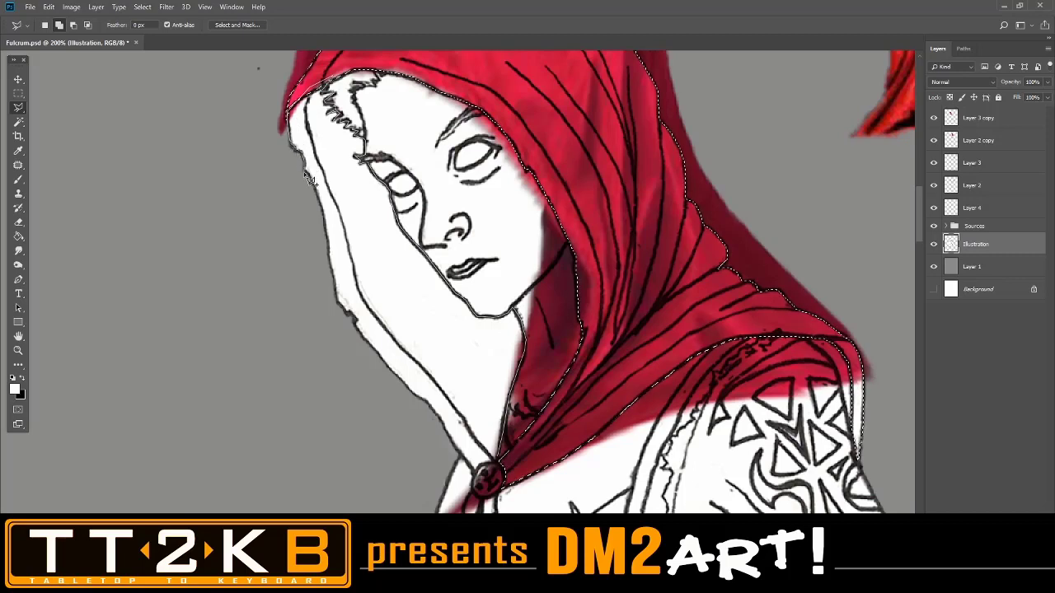
pyautogui.click(309, 177)
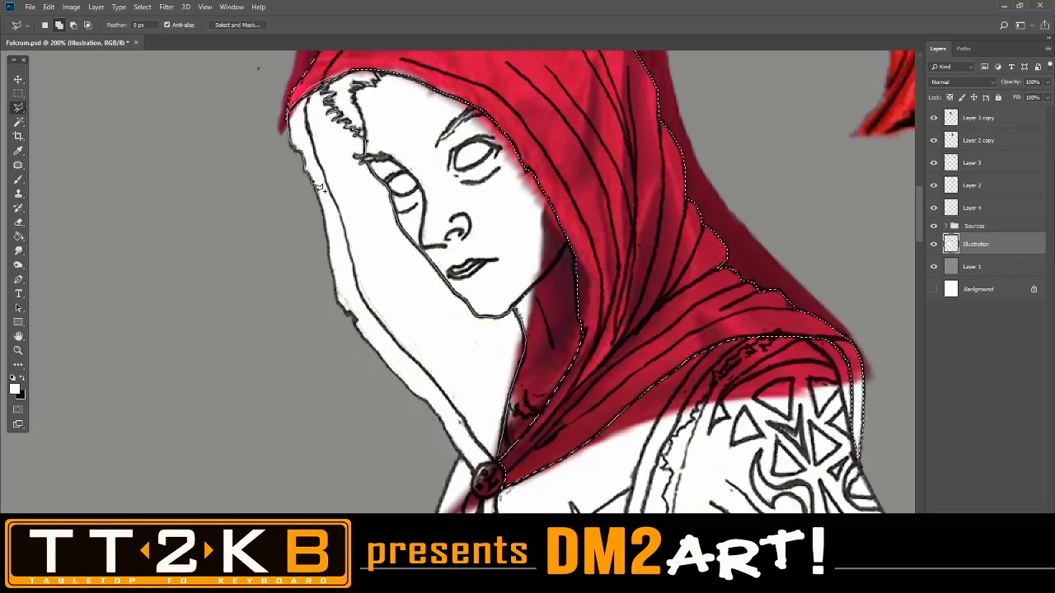
pyautogui.click(315, 183)
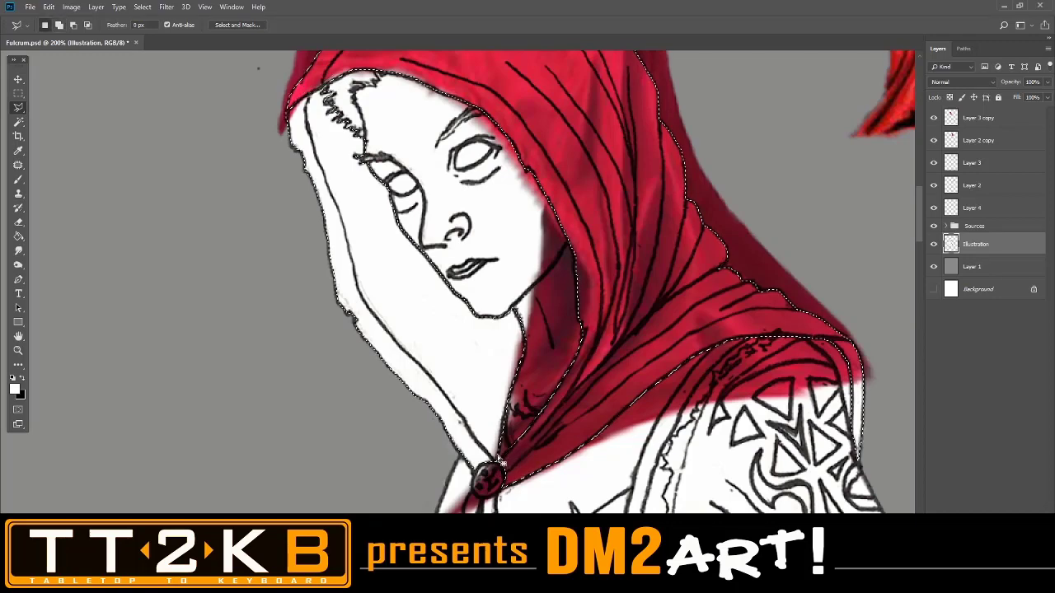
# Add the cloak strip below the armpit to the selection, tracing its outer edge down to the spiked guard of the sword.
pyautogui.moveTo(613, 455); pyautogui.dragTo(451, 219)
pyautogui.moveTo(624, 368); pyautogui.dragTo(614, 400)
pyautogui.moveTo(608, 493); pyautogui.dragTo(590, 357)
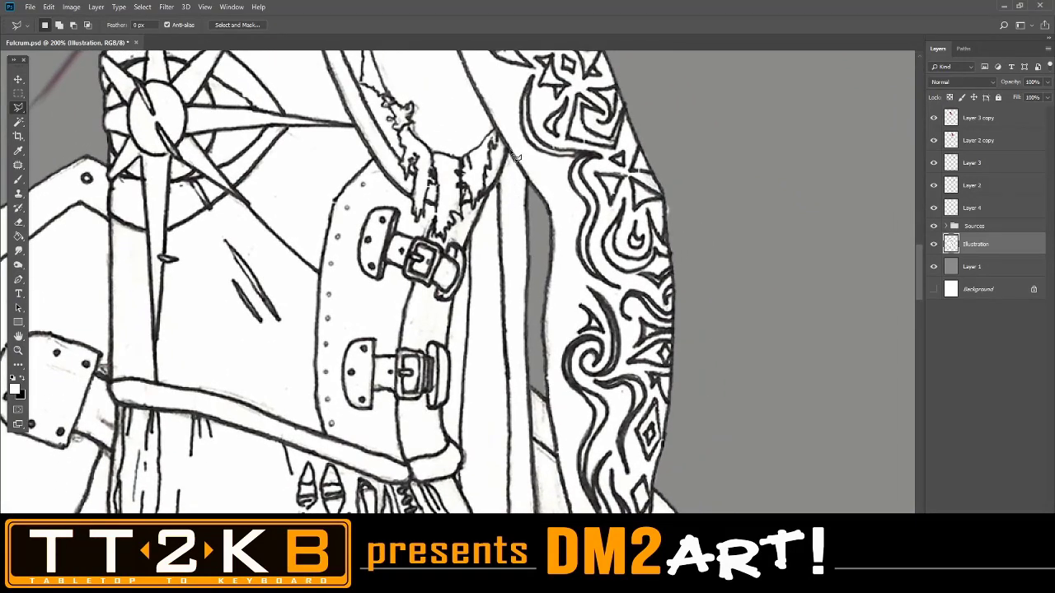
pyautogui.keyDown('shift'); pyautogui.click(509, 150); pyautogui.keyUp('shift')
pyautogui.click(530, 182)
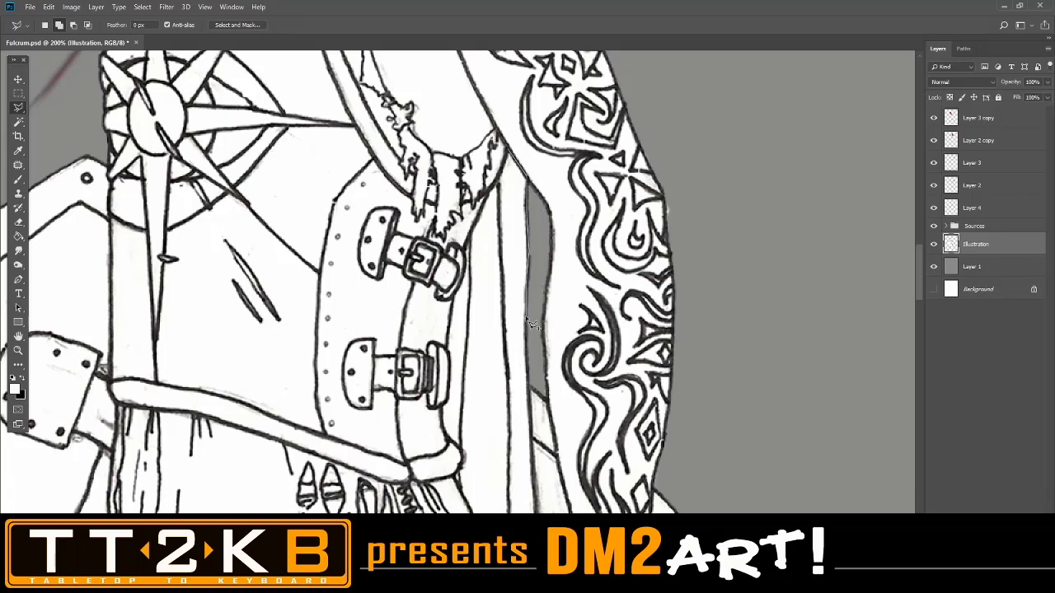
pyautogui.scroll(-5, 542, 367)
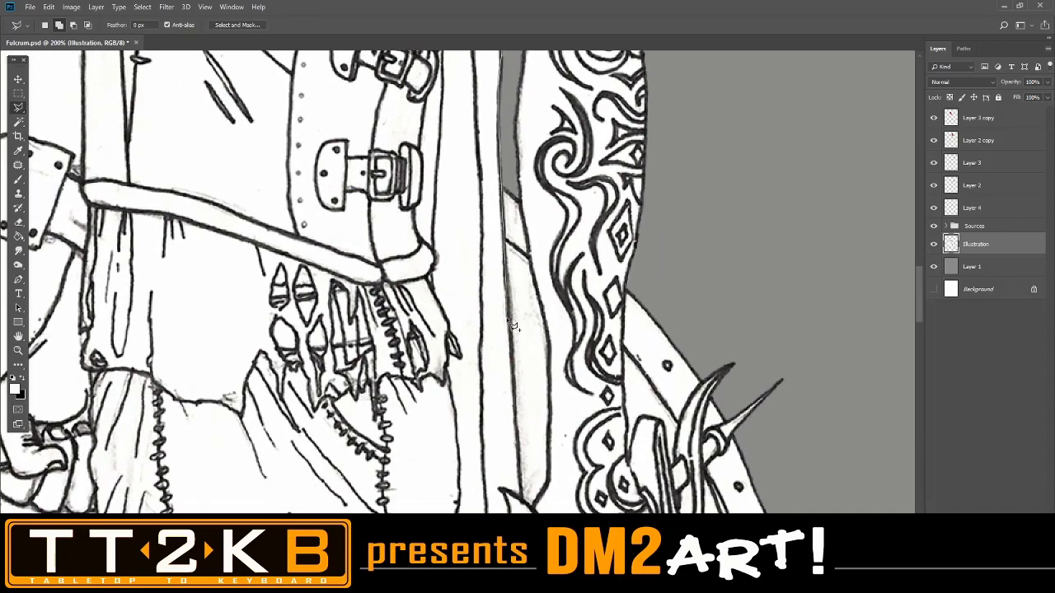
pyautogui.scroll(-6, 511, 329)
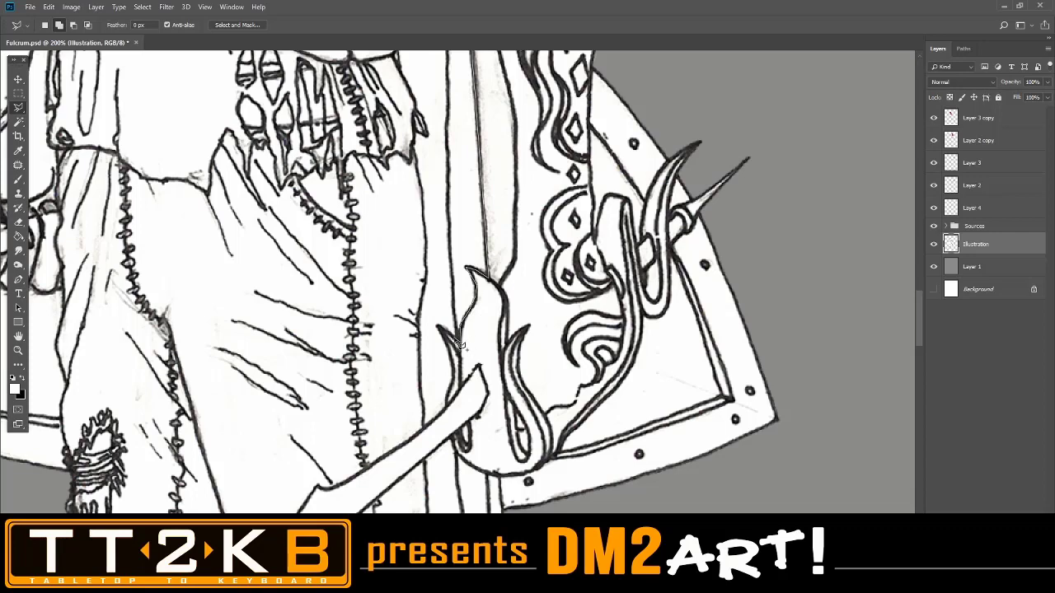
pyautogui.click(439, 328)
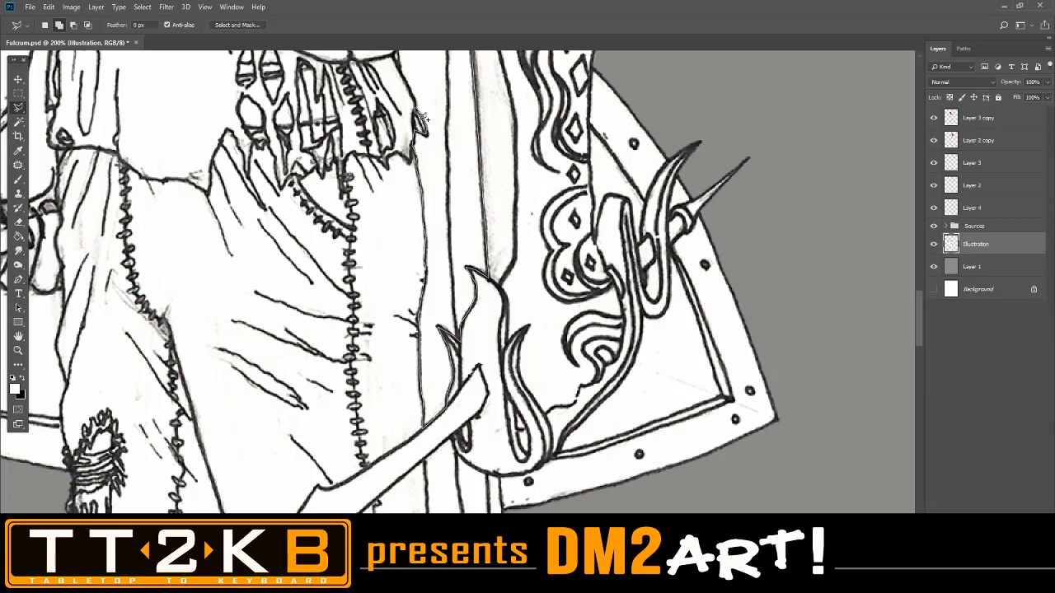
# Trace the strip's inner edge up along the trousers, bag and buckles, and close the outline at the armpit.
pyautogui.moveTo(418, 106); pyautogui.dragTo(445, 414)
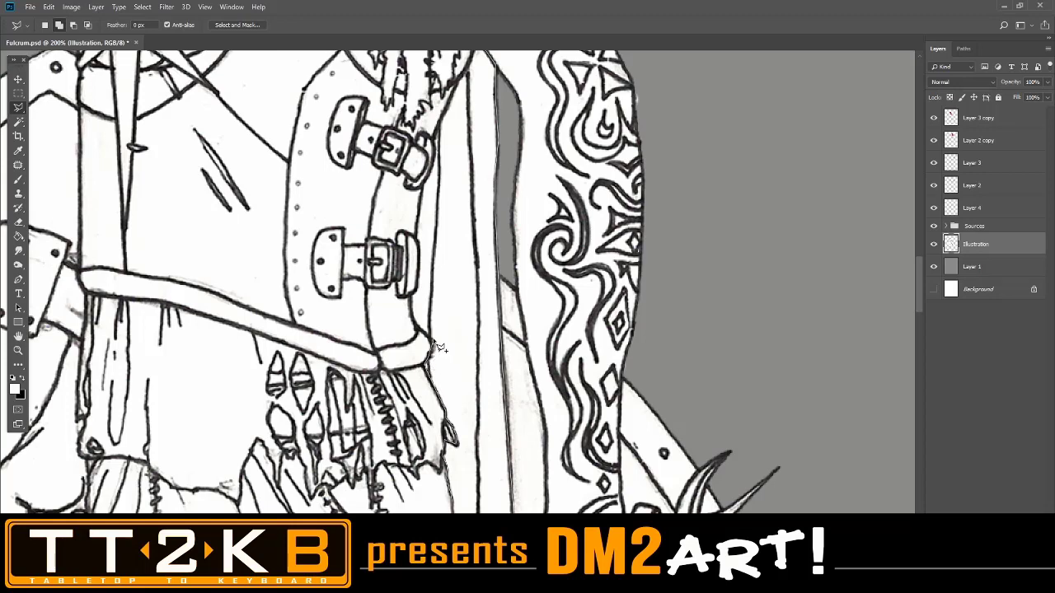
pyautogui.moveTo(434, 346)
pyautogui.mouseDown()
pyautogui.moveTo(411, 296)
pyautogui.moveTo(421, 293)
pyautogui.moveTo(431, 311)
pyautogui.moveTo(415, 238)
pyautogui.moveTo(442, 132)
pyautogui.moveTo(433, 148)
pyautogui.moveTo(431, 123)
pyautogui.moveTo(449, 114)
pyautogui.moveTo(422, 116)
pyautogui.moveTo(427, 225)
pyautogui.moveTo(446, 185)
pyautogui.mouseUp()
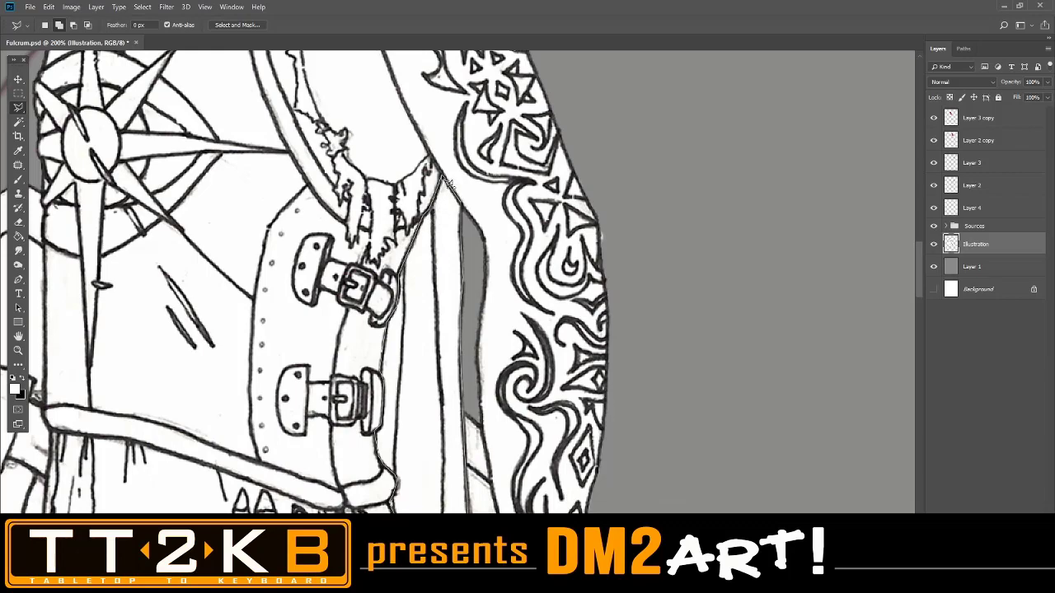
pyautogui.click(446, 181)
# Add the cloak below the sword to the selection, tracing around the guard, down the outer edge and along the hem's tips.
pyautogui.moveTo(521, 456); pyautogui.dragTo(518, 248)
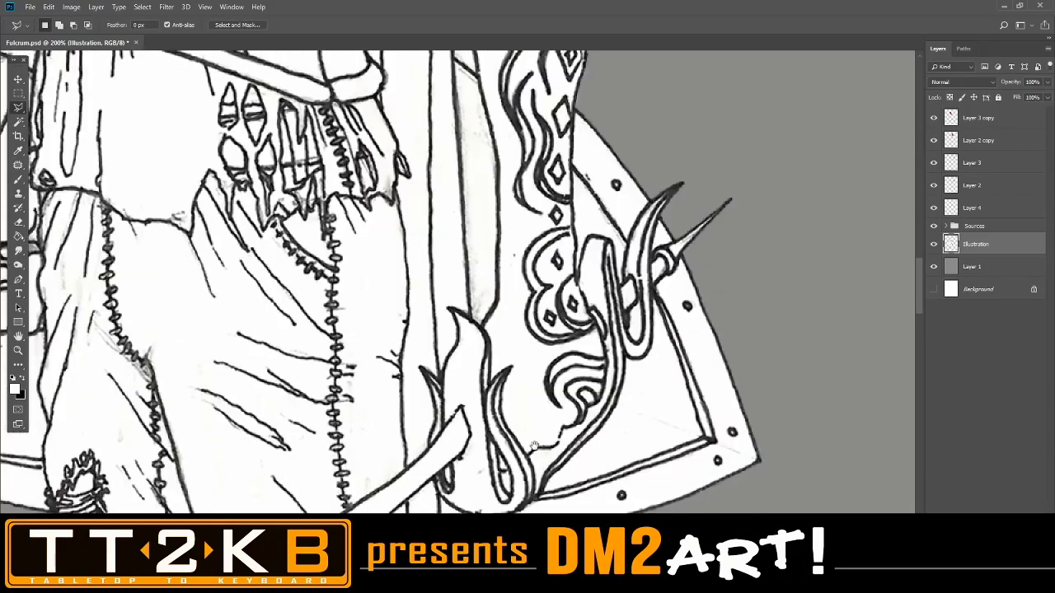
pyautogui.moveTo(534, 446)
pyautogui.mouseDown()
pyautogui.moveTo(536, 376)
pyautogui.moveTo(498, 203)
pyautogui.moveTo(522, 376)
pyautogui.moveTo(574, 342)
pyautogui.mouseUp()
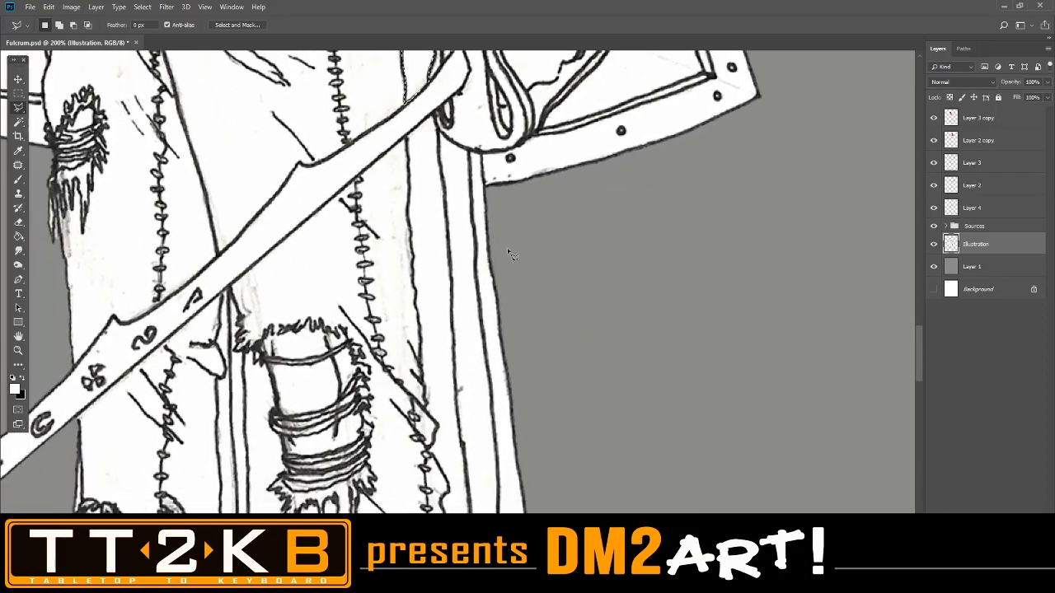
pyautogui.keyDown('shift'); pyautogui.click(410, 141); pyautogui.keyUp('shift')
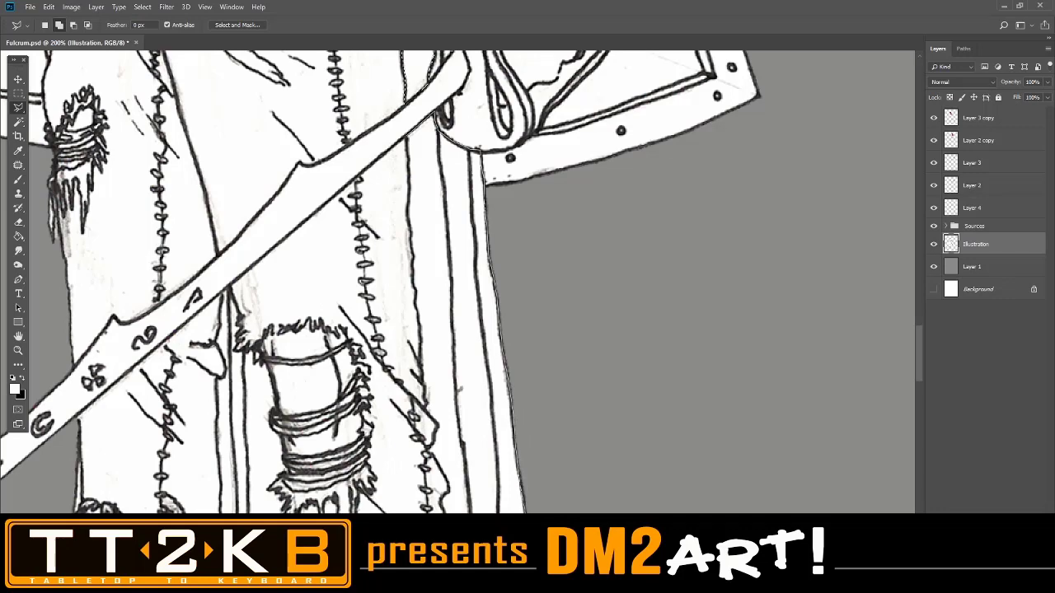
pyautogui.scroll(-9, 529, 499)
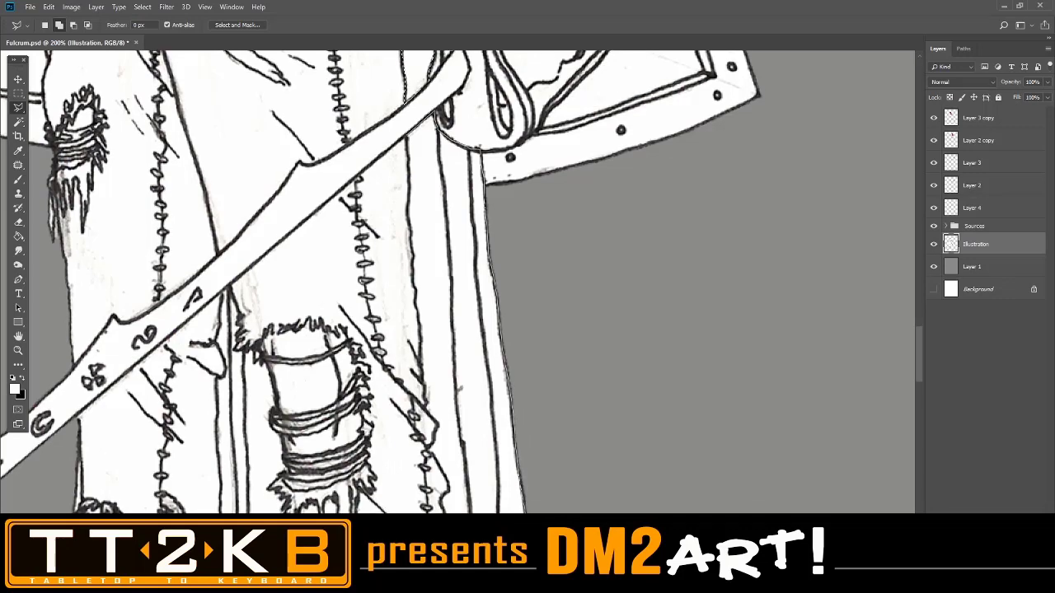
pyautogui.scroll(-3, 534, 494)
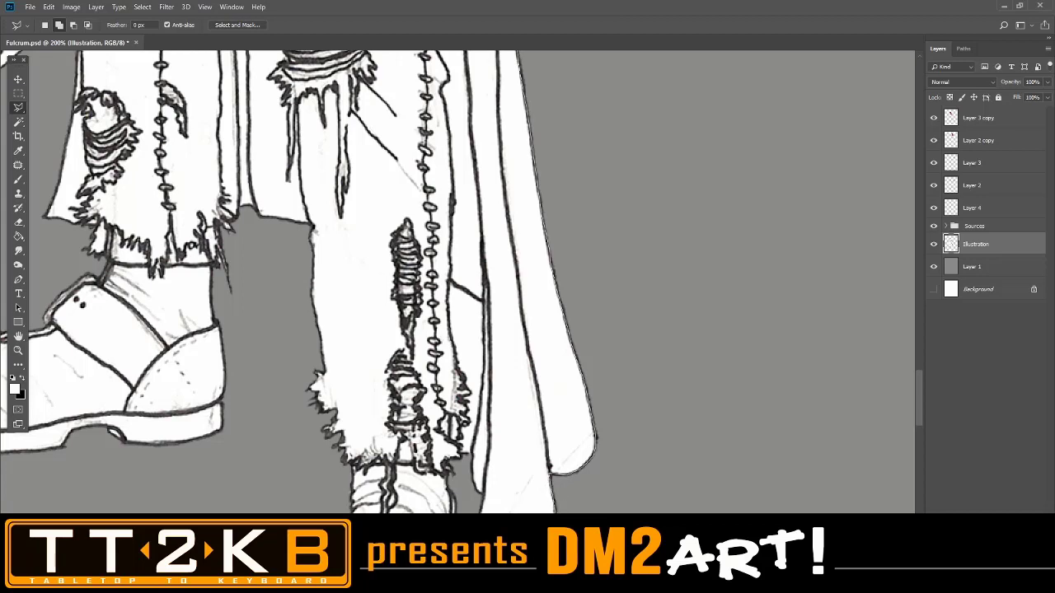
pyautogui.scroll(-3, 461, 280)
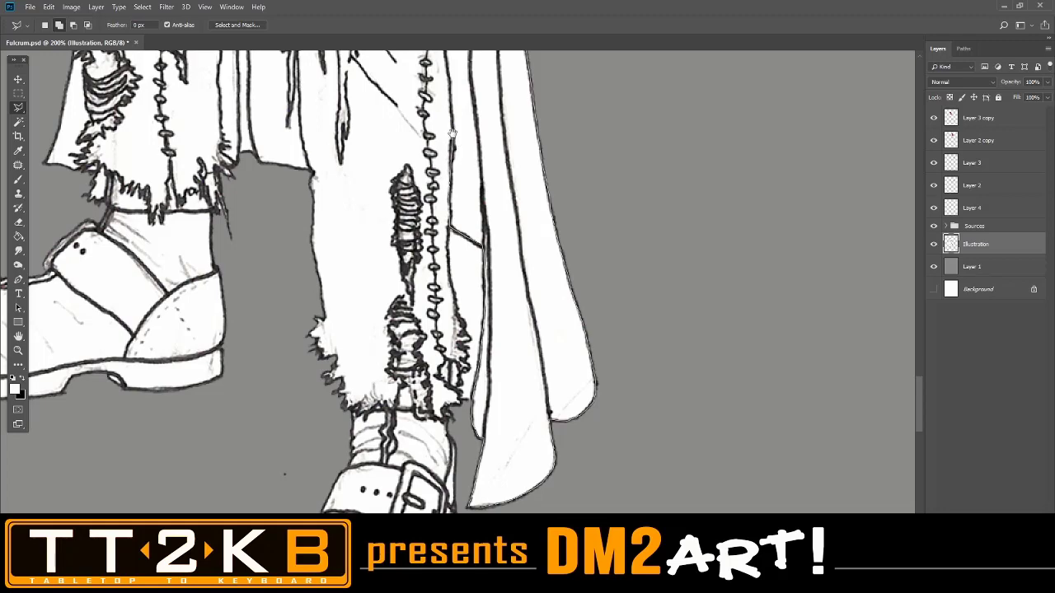
# Continue the outline from the hem up along the trouser leg and close it at the sword blade.
pyautogui.moveTo(459, 142)
pyautogui.mouseDown()
pyautogui.moveTo(445, 386)
pyautogui.moveTo(477, 398)
pyautogui.mouseUp()
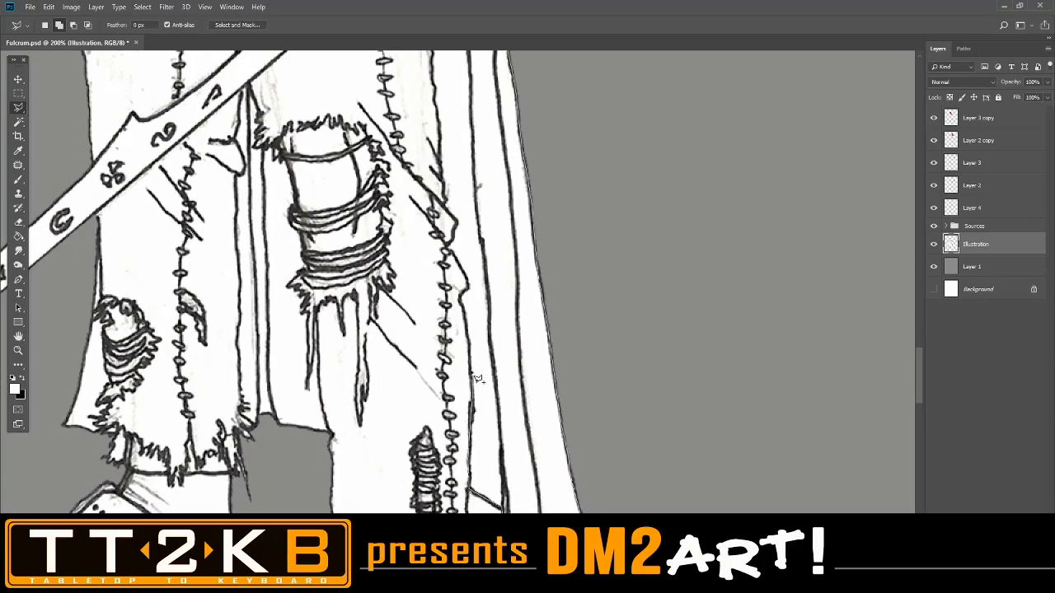
pyautogui.click(461, 296)
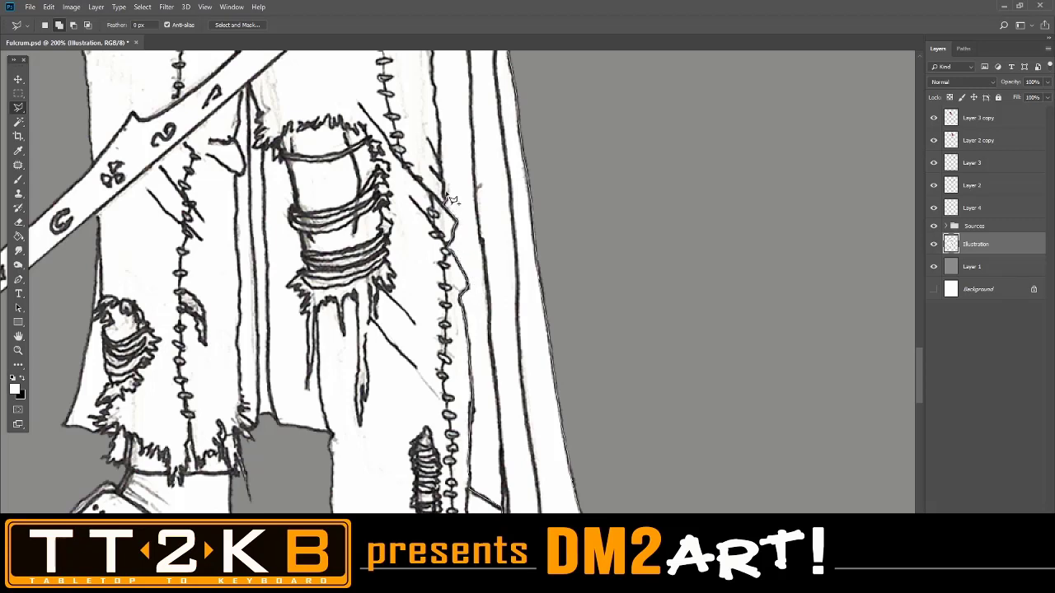
pyautogui.moveTo(439, 178); pyautogui.dragTo(501, 488)
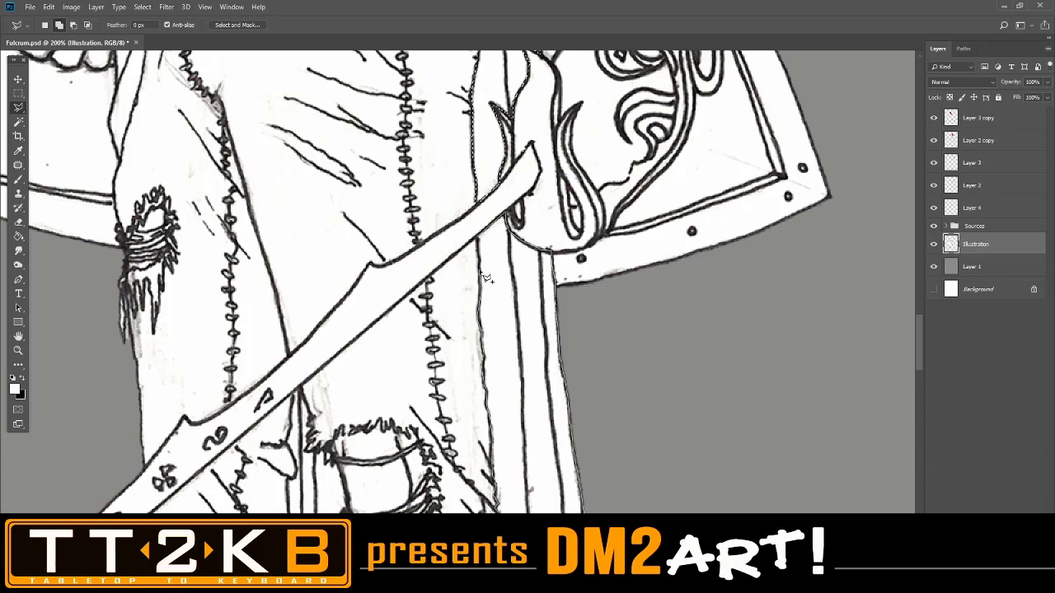
pyautogui.click(478, 240)
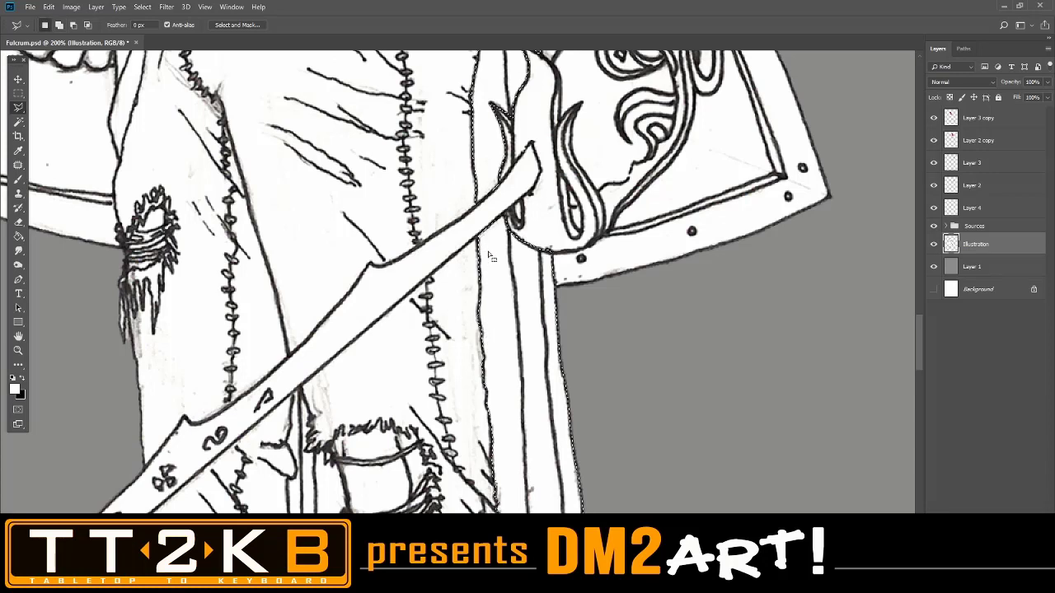
# Examine the lower half of the figure for cloak areas still missing from the selection.
pyautogui.hotkey('ctrl', '-')
pyautogui.hotkey('ctrl', '-')
pyautogui.hotkey('ctrl', '-')
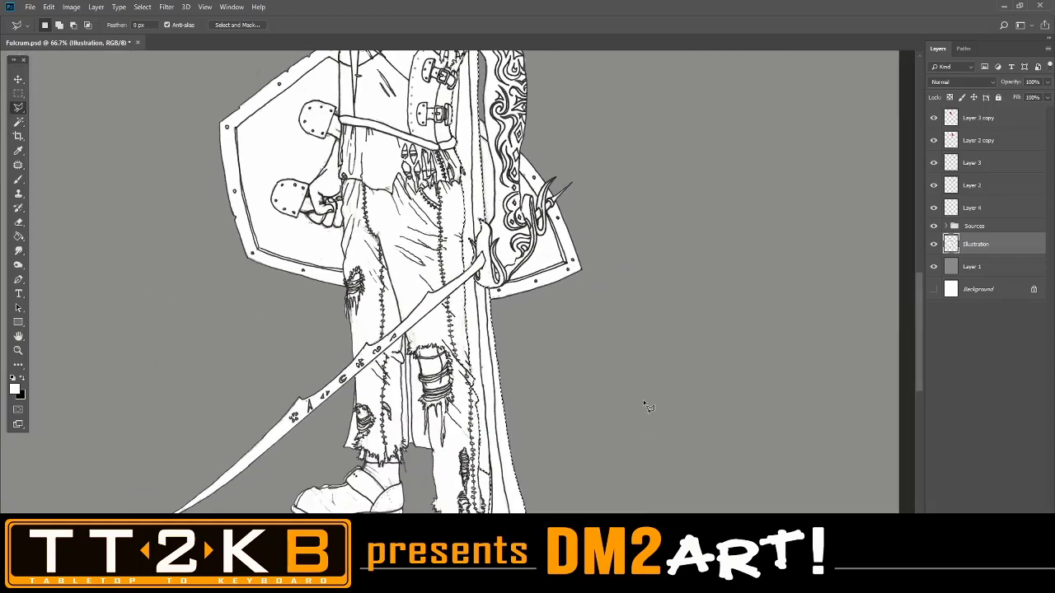
pyautogui.moveTo(648, 328); pyautogui.dragTo(718, 569)
pyautogui.moveTo(696, 440); pyautogui.dragTo(691, 393)
pyautogui.hotkey('ctrl', '-')
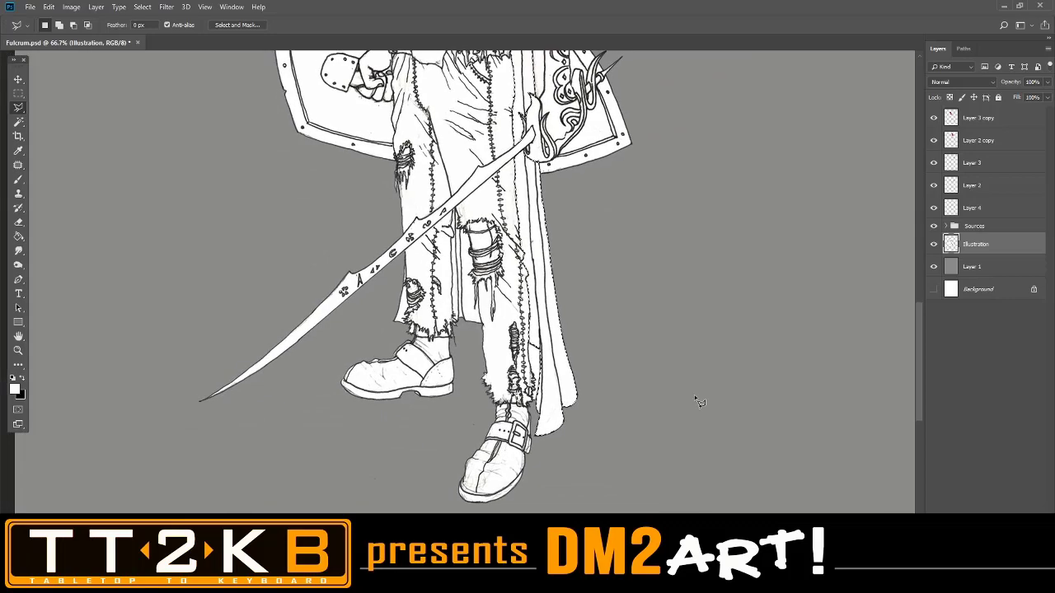
pyautogui.hotkey('ctrl', '+')
pyautogui.hotkey('ctrl', '+')
pyautogui.hotkey('ctrl', '+')
pyautogui.hotkey('ctrl', '+')
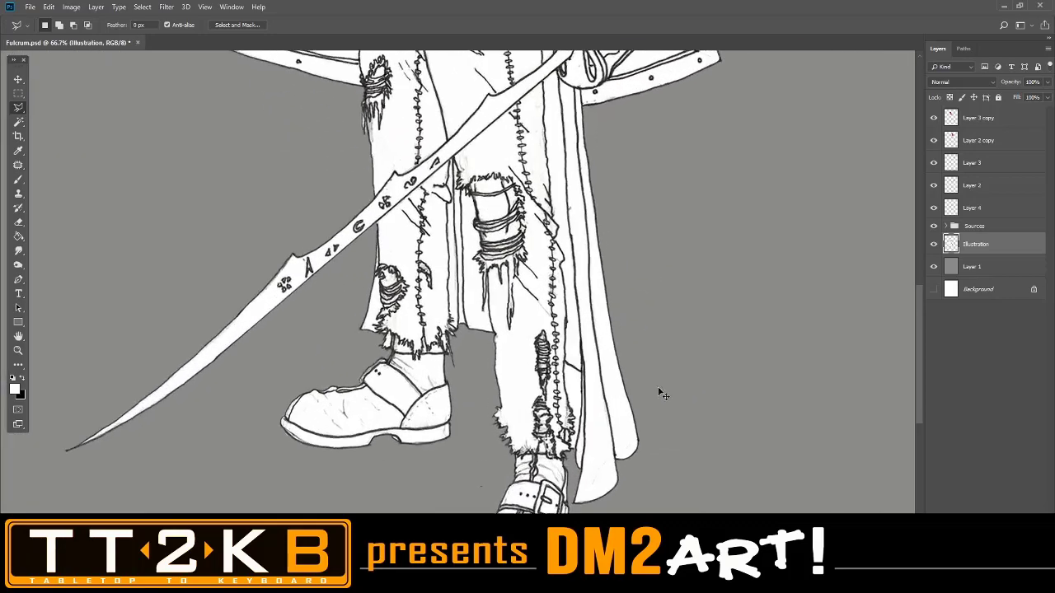
pyautogui.moveTo(624, 319); pyautogui.dragTo(695, 446)
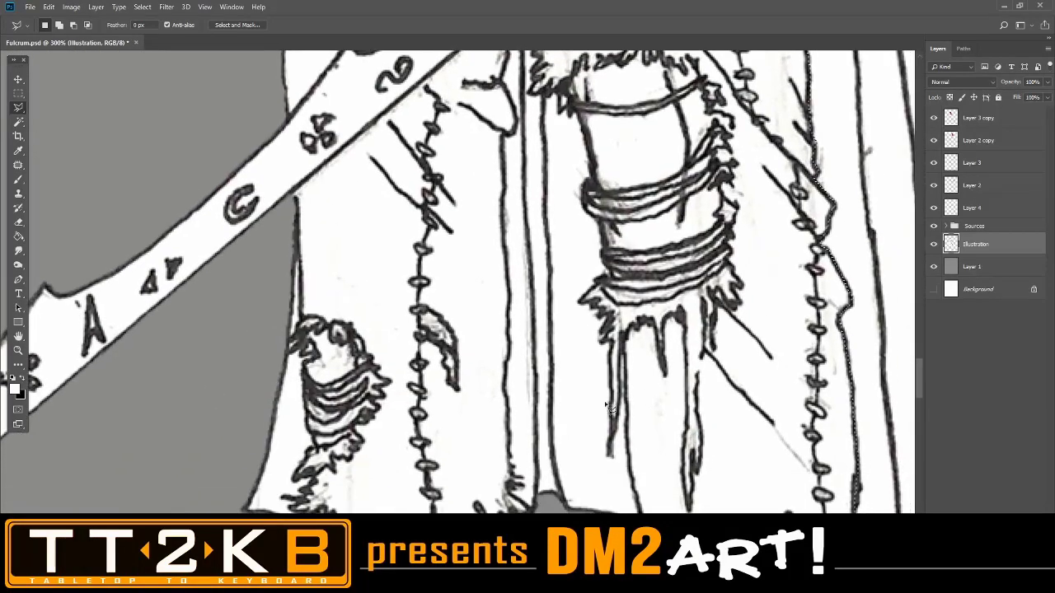
# Add the cloak sliver behind the rear leg to the selection, tracing from below the sword along the torn knee and back up the outer edge.
pyautogui.keyDown('shift'); pyautogui.click(298, 214); pyautogui.keyUp('shift')
pyautogui.click(299, 233)
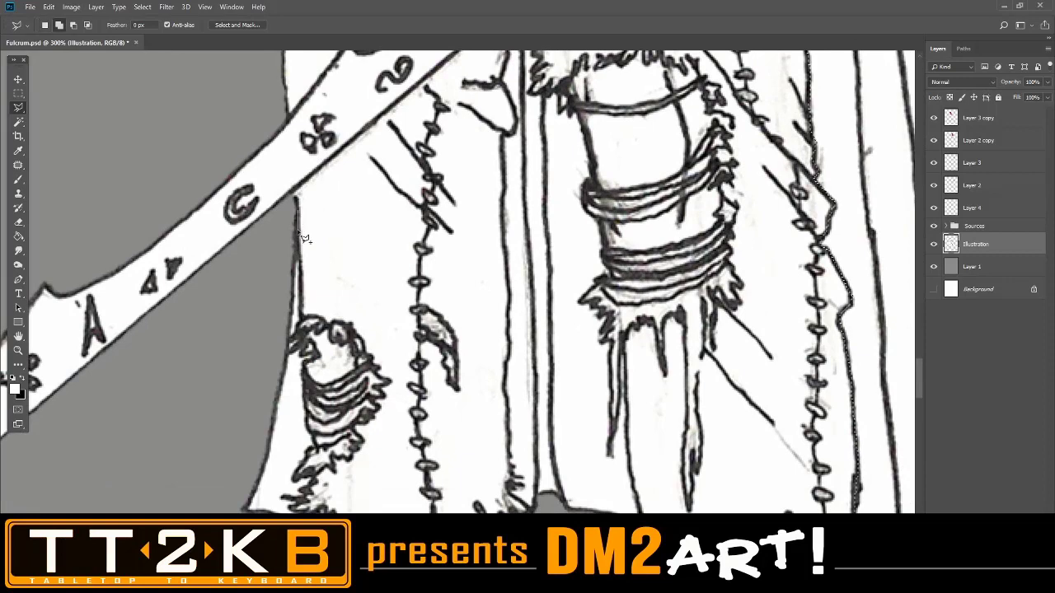
pyautogui.click(301, 317)
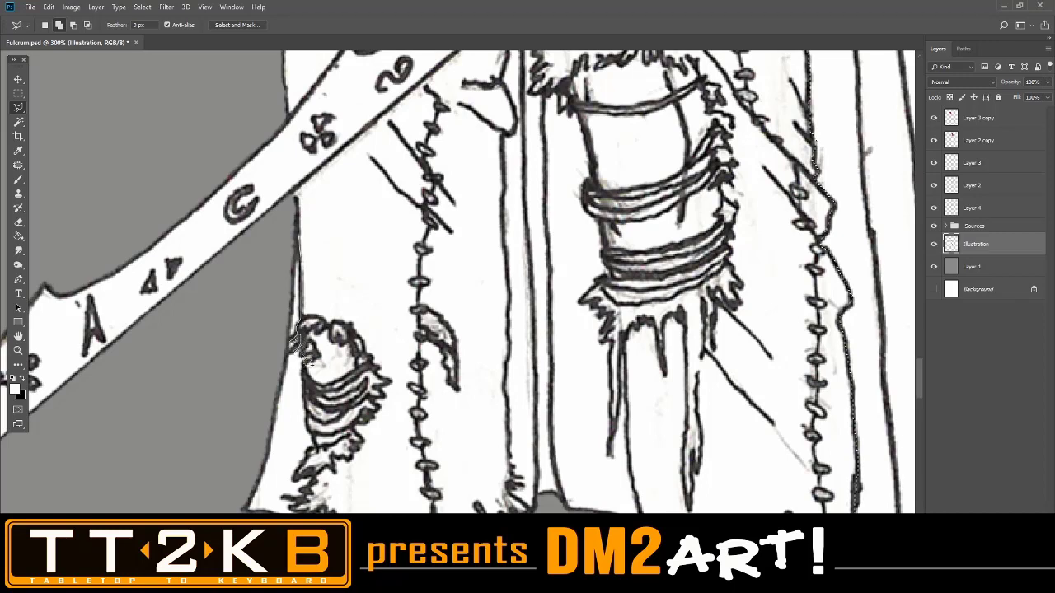
pyautogui.click(310, 361)
pyautogui.click(305, 367)
pyautogui.click(304, 379)
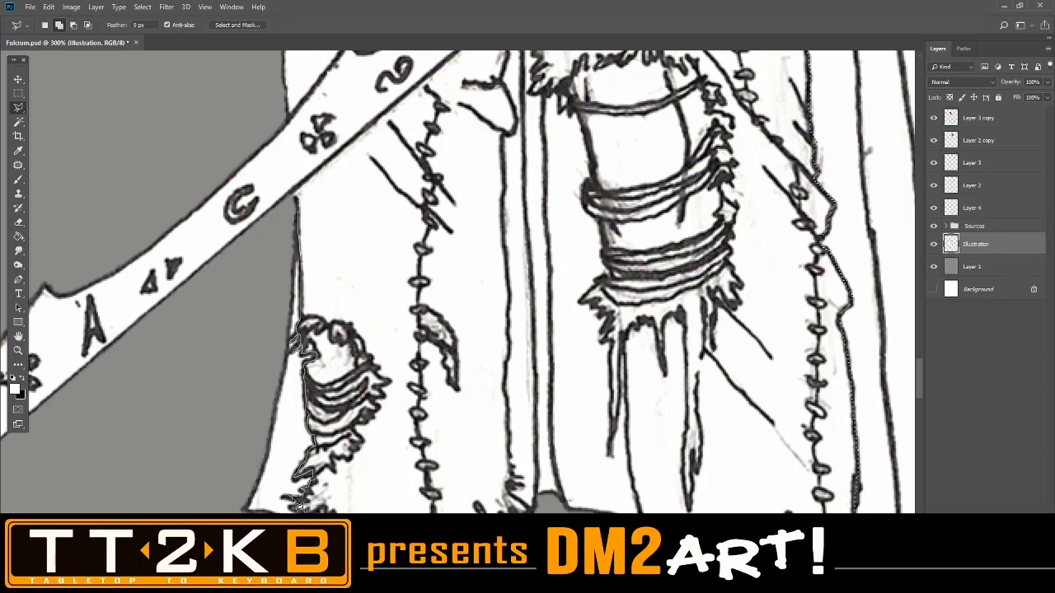
pyautogui.click(303, 492)
pyautogui.click(312, 495)
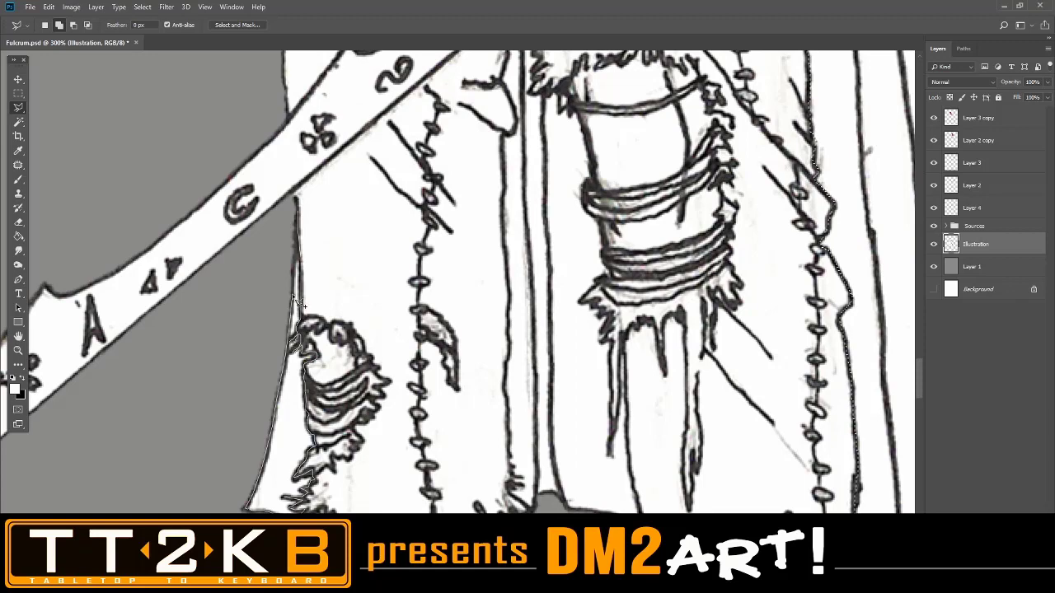
pyautogui.doubleClick(303, 219)
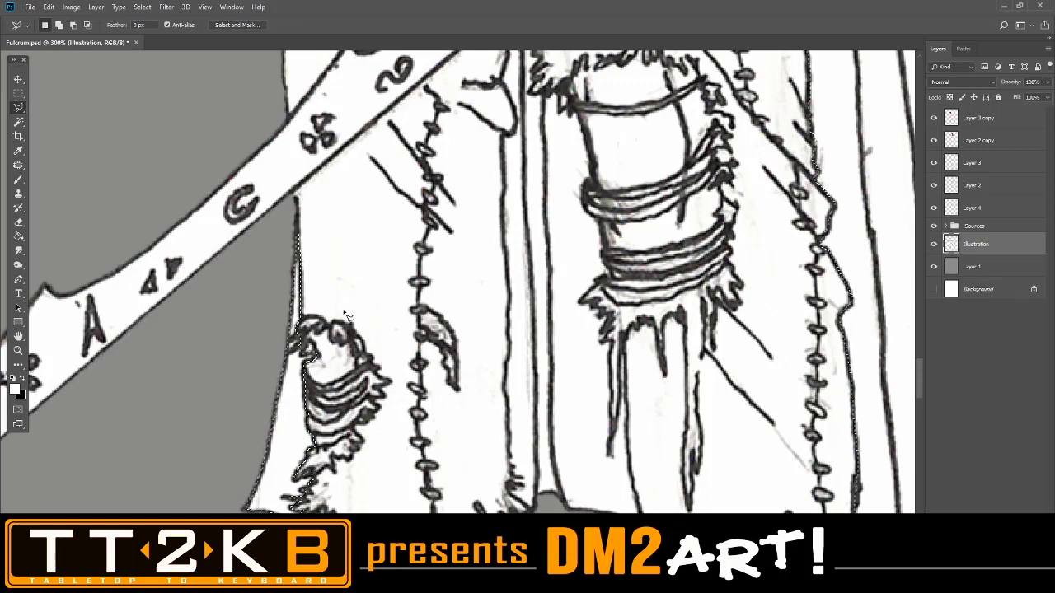
pyautogui.rightClick(20, 108)
pyautogui.click(58, 108)
pyautogui.press('alt')
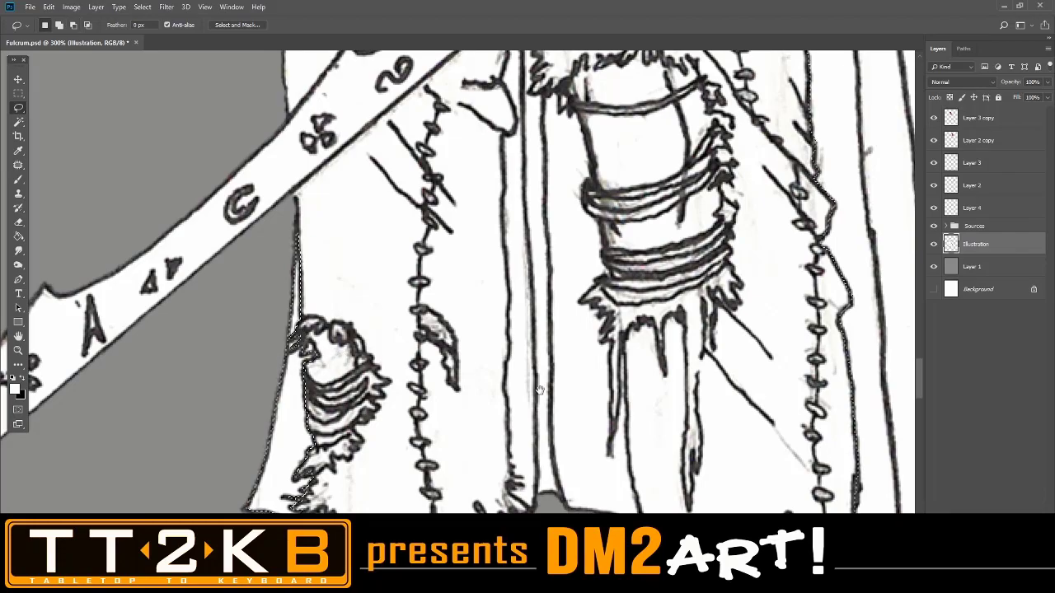
pyautogui.moveTo(539, 389); pyautogui.dragTo(443, 380)
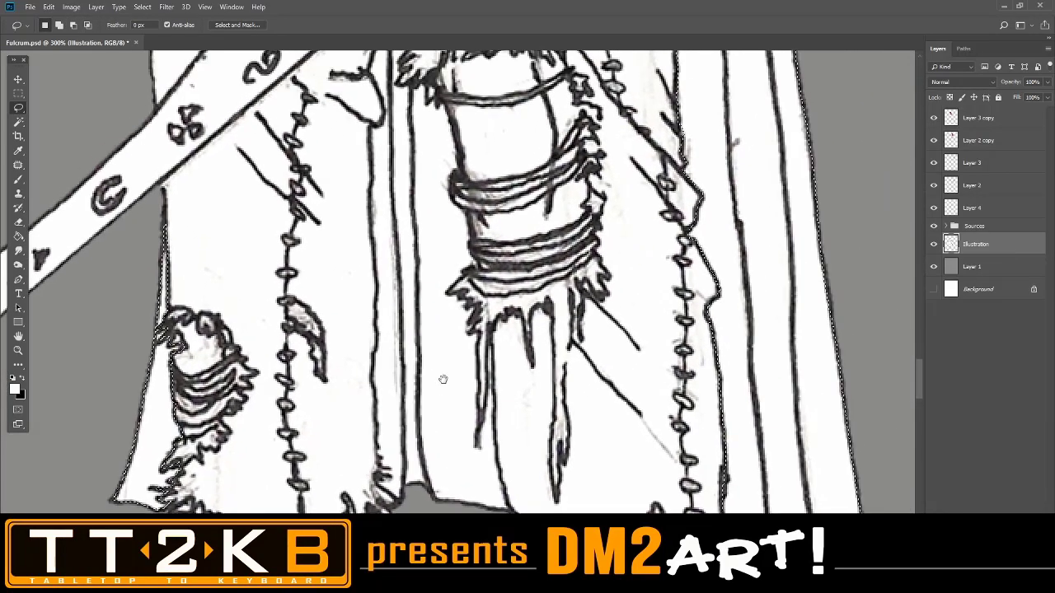
pyautogui.rightClick(18, 108)
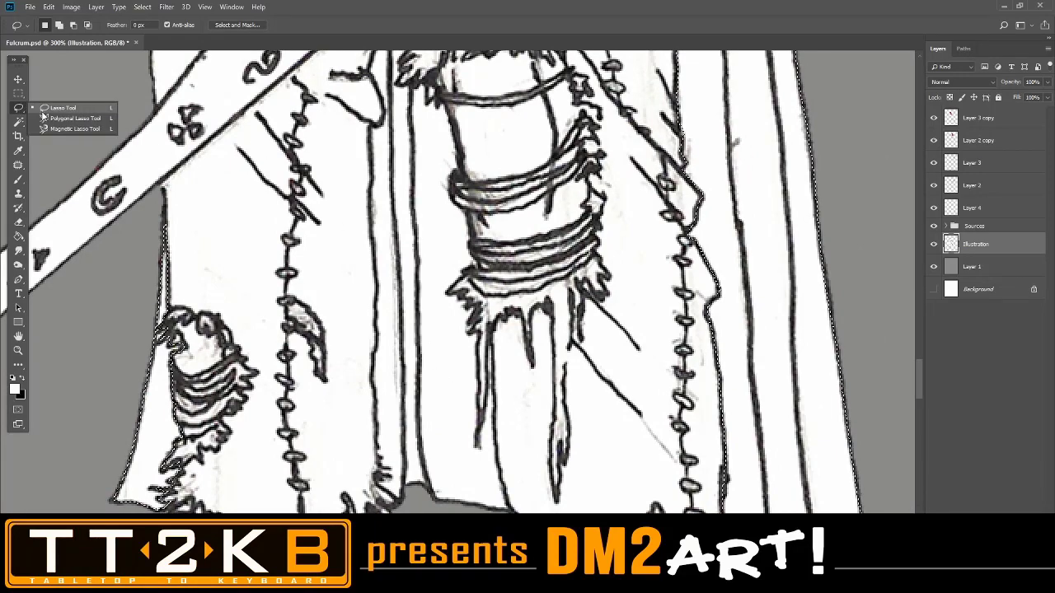
pyautogui.click(50, 118)
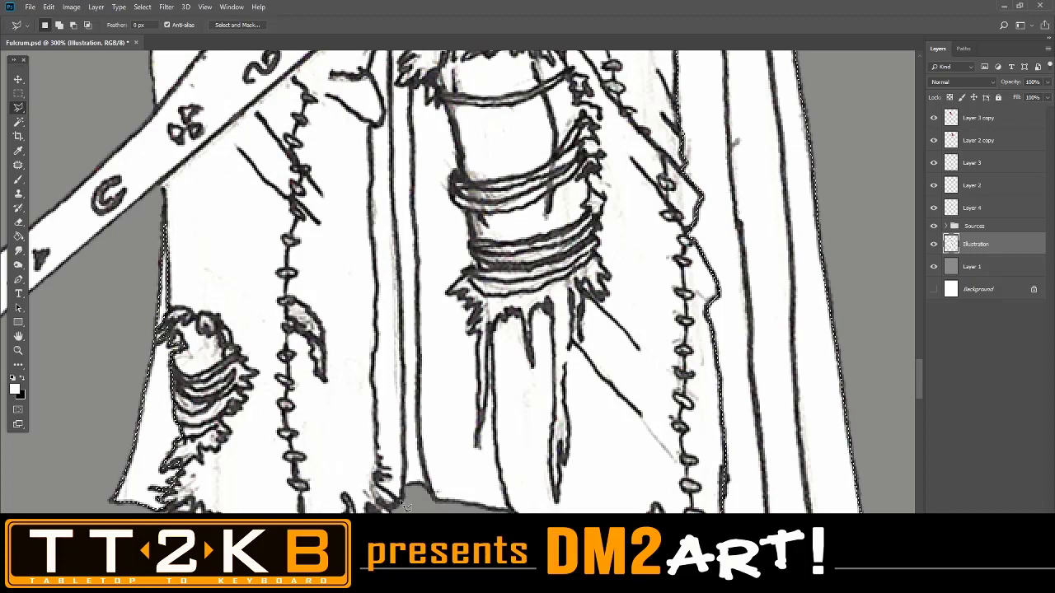
# Add the cloak area between the legs to the selection, tracing up the bandaged knee, beneath the sword and down the rear trouser leg to the hem.
pyautogui.press('shift')
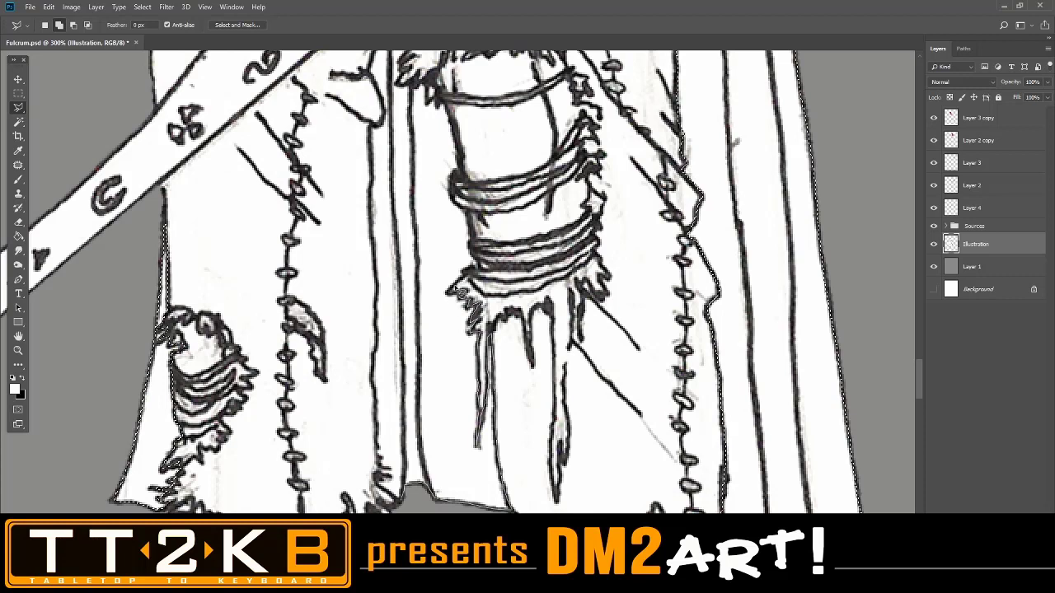
pyautogui.click(474, 251)
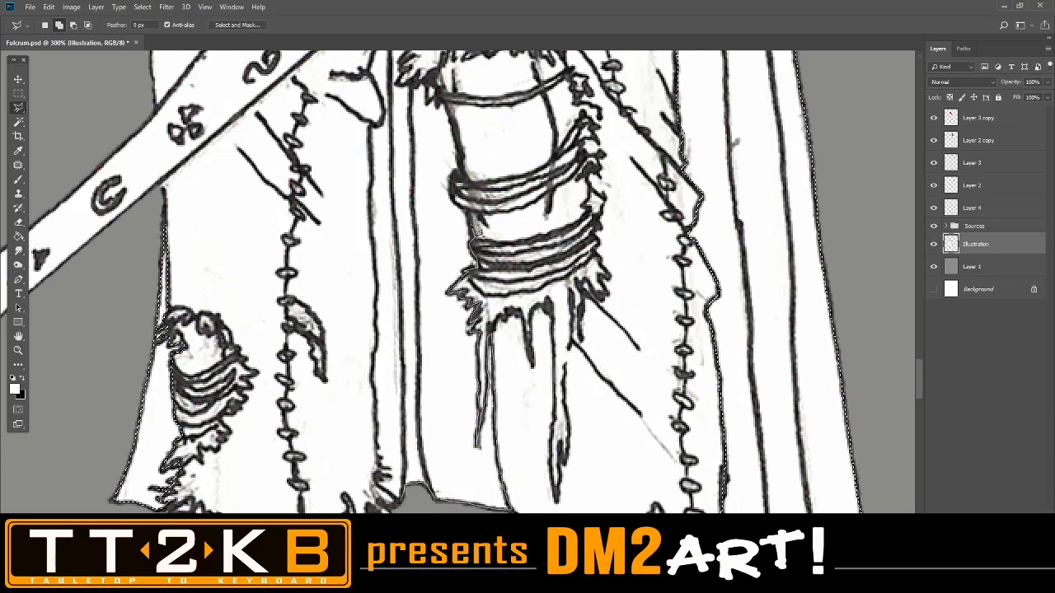
pyautogui.click(471, 240)
pyautogui.click(468, 212)
pyautogui.click(455, 203)
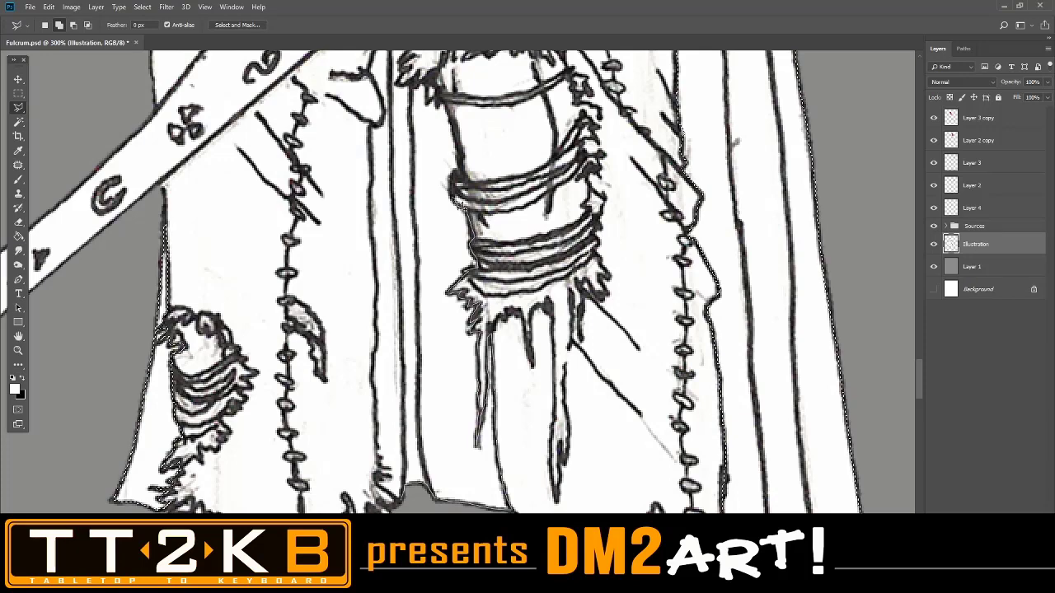
pyautogui.click(452, 190)
pyautogui.click(452, 178)
pyautogui.click(456, 171)
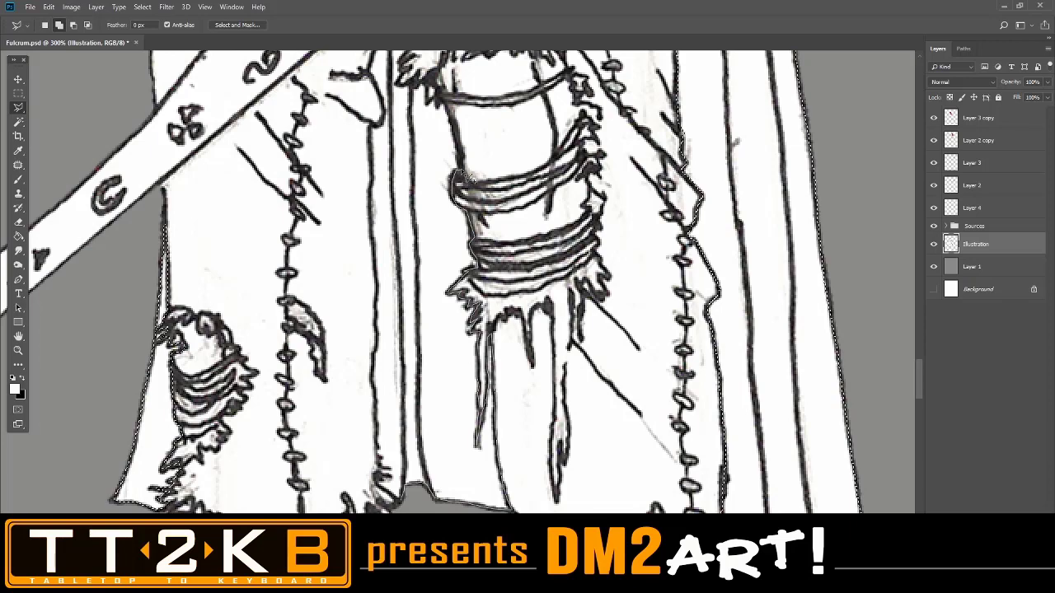
pyautogui.click(459, 169)
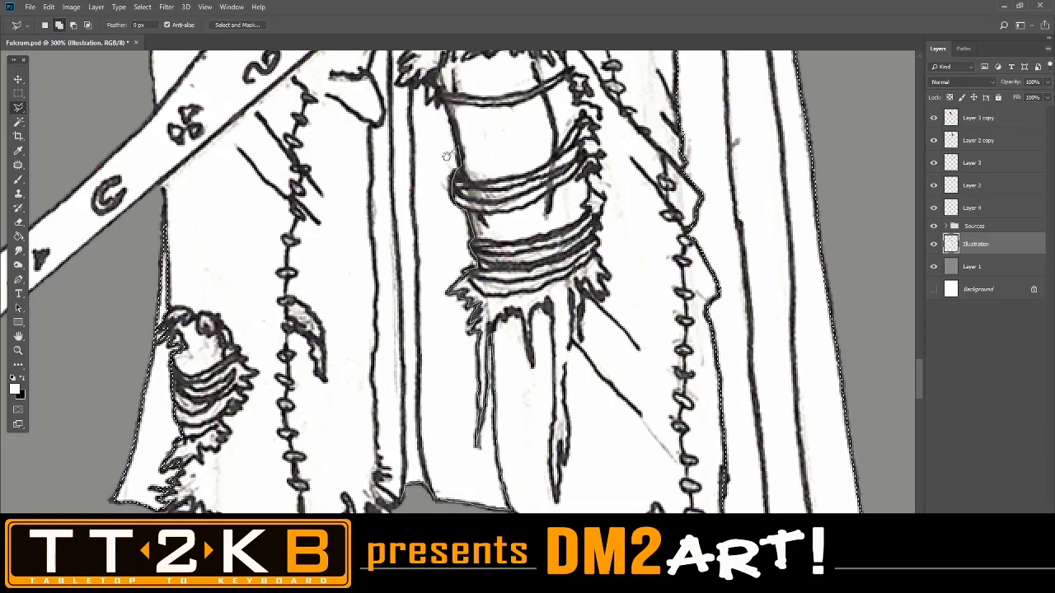
pyautogui.moveTo(452, 153); pyautogui.dragTo(503, 350)
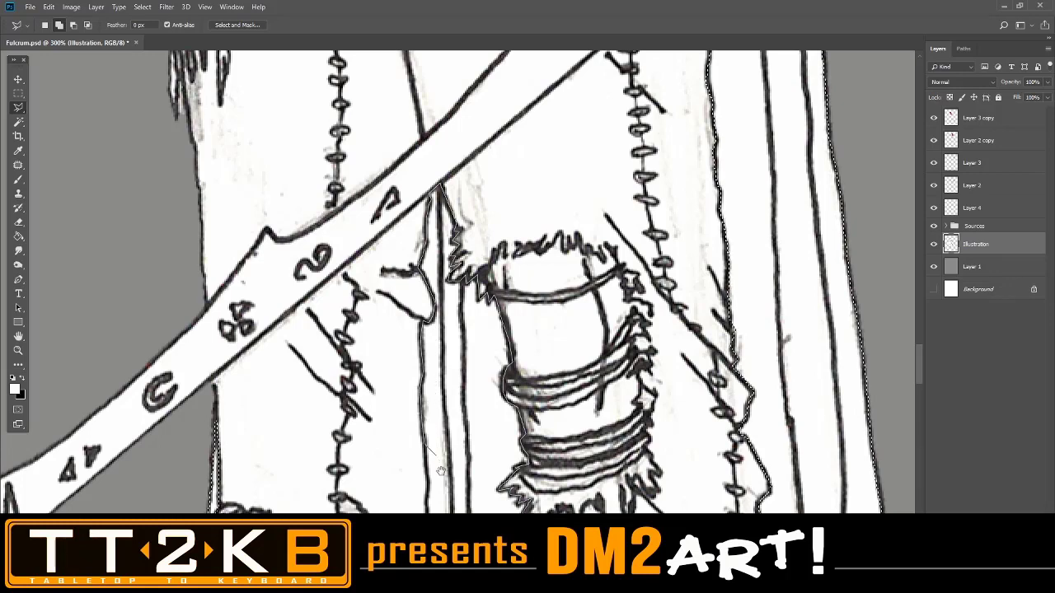
pyautogui.moveTo(441, 471); pyautogui.dragTo(411, 261)
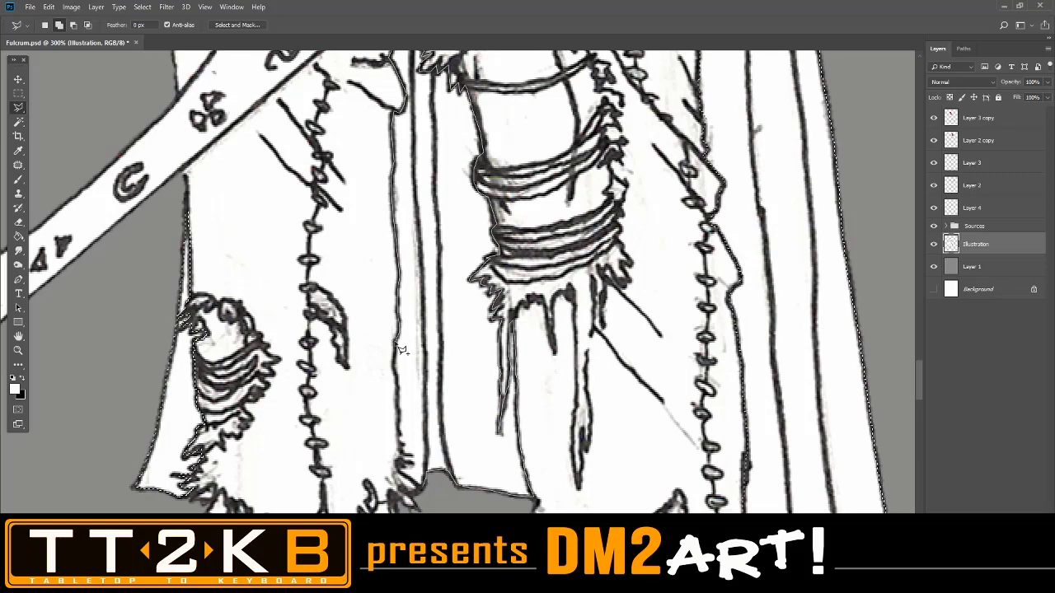
pyautogui.moveTo(402, 350); pyautogui.dragTo(424, 244)
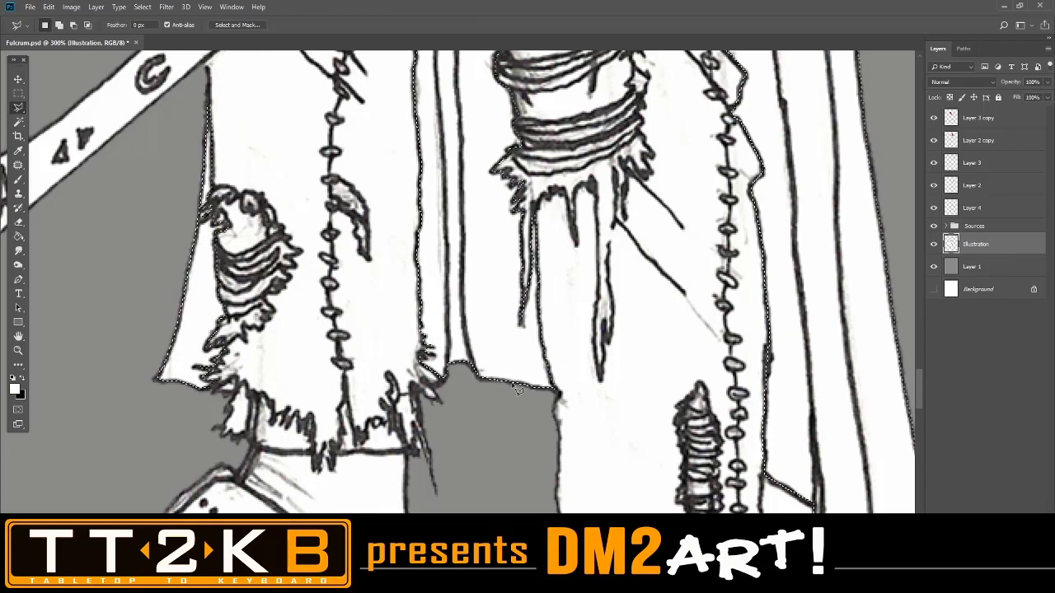
# Add the small triangular gap in the rear trouser leg's torn hem, beside the cloak's lower corner, to the selection.
pyautogui.hotkey('ctrl', '-')
pyautogui.hotkey('ctrl', '-')
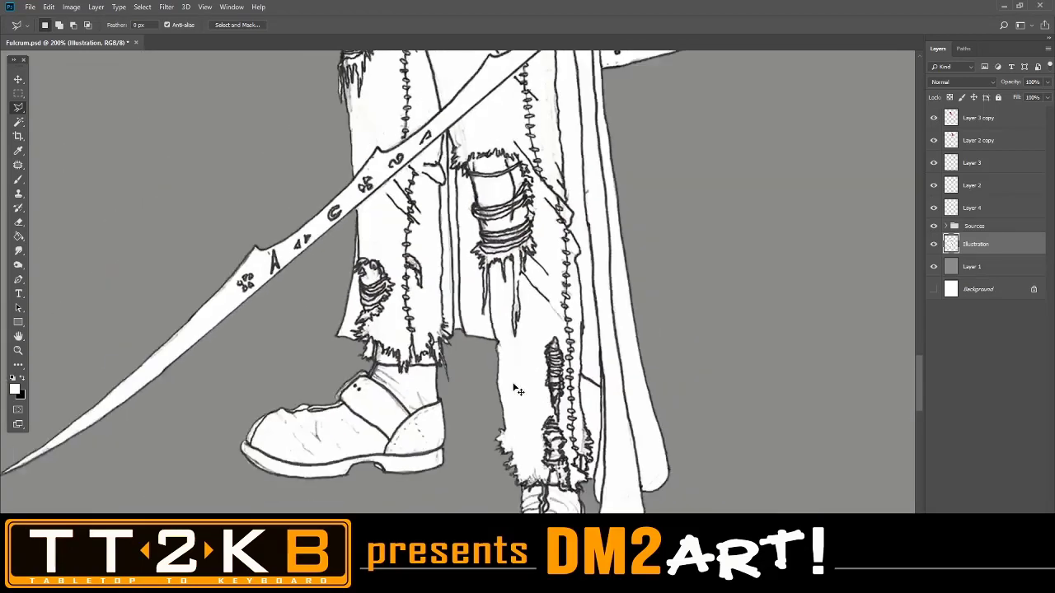
pyautogui.hotkey('ctrl', '+')
pyautogui.hotkey('ctrl', '+')
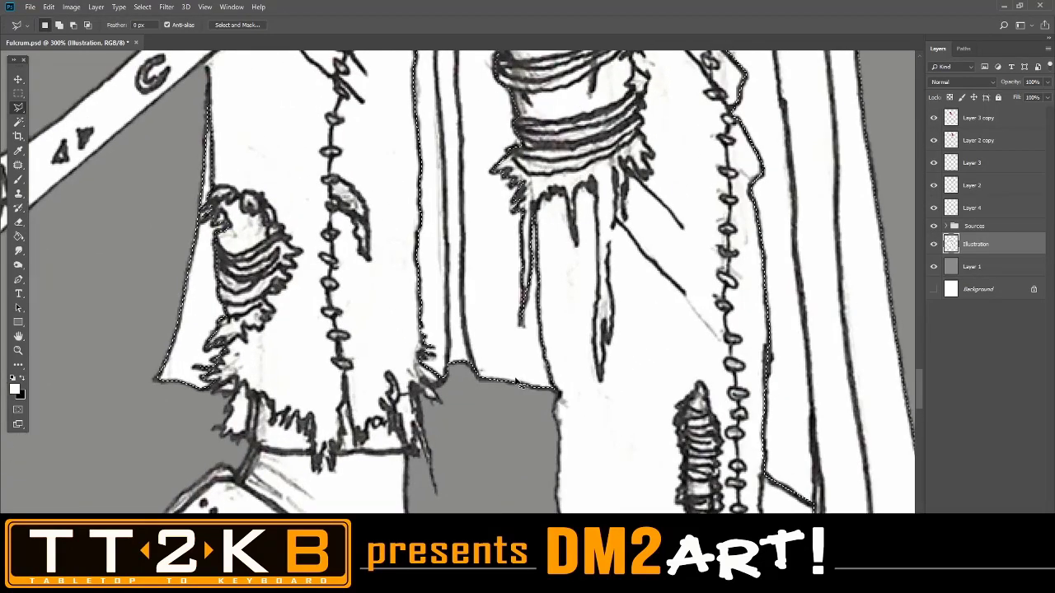
pyautogui.hotkey('ctrl', '+')
pyautogui.hotkey('ctrl', '-')
pyautogui.hotkey('ctrl', '+')
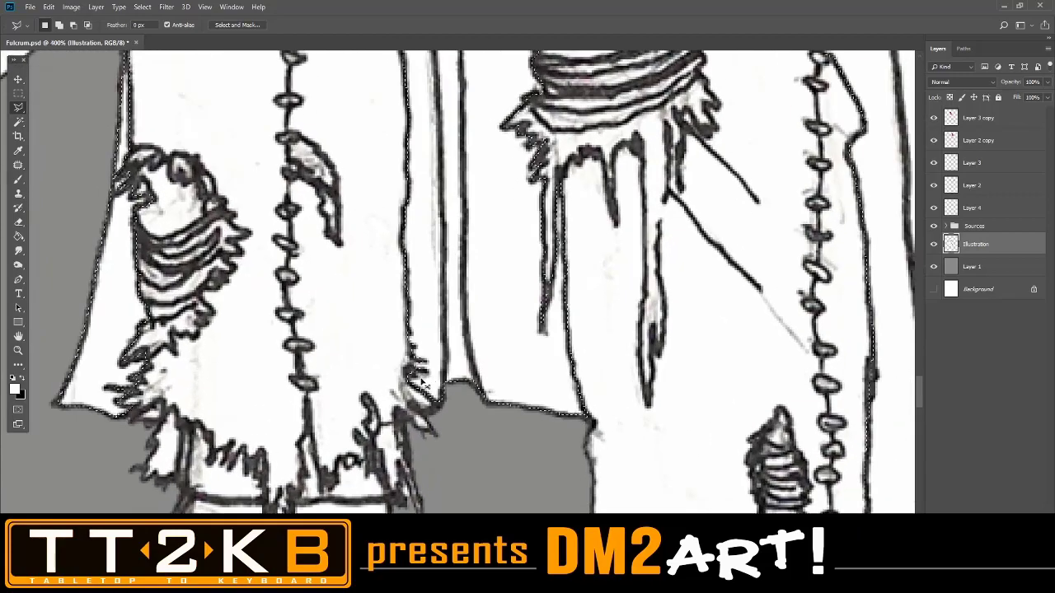
pyautogui.hotkey('ctrl', '+')
pyautogui.moveTo(322, 391); pyautogui.dragTo(609, 252)
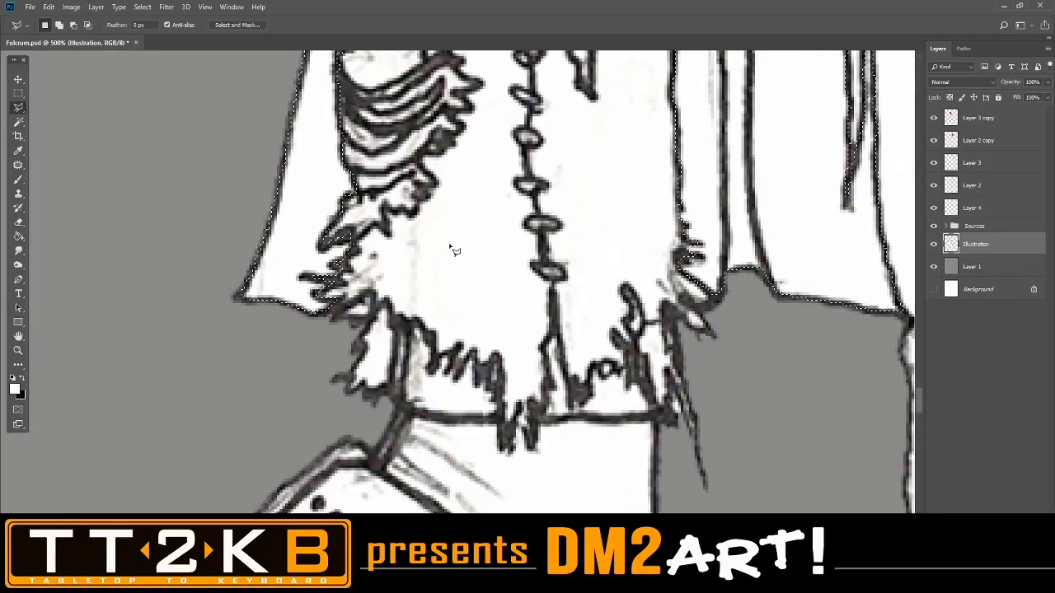
pyautogui.keyDown('shift'); pyautogui.click(371, 322); pyautogui.keyUp('shift')
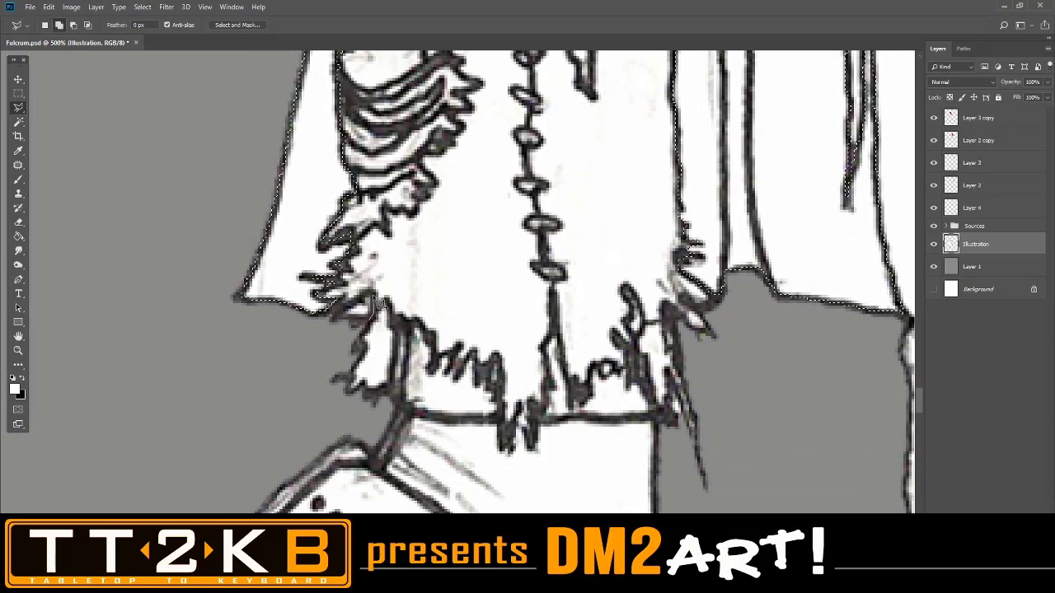
pyautogui.click(374, 299)
pyautogui.click(368, 296)
pyautogui.click(356, 299)
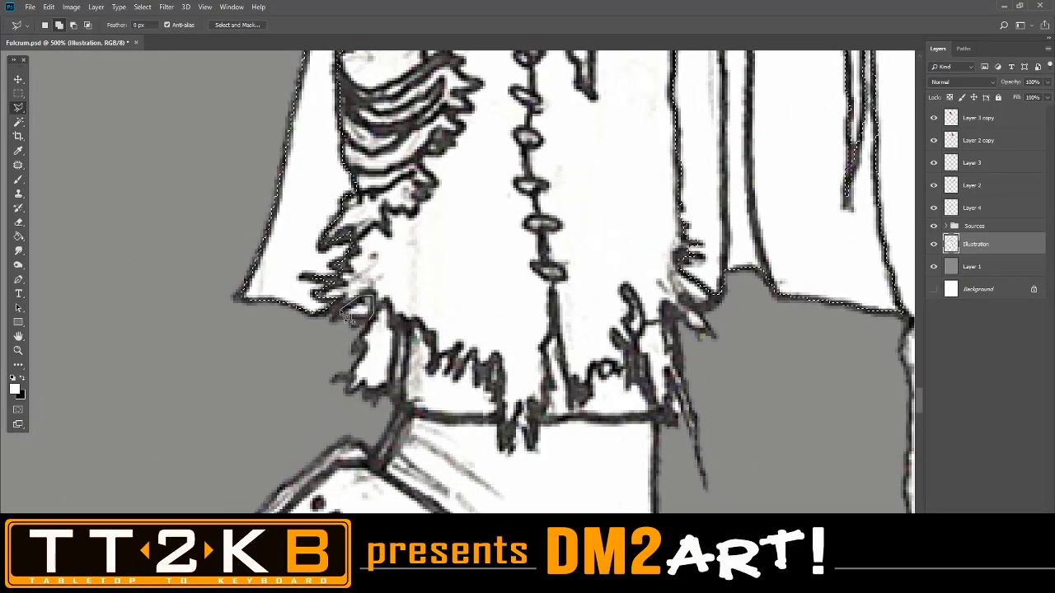
pyautogui.click(337, 314)
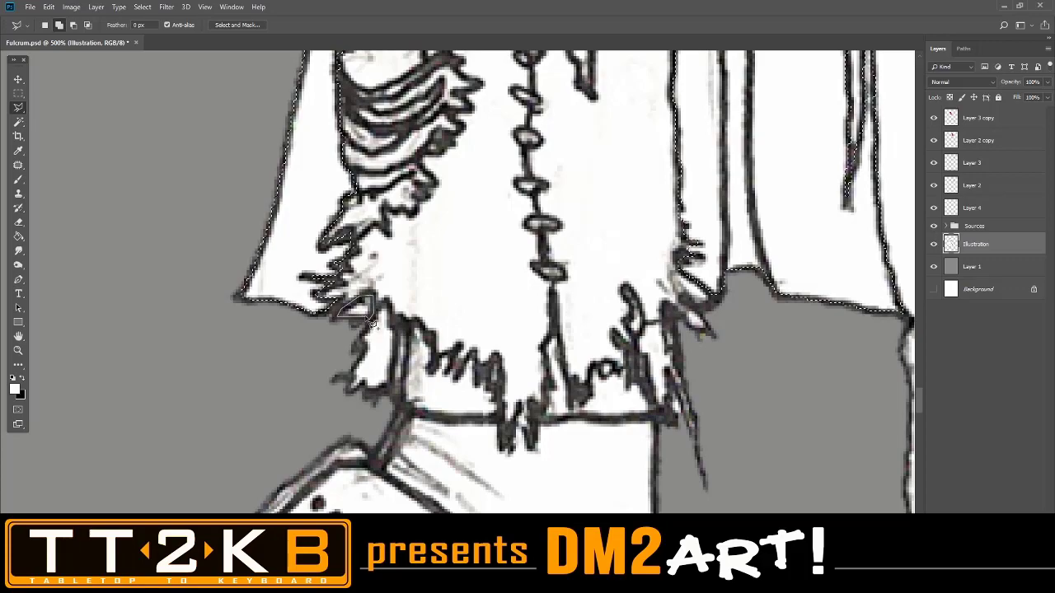
pyautogui.click(371, 322)
# Examine the cloak selection from the boots up to the hood for missed areas.
pyautogui.scroll(-4, 468, 339)
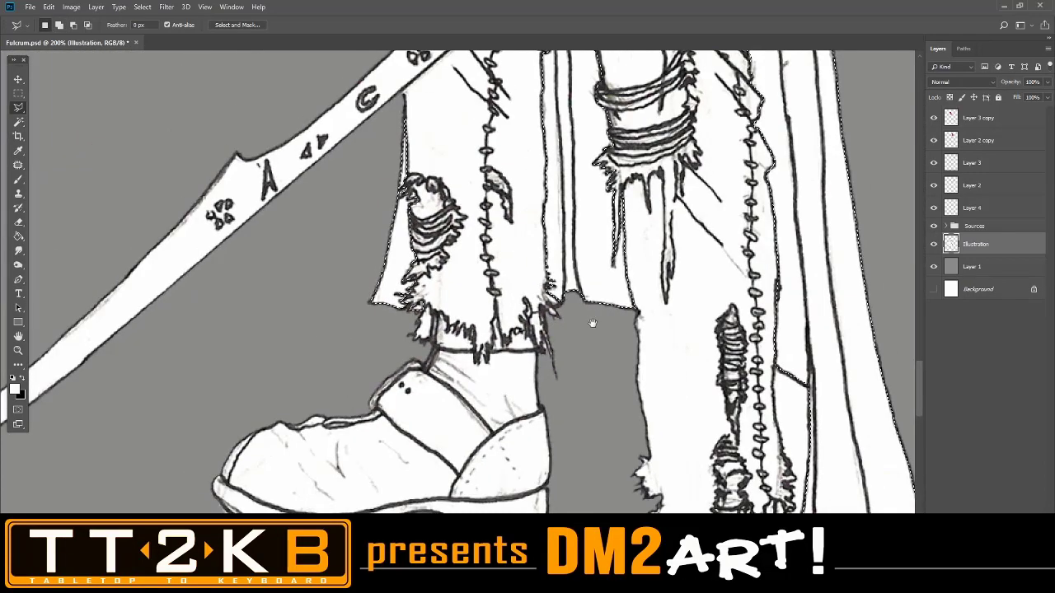
pyautogui.moveTo(591, 323); pyautogui.dragTo(434, 305)
pyautogui.moveTo(494, 343); pyautogui.dragTo(501, 295)
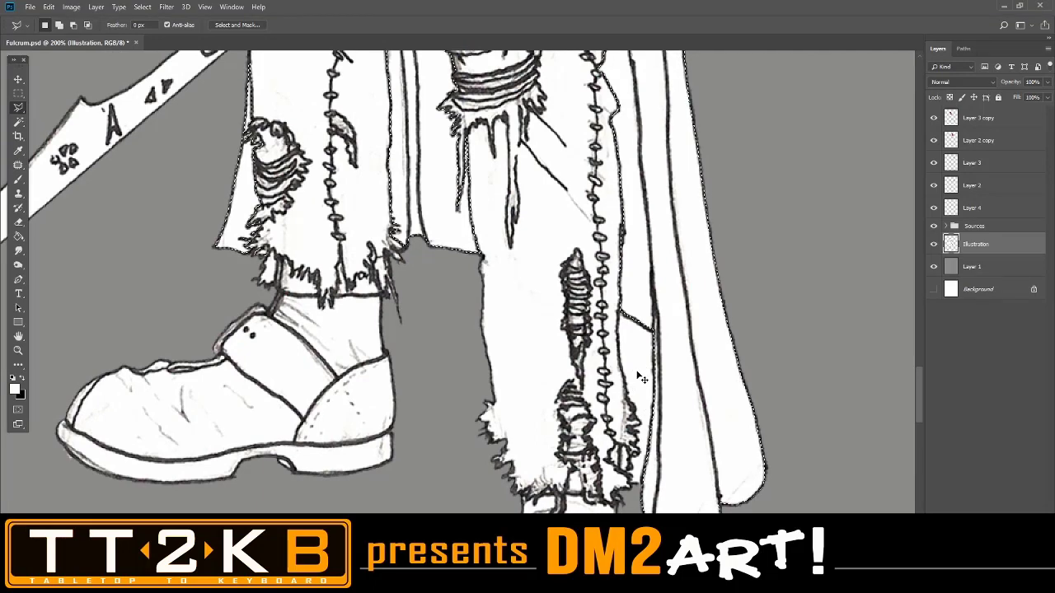
pyautogui.hotkey('ctrl', '-')
pyautogui.hotkey('ctrl', '-')
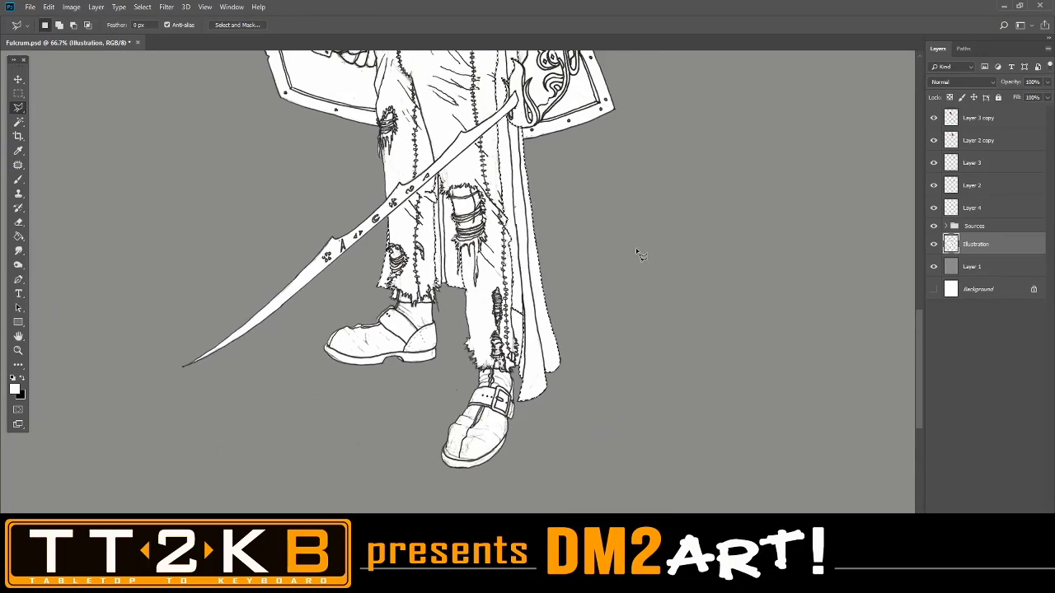
pyautogui.moveTo(641, 205); pyautogui.dragTo(659, 353)
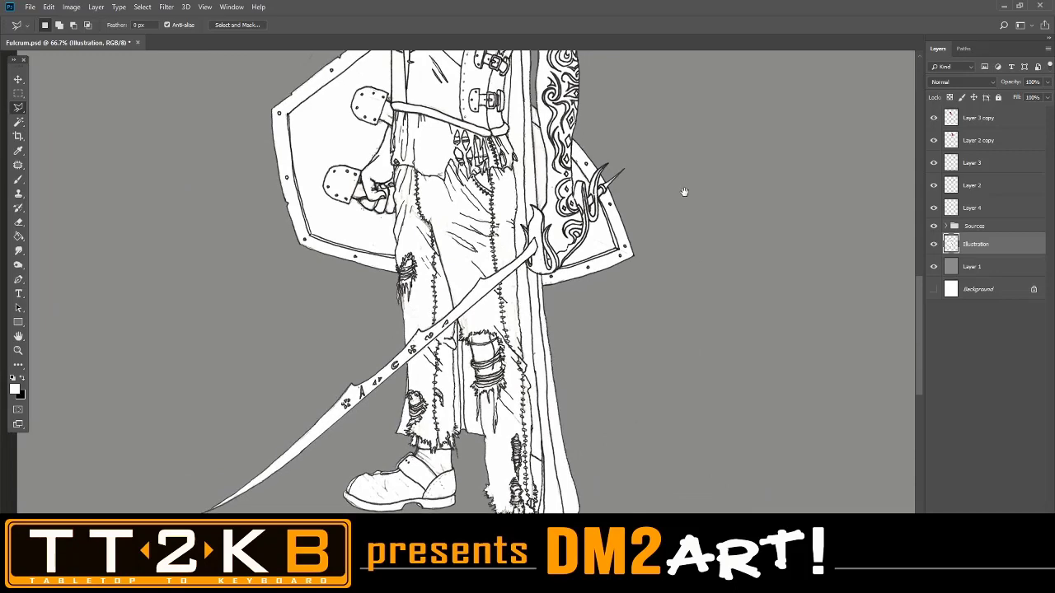
pyautogui.moveTo(682, 212); pyautogui.dragTo(701, 443)
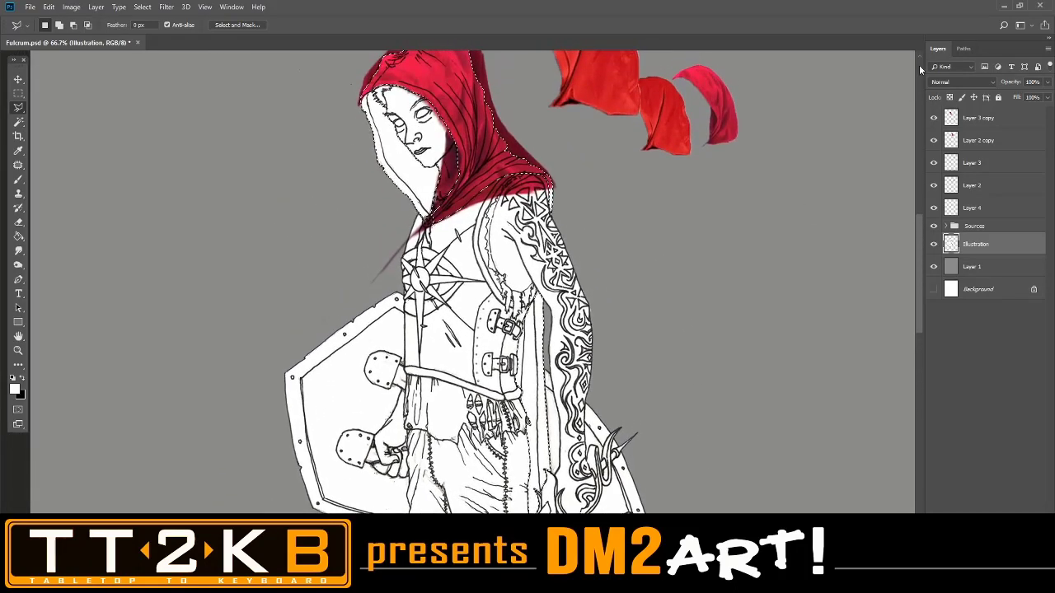
# Undock Paths so it floats over the canvas beside the layer list, and shorten it.
pyautogui.click(961, 48)
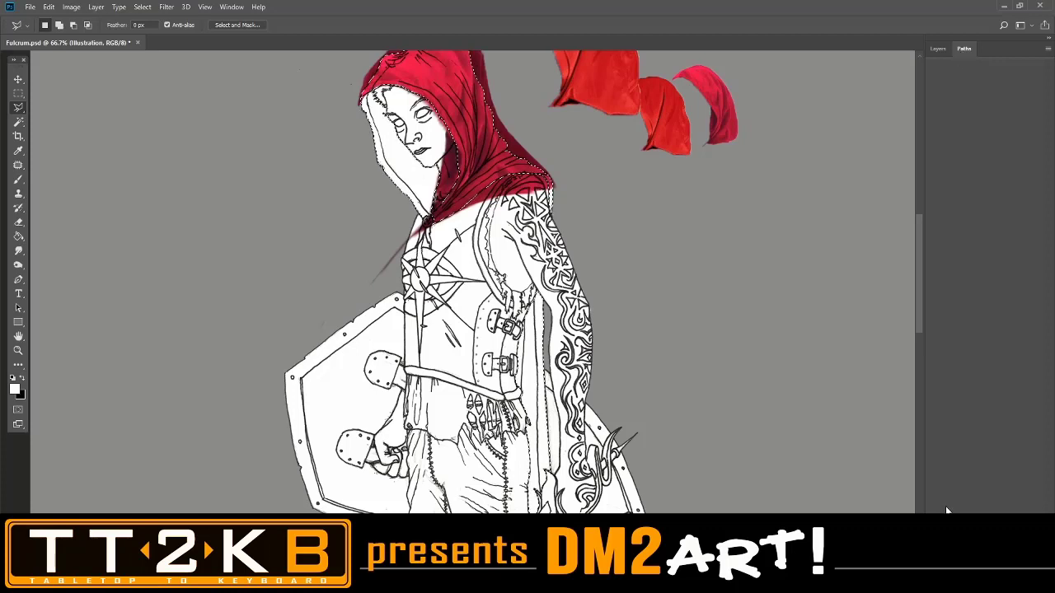
pyautogui.moveTo(964, 49); pyautogui.dragTo(803, 66)
pyautogui.moveTo(875, 369); pyautogui.dragTo(875, 302)
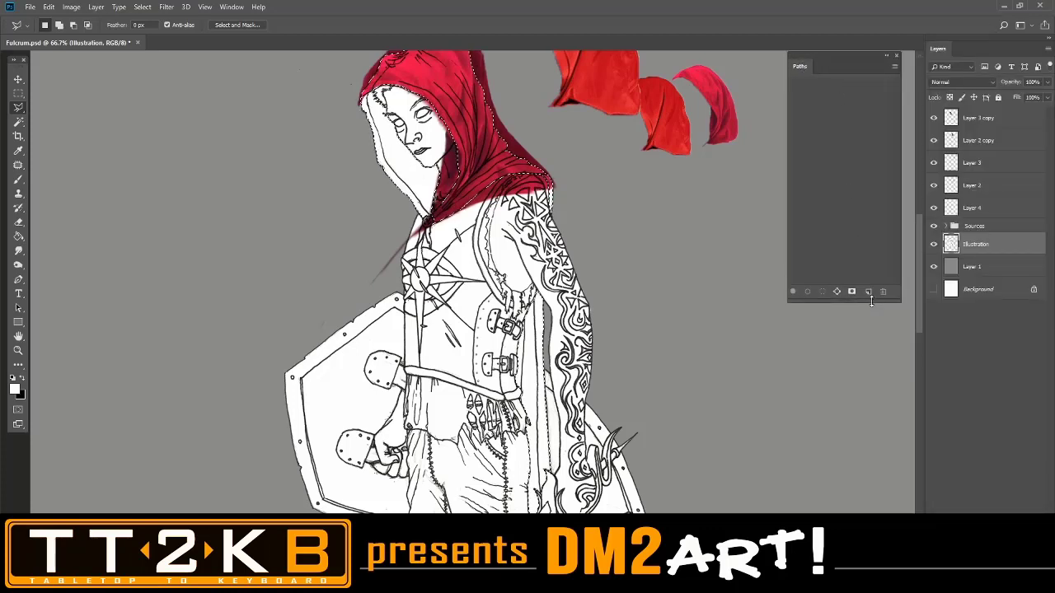
# Convert the cloak selection into a work path with a tolerance of 0.5 pixels and save it as Cloak.
pyautogui.rightClick(491, 147)
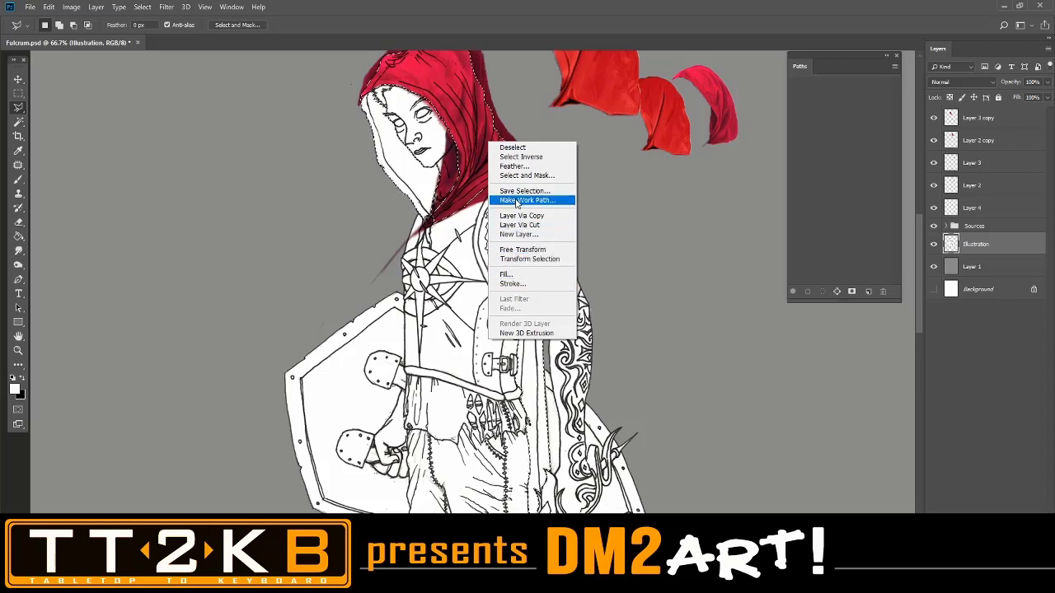
pyautogui.click(517, 200)
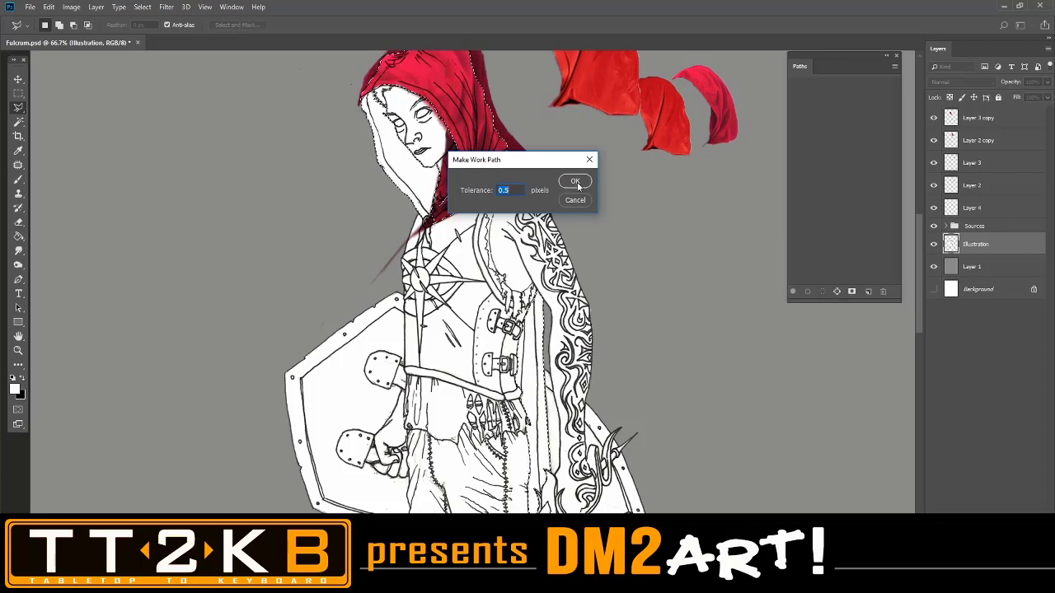
pyautogui.click(576, 182)
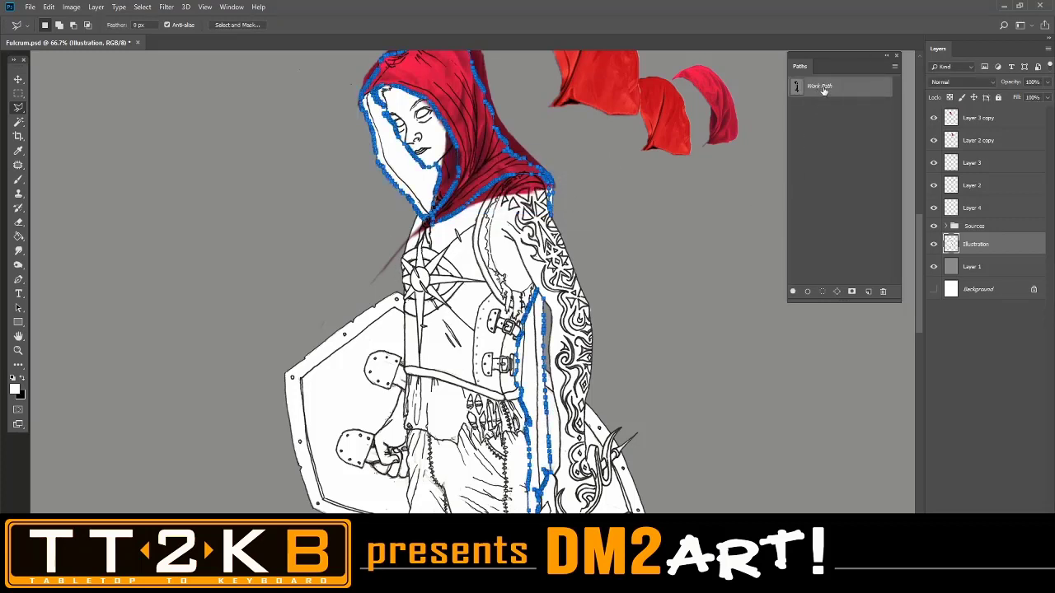
pyautogui.doubleClick(821, 88)
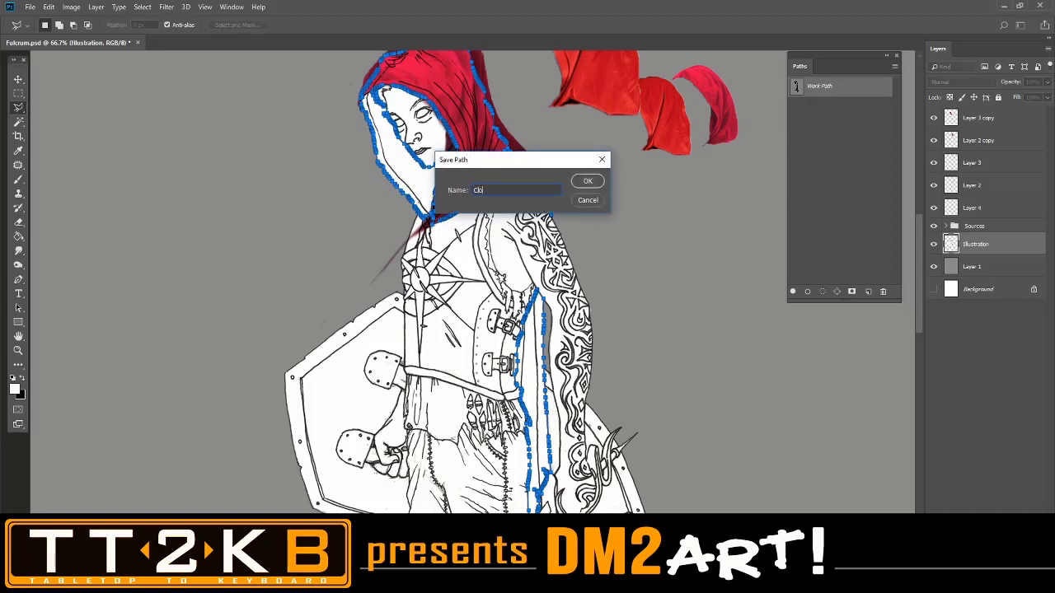
pyautogui.press('Return')
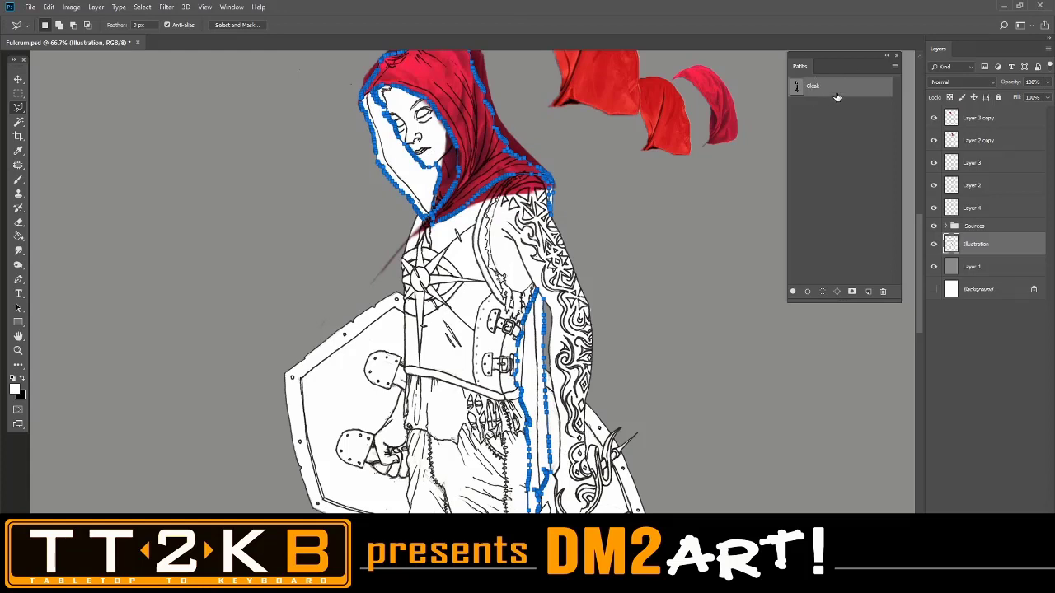
# Turn the saved Cloak path back into a selection.
pyautogui.rightClick(836, 98)
pyautogui.click(857, 124)
pyautogui.click(585, 157)
pyautogui.press('l')
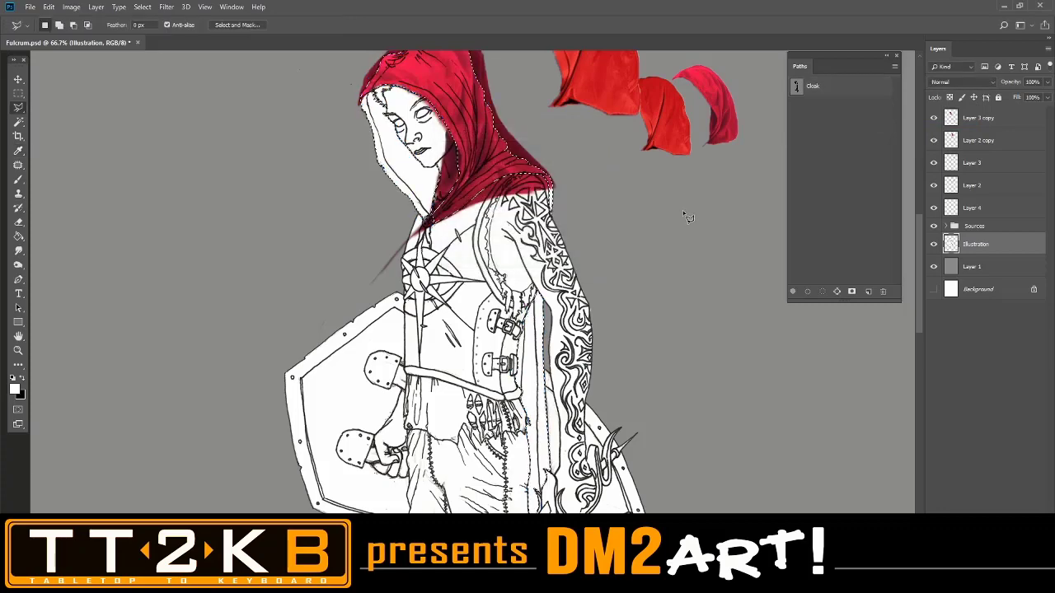
# Copy the cloak-shaped part of Layer 3 copy onto its own new layer, and hide Layer 3 copy.
pyautogui.scroll(2, 685, 214)
pyautogui.scroll(2, 689, 216)
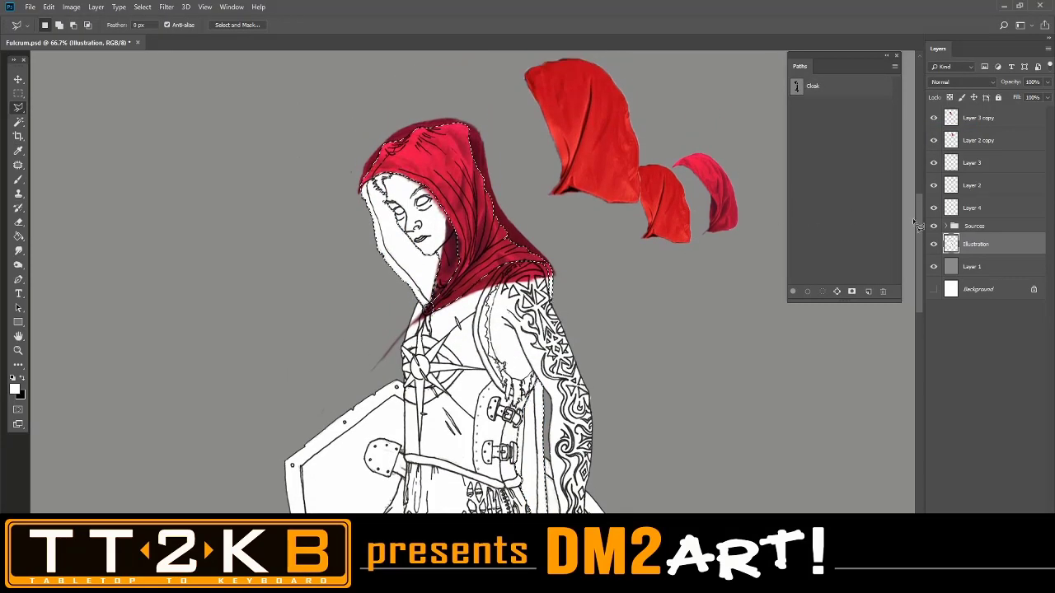
pyautogui.click(934, 119)
pyautogui.click(935, 119)
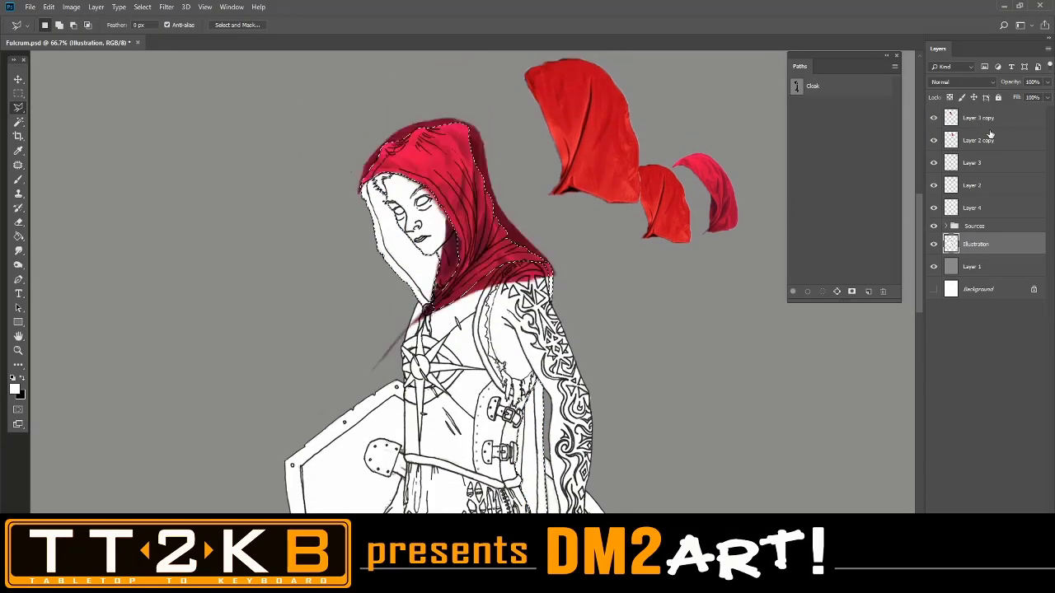
pyautogui.click(978, 123)
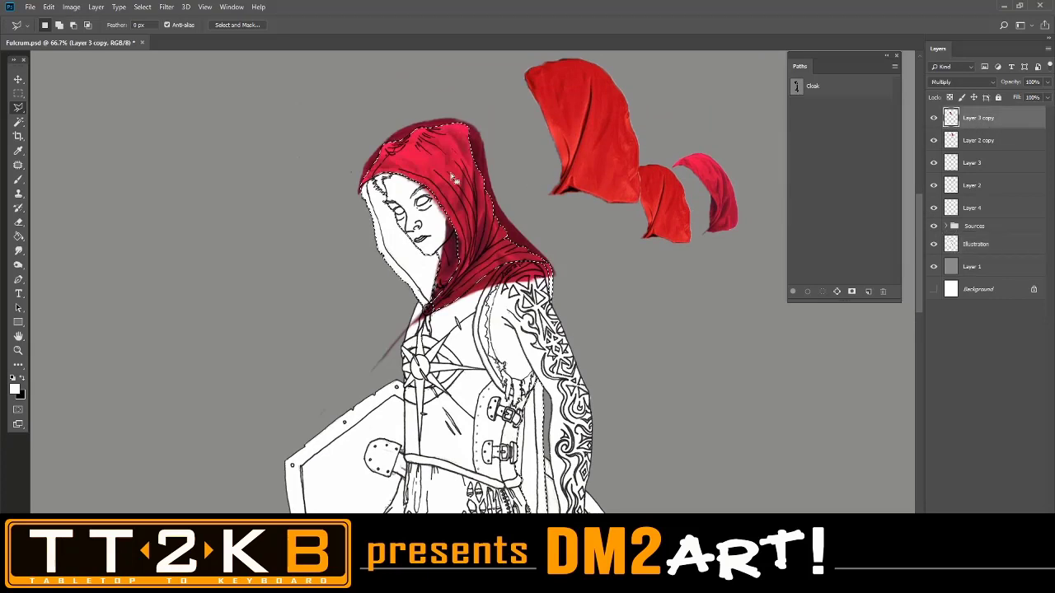
pyautogui.rightClick(453, 174)
pyautogui.click(484, 248)
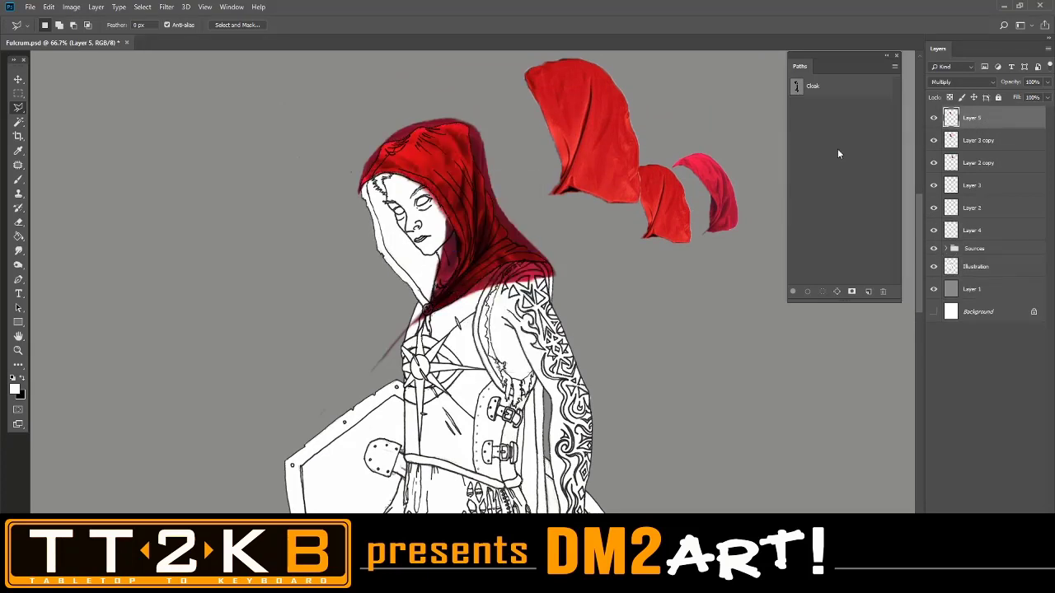
pyautogui.click(933, 141)
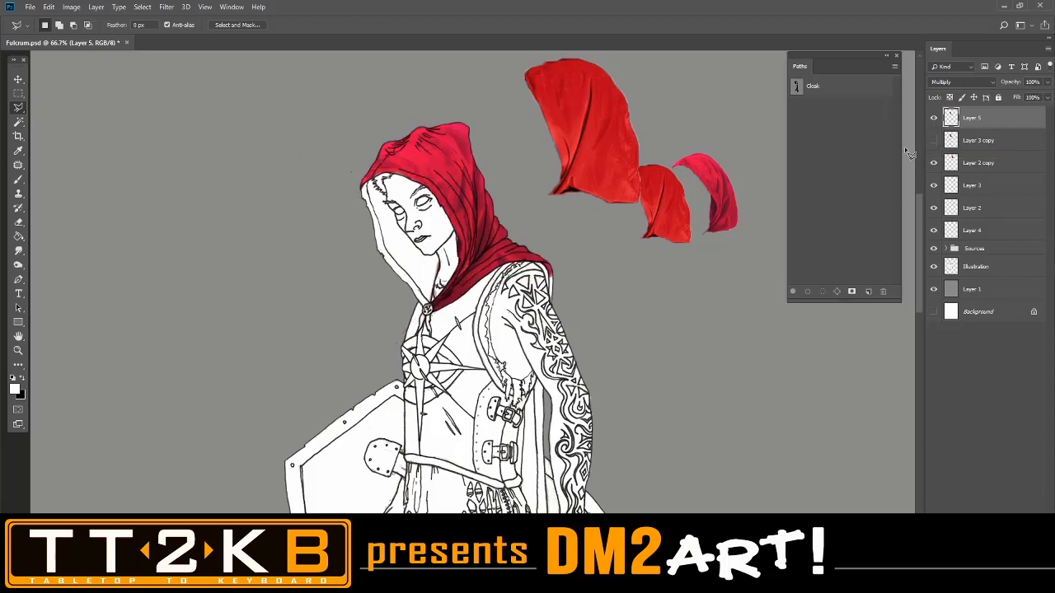
pyautogui.click(19, 80)
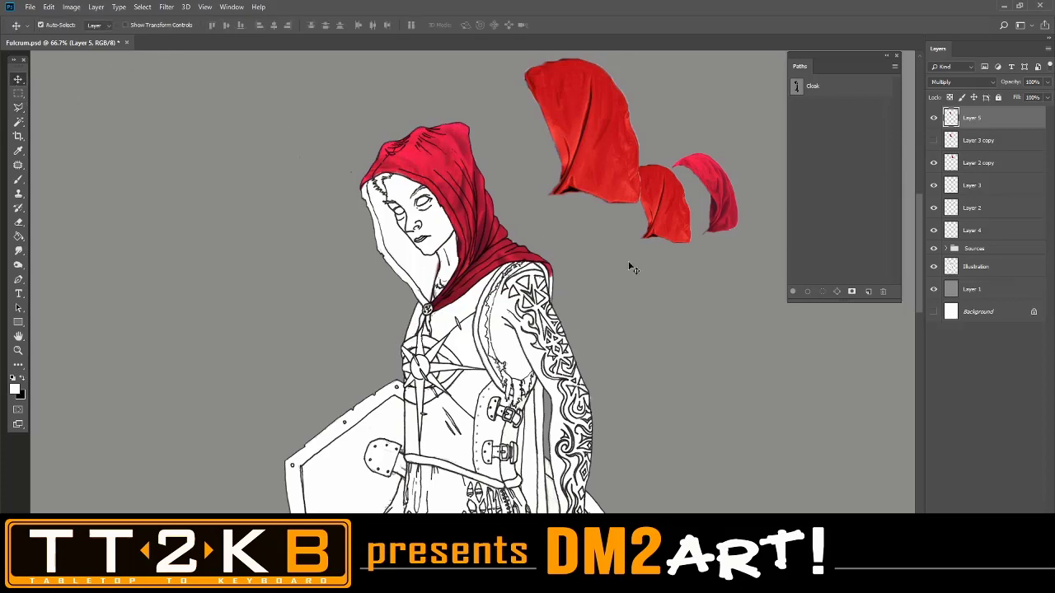
pyautogui.hotkey('ctrl', '+')
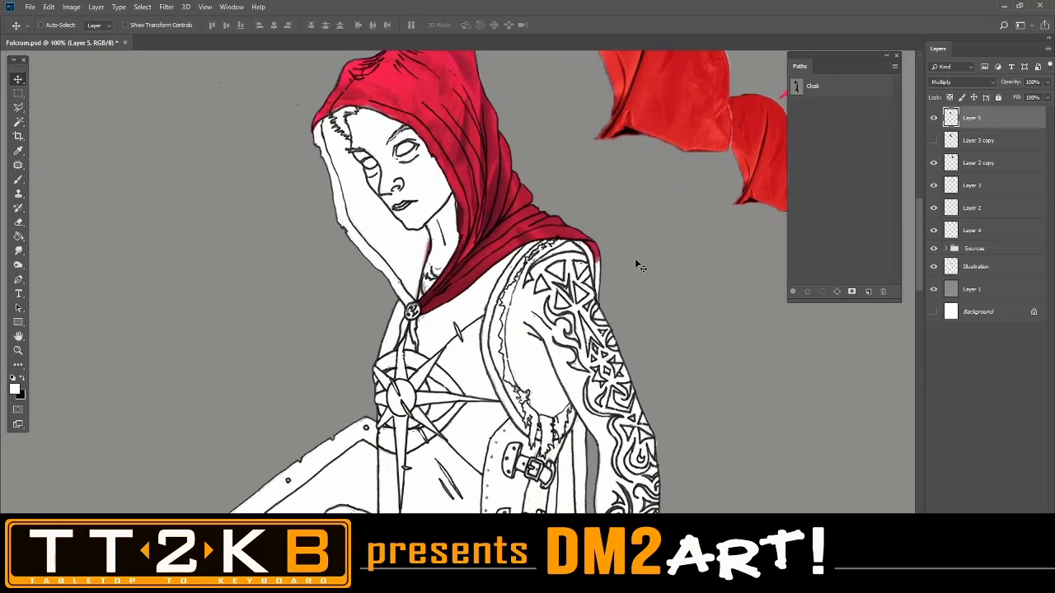
# Duplicate the small crimson cloth piece on Layer 3 and place the copy on the opposite side of the figure, beside the uncolored hood edge.
pyautogui.moveTo(655, 214); pyautogui.dragTo(679, 335)
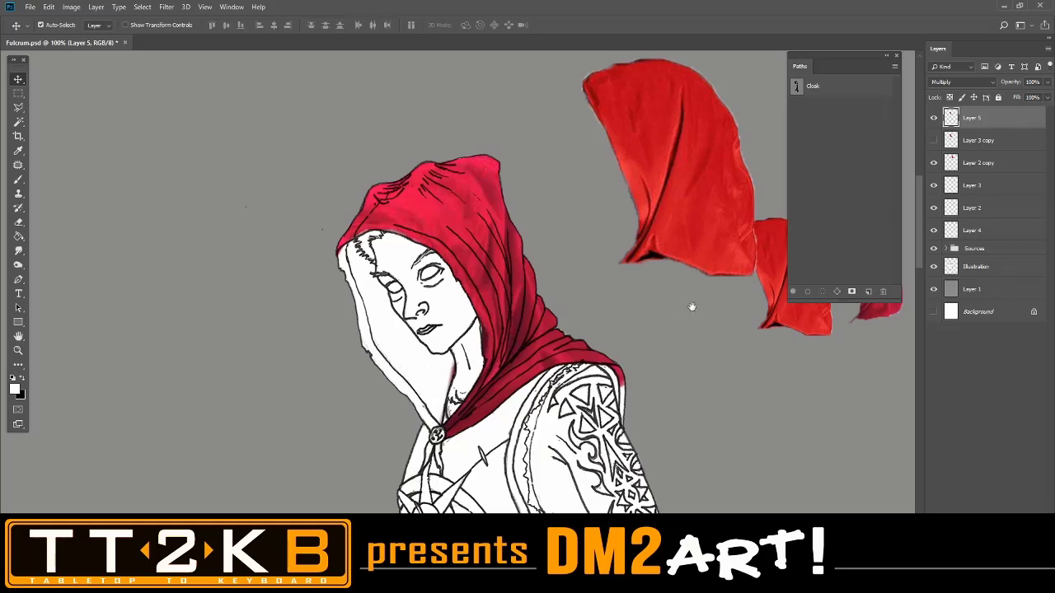
pyautogui.moveTo(691, 307); pyautogui.dragTo(554, 308)
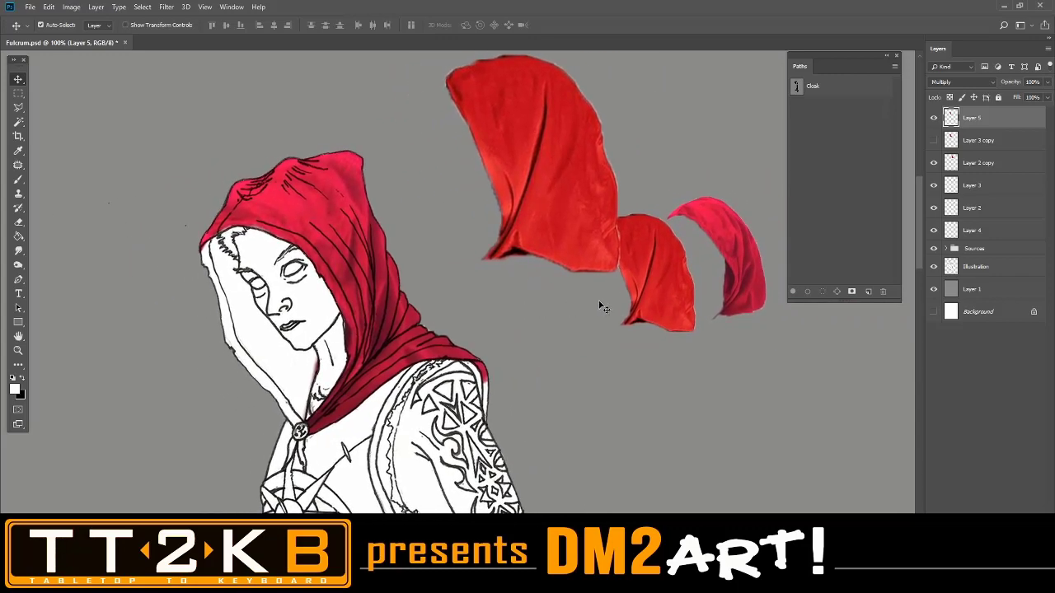
pyautogui.click(741, 266)
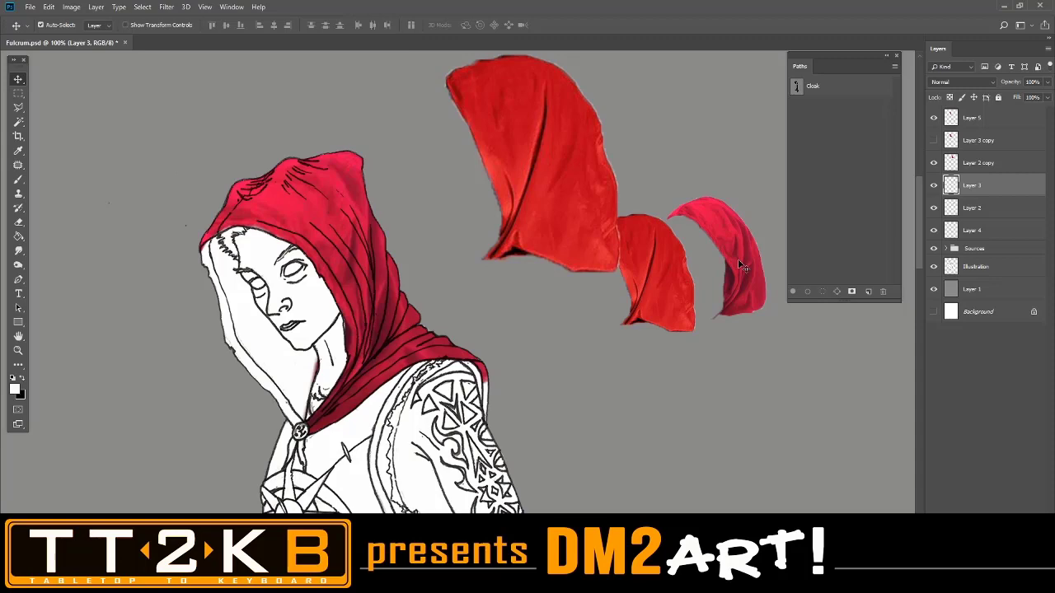
pyautogui.moveTo(737, 259); pyautogui.dragTo(149, 317)
pyautogui.moveTo(231, 363); pyautogui.dragTo(382, 301)
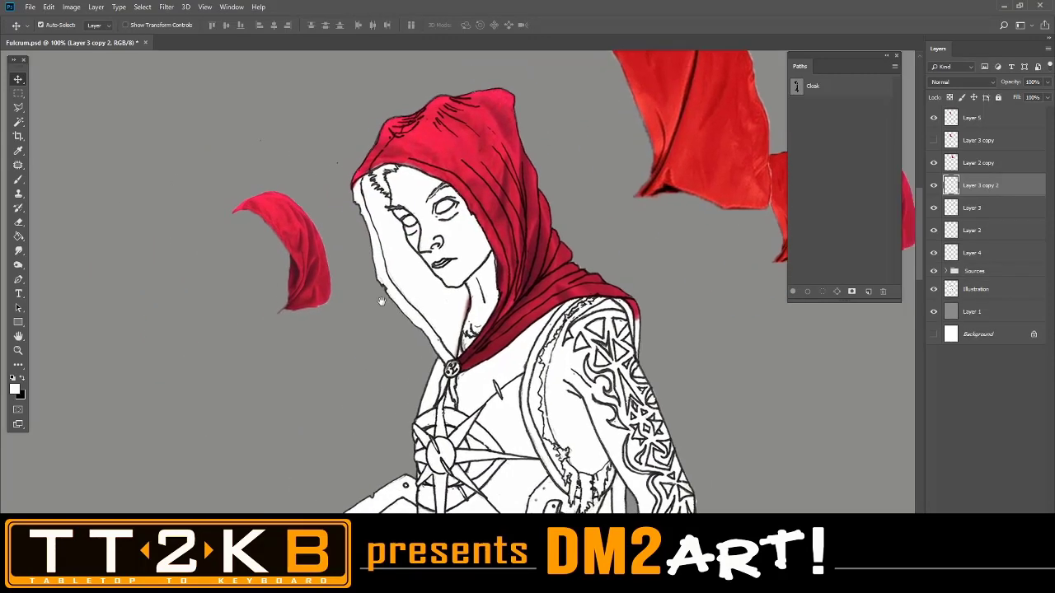
# Flip the copied cloth piece horizontally and move it closer to the hood's uncolored side.
pyautogui.hotkey('ctrl', 't')
pyautogui.rightClick(293, 241)
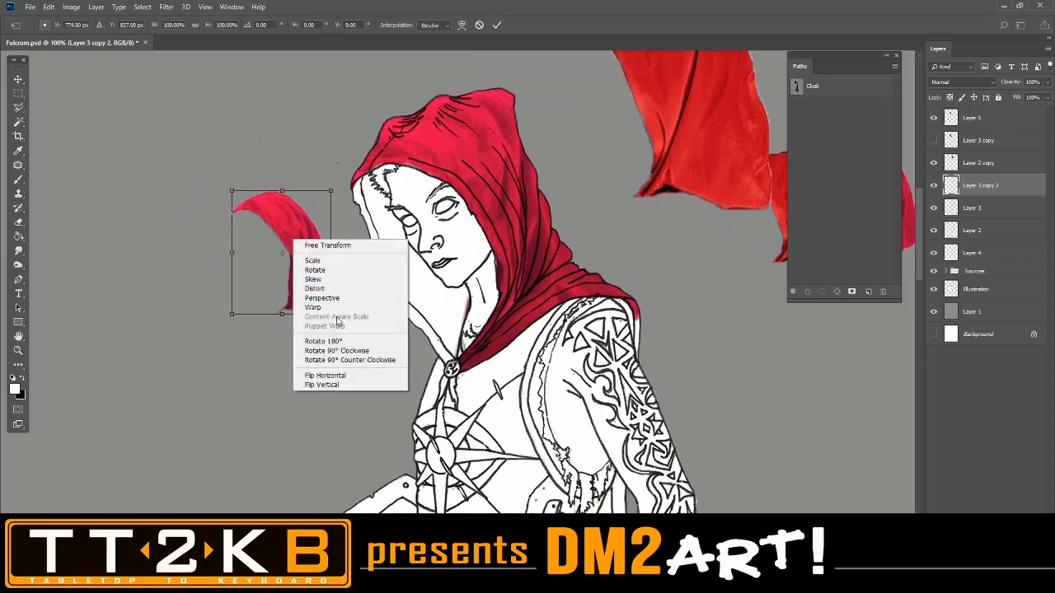
pyautogui.click(346, 375)
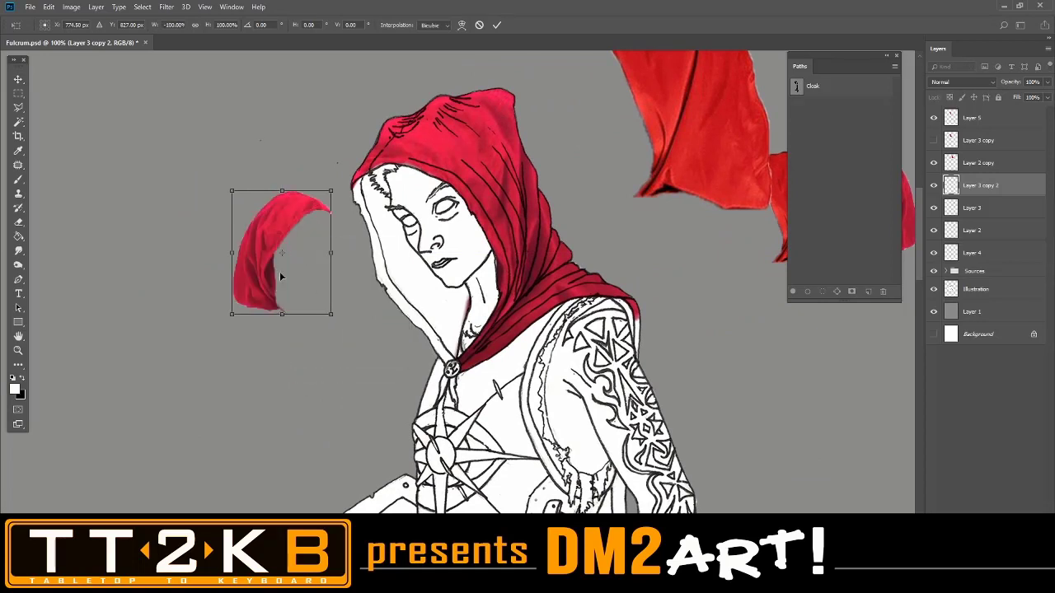
pyautogui.moveTo(266, 300); pyautogui.dragTo(286, 331)
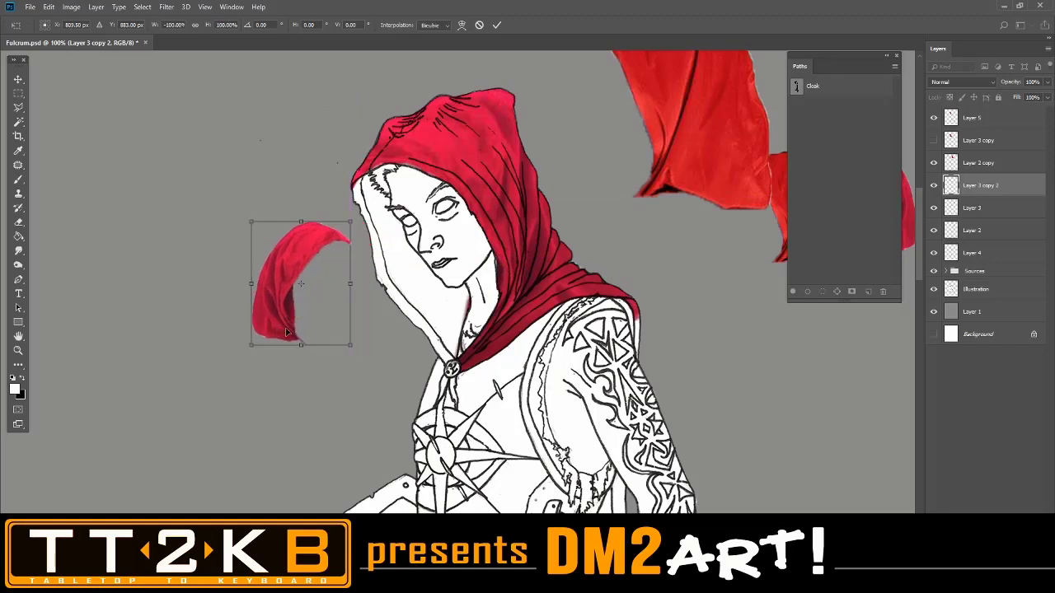
# Scale the flipped piece to about 229%, rotate it to about -37°, and position it over the uncolored side of the hood and the face.
pyautogui.moveTo(358, 354); pyautogui.dragTo(428, 283)
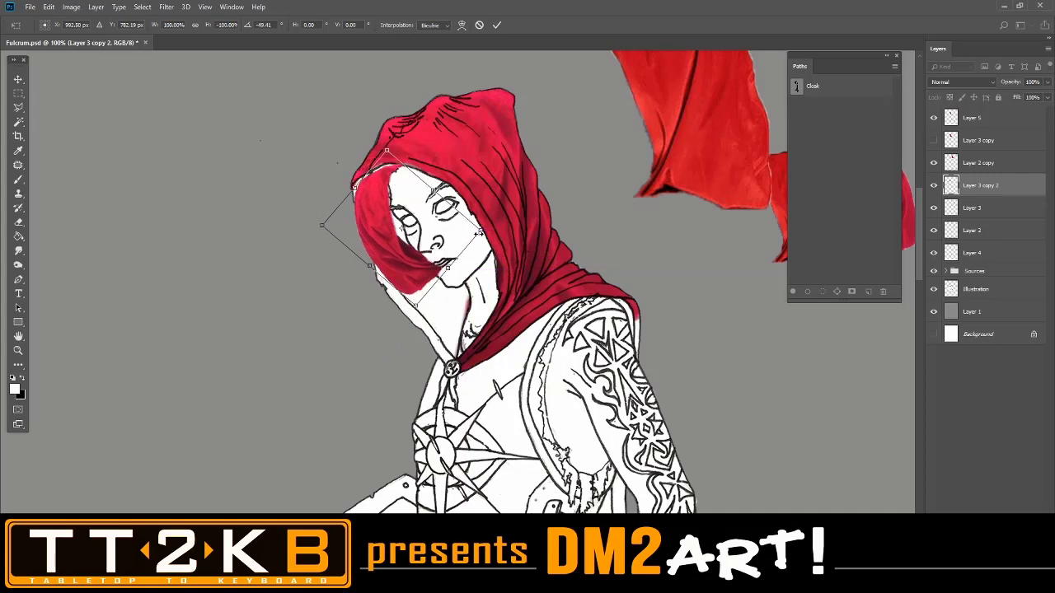
pyautogui.moveTo(478, 234); pyautogui.dragTo(685, 265)
pyautogui.moveTo(557, 322); pyautogui.dragTo(491, 322)
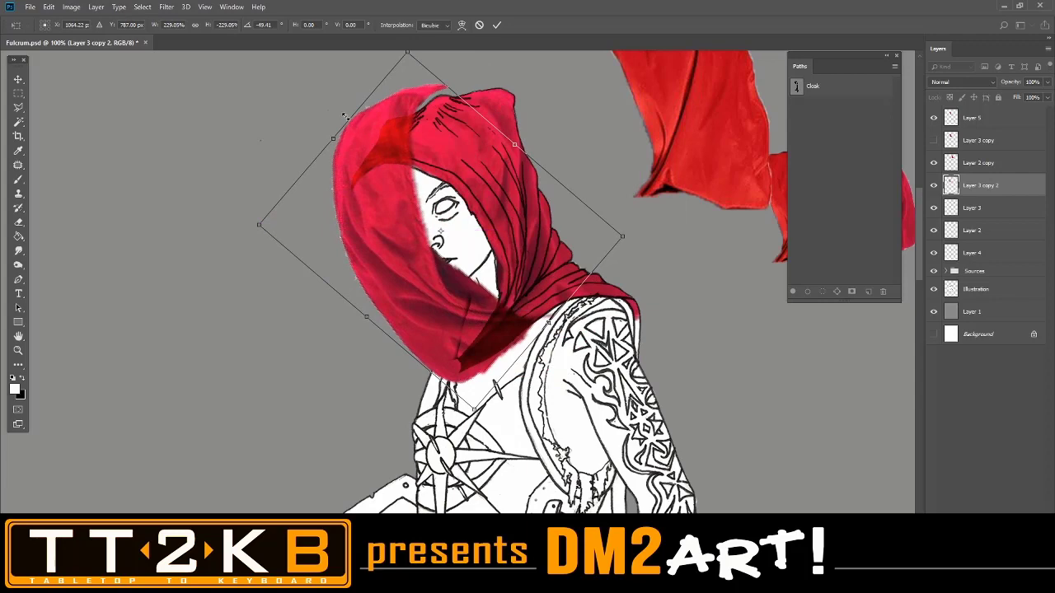
pyautogui.moveTo(342, 101); pyautogui.dragTo(412, 58)
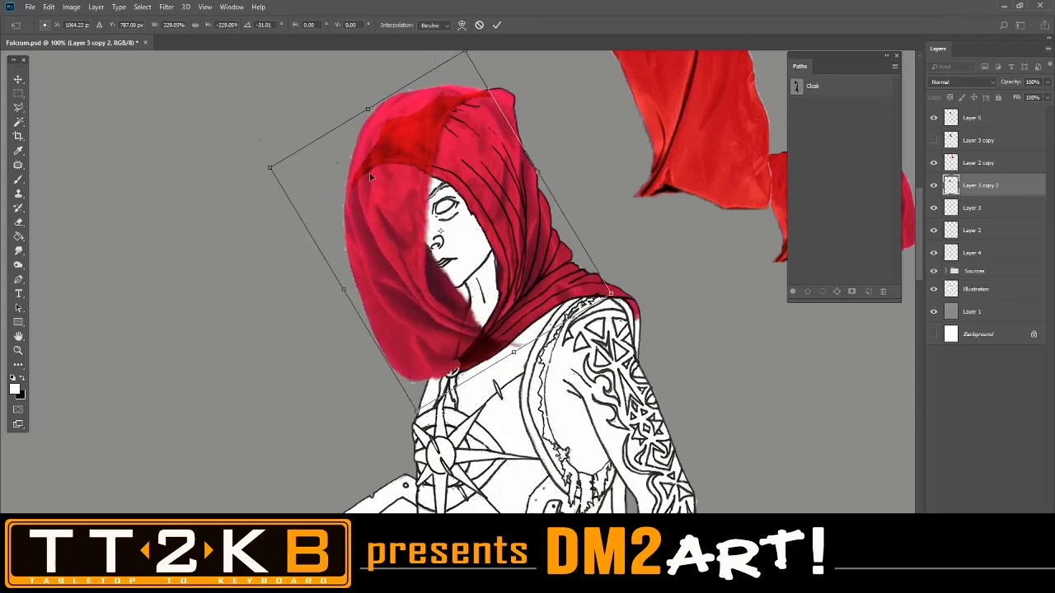
pyautogui.moveTo(321, 247); pyautogui.dragTo(371, 216)
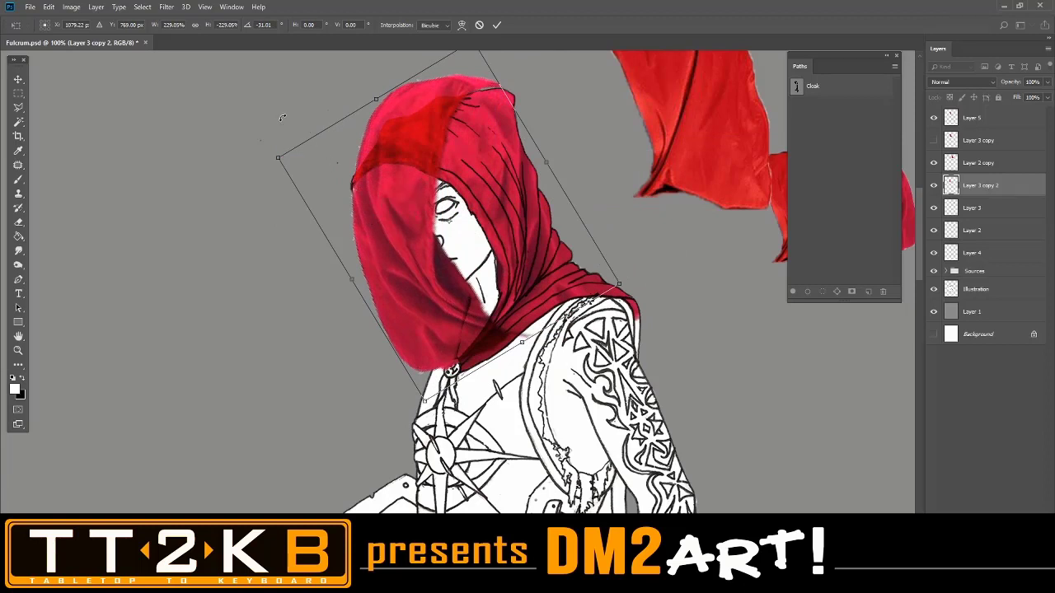
pyautogui.moveTo(281, 117); pyautogui.dragTo(243, 122)
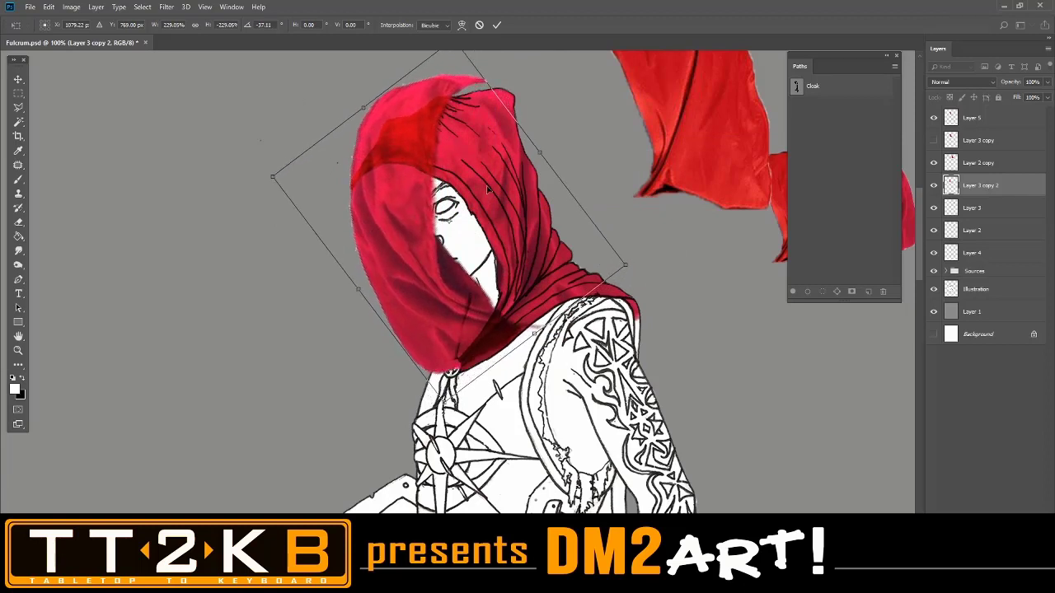
# Warp the piece so its folds curve around the hood's uncolored side, and set its layer's blend mode to Multiply.
pyautogui.rightClick(420, 244)
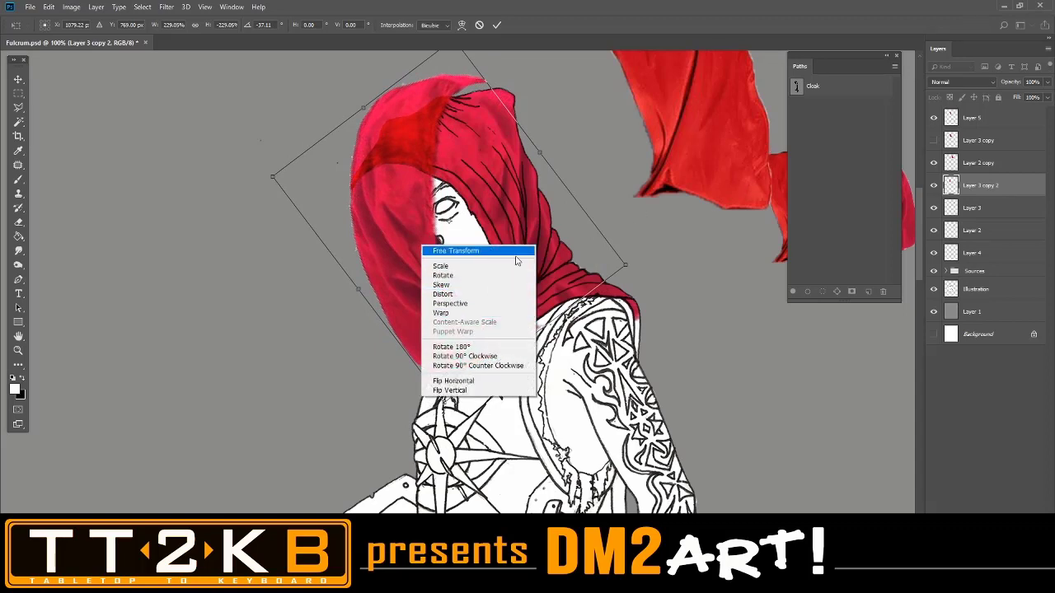
pyautogui.click(483, 312)
pyautogui.moveTo(446, 265); pyautogui.dragTo(499, 234)
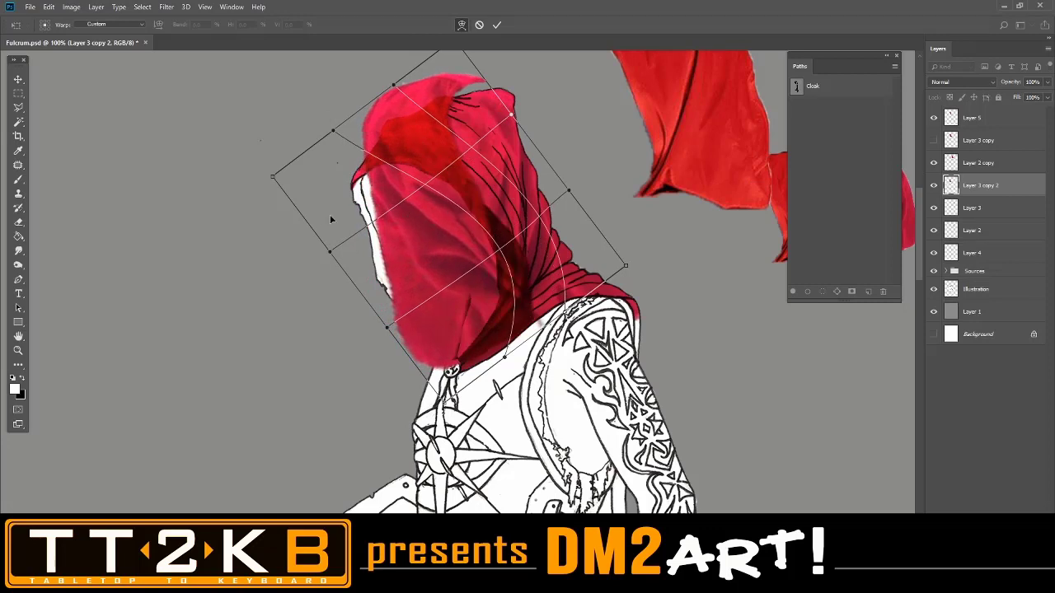
pyautogui.moveTo(331, 219); pyautogui.dragTo(294, 225)
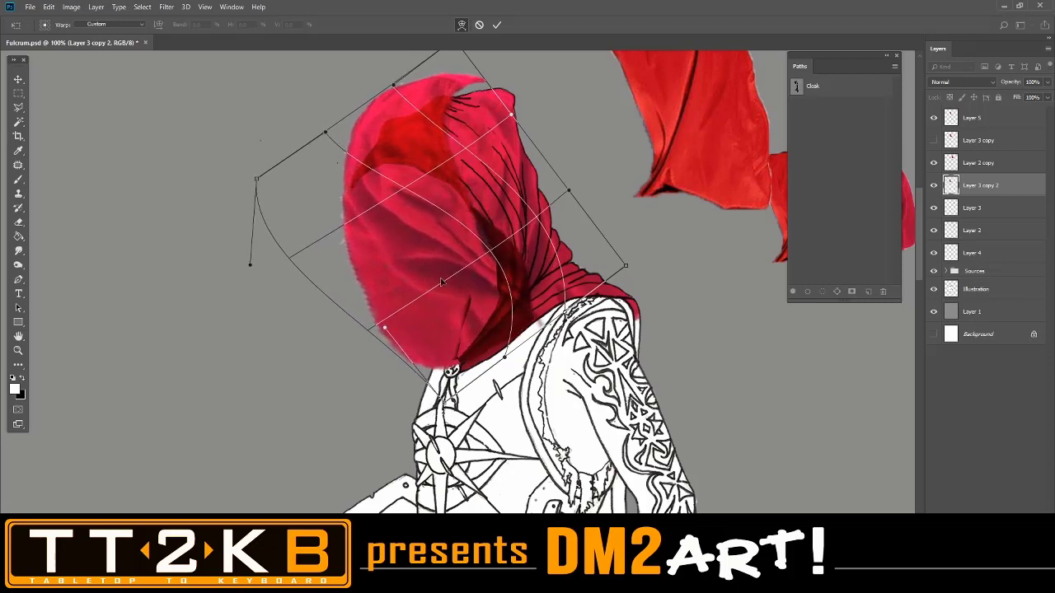
pyautogui.moveTo(478, 280); pyautogui.dragTo(432, 329)
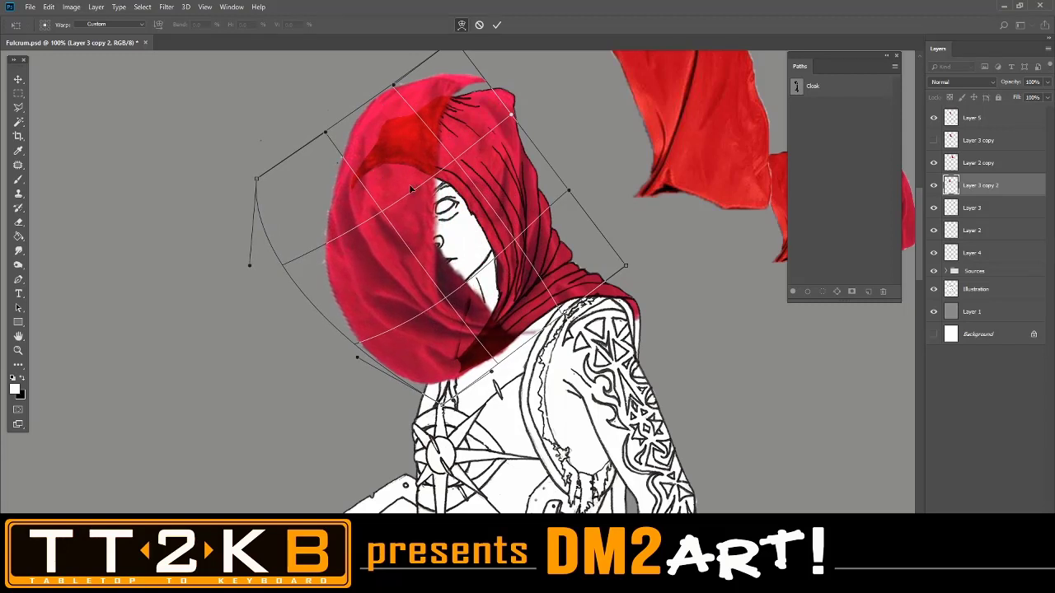
pyautogui.moveTo(411, 188); pyautogui.dragTo(456, 183)
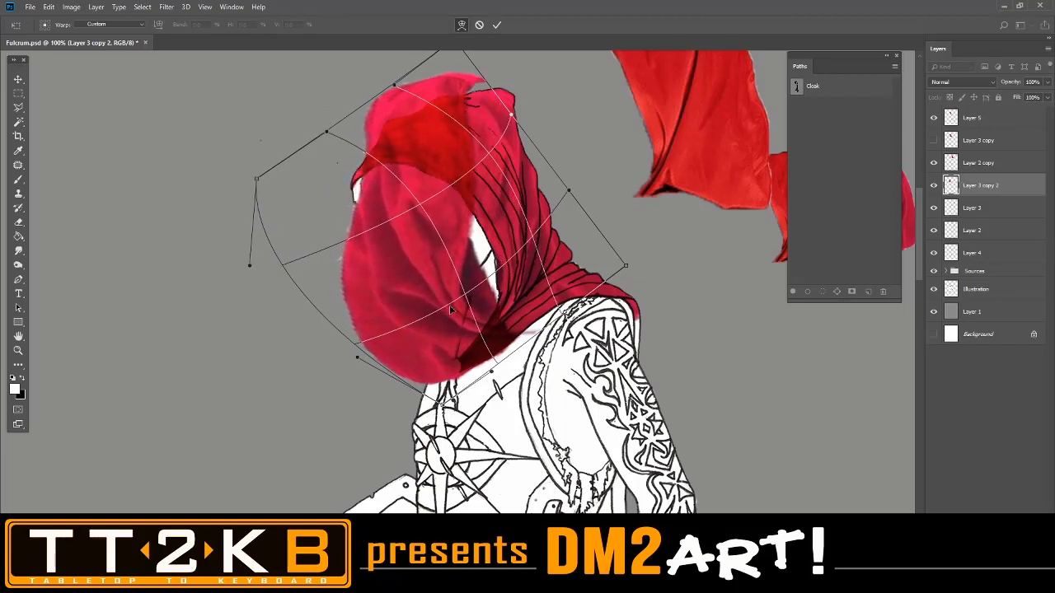
pyautogui.moveTo(451, 309); pyautogui.dragTo(473, 239)
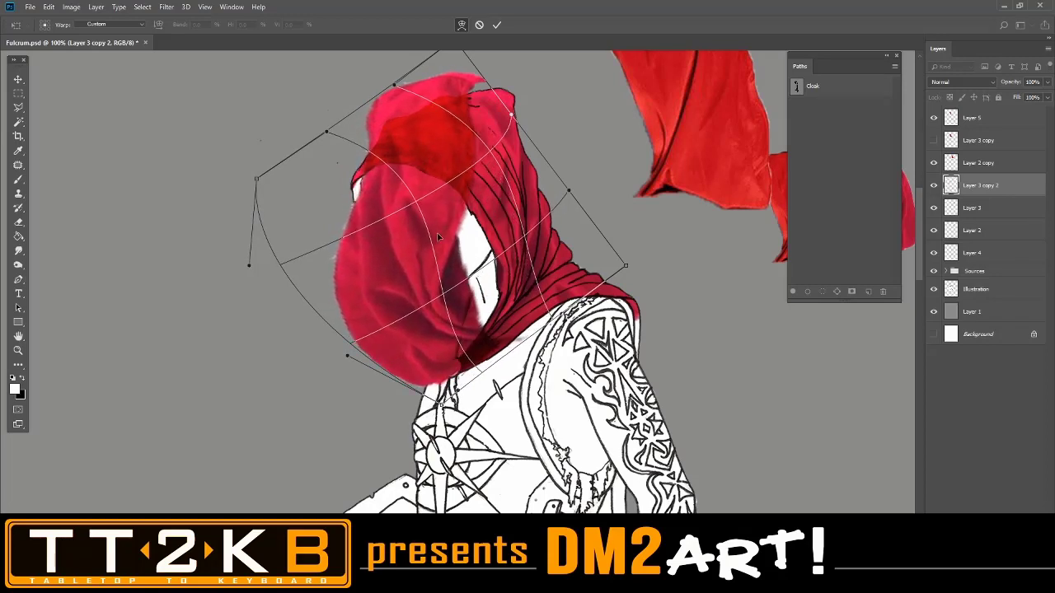
pyautogui.moveTo(327, 191); pyautogui.dragTo(304, 164)
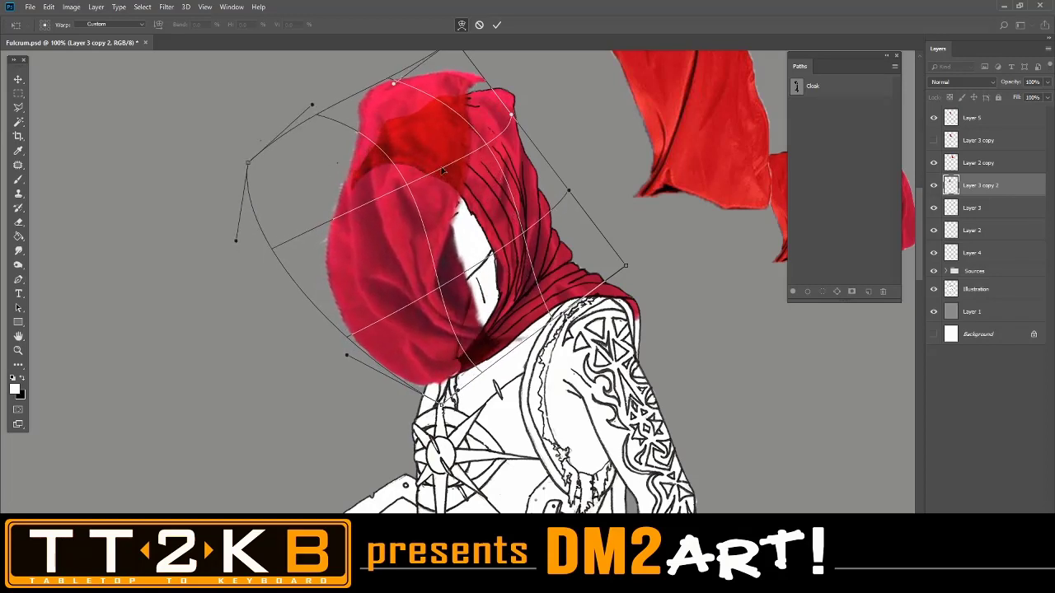
pyautogui.press('Return')
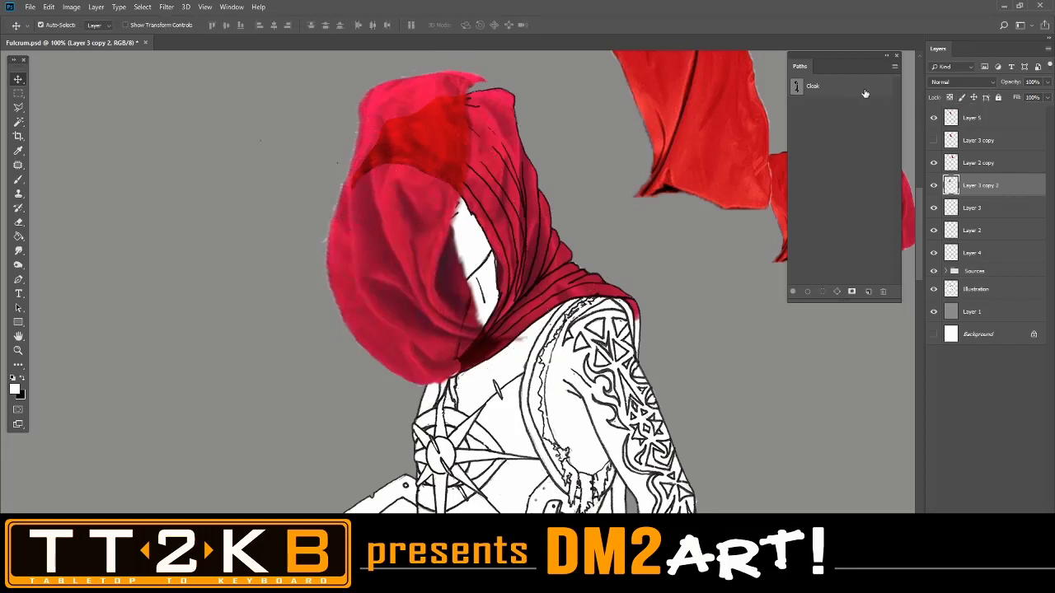
pyautogui.click(962, 82)
pyautogui.click(938, 126)
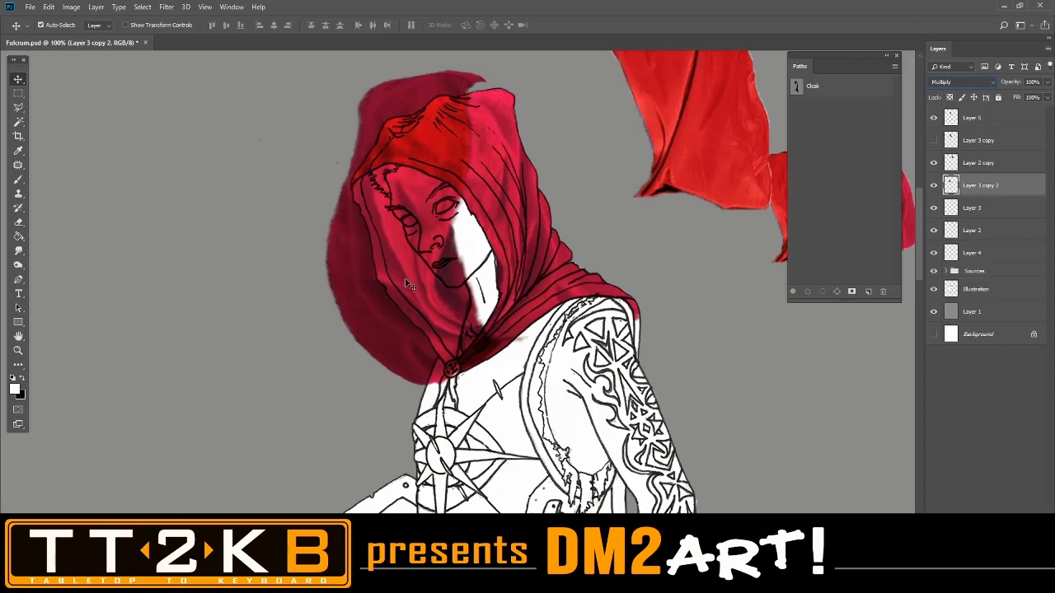
# Widen the multiplied piece to about 103% and warp its lower part inward toward the cloak clasp.
pyautogui.hotkey('ctrl', 't')
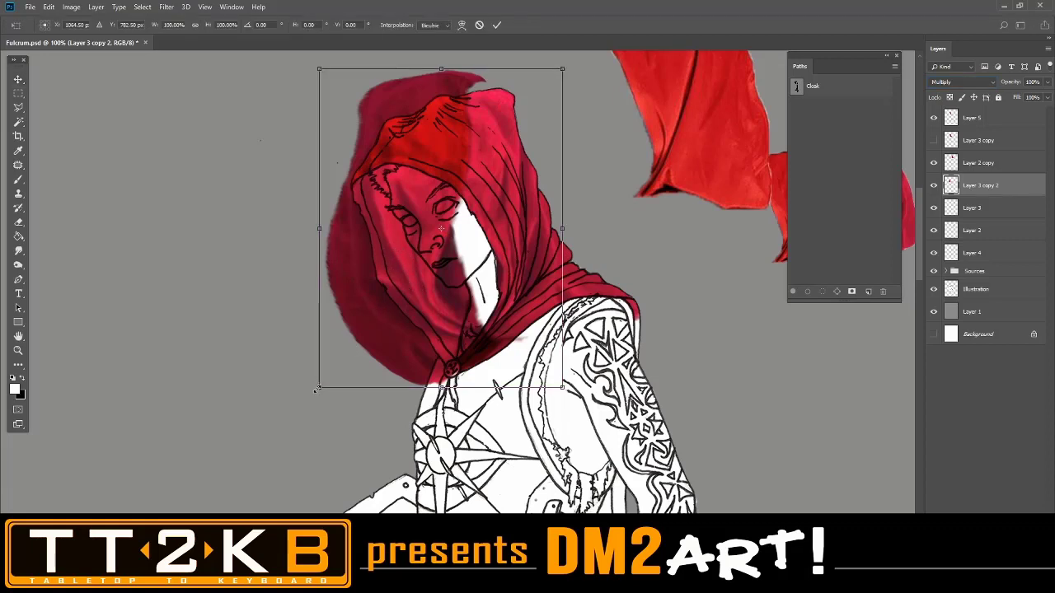
pyautogui.moveTo(317, 387)
pyautogui.mouseDown()
pyautogui.moveTo(333, 377)
pyautogui.moveTo(315, 381)
pyautogui.mouseUp()
pyautogui.rightClick(402, 312)
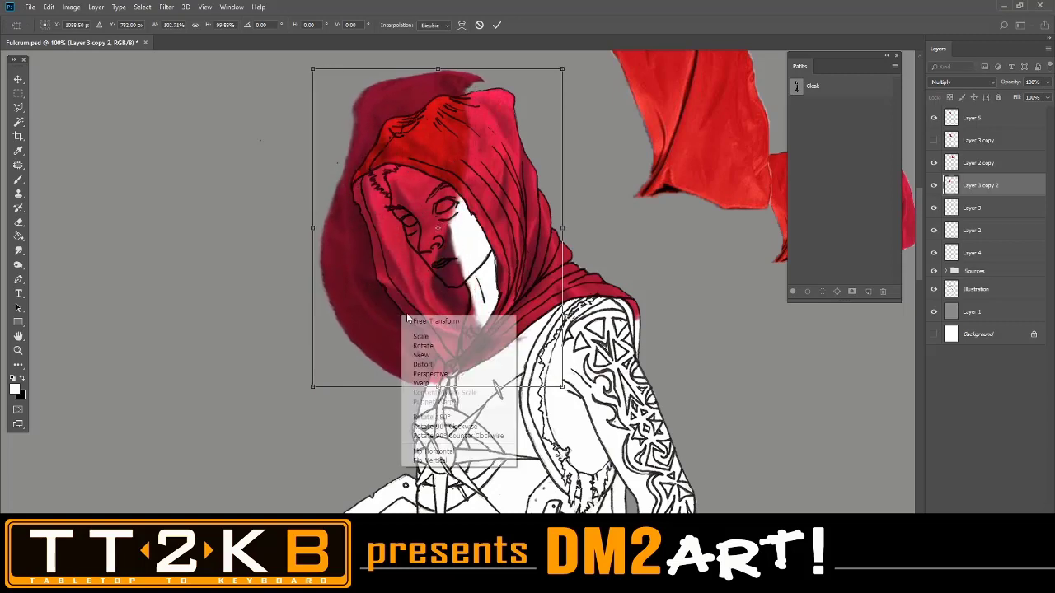
pyautogui.click(453, 381)
pyautogui.moveTo(352, 293); pyautogui.dragTo(368, 307)
pyautogui.moveTo(563, 388); pyautogui.dragTo(451, 368)
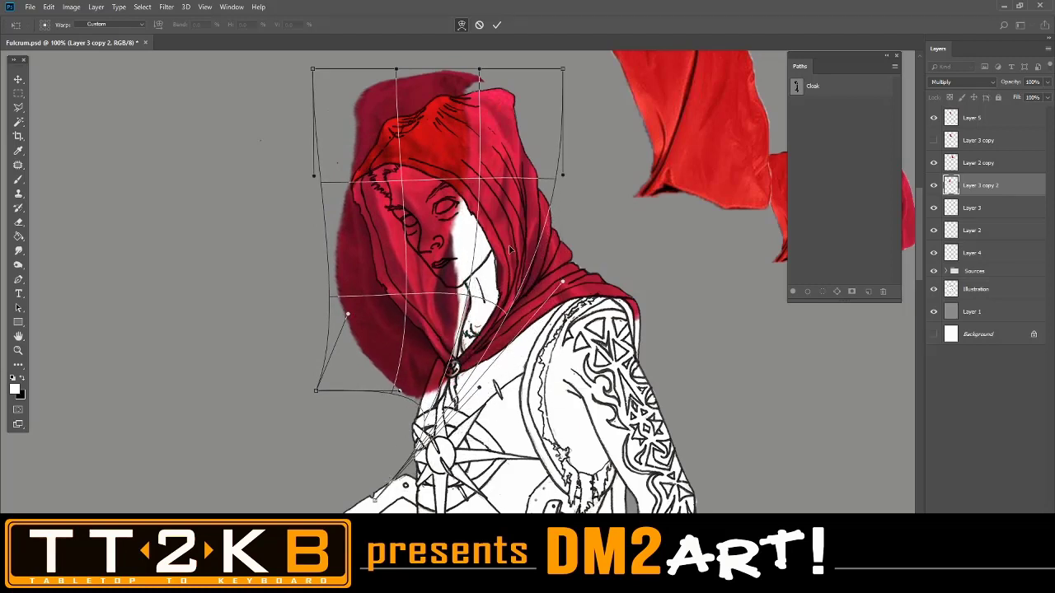
# Bulge the warp outward on the shoulder side, shift its upper edge up and away, and stretch its lower edge down past the clasp.
pyautogui.moveTo(563, 282); pyautogui.dragTo(628, 312)
pyautogui.moveTo(562, 176); pyautogui.dragTo(635, 187)
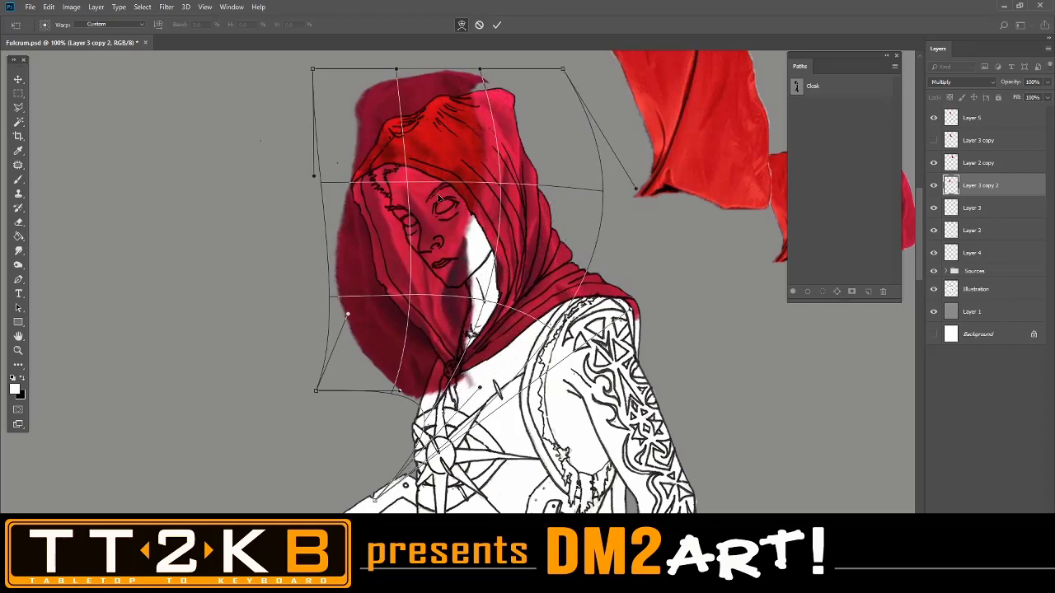
pyautogui.moveTo(520, 90); pyautogui.dragTo(468, 70)
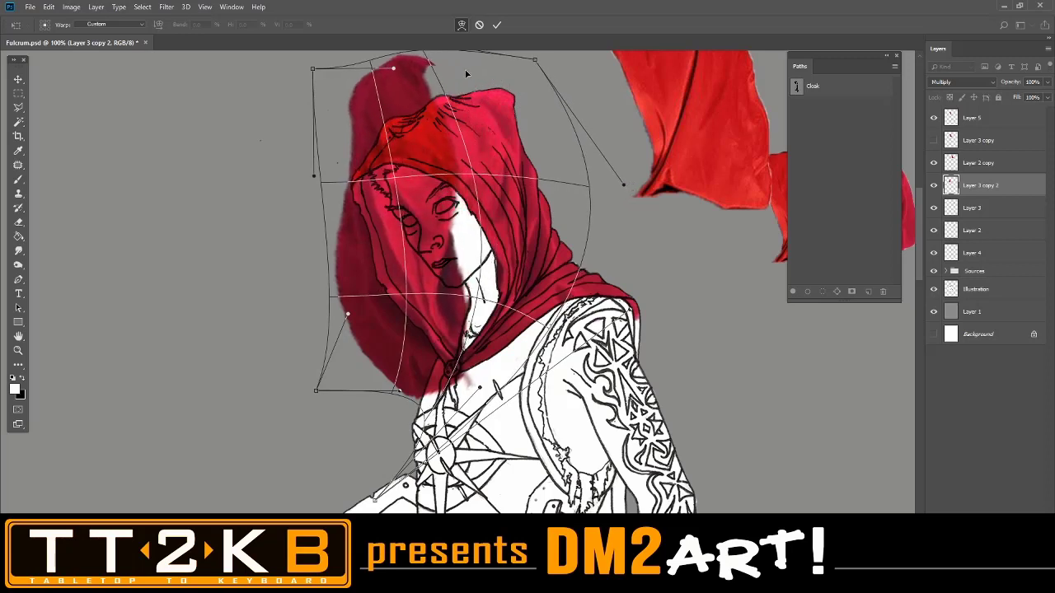
pyautogui.moveTo(477, 300); pyautogui.dragTo(491, 300)
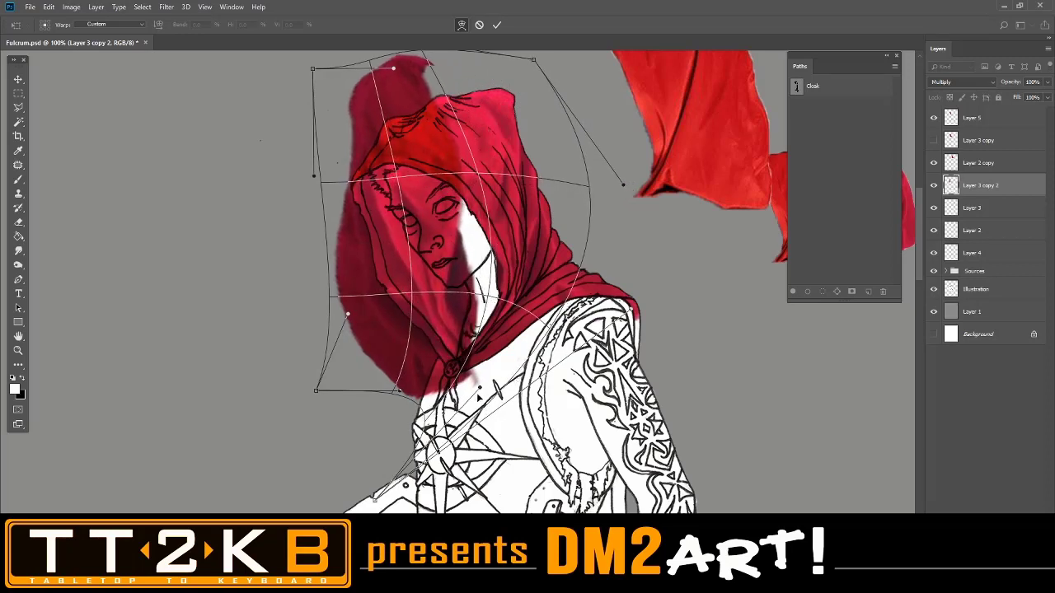
pyautogui.moveTo(402, 393); pyautogui.dragTo(357, 413)
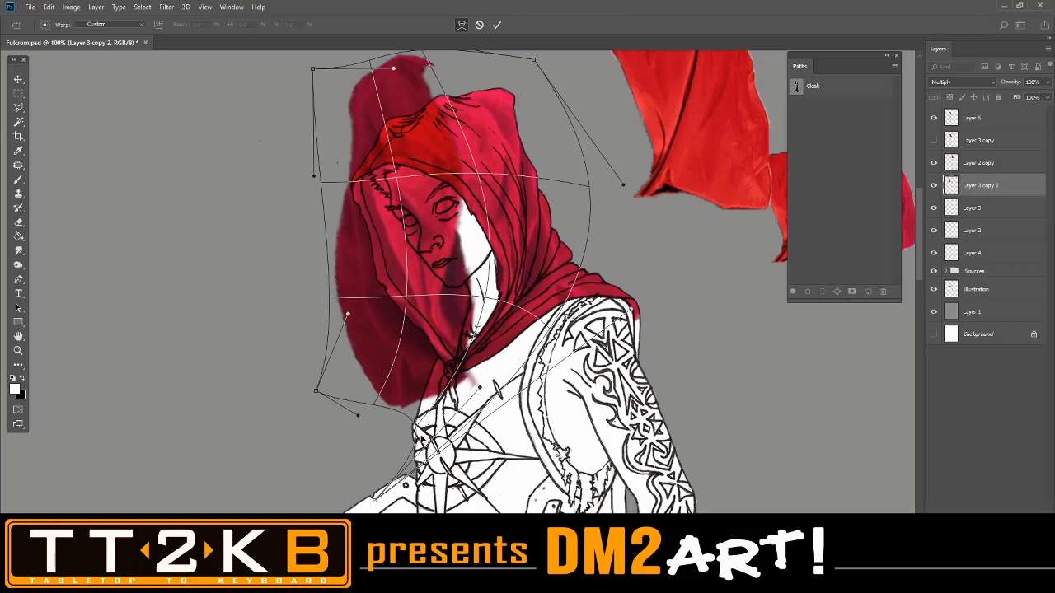
pyautogui.moveTo(415, 430); pyautogui.dragTo(410, 432)
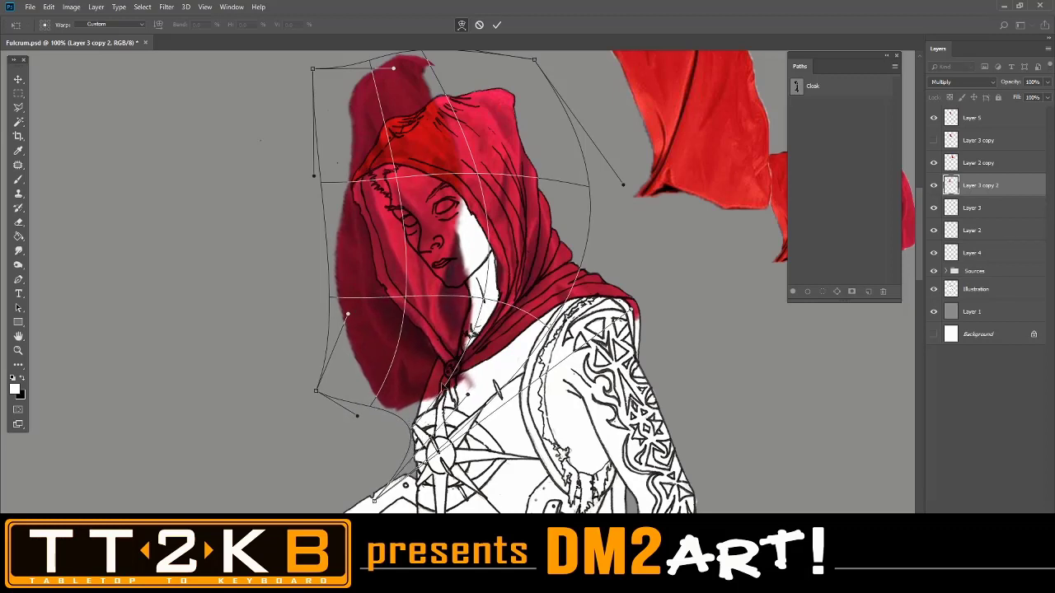
pyautogui.moveTo(459, 354); pyautogui.dragTo(459, 357)
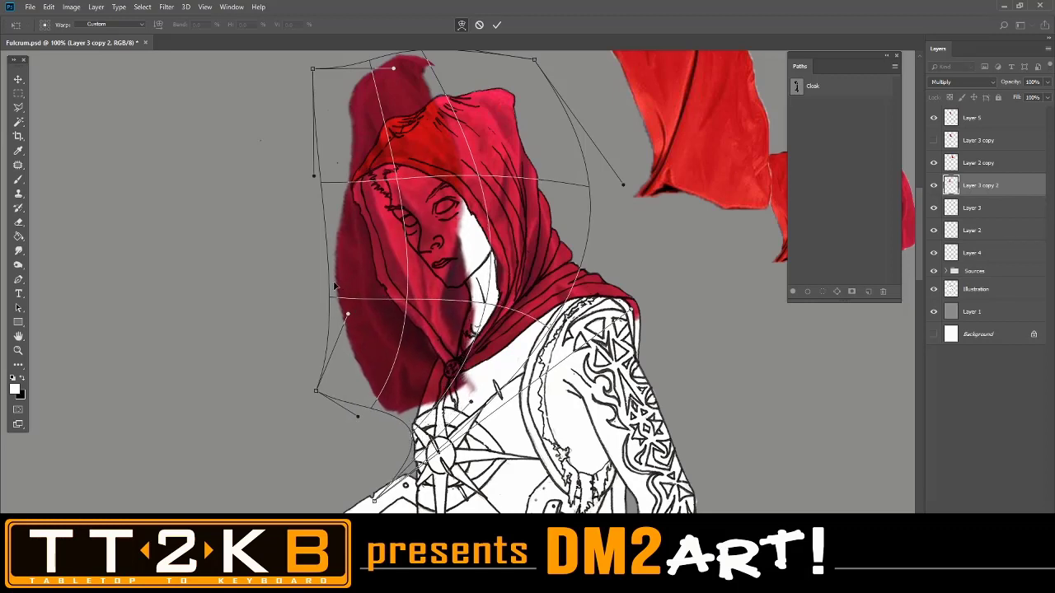
# Tighten the warp on the multiplied piece so its upper edge follows the hood's contour and its side bulges outward, and apply it.
pyautogui.moveTo(334, 285)
pyautogui.mouseDown()
pyautogui.moveTo(285, 262)
pyautogui.moveTo(330, 273)
pyautogui.mouseUp()
pyautogui.moveTo(349, 78); pyautogui.dragTo(360, 120)
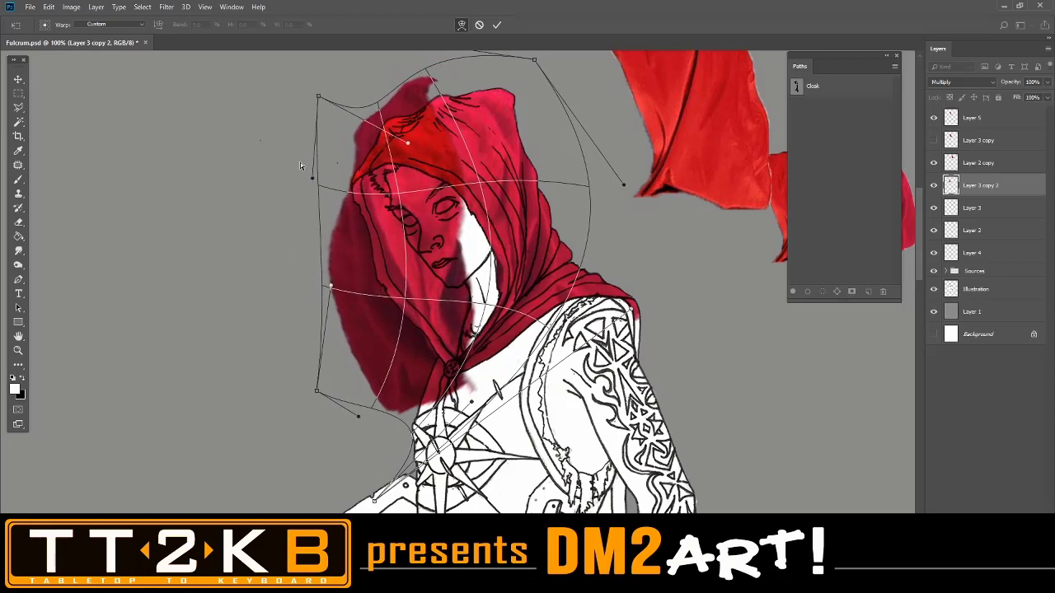
pyautogui.moveTo(314, 179); pyautogui.dragTo(279, 191)
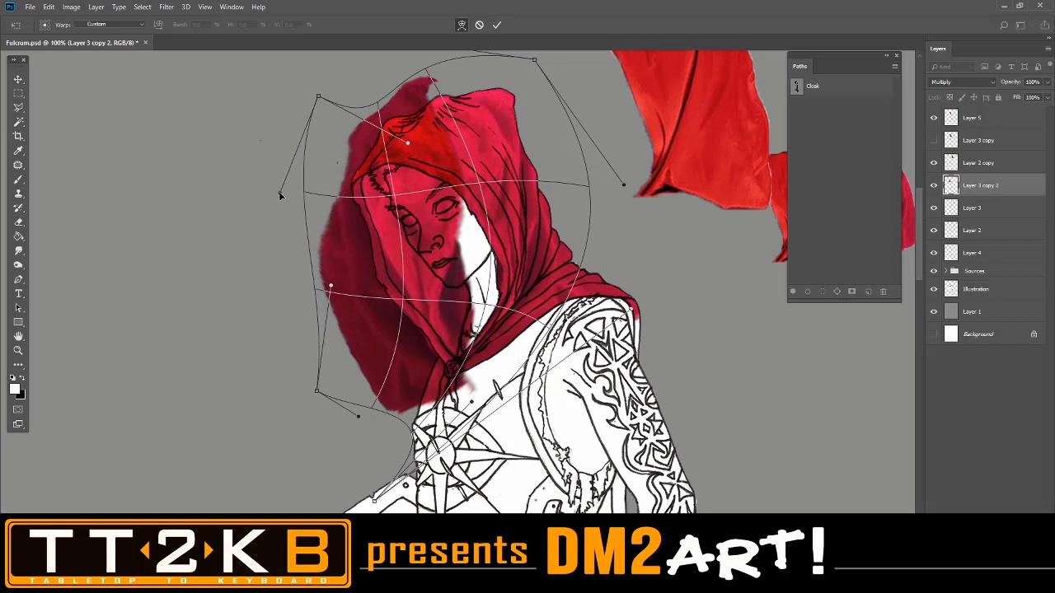
pyautogui.moveTo(318, 97); pyautogui.dragTo(345, 90)
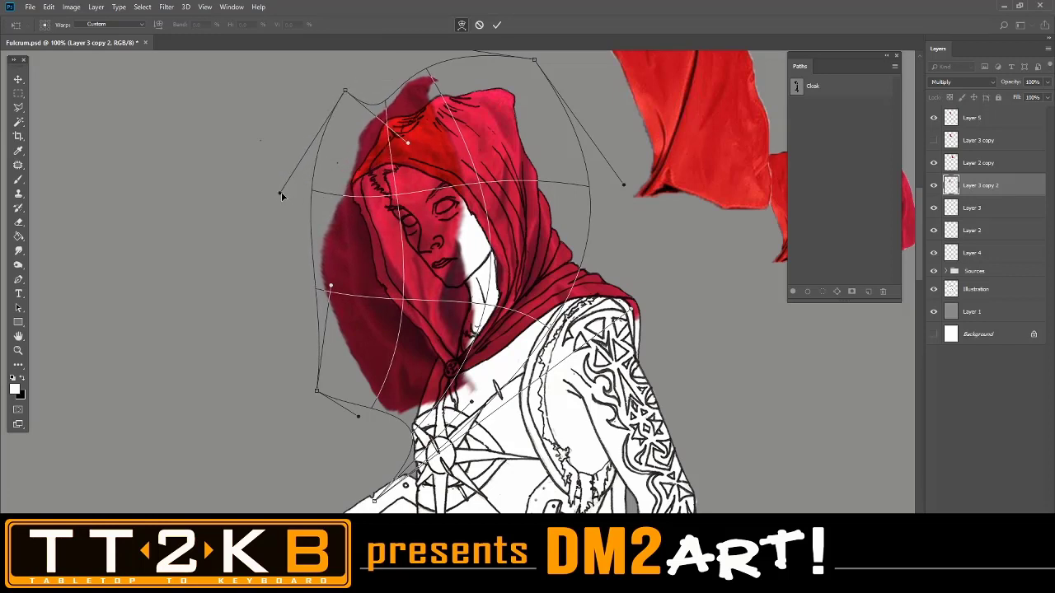
pyautogui.moveTo(280, 193); pyautogui.dragTo(275, 180)
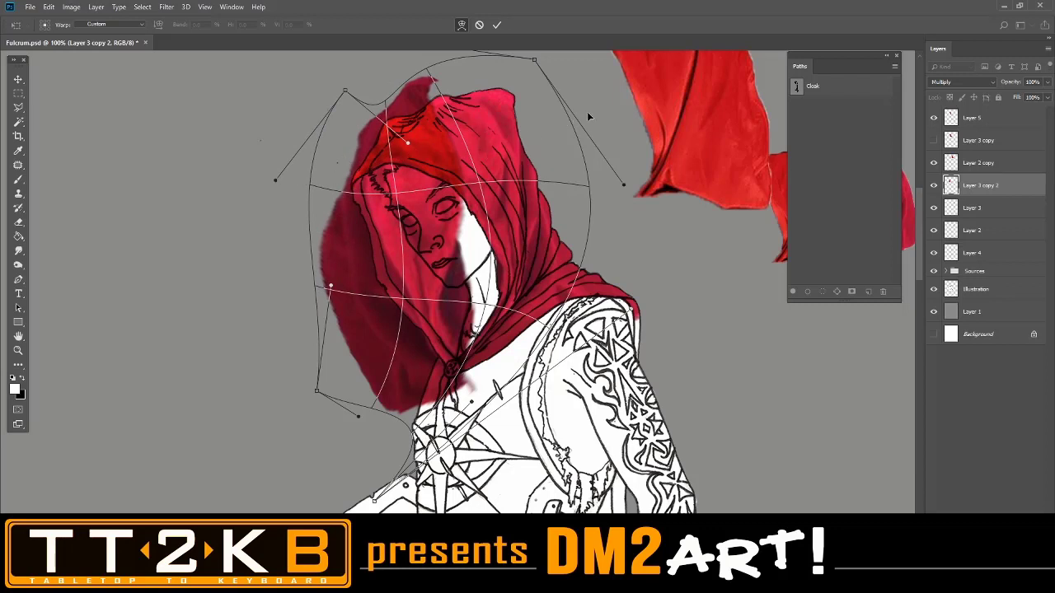
pyautogui.moveTo(443, 133); pyautogui.dragTo(457, 147)
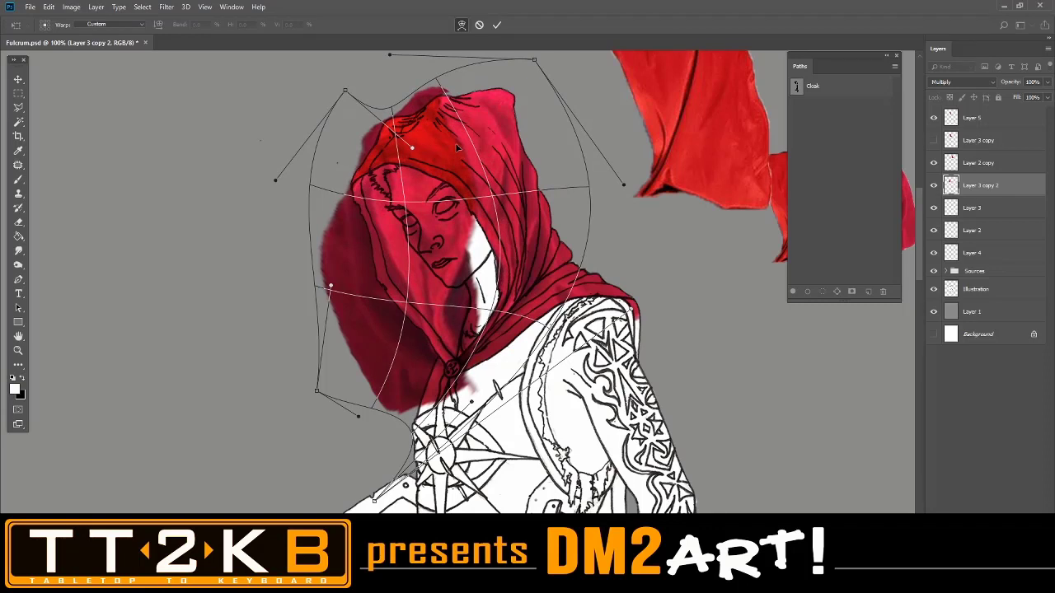
pyautogui.press('Return')
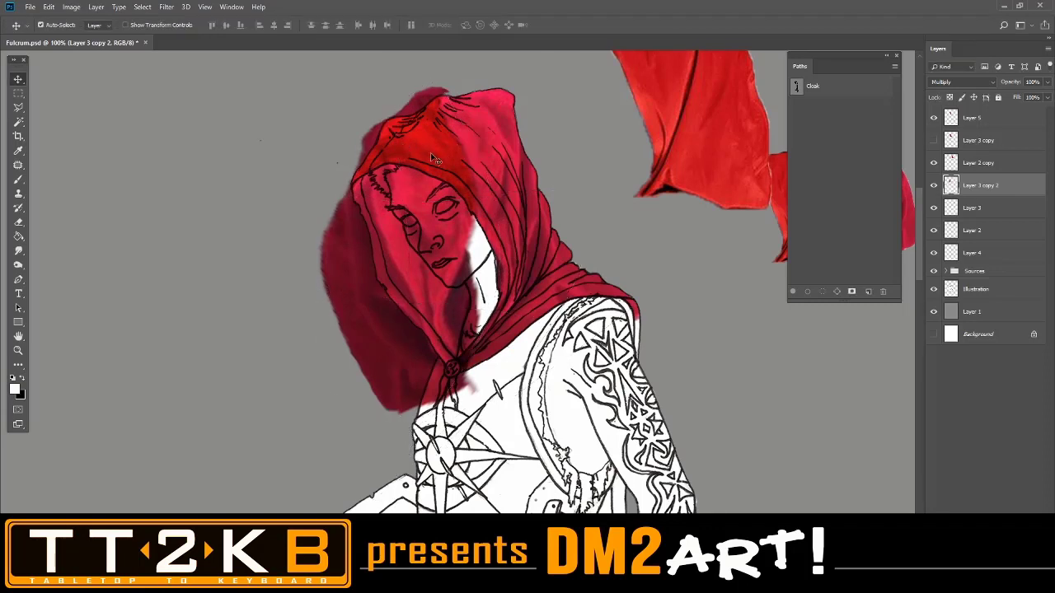
# Turn the saved Cloak path into a new anti-aliased selection with a feather radius of 0 pixels.
pyautogui.hotkey('ctrl', '+')
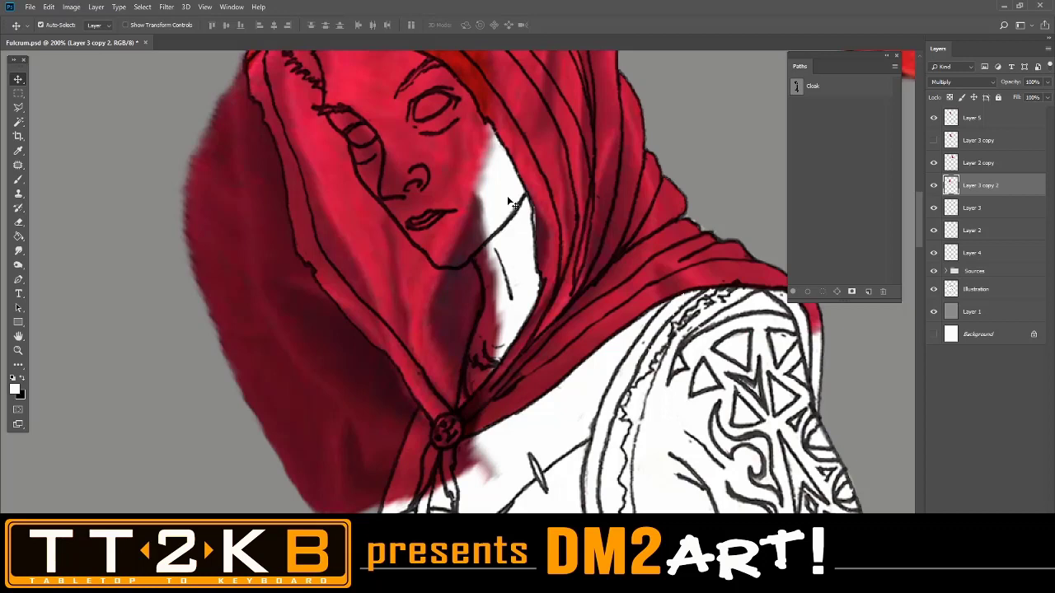
pyautogui.scroll(3, 508, 201)
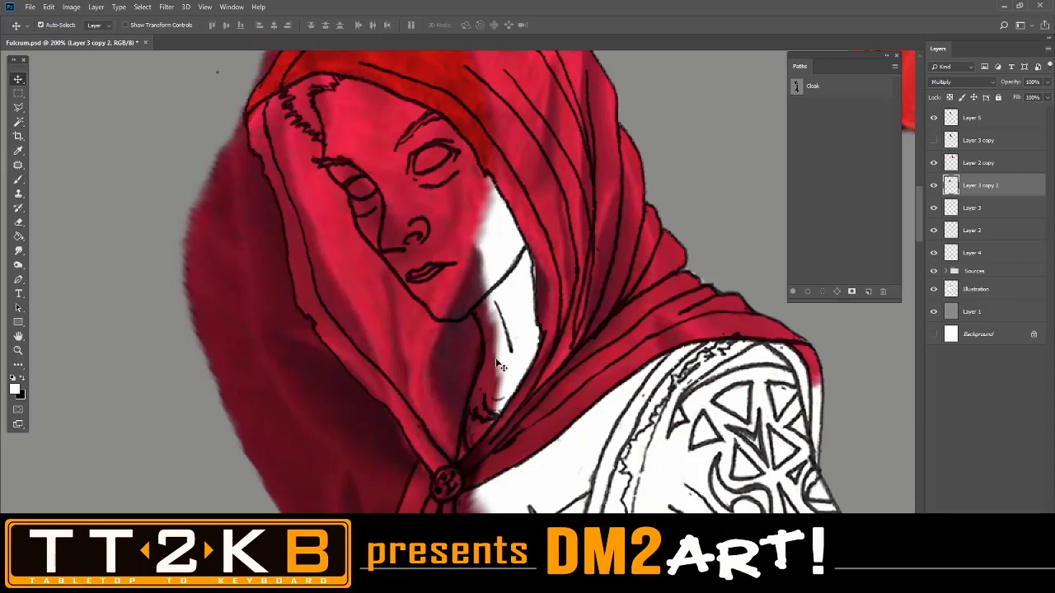
pyautogui.scroll(2, 511, 361)
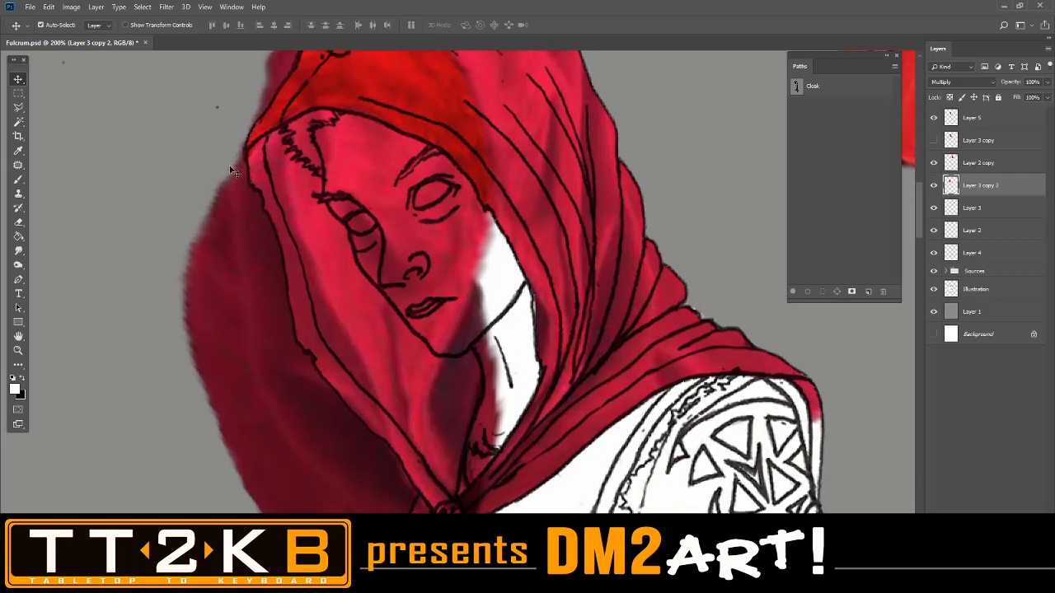
pyautogui.click(814, 87)
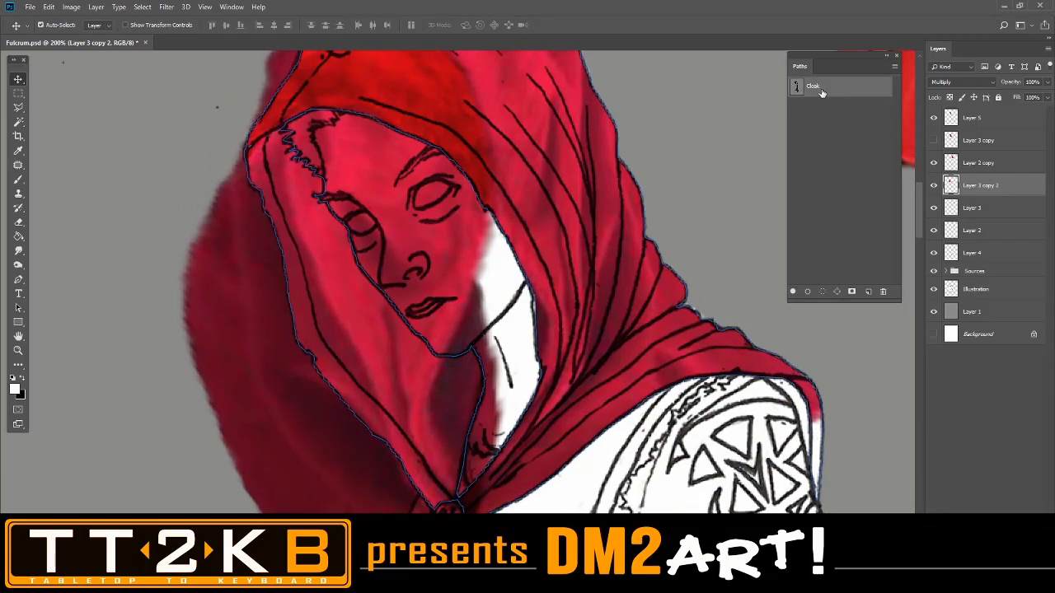
pyautogui.rightClick(822, 89)
pyautogui.click(857, 121)
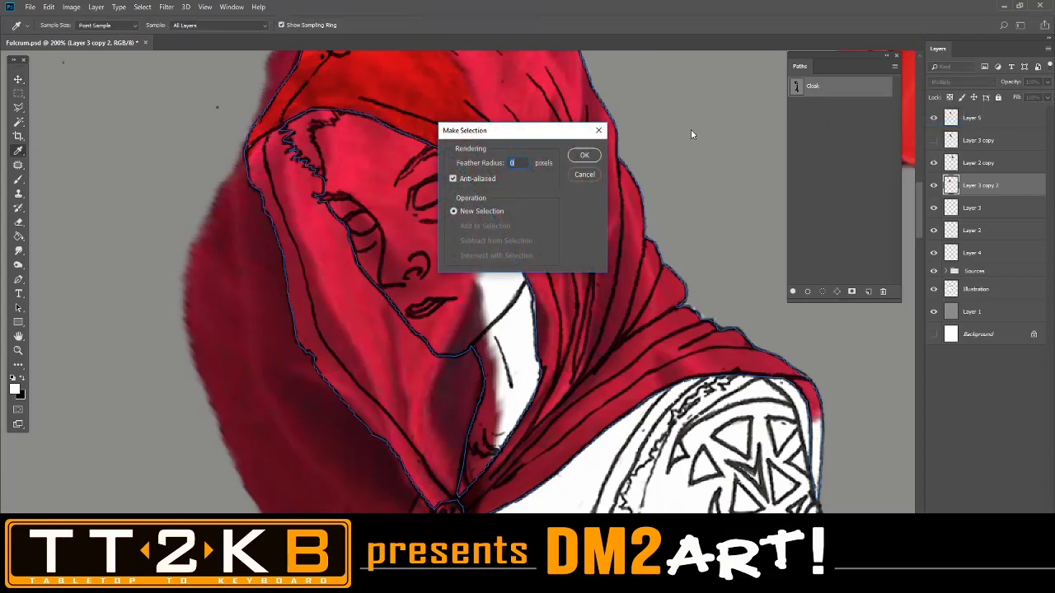
pyautogui.click(584, 154)
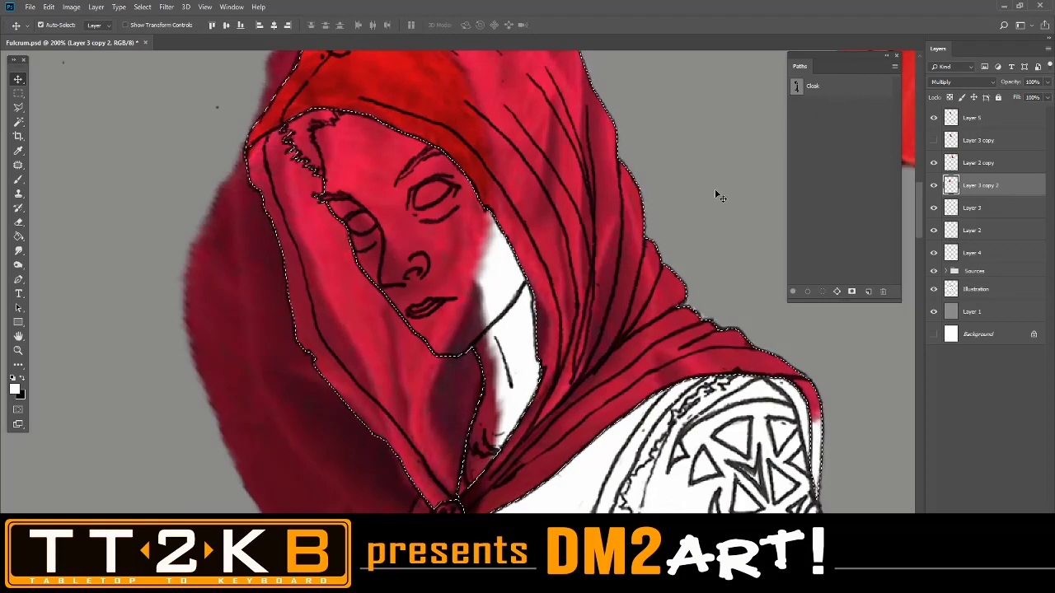
# Subtract the hood's top, far side and shoulder from the selection with the Polygonal Lasso, keeping only the inner hood section beside the face.
pyautogui.click(18, 107)
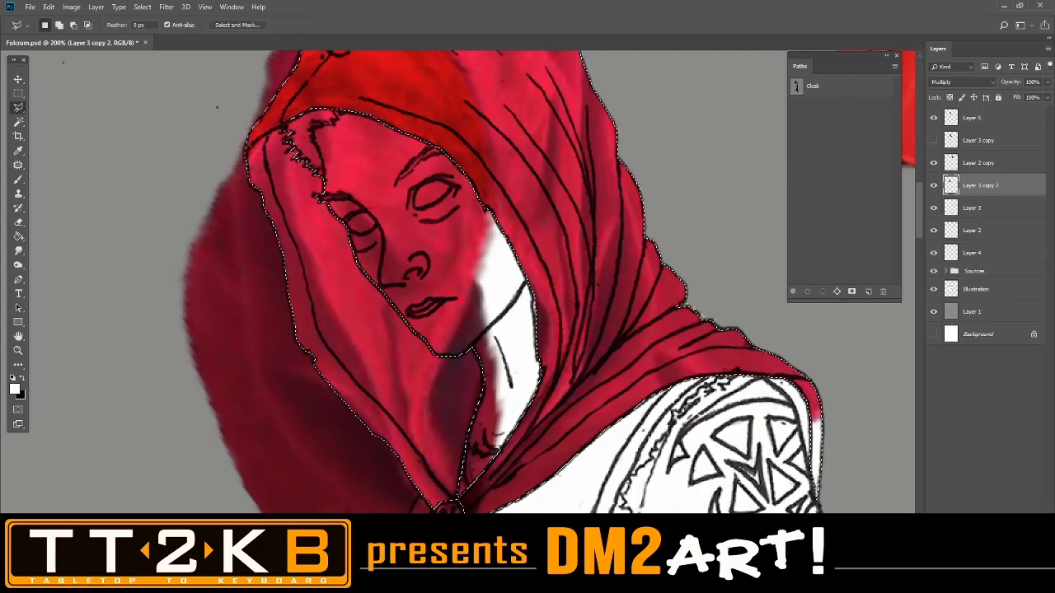
pyautogui.click(457, 498)
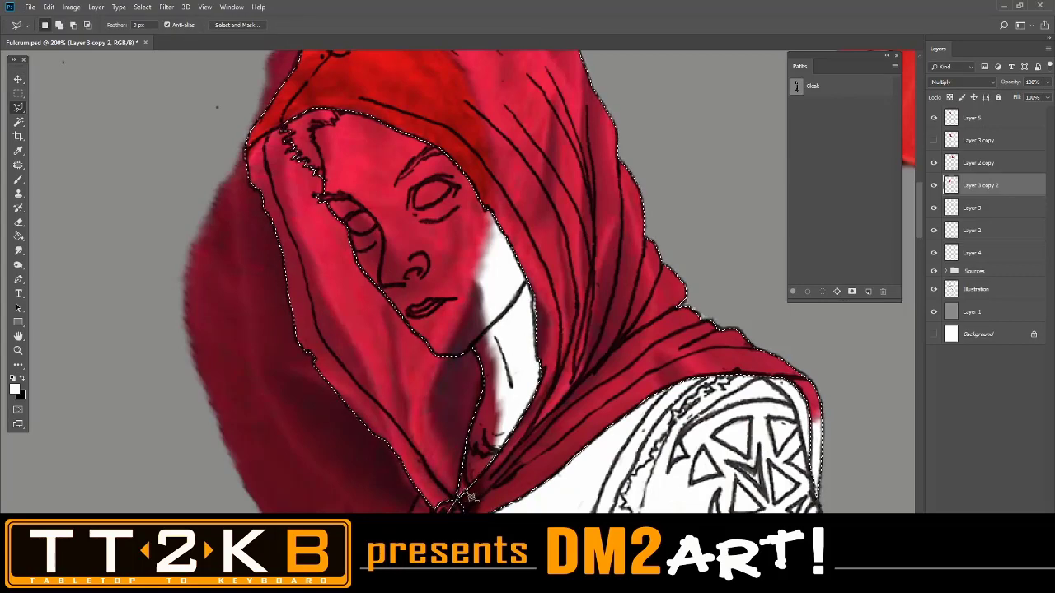
pyautogui.click(512, 371)
pyautogui.click(476, 265)
pyautogui.click(362, 139)
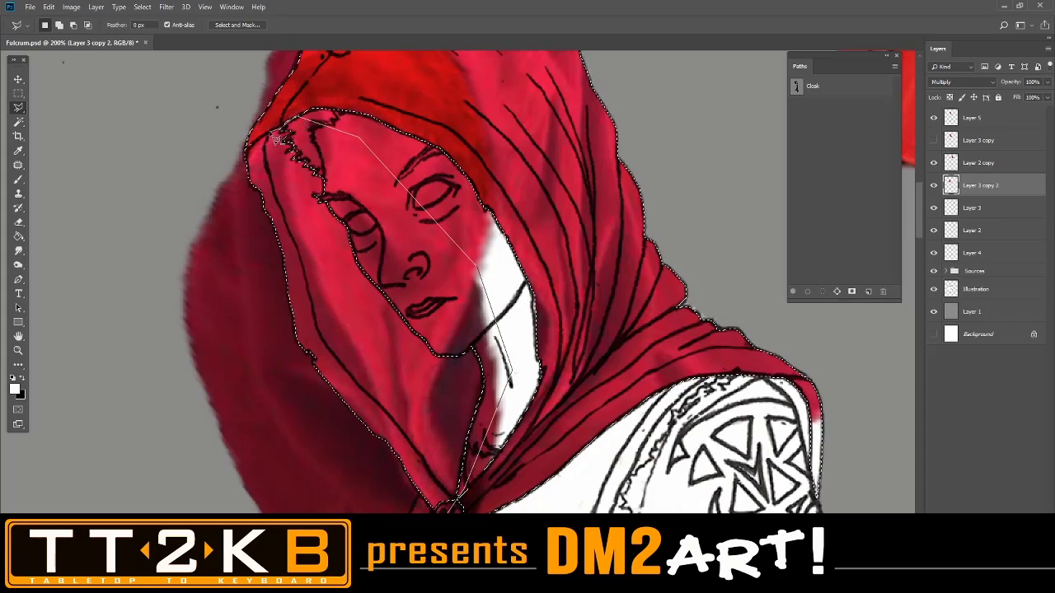
pyautogui.click(229, 171)
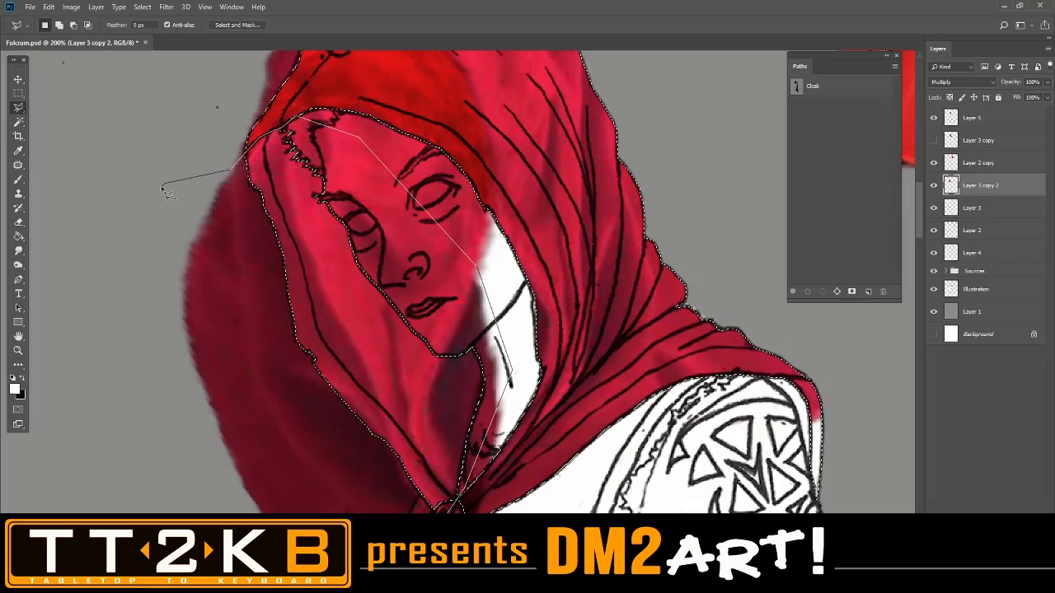
pyautogui.scroll(-4, 160, 185)
pyautogui.click(177, 81)
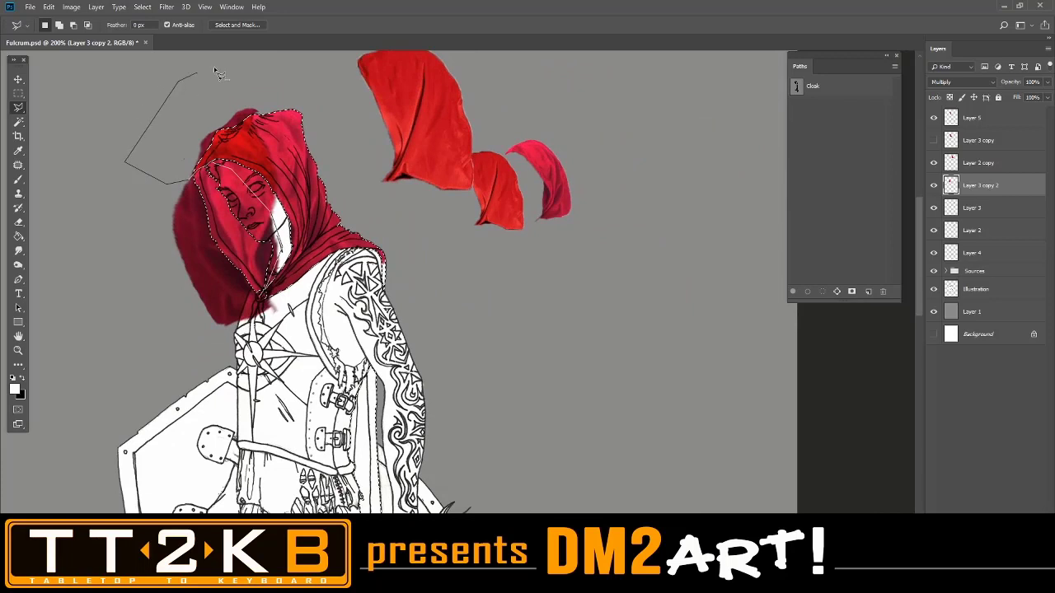
pyautogui.click(266, 59)
pyautogui.click(344, 117)
pyautogui.click(412, 270)
pyautogui.click(391, 348)
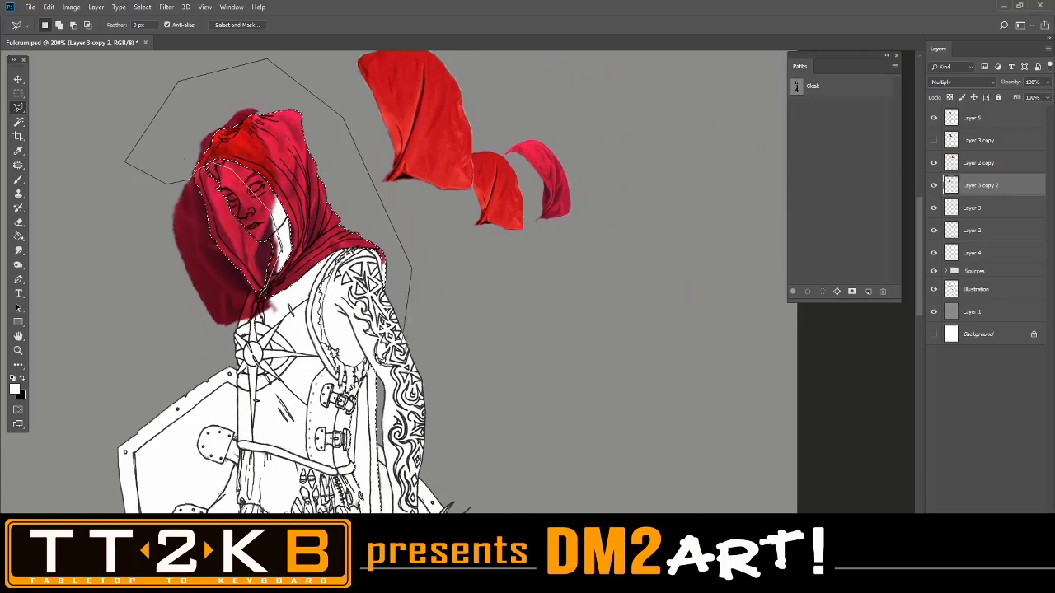
pyautogui.click(239, 363)
pyautogui.click(160, 357)
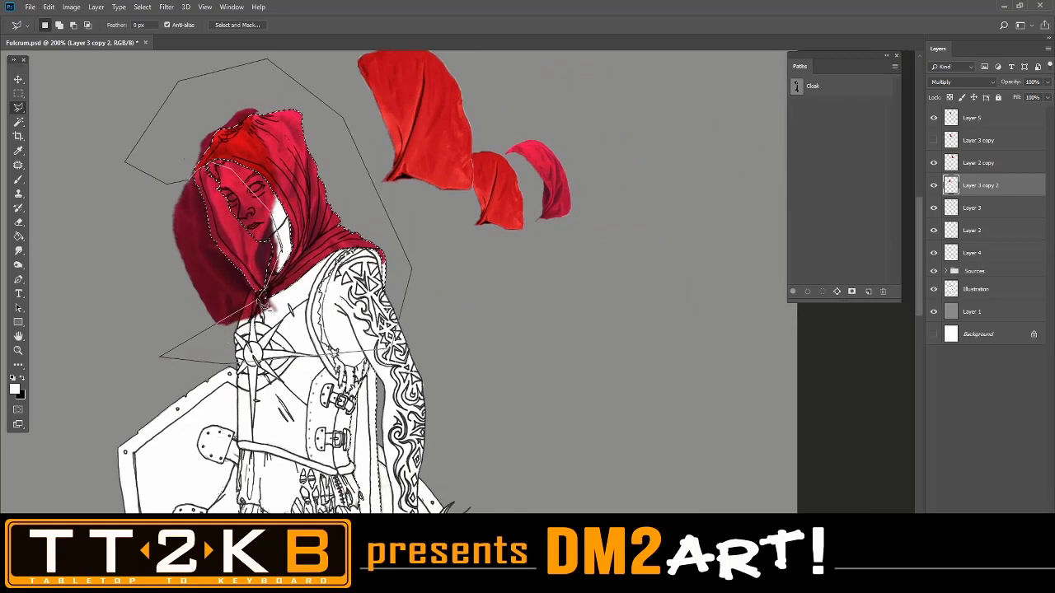
pyautogui.click(261, 306)
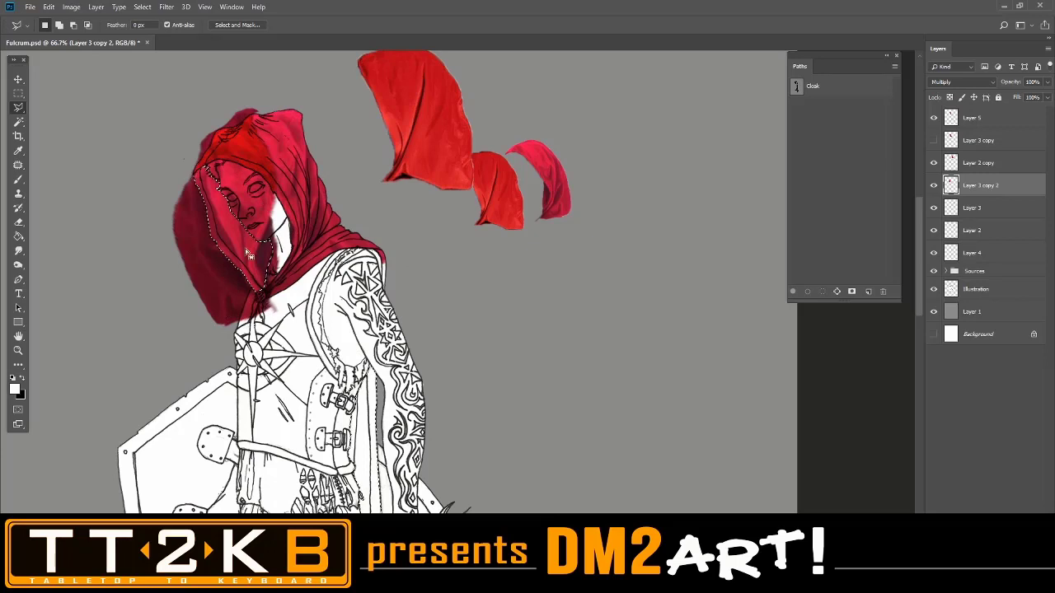
# Check the Layer 3 copy 2 piece against the selection and copy its selected hood section to a new layer.
pyautogui.click(934, 185)
pyautogui.click(933, 185)
pyautogui.click(934, 186)
pyautogui.click(934, 186)
pyautogui.hotkey('ctrl', '+')
pyautogui.moveTo(629, 276); pyautogui.dragTo(828, 312)
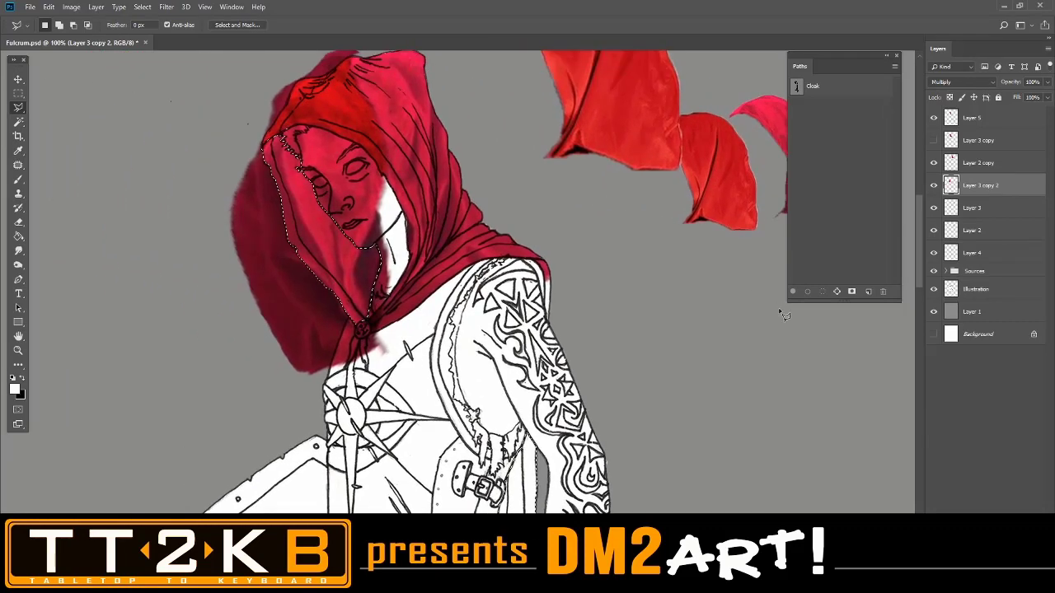
pyautogui.rightClick(345, 270)
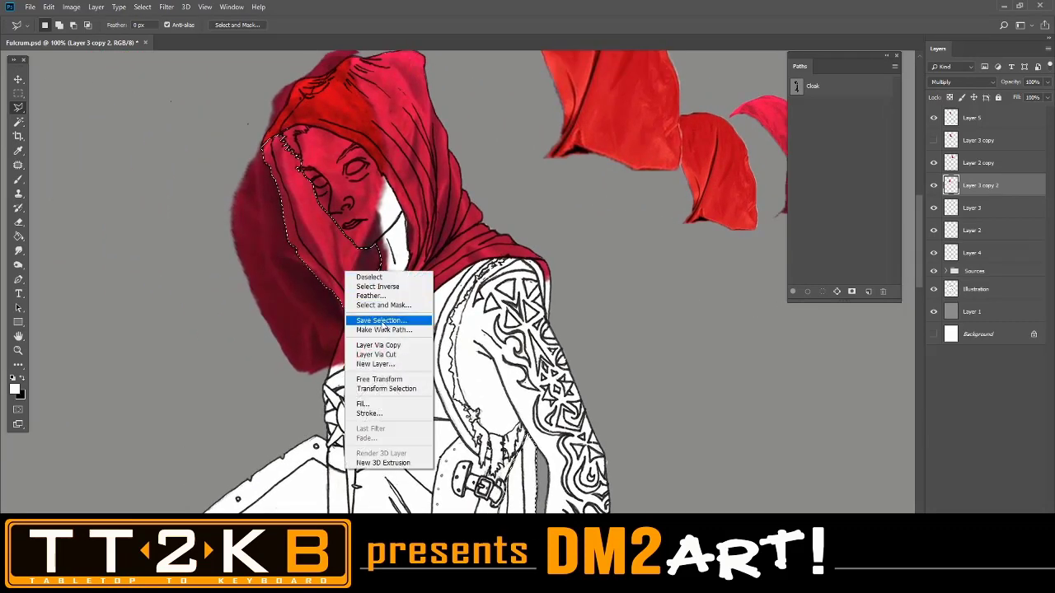
pyautogui.click(389, 346)
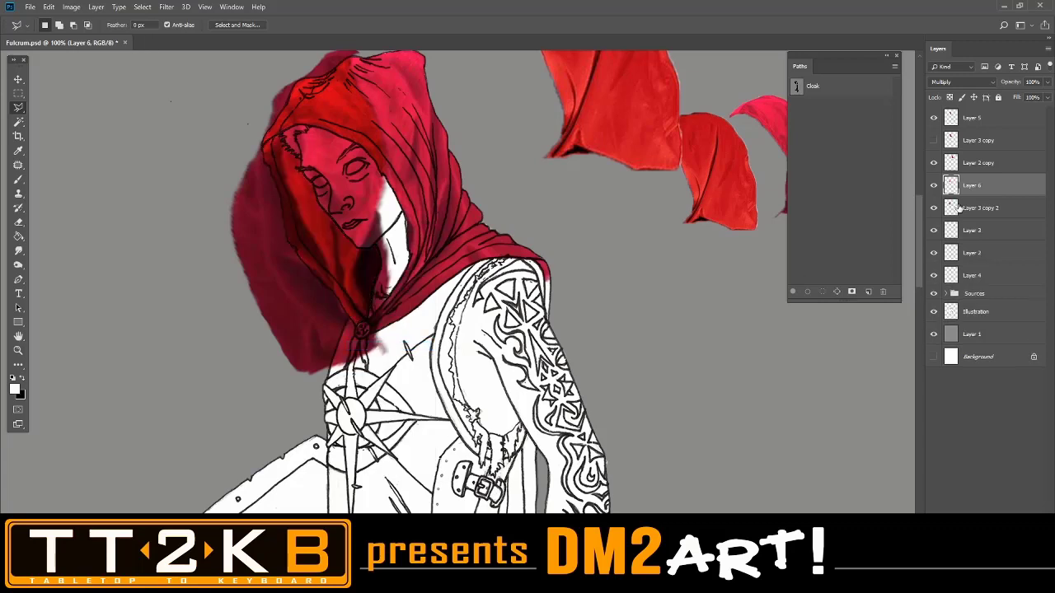
# Hide the untrimmed Layer 3 copy 2 and delete it.
pyautogui.click(933, 209)
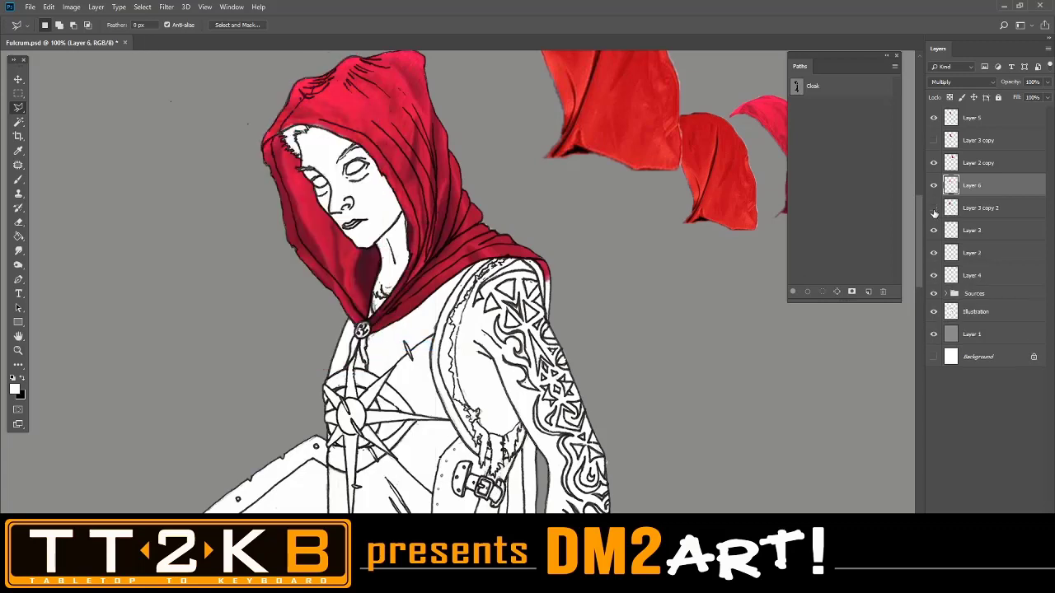
pyautogui.click(985, 211)
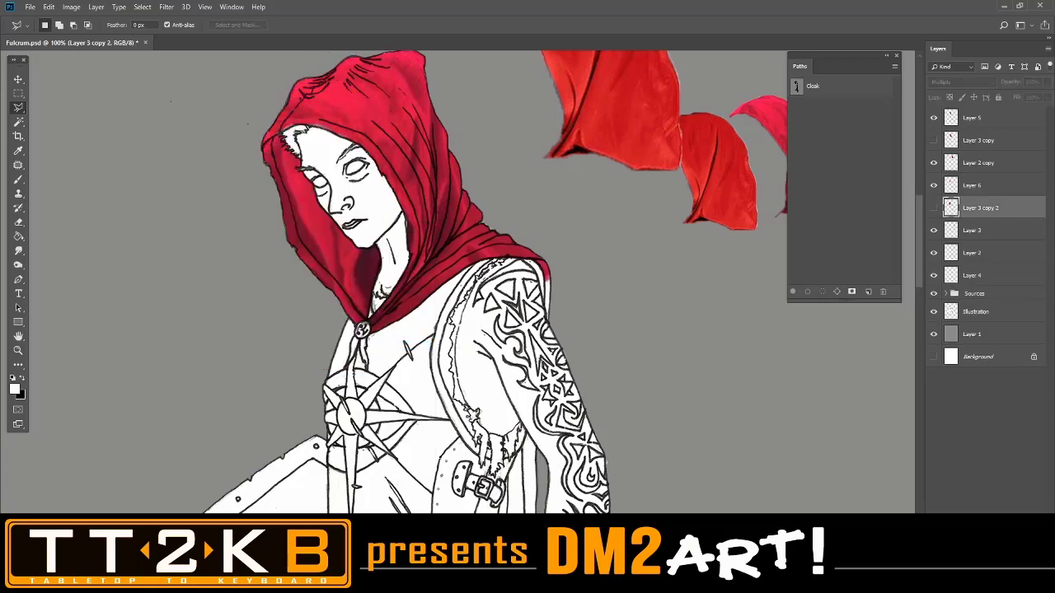
pyautogui.press('Delete')
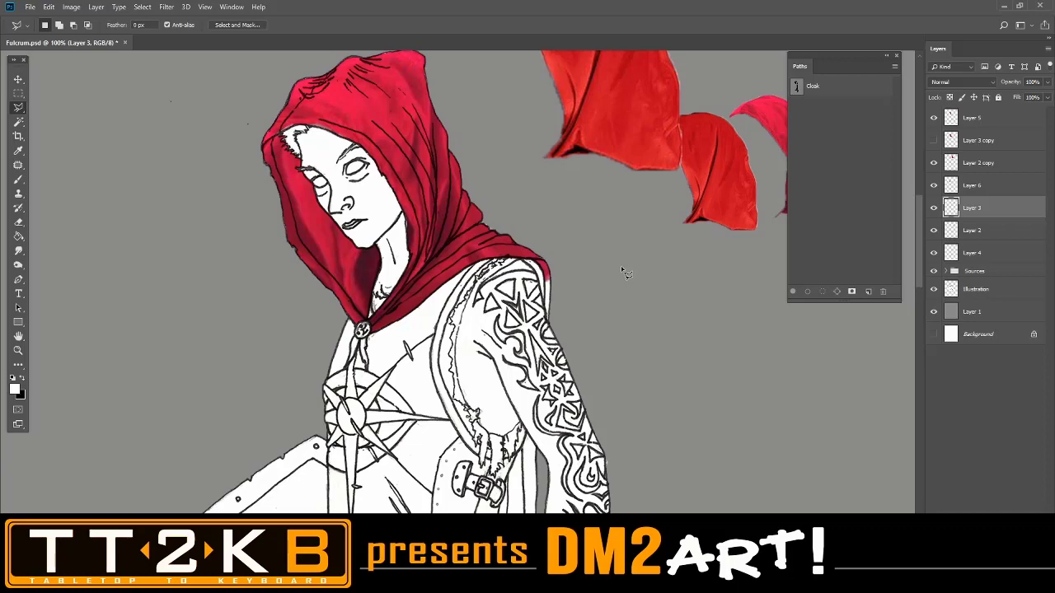
# Examine the colored hood up close, including the face opening, the clasp and the cloak's edge at the shoulder.
pyautogui.hotkey('ctrl', '+')
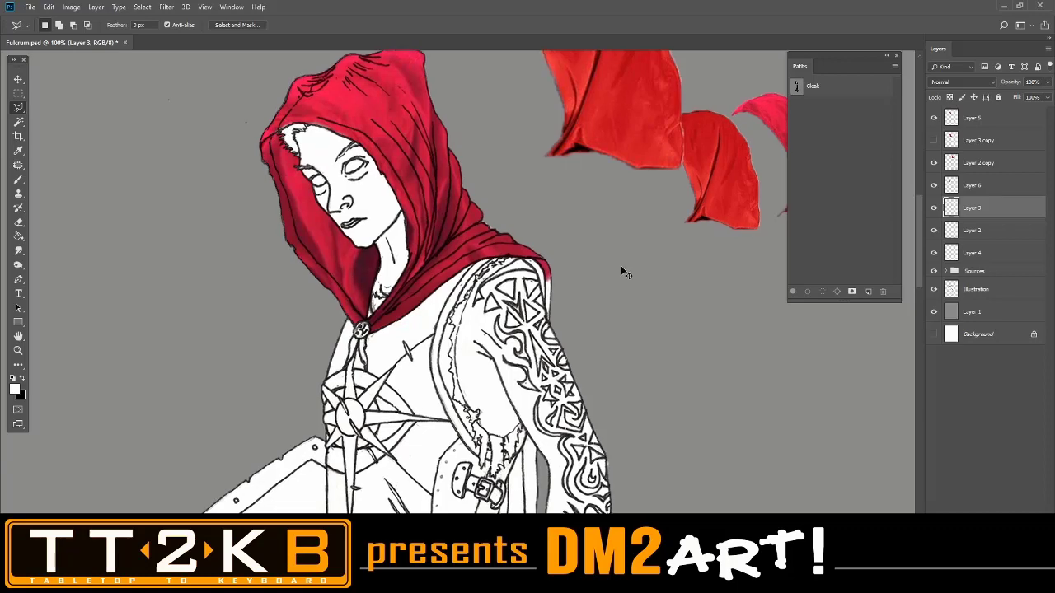
pyautogui.hotkey('ctrl', '-')
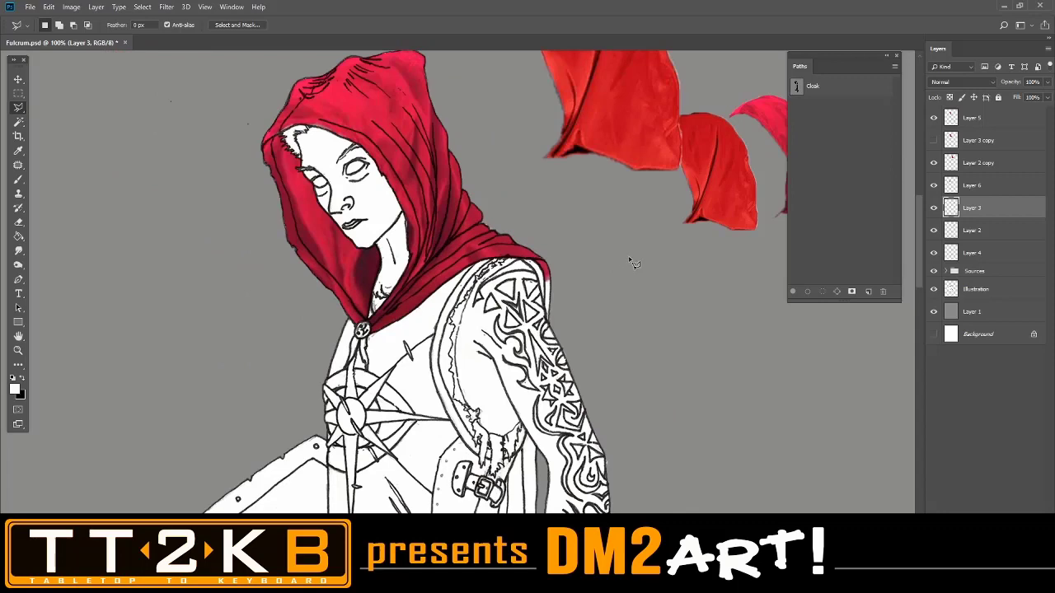
pyautogui.moveTo(631, 262); pyautogui.dragTo(651, 340)
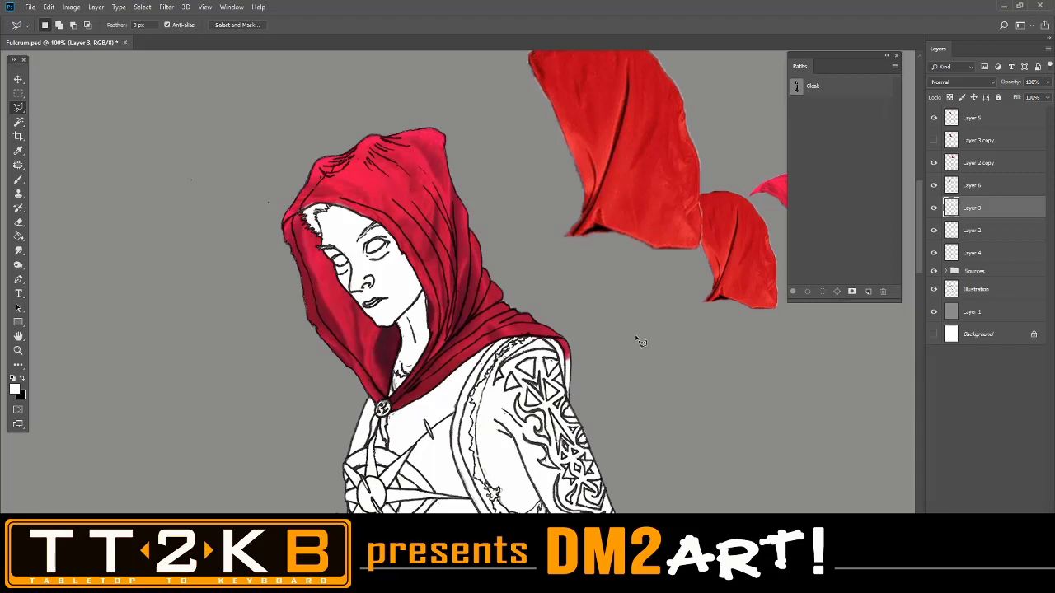
pyautogui.hotkey('ctrl', '+')
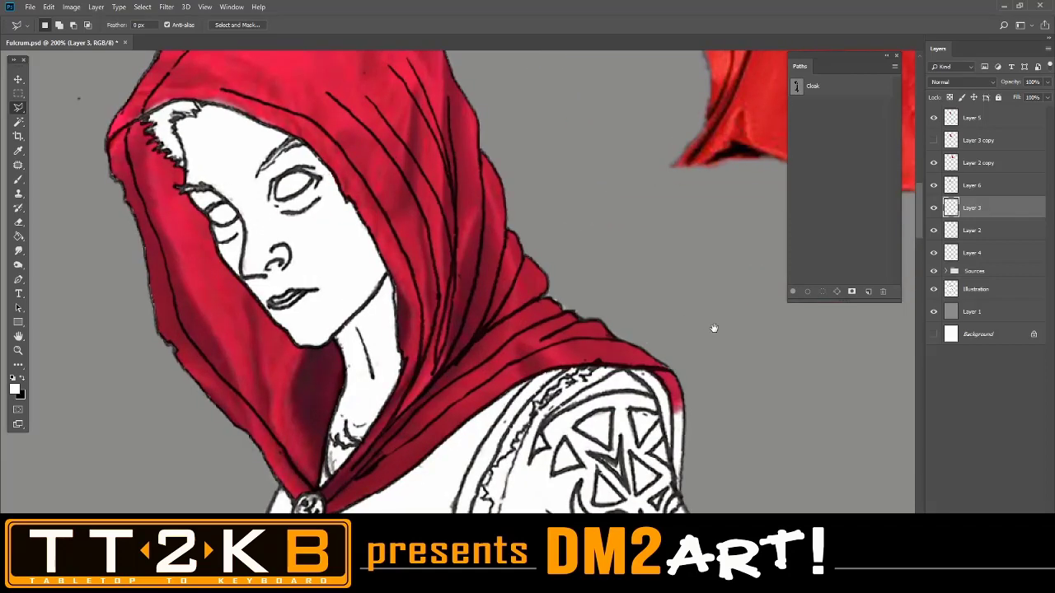
pyautogui.moveTo(714, 328); pyautogui.dragTo(697, 320)
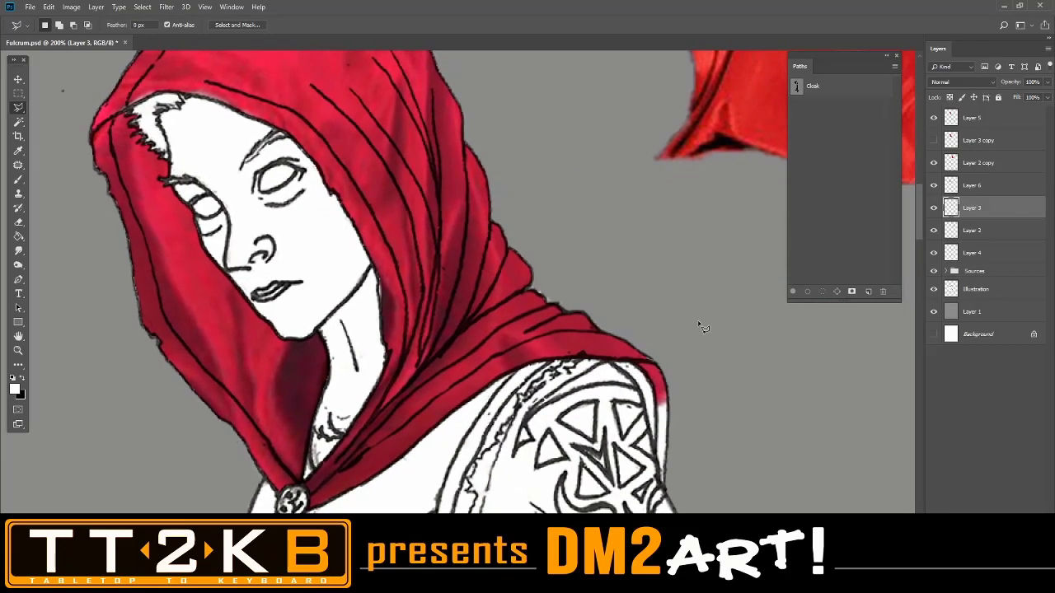
pyautogui.hotkey('ctrl', '-')
pyautogui.moveTo(672, 390); pyautogui.dragTo(635, 403)
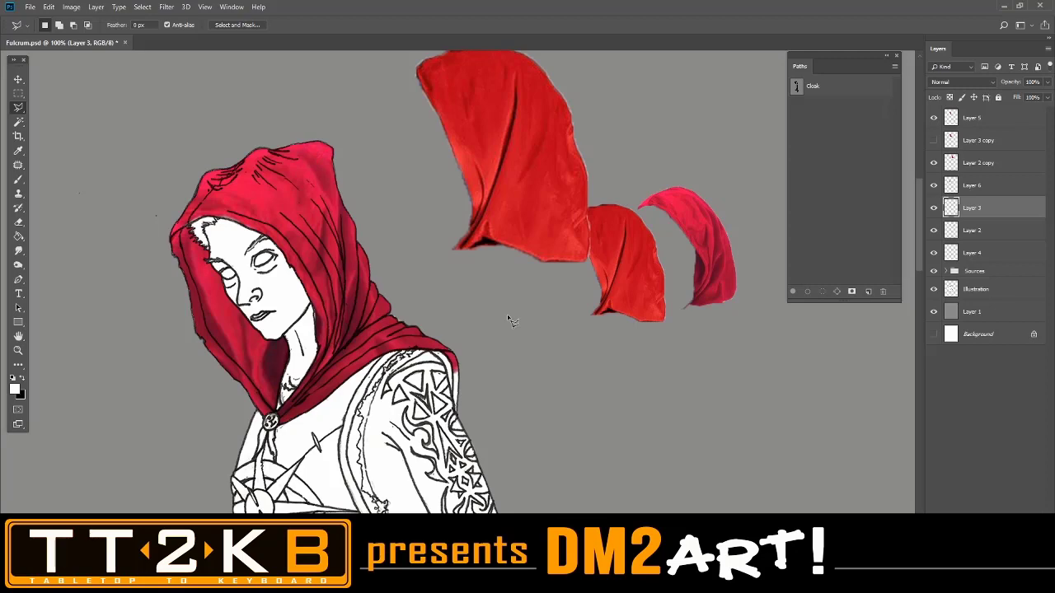
pyautogui.click(18, 350)
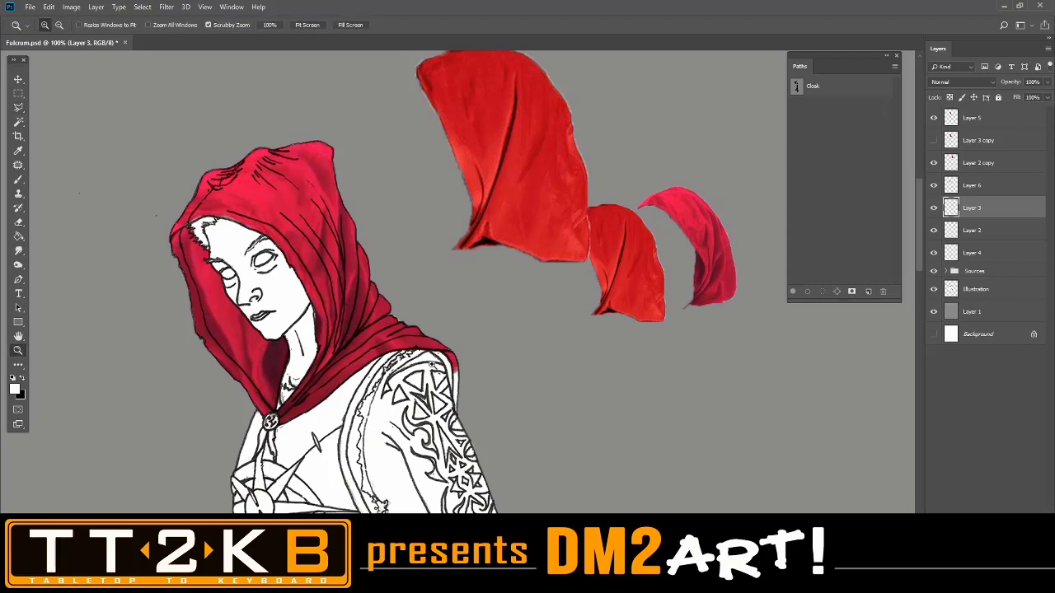
pyautogui.click(456, 377)
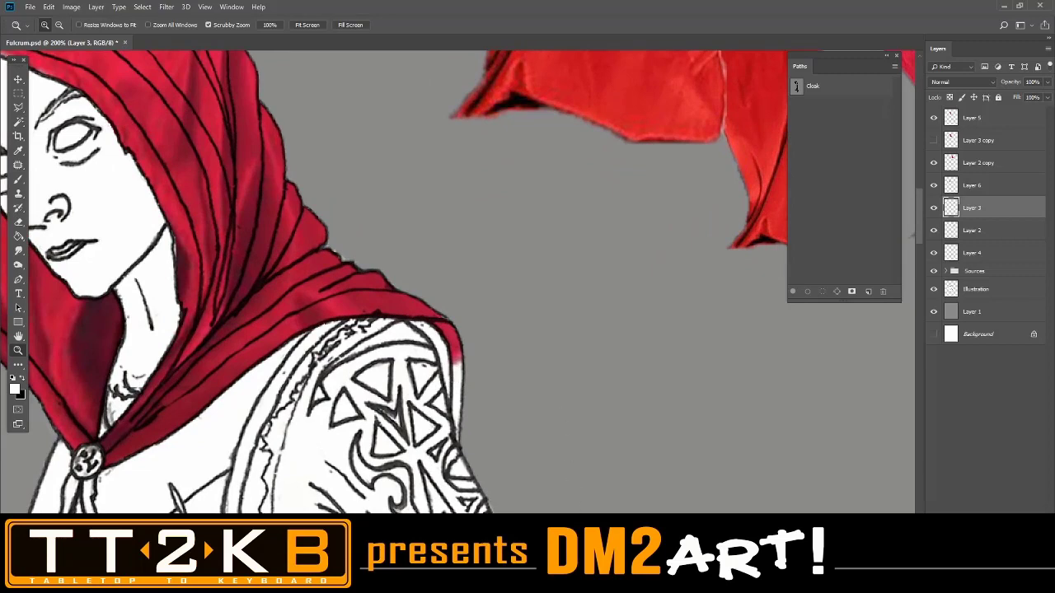
pyautogui.moveTo(606, 566); pyautogui.dragTo(591, 566)
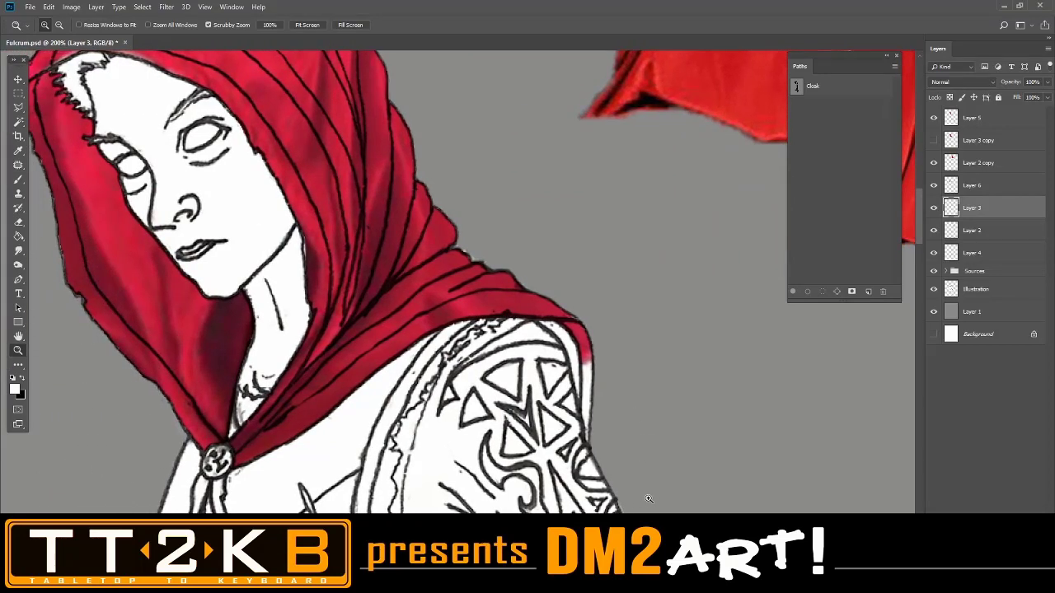
# Move the curved crimson hood piece down from the spare cloth pieces to beside the figure's upper arm and compare it up close.
pyautogui.scroll(1, 648, 499)
pyautogui.scroll(2, 649, 498)
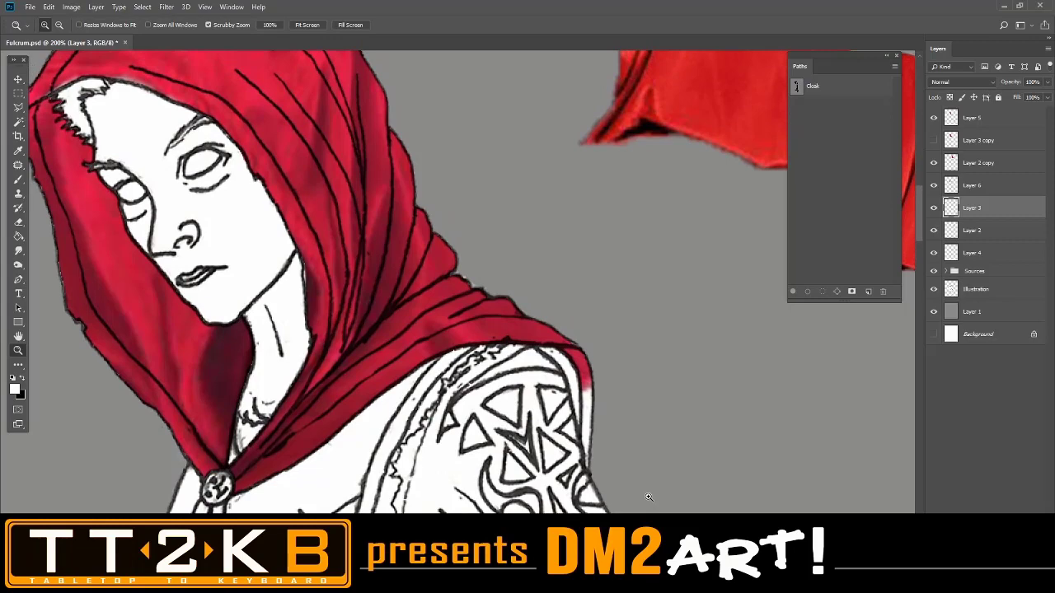
pyautogui.moveTo(591, 567)
pyautogui.mouseDown()
pyautogui.moveTo(610, 566)
pyautogui.moveTo(587, 566)
pyautogui.mouseUp()
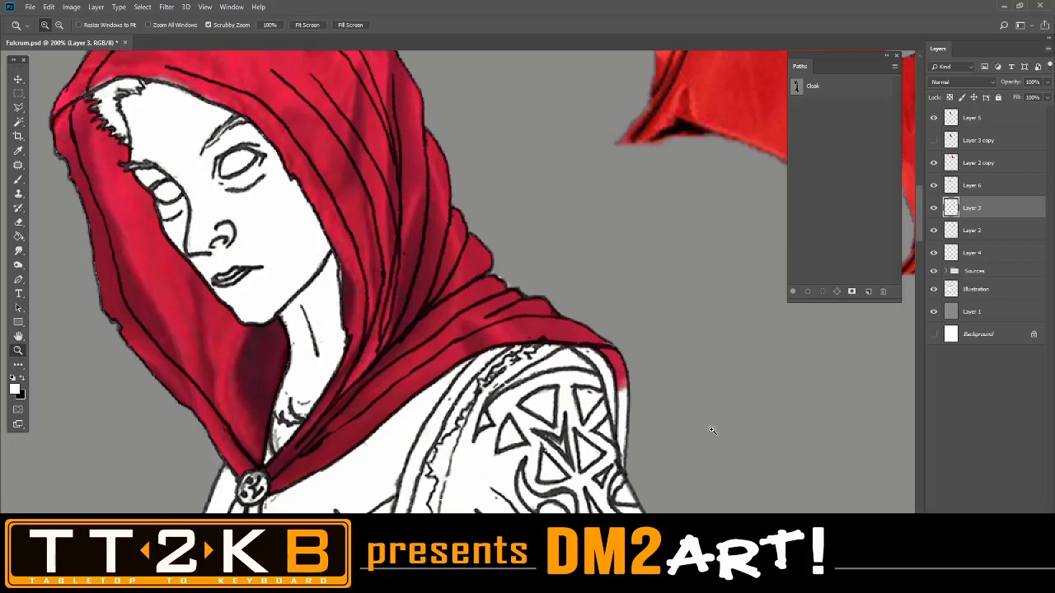
pyautogui.hotkey('ctrl', '-')
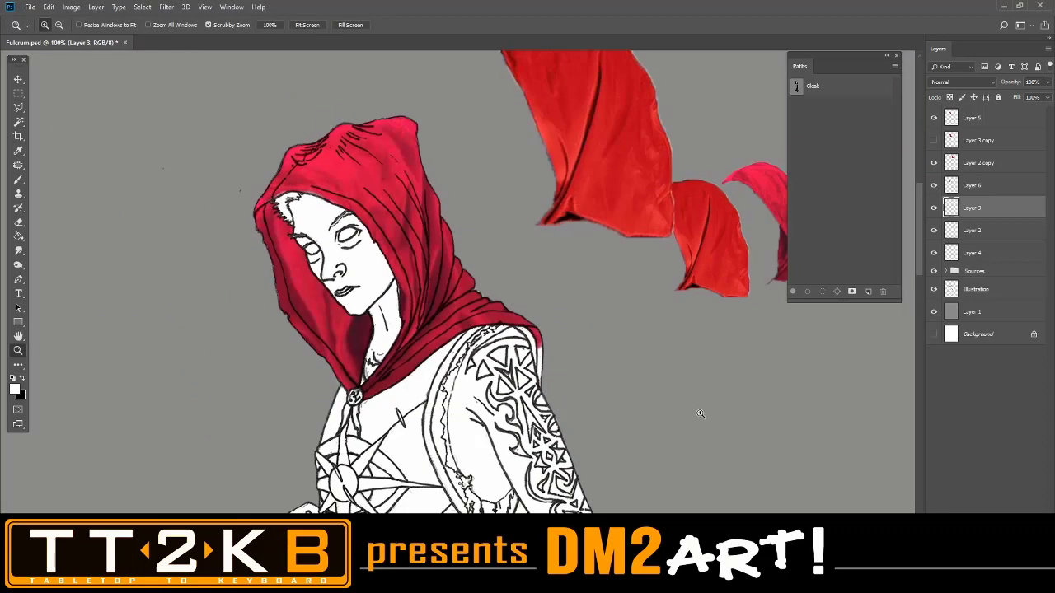
pyautogui.moveTo(701, 412); pyautogui.dragTo(654, 428)
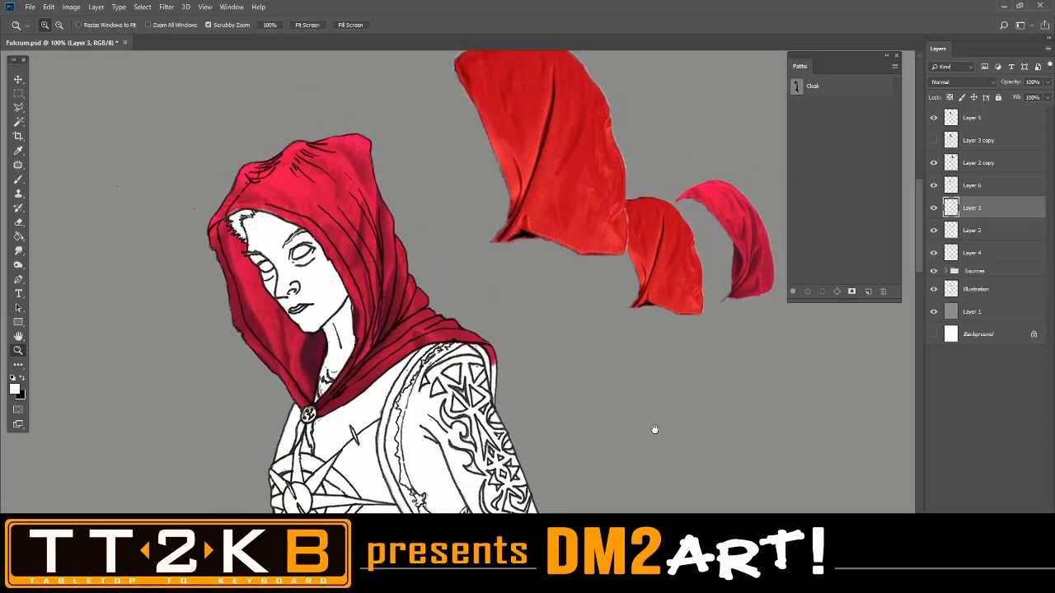
pyautogui.click(18, 79)
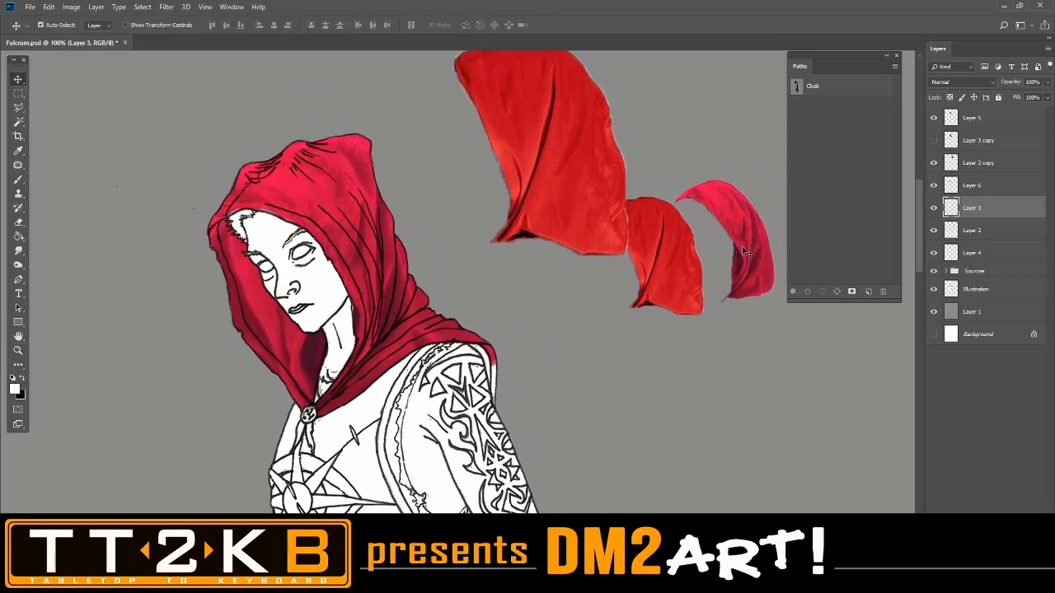
pyautogui.moveTo(748, 246); pyautogui.dragTo(604, 419)
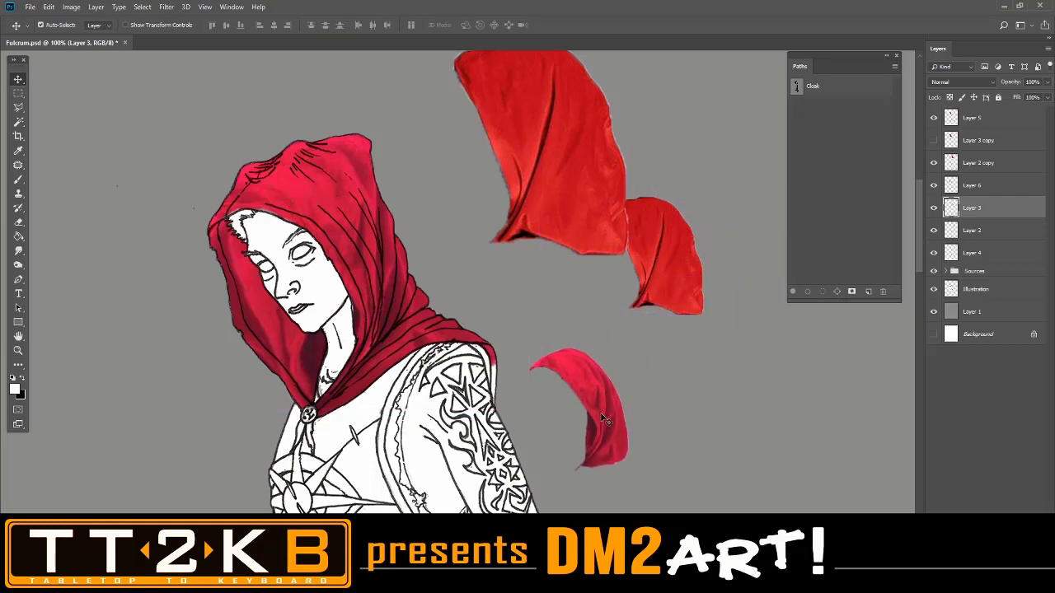
pyautogui.press('ctrl')
pyautogui.hotkey('ctrl', '+')
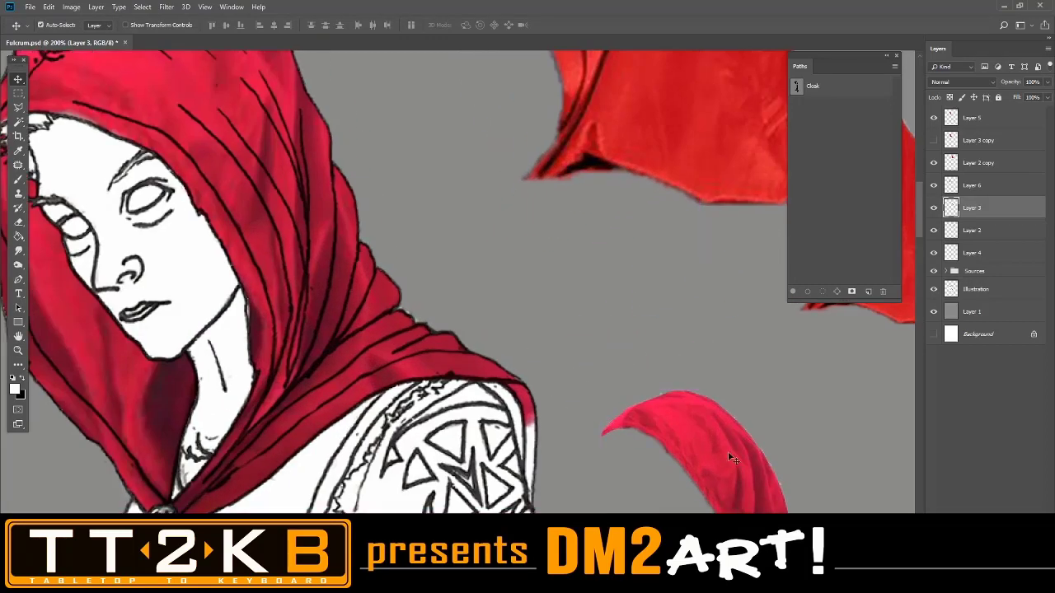
pyautogui.moveTo(728, 450); pyautogui.dragTo(635, 232)
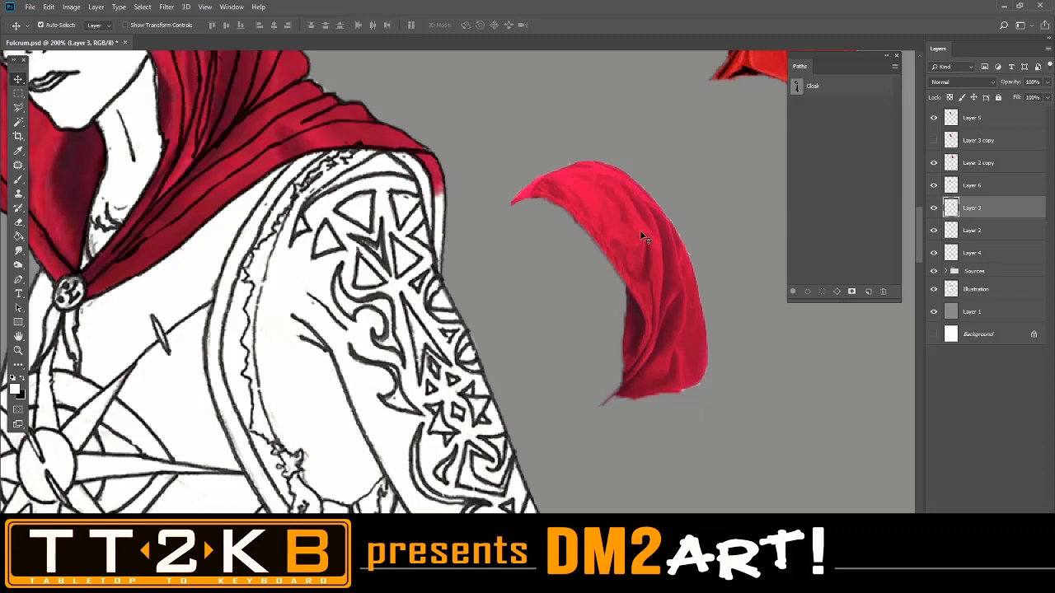
pyautogui.hotkey('ctrl', '+')
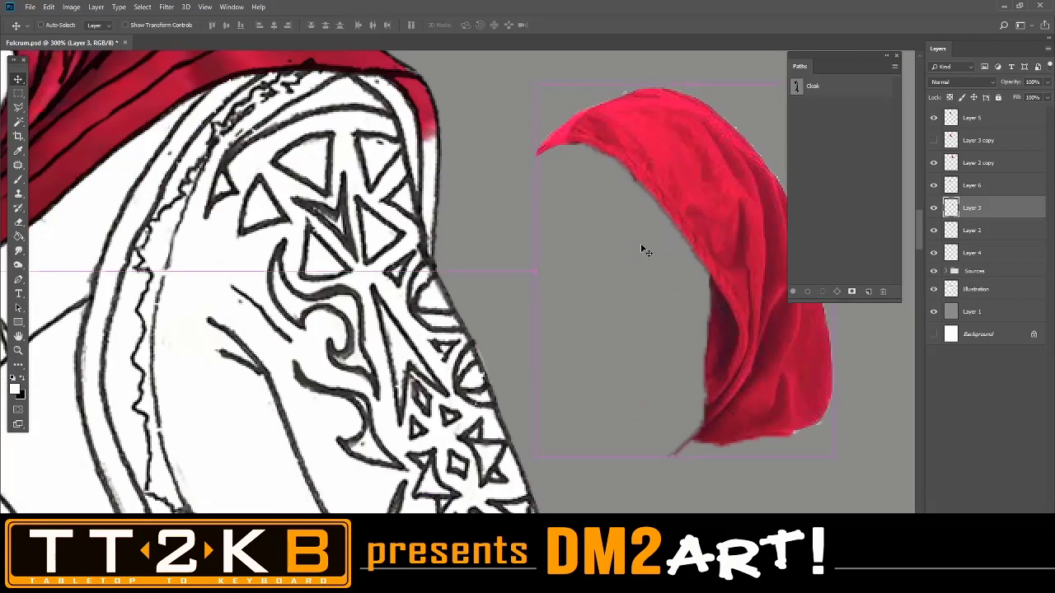
pyautogui.hotkey('ctrl', '-')
pyautogui.hotkey('ctrl', '-')
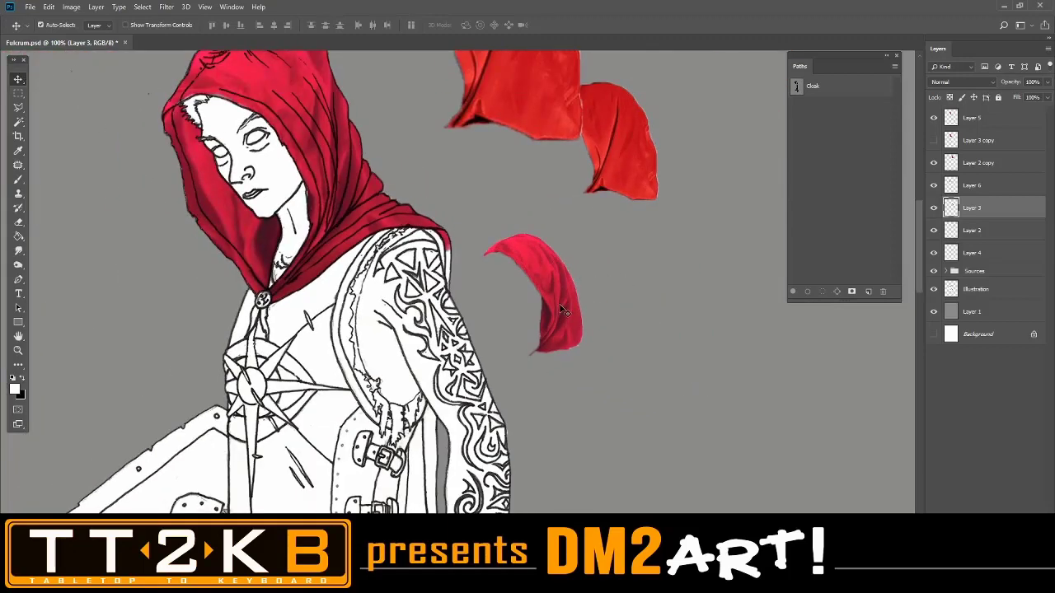
# Try the curved crimson piece against the shoulder's outer edge and park it back among the spare red cloth pieces.
pyautogui.moveTo(554, 311); pyautogui.dragTo(529, 309)
pyautogui.hotkey('ctrl', '+')
pyautogui.hotkey('ctrl', '+')
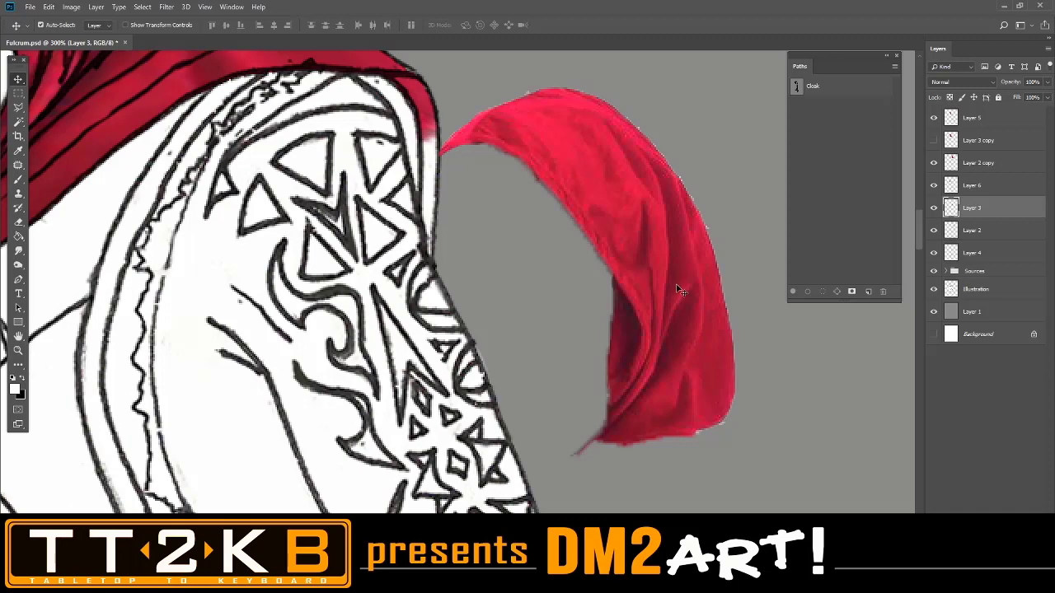
pyautogui.hotkey('ctrl', '-')
pyautogui.hotkey('ctrl', '-')
pyautogui.hotkey('ctrl', '-')
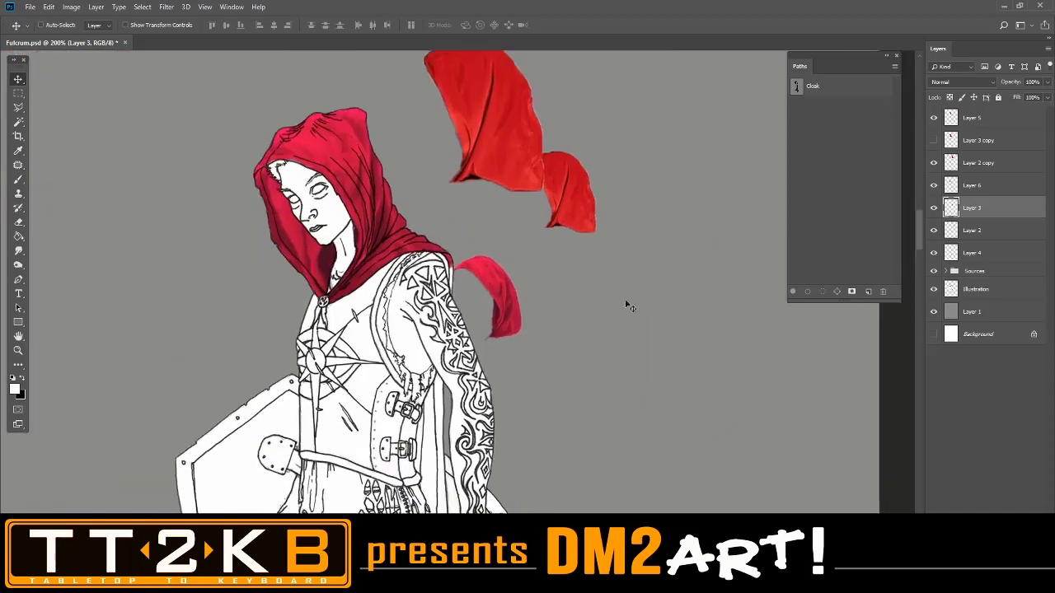
pyautogui.moveTo(506, 292); pyautogui.dragTo(583, 114)
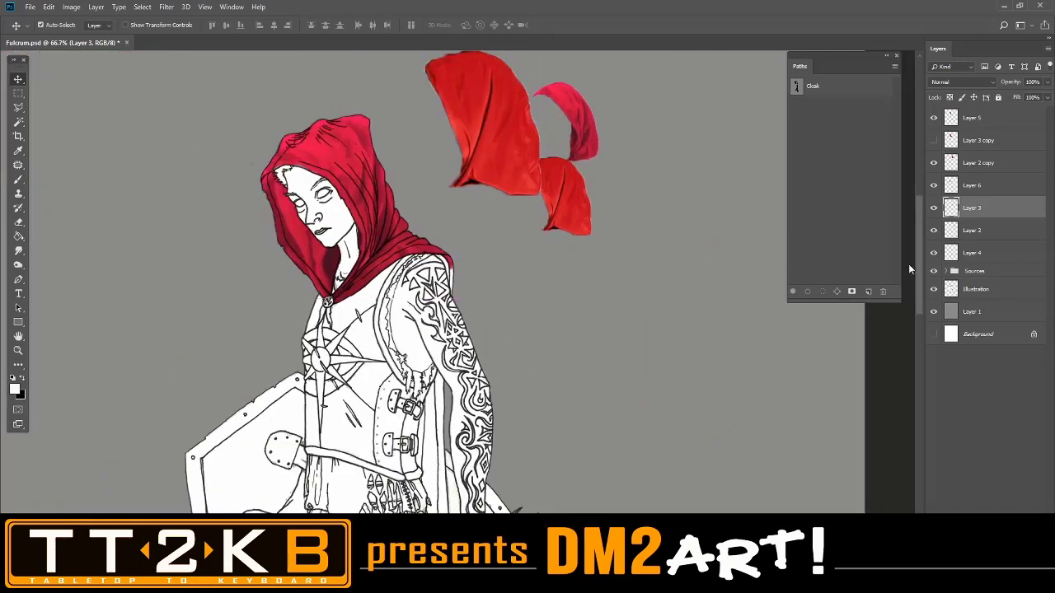
# Show the Cloak 2 photo from the Sources group and move it closer to the illustrated figure.
pyautogui.moveTo(726, 322); pyautogui.dragTo(704, 258)
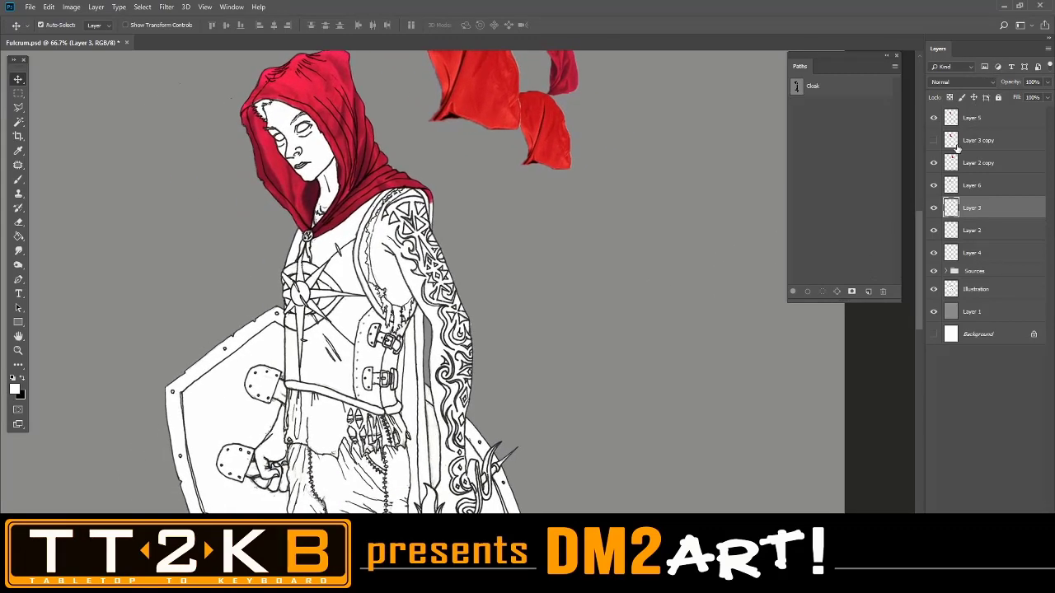
pyautogui.click(946, 272)
pyautogui.click(933, 291)
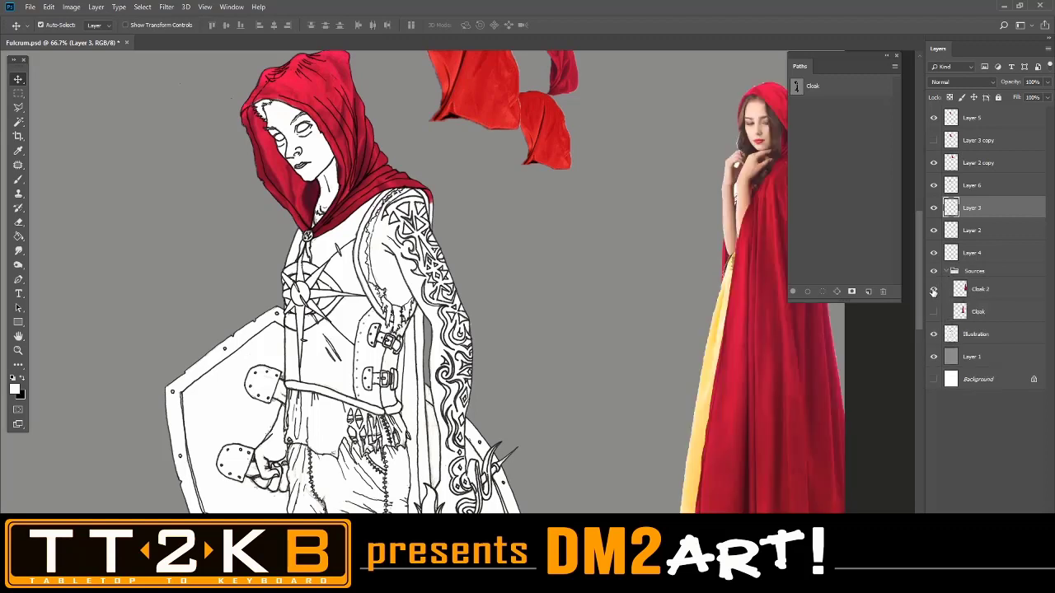
pyautogui.click(981, 289)
pyautogui.moveTo(766, 303); pyautogui.dragTo(649, 323)
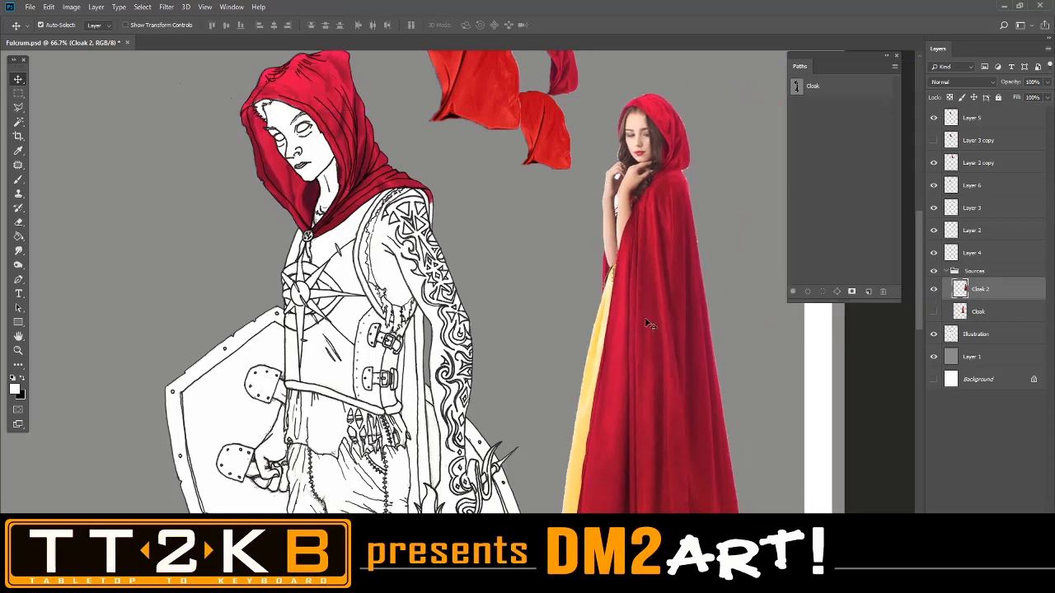
pyautogui.moveTo(703, 367)
pyautogui.mouseDown()
pyautogui.moveTo(734, 129)
pyautogui.moveTo(723, 346)
pyautogui.mouseUp()
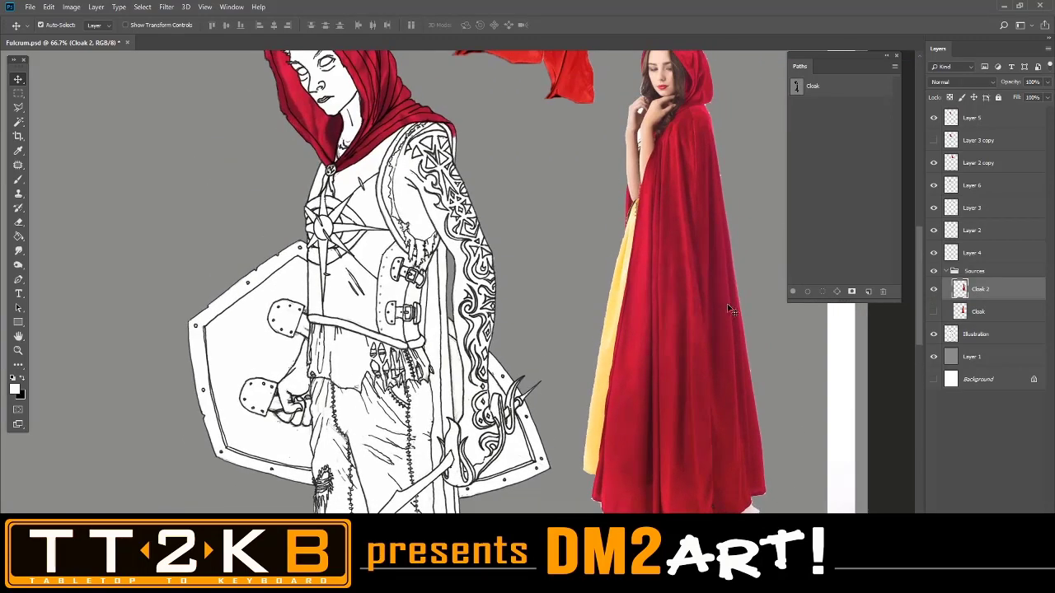
# Select the red cloak in the Cloak 2 photo with the Quick Selection tool and copy it to a new layer.
pyautogui.click(20, 123)
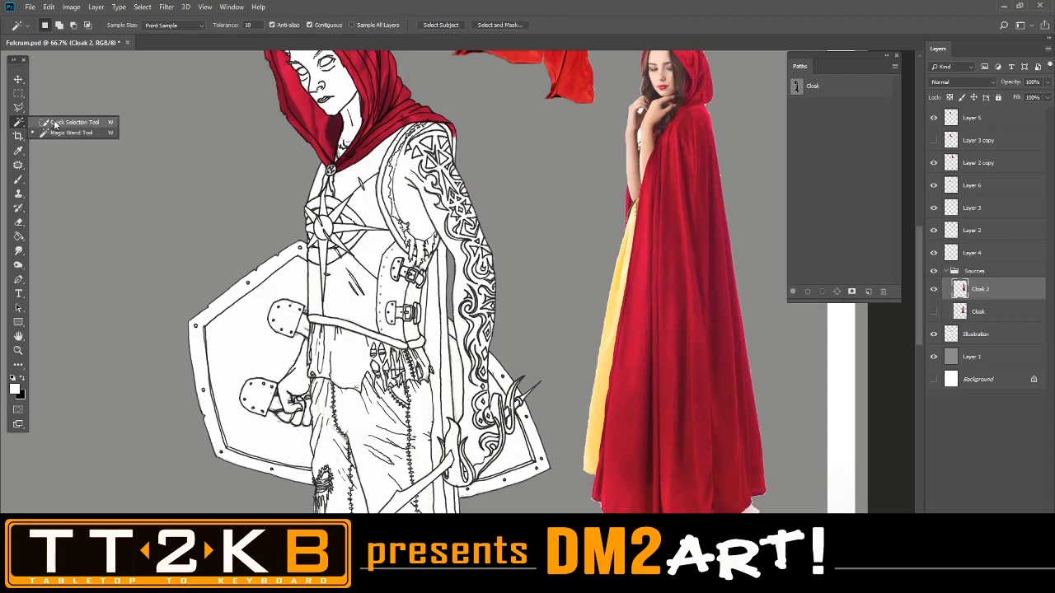
pyautogui.click(51, 122)
pyautogui.moveTo(697, 125)
pyautogui.mouseDown()
pyautogui.moveTo(705, 366)
pyautogui.moveTo(738, 336)
pyautogui.mouseUp()
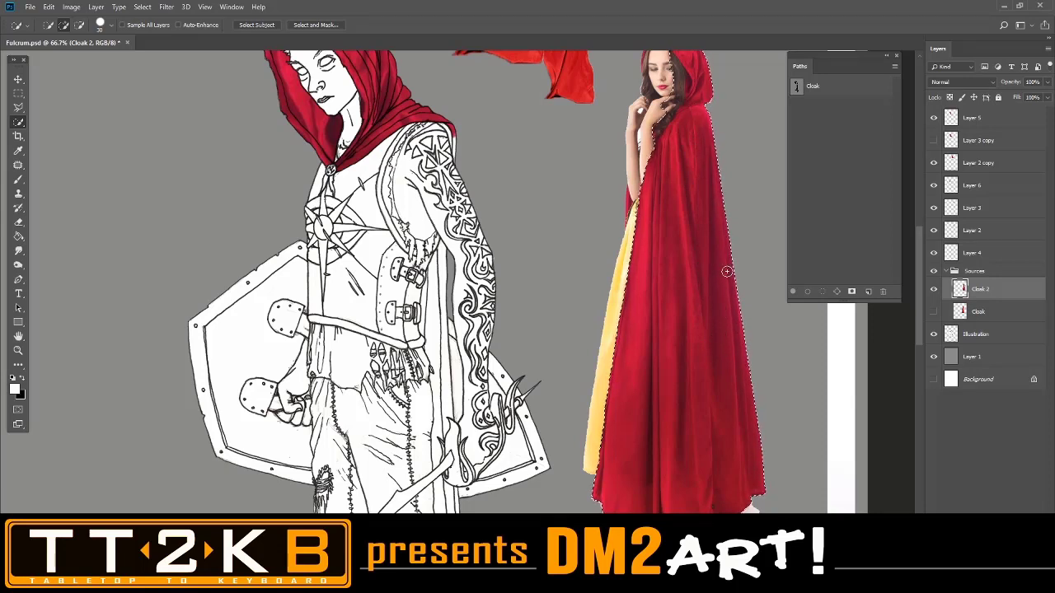
pyautogui.rightClick(729, 273)
pyautogui.click(768, 347)
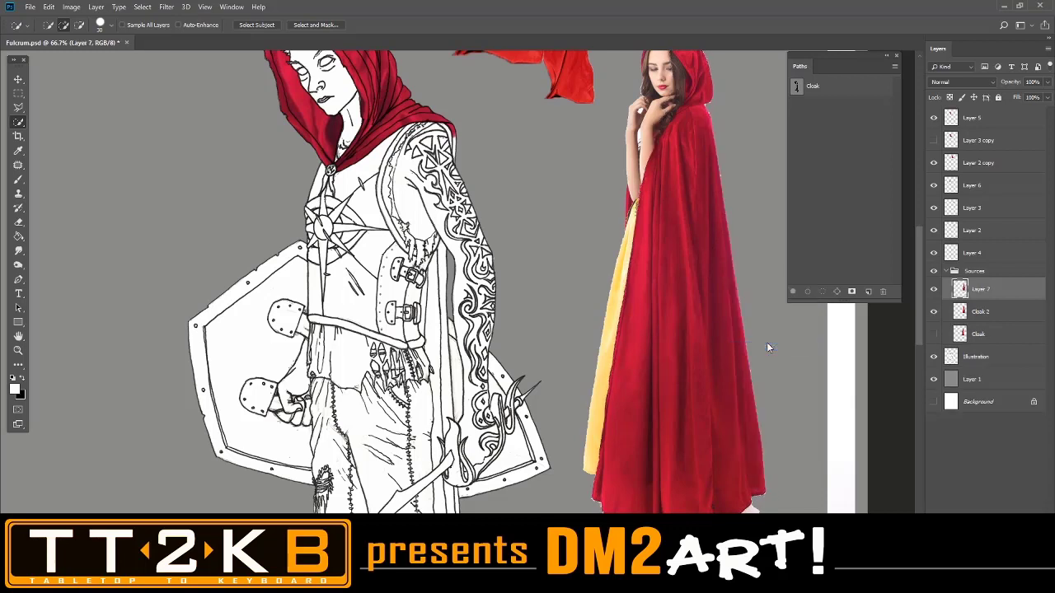
# Move the copied cloak layer out of the Sources group to just below Layer 5 and hide Cloak 2.
pyautogui.moveTo(980, 290); pyautogui.dragTo(985, 132)
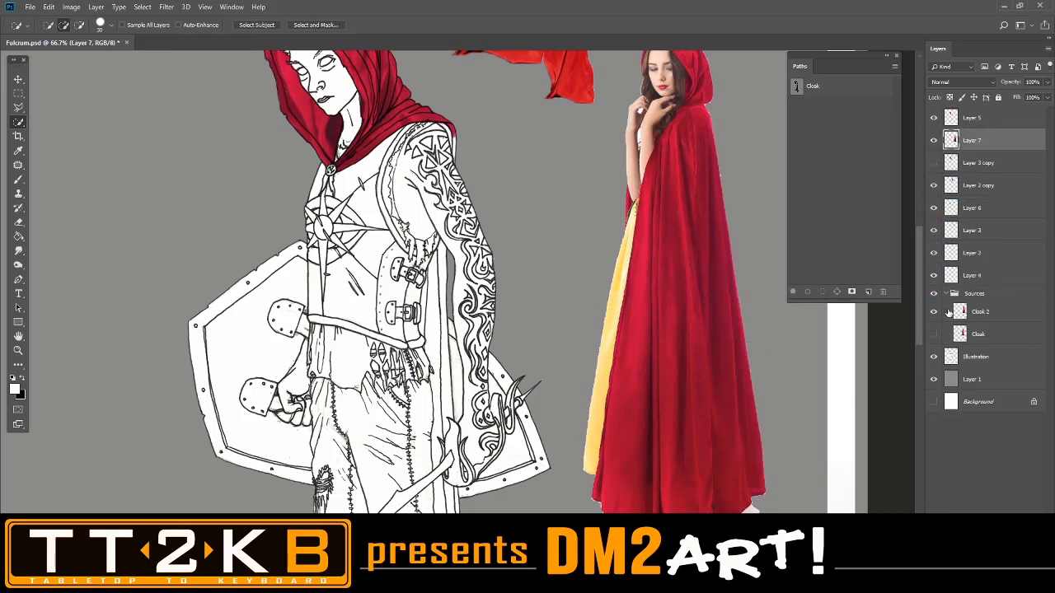
pyautogui.click(934, 313)
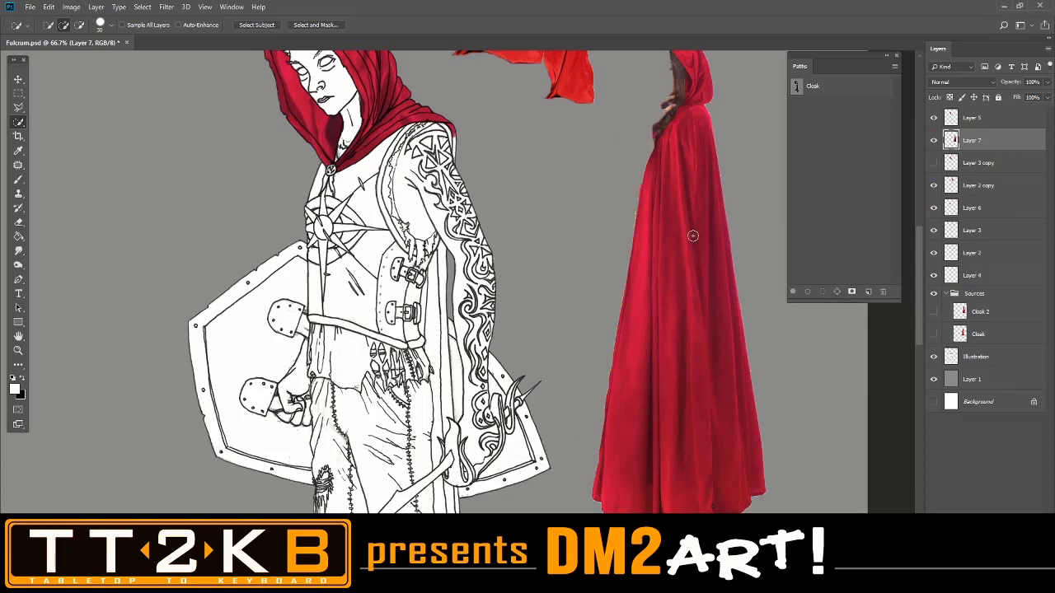
# Outline the hood, hair and hands above the Layer 7 cloak's collar with the Polygonal Lasso, delete them and deselect.
pyautogui.click(18, 350)
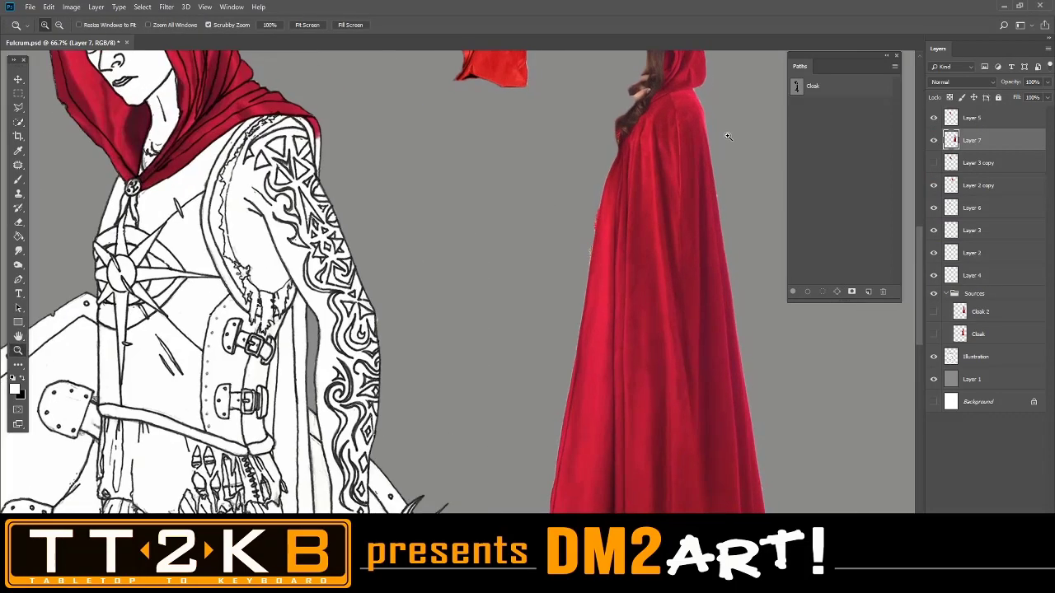
pyautogui.click(728, 136)
pyautogui.click(727, 136)
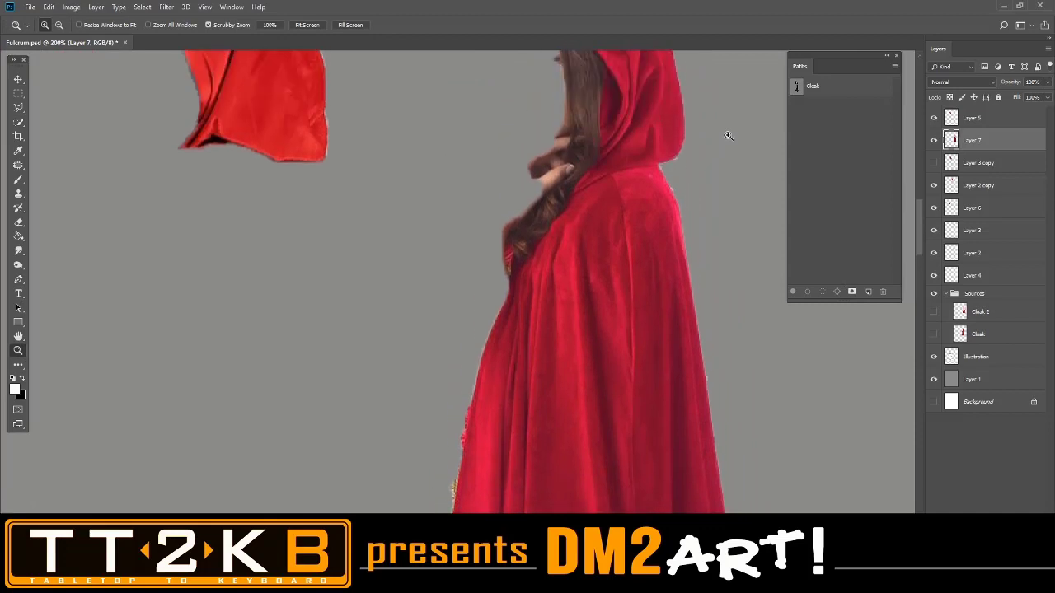
pyautogui.click(18, 107)
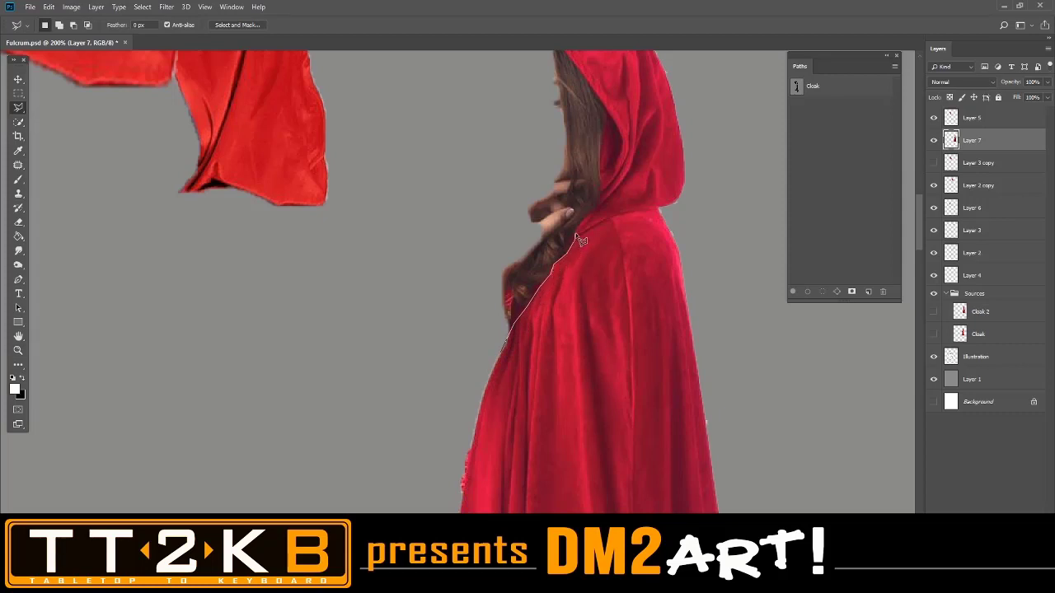
pyautogui.click(600, 220)
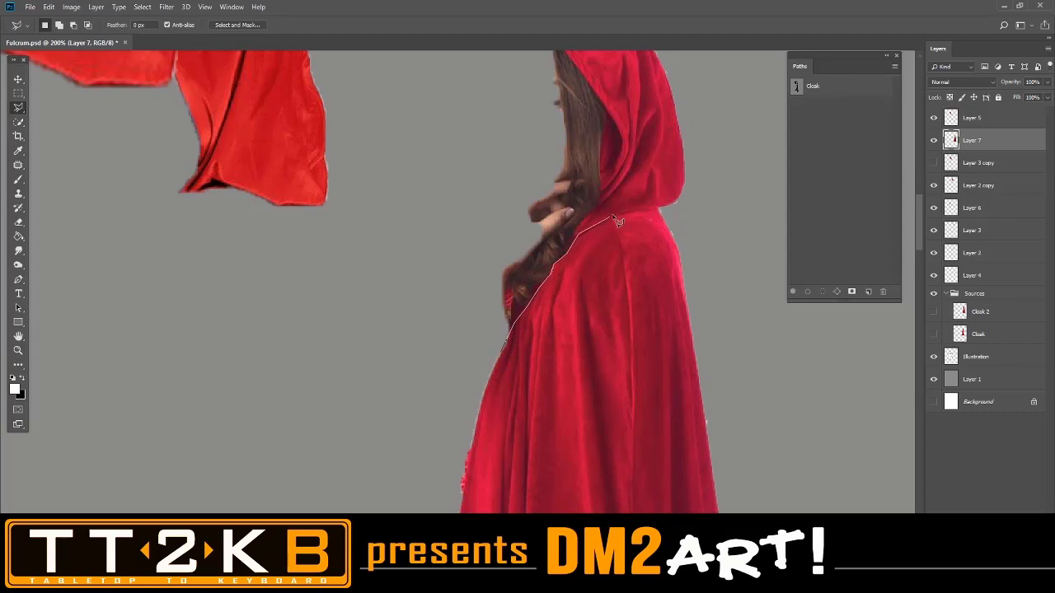
pyautogui.click(670, 210)
pyautogui.click(729, 195)
pyautogui.click(717, 79)
pyautogui.click(474, 80)
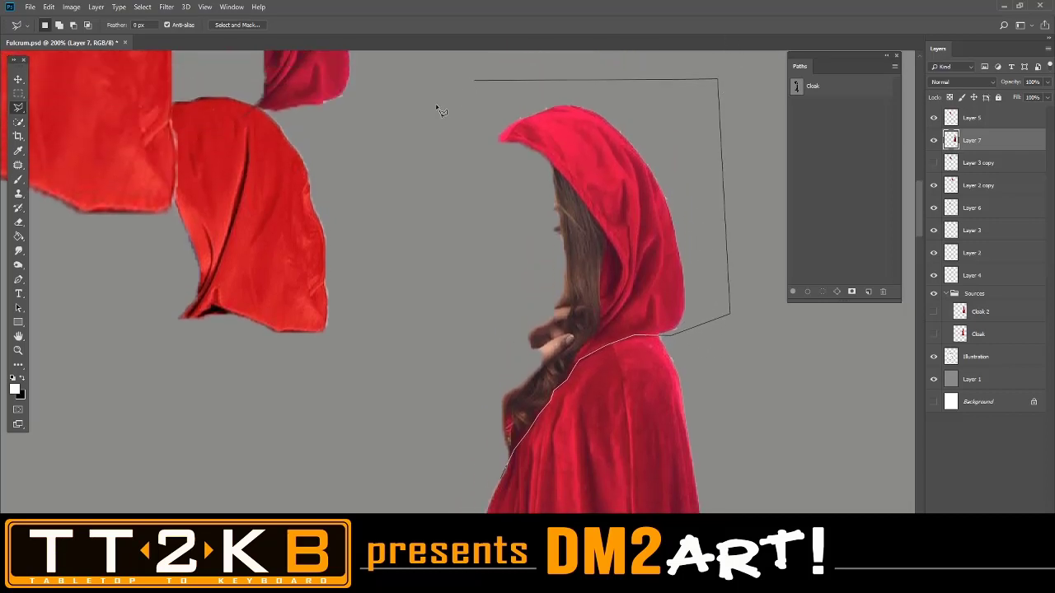
pyautogui.click(382, 223)
pyautogui.click(380, 386)
pyautogui.click(412, 467)
pyautogui.click(500, 479)
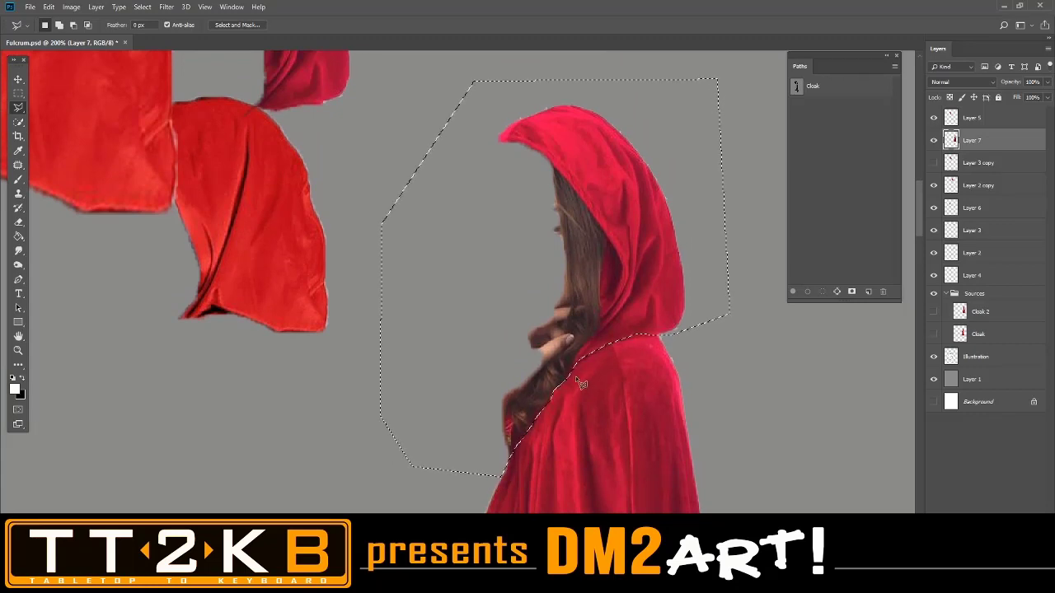
pyautogui.press('Delete')
pyautogui.hotkey('ctrl', 'd')
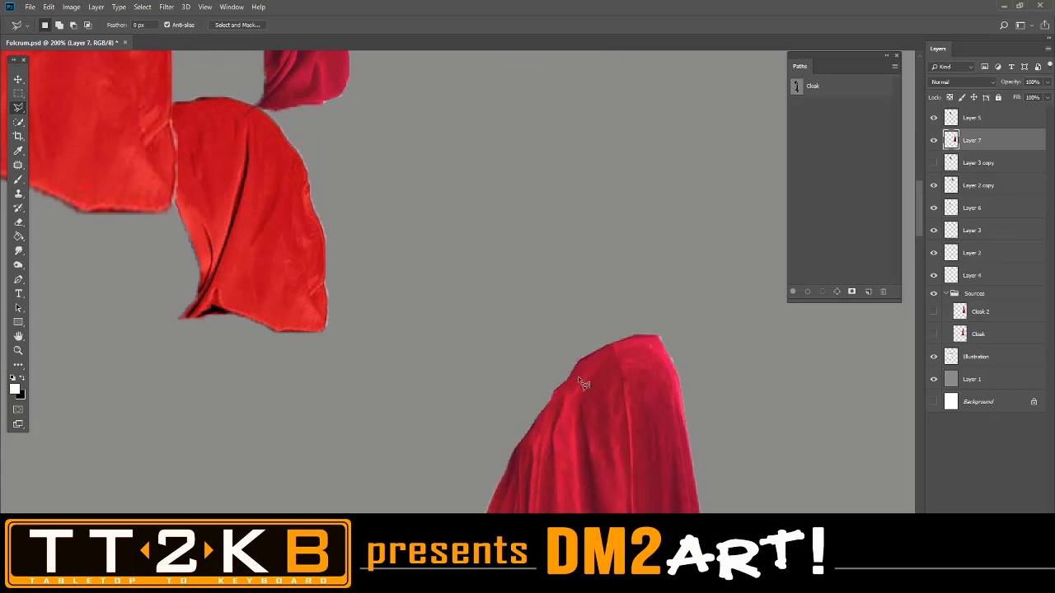
# Move the trimmed Layer 7 cloak over the figure's body so that its top meets the shoulder below the hood.
pyautogui.hotkey('ctrl', '-')
pyautogui.hotkey('ctrl', '-')
pyautogui.hotkey('ctrl', '-')
pyautogui.moveTo(493, 462); pyautogui.dragTo(624, 261)
pyautogui.press('v')
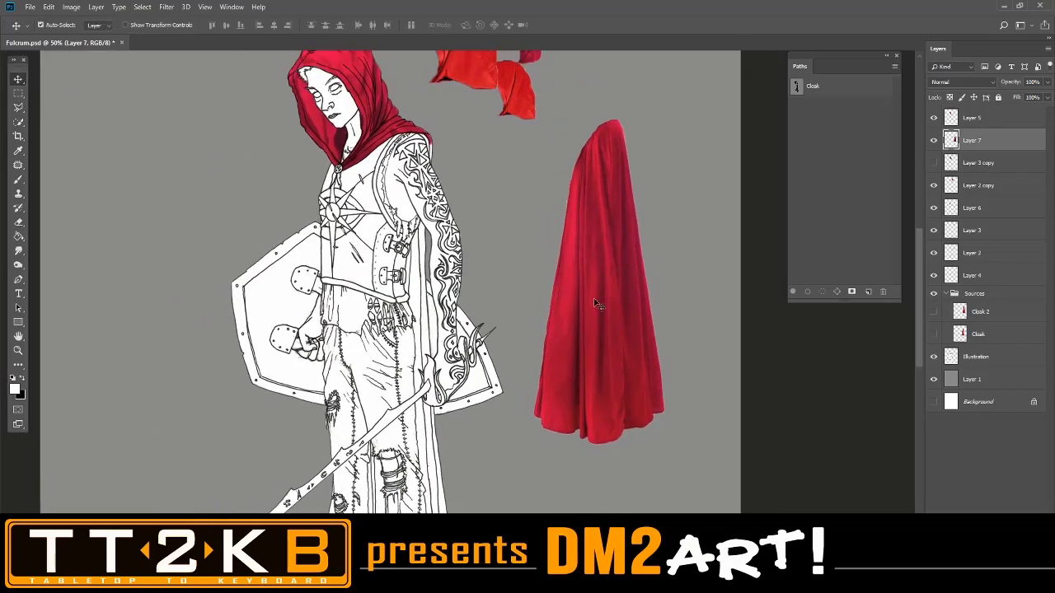
pyautogui.moveTo(597, 304); pyautogui.dragTo(386, 316)
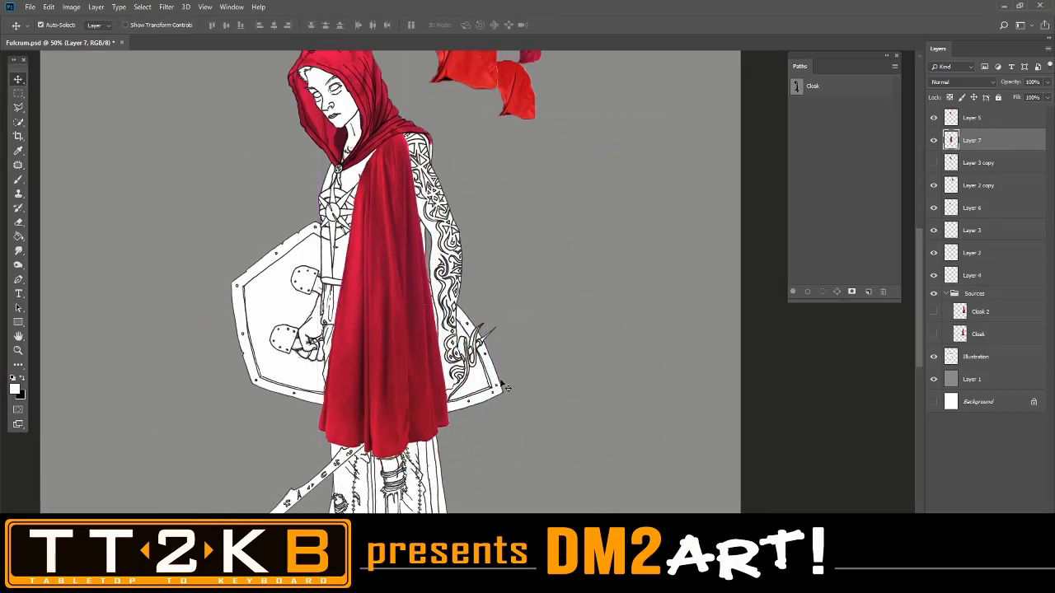
# Scale the Layer 7 cloak up to about 169% and position it so that it hangs from the shoulder down to the feet.
pyautogui.hotkey('ctrl', '-')
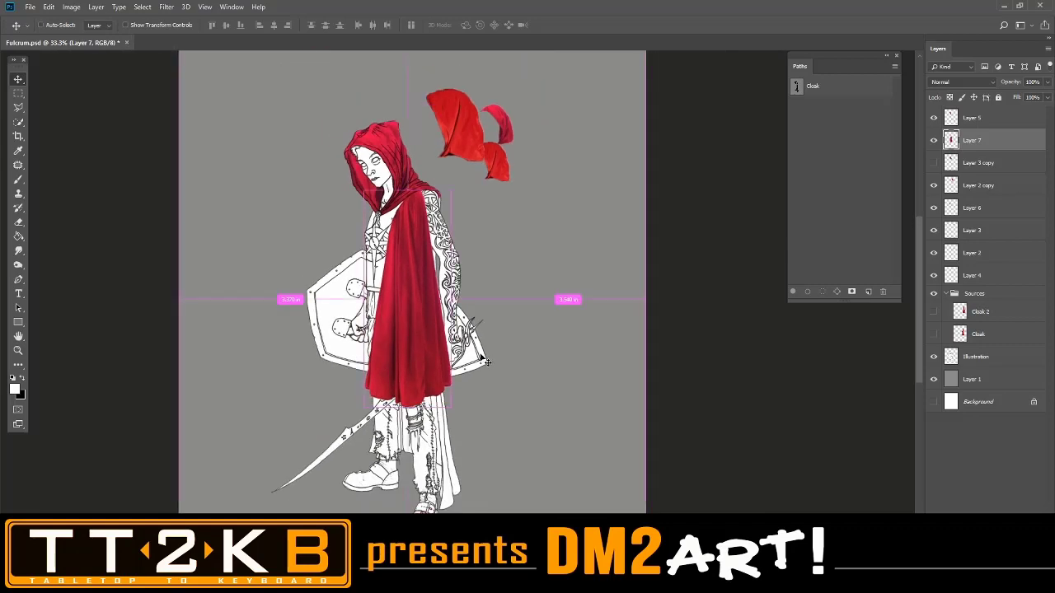
pyautogui.hotkey('ctrl', 't')
pyautogui.moveTo(451, 407); pyautogui.dragTo(498, 518)
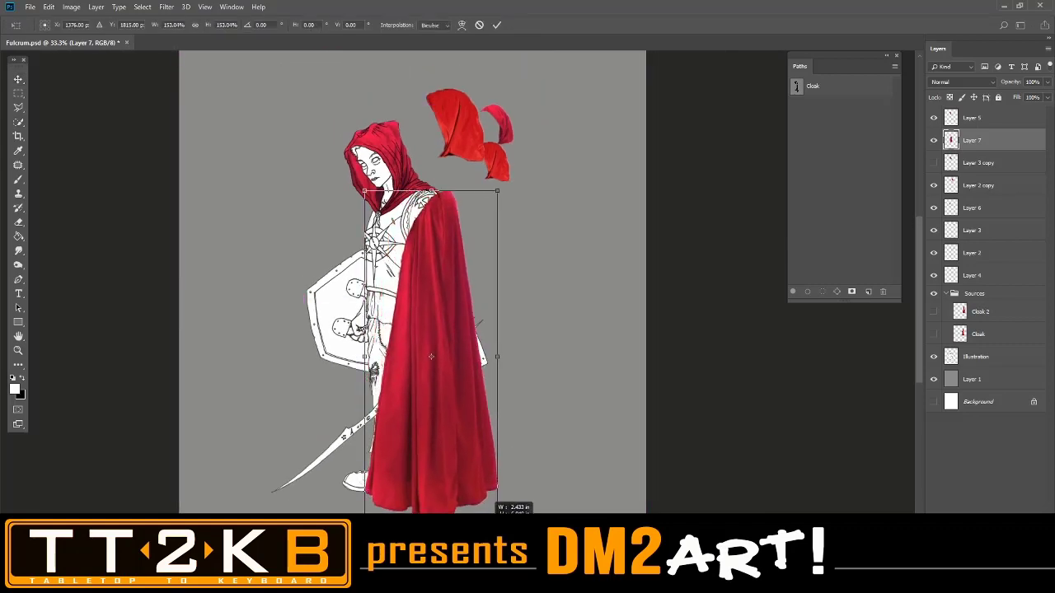
pyautogui.moveTo(468, 460); pyautogui.dragTo(445, 467)
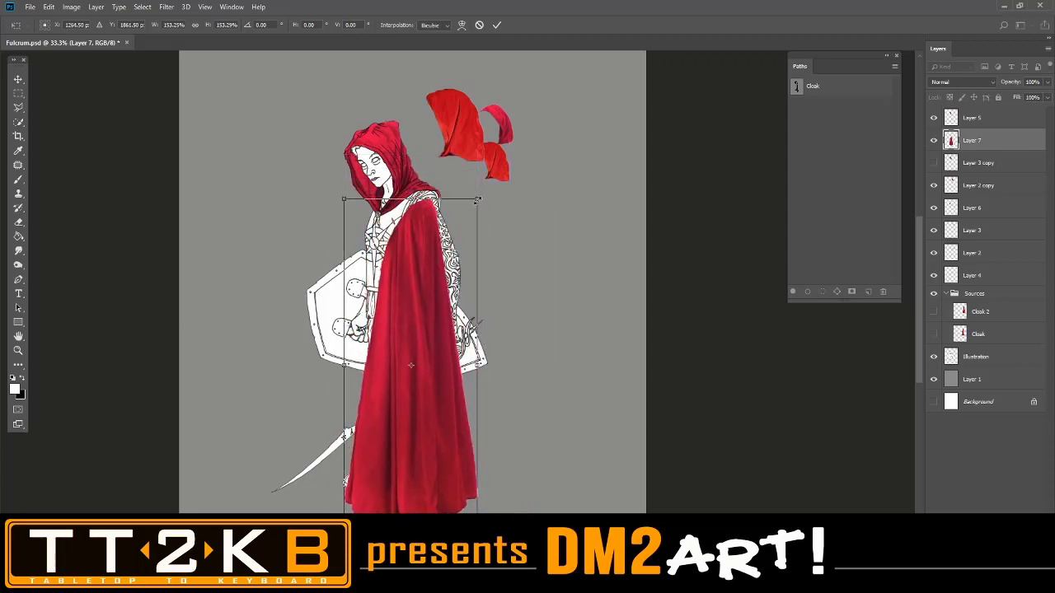
pyautogui.moveTo(477, 201); pyautogui.dragTo(498, 168)
pyautogui.hotkey('ctrl', '+')
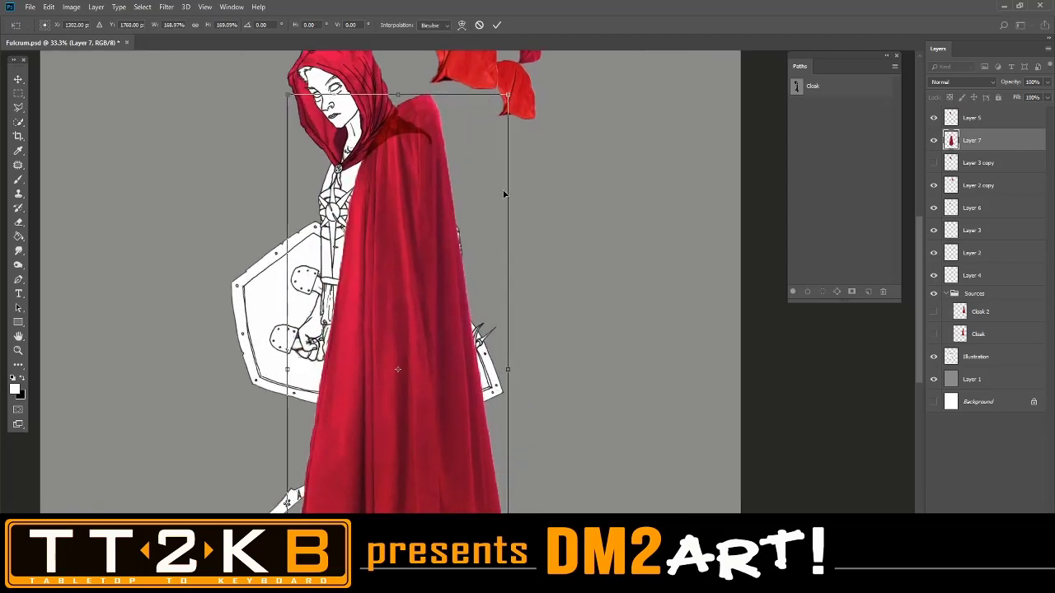
pyautogui.scroll(-5, 535, 416)
pyautogui.moveTo(488, 307)
pyautogui.mouseDown()
pyautogui.moveTo(559, 220)
pyautogui.moveTo(493, 244)
pyautogui.moveTo(551, 256)
pyautogui.moveTo(496, 260)
pyautogui.moveTo(491, 307)
pyautogui.mouseUp()
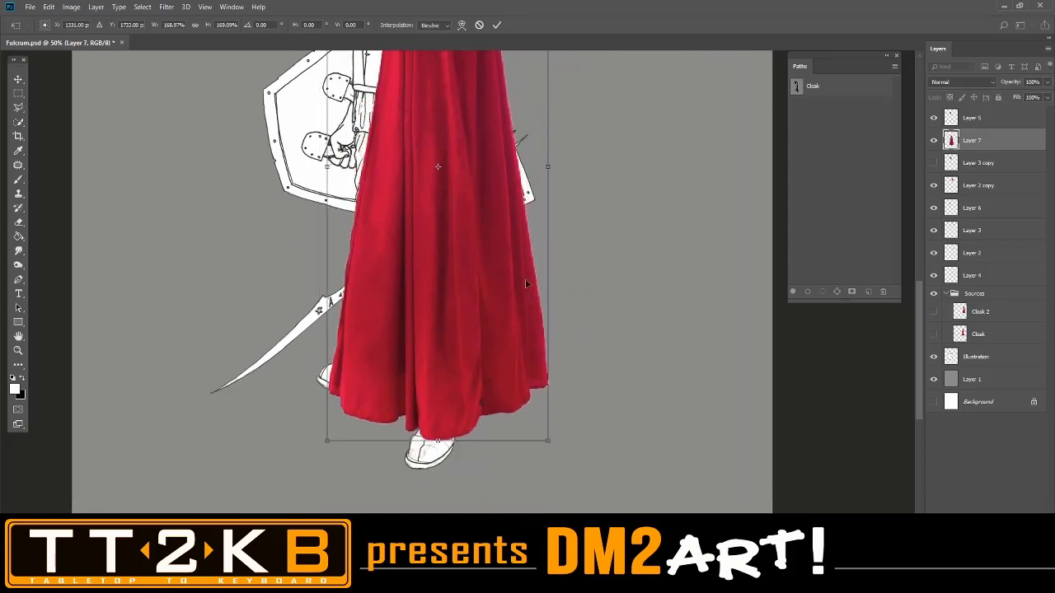
pyautogui.moveTo(586, 252); pyautogui.dragTo(580, 320)
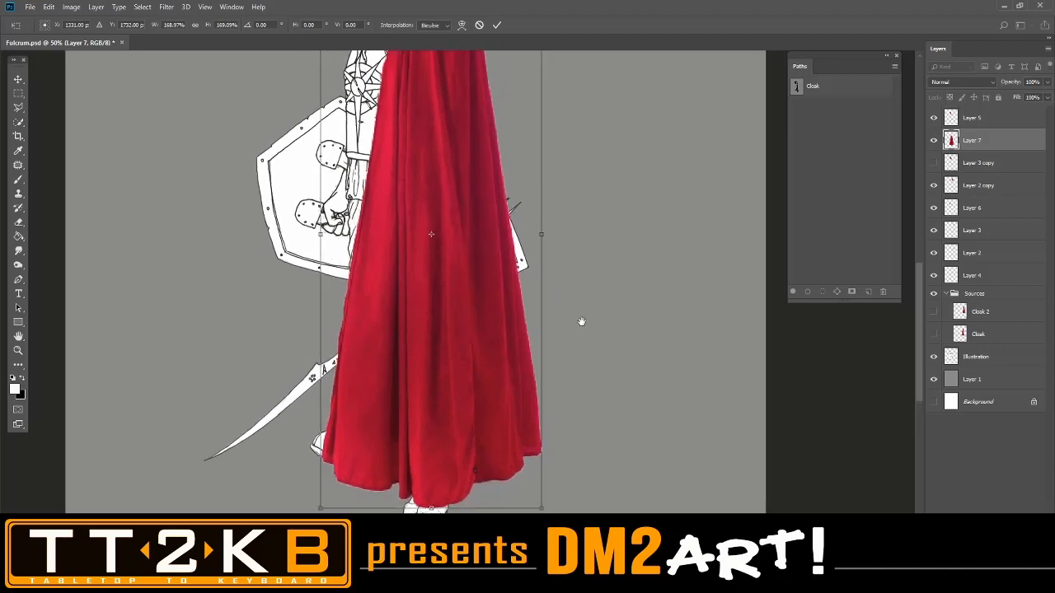
# Set Layer 7's blend mode to Multiply.
pyautogui.click(952, 86)
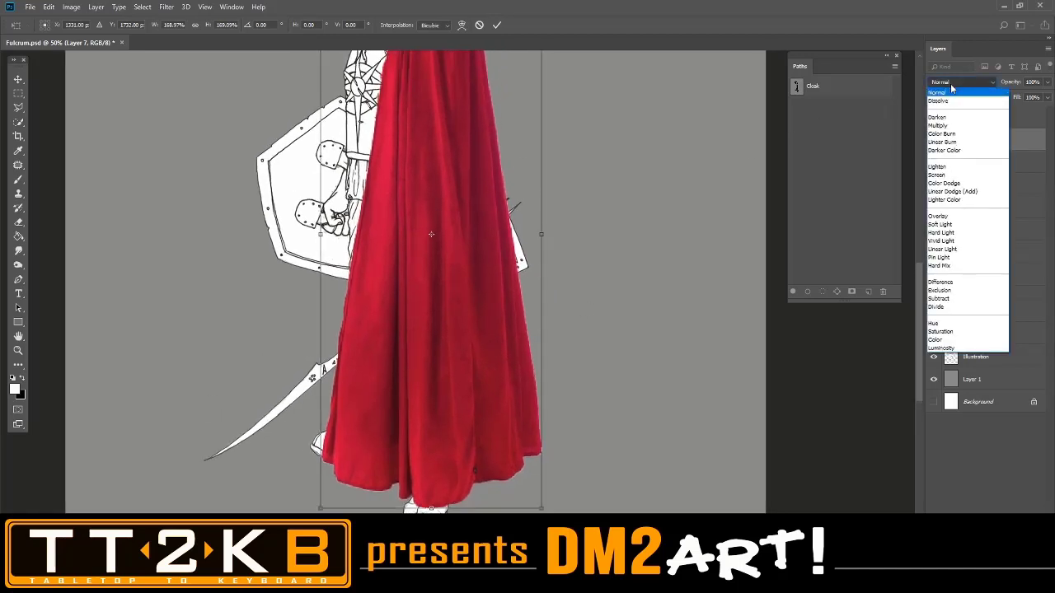
pyautogui.click(950, 126)
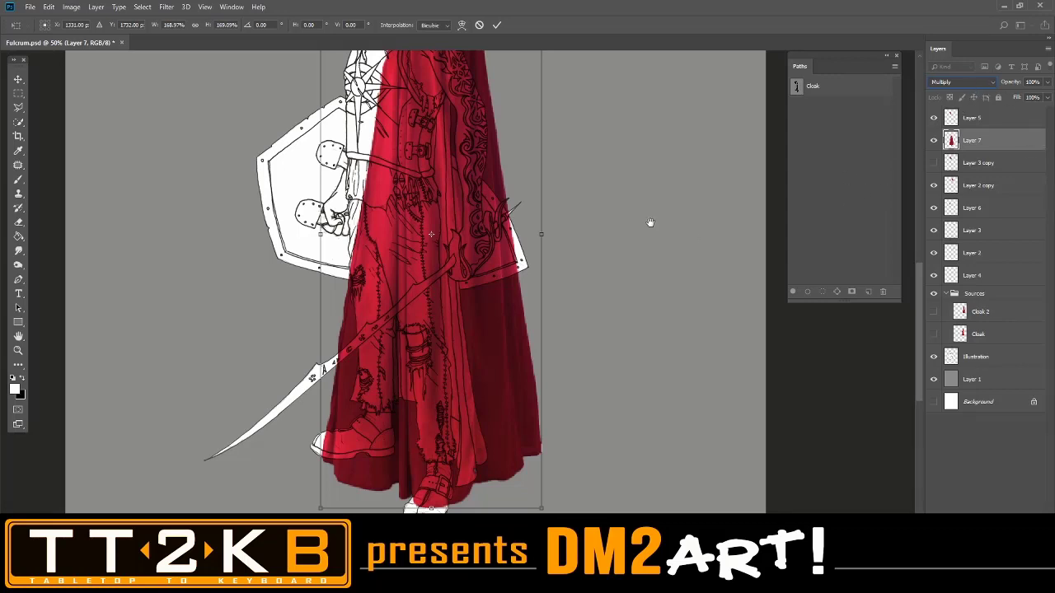
pyautogui.moveTo(647, 224); pyautogui.dragTo(664, 338)
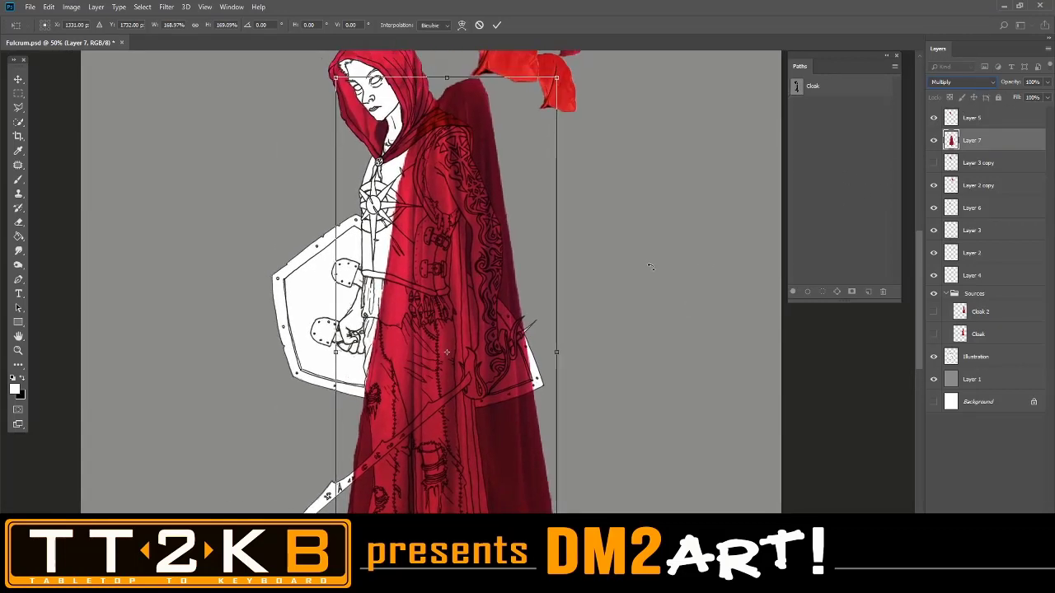
# Start warping the Layer 7 cloak, pulling its top edge down onto the shoulder line.
pyautogui.rightClick(485, 128)
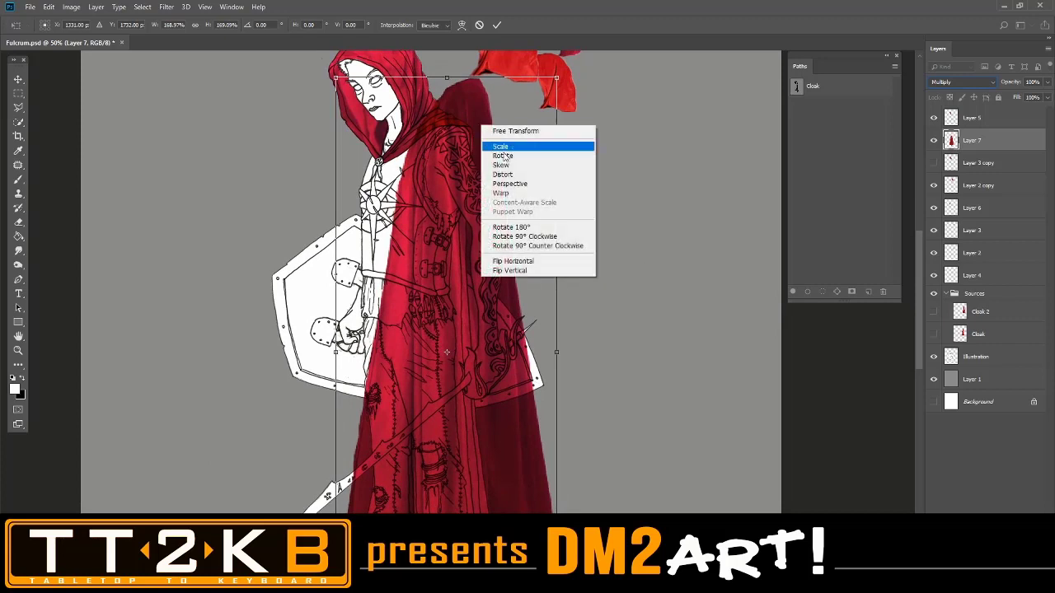
pyautogui.click(519, 194)
pyautogui.moveTo(474, 100); pyautogui.dragTo(464, 130)
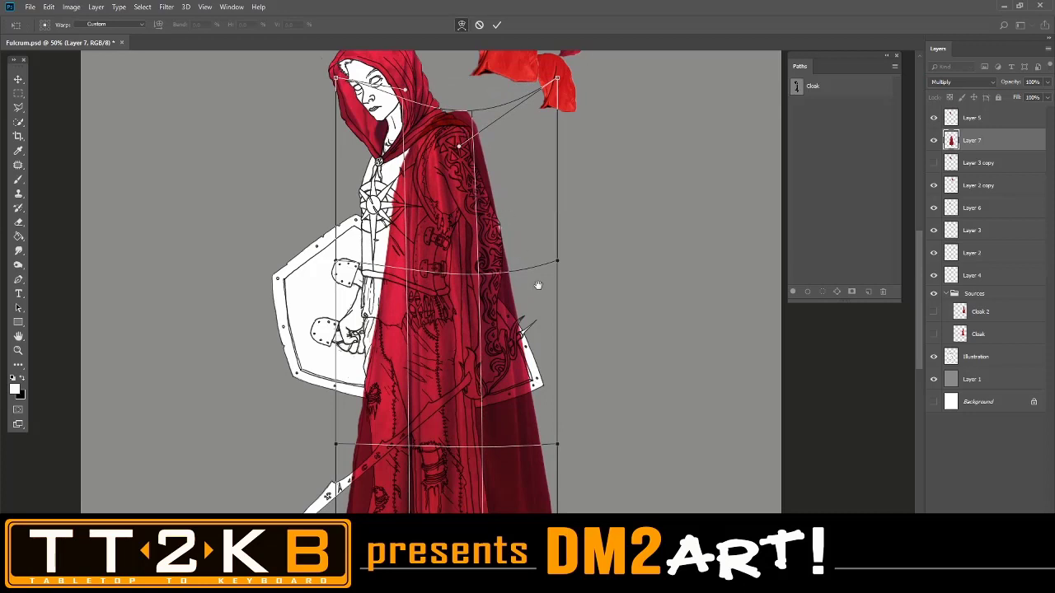
# Warp the cloak's hem inward from its front and back corners so that the lower part narrows around the legs.
pyautogui.moveTo(539, 287); pyautogui.dragTo(549, 192)
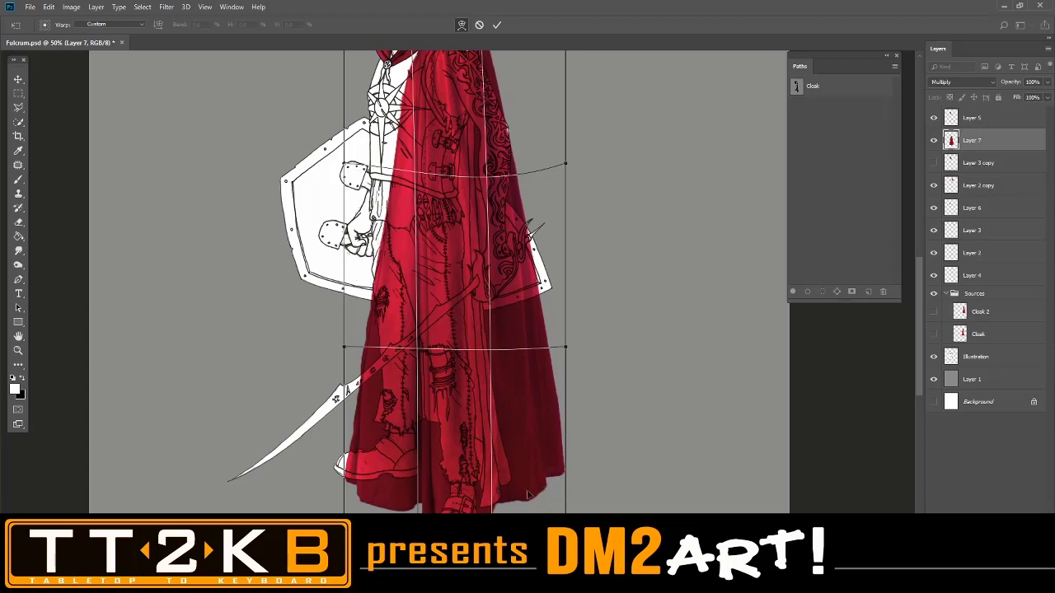
pyautogui.moveTo(362, 485); pyautogui.dragTo(385, 432)
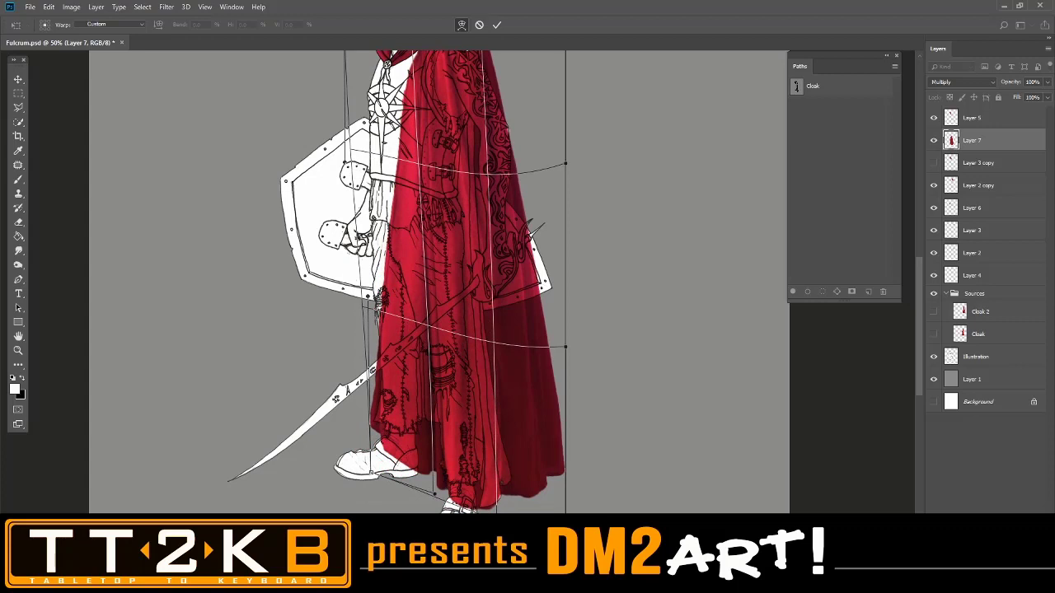
pyautogui.moveTo(566, 507); pyautogui.dragTo(503, 514)
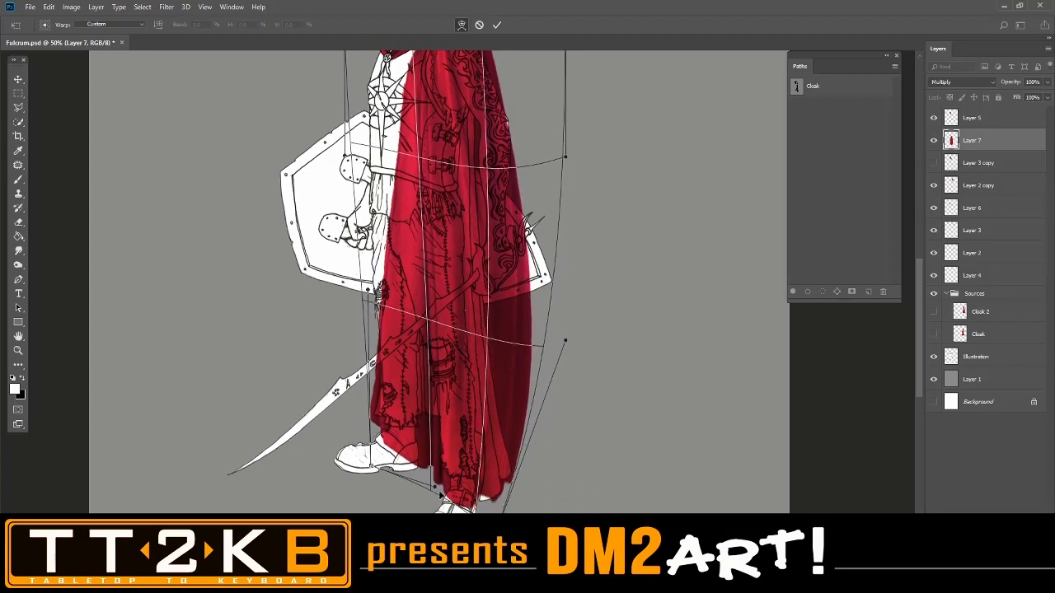
pyautogui.moveTo(435, 489)
pyautogui.mouseDown()
pyautogui.moveTo(403, 505)
pyautogui.moveTo(438, 506)
pyautogui.mouseUp()
pyautogui.moveTo(492, 483); pyautogui.dragTo(521, 464)
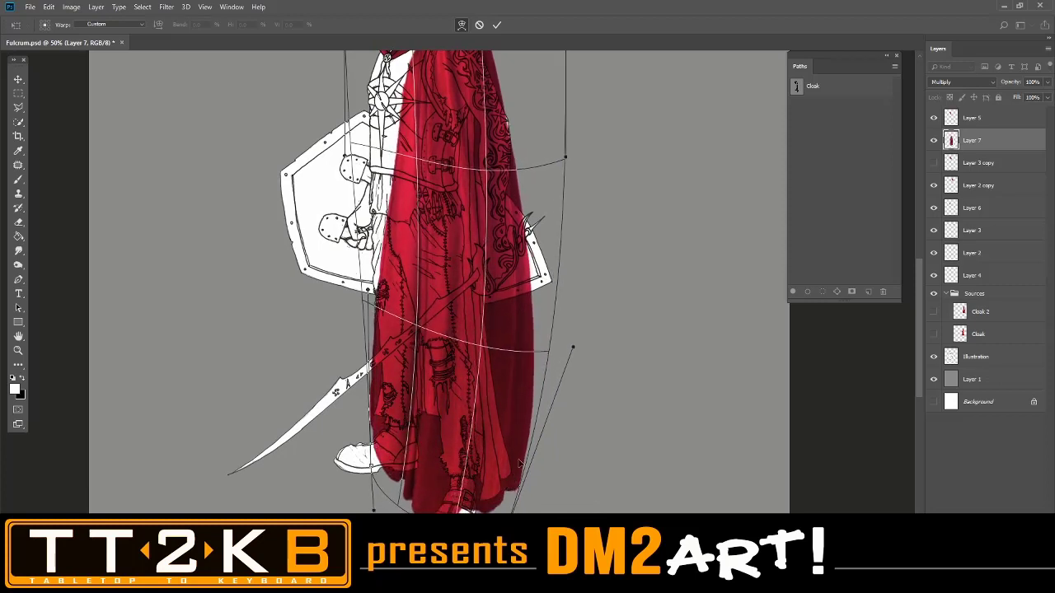
# Warp the cloak's back edge inward behind the arm, fit its shoulder corner and flare the back of the hem outward.
pyautogui.scroll(2, 557, 346)
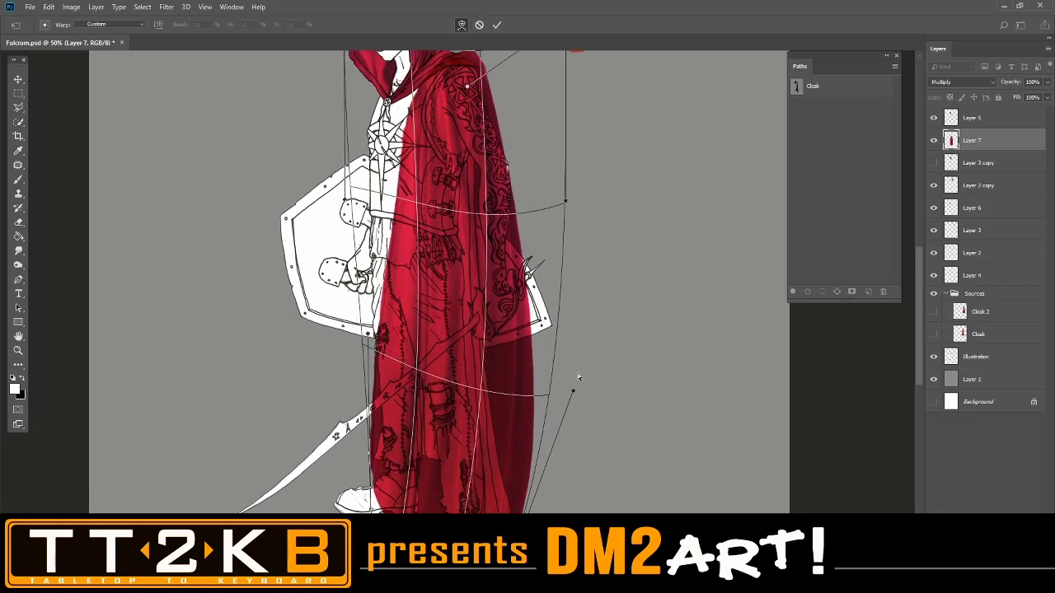
pyautogui.moveTo(572, 391); pyautogui.dragTo(553, 383)
pyautogui.moveTo(534, 282); pyautogui.dragTo(498, 286)
pyautogui.scroll(1, 504, 110)
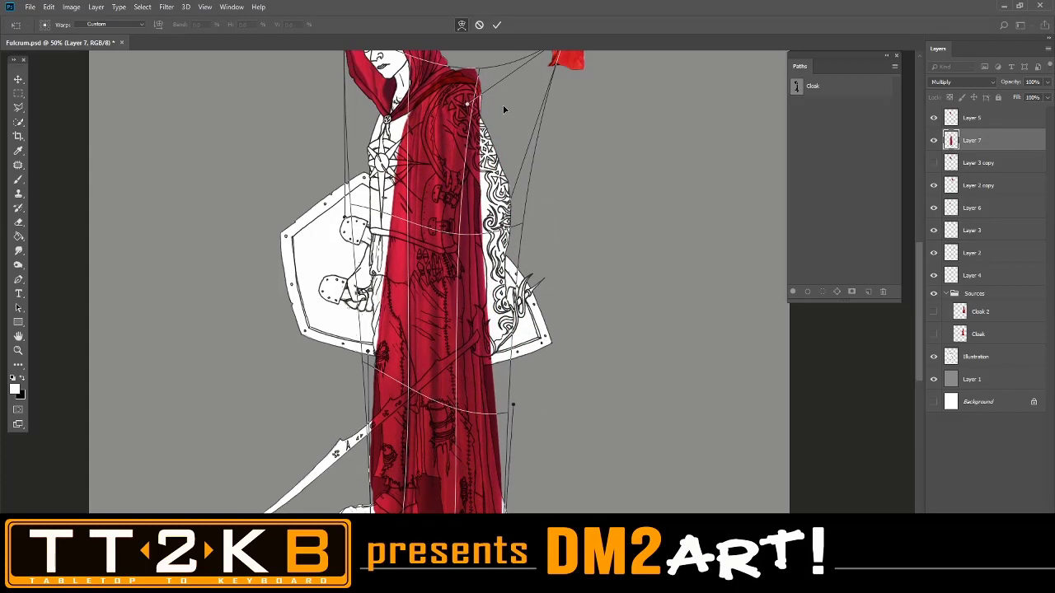
pyautogui.moveTo(484, 103); pyautogui.dragTo(487, 105)
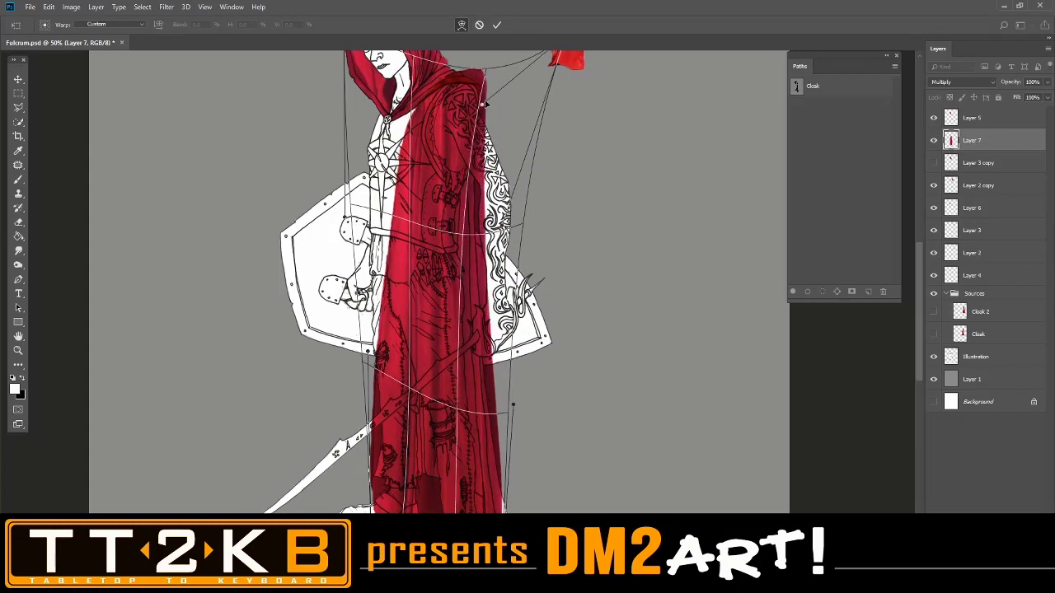
pyautogui.scroll(-2, 550, 353)
pyautogui.scroll(-2, 390, 282)
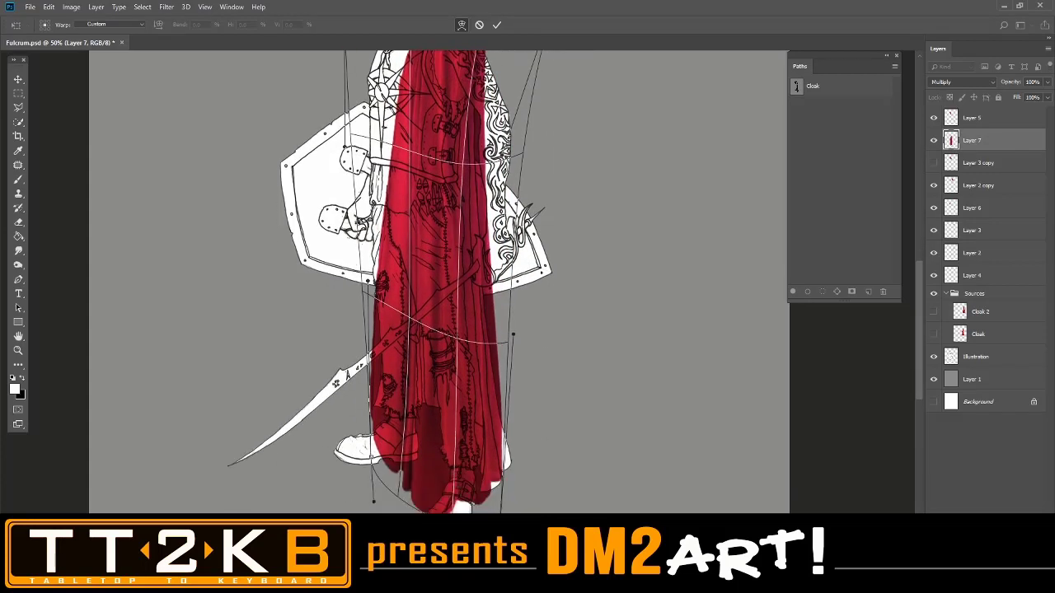
pyautogui.moveTo(500, 532)
pyautogui.mouseDown()
pyautogui.moveTo(529, 527)
pyautogui.moveTo(519, 532)
pyautogui.mouseUp()
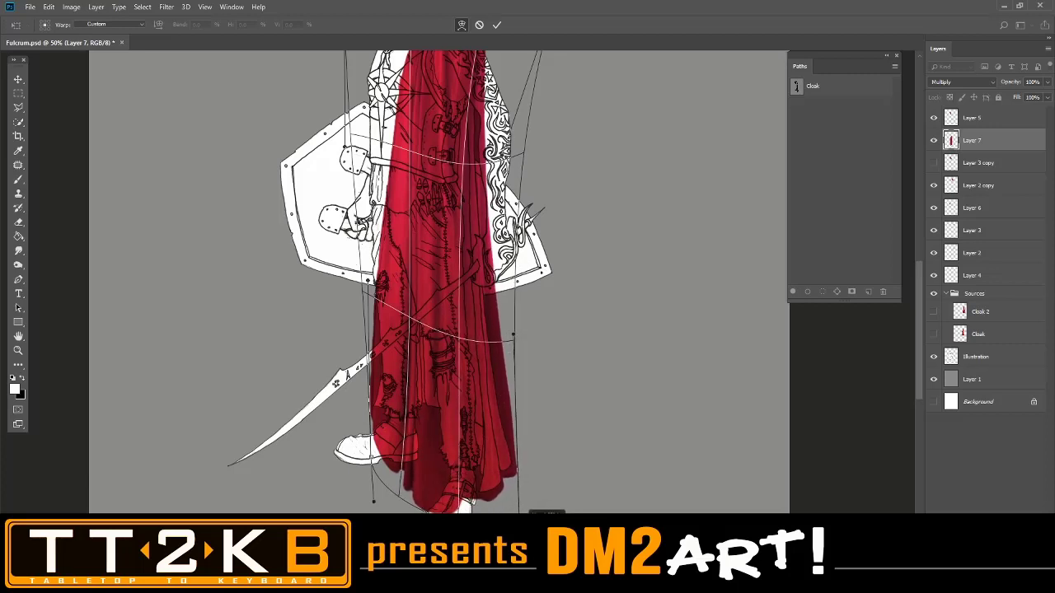
# Warp the cloak's front edge inward beside the shield hand and apply the transformation.
pyautogui.scroll(2, 541, 459)
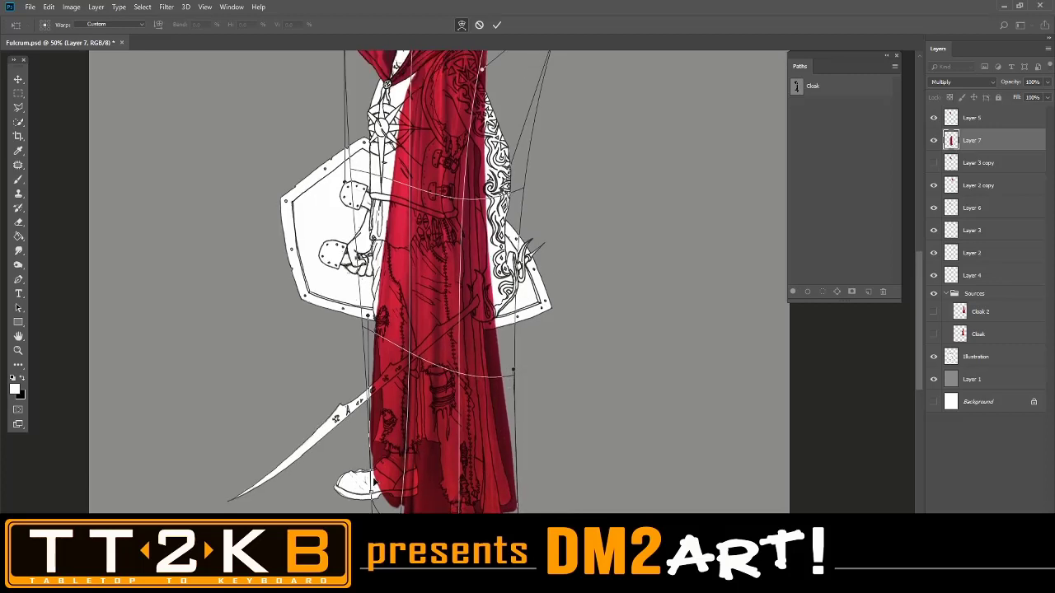
pyautogui.moveTo(371, 493)
pyautogui.mouseDown()
pyautogui.moveTo(388, 490)
pyautogui.moveTo(368, 487)
pyautogui.mouseUp()
pyautogui.moveTo(363, 188); pyautogui.dragTo(455, 206)
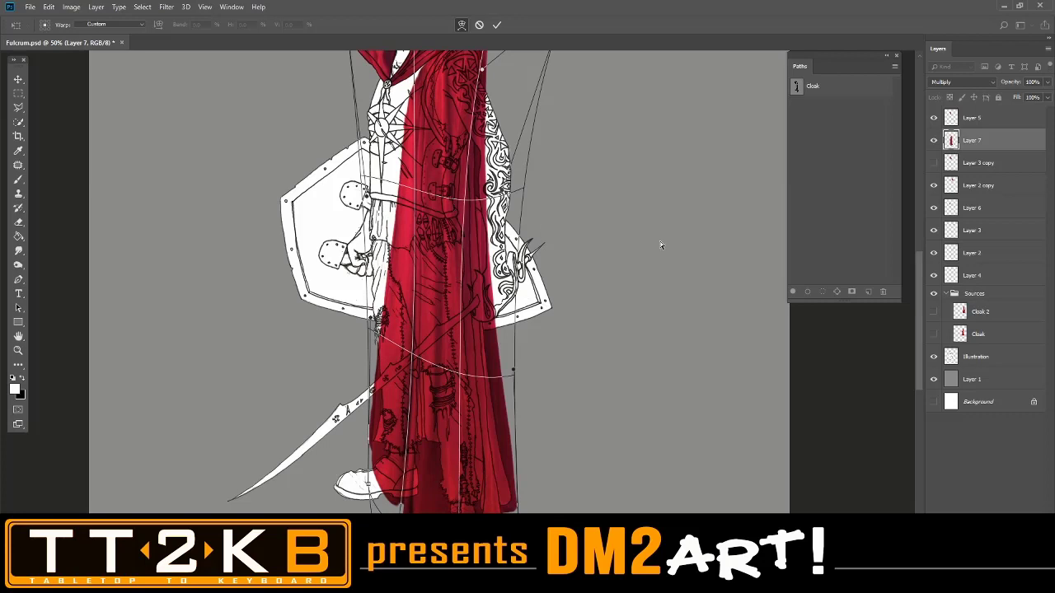
pyautogui.scroll(3, 653, 241)
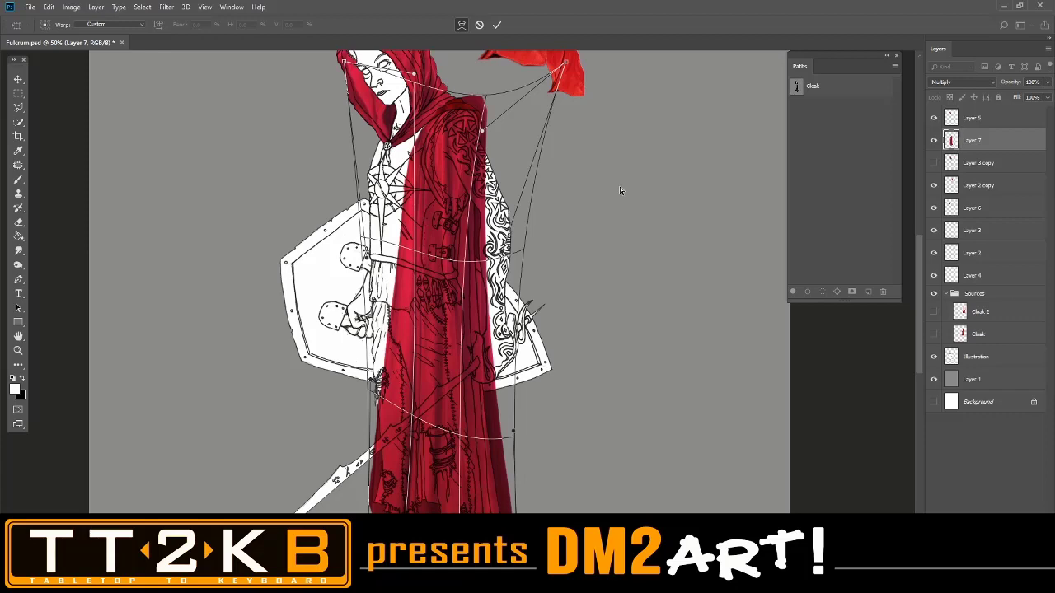
pyautogui.hotkey('ctrl', '-')
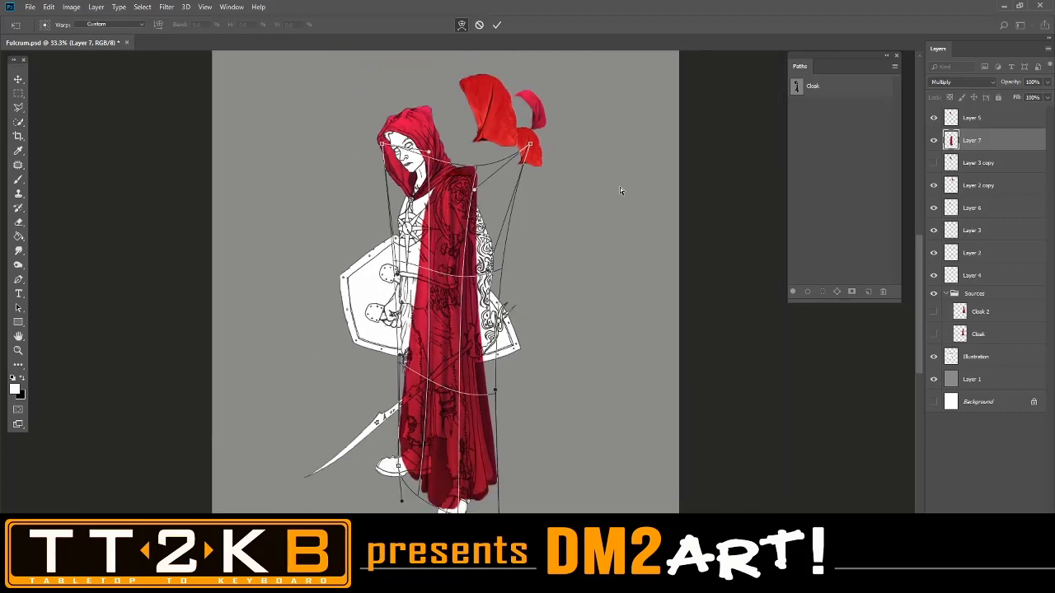
pyautogui.press('Return')
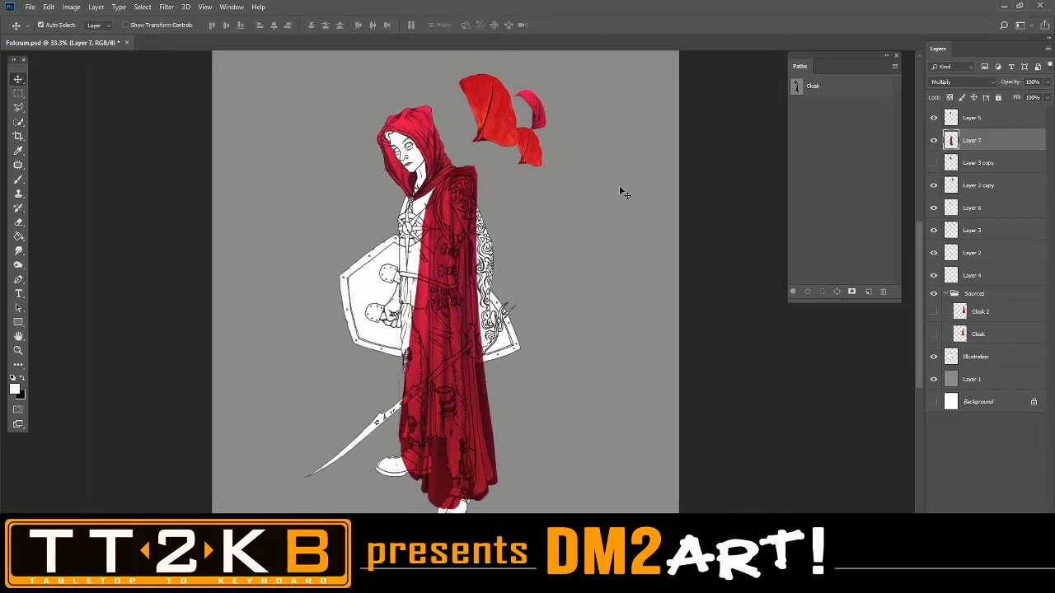
# Make a new anti-aliased selection from the Cloak path with a feather radius of 0 pixels.
pyautogui.click(817, 93)
pyautogui.rightClick(818, 96)
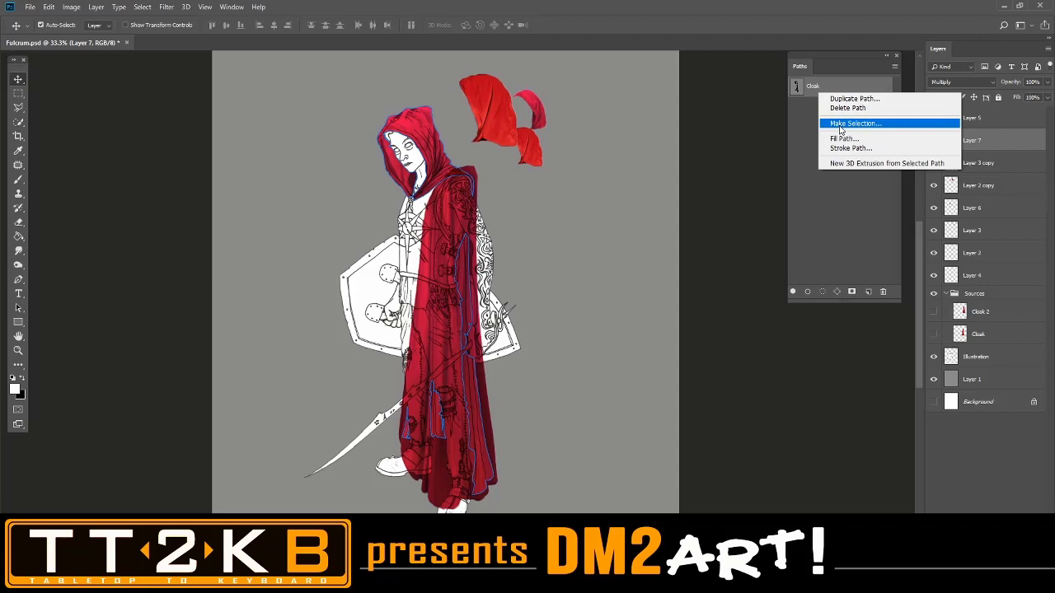
pyautogui.click(839, 124)
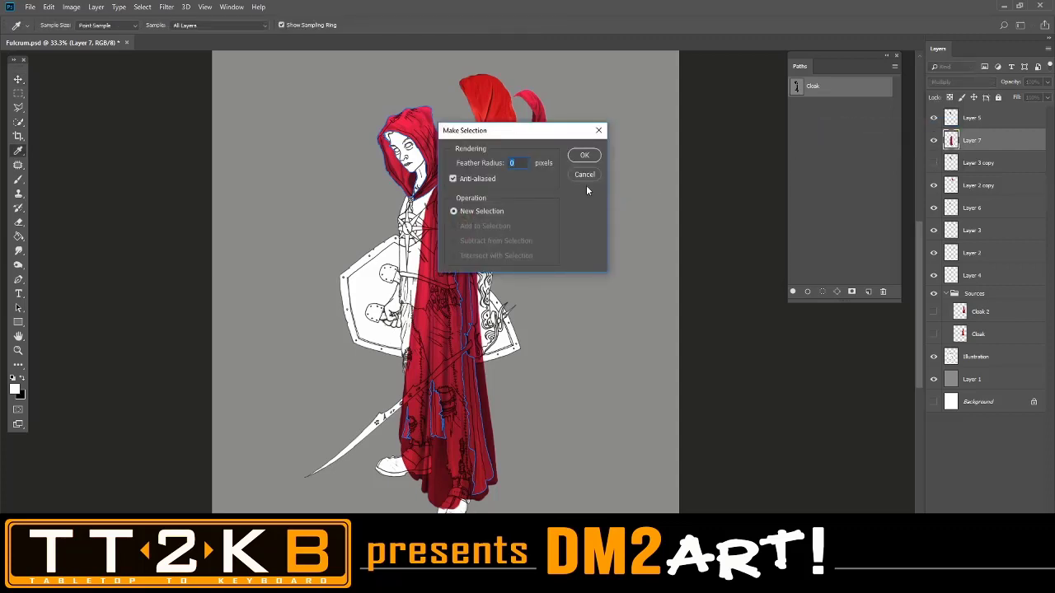
pyautogui.click(585, 155)
pyautogui.press('v')
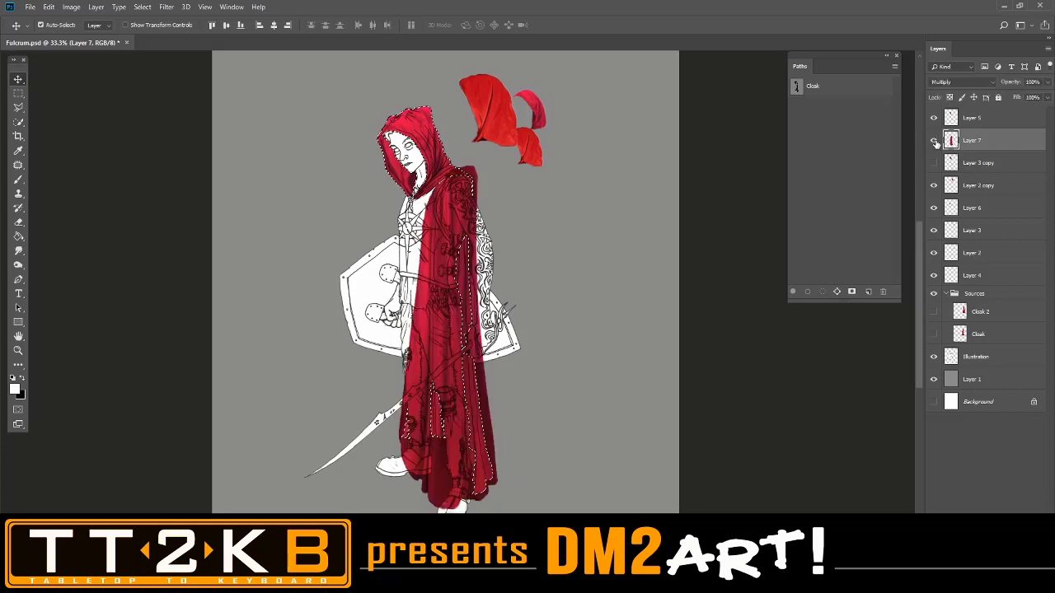
pyautogui.click(935, 141)
pyautogui.click(935, 141)
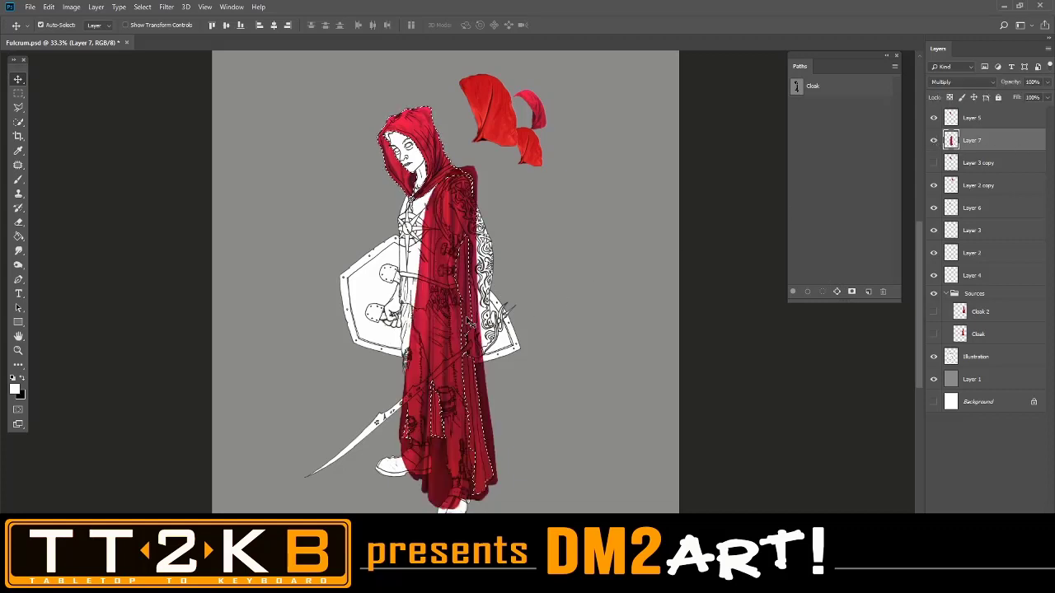
# Copy the selected part of the Layer 7 cloak to a new layer and hide Layer 7.
pyautogui.rightClick(464, 320)
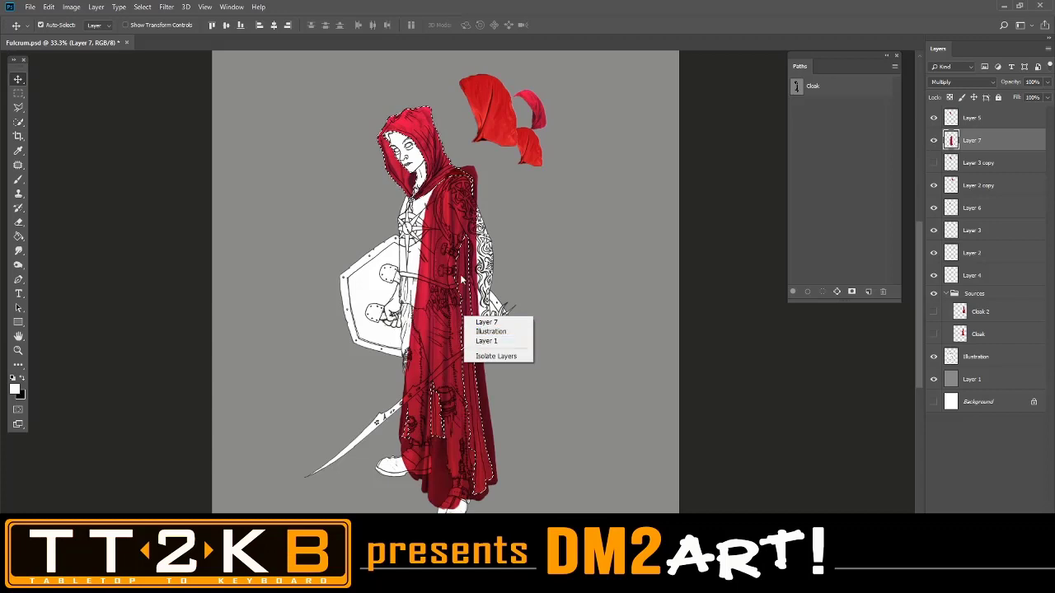
pyautogui.click(21, 111)
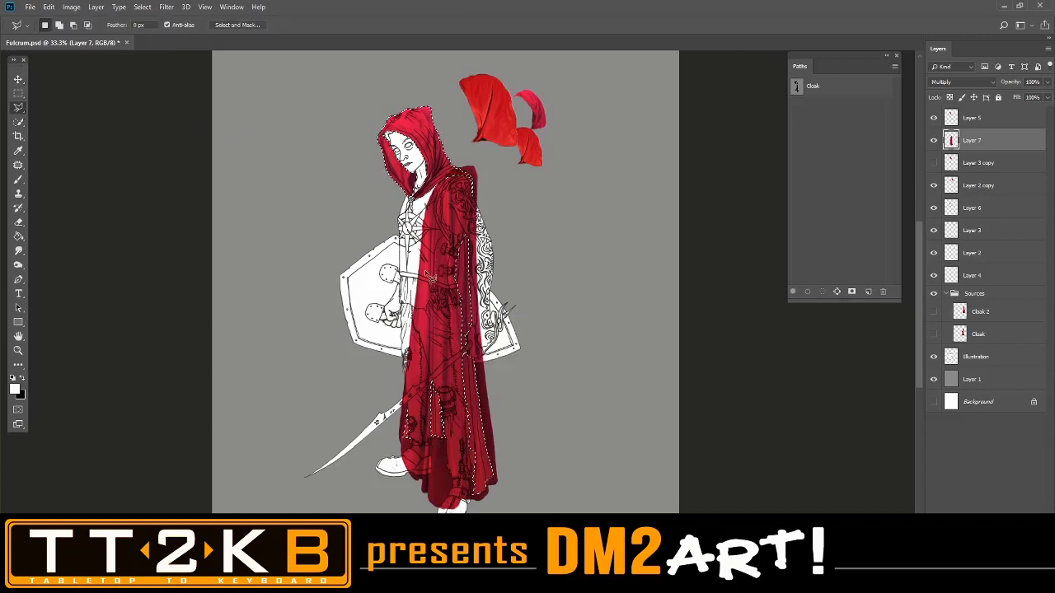
pyautogui.rightClick(464, 200)
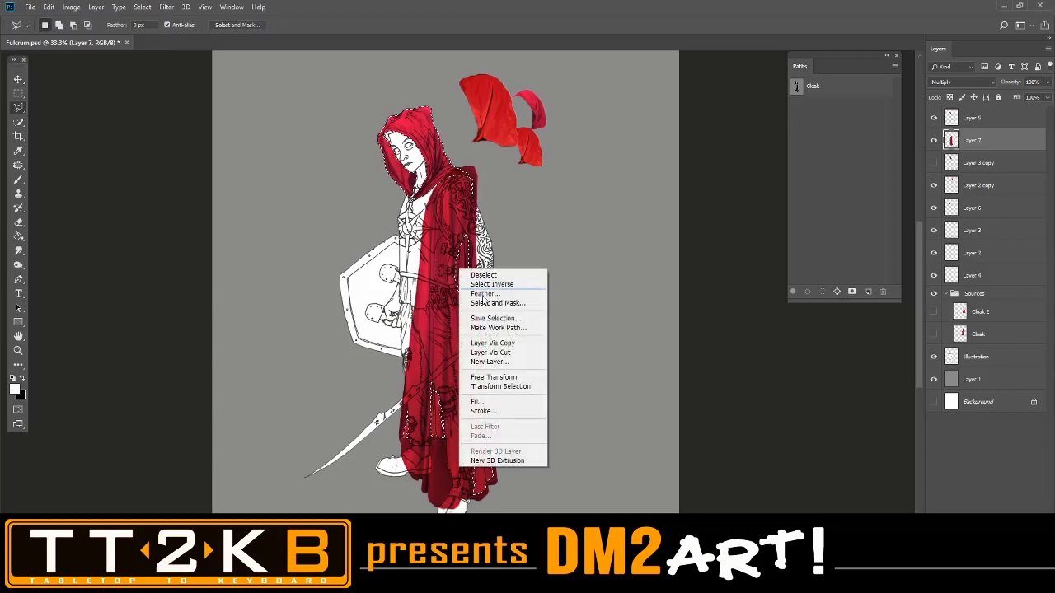
pyautogui.click(507, 343)
pyautogui.click(934, 162)
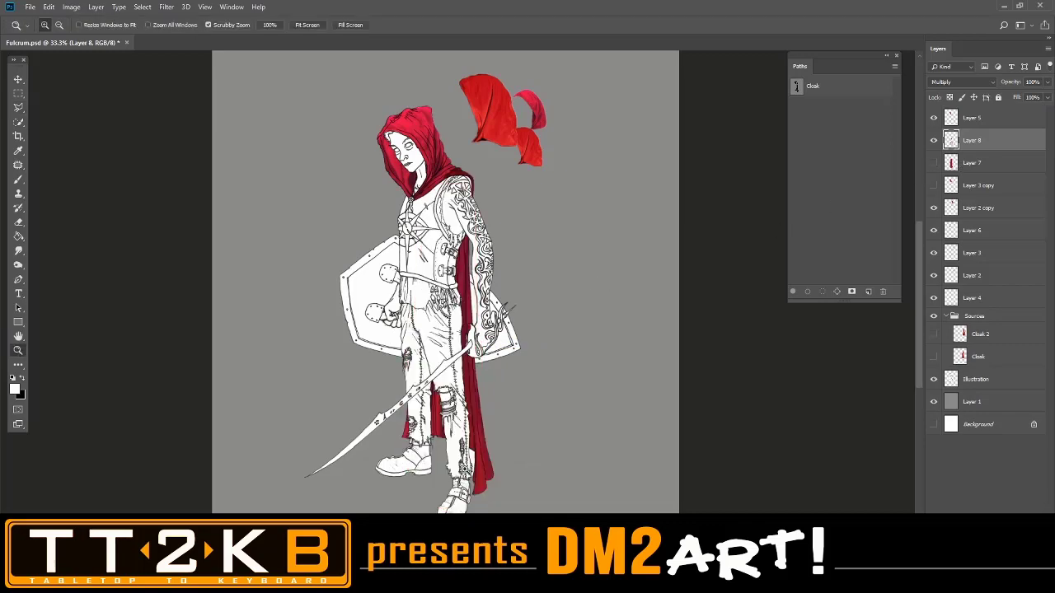
# Inspect the trimmed cloak fabric up close behind the torso and arm and along the shoulder where it meets the hood.
pyautogui.click(465, 470)
pyautogui.scroll(10, 530, 416)
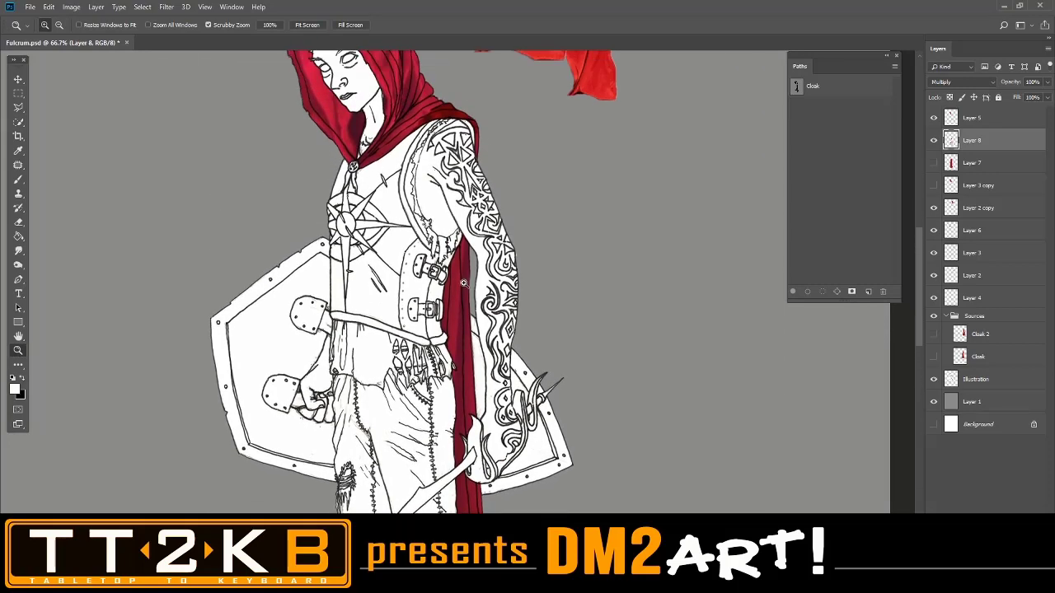
pyautogui.scroll(1, 499, 257)
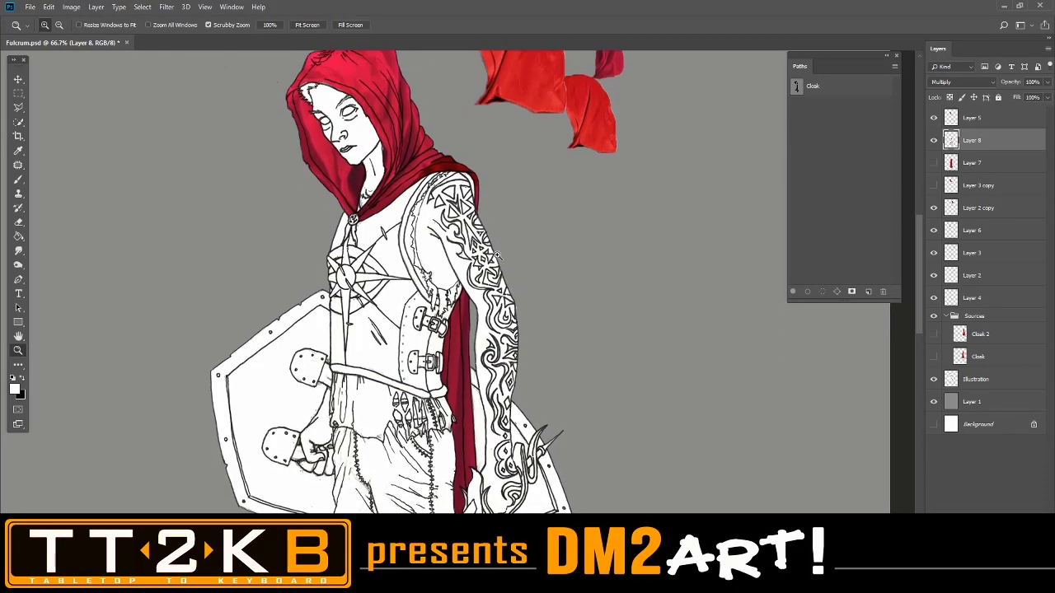
pyautogui.click(465, 407)
pyautogui.click(464, 407)
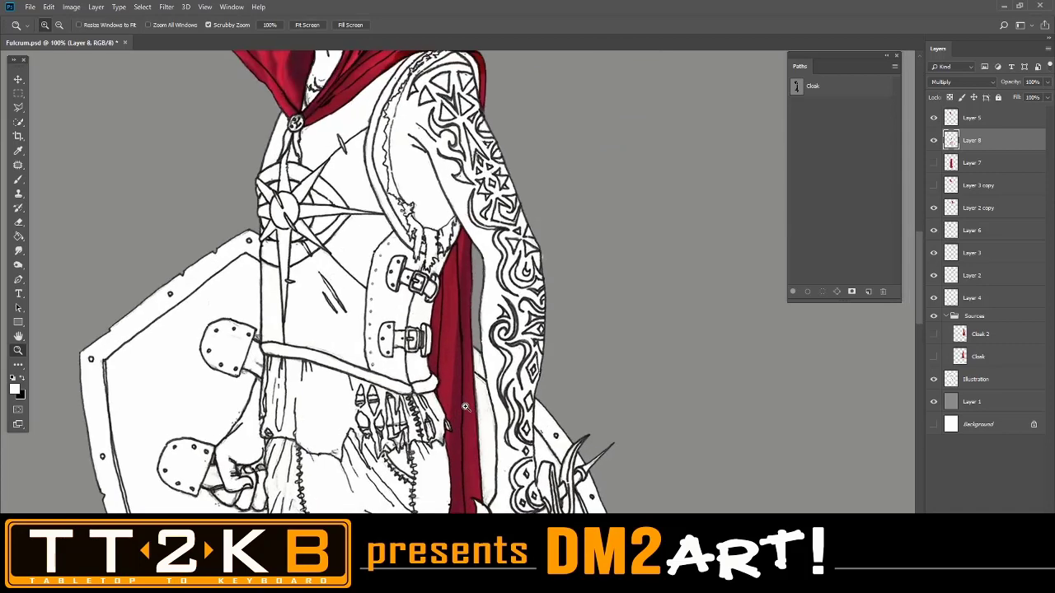
pyautogui.click(464, 409)
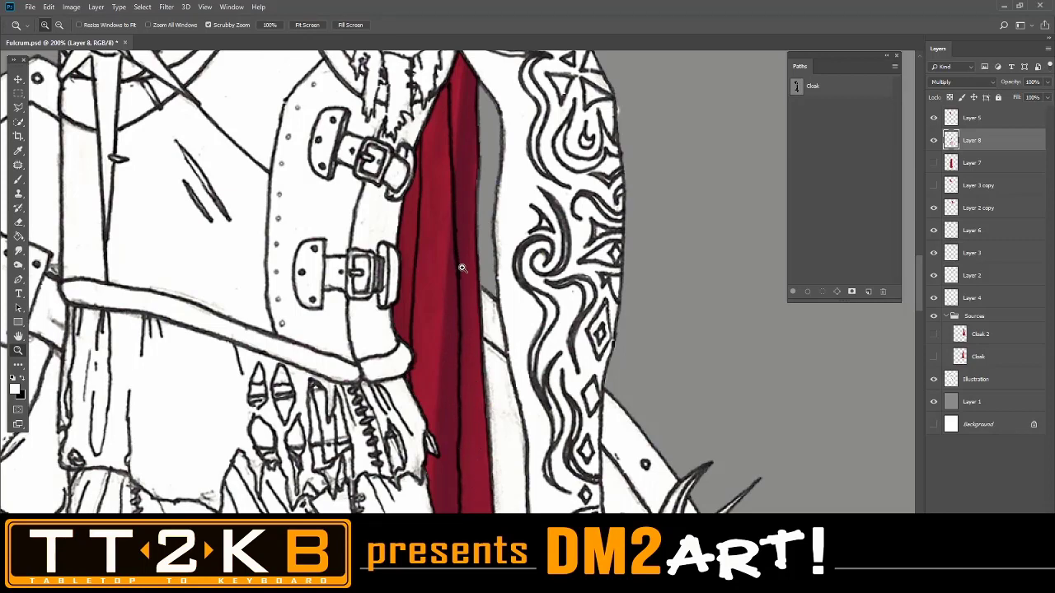
pyautogui.scroll(5, 462, 259)
pyautogui.scroll(7, 466, 264)
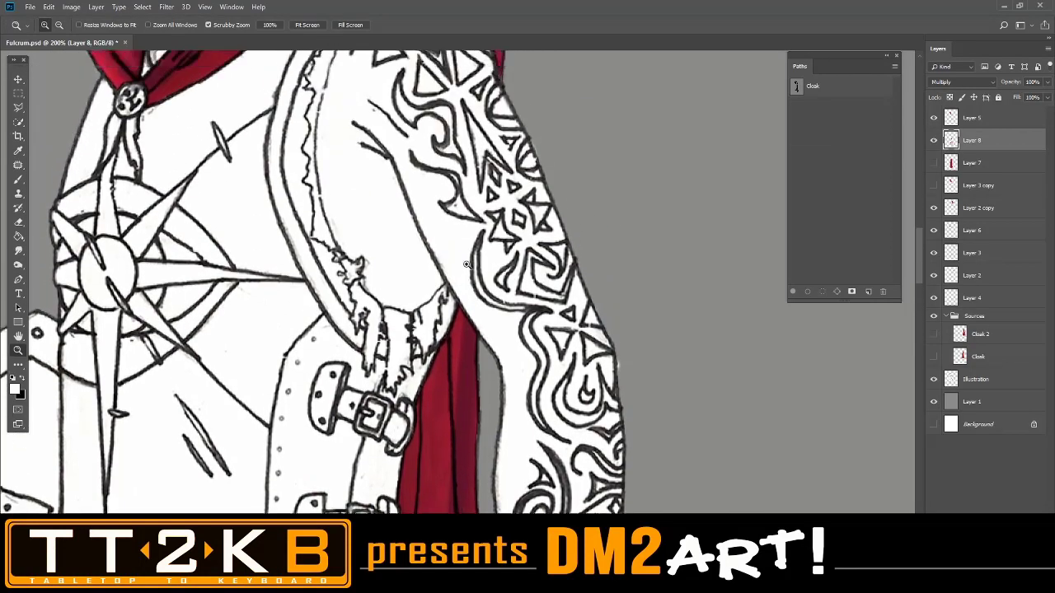
pyautogui.scroll(3, 467, 262)
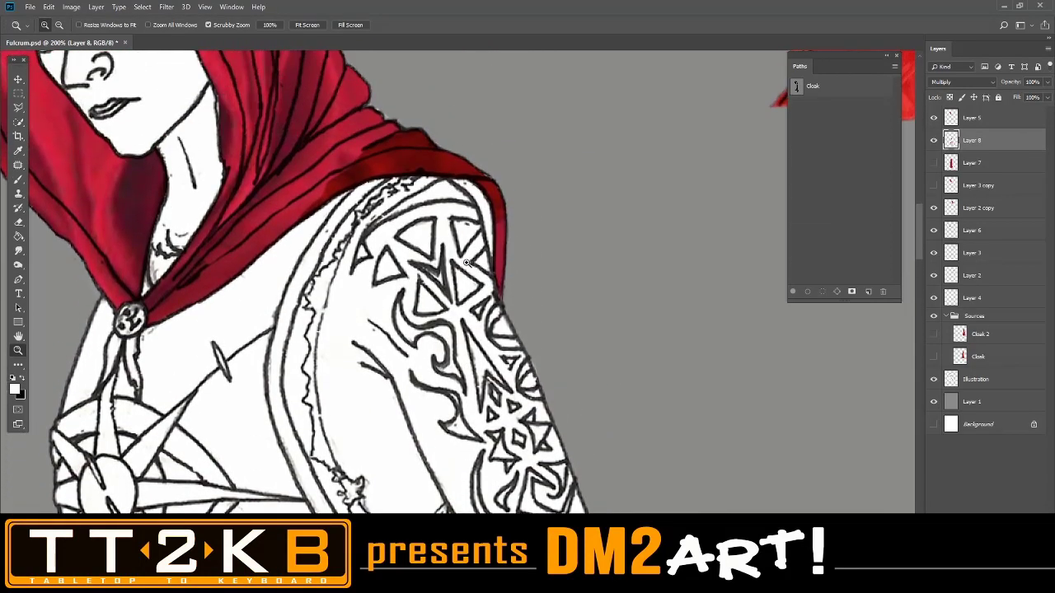
# Outline the dark red cloth overlapping the shoulder part of the hood with the polygonal lasso, erase it from Layer 8 and deselect.
pyautogui.scroll(2, 421, 250)
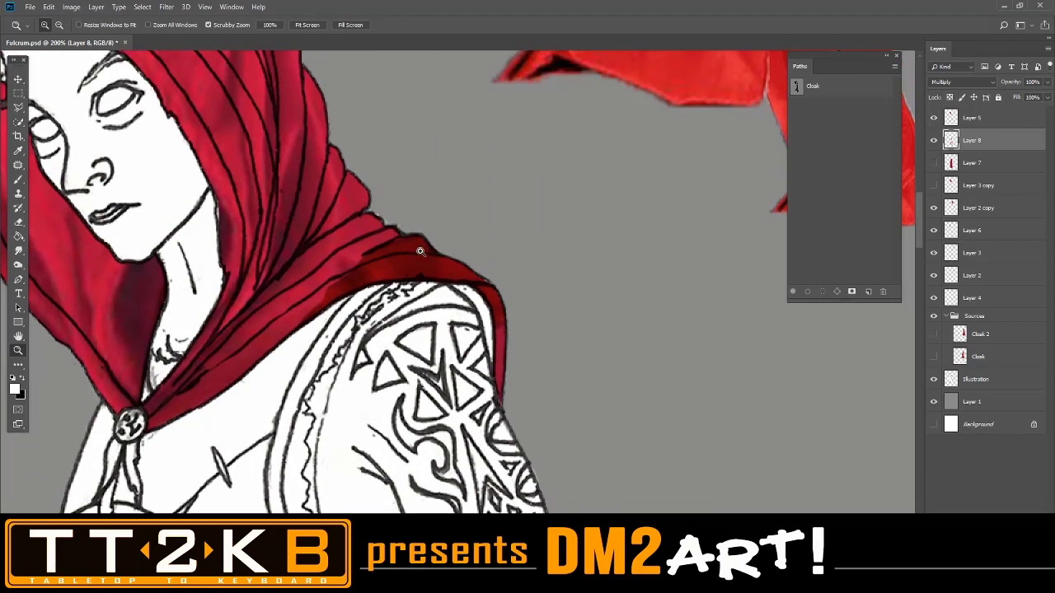
pyautogui.click(18, 107)
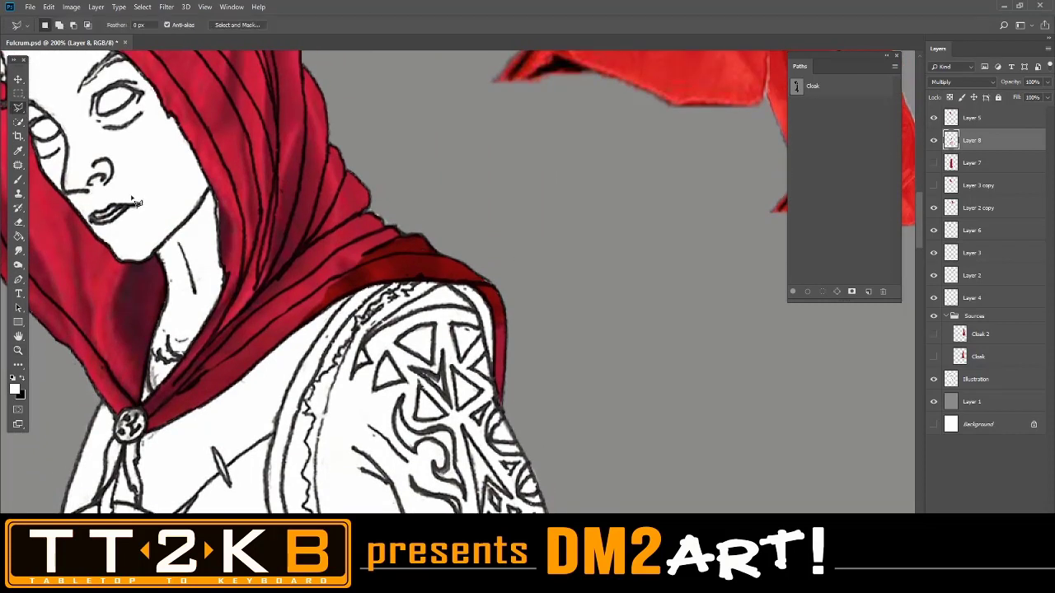
pyautogui.click(293, 336)
pyautogui.click(502, 287)
pyautogui.click(495, 219)
pyautogui.click(435, 190)
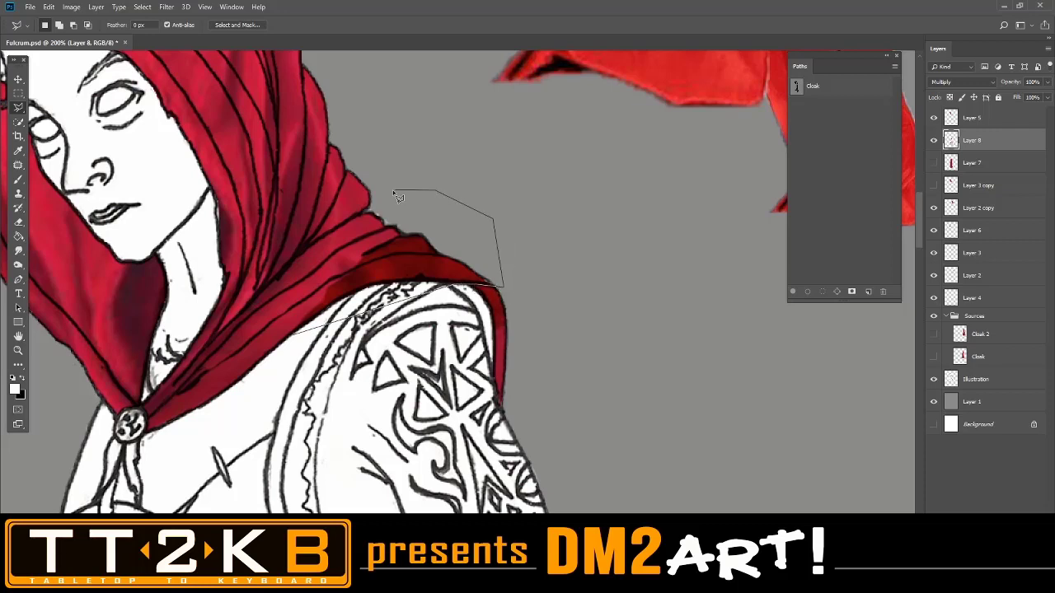
pyautogui.click(367, 201)
pyautogui.click(299, 246)
pyautogui.click(264, 340)
pyautogui.click(298, 340)
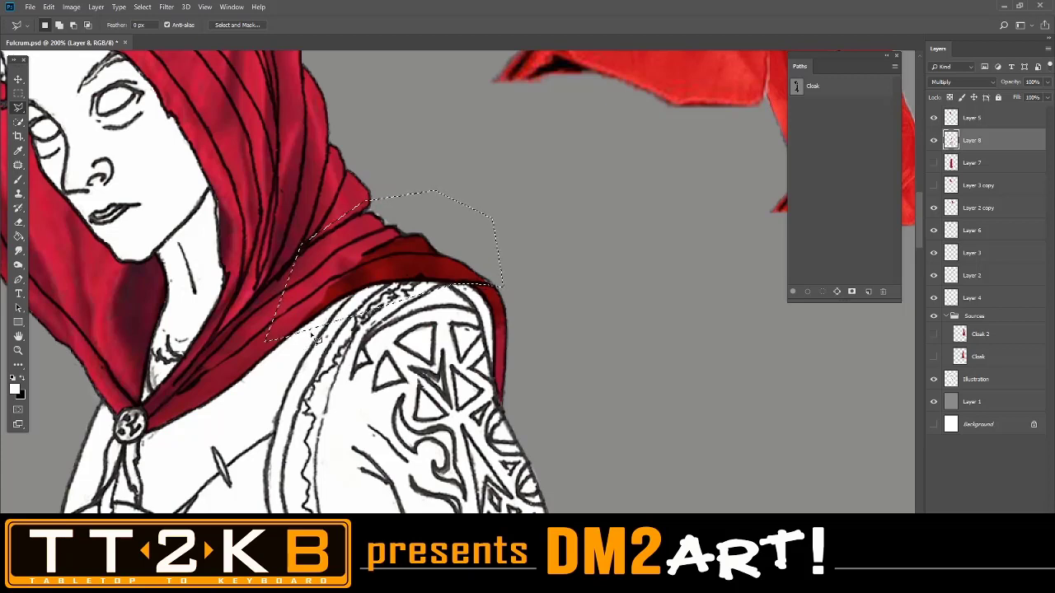
pyautogui.press('Delete')
pyautogui.hotkey('ctrl', 'd')
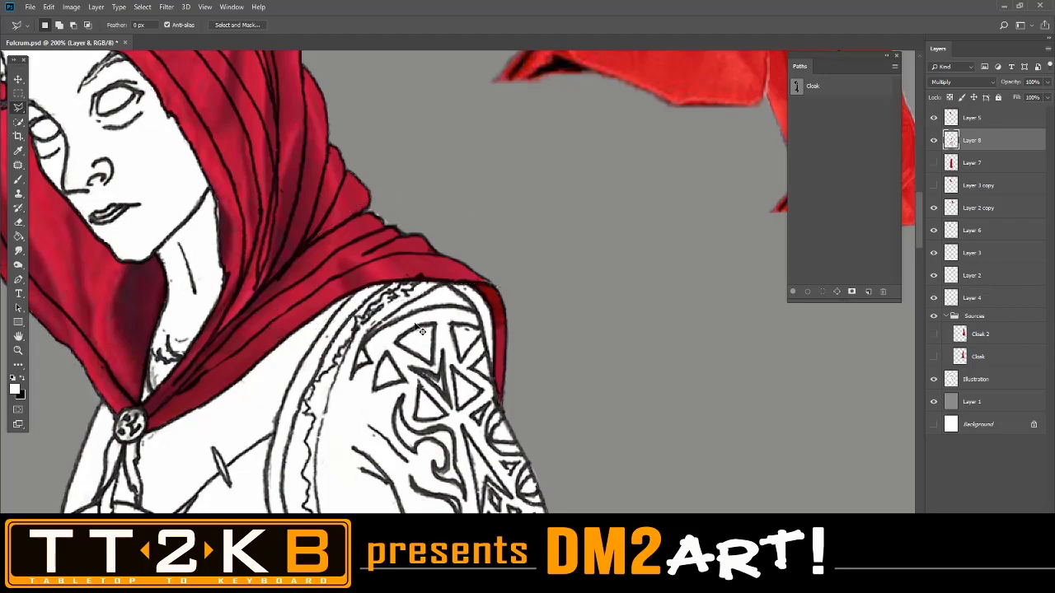
# Spread apart the two bright red fabric swatches beside the figure and delete the smaller one.
pyautogui.hotkey('ctrl', '-')
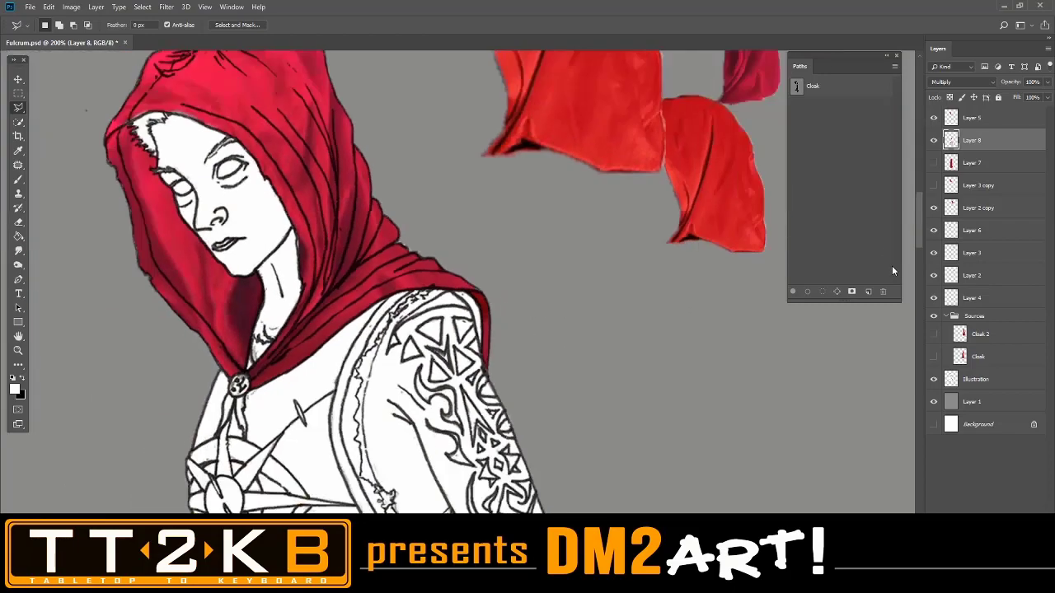
pyautogui.hotkey('ctrl', '-')
pyautogui.moveTo(730, 405); pyautogui.dragTo(725, 291)
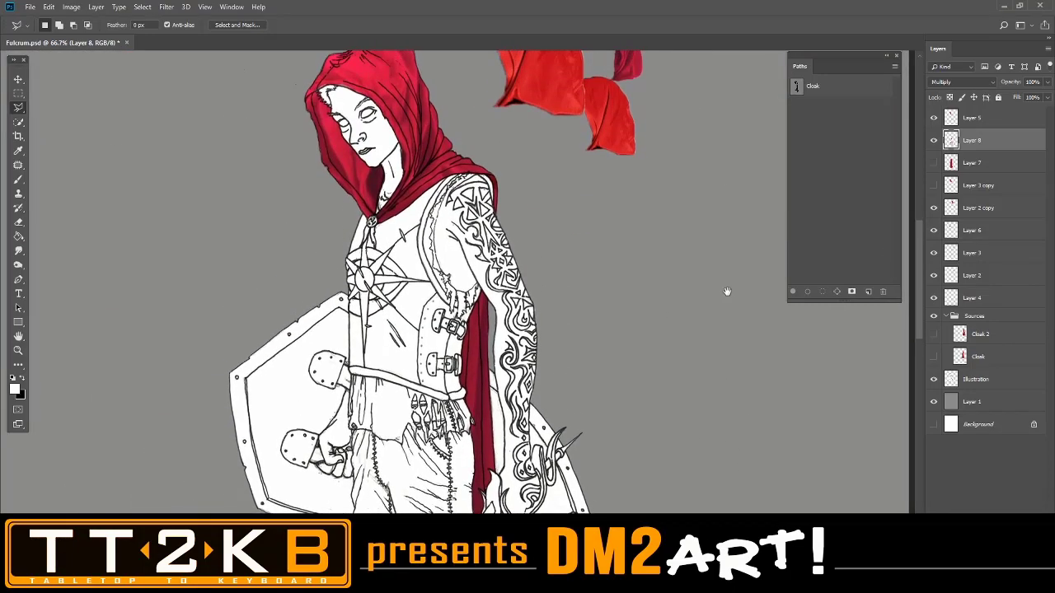
pyautogui.hotkey('ctrl', '-')
pyautogui.moveTo(665, 390); pyautogui.dragTo(696, 351)
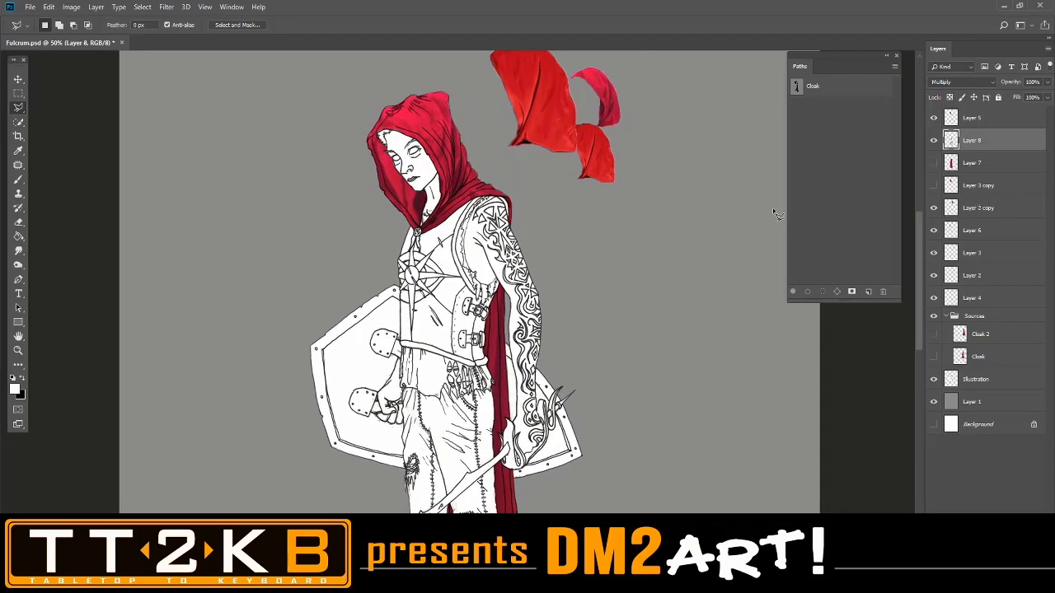
pyautogui.scroll(2, 773, 208)
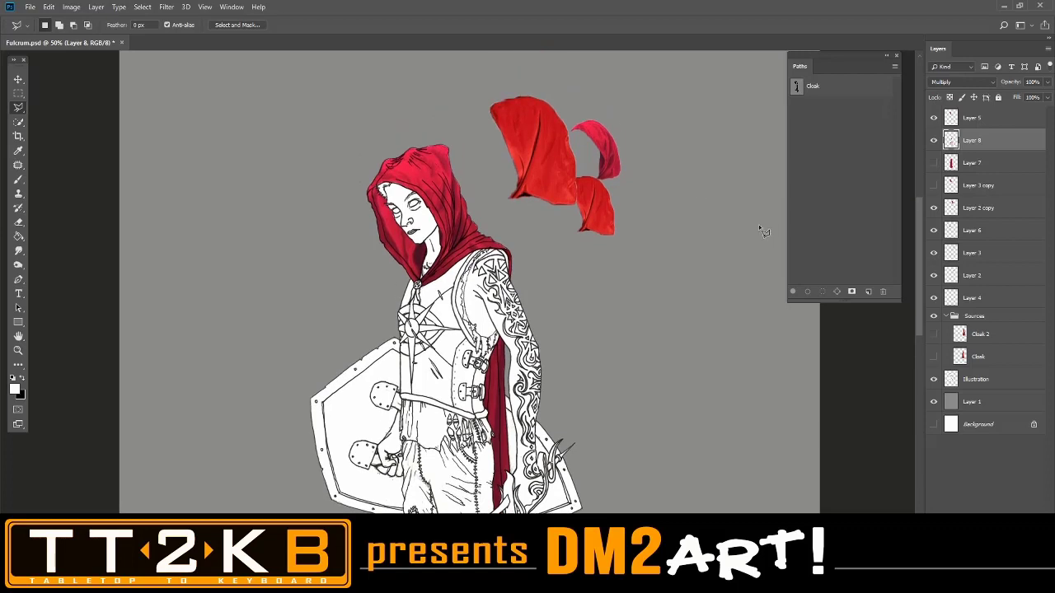
pyautogui.click(18, 79)
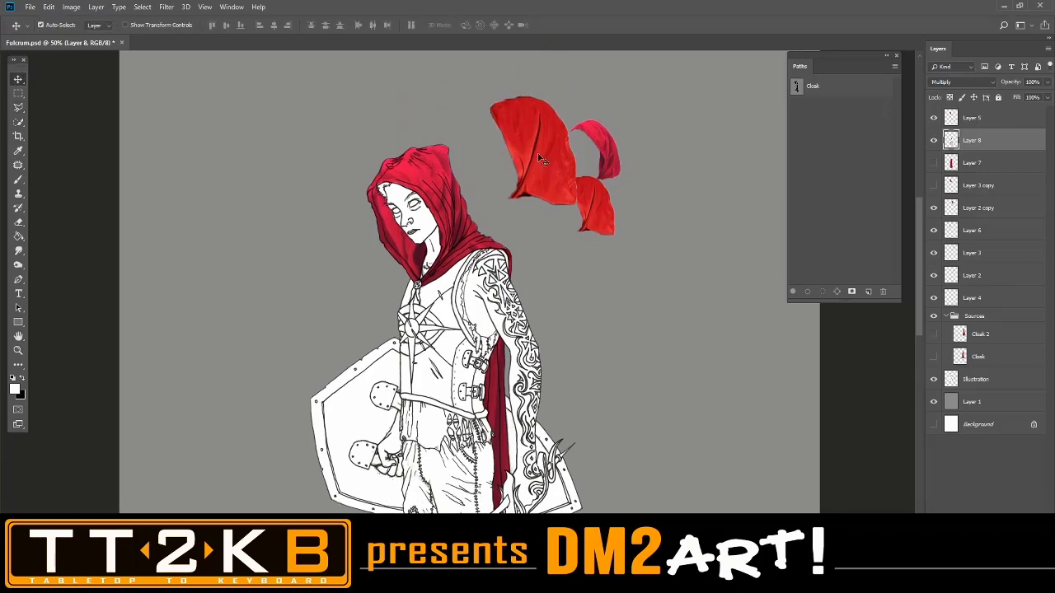
pyautogui.moveTo(541, 159); pyautogui.dragTo(519, 151)
pyautogui.moveTo(590, 203); pyautogui.dragTo(593, 253)
pyautogui.press('Delete')
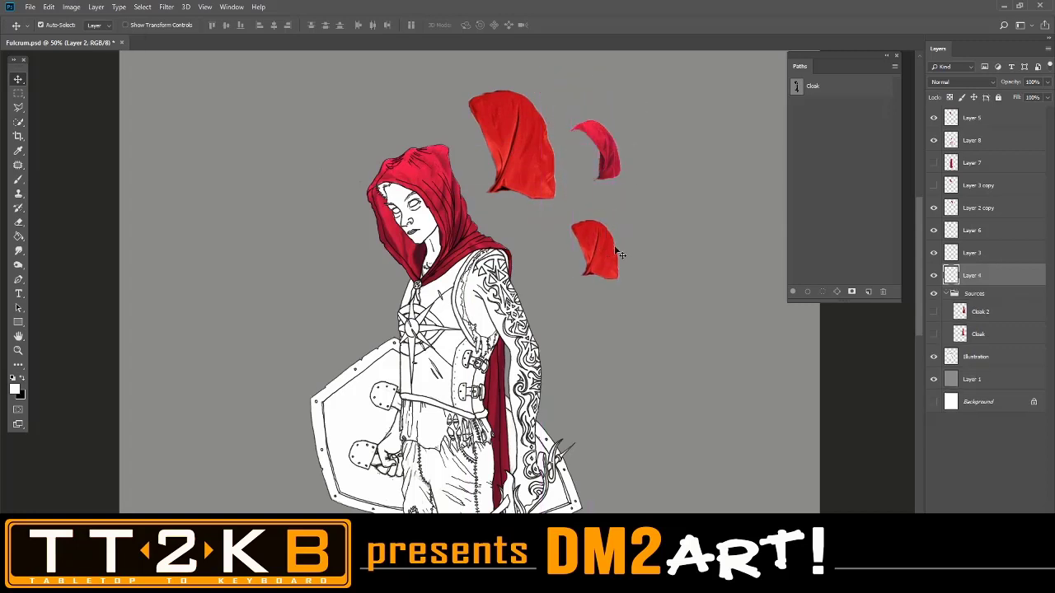
# Try deleting the small crimson fabric swatch, and undo the deletion.
pyautogui.click(603, 158)
pyautogui.press('Delete')
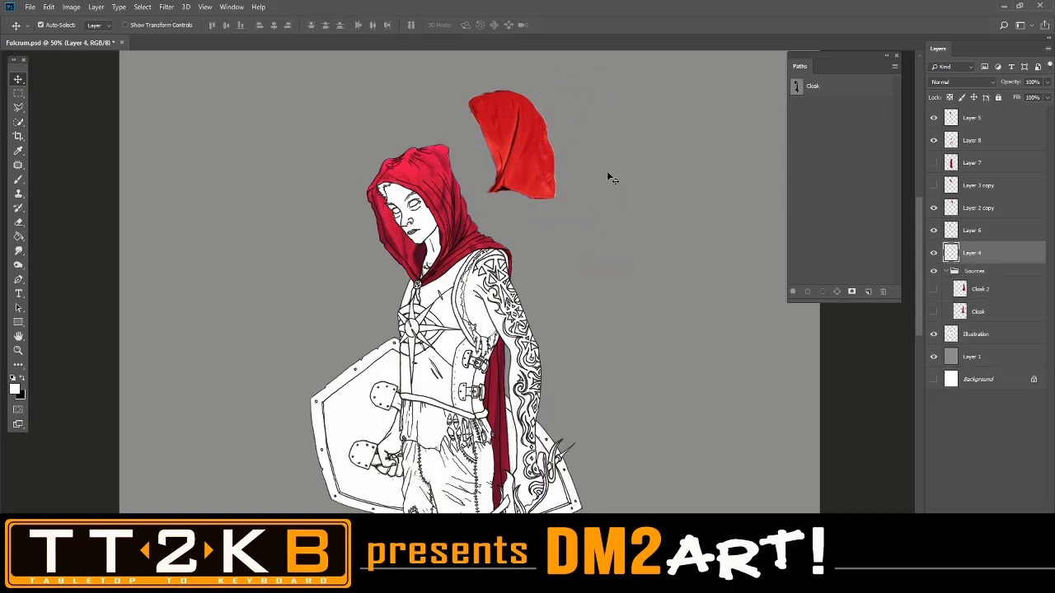
pyautogui.hotkey('ctrl', 'z')
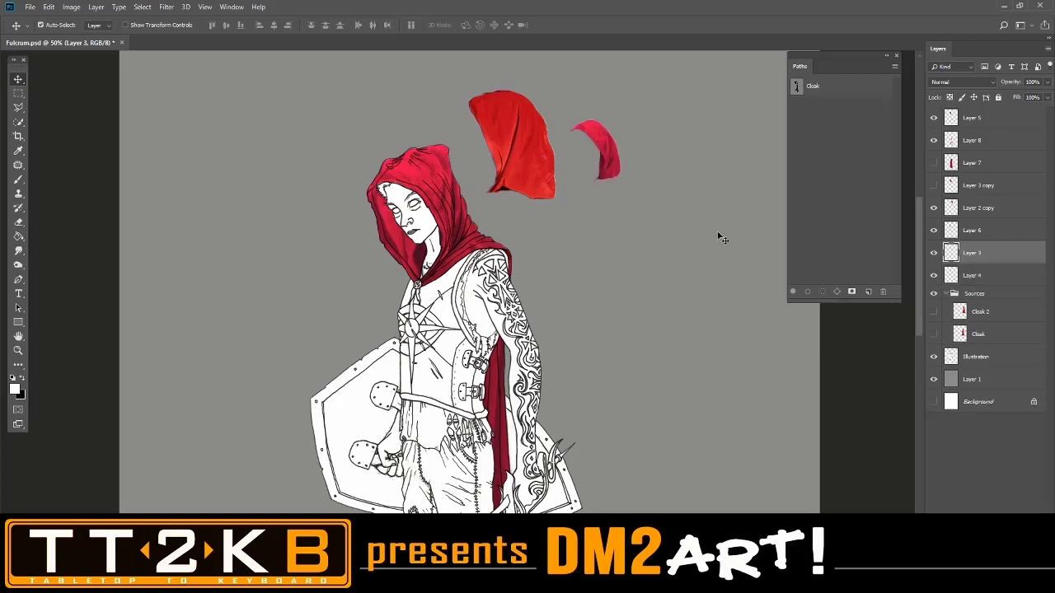
# Place the large red swatch beside the crimson one and put Layer 2 copy and Layer 6 into the Sources group.
pyautogui.moveTo(528, 156); pyautogui.dragTo(667, 177)
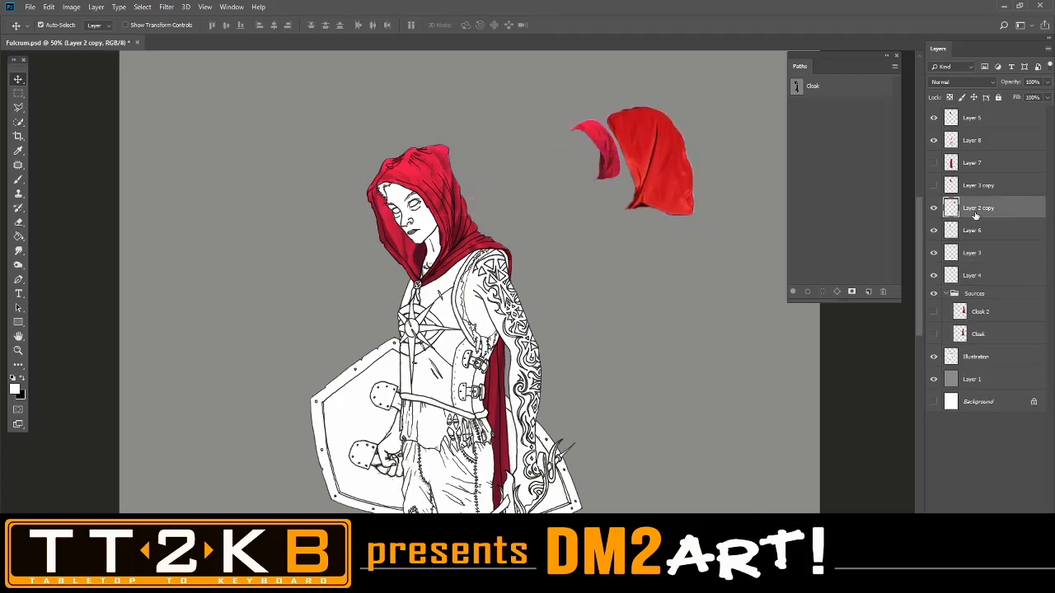
pyautogui.moveTo(974, 211); pyautogui.dragTo(992, 321)
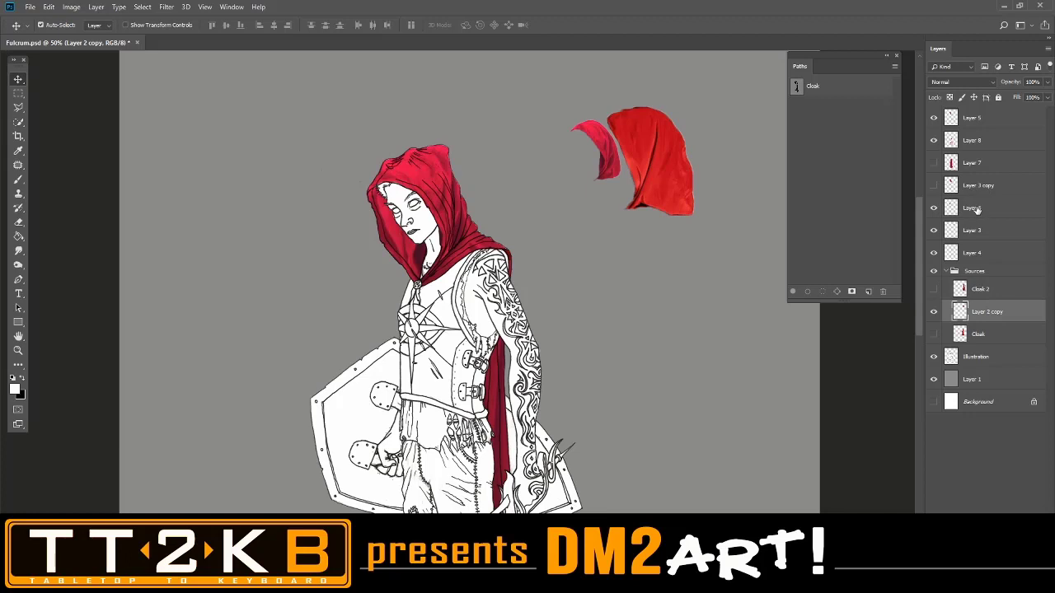
pyautogui.moveTo(974, 209); pyautogui.dragTo(965, 304)
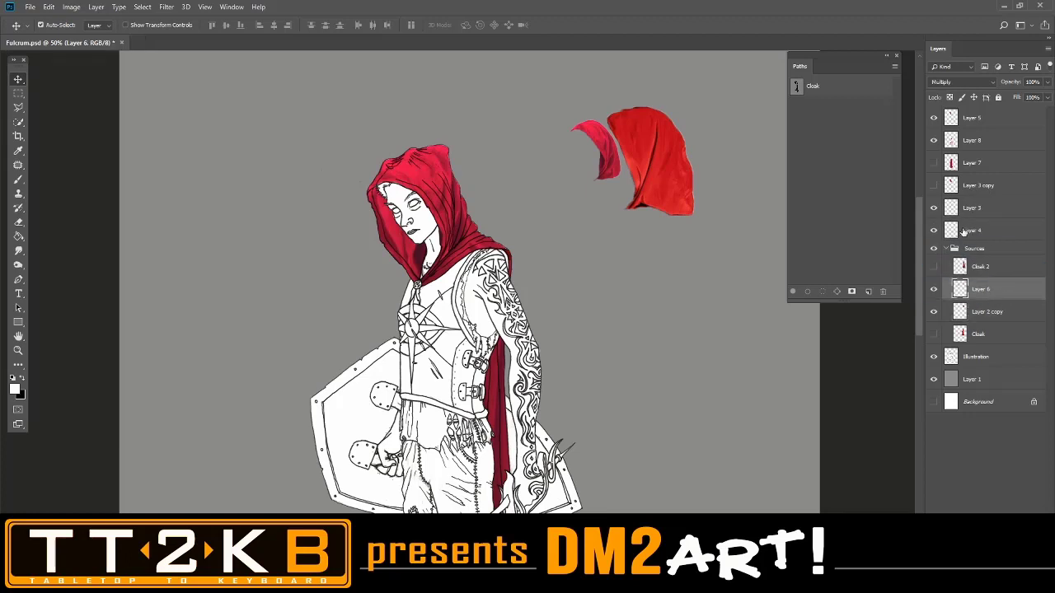
# Delete the hidden layers Layer 3 copy and Layer 7.
pyautogui.click(934, 185)
pyautogui.click(934, 185)
pyautogui.click(982, 188)
pyautogui.press('Delete')
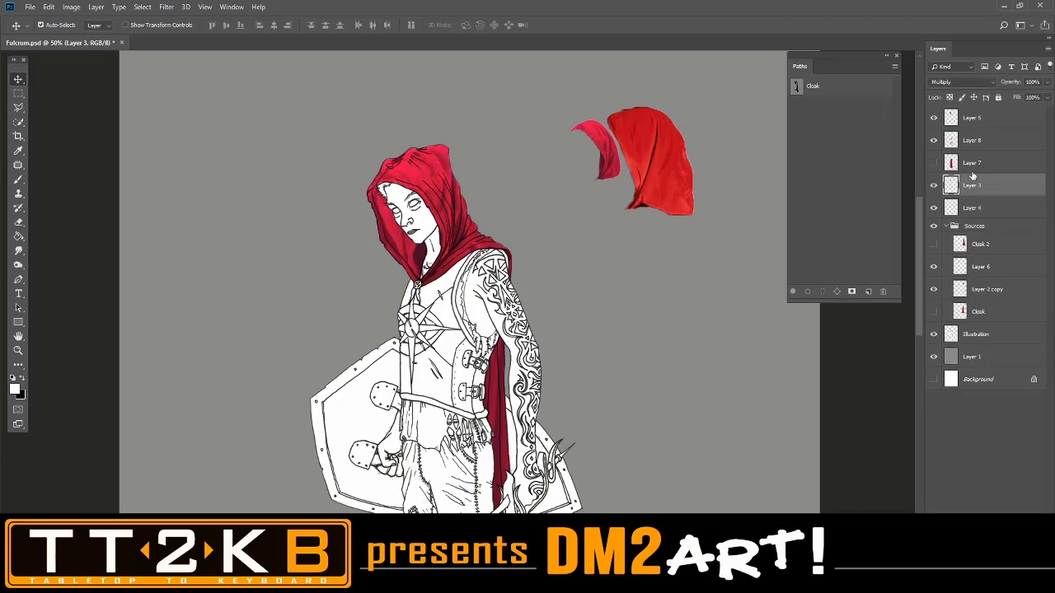
pyautogui.press('Delete')
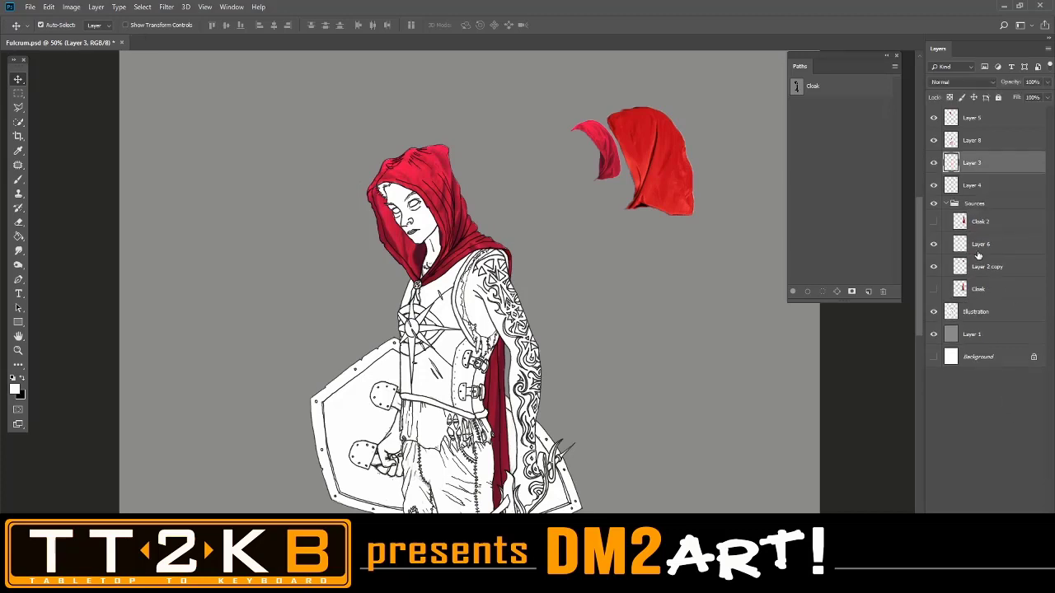
# In the Sources group, rename Layer 6 as Hood 1 and Layer 2 copy as Hood 2.
pyautogui.doubleClick(981, 244)
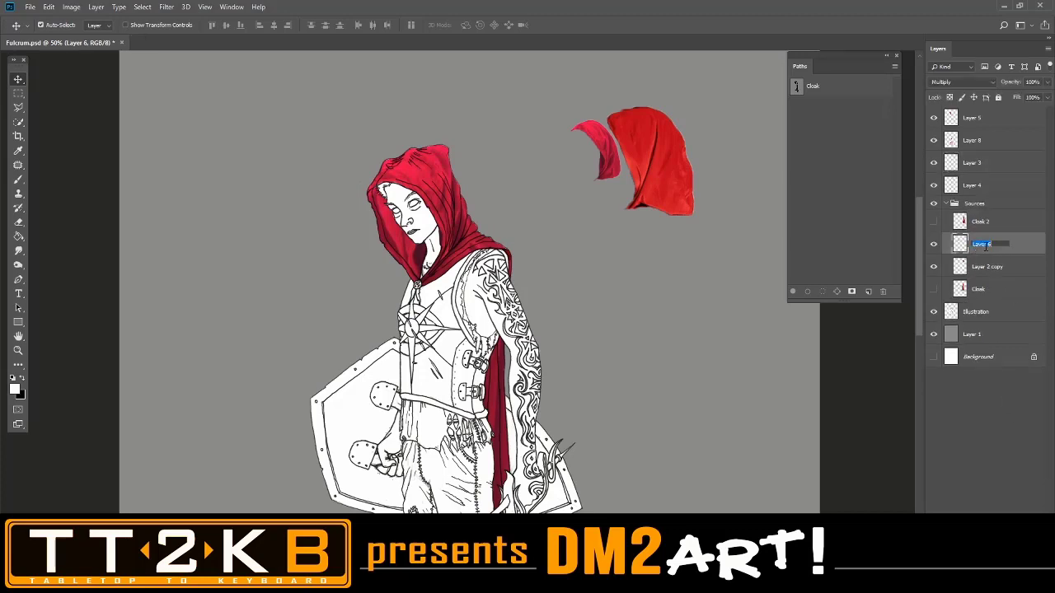
pyautogui.write('Hood 1')
pyautogui.press('Return')
pyautogui.doubleClick(976, 267)
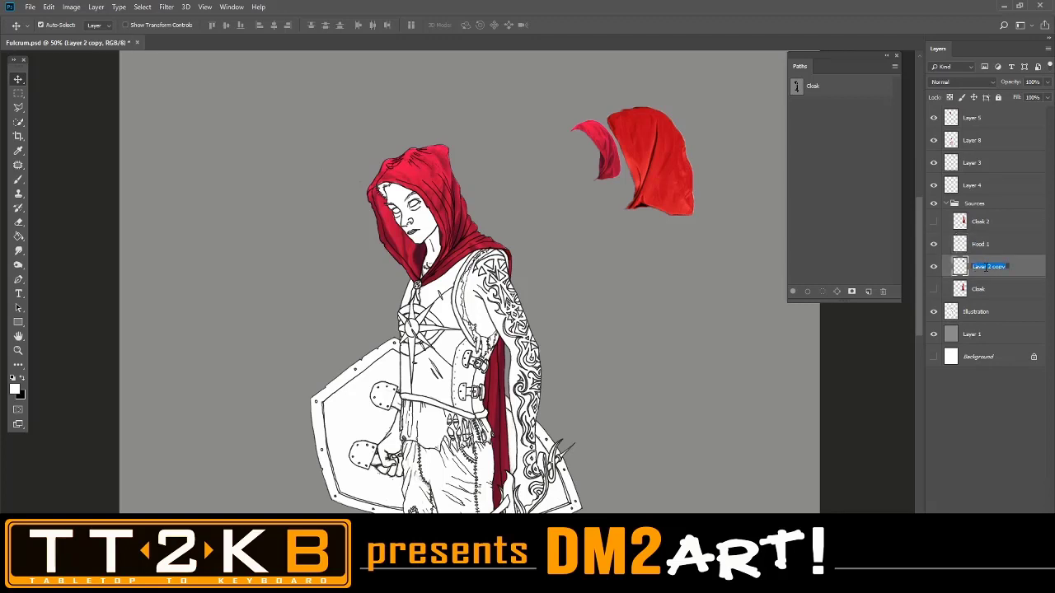
pyautogui.write('Hood 2')
pyautogui.press('Return')
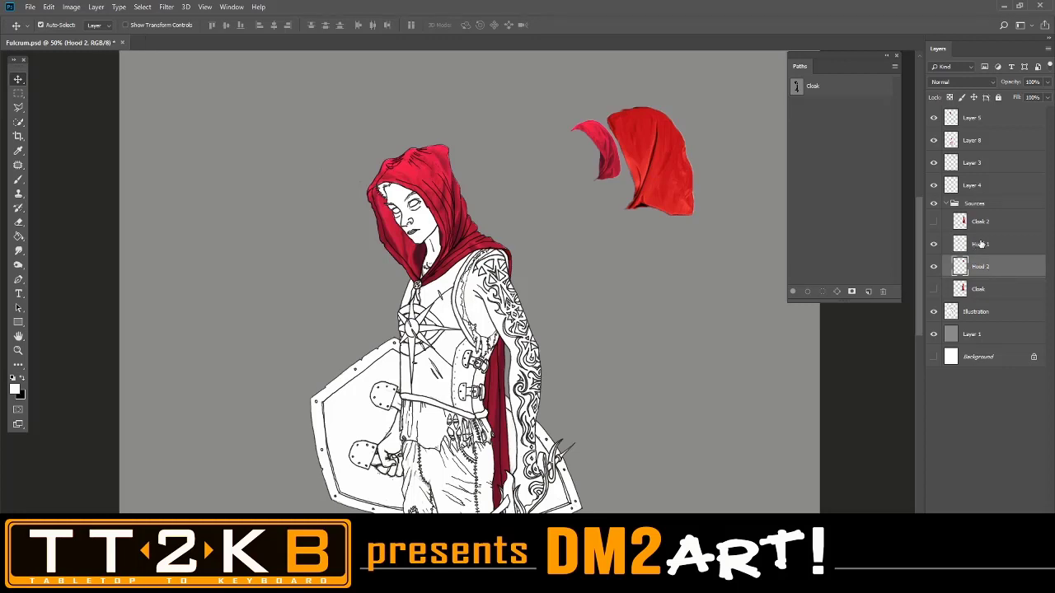
# Check what Hood 1 contains by toggling its visibility, and move Hood 2 out of the Sources group, above Layer 4.
pyautogui.click(933, 244)
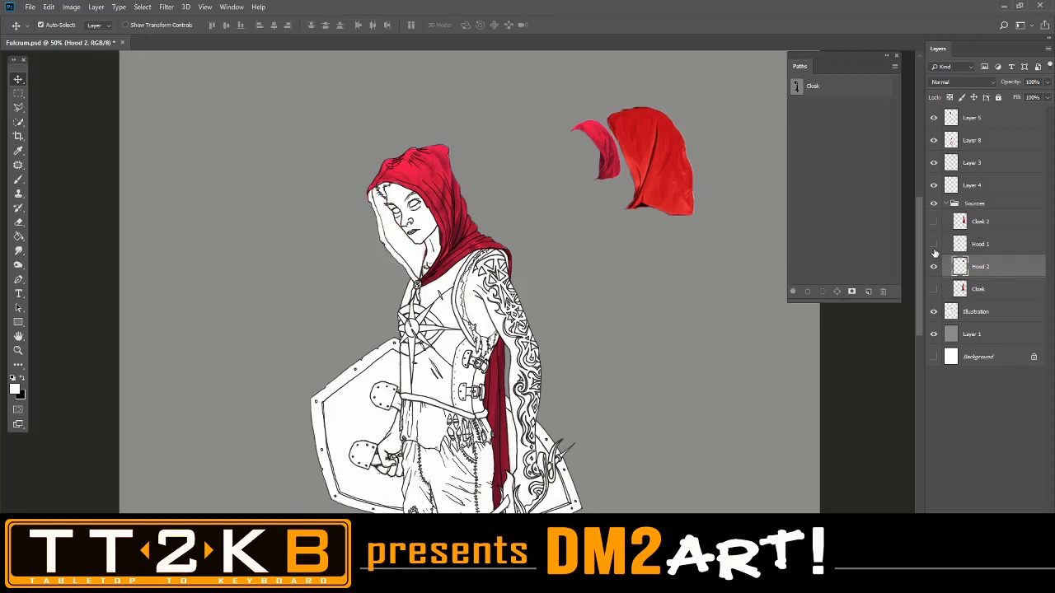
pyautogui.click(934, 245)
pyautogui.moveTo(999, 270); pyautogui.dragTo(989, 179)
# Rename Layer 3, the crimson swatch, as Hood 2 and move it into the Sources group below Cloak 2.
pyautogui.click(933, 163)
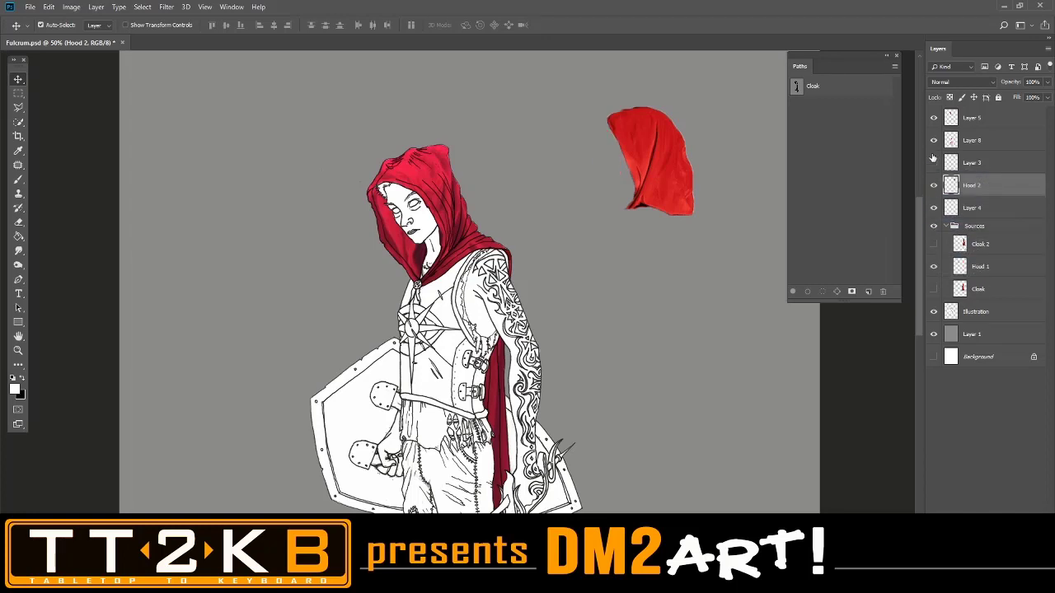
pyautogui.click(933, 163)
pyautogui.doubleClick(979, 164)
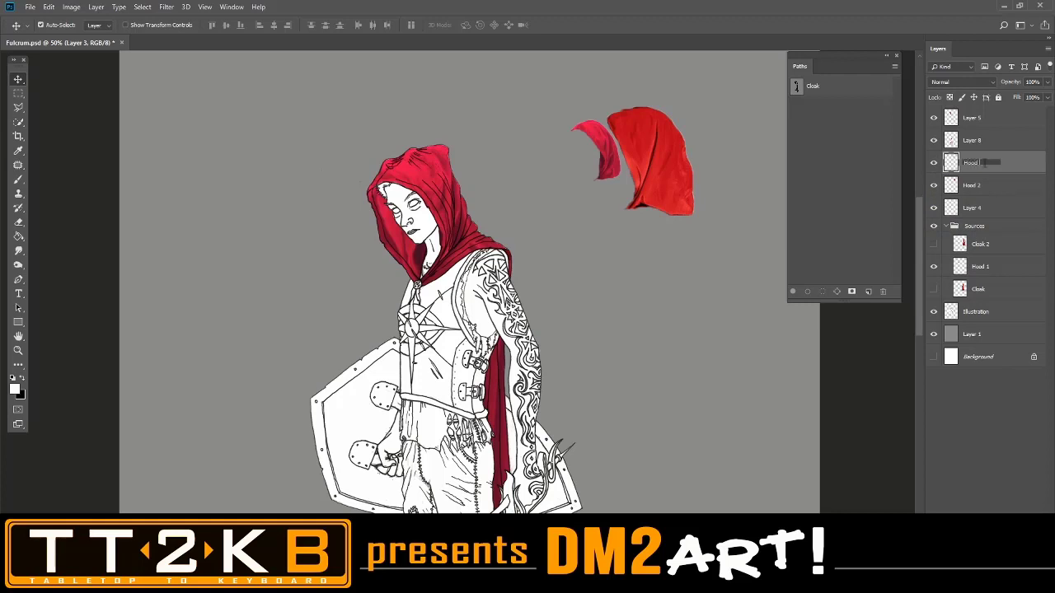
pyautogui.press('Return')
pyautogui.moveTo(984, 166); pyautogui.dragTo(984, 249)
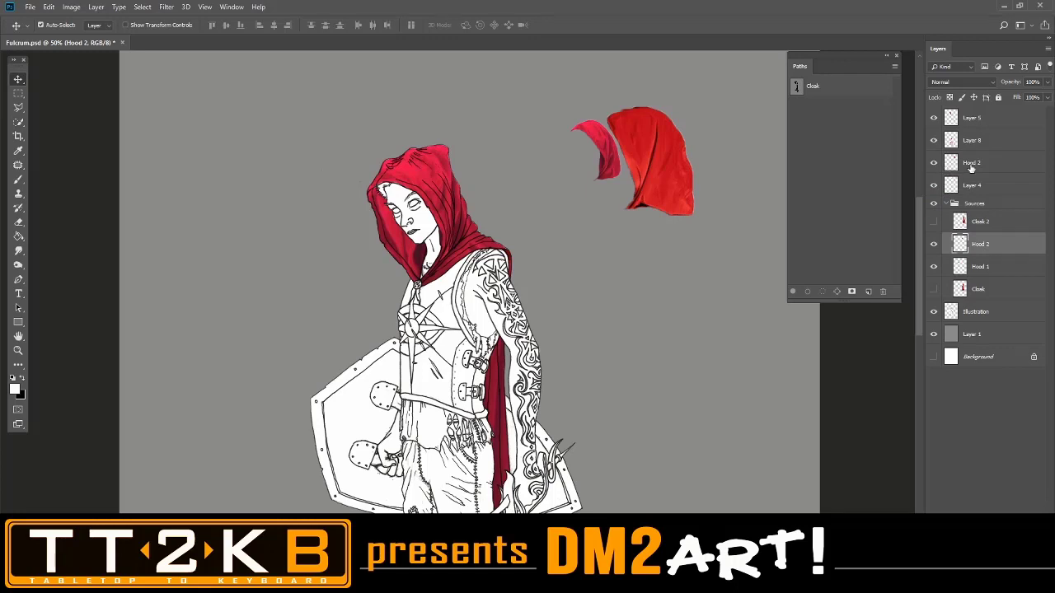
# Try merging Layer 8 down into the Hood 2 layer, compare its visibility, and undo the merge.
pyautogui.doubleClick(972, 165)
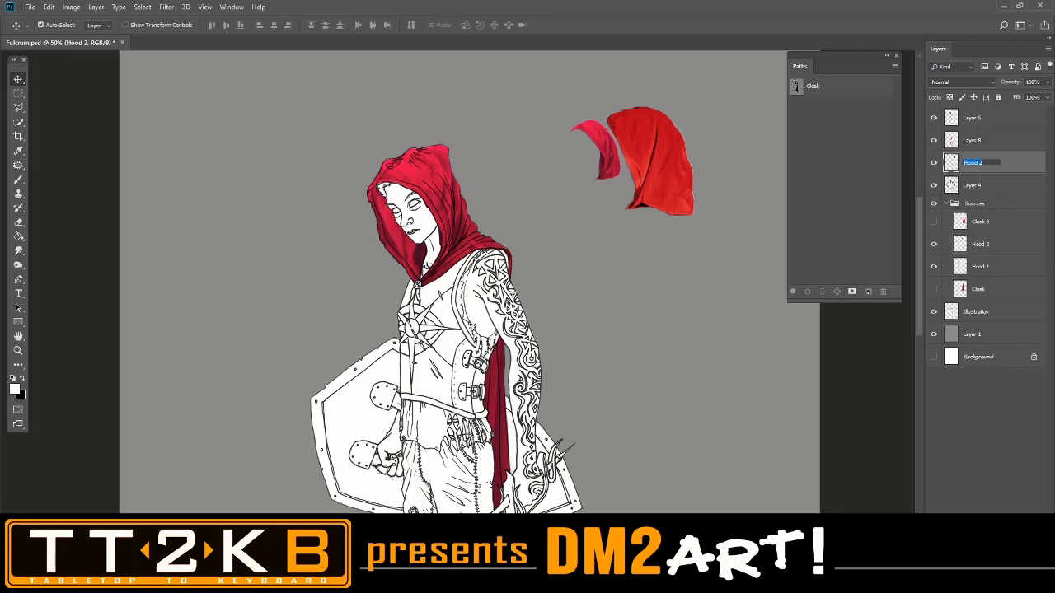
pyautogui.click(934, 141)
pyautogui.click(934, 141)
pyautogui.rightClick(970, 143)
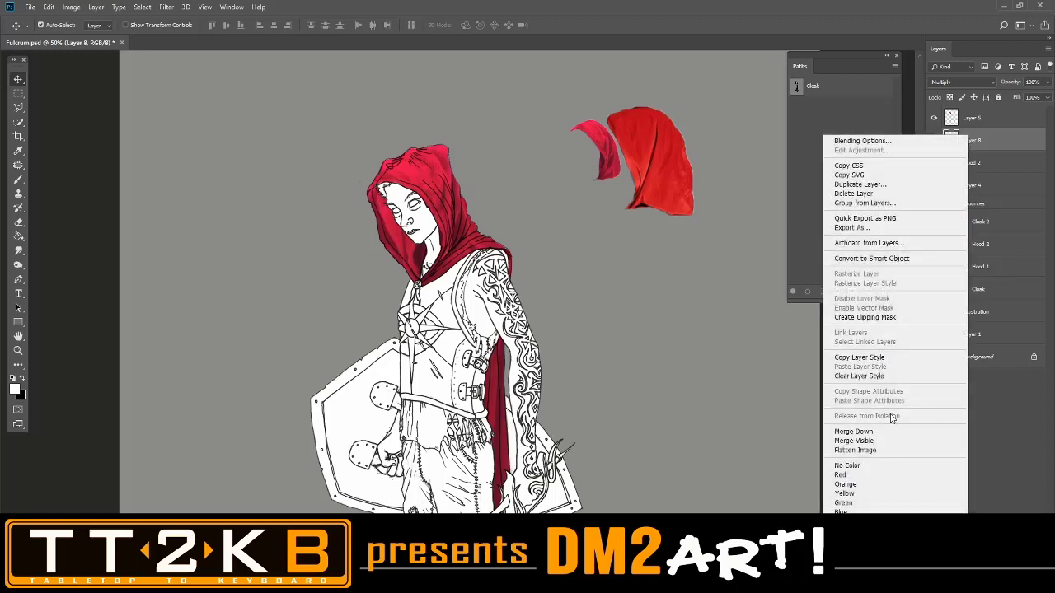
pyautogui.click(889, 433)
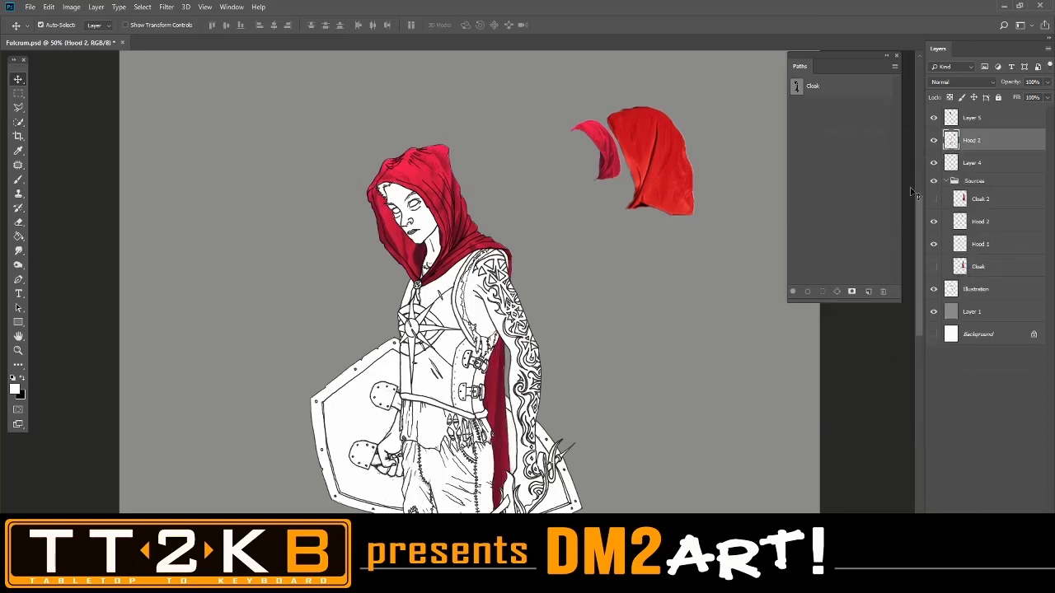
pyautogui.click(935, 142)
pyautogui.click(935, 142)
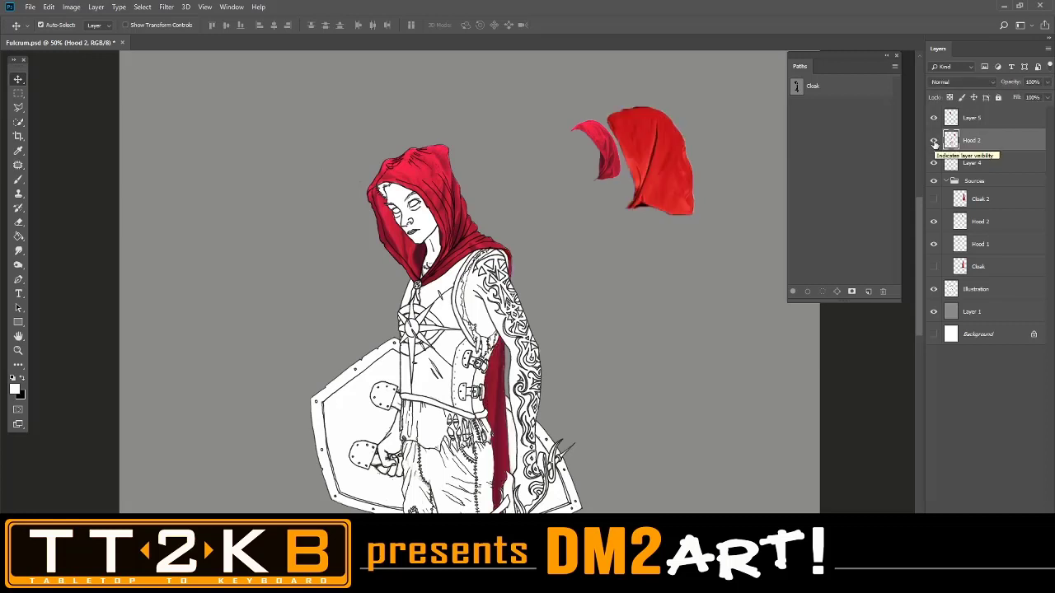
pyautogui.hotkey('ctrl', 'z')
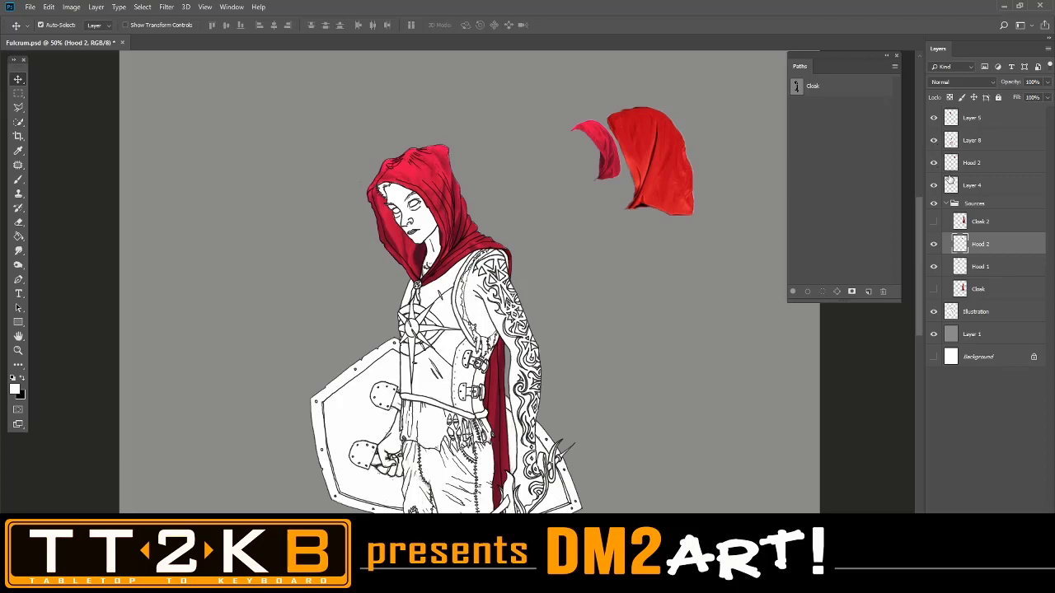
# Check the hood layers' visibility and move Hood 1 out of the Sources group to the top of the layer stack.
pyautogui.click(934, 268)
pyautogui.click(933, 245)
pyautogui.click(932, 245)
pyautogui.moveTo(979, 268); pyautogui.dragTo(974, 124)
# Move the ungrouped Hood 2 layer back into the Sources group below Cloak 2, and check the other Hood 2 layer's visibility.
pyautogui.click(933, 188)
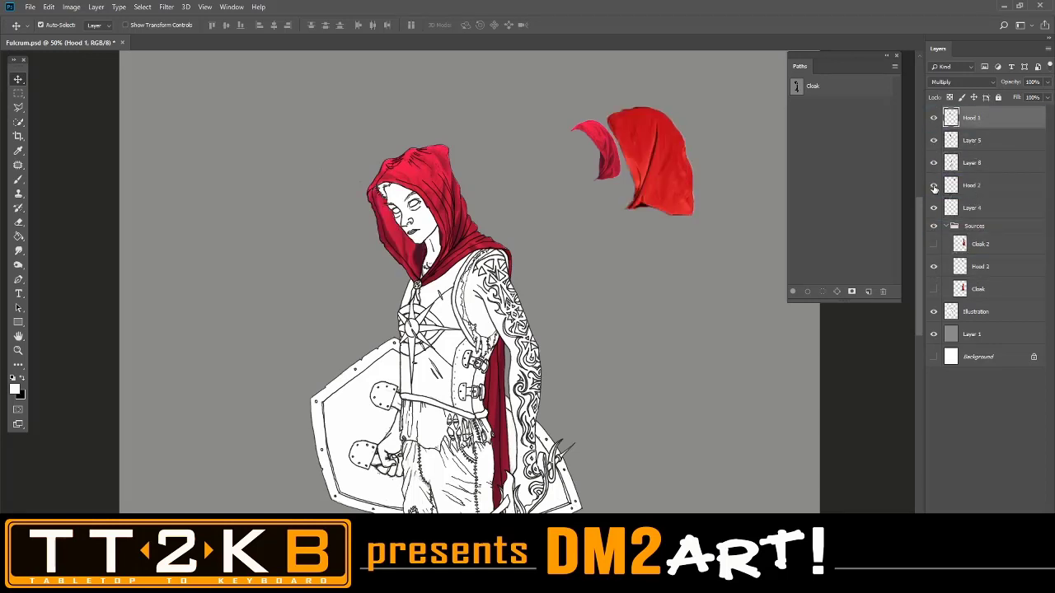
pyautogui.moveTo(944, 188); pyautogui.dragTo(952, 247)
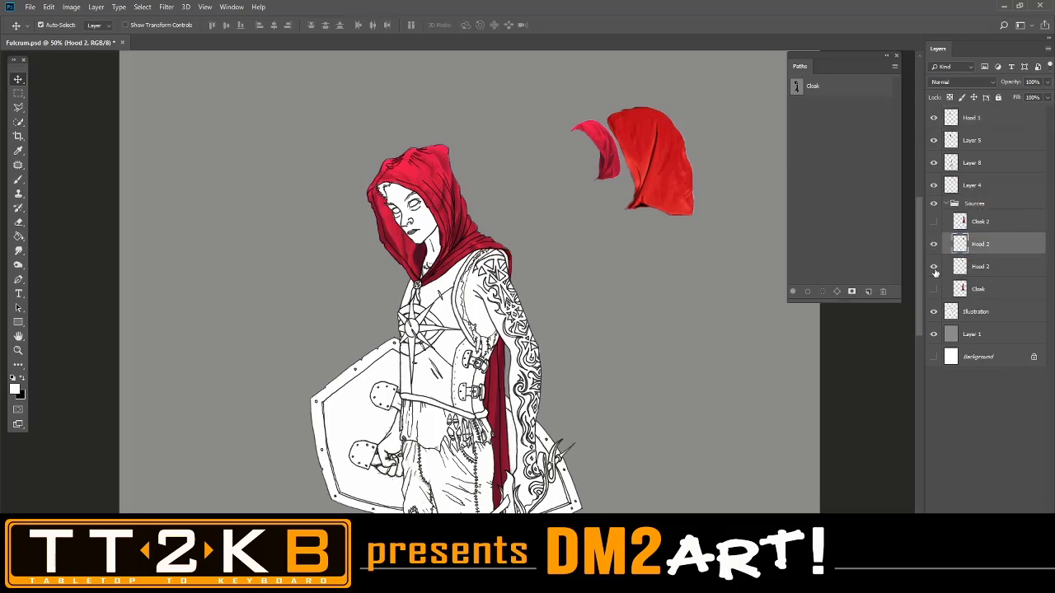
pyautogui.click(933, 267)
pyautogui.click(933, 267)
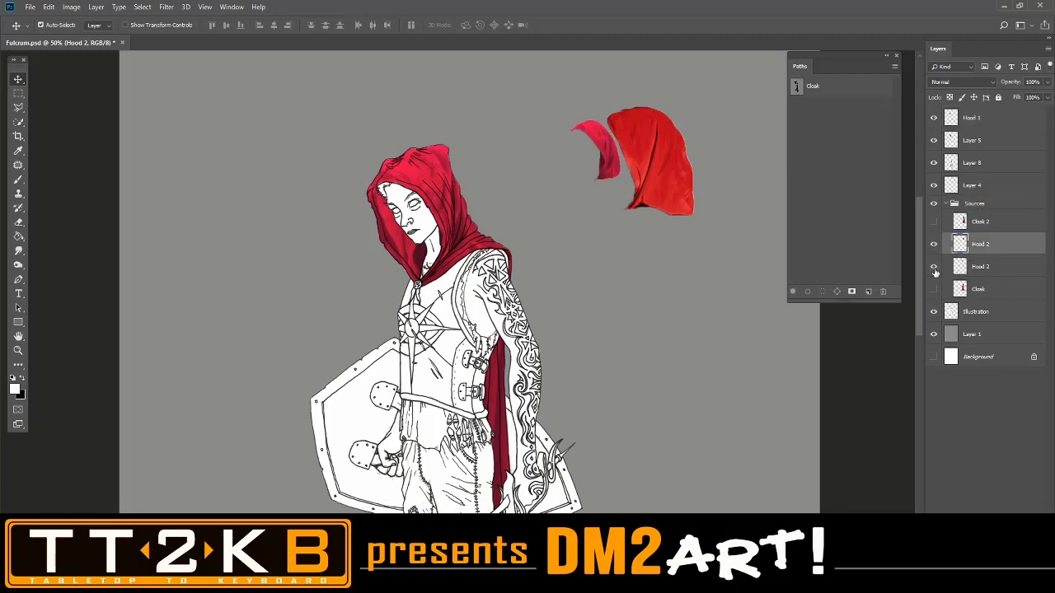
# Rename the upper Hood 2 layer in the Sources group as Hood 1 and hide both hood source layers.
pyautogui.doubleClick(982, 245)
pyautogui.click(1022, 248)
pyautogui.click(934, 244)
pyautogui.click(934, 267)
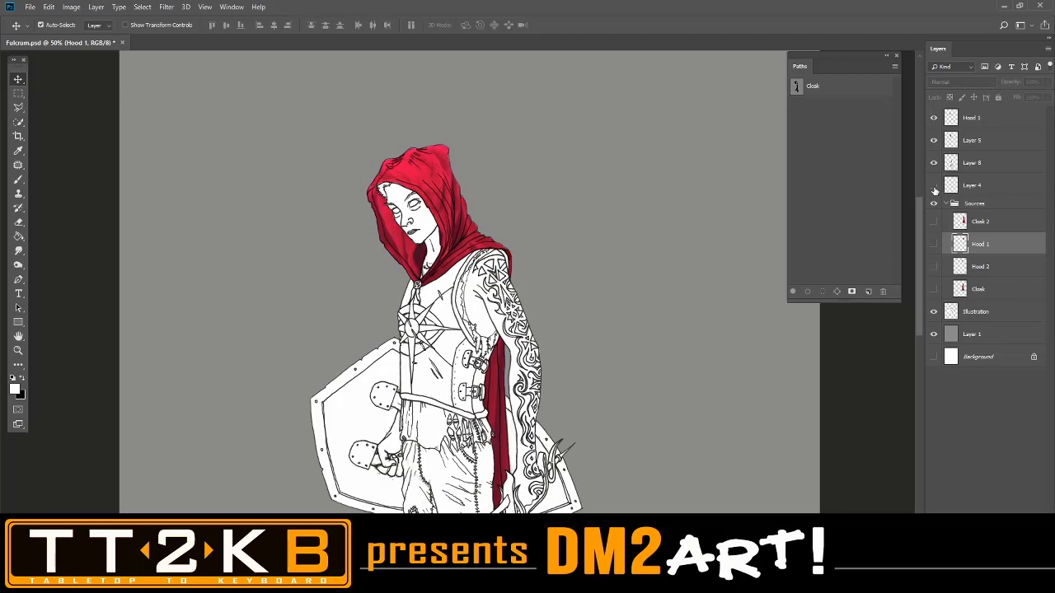
pyautogui.hotkey('ctrl', '-')
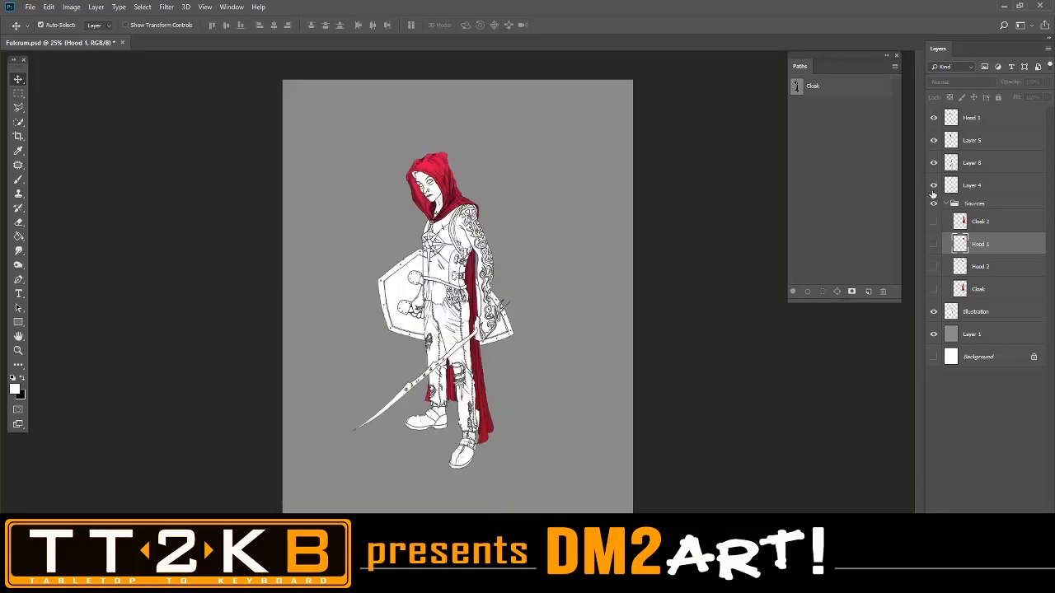
# Delete Layer 4 and check what Layer 5 and the top Hood 1 layer contribute by toggling their visibility.
pyautogui.click(983, 188)
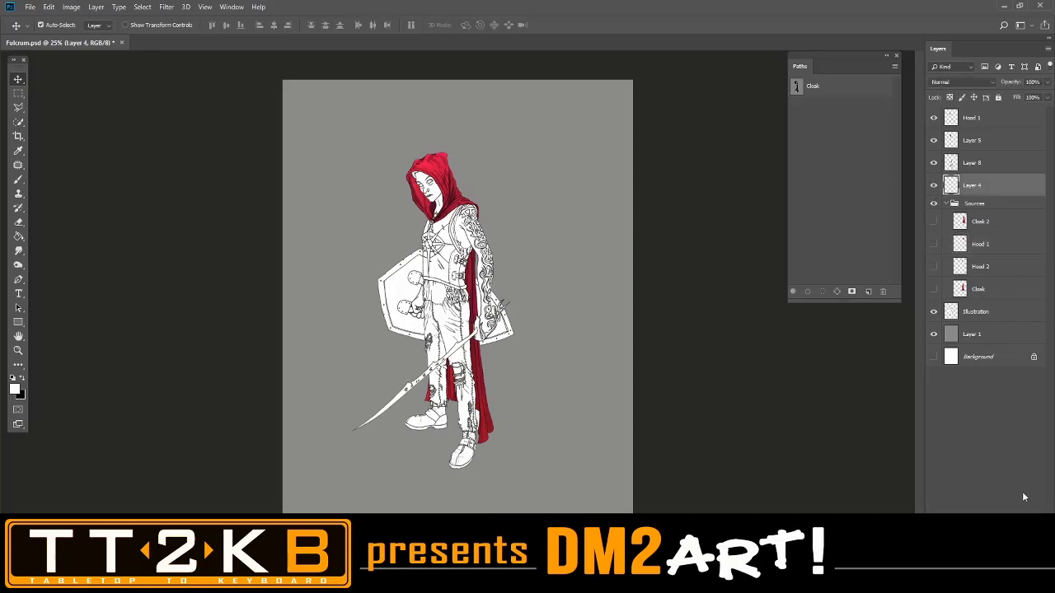
pyautogui.press('Delete')
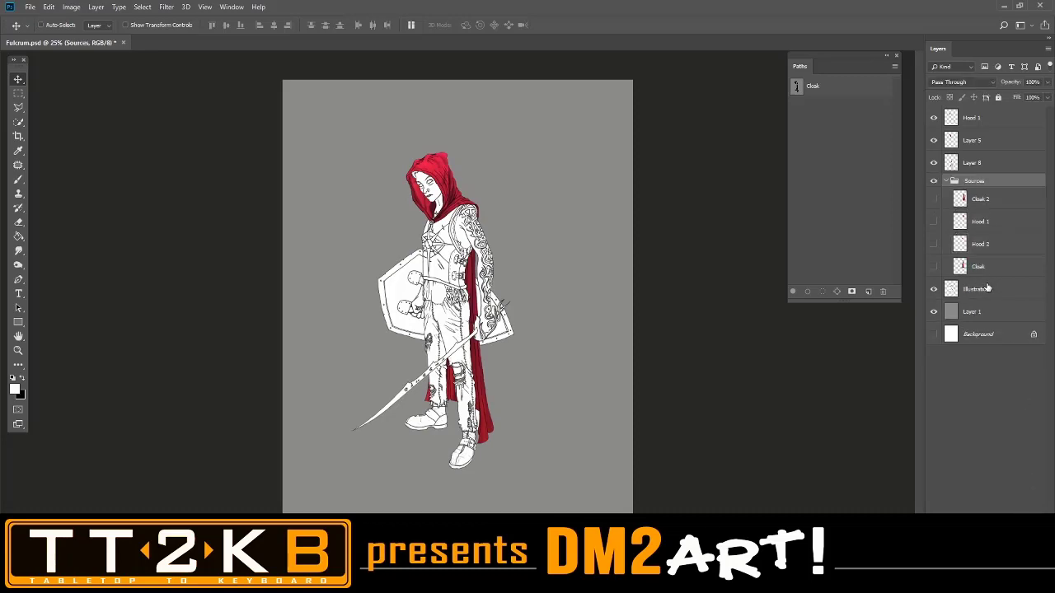
pyautogui.hotkey('ctrl', '+')
pyautogui.hotkey('ctrl', '+')
pyautogui.hotkey('ctrl', '+')
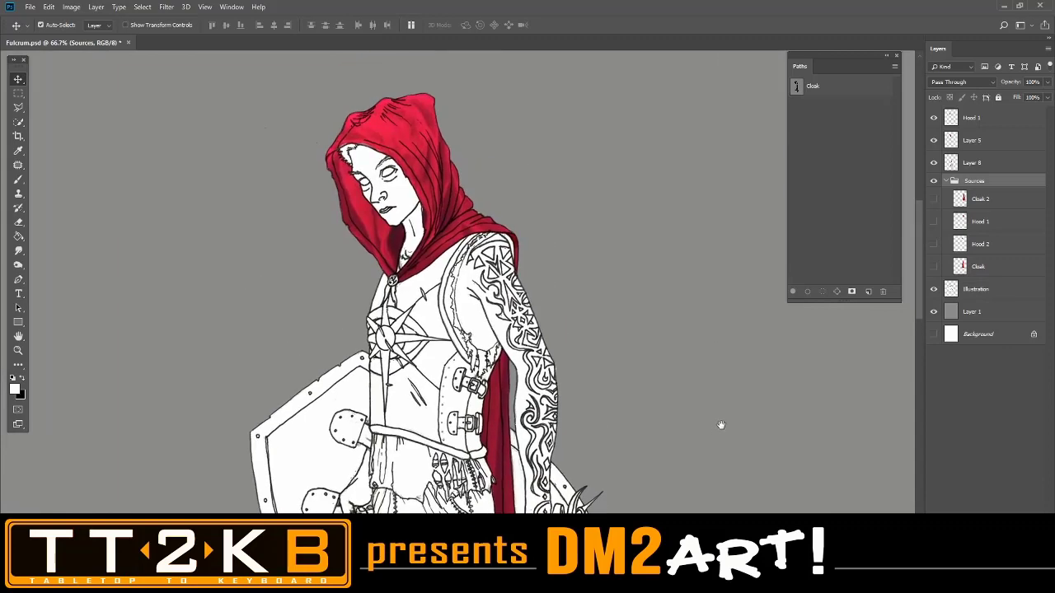
pyautogui.click(933, 142)
pyautogui.click(933, 142)
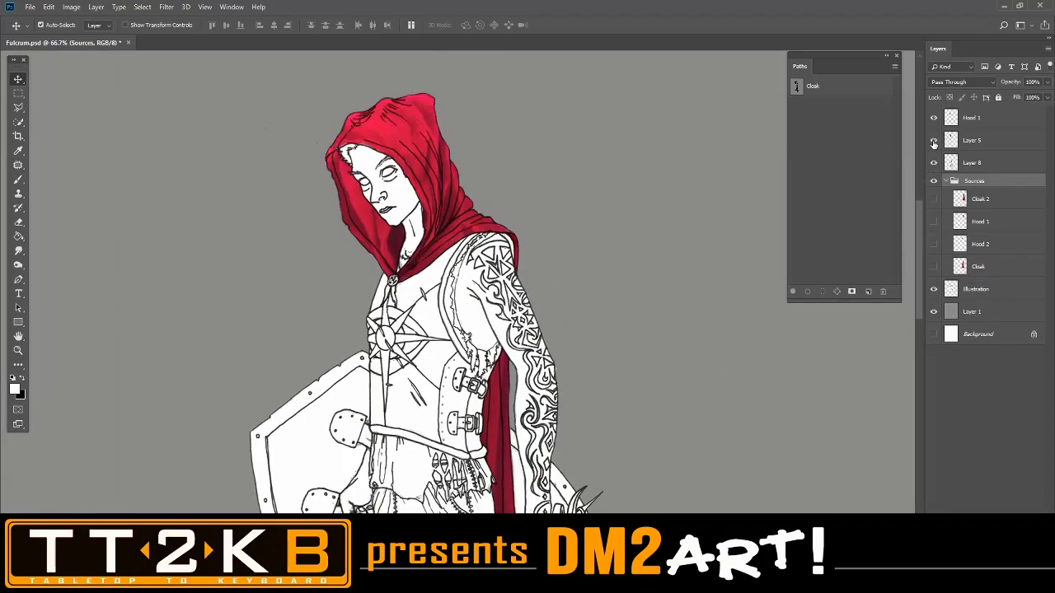
pyautogui.click(991, 143)
pyautogui.click(933, 119)
pyautogui.click(933, 118)
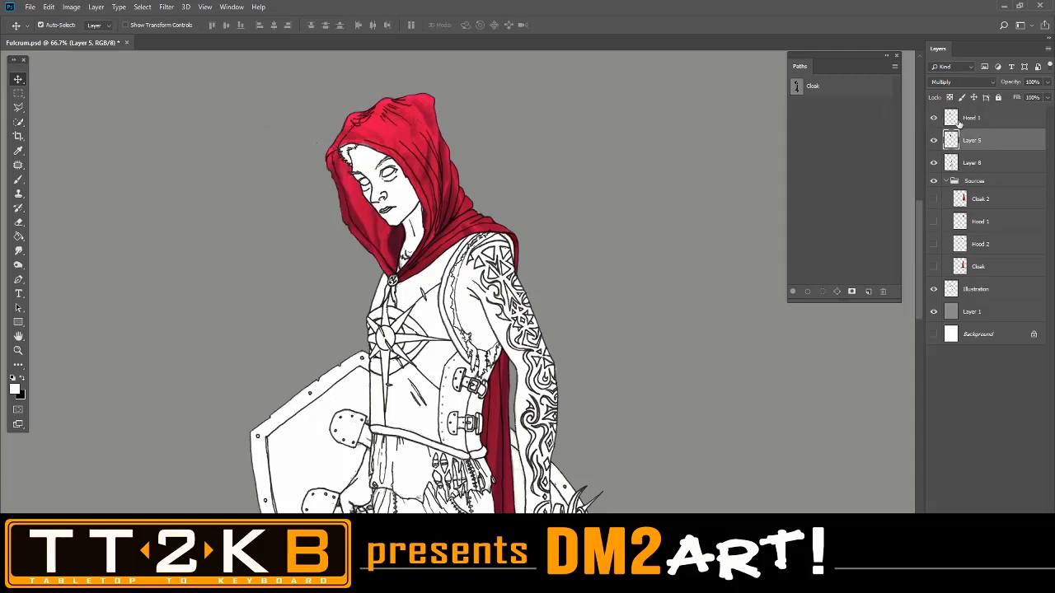
# Merge the three layers above the Sources group into one and set the merged layer's blending mode to Multiply.
pyautogui.click(978, 121)
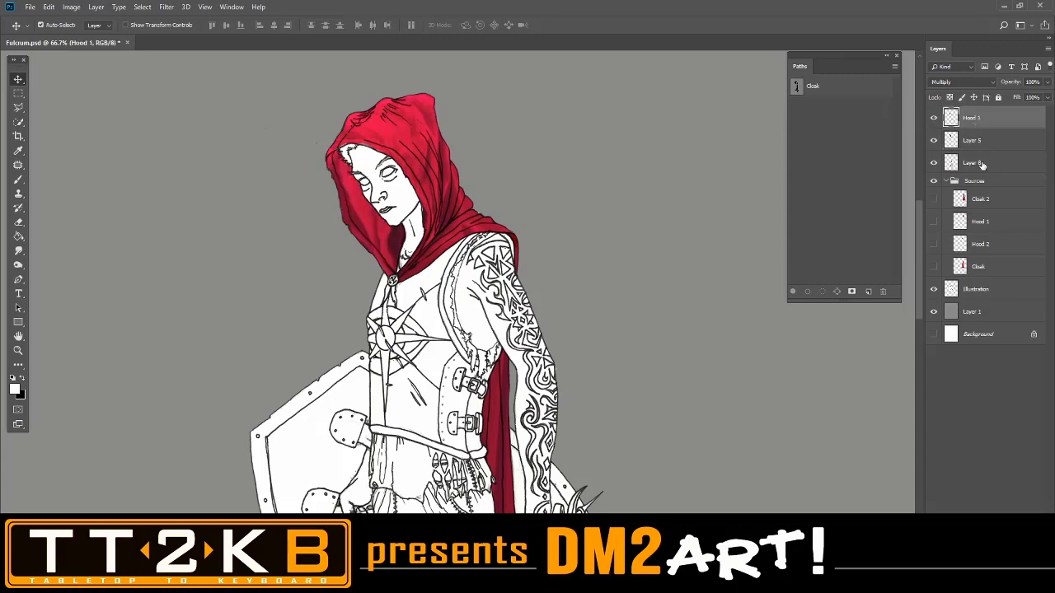
pyautogui.keyDown('shift'); pyautogui.click(980, 164); pyautogui.keyUp('shift')
pyautogui.rightClick(981, 165)
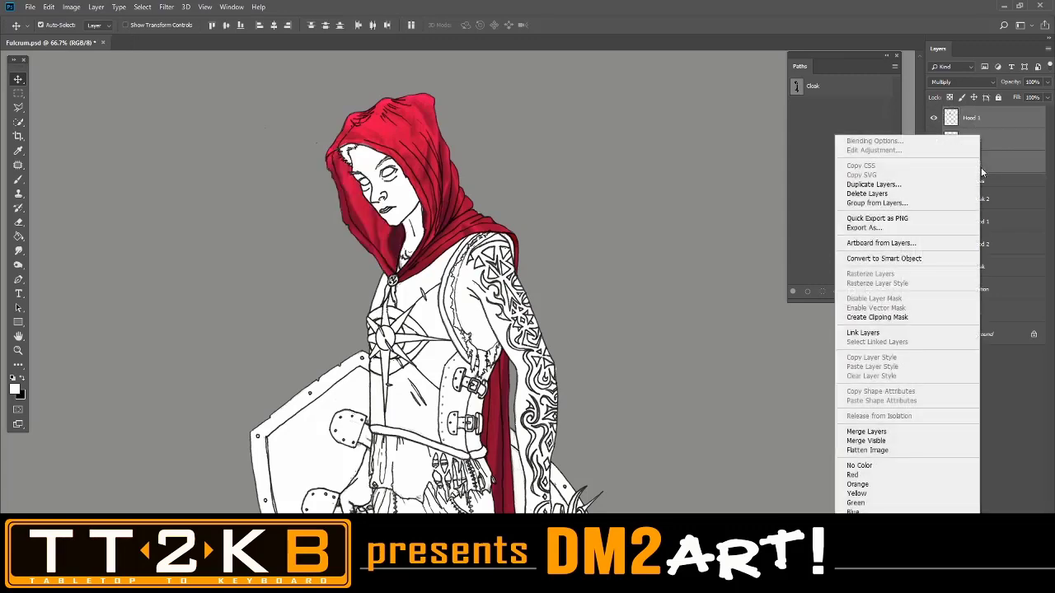
pyautogui.click(895, 432)
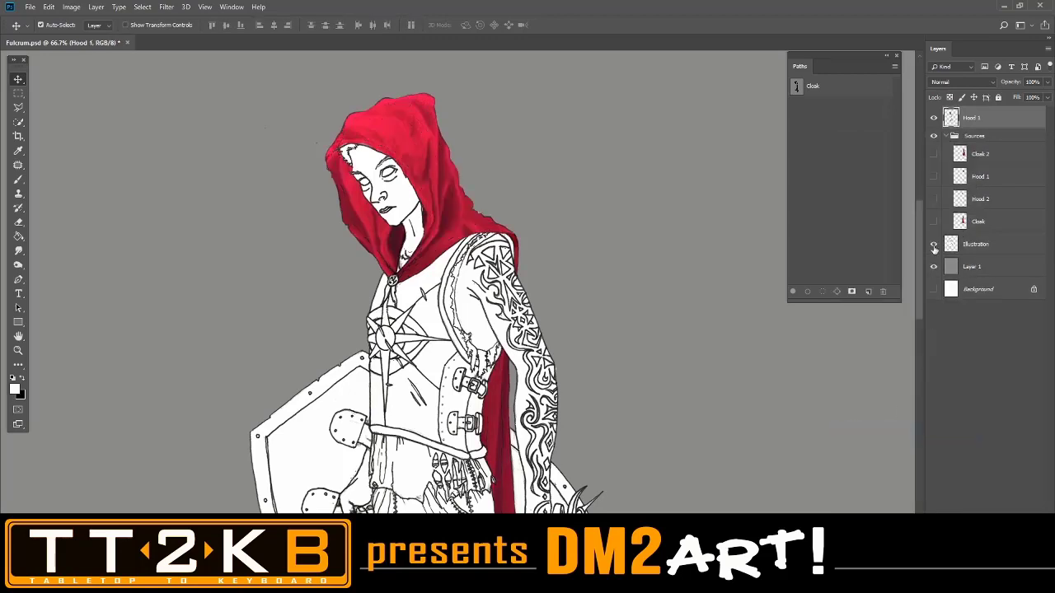
pyautogui.click(943, 83)
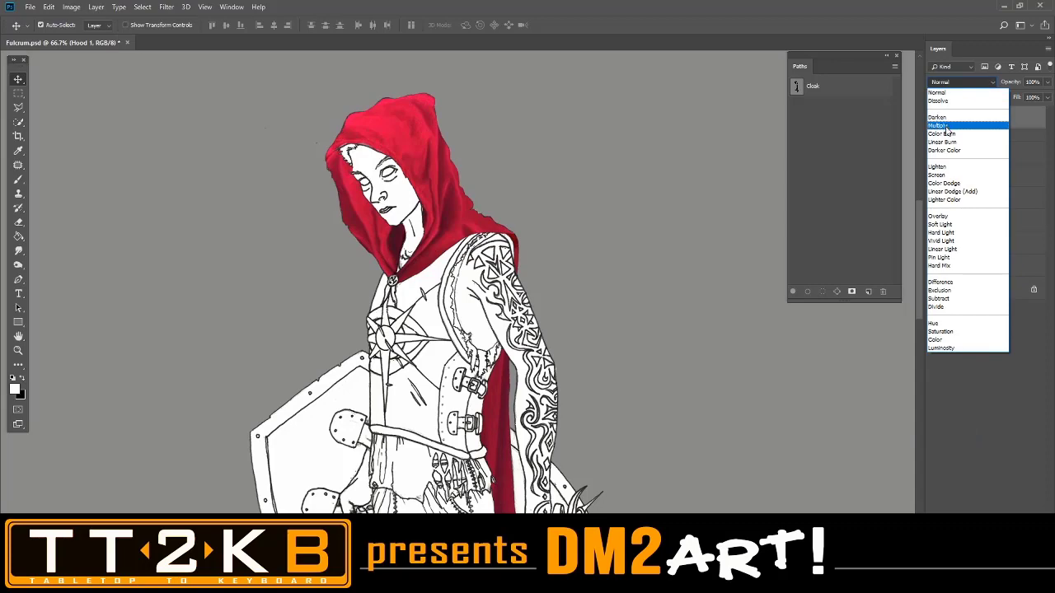
pyautogui.click(949, 126)
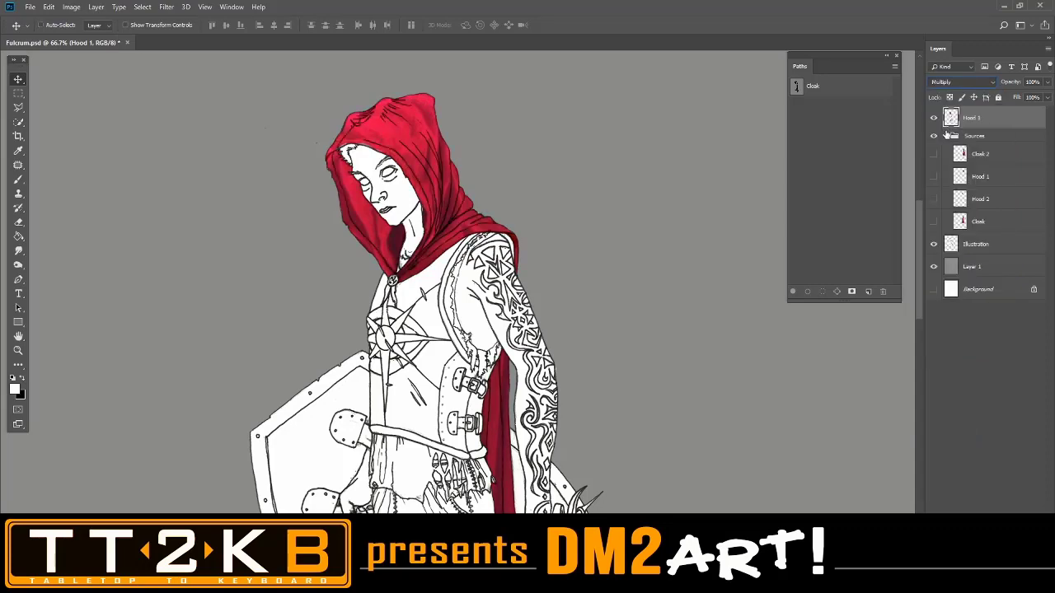
# Compare the whole figure with and without the merged color layer by repeatedly toggling its visibility.
pyautogui.hotkey('ctrl', '-')
pyautogui.hotkey('ctrl', '-')
pyautogui.moveTo(640, 388); pyautogui.dragTo(660, 308)
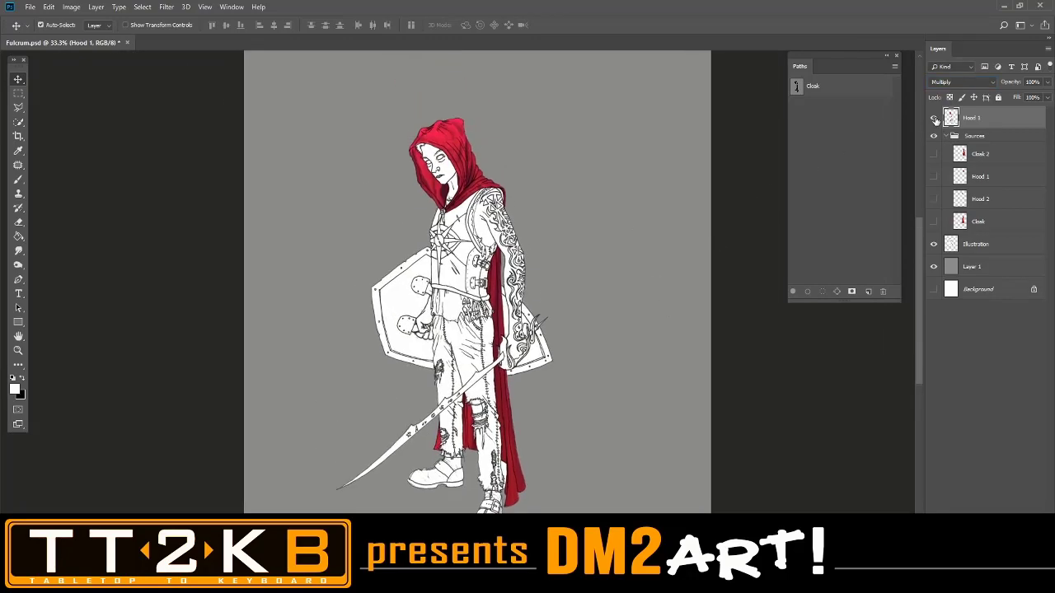
pyautogui.click(934, 118)
pyautogui.click(934, 118)
pyautogui.click(933, 118)
pyautogui.click(934, 118)
pyautogui.click(933, 117)
pyautogui.click(934, 118)
pyautogui.click(933, 118)
pyautogui.click(933, 117)
pyautogui.click(934, 118)
pyautogui.click(933, 118)
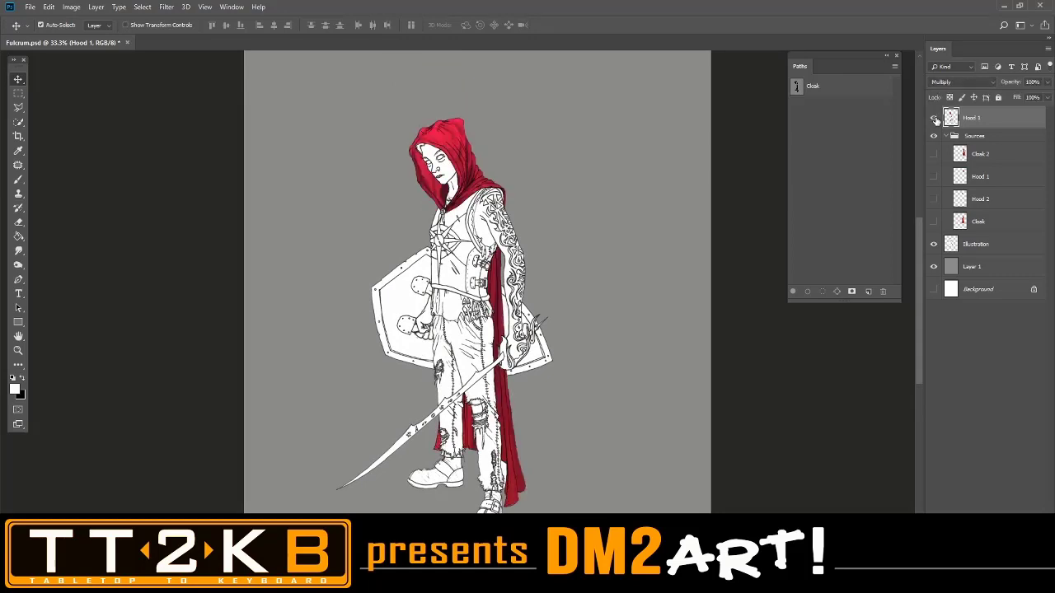
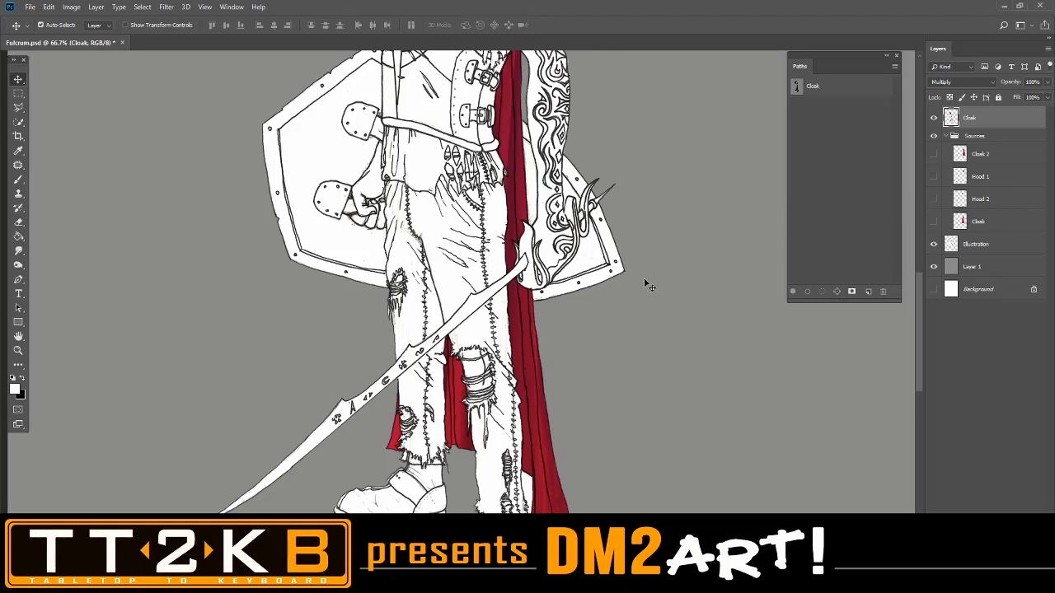
# Switch to the Chrome window with the "tattered pants men" image search and look through its results for texture sources.
pyautogui.moveTo(256, 582)
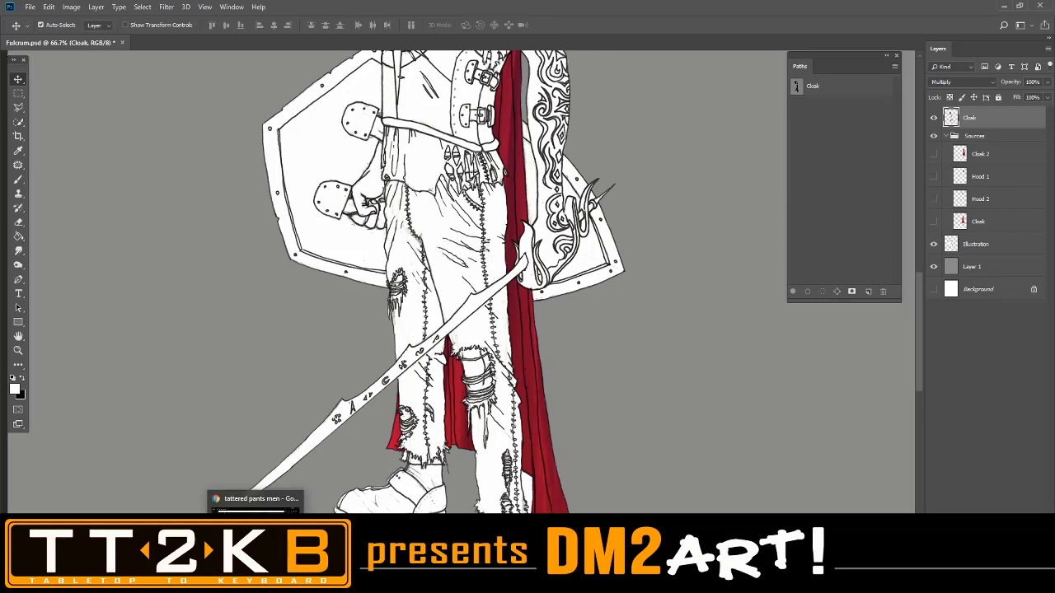
pyautogui.click(256, 536)
pyautogui.scroll(-4, 552, 458)
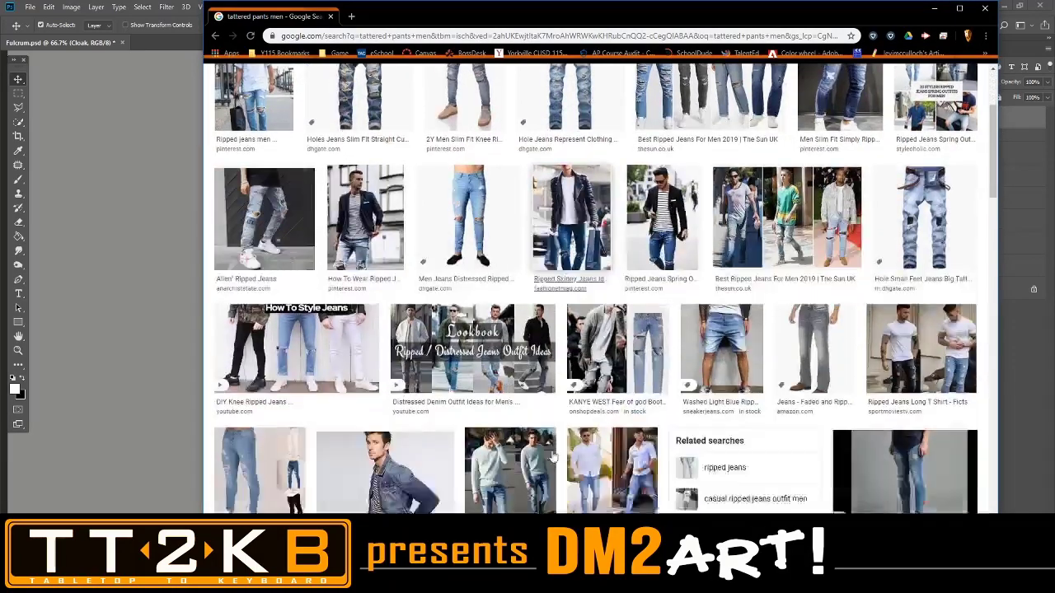
pyautogui.scroll(-7, 552, 458)
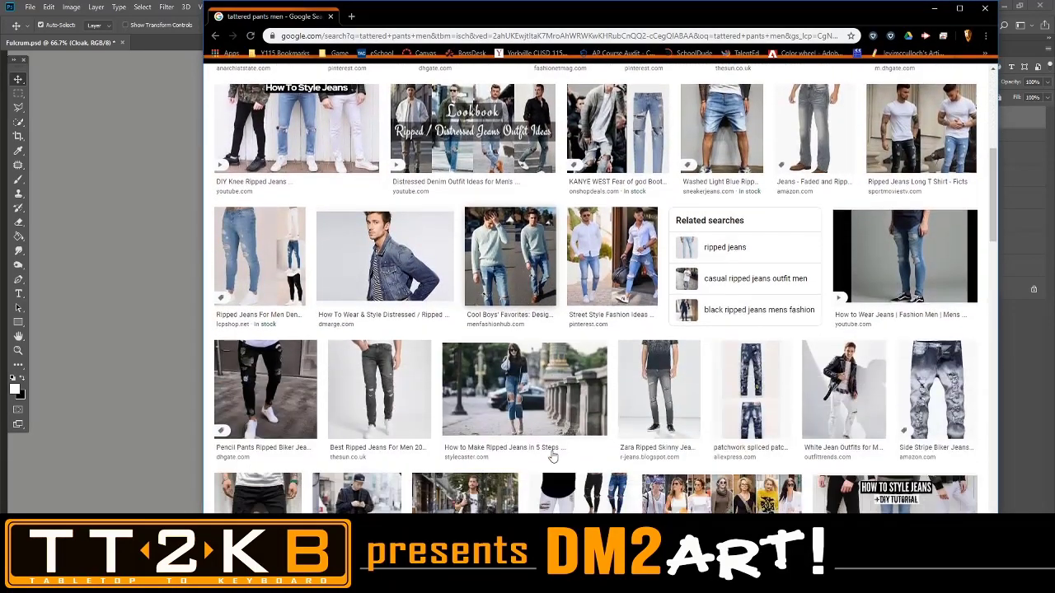
pyautogui.scroll(-4, 552, 458)
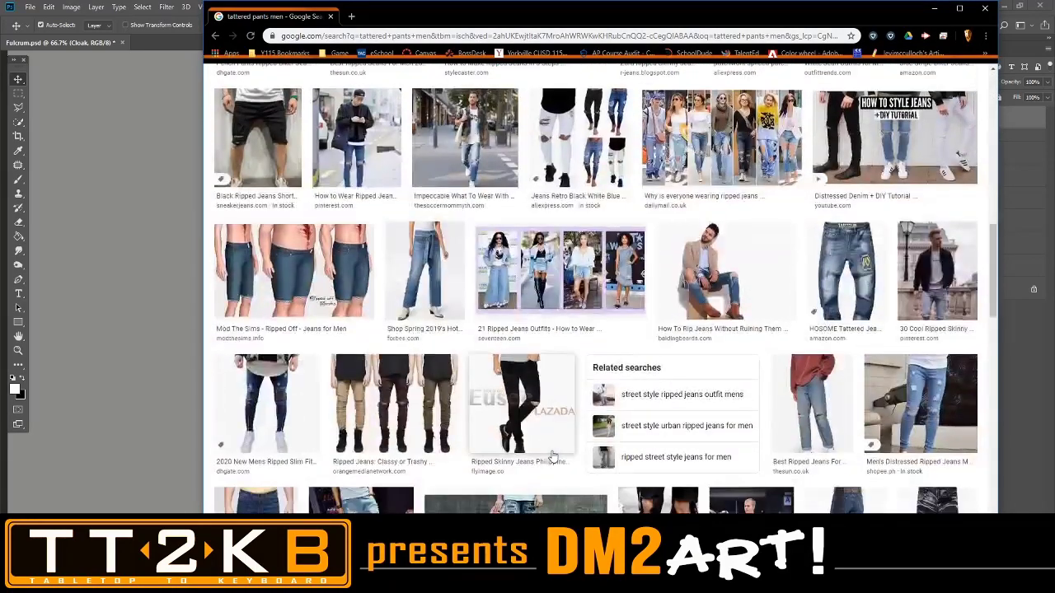
pyautogui.scroll(6, 553, 457)
pyautogui.scroll(8, 553, 457)
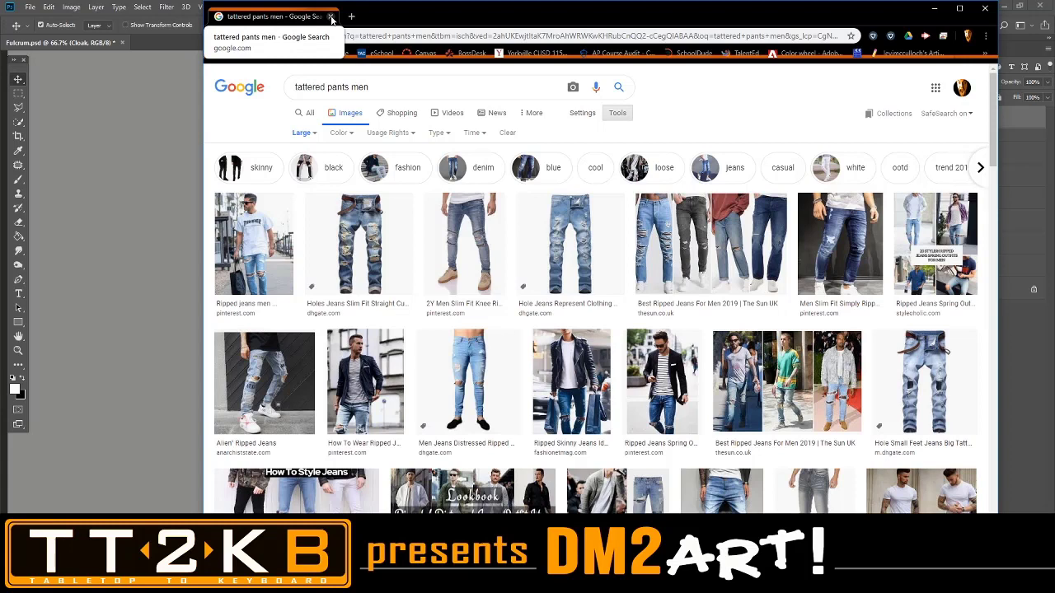
# Search Google Images for "tattered clothing", look through the results for usable fabric, and close the search page.
pyautogui.moveTo(416, 86); pyautogui.dragTo(257, 86)
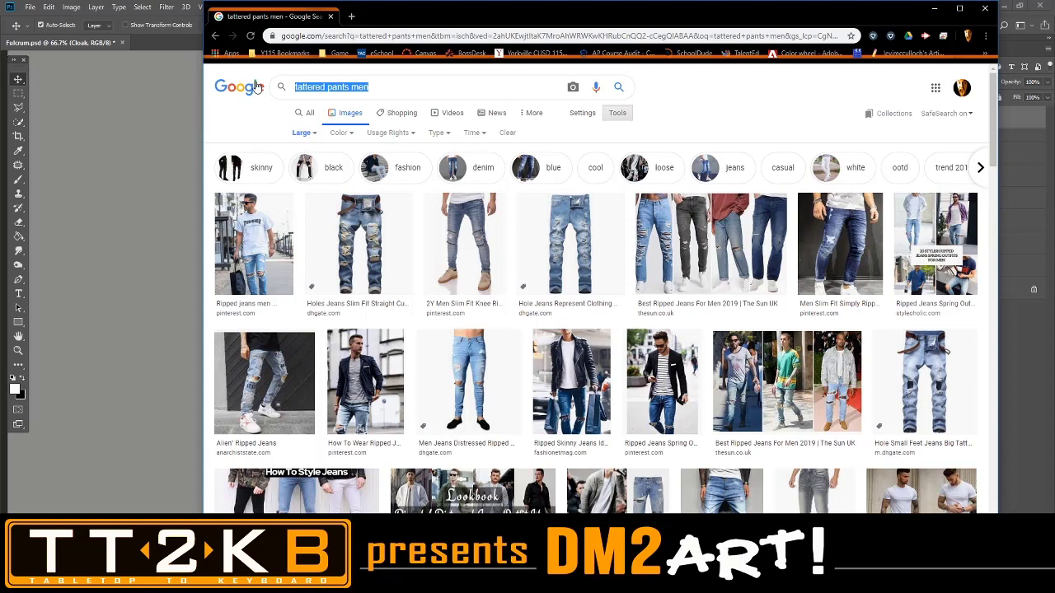
pyautogui.write('tattered clothing')
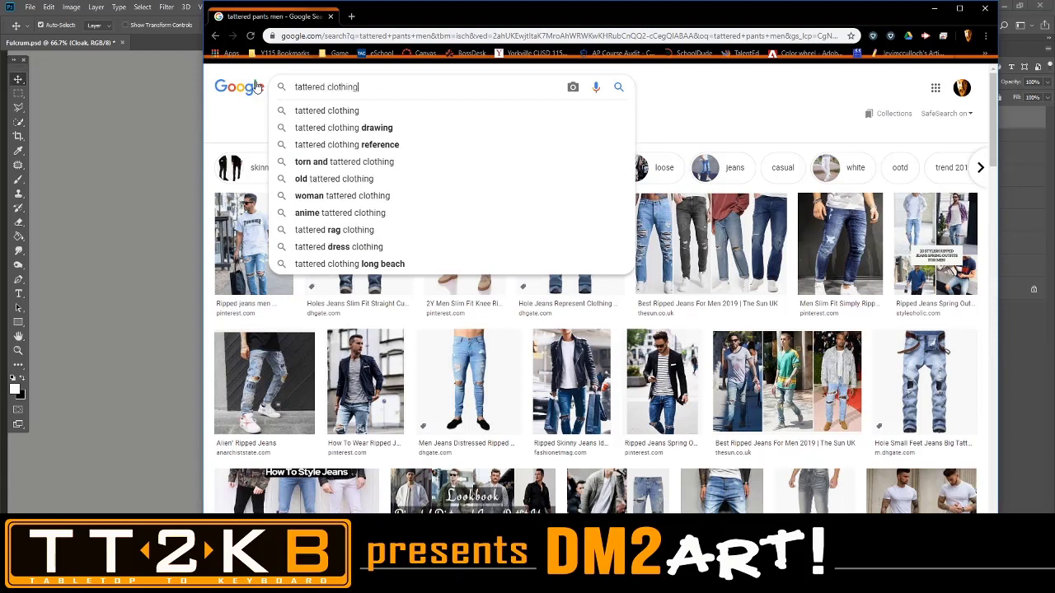
pyautogui.press('Return')
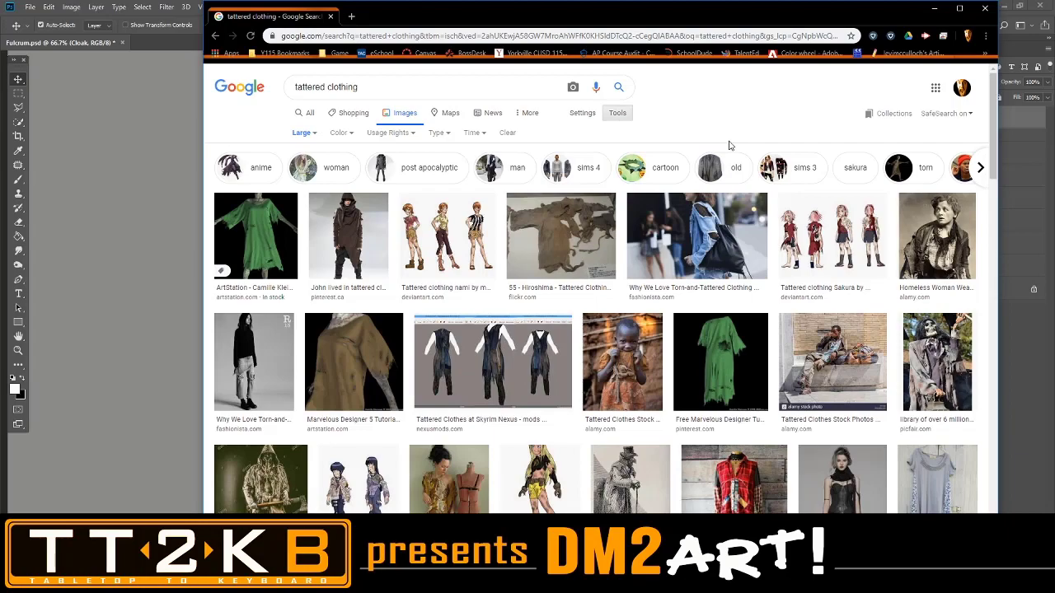
pyautogui.scroll(-3, 729, 145)
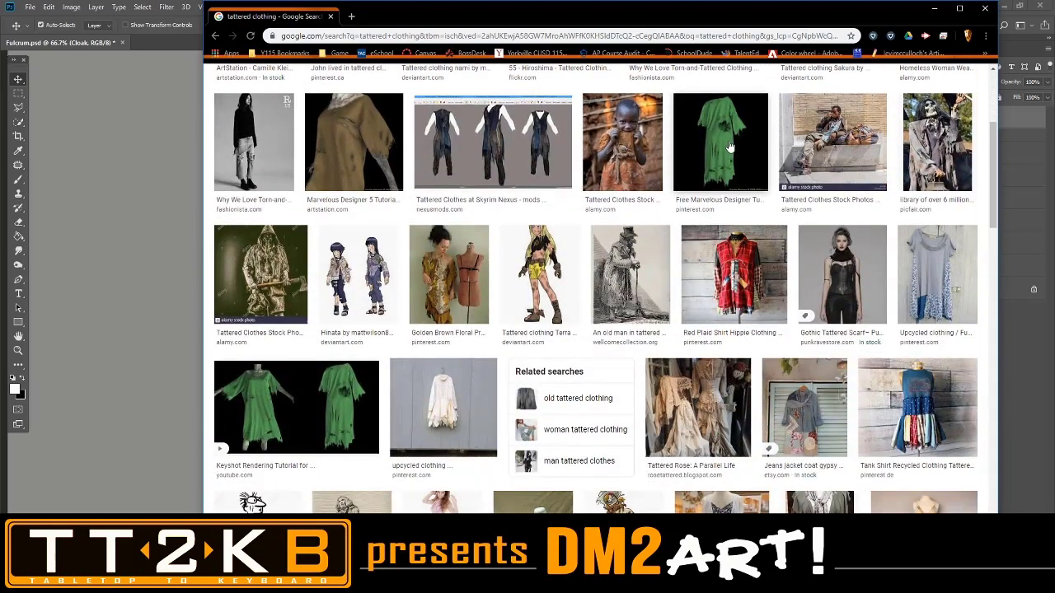
pyautogui.scroll(-3, 728, 145)
pyautogui.scroll(5, 729, 145)
pyautogui.scroll(-4, 728, 145)
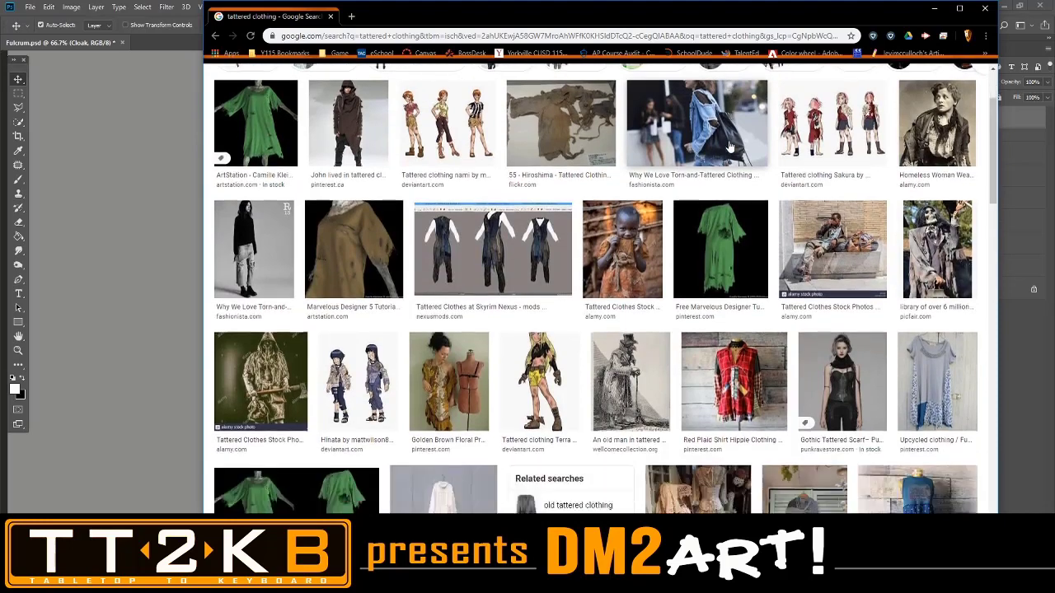
pyautogui.scroll(-1, 729, 145)
pyautogui.scroll(-1, 728, 145)
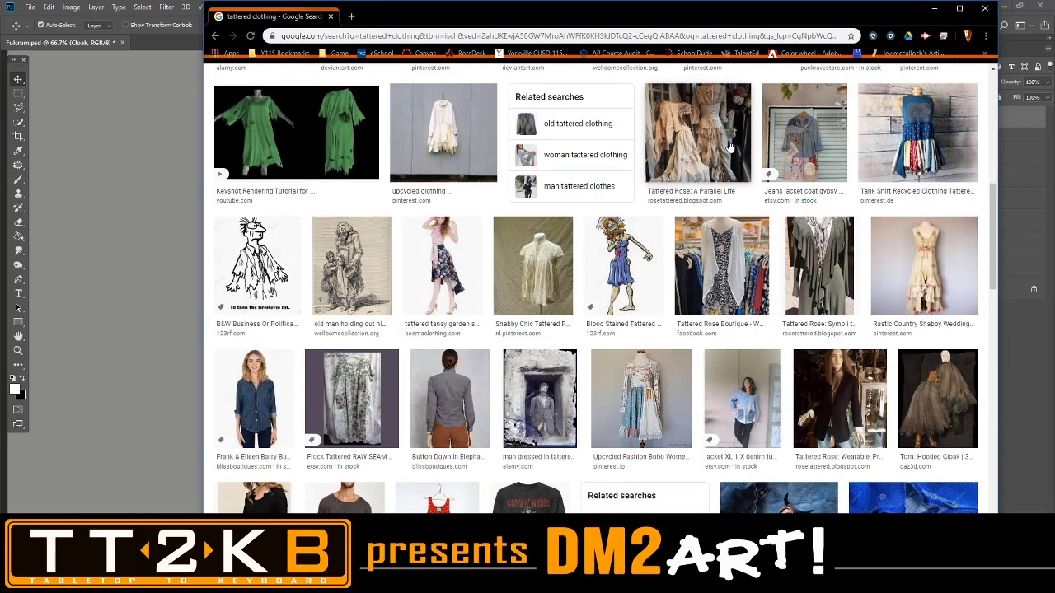
pyautogui.scroll(-2, 728, 145)
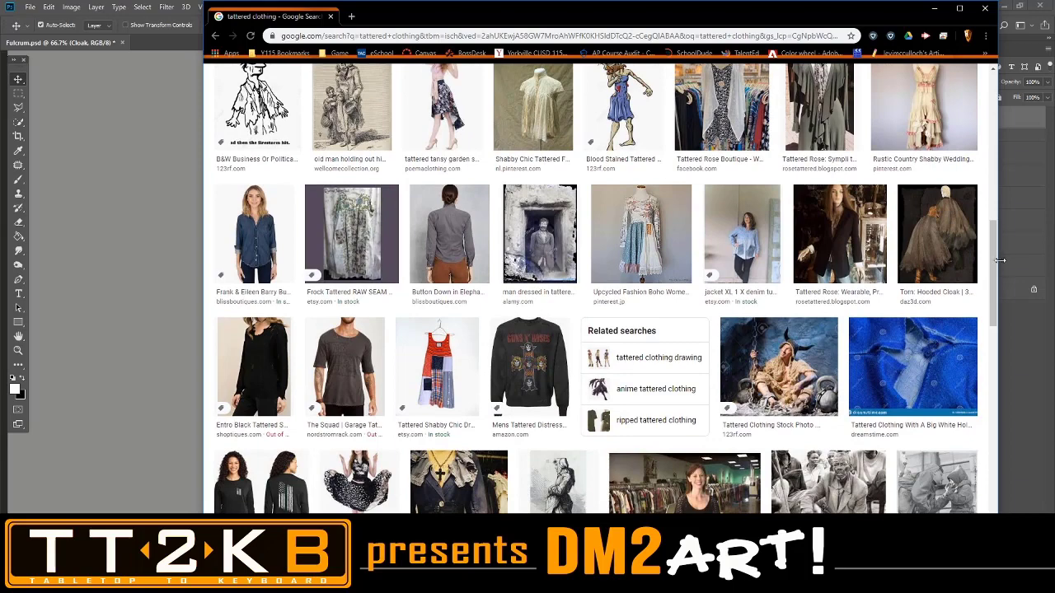
pyautogui.moveTo(993, 263); pyautogui.dragTo(978, 103)
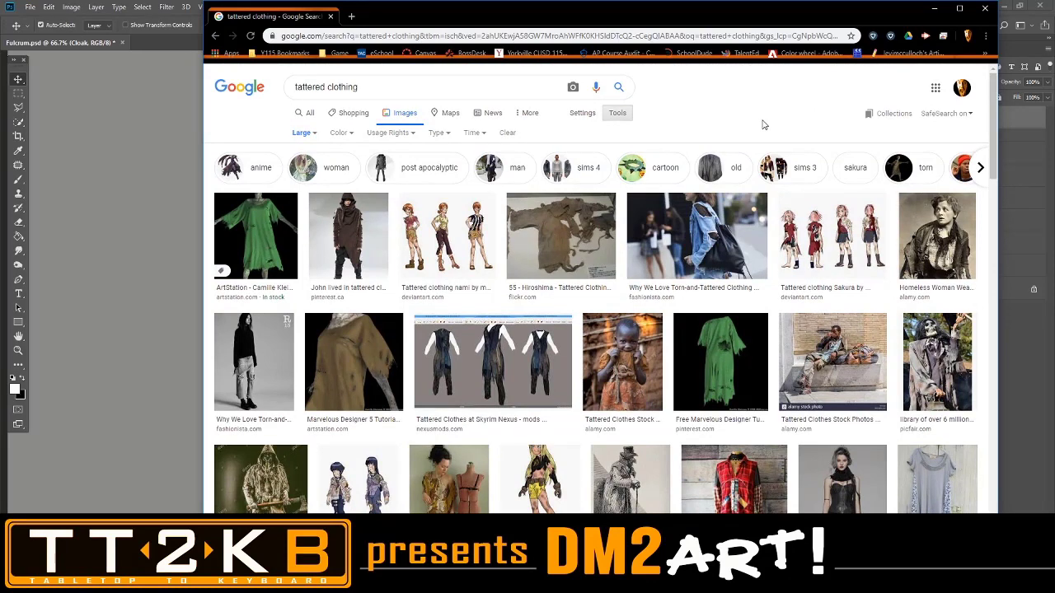
pyautogui.click(331, 17)
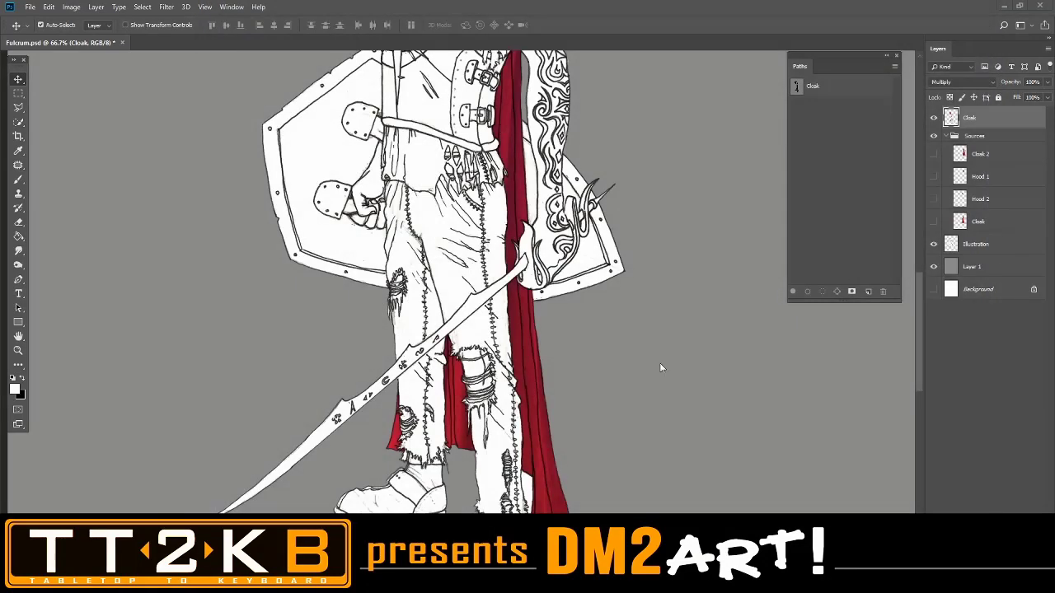
# Review the figure's upper body, then switch to a new Chrome window and search Google Images for "medieval breastplate".
pyautogui.scroll(5, 661, 325)
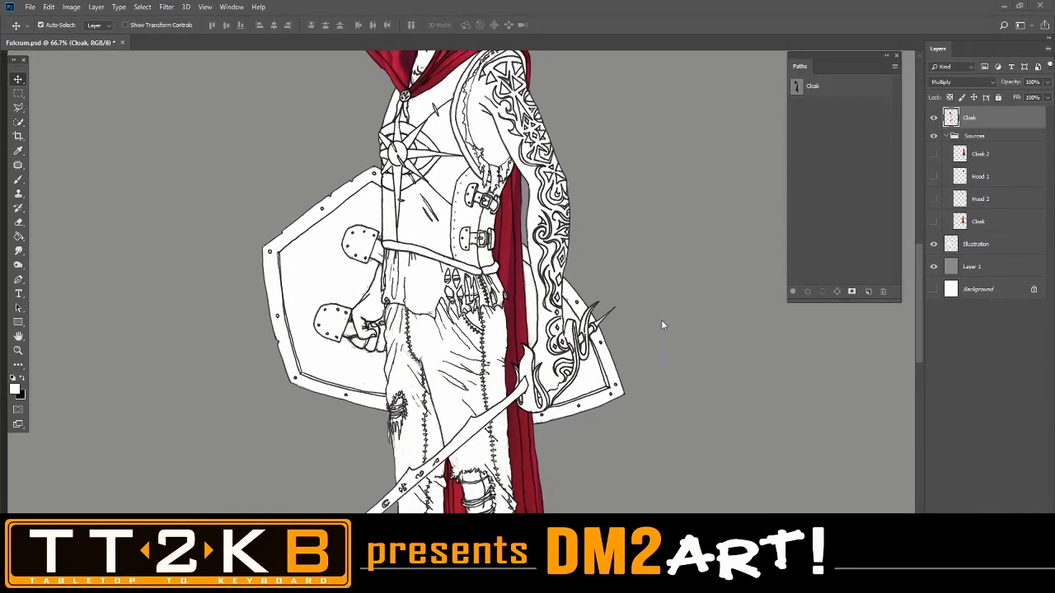
pyautogui.scroll(2, 660, 324)
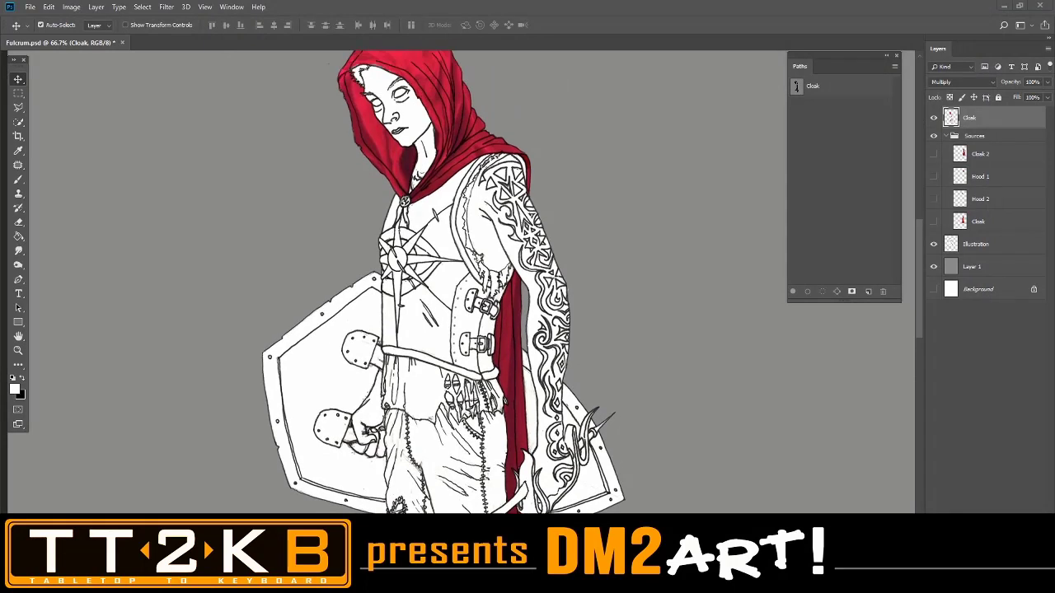
pyautogui.moveTo(121, 583)
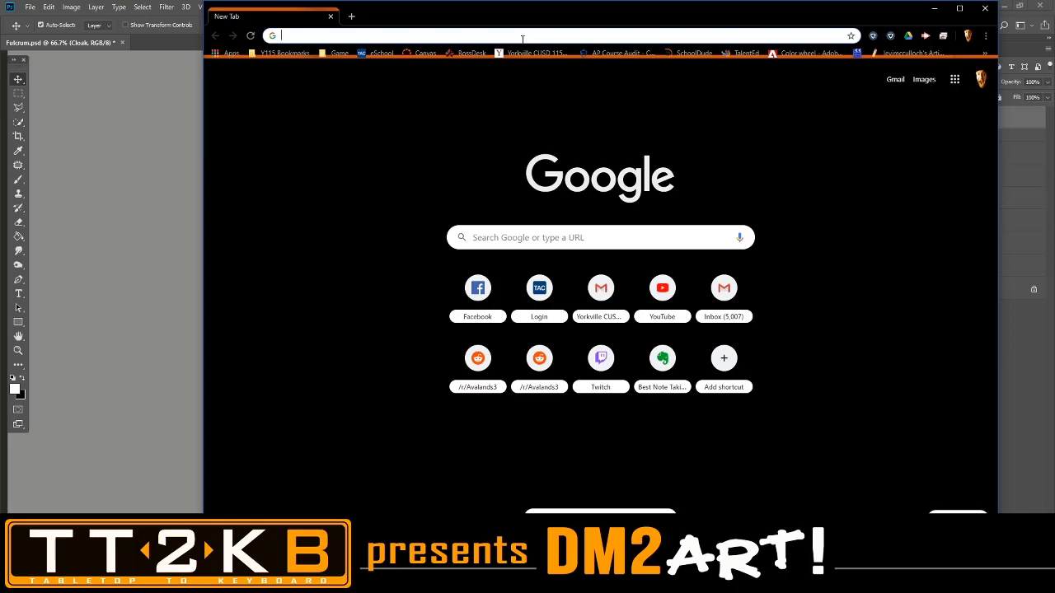
pyautogui.write('medie')
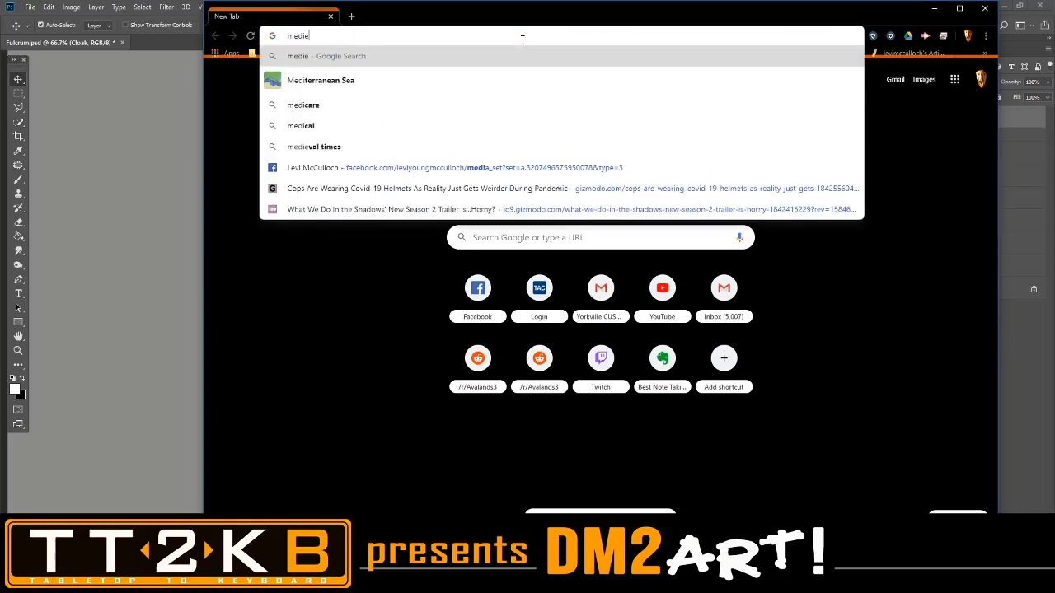
pyautogui.write('val brea')
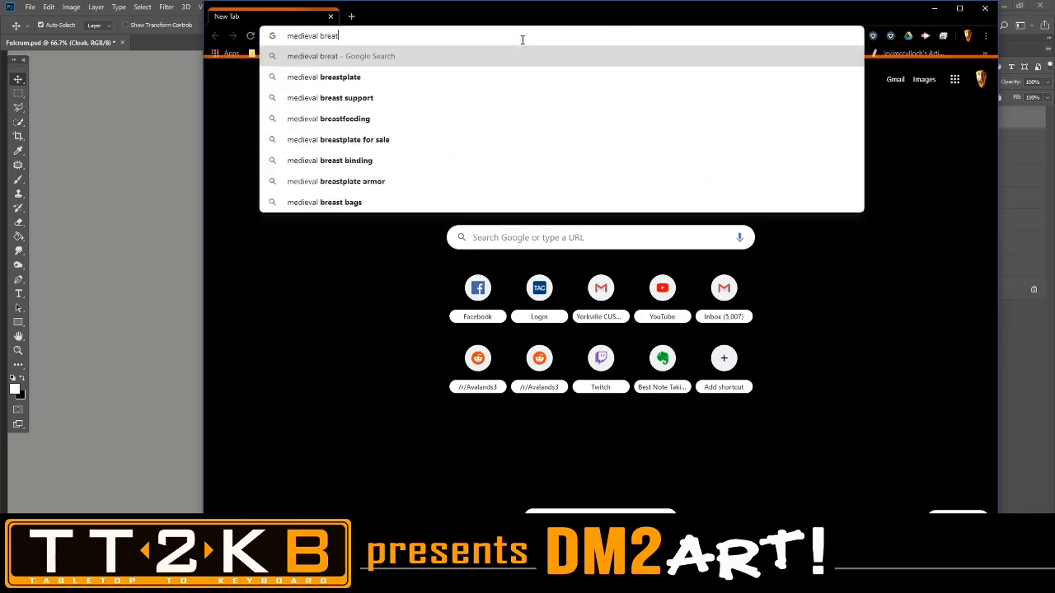
pyautogui.write('stplate')
pyautogui.press('Return')
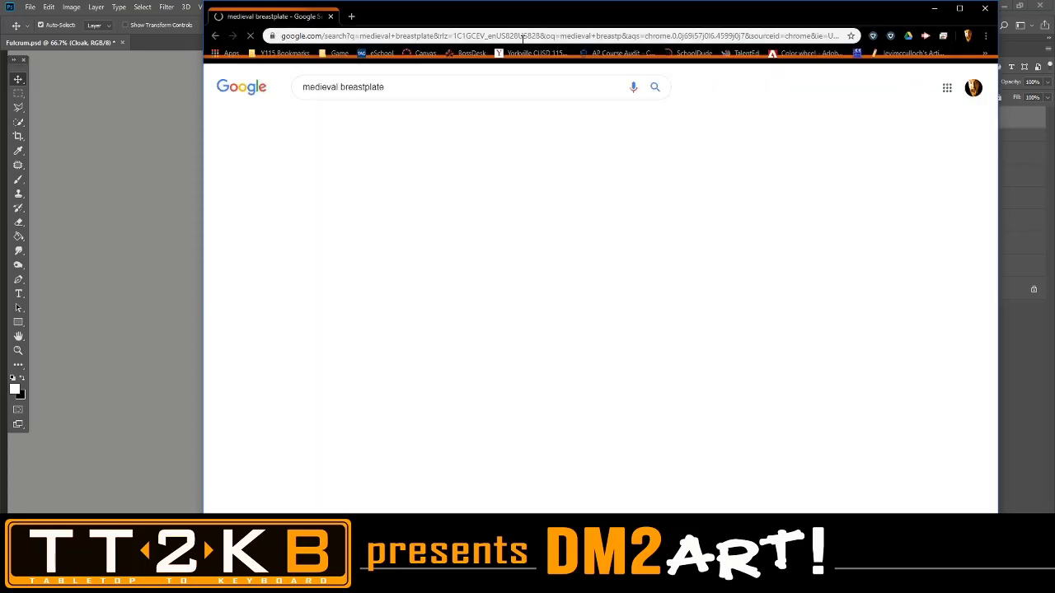
pyautogui.click(358, 118)
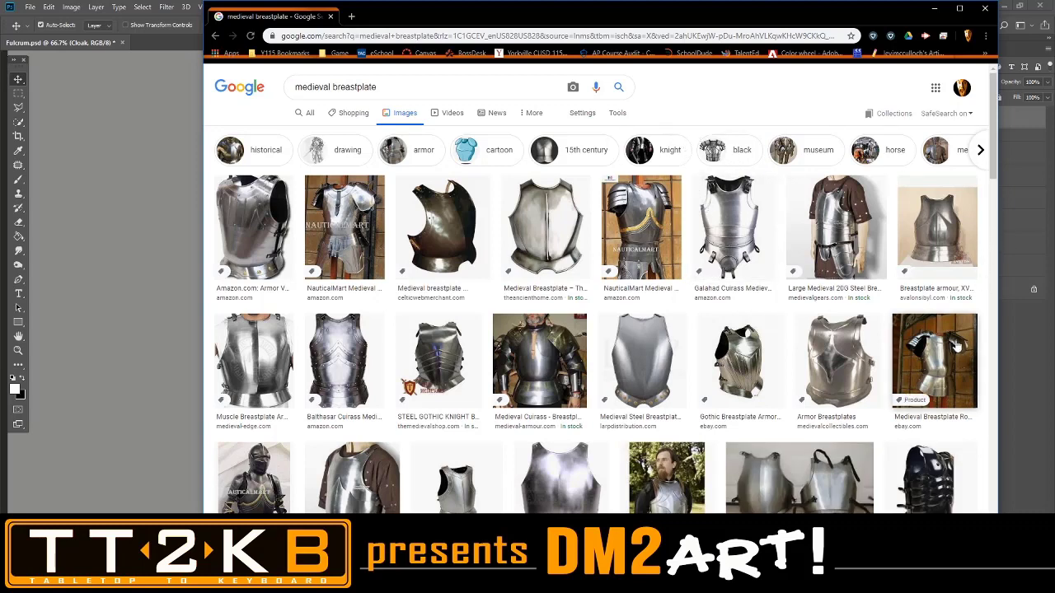
pyautogui.scroll(-1, 947, 325)
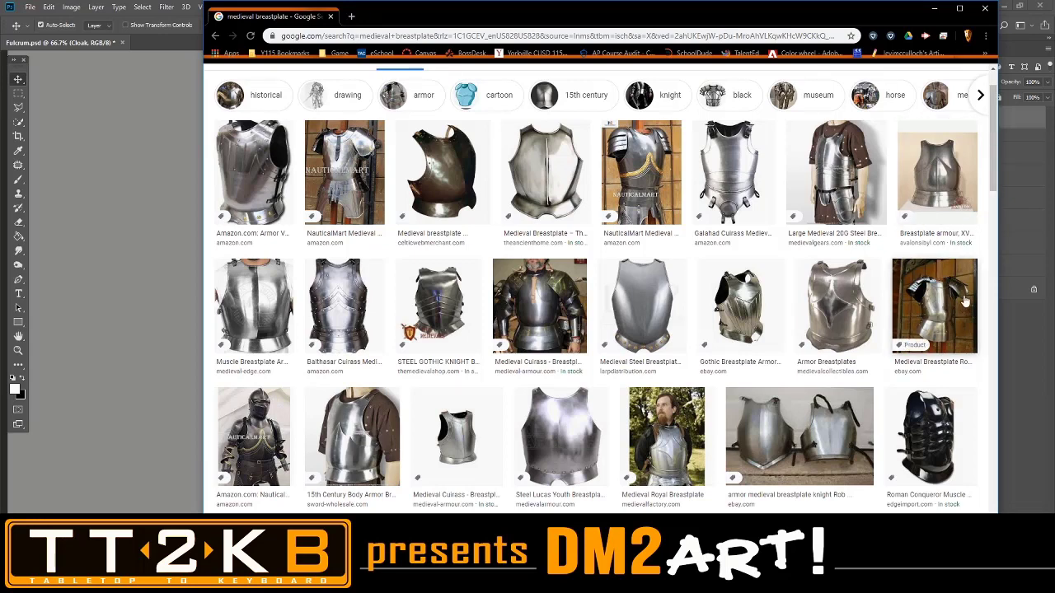
# Look through the medieval breastplate image results and preview the eBay photo showing two breastplates side by side.
pyautogui.scroll(-2, 963, 298)
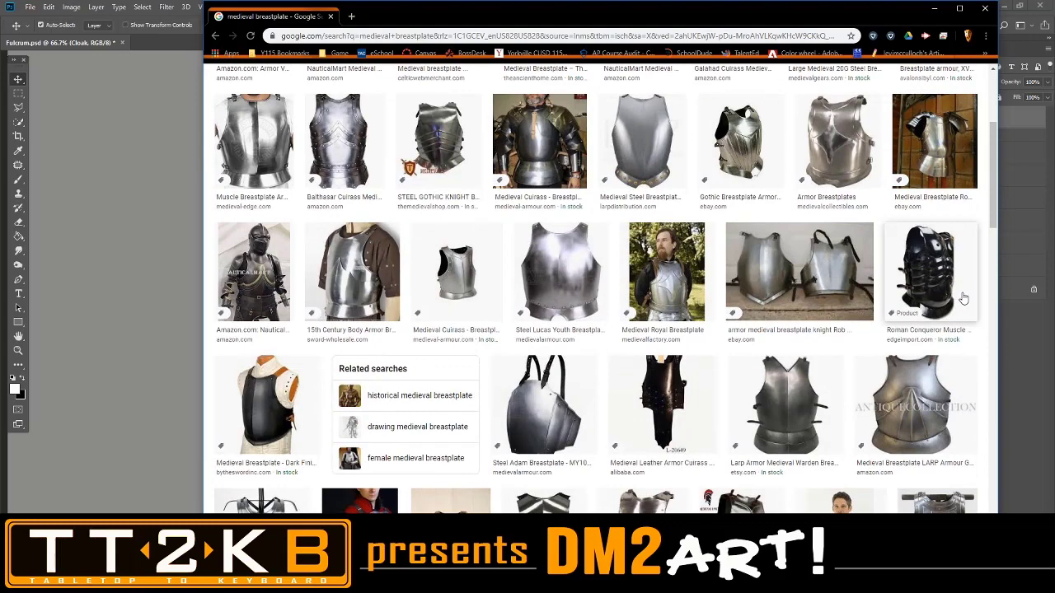
pyautogui.scroll(-2, 963, 298)
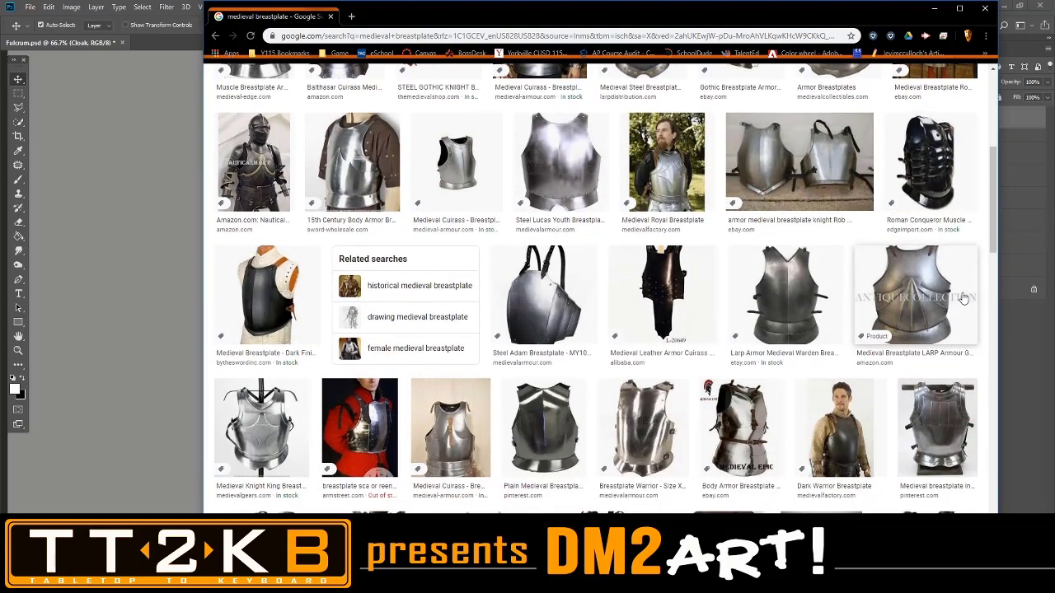
pyautogui.scroll(2, 963, 298)
pyautogui.scroll(1, 964, 298)
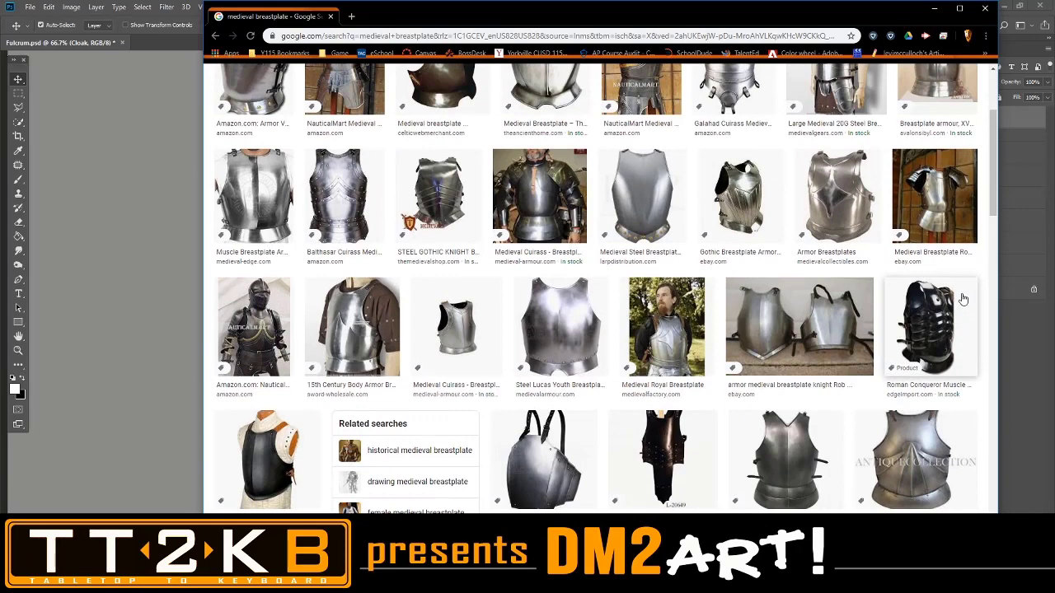
pyautogui.scroll(3, 961, 299)
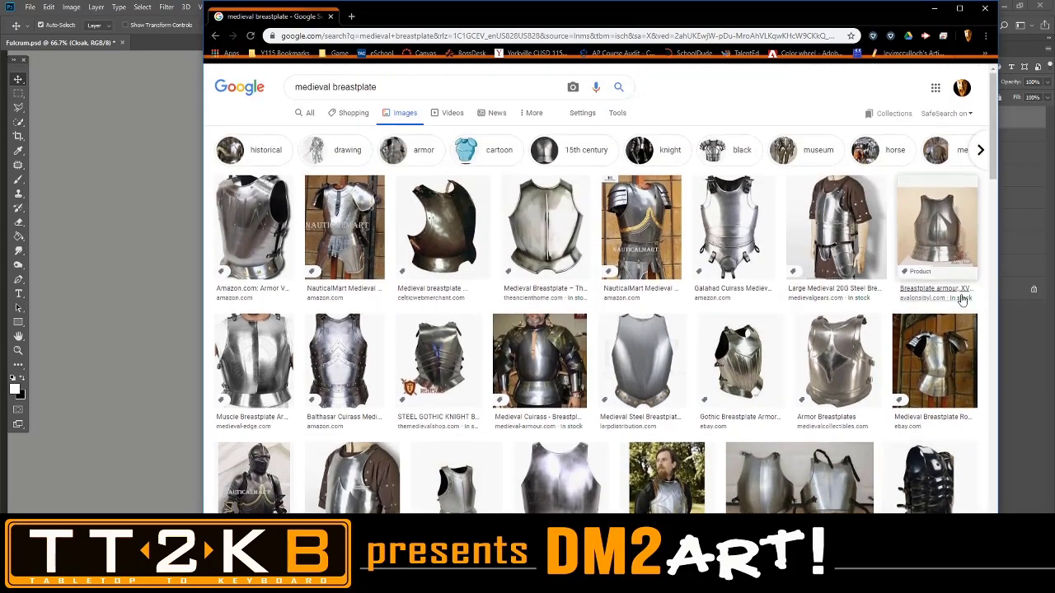
pyautogui.scroll(-2, 962, 299)
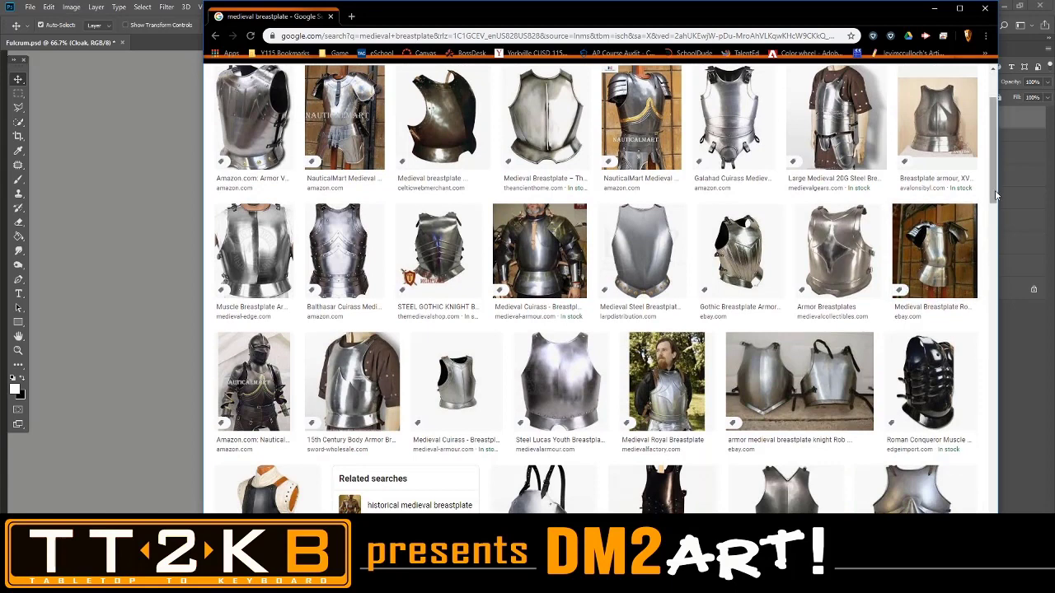
pyautogui.click(828, 373)
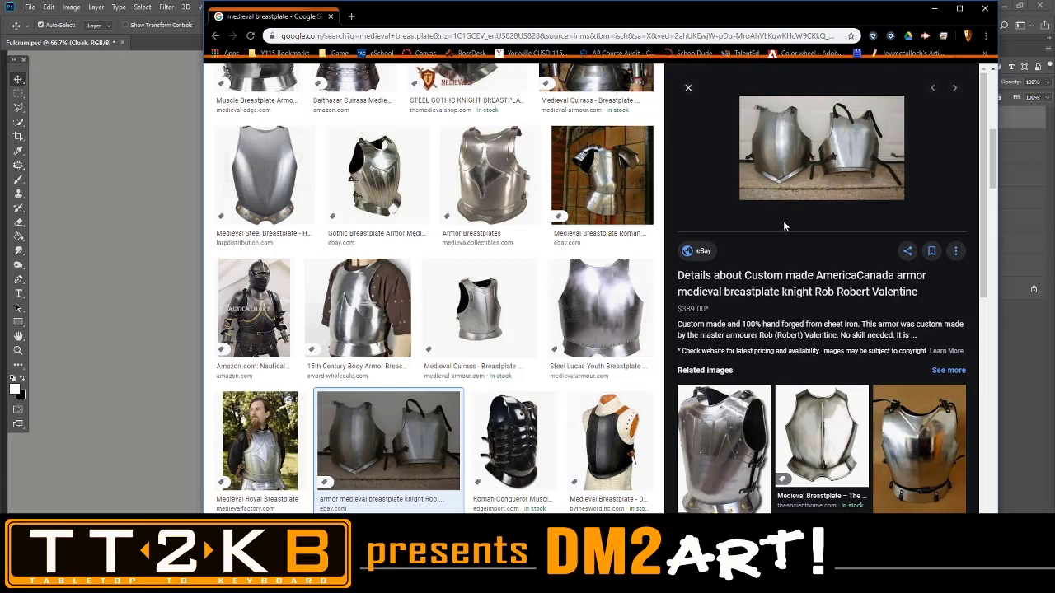
pyautogui.click(688, 87)
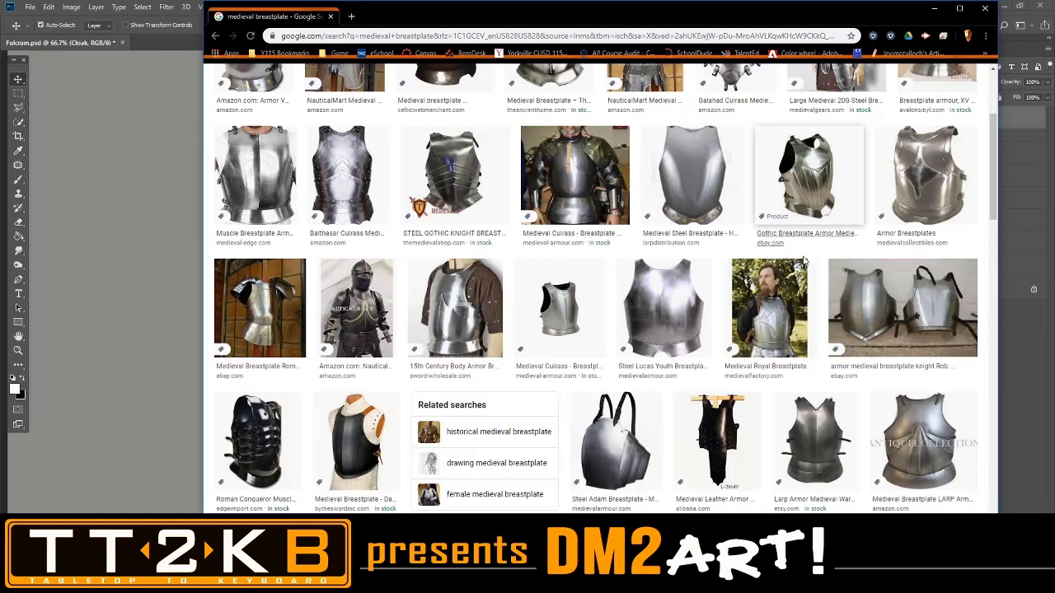
pyautogui.scroll(3, 825, 298)
pyautogui.scroll(1, 824, 298)
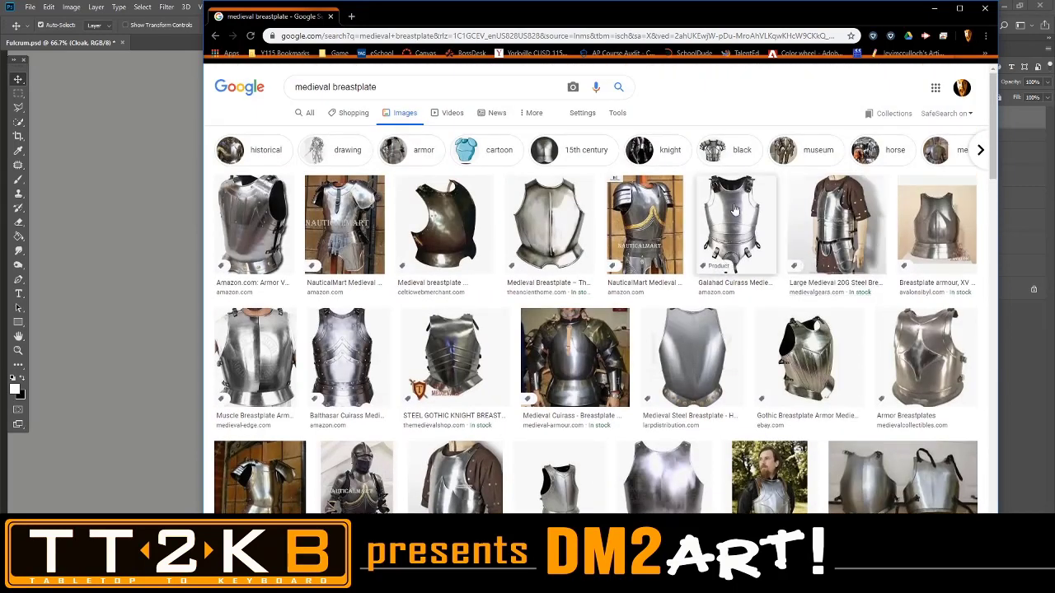
# Filter the breastplate image results to Large size and look through the filtered images.
pyautogui.click(617, 112)
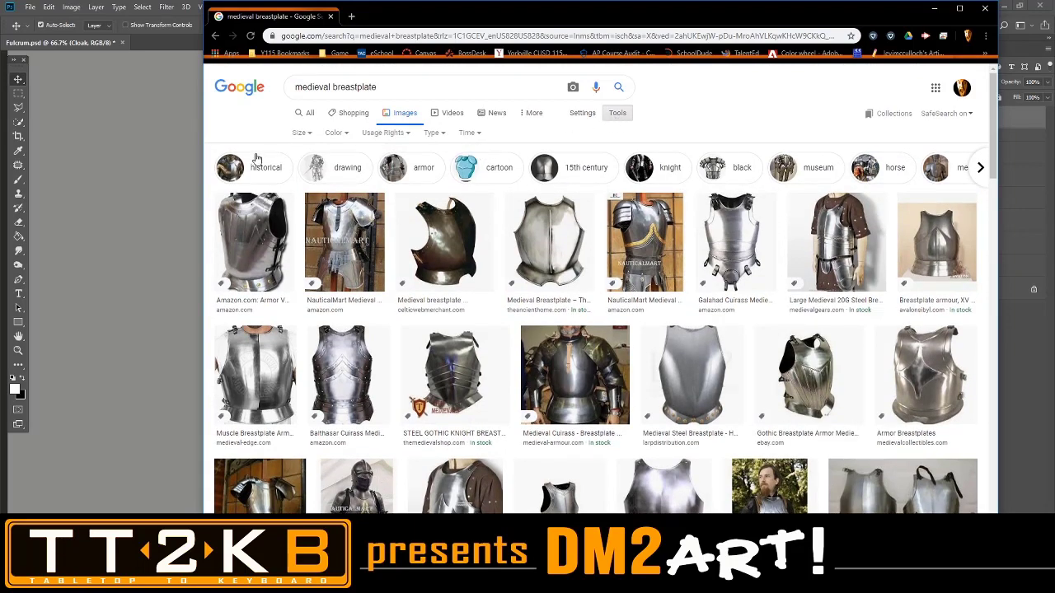
pyautogui.click(298, 136)
pyautogui.click(307, 167)
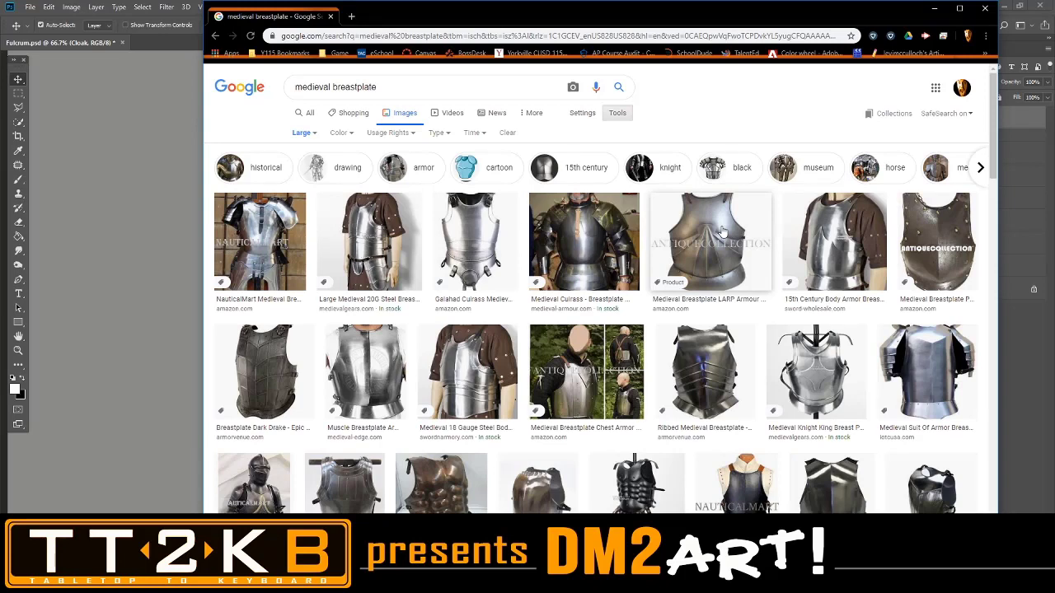
pyautogui.scroll(-1, 722, 231)
pyautogui.scroll(-1, 722, 232)
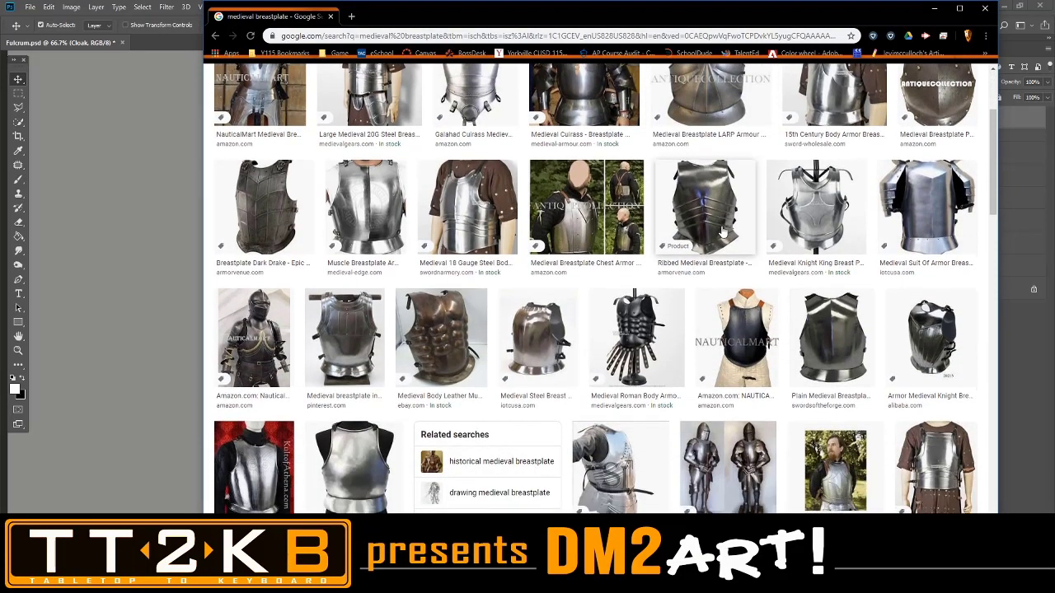
pyautogui.scroll(-1, 721, 233)
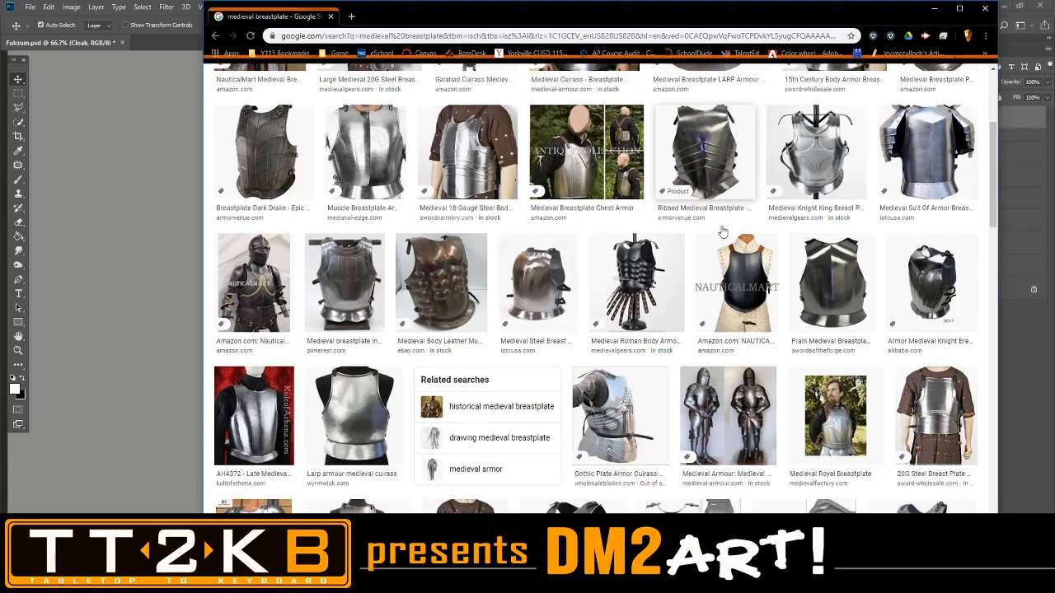
pyautogui.scroll(-2, 721, 231)
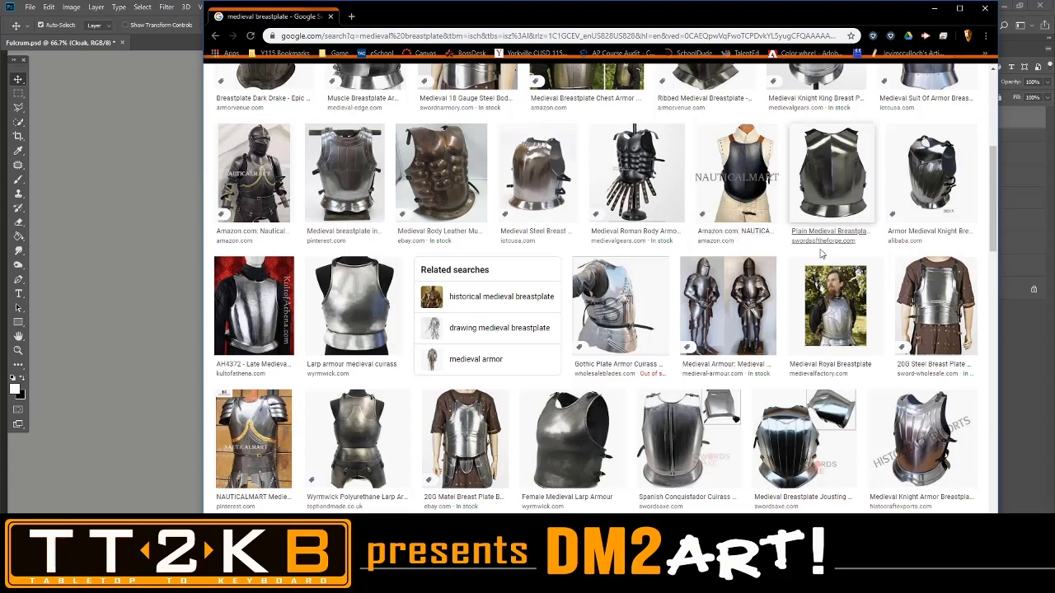
# Preview the Medieval Royal Breastplate, the Wikipedia breastplate photo and the Medieval Knight Armour image in turn.
pyautogui.click(843, 305)
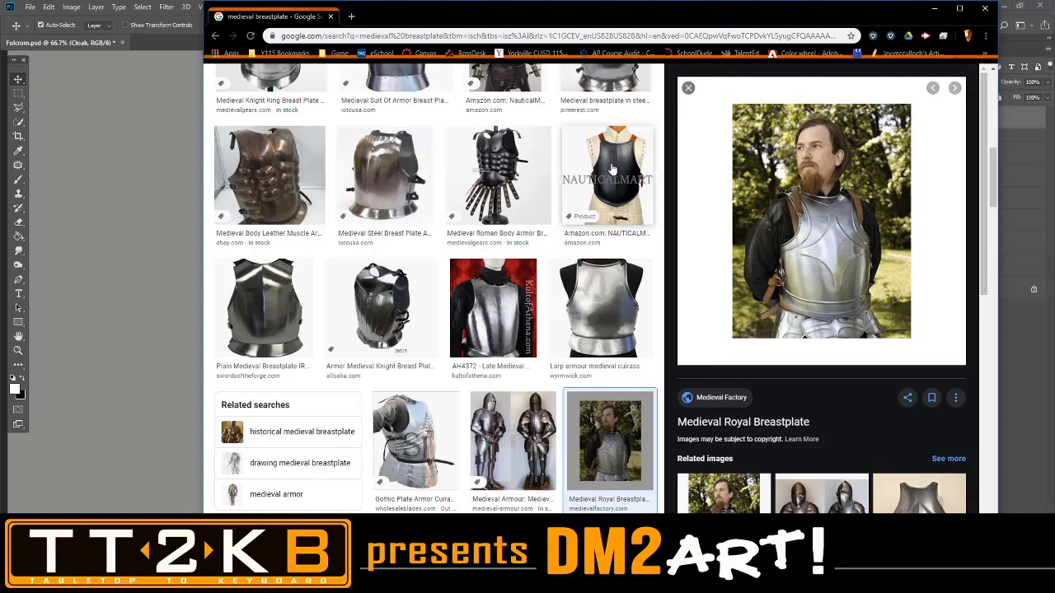
pyautogui.scroll(-5, 610, 168)
pyautogui.scroll(-4, 612, 169)
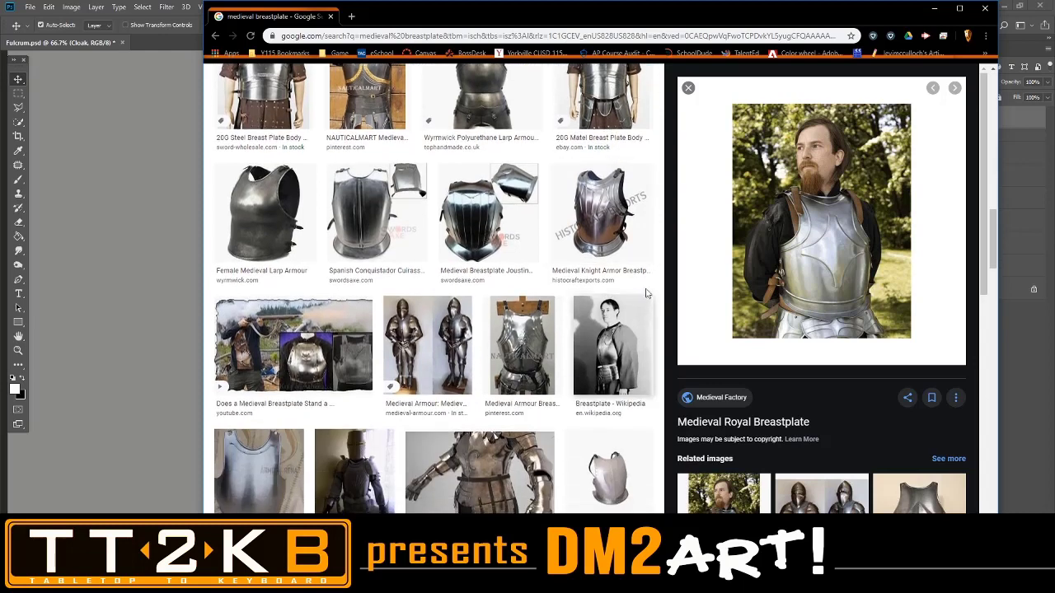
pyautogui.click(593, 345)
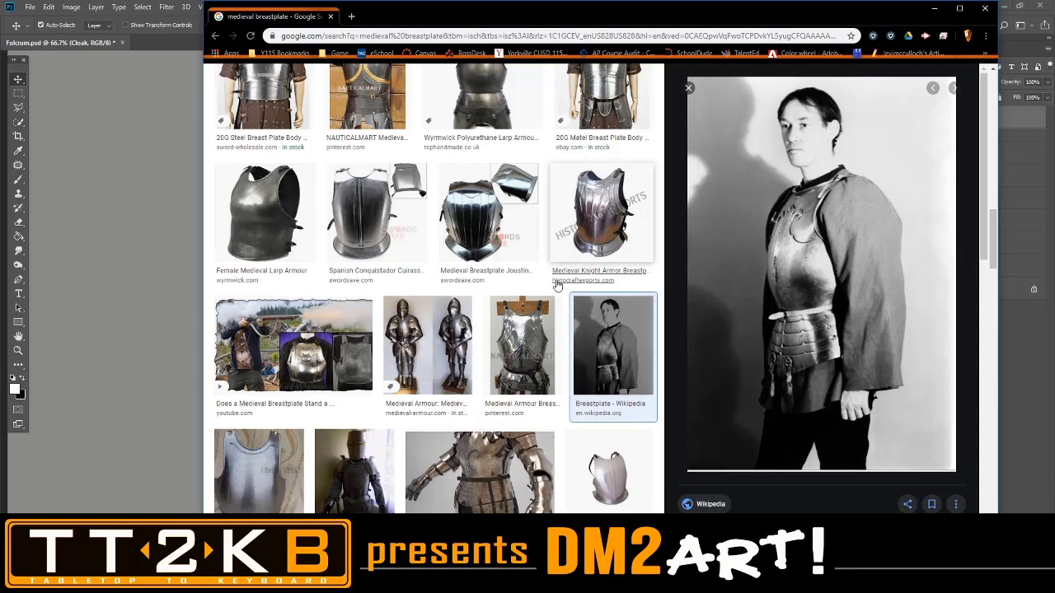
pyautogui.click(426, 346)
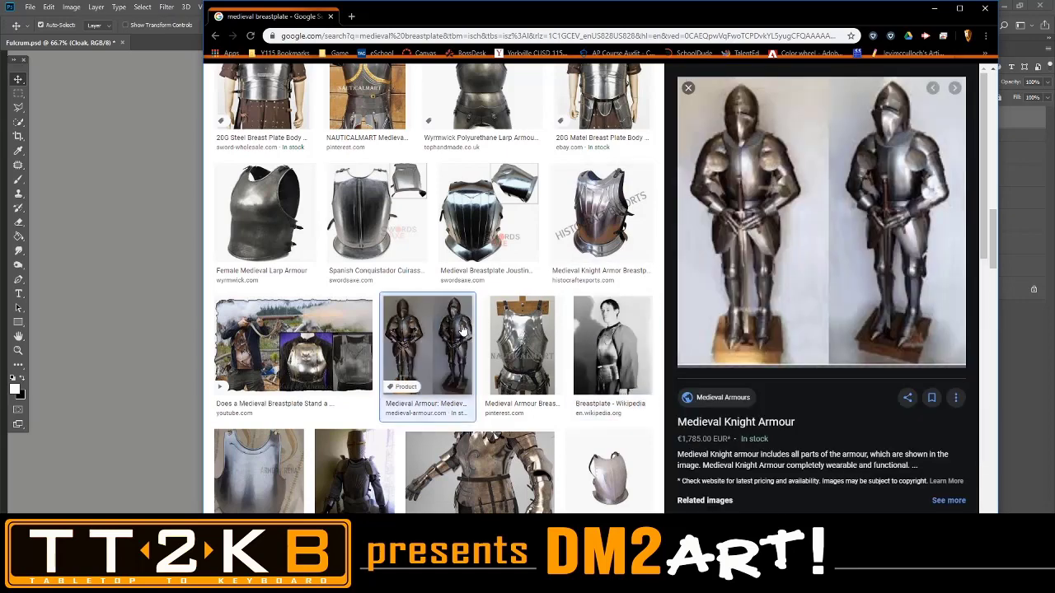
# Look further down the breastplate results and preview the 123RF metal knight armor on a white background.
pyautogui.scroll(-5, 544, 305)
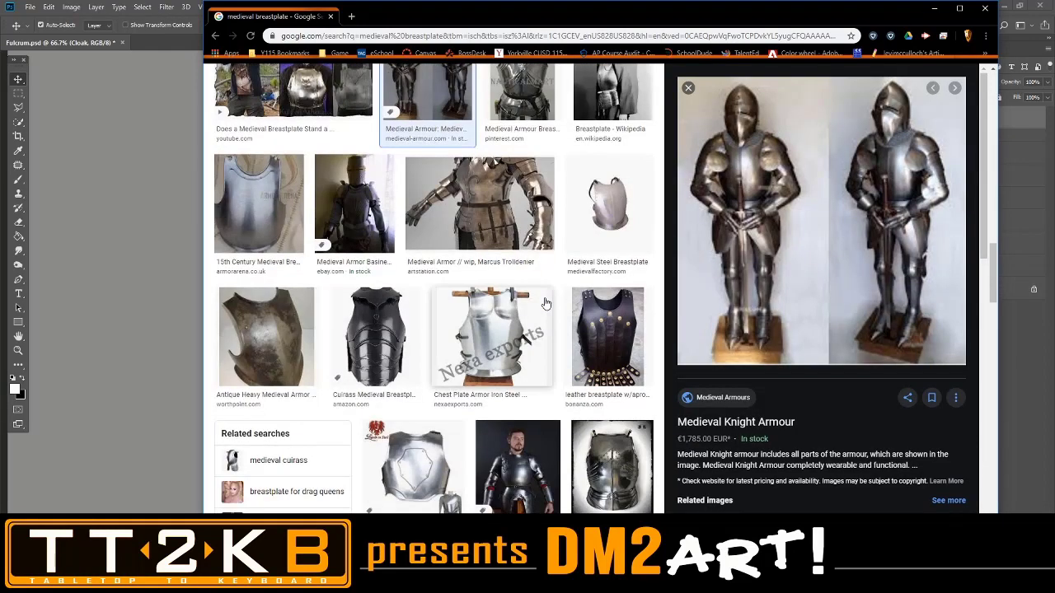
pyautogui.scroll(-3, 544, 305)
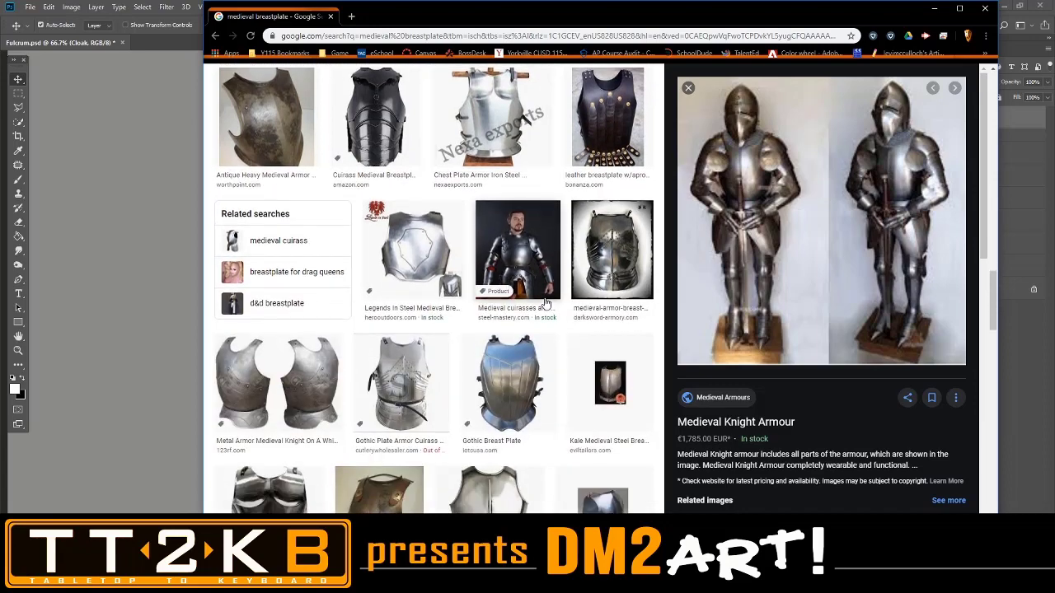
pyautogui.scroll(-2, 544, 305)
pyautogui.scroll(-1, 544, 303)
pyautogui.scroll(-2, 544, 303)
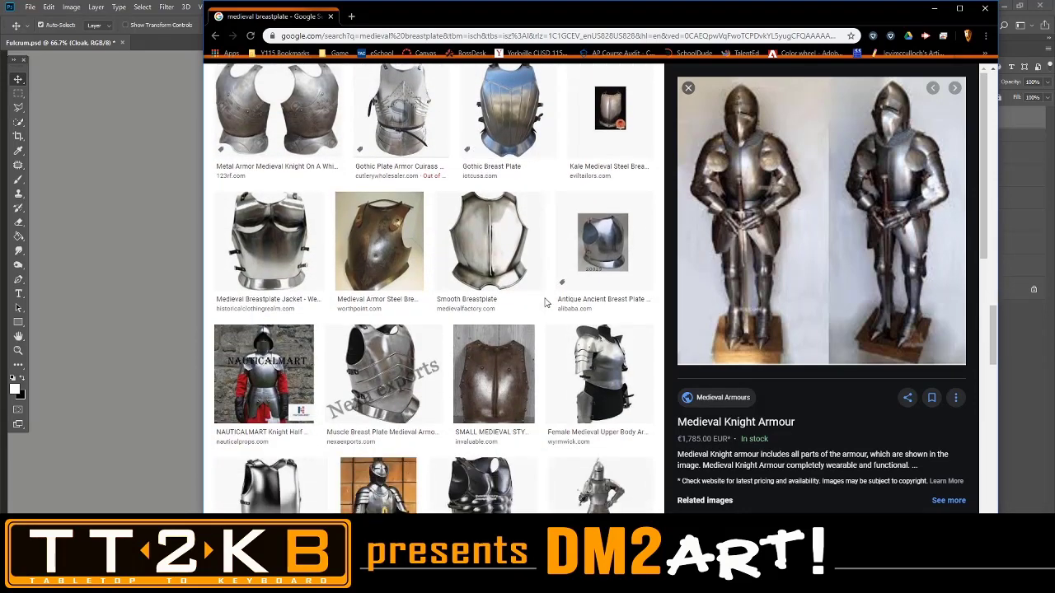
pyautogui.click(264, 130)
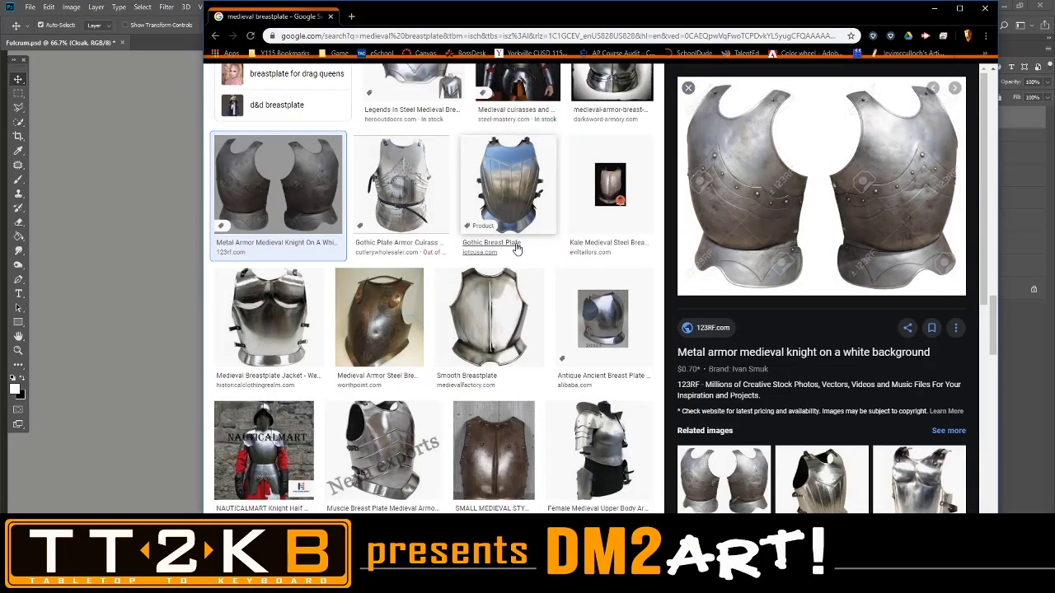
# Look through the remaining breastplate results, return to the first ones and preview the Large Medieval 20G Steel Breast Plate.
pyautogui.scroll(-4, 516, 249)
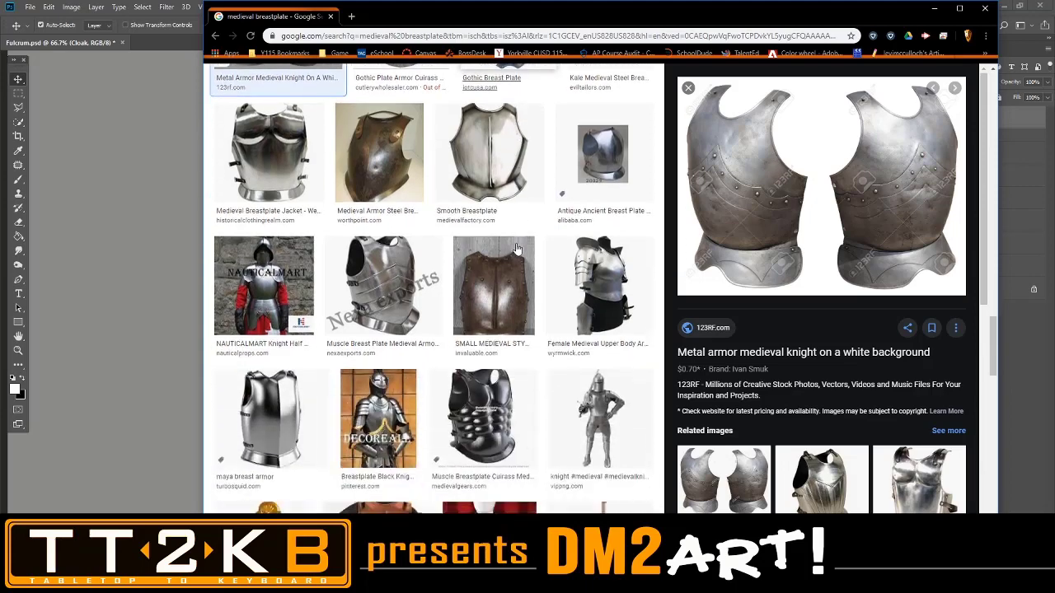
pyautogui.scroll(-5, 516, 249)
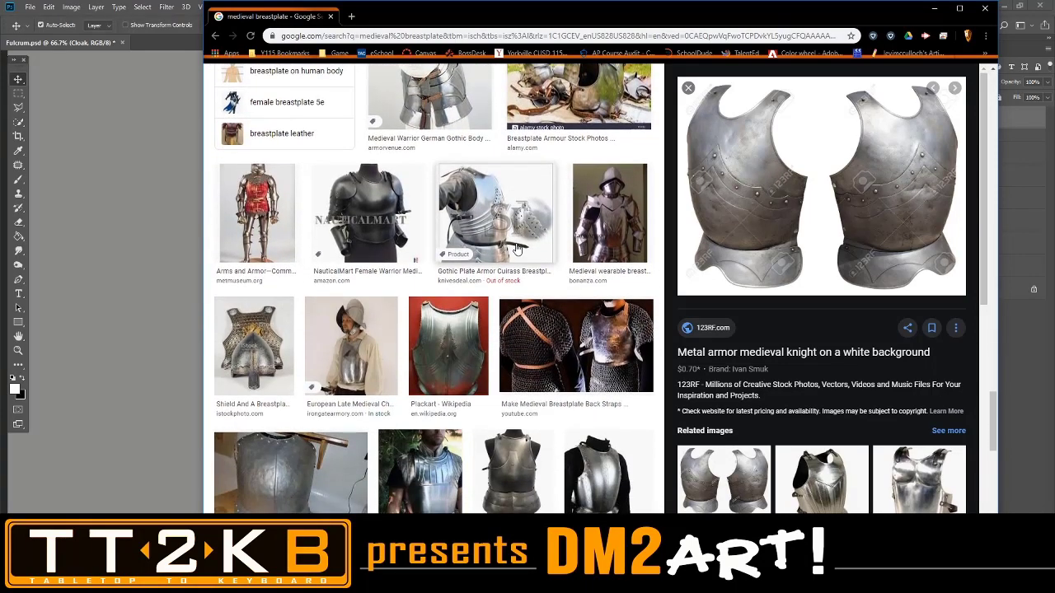
pyautogui.scroll(-6, 516, 248)
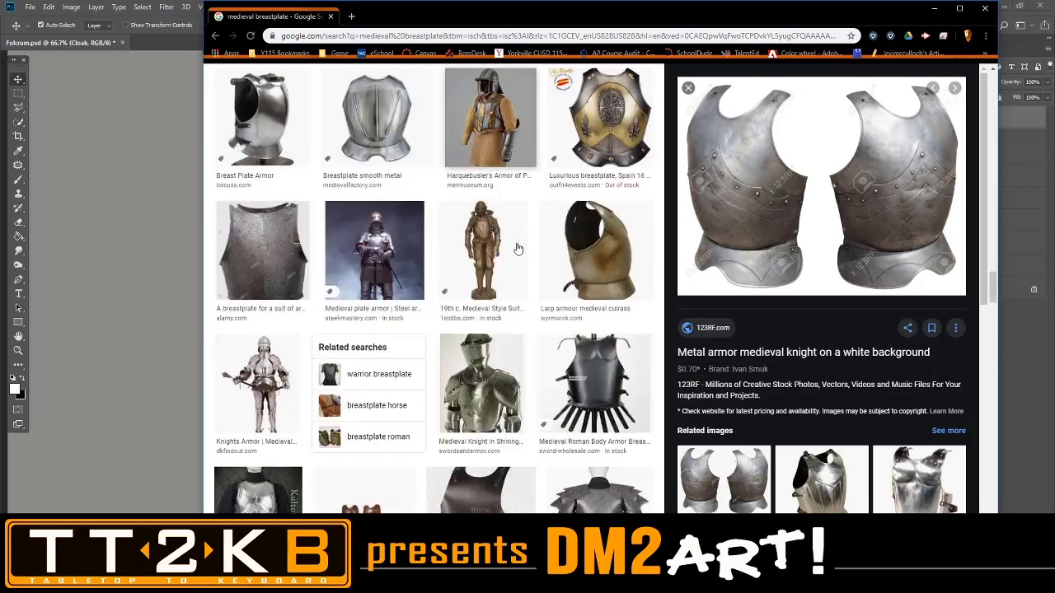
pyautogui.scroll(-3, 517, 248)
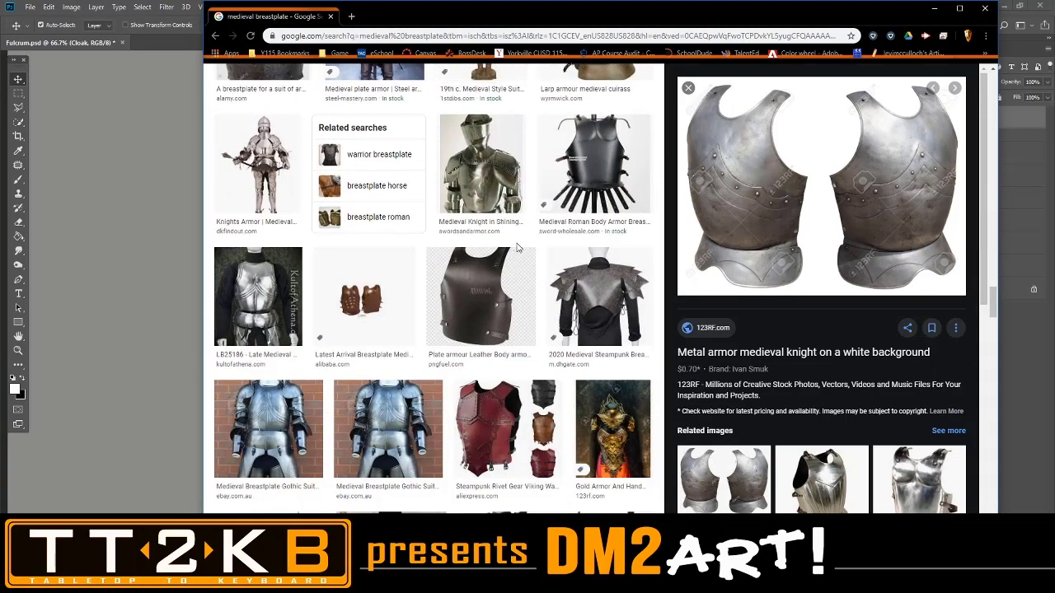
pyautogui.scroll(-4, 518, 247)
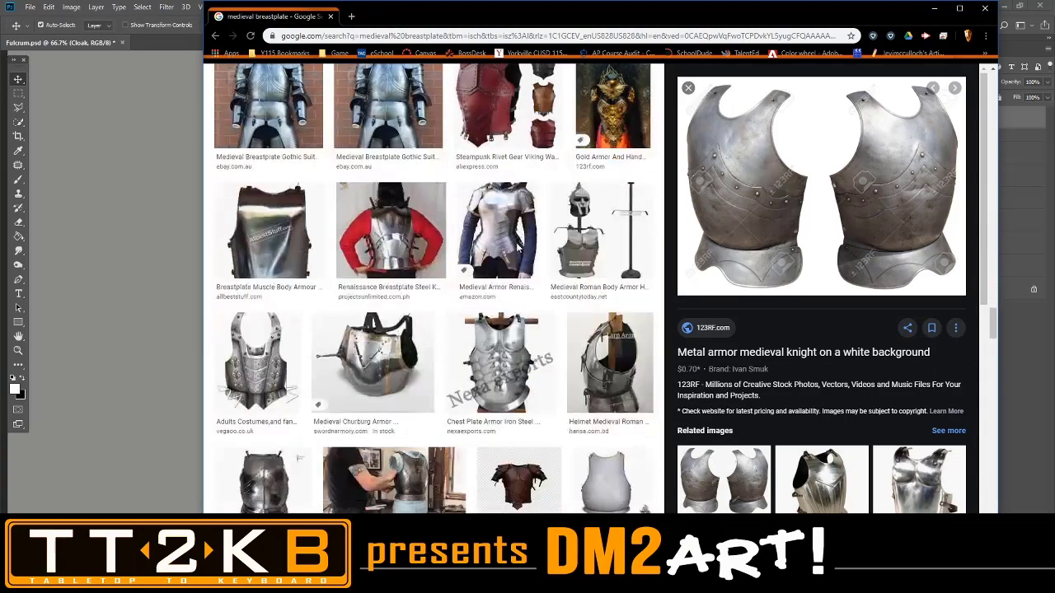
pyautogui.scroll(-15, 517, 247)
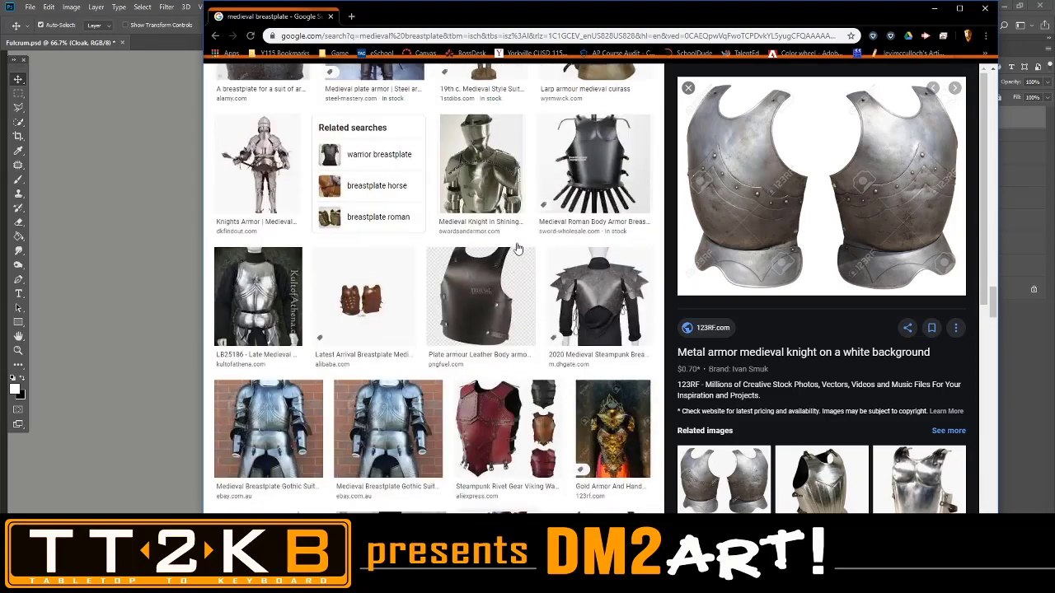
pyautogui.scroll(10, 518, 248)
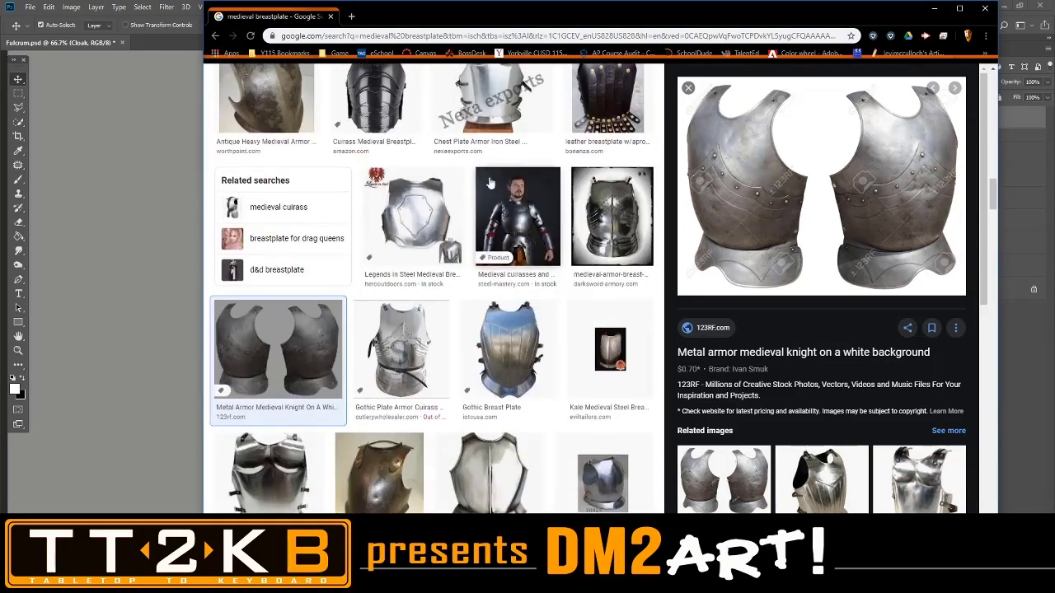
pyautogui.scroll(15, 425, 143)
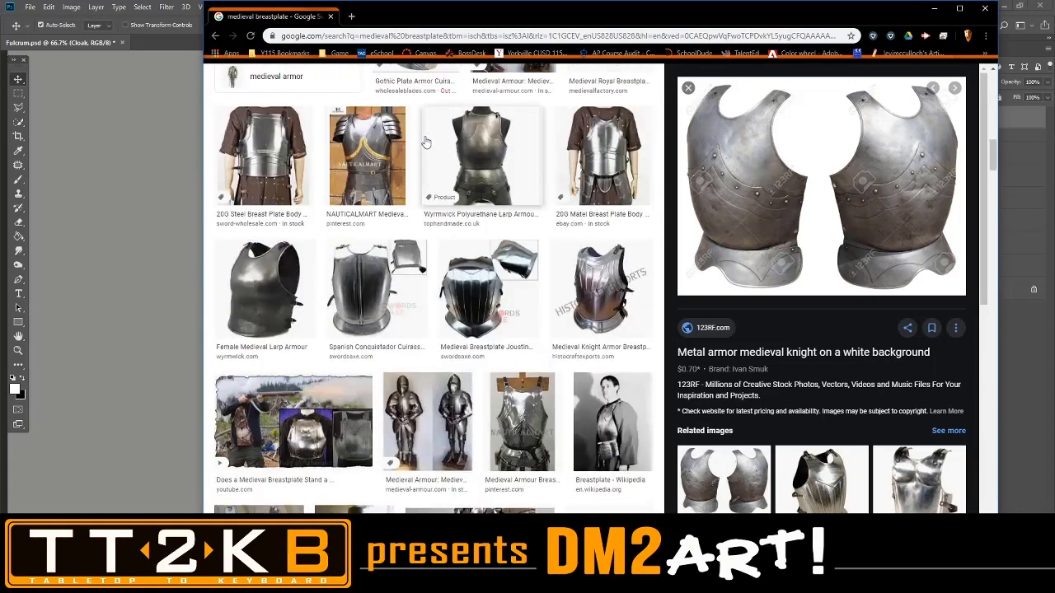
pyautogui.scroll(1, 426, 142)
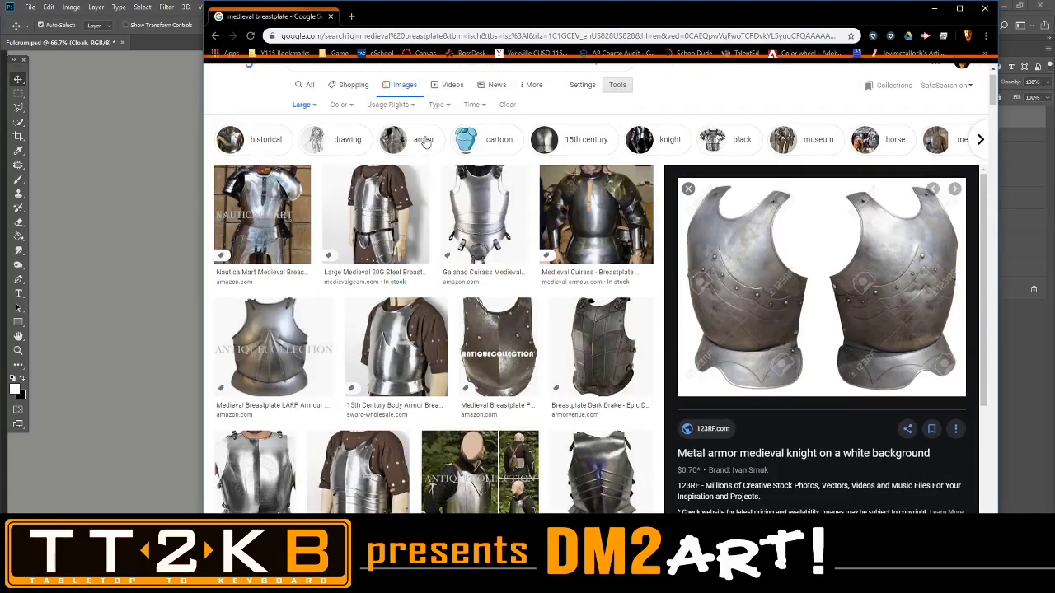
pyautogui.click(375, 205)
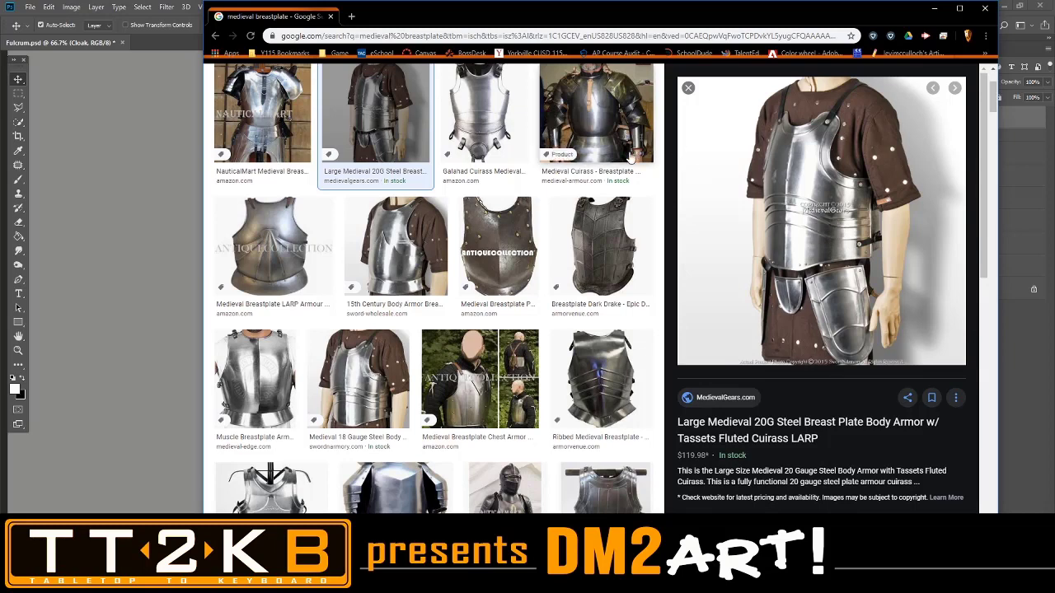
pyautogui.scroll(1, 631, 156)
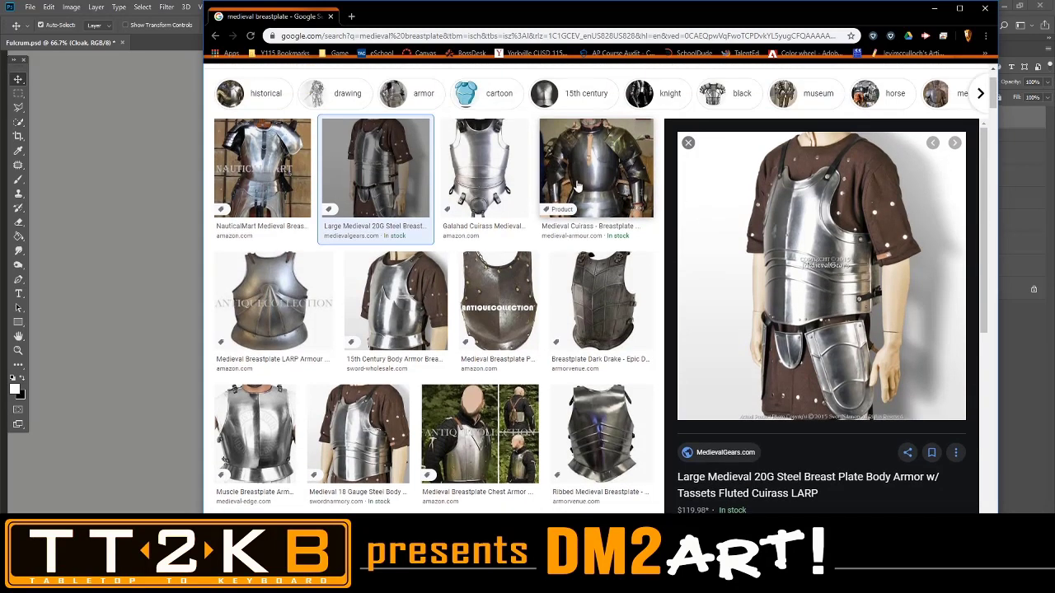
pyautogui.click(352, 16)
pyautogui.click(331, 16)
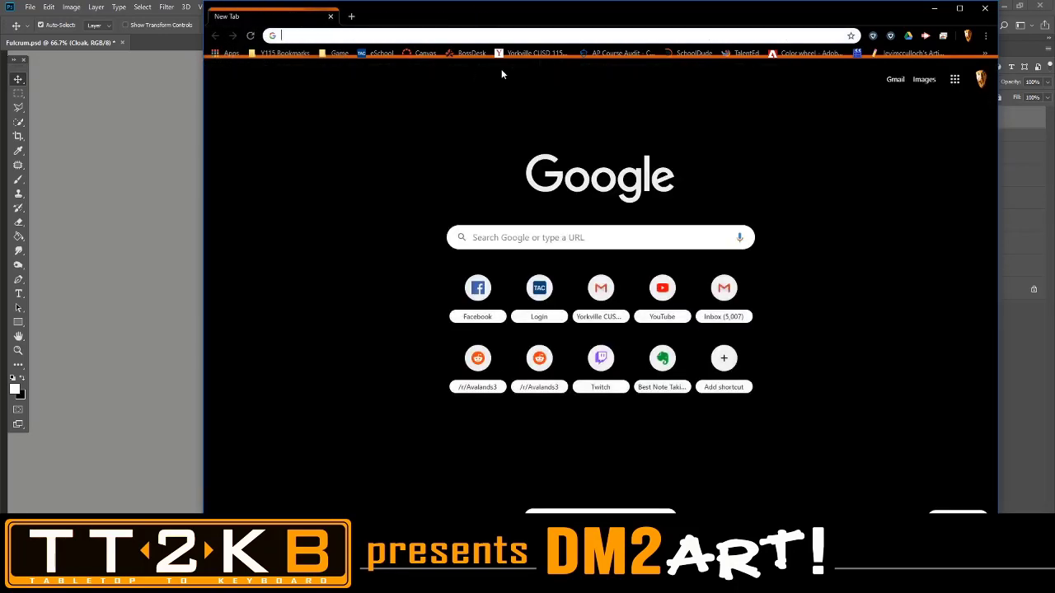
pyautogui.click(501, 39)
pyautogui.write('www.textures.com')
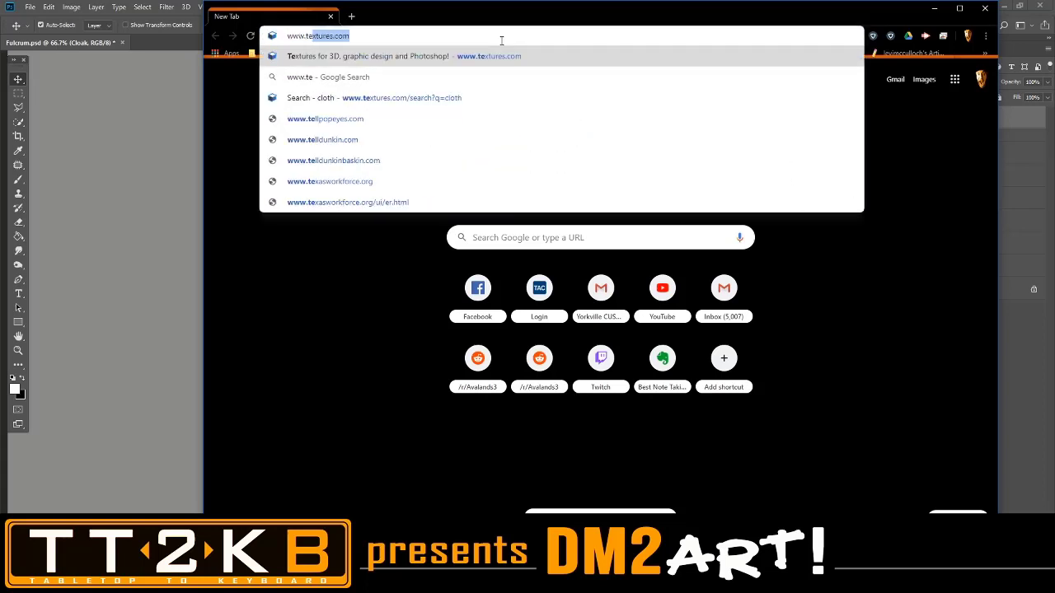
pyautogui.press('Return')
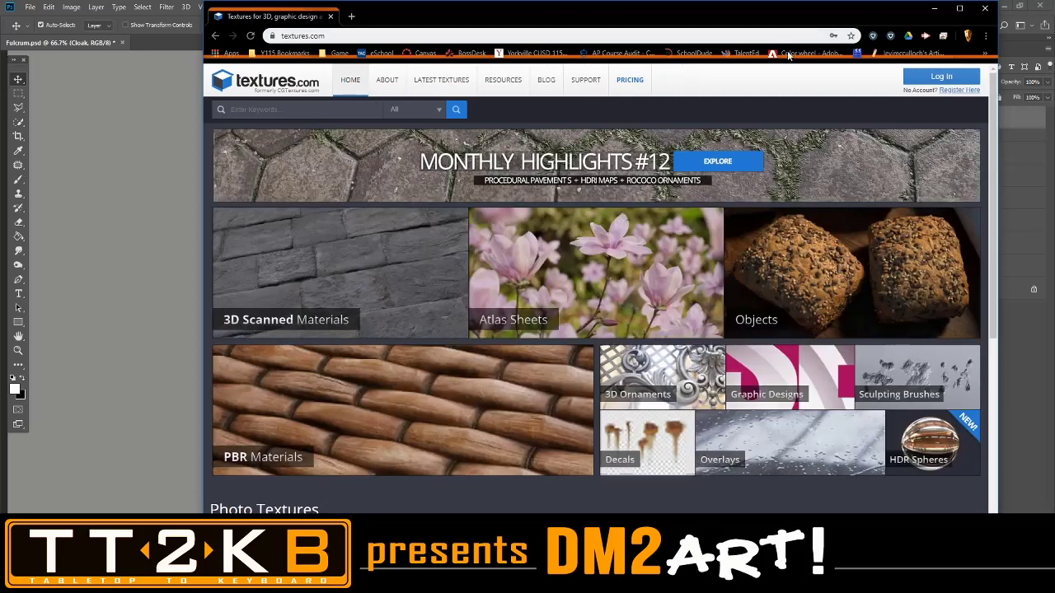
# Maximize the browser window and log in to the textures.com account.
pyautogui.click(959, 9)
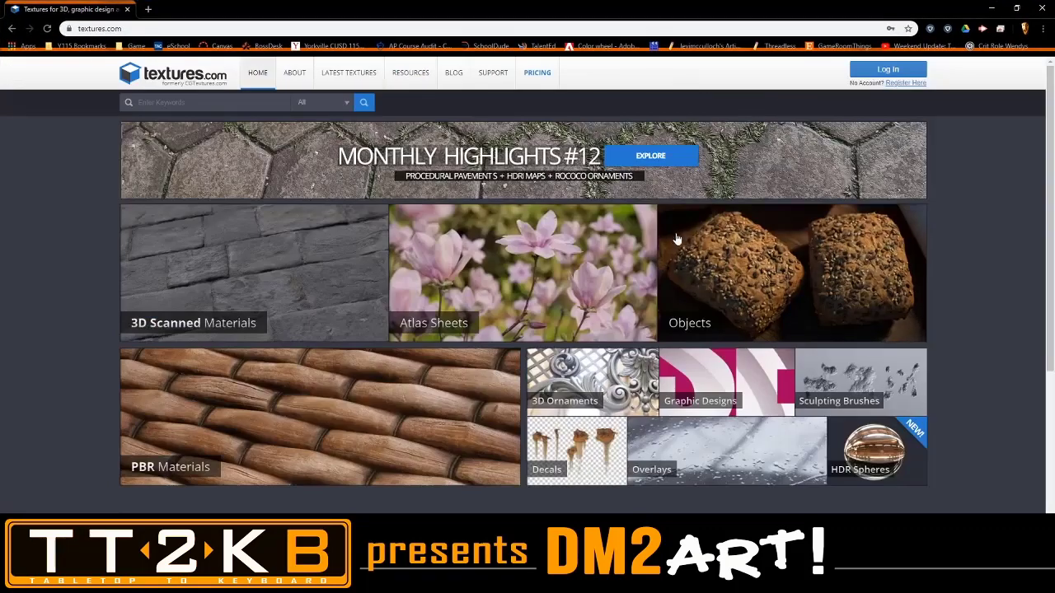
pyautogui.click(889, 71)
pyautogui.click(598, 202)
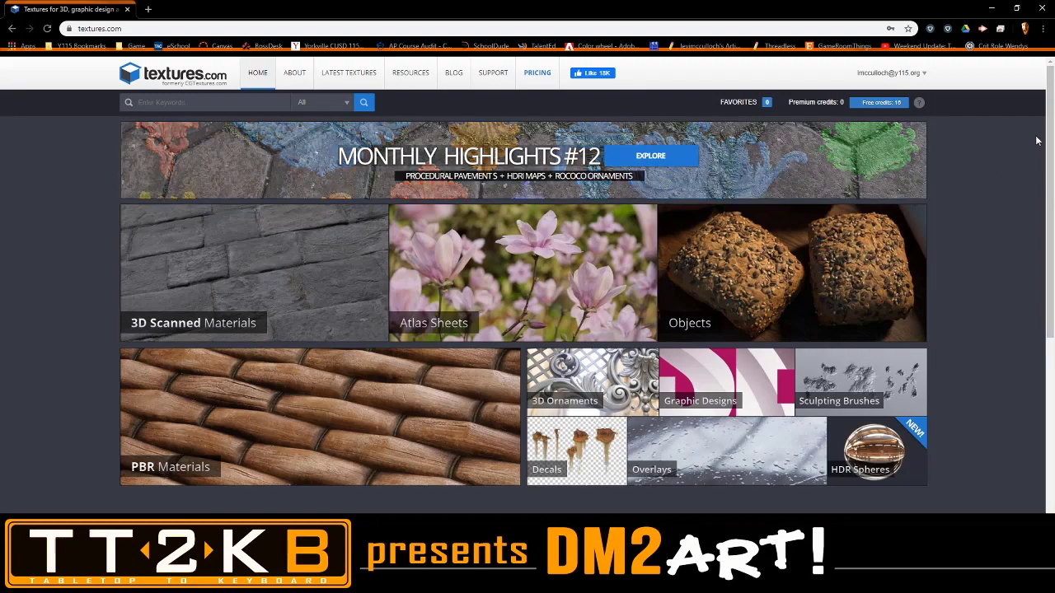
# Open the Metal photo texture category, look through its subcategories and open Bare.
pyautogui.moveTo(1049, 128); pyautogui.dragTo(1040, 225)
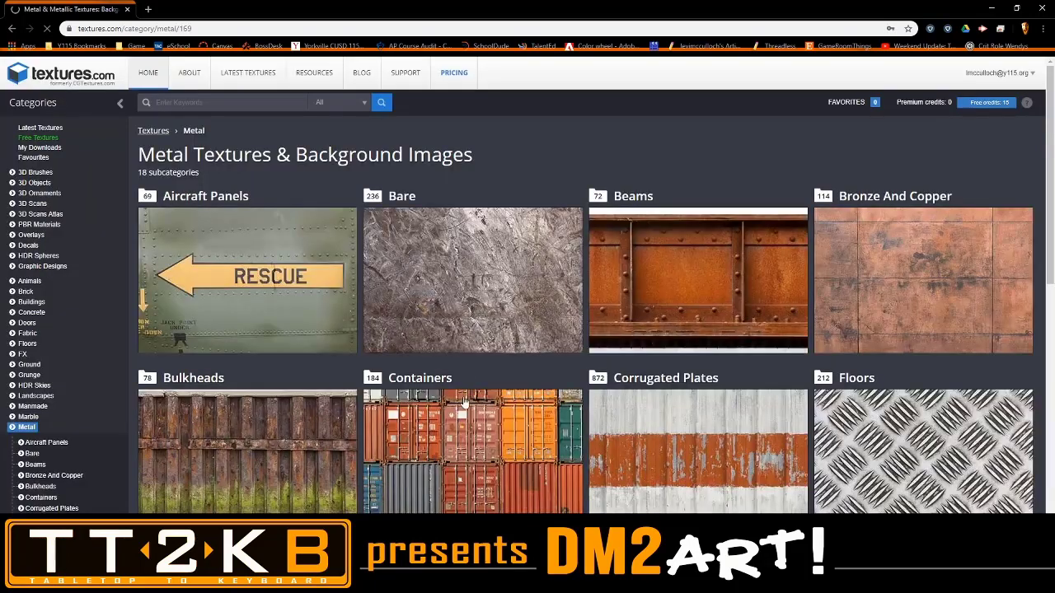
pyautogui.scroll(-4, 793, 206)
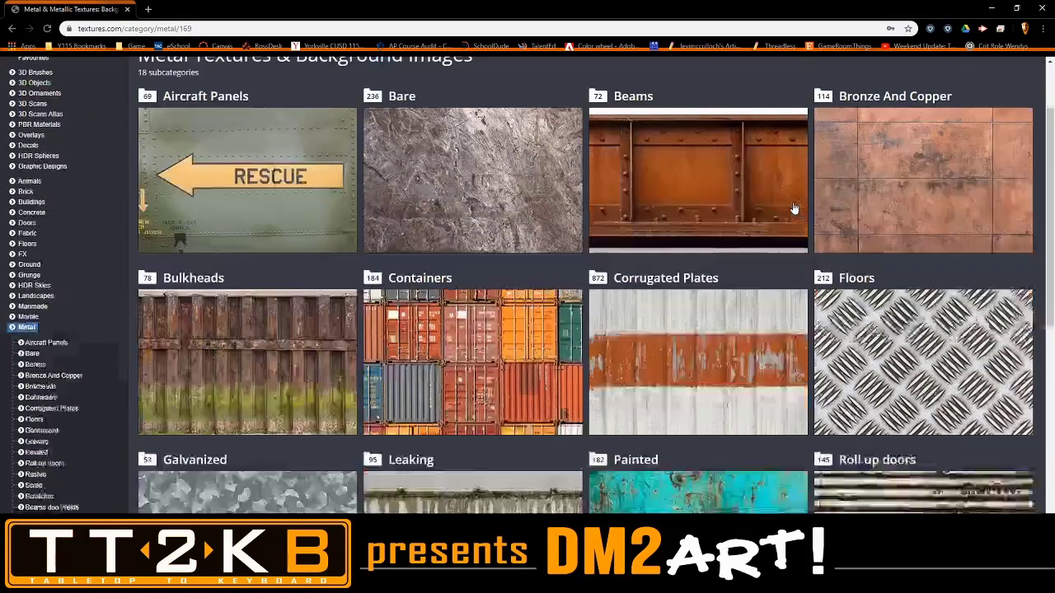
pyautogui.scroll(4, 793, 206)
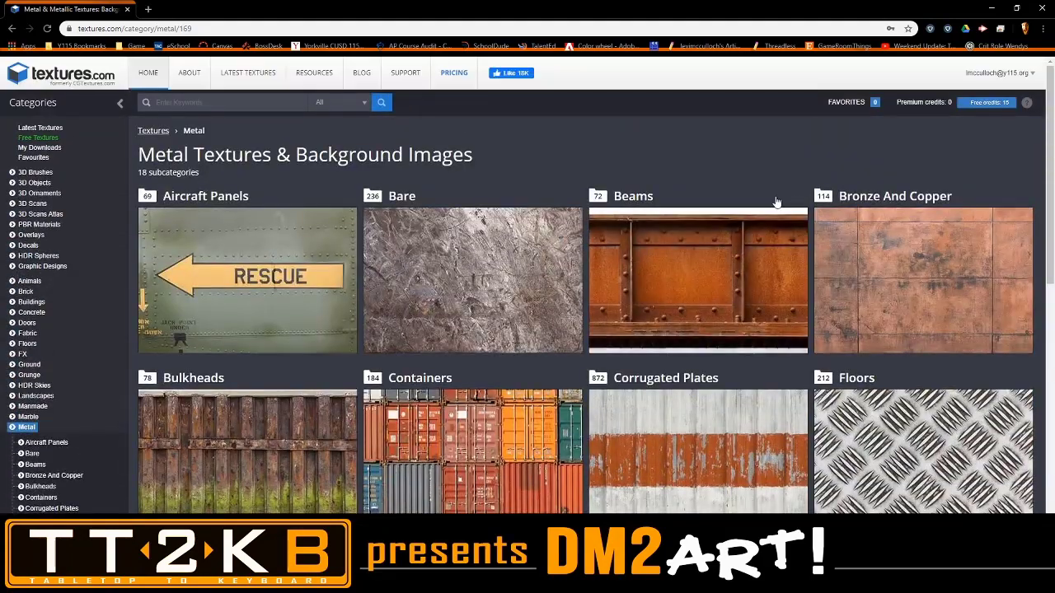
pyautogui.scroll(-2, 778, 204)
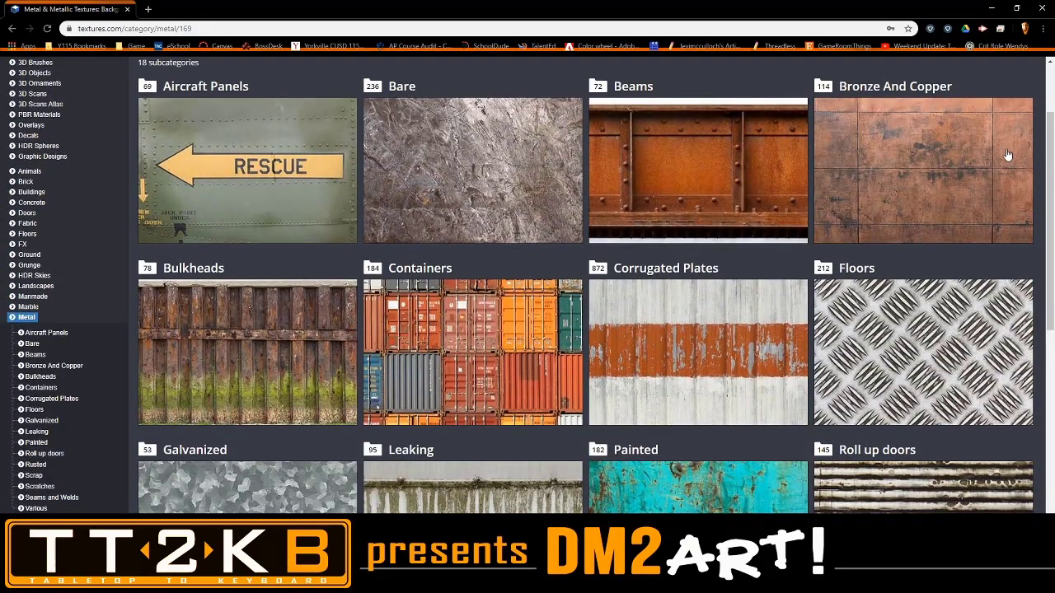
pyautogui.scroll(-4, 963, 279)
pyautogui.scroll(-5, 963, 279)
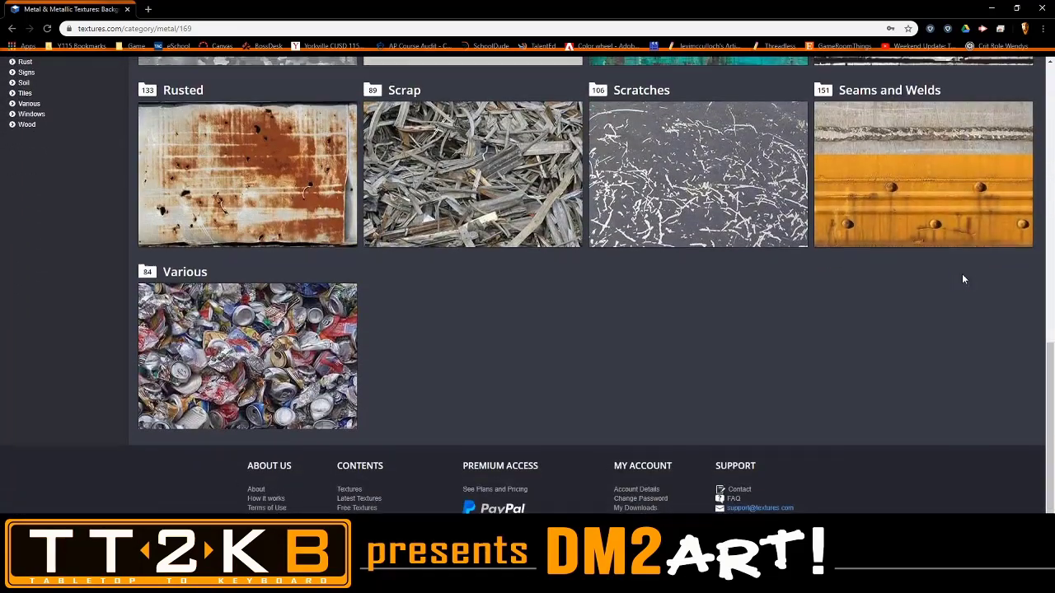
pyautogui.scroll(5, 963, 280)
pyautogui.scroll(3, 963, 280)
pyautogui.scroll(-1, 963, 280)
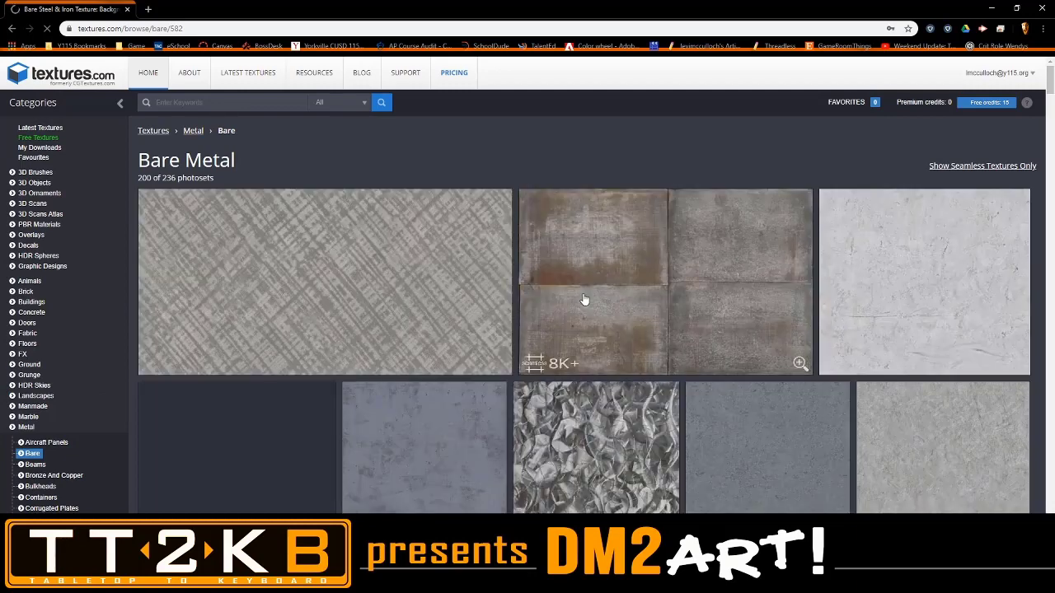
# Look through the Bare Metal textures for a plain metal surface and open the smooth dark gray sheet MetalBare0043.
pyautogui.scroll(-3, 584, 299)
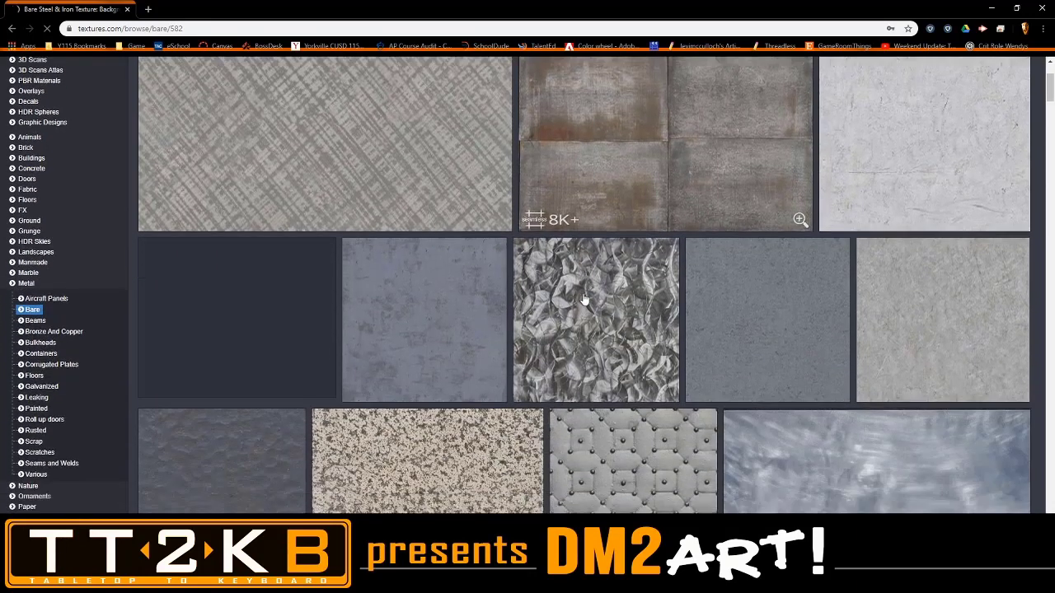
pyautogui.scroll(-3, 584, 300)
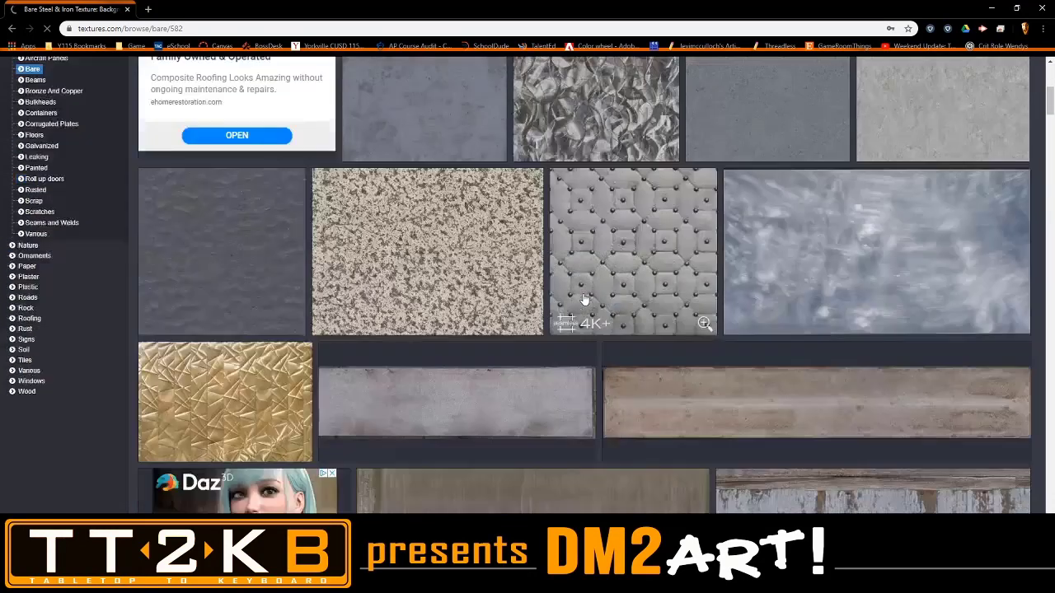
pyautogui.scroll(-5, 583, 299)
pyautogui.scroll(-5, 583, 299)
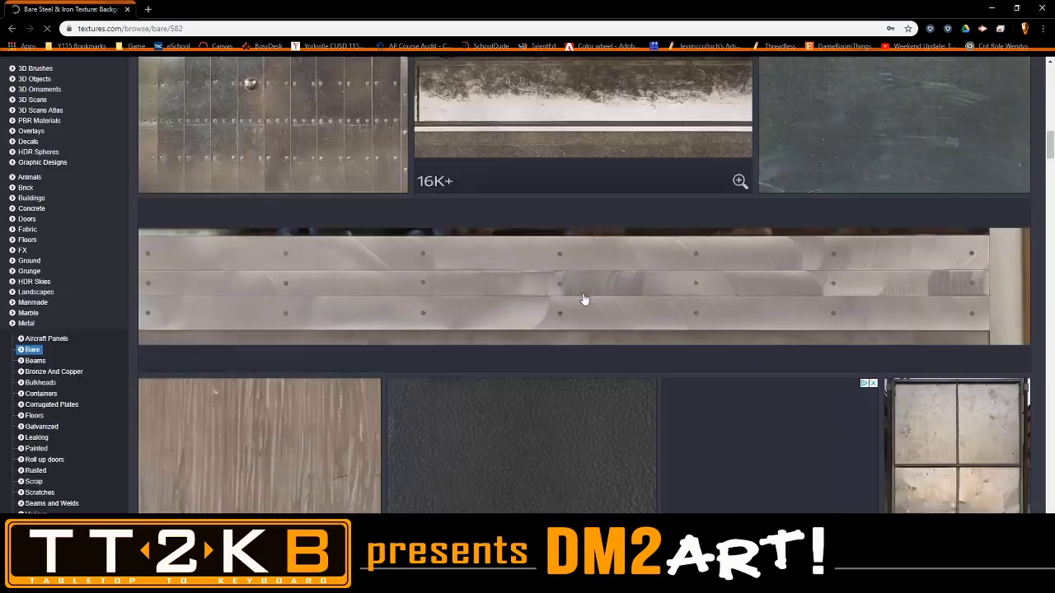
pyautogui.scroll(-8, 584, 299)
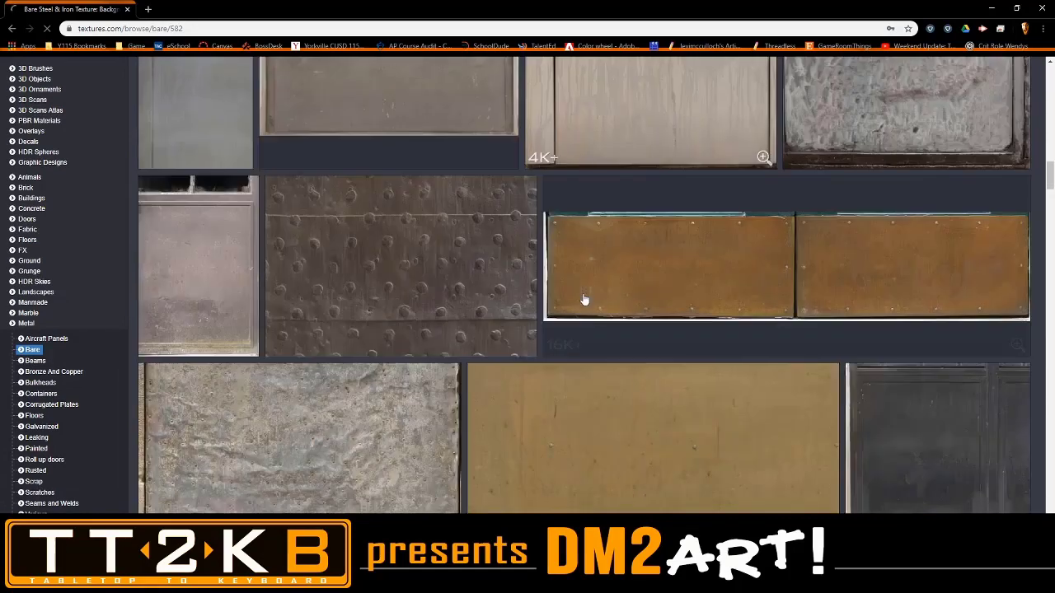
pyautogui.scroll(-2, 583, 299)
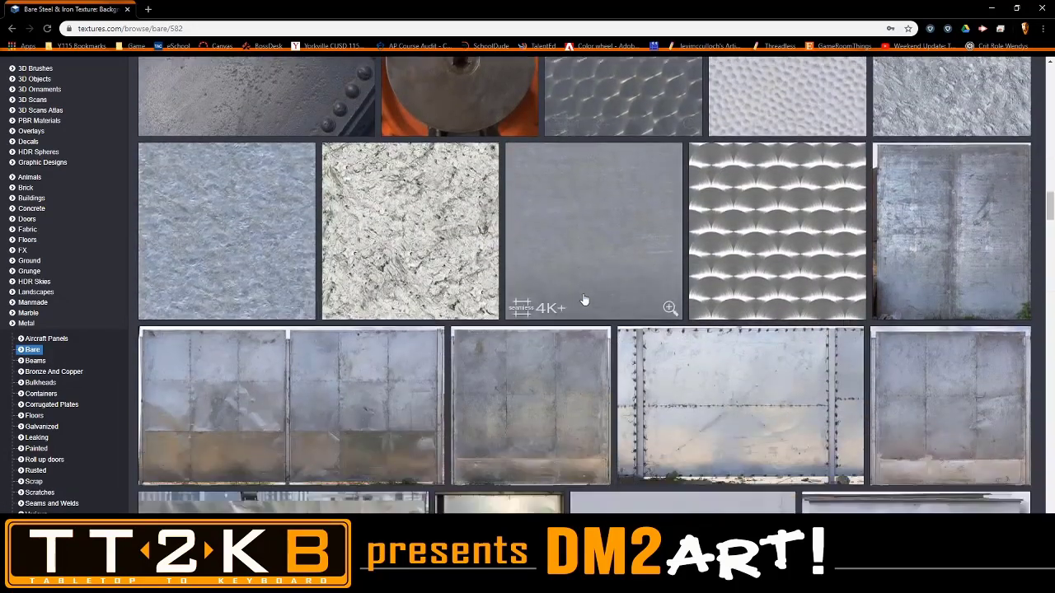
pyautogui.scroll(-5, 583, 299)
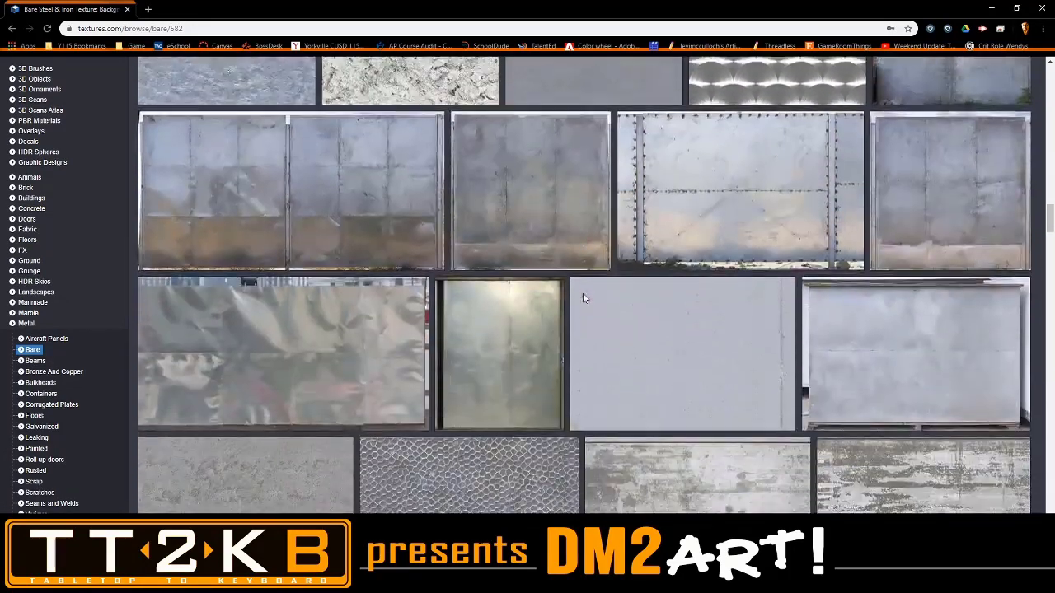
pyautogui.scroll(-5, 583, 299)
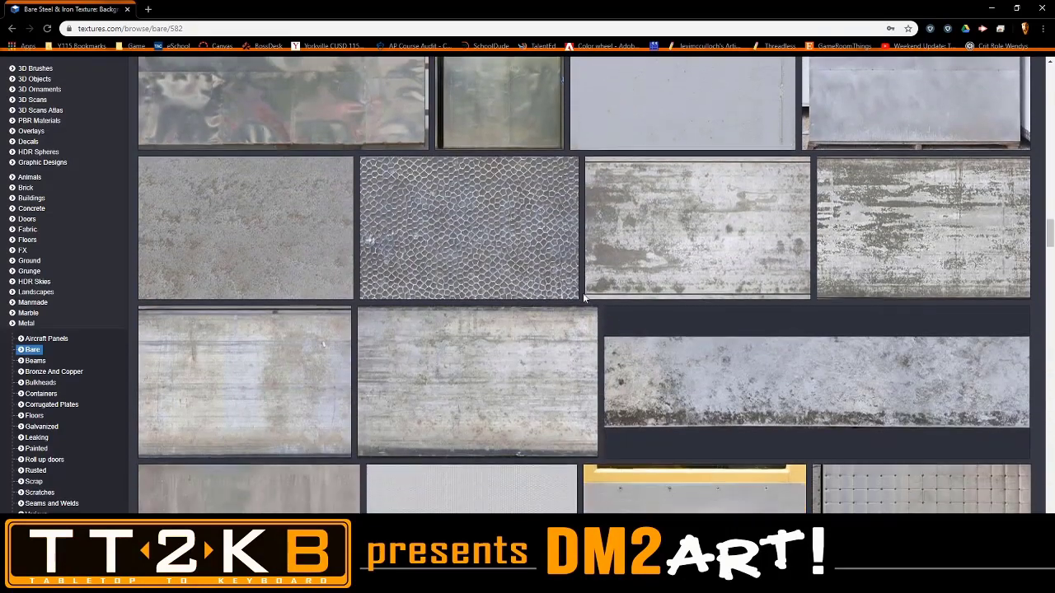
pyautogui.scroll(-5, 584, 299)
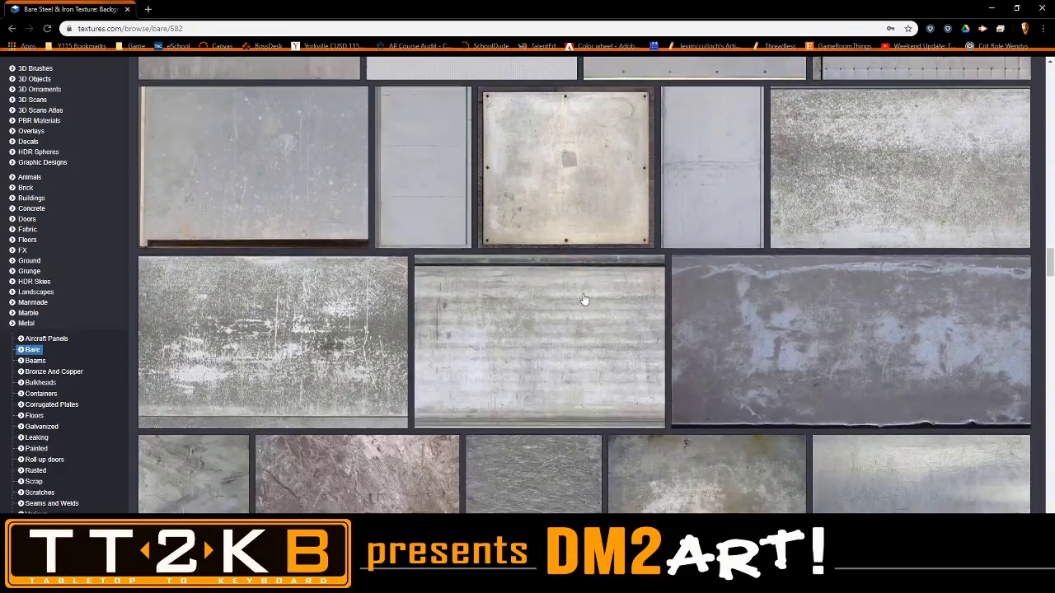
pyautogui.scroll(-5, 583, 300)
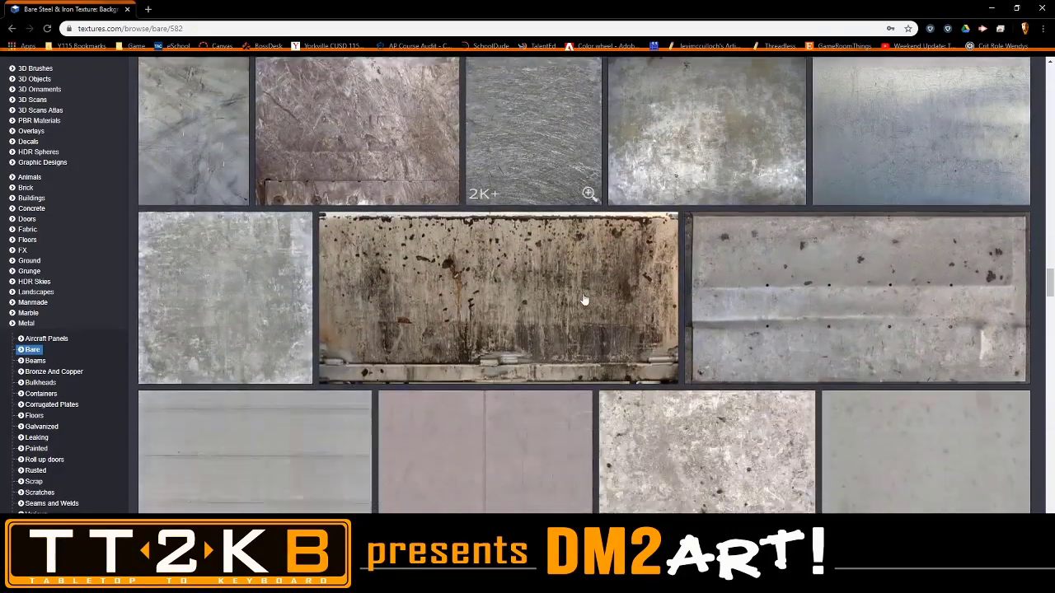
pyautogui.scroll(-3, 583, 299)
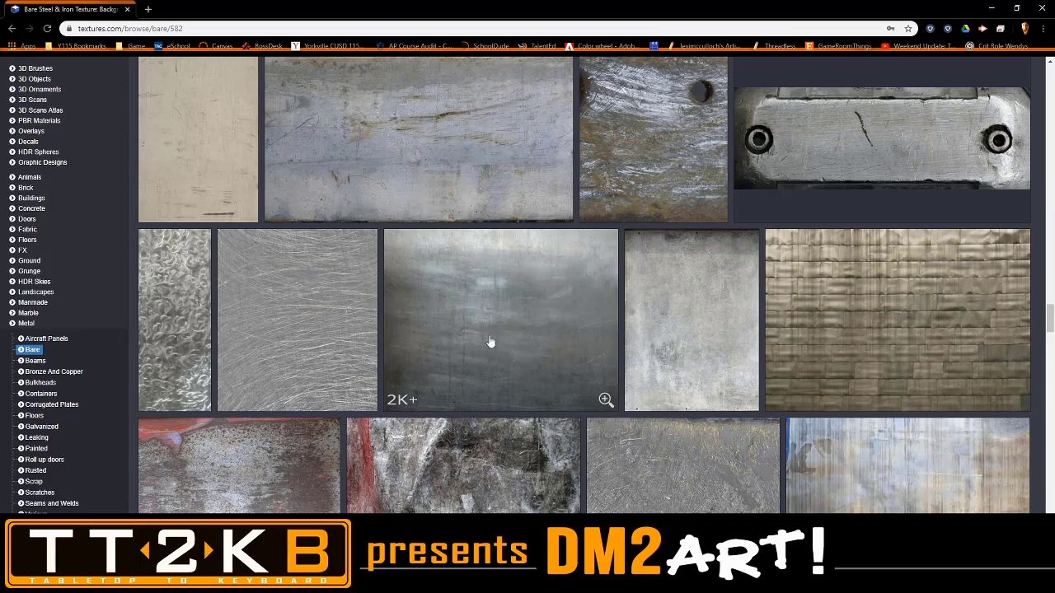
pyautogui.click(505, 314)
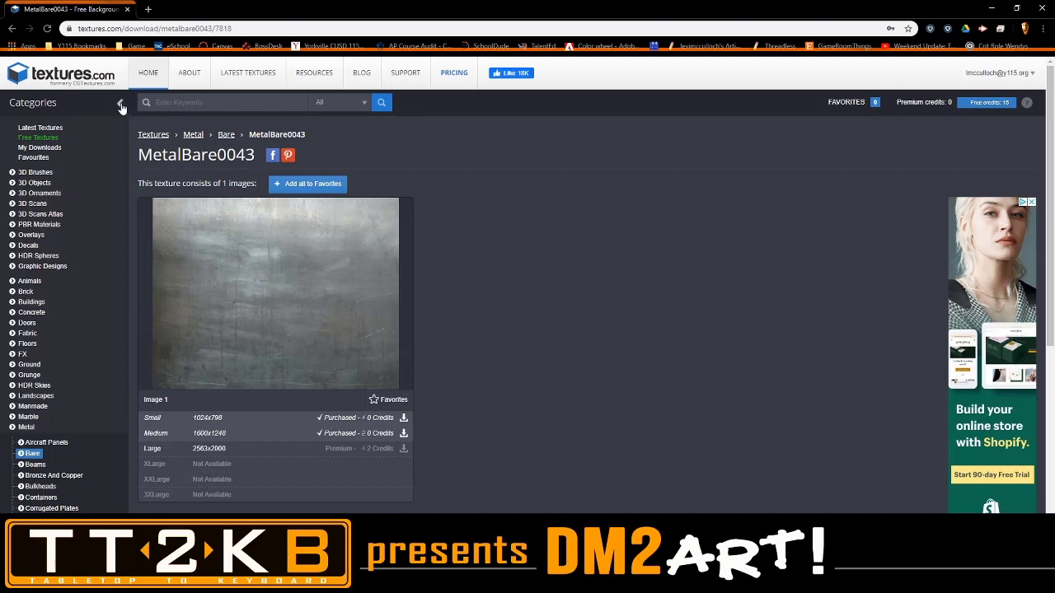
# Return to the Bare Metal list and examine the remaining textures down to the end of the page.
pyautogui.click(11, 28)
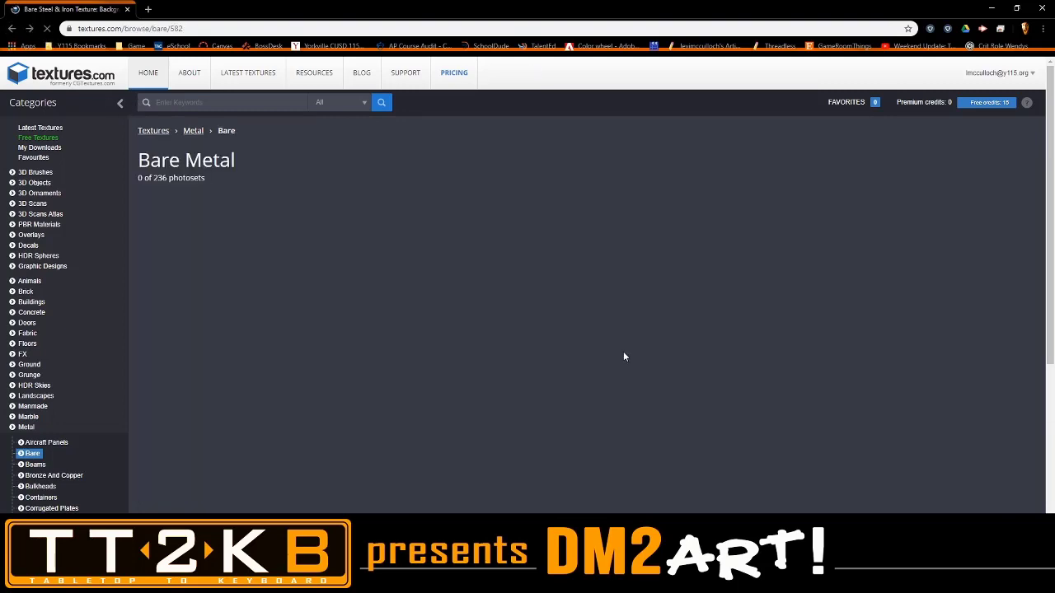
pyautogui.scroll(-5, 625, 355)
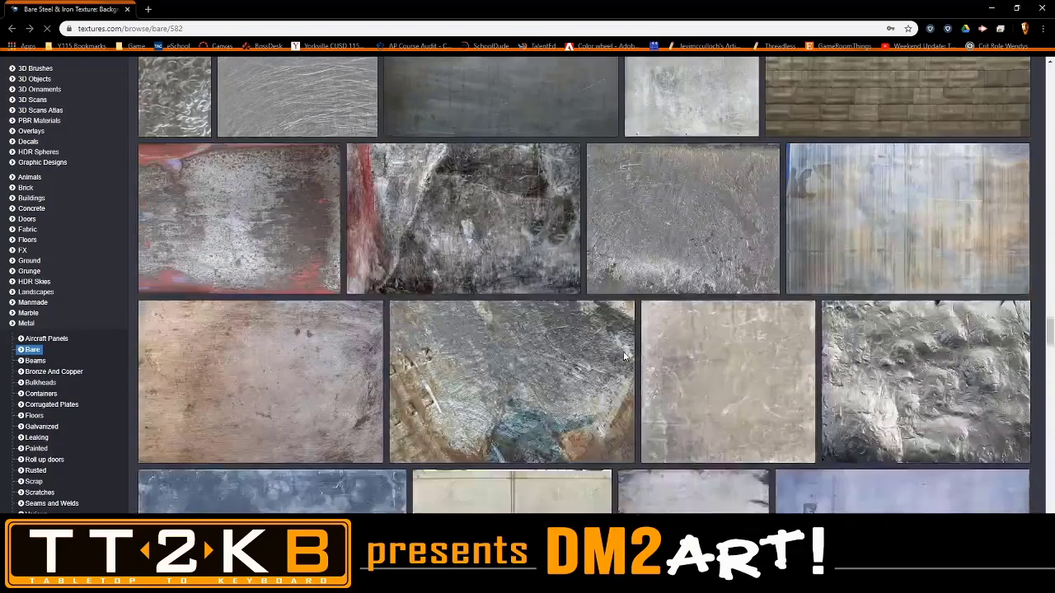
pyautogui.scroll(-3, 634, 352)
pyautogui.scroll(-2, 641, 350)
pyautogui.scroll(-4, 642, 350)
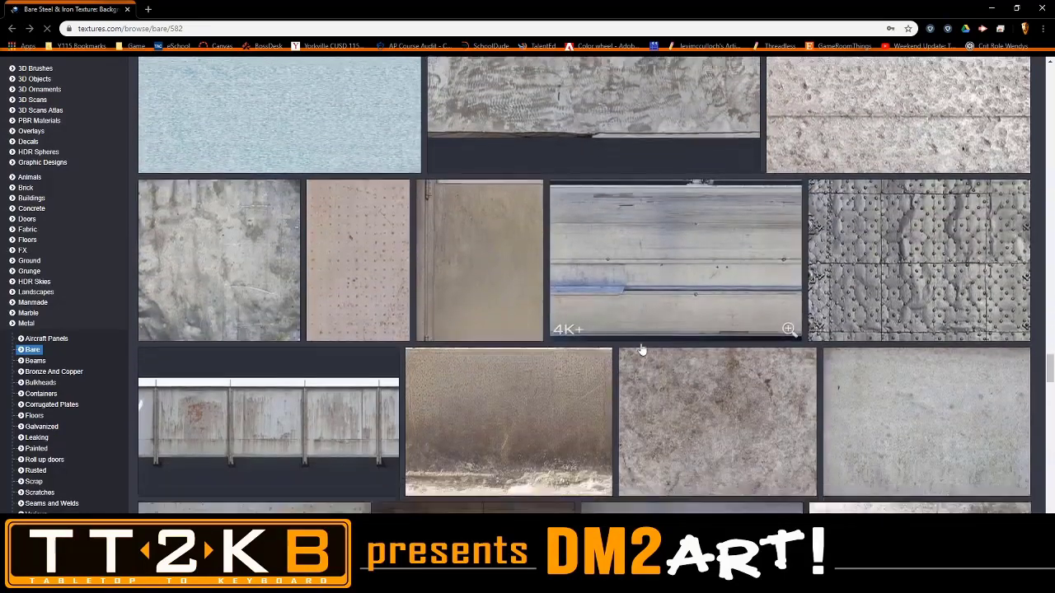
pyautogui.scroll(-3, 642, 350)
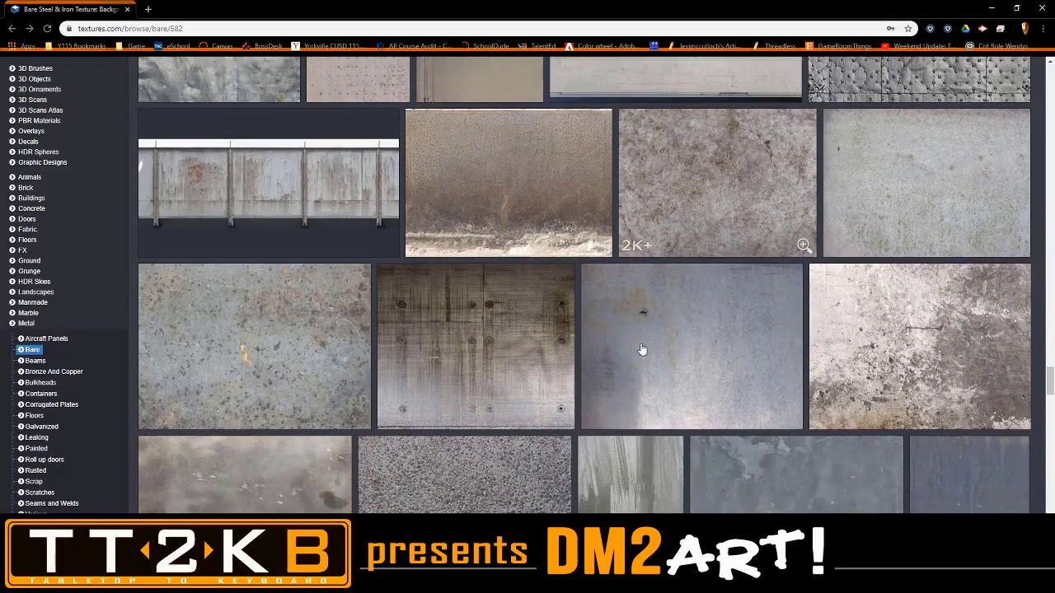
pyautogui.scroll(-4, 642, 350)
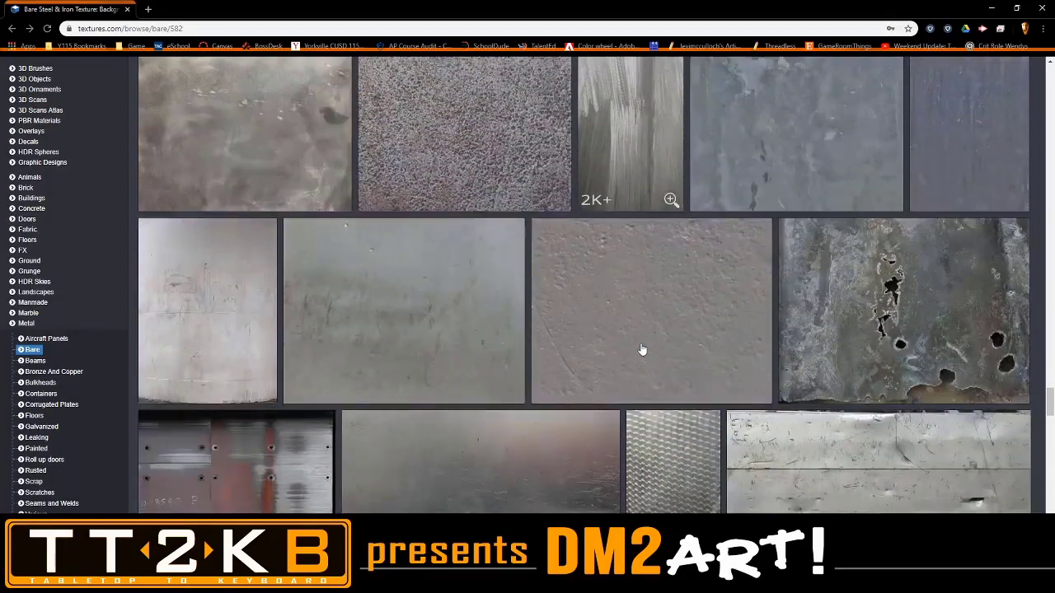
pyautogui.scroll(-2, 642, 350)
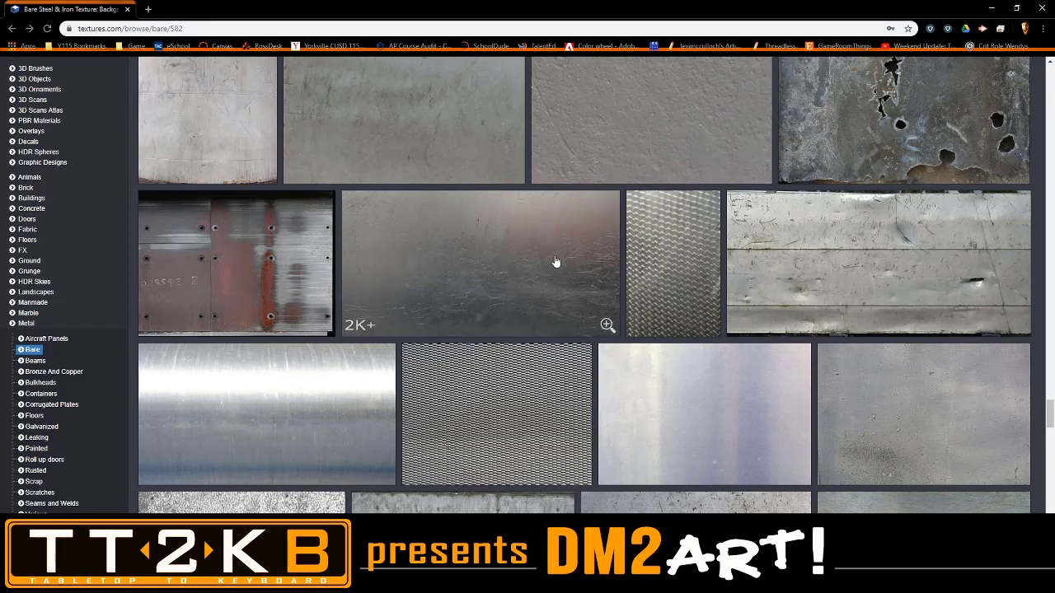
pyautogui.scroll(-6, 555, 262)
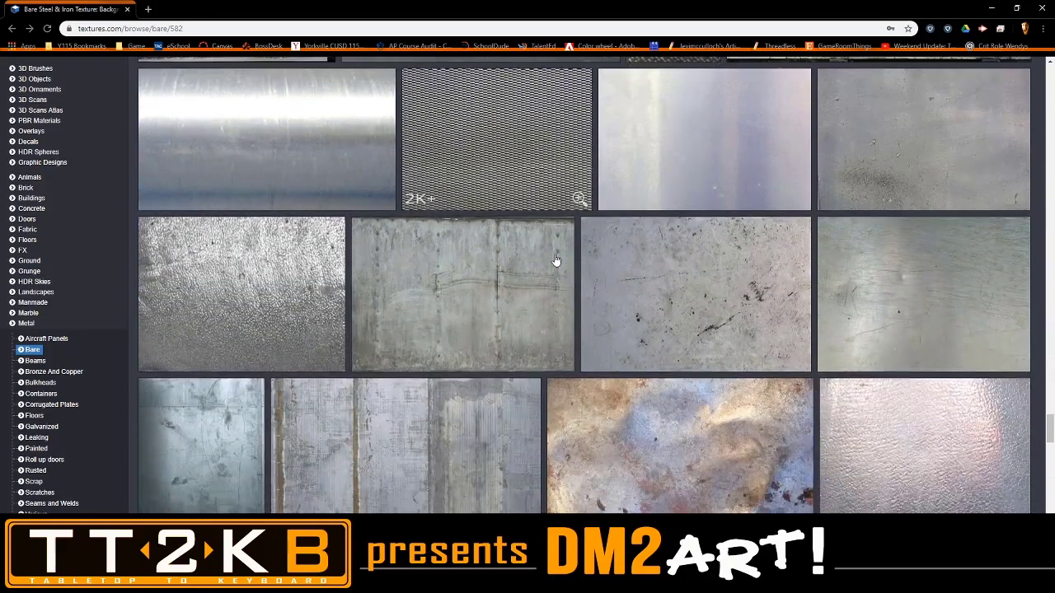
pyautogui.scroll(-6, 556, 261)
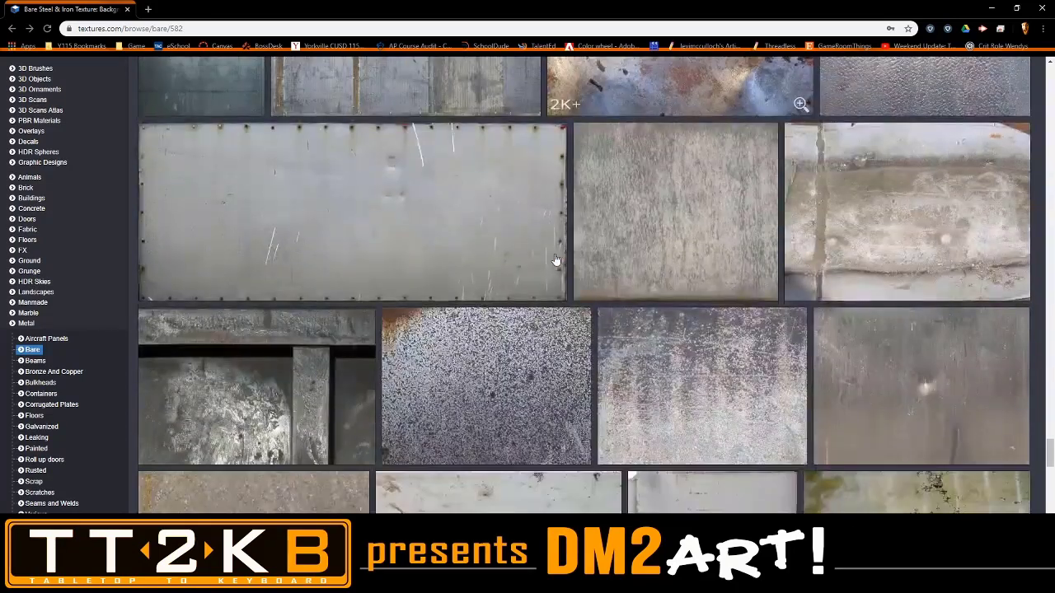
pyautogui.scroll(-6, 556, 262)
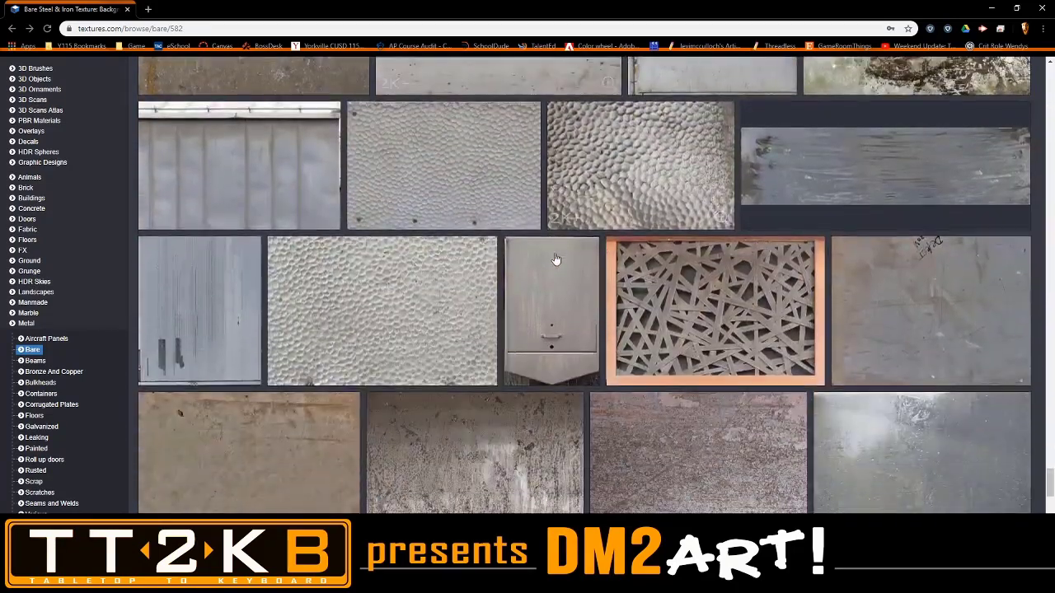
pyautogui.scroll(-6, 555, 261)
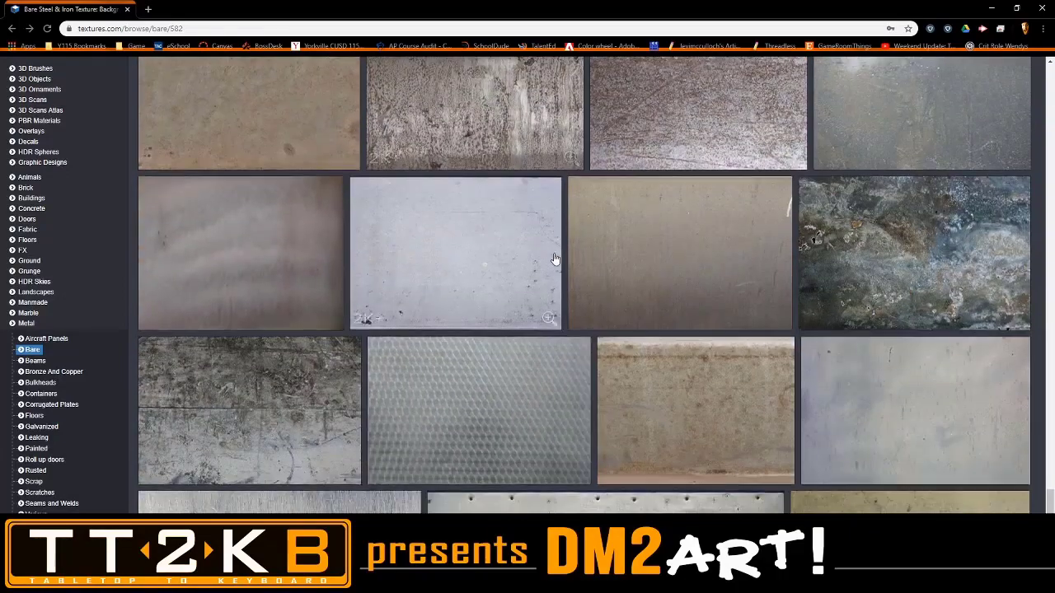
pyautogui.scroll(-5, 555, 261)
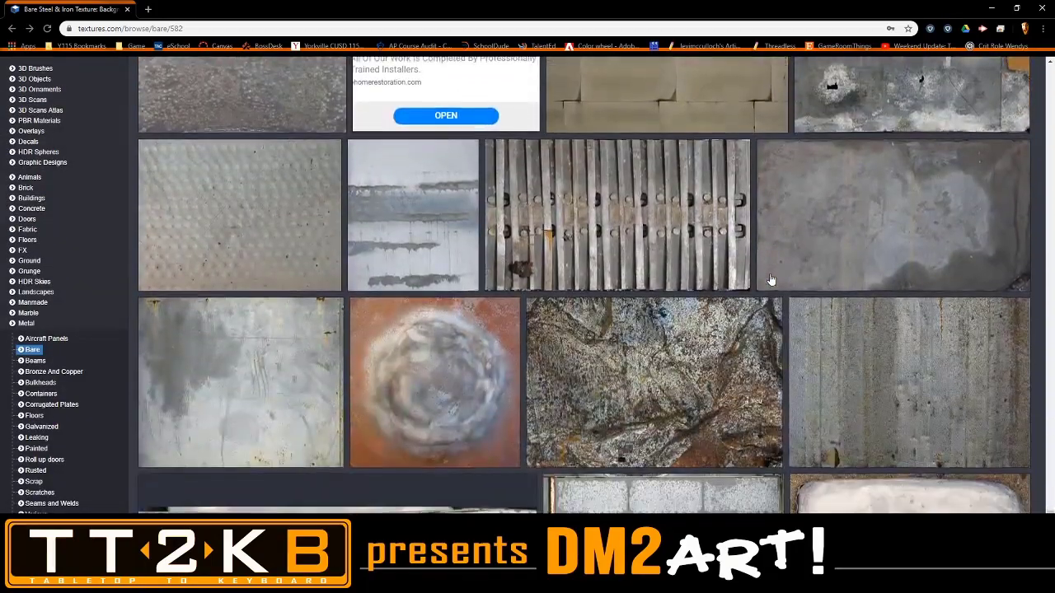
pyautogui.scroll(-4, 770, 280)
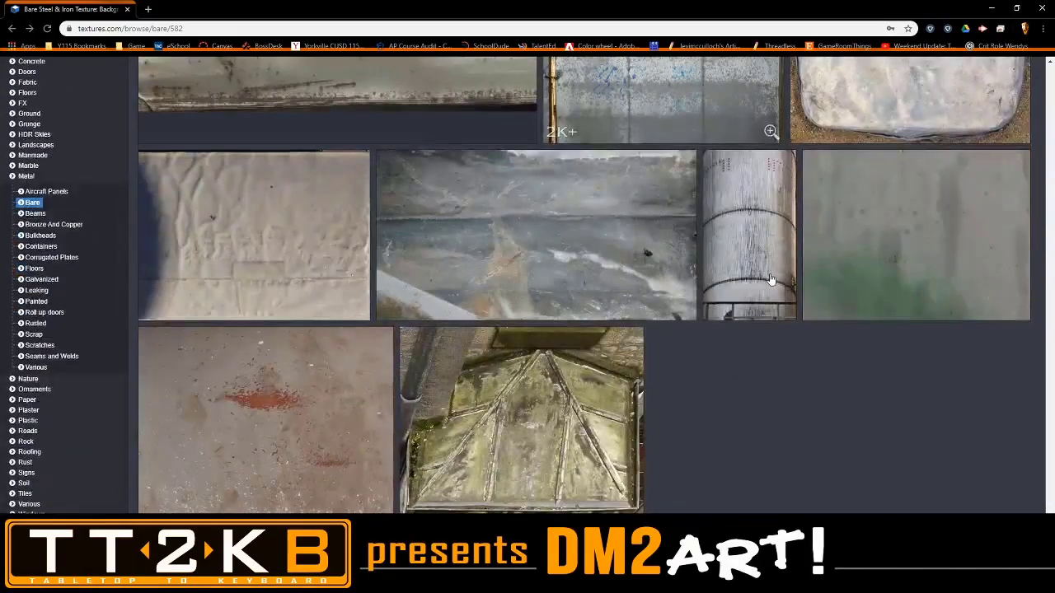
pyautogui.scroll(-2, 770, 280)
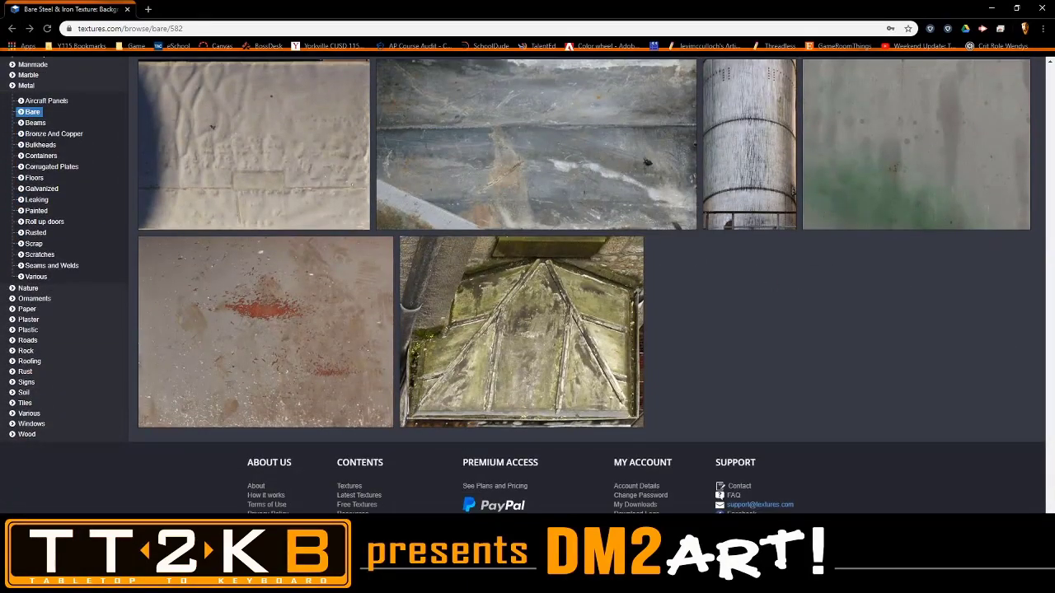
# Go back up to the first Bare Metal textures and review them again.
pyautogui.scroll(5, 1048, 494)
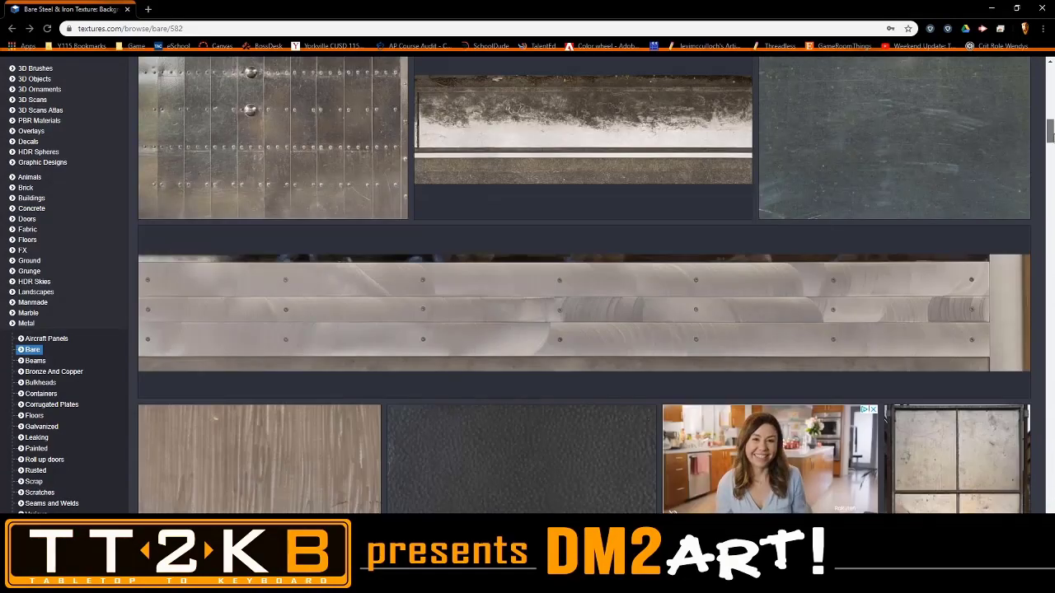
pyautogui.scroll(7, 577, 288)
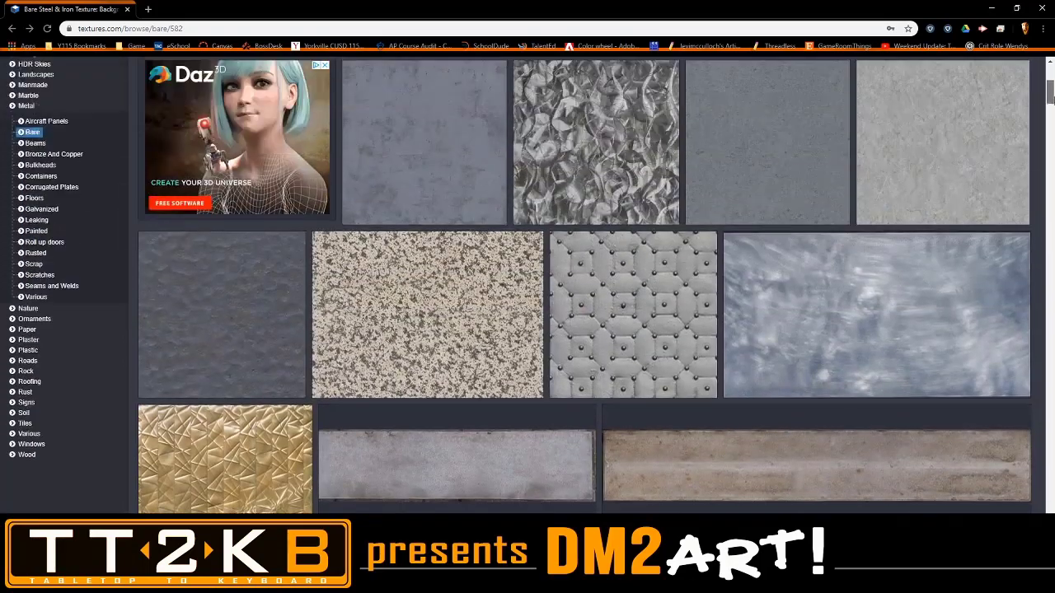
pyautogui.scroll(3, 935, 298)
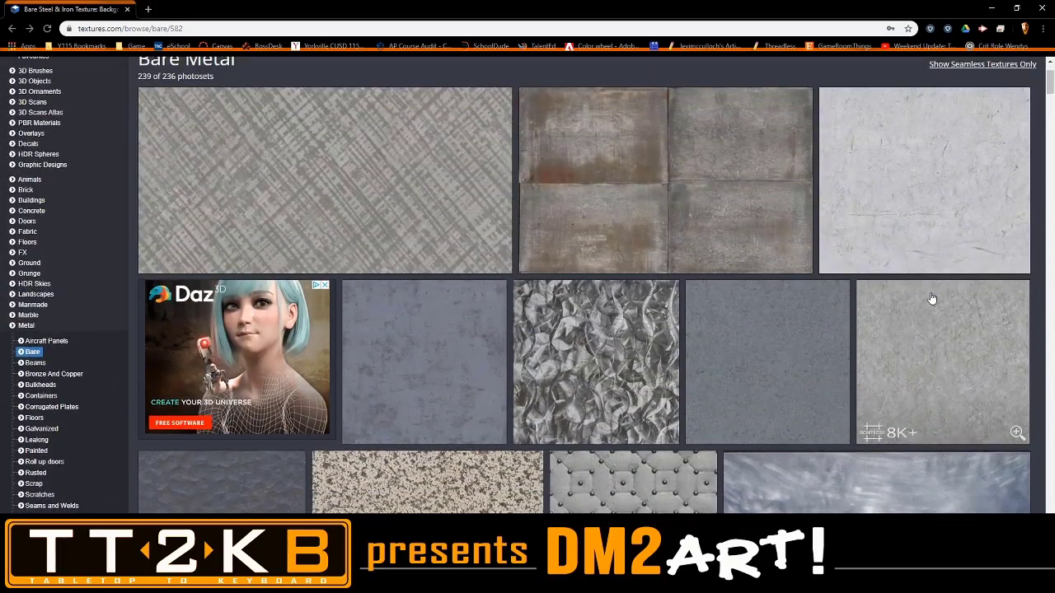
# Look through the Bare Metal textures and open the photoset of the smooth greenish-gray metal door, MetalBare0237.
pyautogui.scroll(1, 932, 298)
pyautogui.scroll(-2, 931, 299)
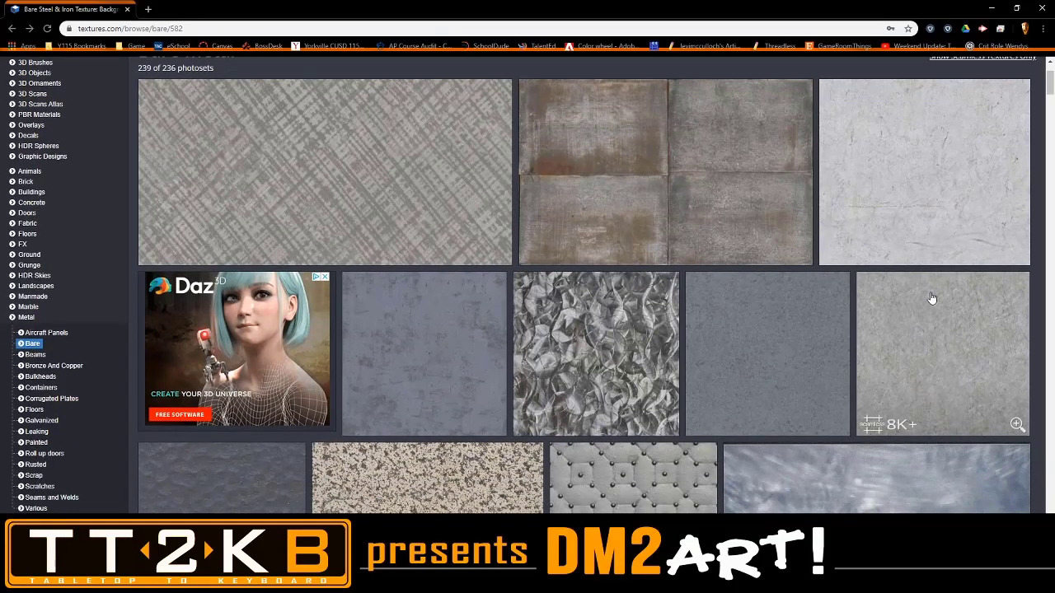
pyautogui.scroll(-7, 932, 298)
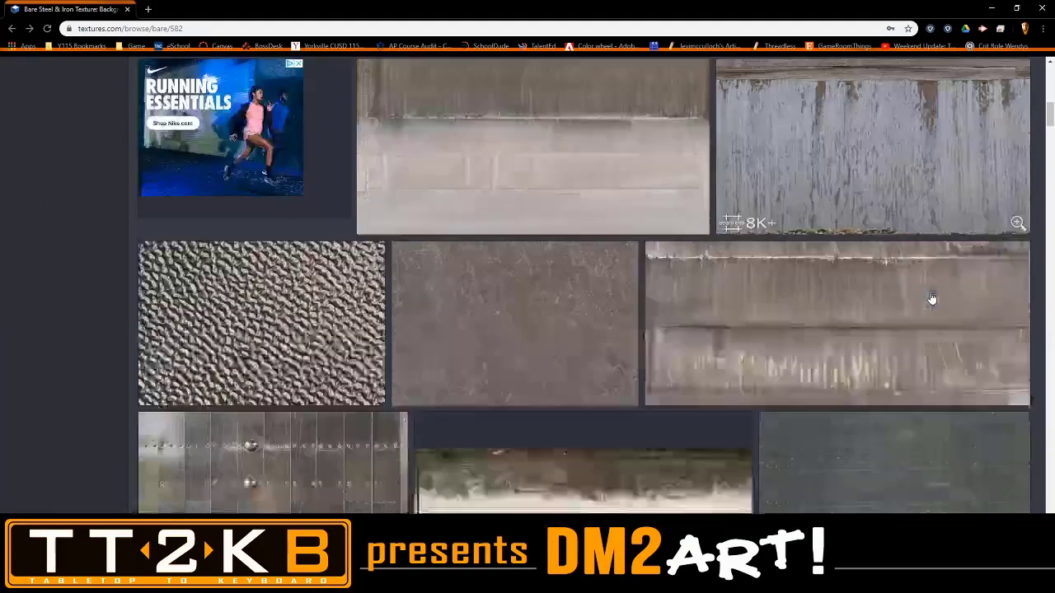
pyautogui.scroll(-10, 932, 298)
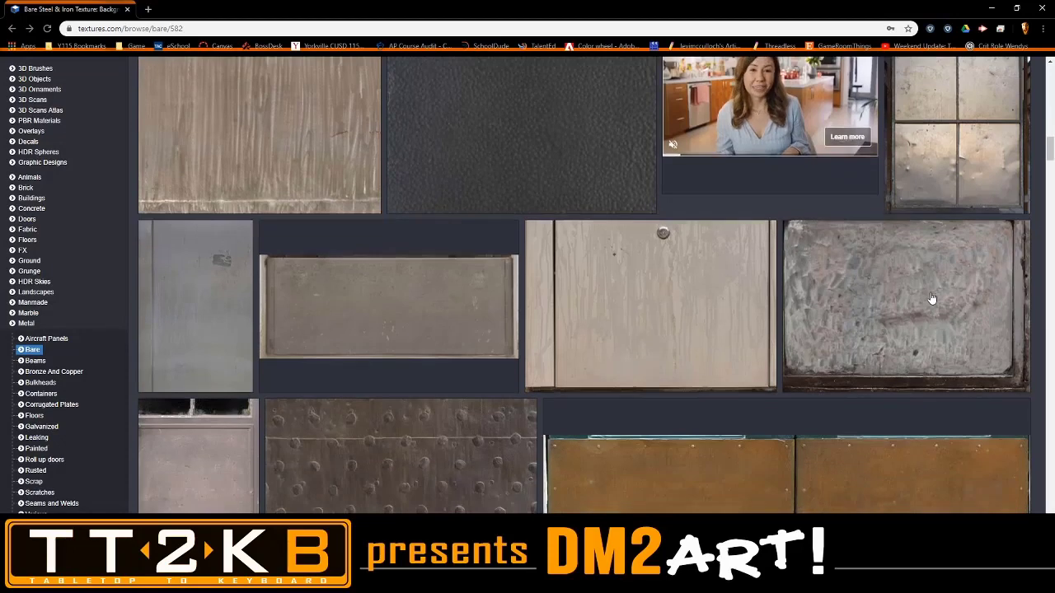
pyautogui.scroll(-6, 932, 298)
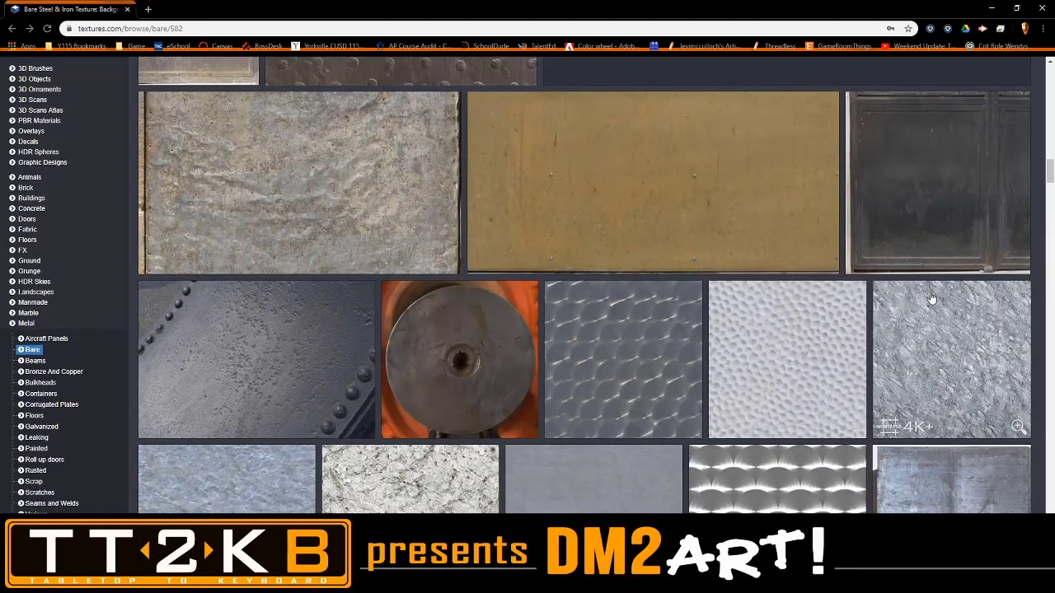
pyautogui.scroll(-3, 932, 299)
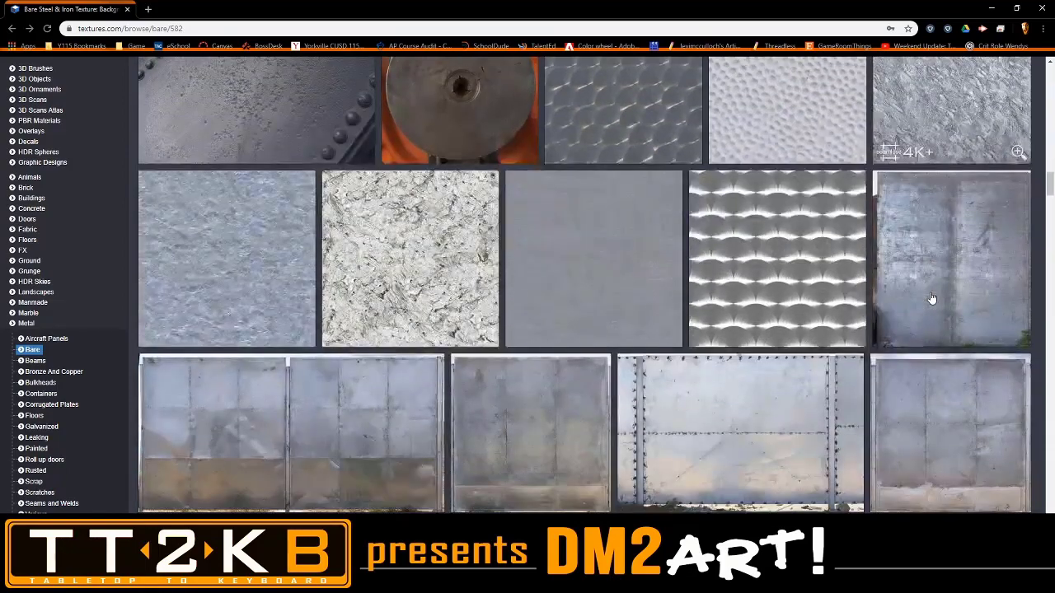
pyautogui.scroll(-3, 931, 298)
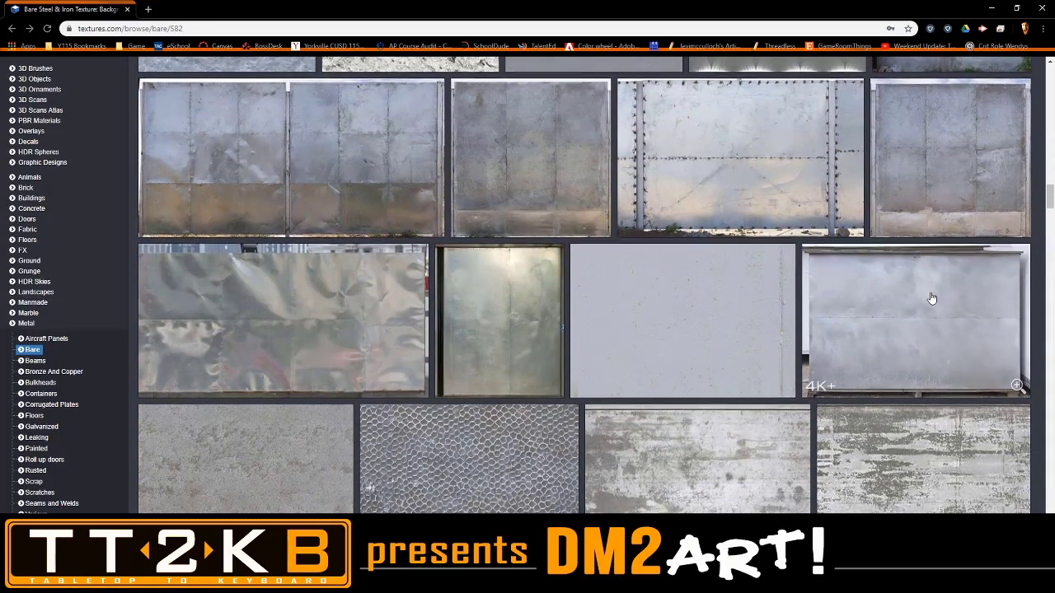
pyautogui.scroll(-1, 932, 299)
pyautogui.click(591, 297)
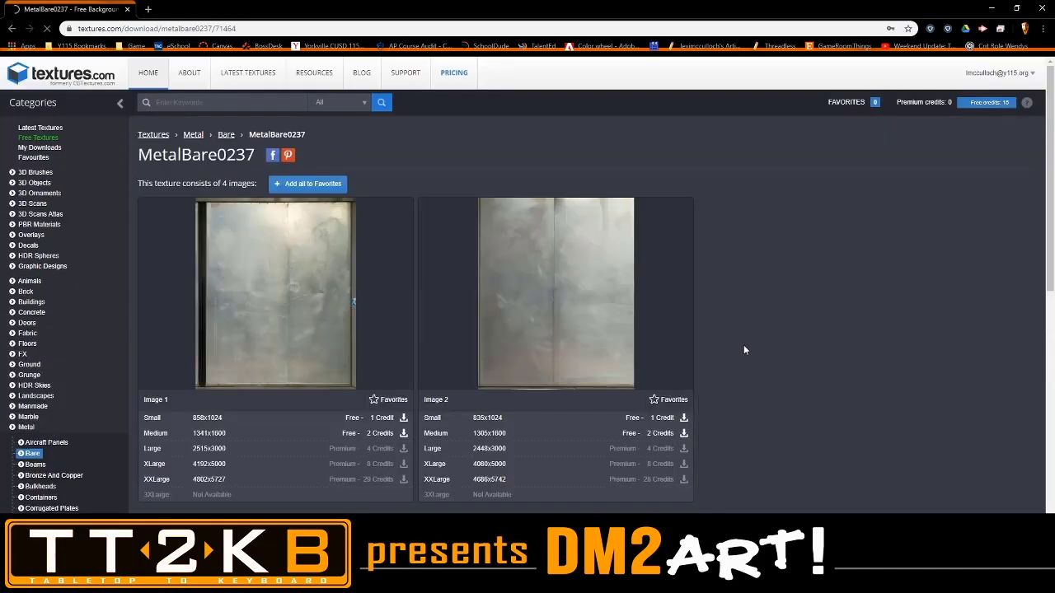
# Compare the MetalBare0237 images and download Image 3 in the free Medium size, 1049x1600.
pyautogui.scroll(-3, 743, 350)
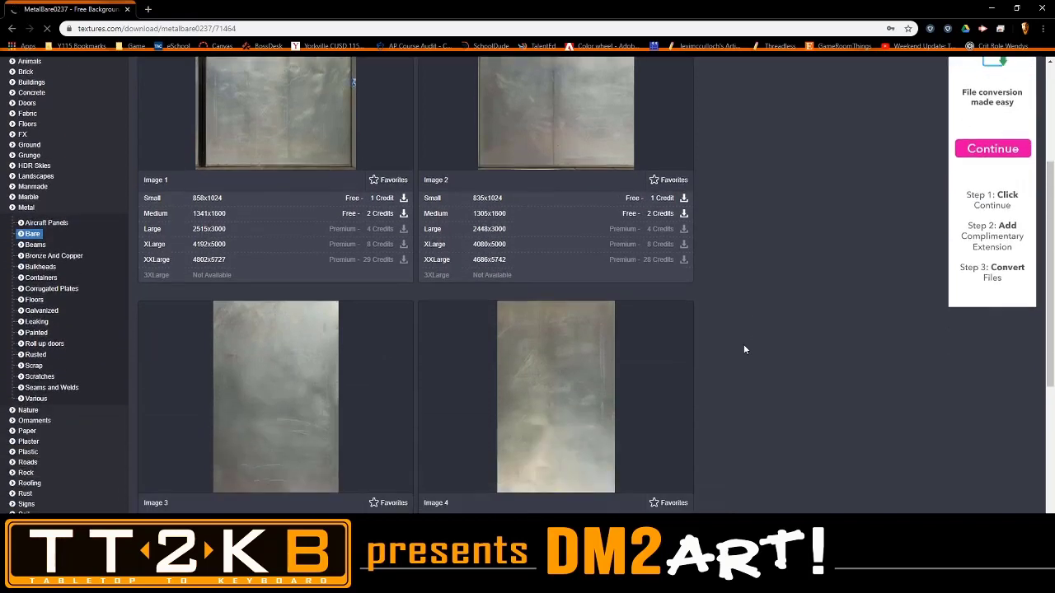
pyautogui.scroll(1, 744, 346)
pyautogui.scroll(-3, 744, 346)
pyautogui.scroll(1, 744, 346)
pyautogui.scroll(3, 744, 350)
pyautogui.scroll(-4, 744, 349)
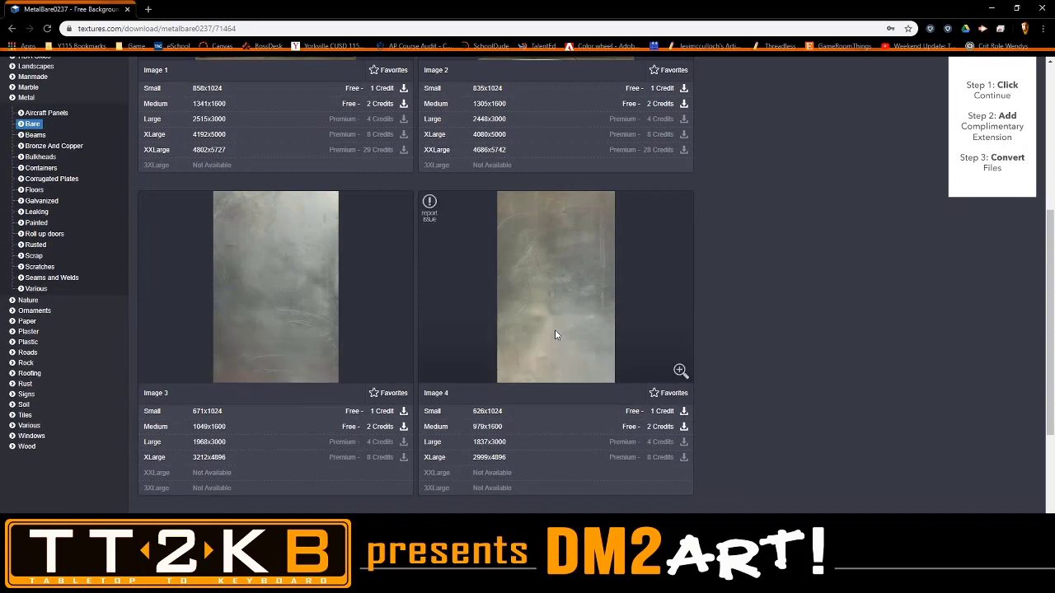
pyautogui.click(360, 427)
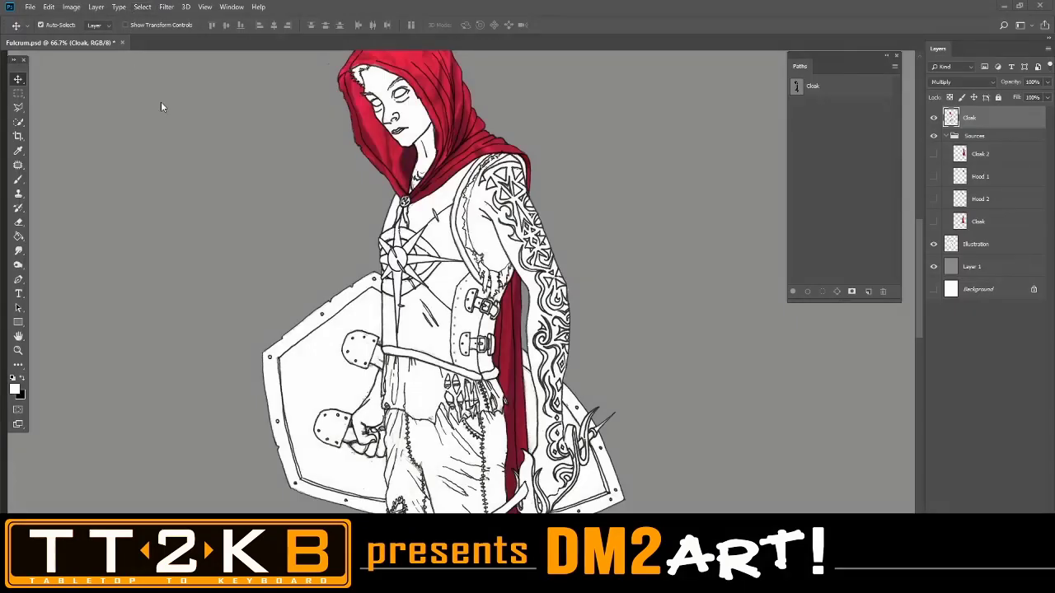
# Switch to Photoshop and open TexturesCom_MetalBare0237_3_M from the Downloads folder.
pyautogui.click(29, 6)
pyautogui.click(42, 23)
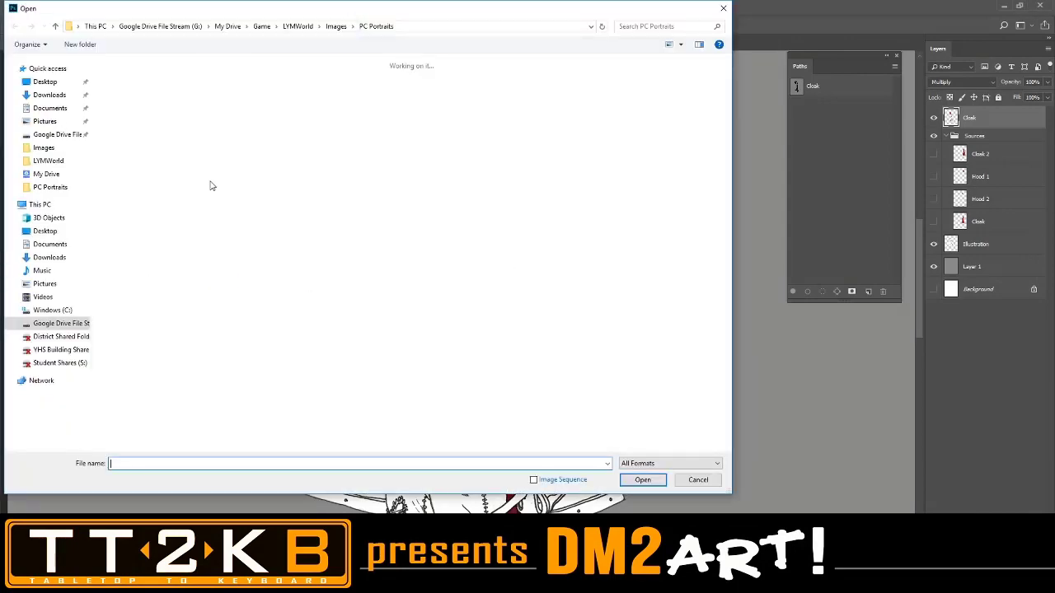
pyautogui.click(49, 95)
pyautogui.scroll(-20, 451, 373)
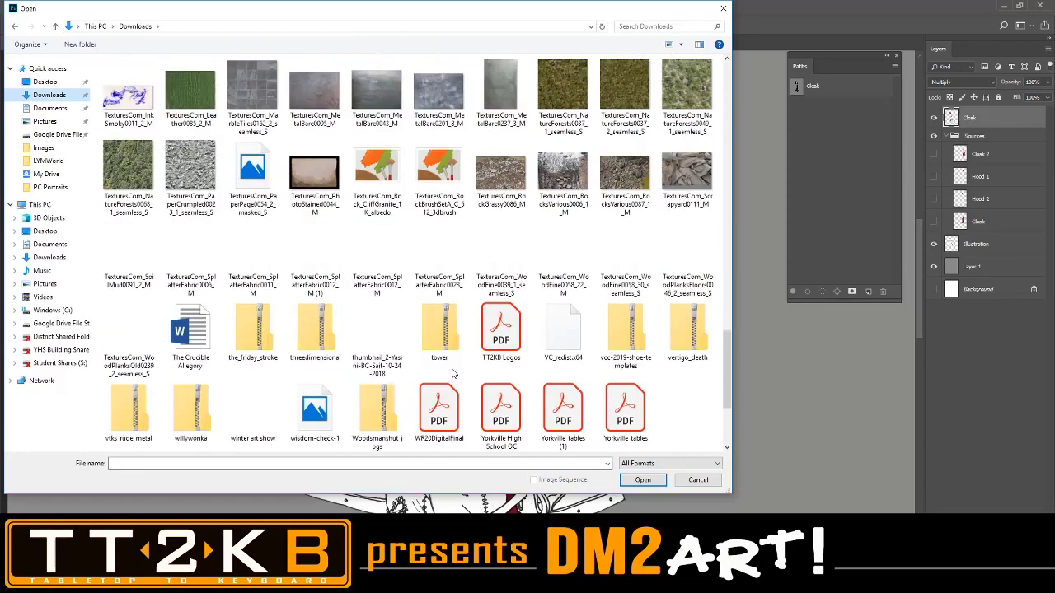
pyautogui.click(500, 86)
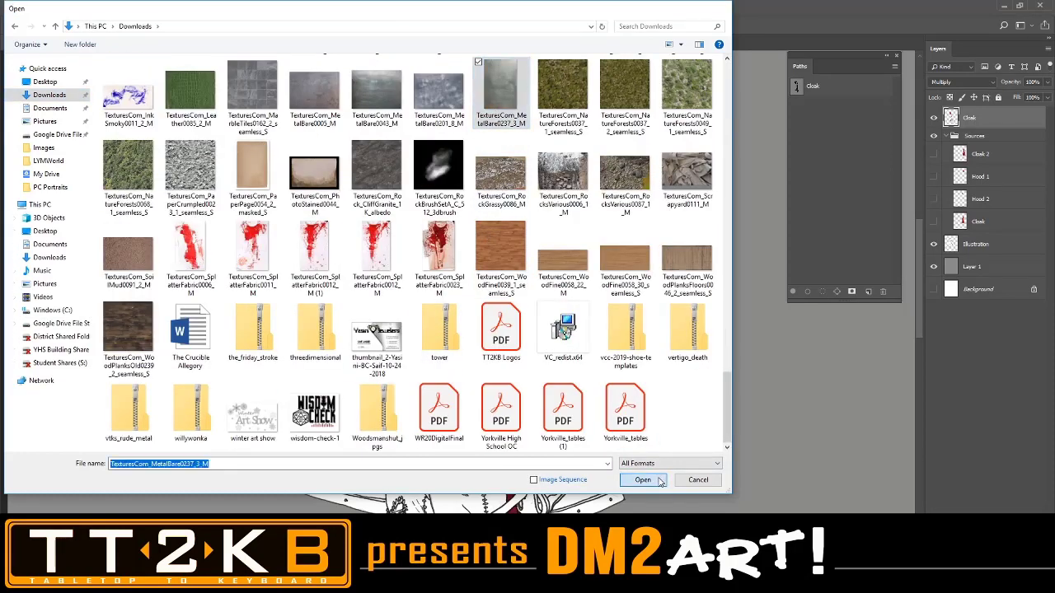
pyautogui.click(642, 480)
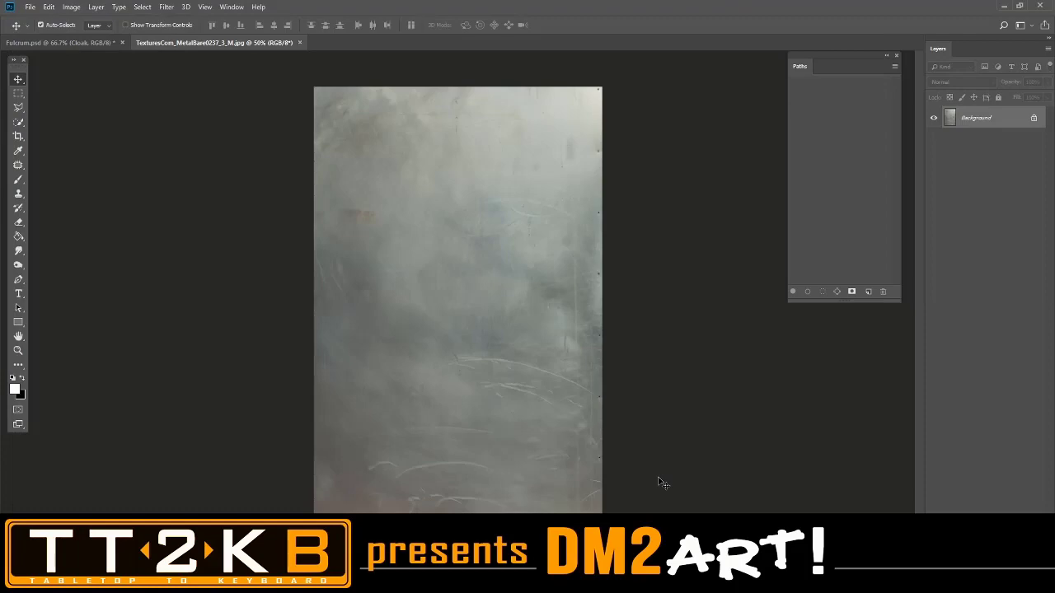
# Examine the metal texture's surface detail and scratches up close and as a whole sheet.
pyautogui.hotkey('ctrl', '+')
pyautogui.hotkey('ctrl', '+')
pyautogui.hotkey('ctrl', '+')
pyautogui.hotkey('ctrl', '+')
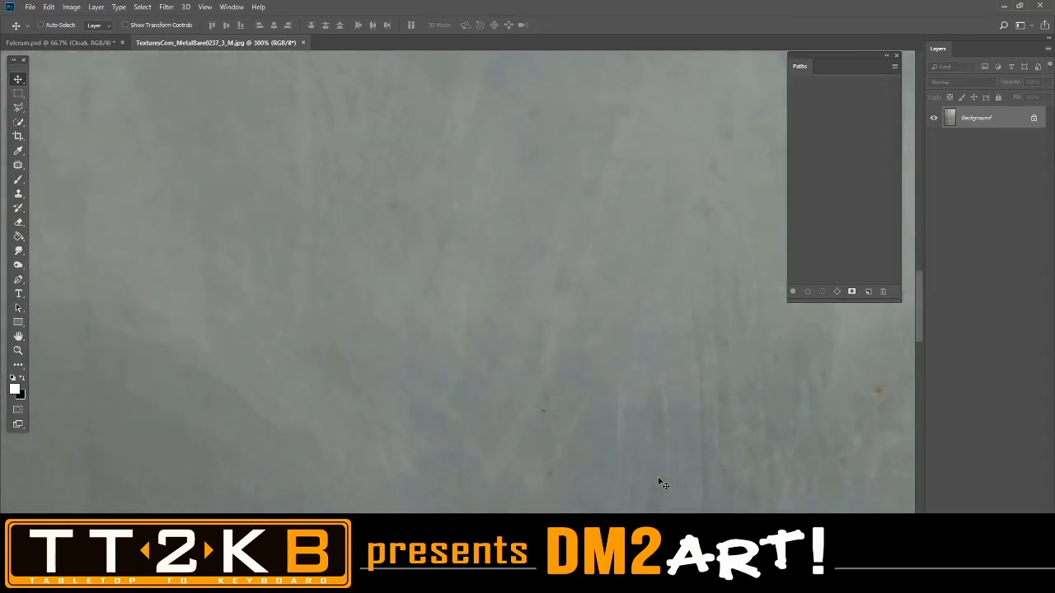
pyautogui.hotkey('ctrl', '+')
pyautogui.hotkey('ctrl', '+')
pyautogui.hotkey('ctrl', '+')
pyautogui.hotkey('ctrl', '-')
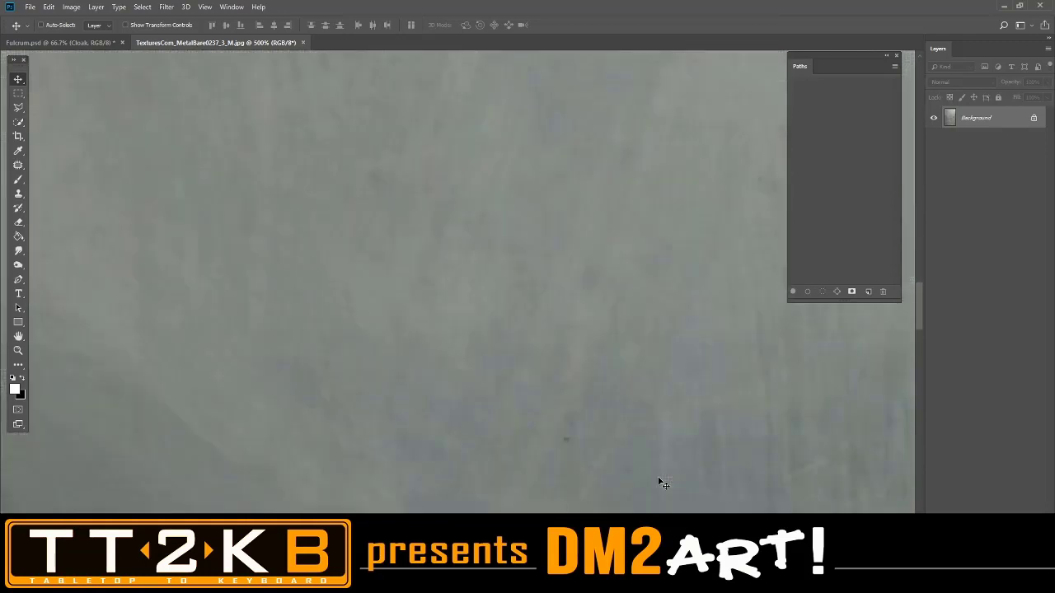
pyautogui.hotkey('ctrl', '-')
pyautogui.hotkey('ctrl', '-')
pyautogui.hotkey('ctrl', '-')
pyautogui.hotkey('ctrl', '-')
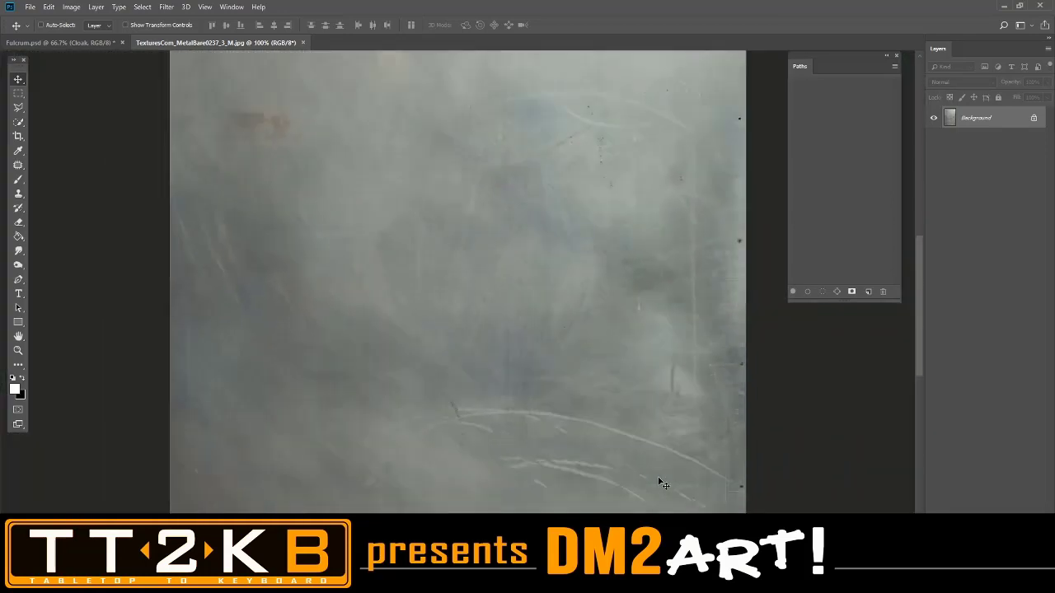
pyautogui.hotkey('ctrl', '-')
pyautogui.hotkey('ctrl', '-')
pyautogui.hotkey('ctrl', '+')
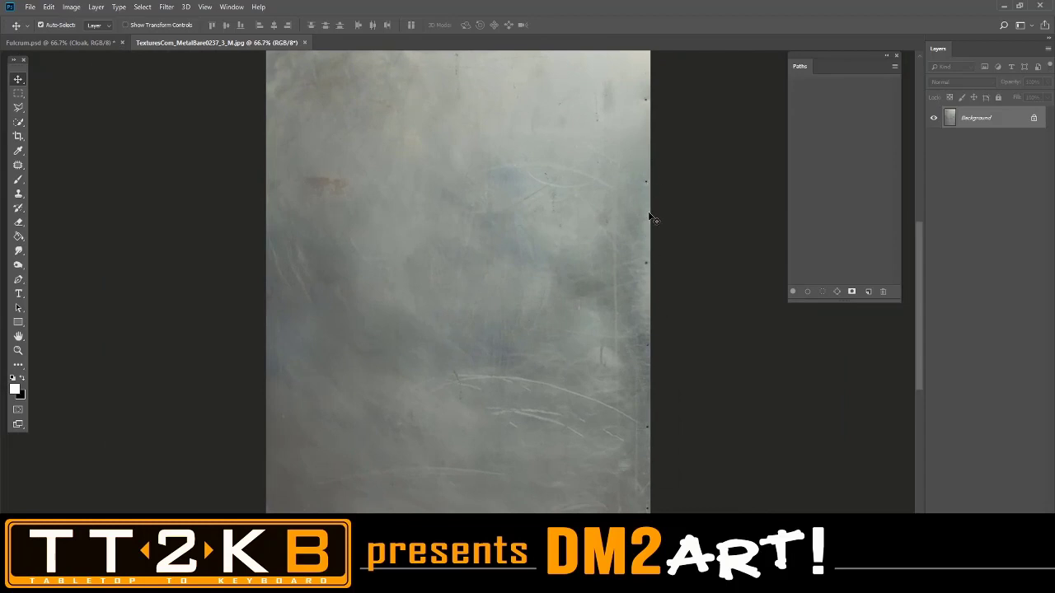
pyautogui.moveTo(680, 261)
pyautogui.mouseDown()
pyautogui.moveTo(650, 271)
pyautogui.moveTo(690, 310)
pyautogui.moveTo(693, 277)
pyautogui.mouseUp()
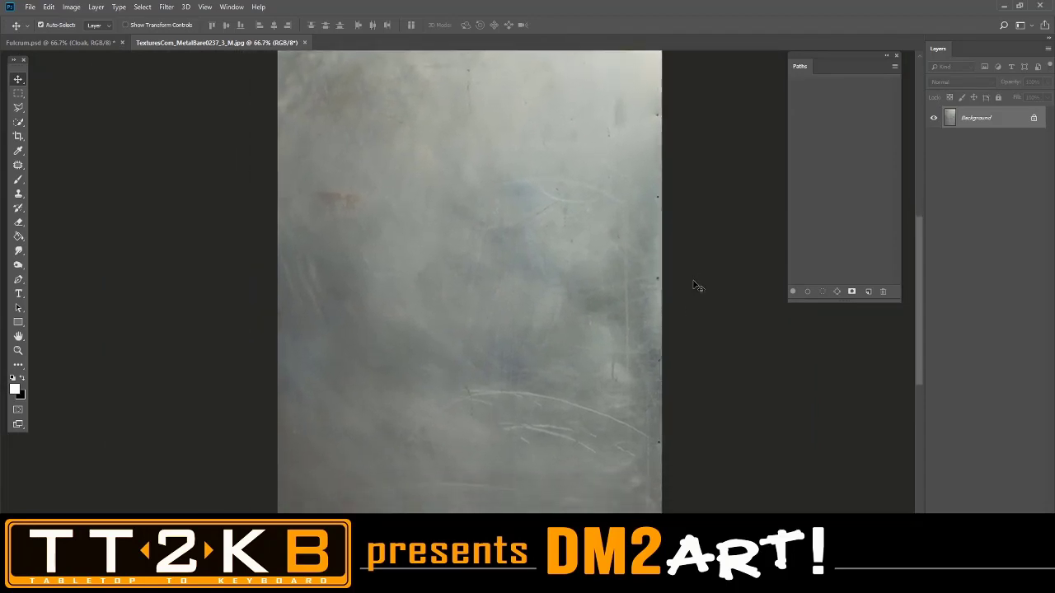
pyautogui.hotkey('ctrl', '-')
pyautogui.hotkey('ctrl', '-')
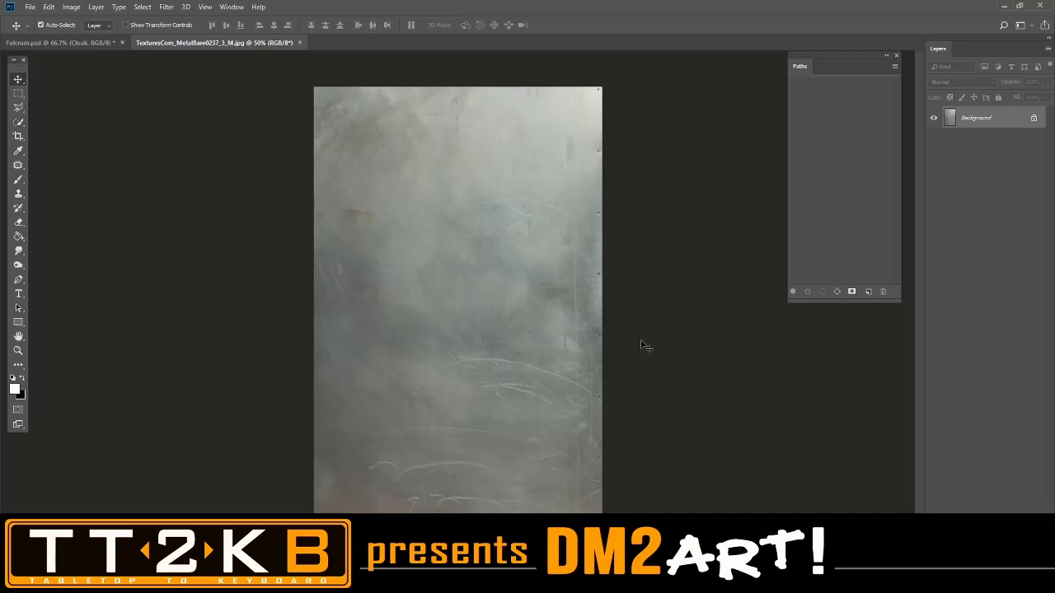
pyautogui.hotkey('ctrl', '+')
pyautogui.hotkey('ctrl', '-')
pyautogui.rightClick(966, 122)
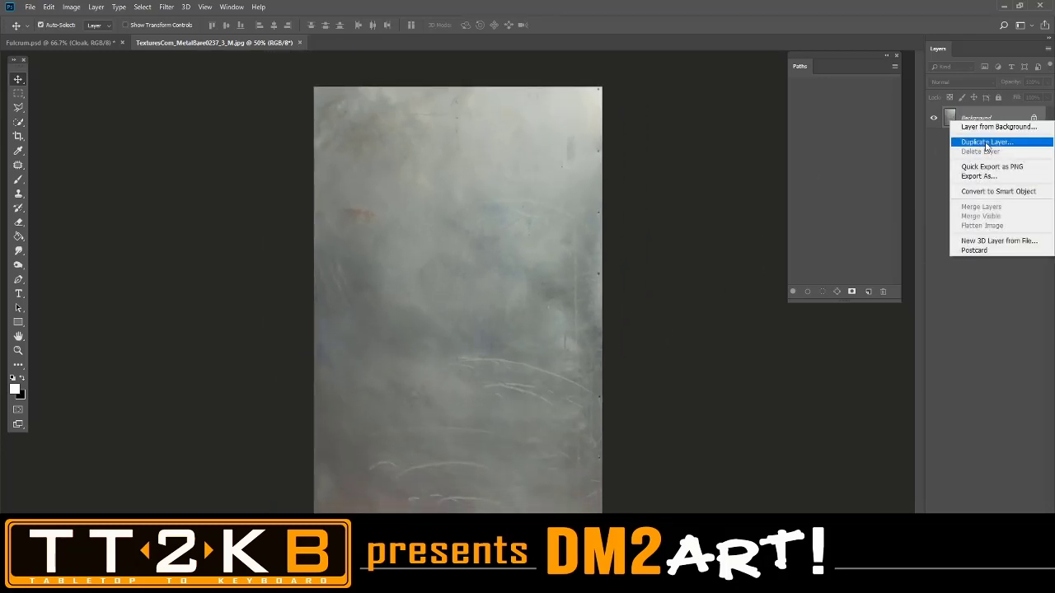
pyautogui.click(951, 320)
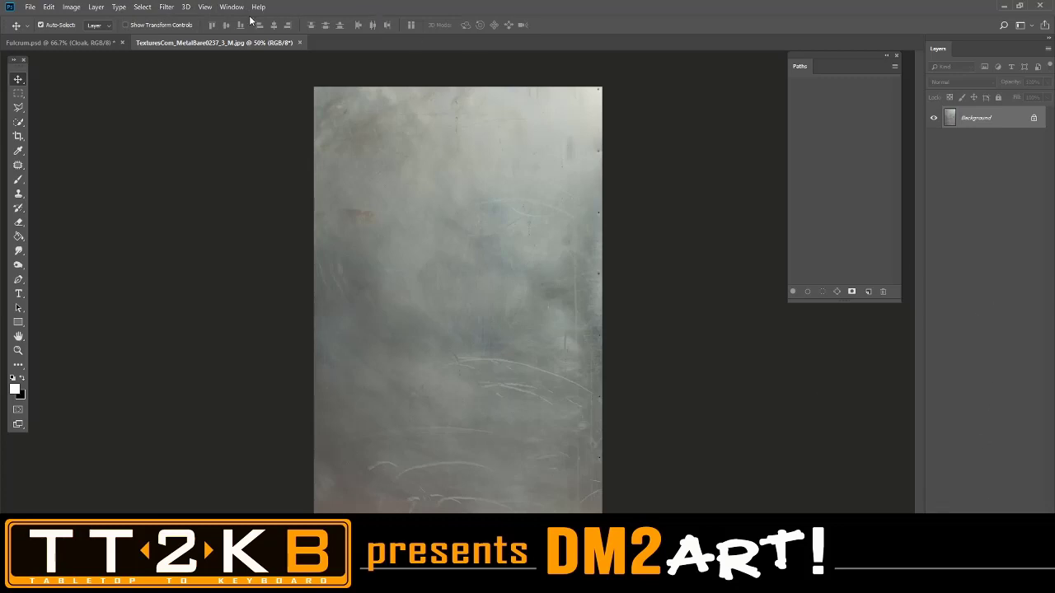
# Start a Levels adjustment on the metal texture and set the Red channel's input levels to 43 and 241.
pyautogui.click(71, 8)
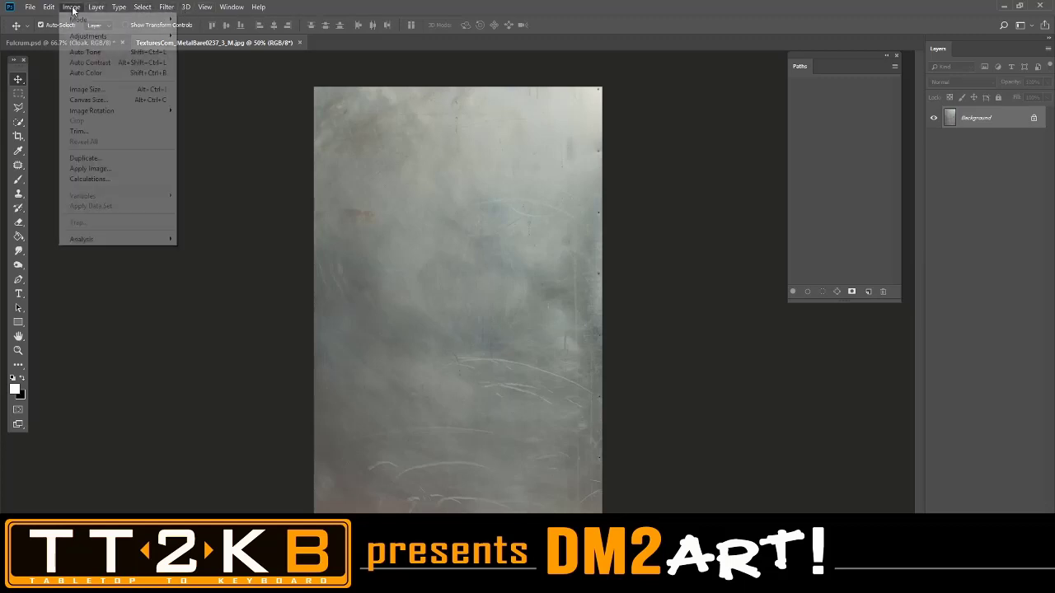
pyautogui.moveTo(87, 38)
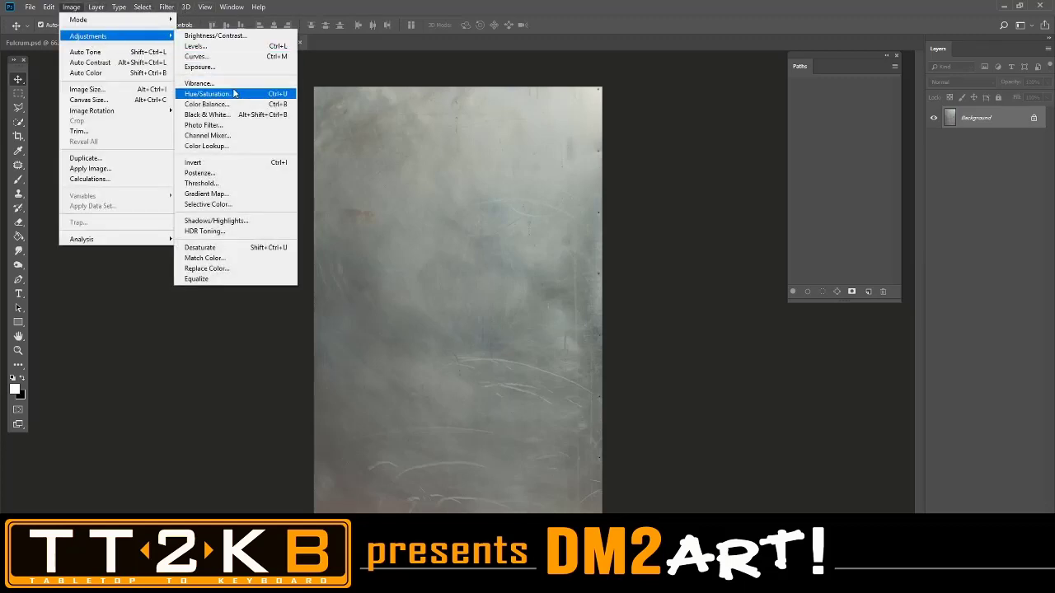
pyautogui.click(227, 46)
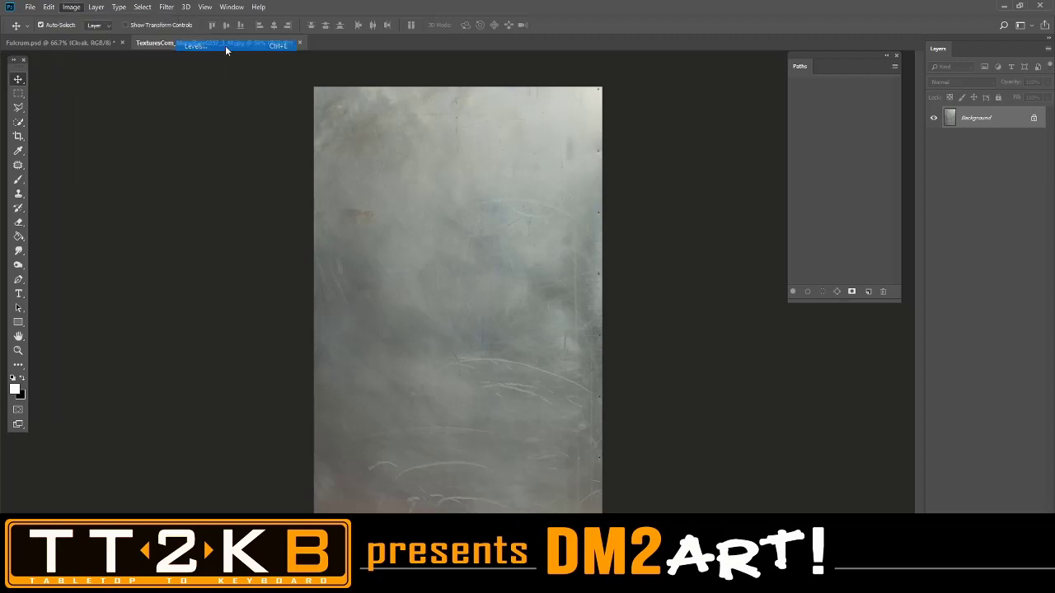
pyautogui.moveTo(799, 126); pyautogui.dragTo(150, 153)
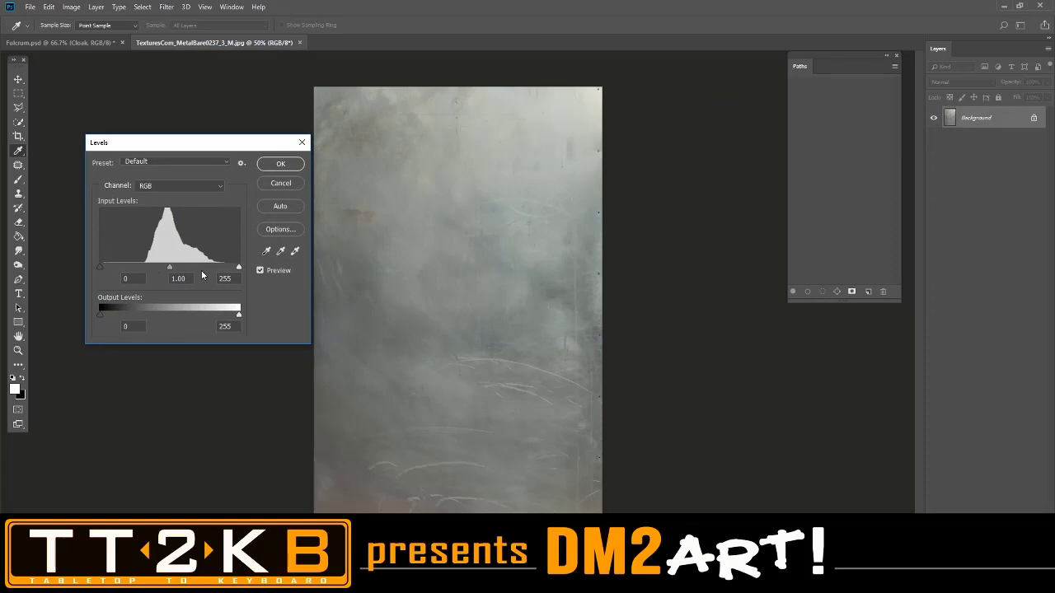
pyautogui.click(182, 188)
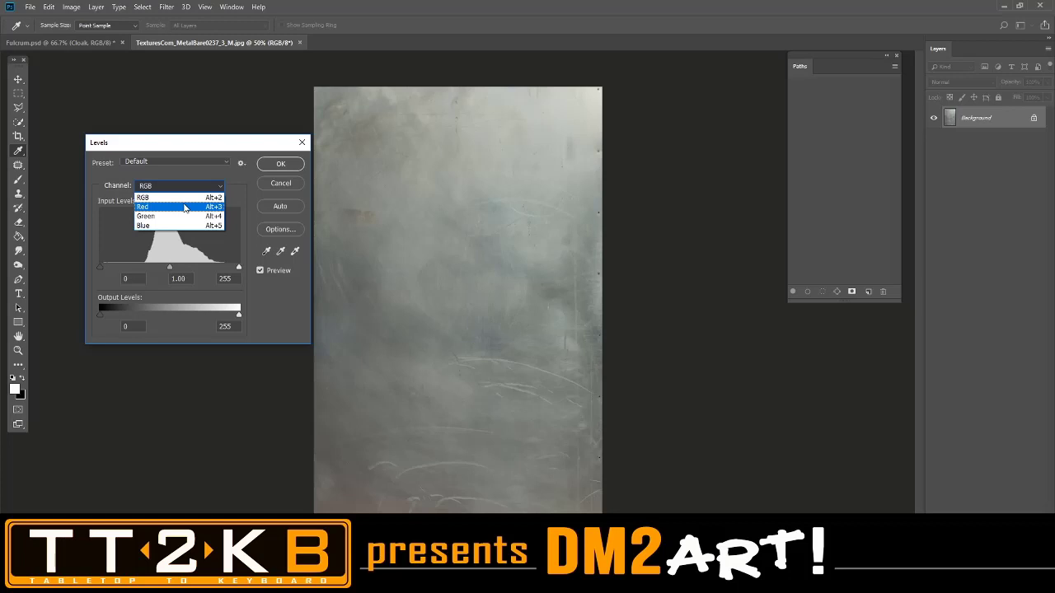
pyautogui.click(184, 207)
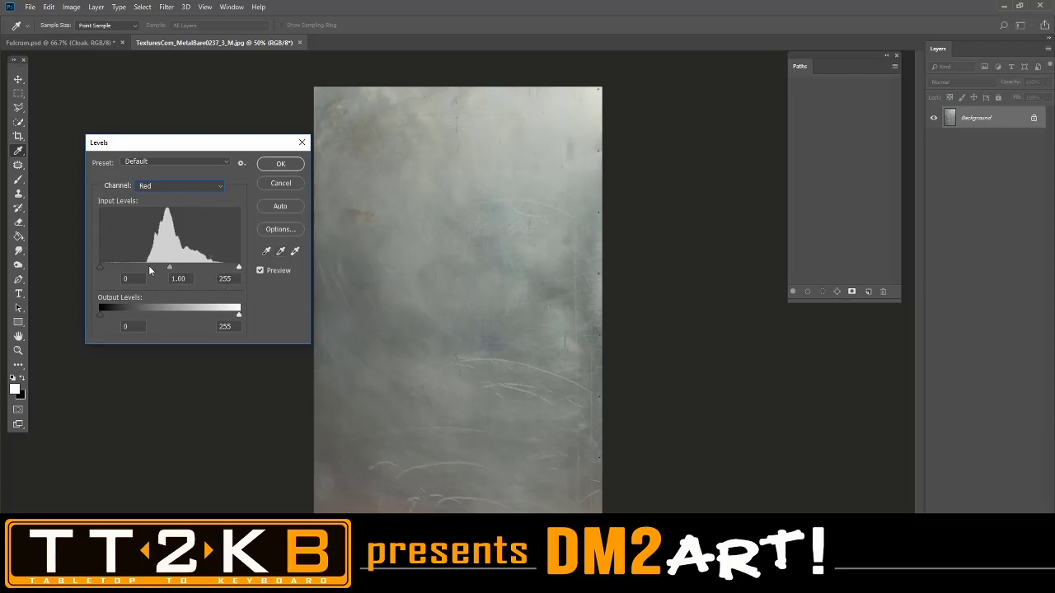
pyautogui.moveTo(100, 267); pyautogui.dragTo(126, 271)
pyautogui.moveTo(239, 267)
pyautogui.mouseDown()
pyautogui.moveTo(222, 267)
pyautogui.moveTo(232, 270)
pyautogui.mouseUp()
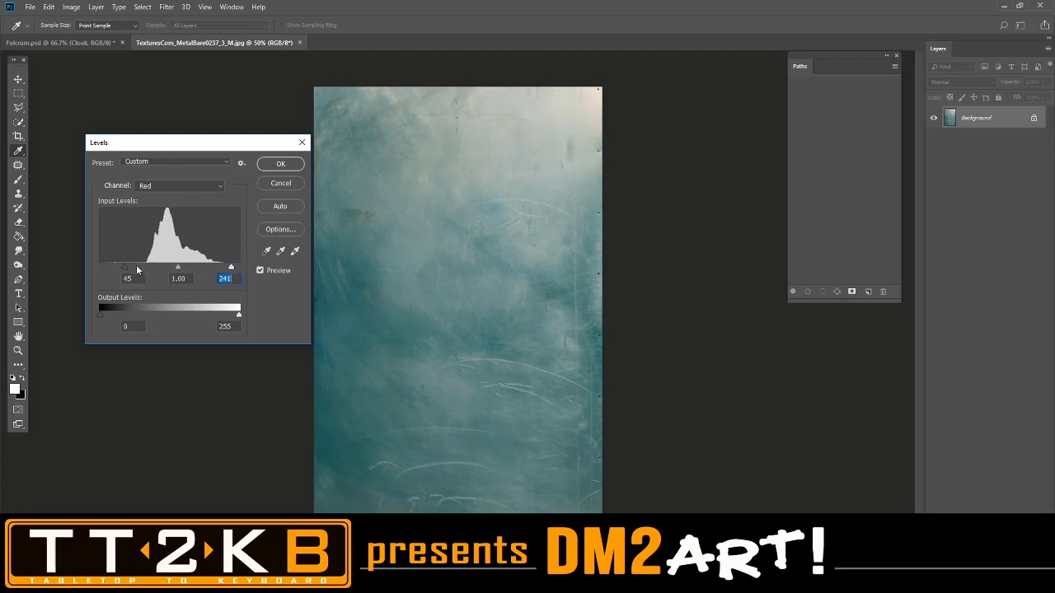
pyautogui.moveTo(127, 269); pyautogui.dragTo(123, 269)
# Set the Green channel's input levels to 41 for the shadows and 242 for the highlights.
pyautogui.click(181, 186)
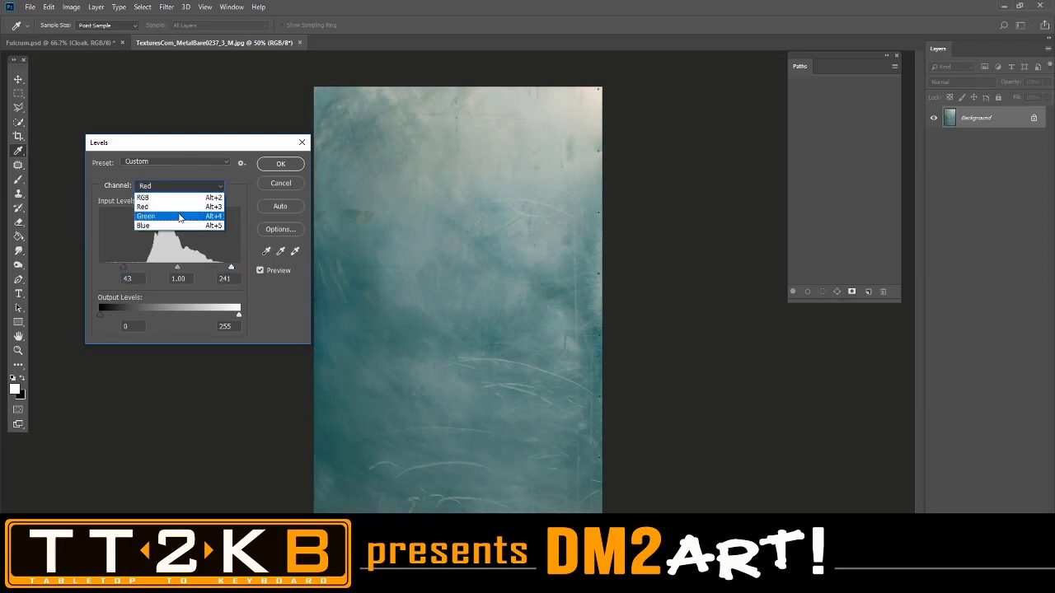
pyautogui.click(182, 216)
pyautogui.moveTo(101, 269); pyautogui.dragTo(123, 269)
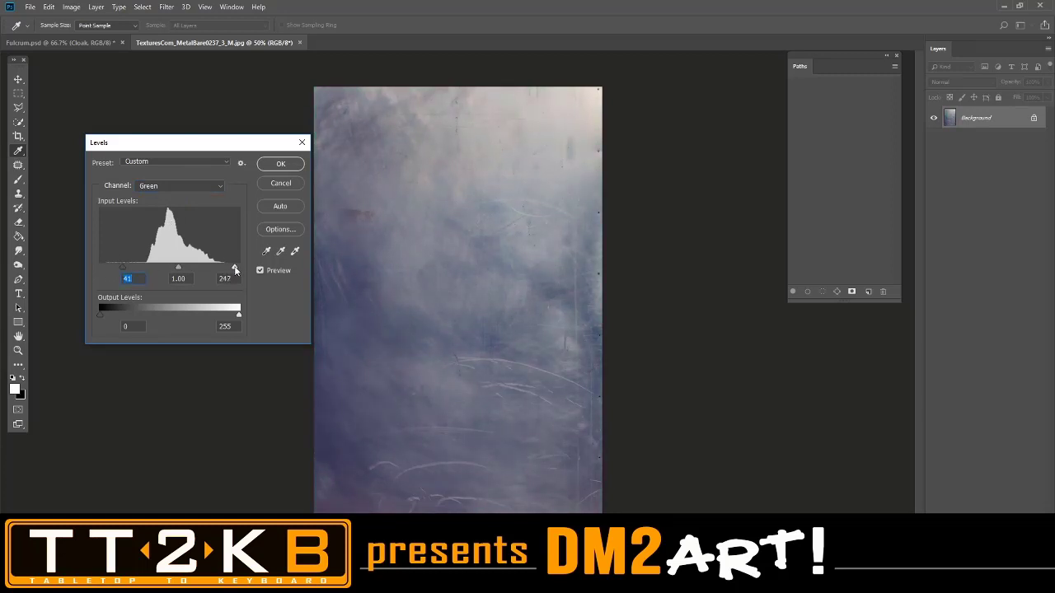
pyautogui.moveTo(238, 268); pyautogui.dragTo(232, 268)
# Set the Blue channel's input levels to 42 for the shadows and 221 for the highlights.
pyautogui.click(206, 187)
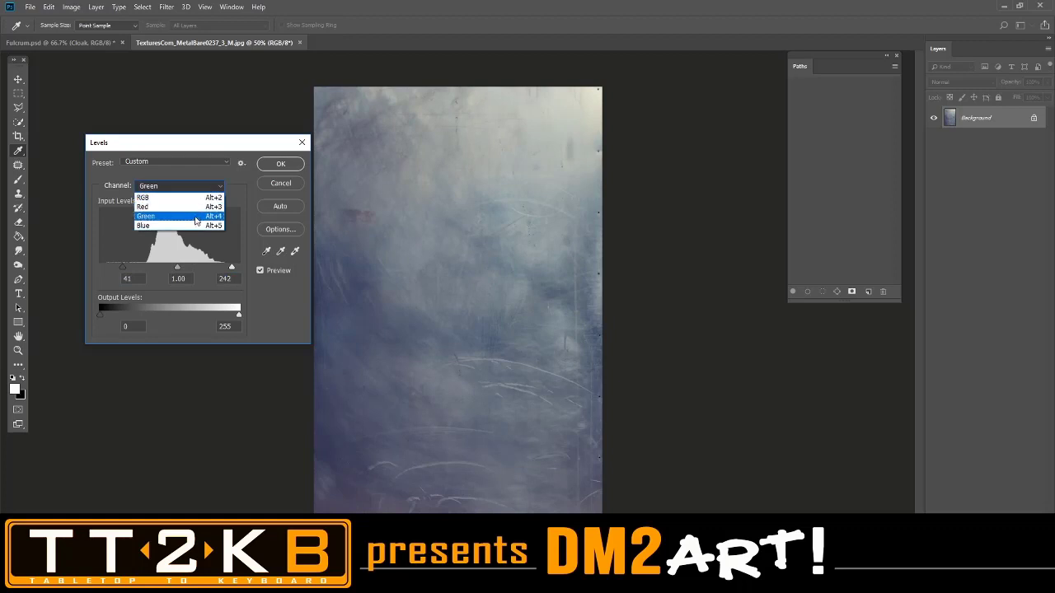
pyautogui.click(190, 223)
pyautogui.moveTo(102, 265); pyautogui.dragTo(123, 266)
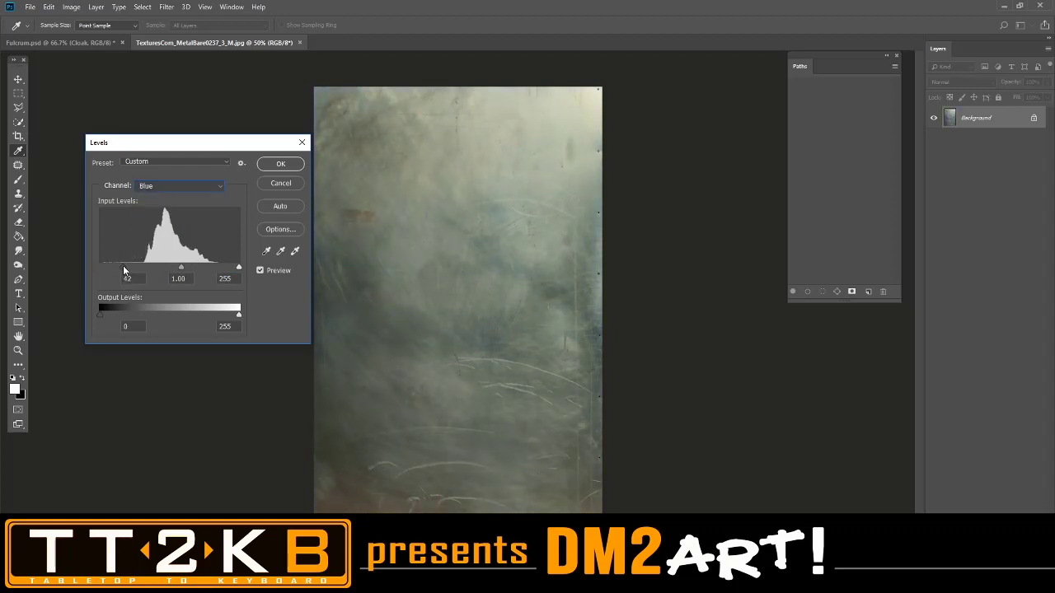
pyautogui.moveTo(239, 267); pyautogui.dragTo(221, 268)
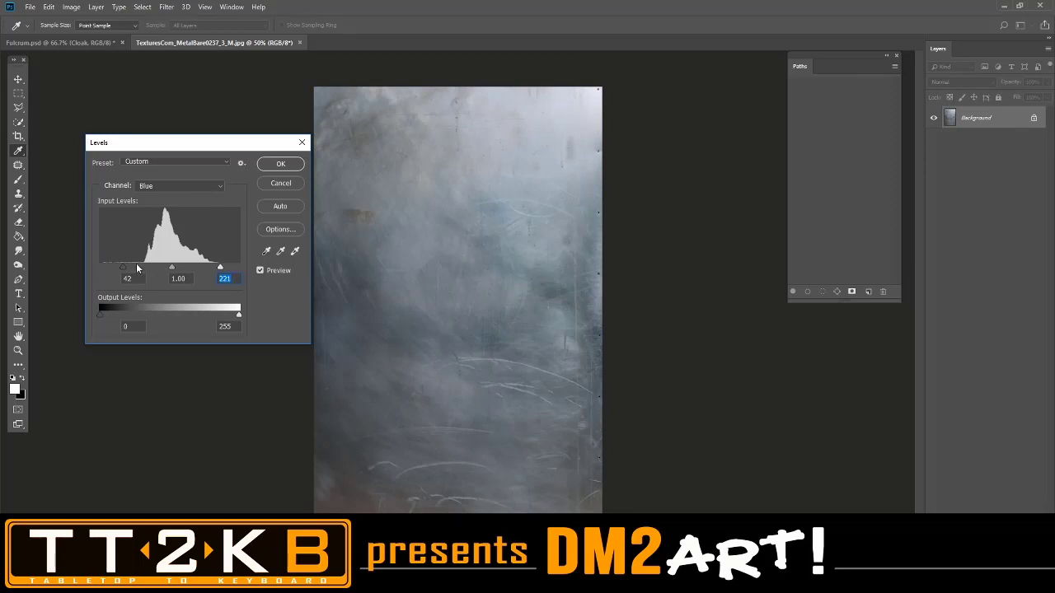
pyautogui.click(175, 189)
pyautogui.click(174, 187)
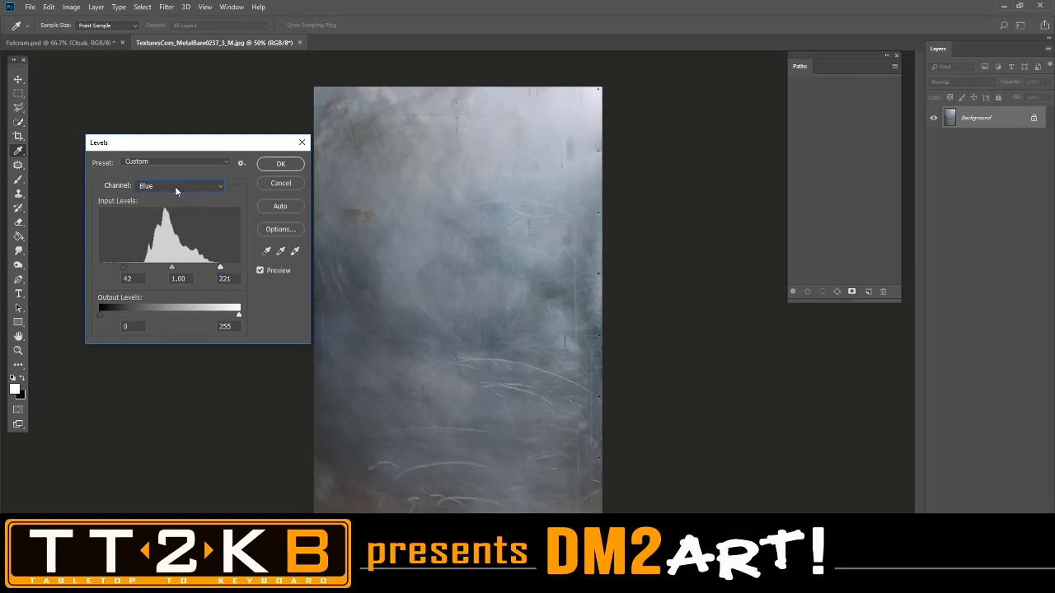
# Apply the Levels adjustment and compare the metal texture with and without it.
pyautogui.click(282, 166)
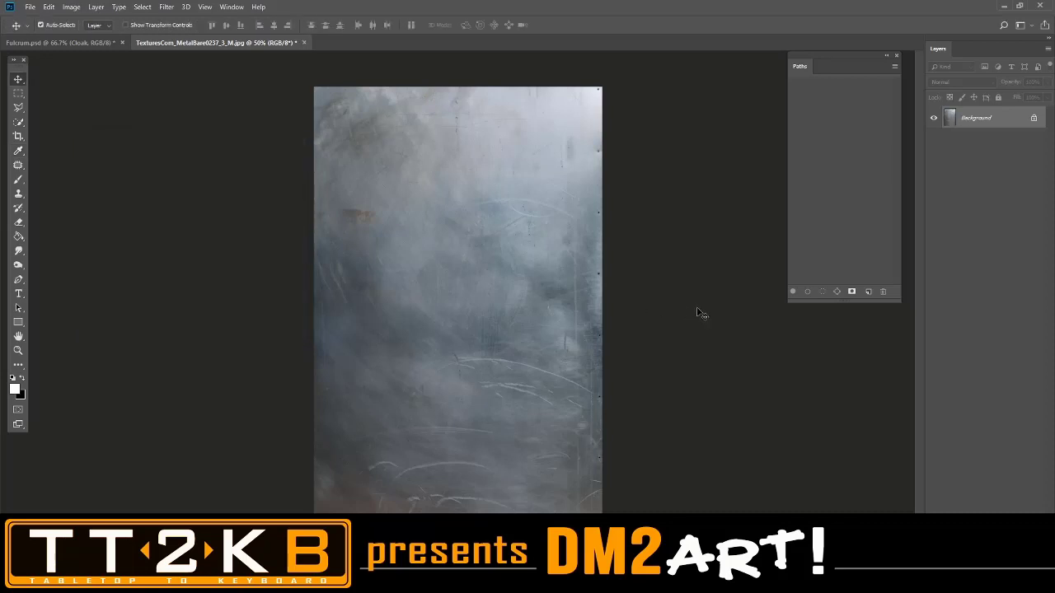
pyautogui.hotkey('ctrl', 'z')
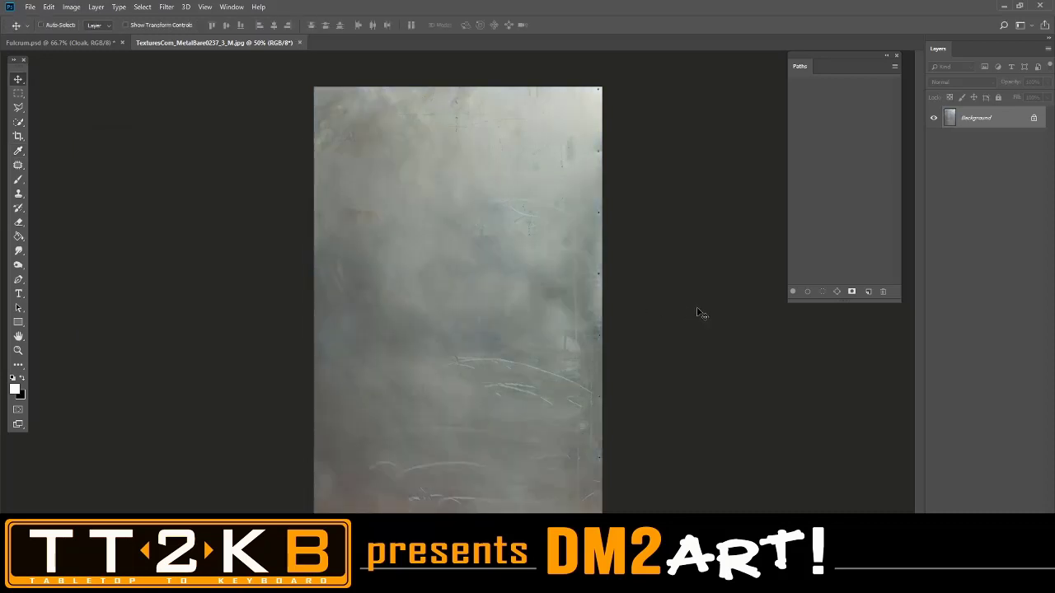
pyautogui.hotkey('ctrl', 'z')
pyautogui.hotkey('ctrl', 'z')
pyautogui.hotkey('ctrl', 'z')
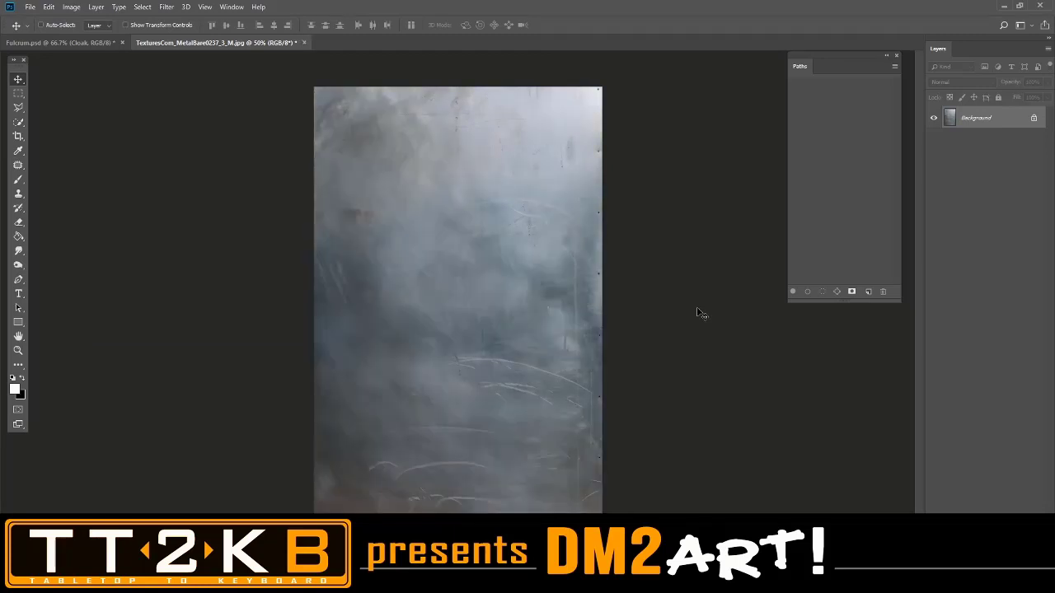
pyautogui.hotkey('ctrl', 'z')
pyautogui.hotkey('ctrl', 'z')
pyautogui.hotkey('ctrl', 'z')
pyautogui.hotkey('ctrl', 'z')
pyautogui.hotkey('ctrl', 'z')
pyautogui.hotkey('ctrl', 'z')
pyautogui.hotkey('ctrl', 'z')
pyautogui.hotkey('ctrl', 'z')
pyautogui.hotkey('ctrl', 'z')
pyautogui.hotkey('ctrl', 'z')
pyautogui.hotkey('ctrl', 'z')
pyautogui.hotkey('ctrl', 'z')
pyautogui.hotkey('ctrl', 'z')
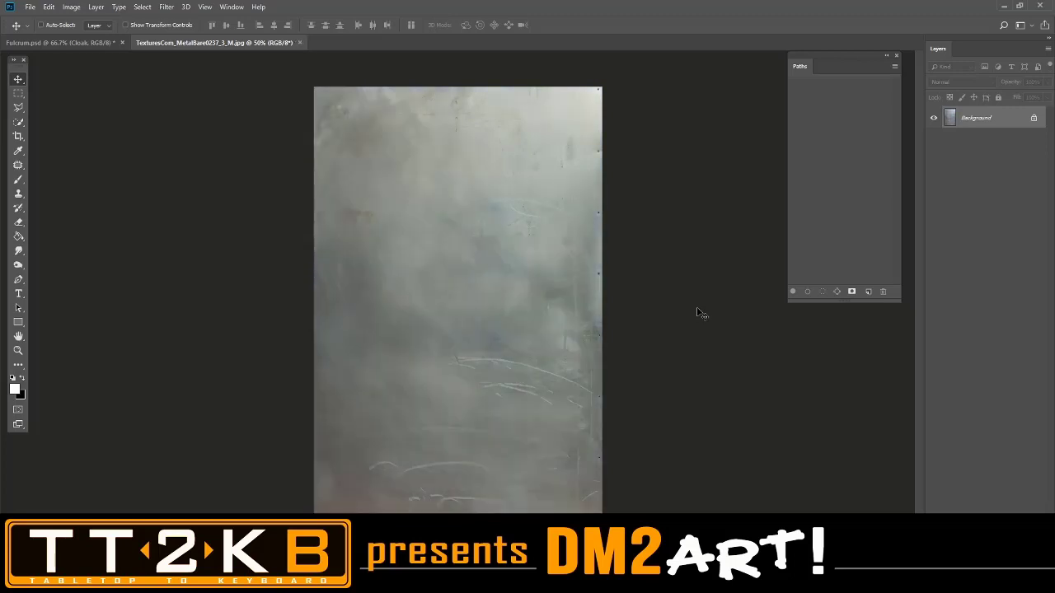
pyautogui.hotkey('ctrl', 'z')
pyautogui.hotkey('ctrl', 'z')
pyautogui.hotkey('ctrl', 'z')
pyautogui.hotkey('ctrl', 'z')
pyautogui.hotkey('ctrl', 'z')
pyautogui.hotkey('ctrl', 'z')
pyautogui.hotkey('ctrl', 'shift', 'l')
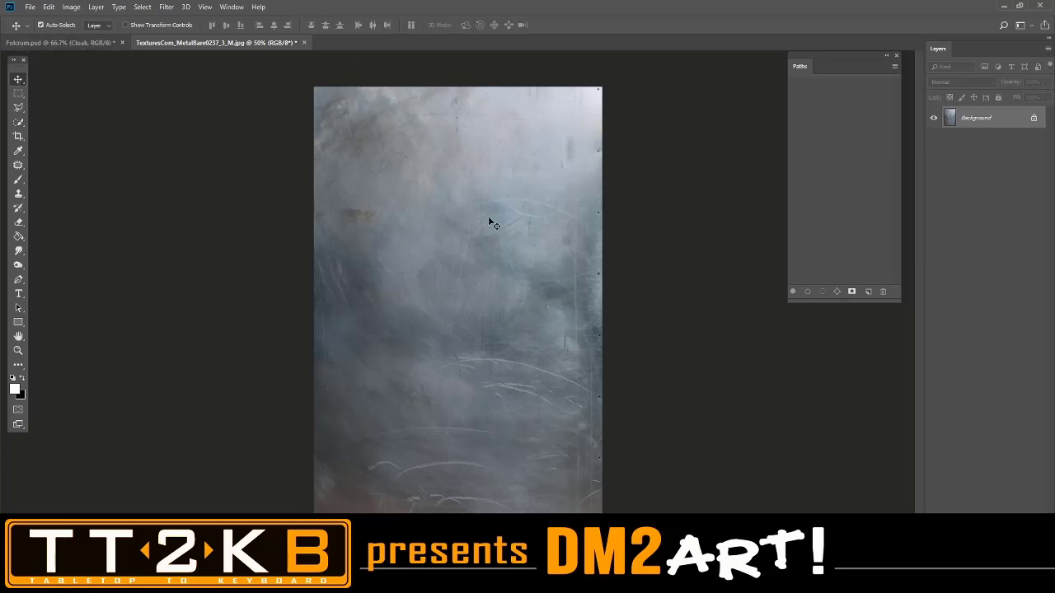
# Bring the metal texture into Fulcrum.psd and place its layer in the Sources group directly below Cloak 2.
pyautogui.moveTo(544, 225); pyautogui.dragTo(245, 184)
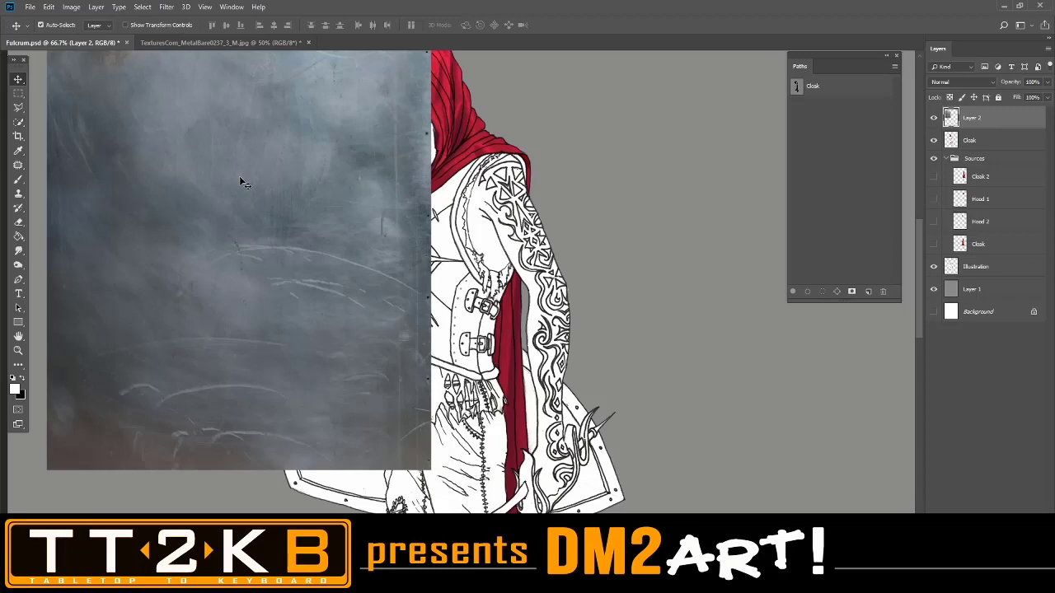
pyautogui.hotkey('ctrl', '-')
pyautogui.hotkey('ctrl', '-')
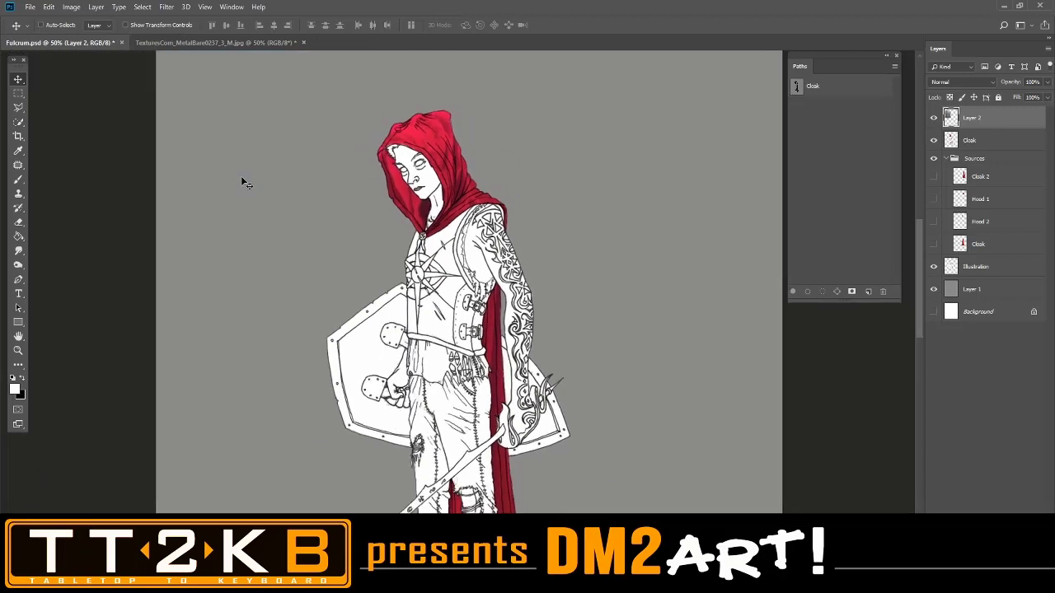
pyautogui.moveTo(324, 214); pyautogui.dragTo(342, 198)
pyautogui.moveTo(998, 123); pyautogui.dragTo(1000, 178)
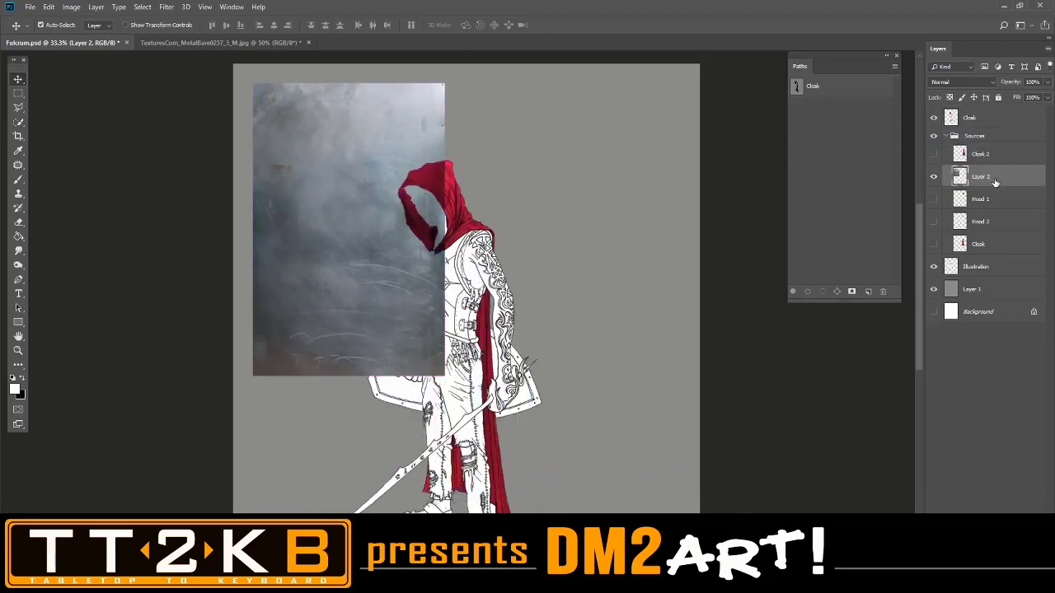
# Rename the texture layer as Metal and hide it.
pyautogui.doubleClick(986, 175)
pyautogui.write('M')
pyautogui.press('Return')
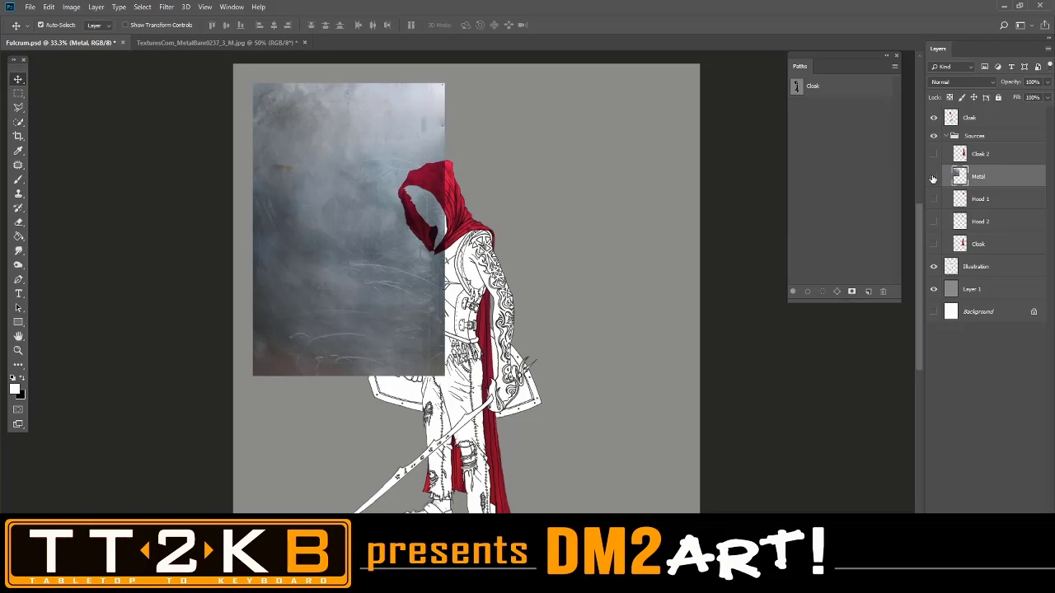
pyautogui.click(934, 177)
# Try to select the figure's torso armor on the Illustration layer with the Quick Selection tool.
pyautogui.click(18, 349)
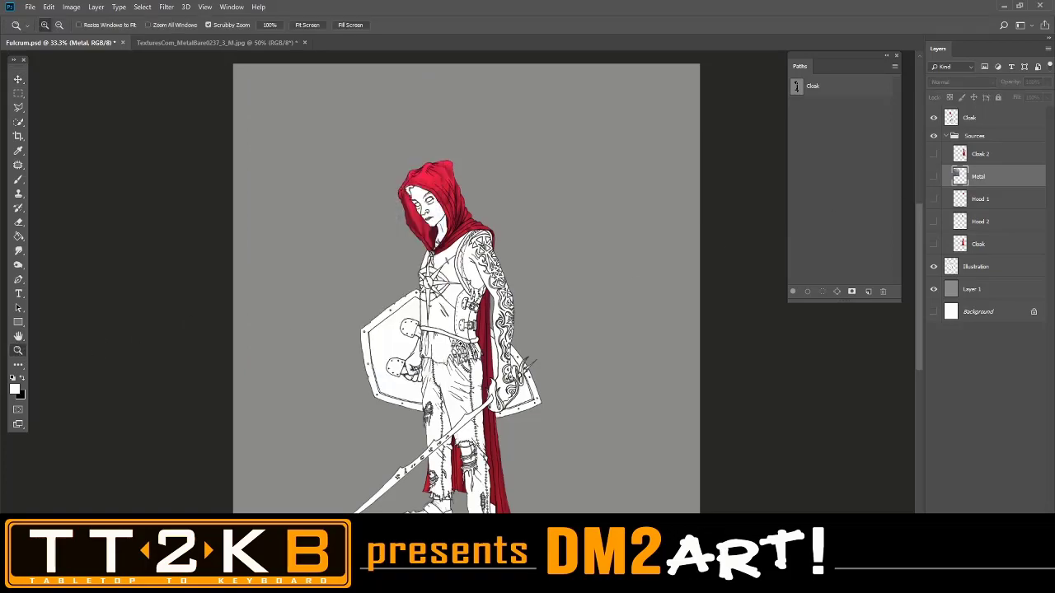
pyautogui.click(471, 341)
pyautogui.click(463, 337)
pyautogui.click(429, 333)
pyautogui.click(429, 333)
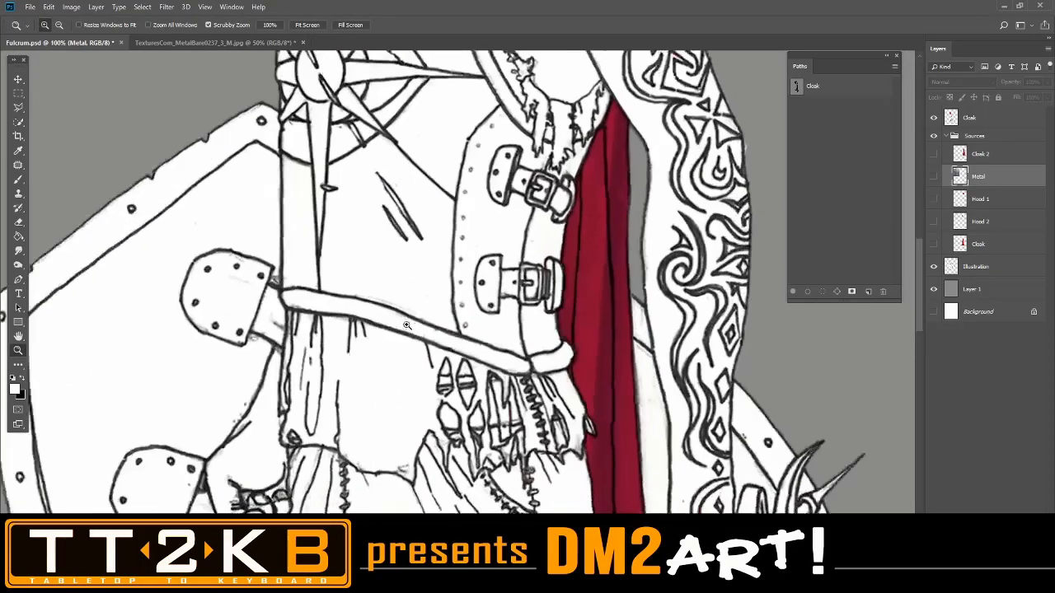
pyautogui.click(18, 122)
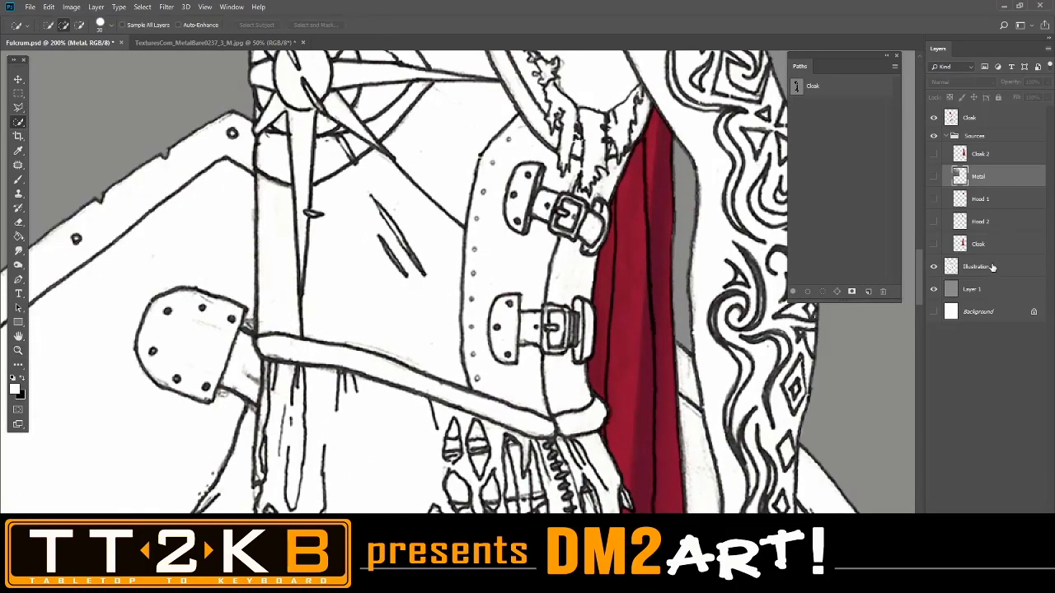
pyautogui.click(992, 267)
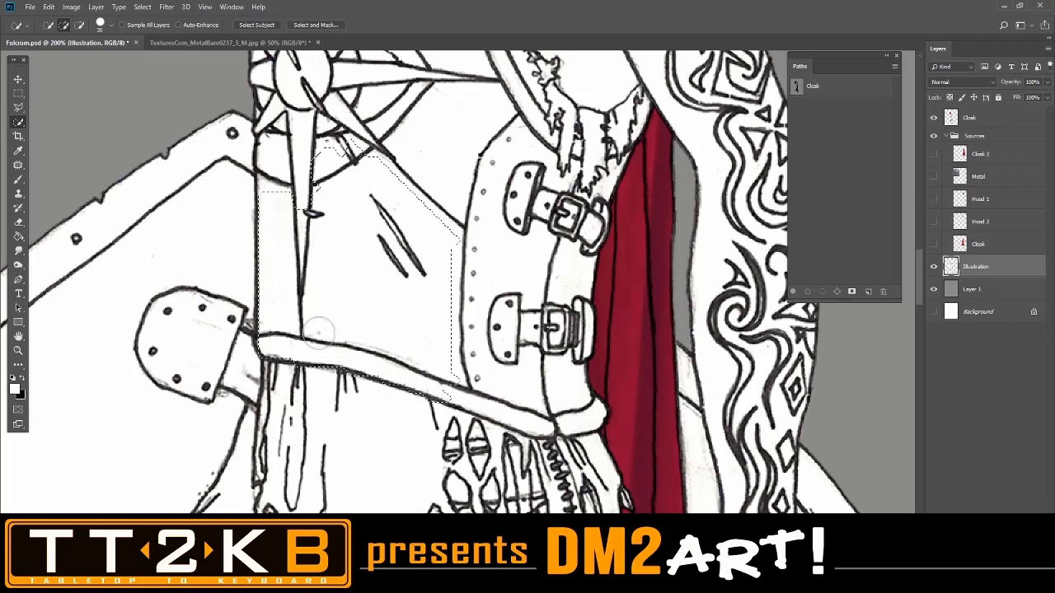
pyautogui.moveTo(396, 349)
pyautogui.mouseDown()
pyautogui.moveTo(570, 416)
pyautogui.moveTo(578, 389)
pyautogui.moveTo(567, 379)
pyautogui.moveTo(586, 411)
pyautogui.moveTo(573, 408)
pyautogui.mouseUp()
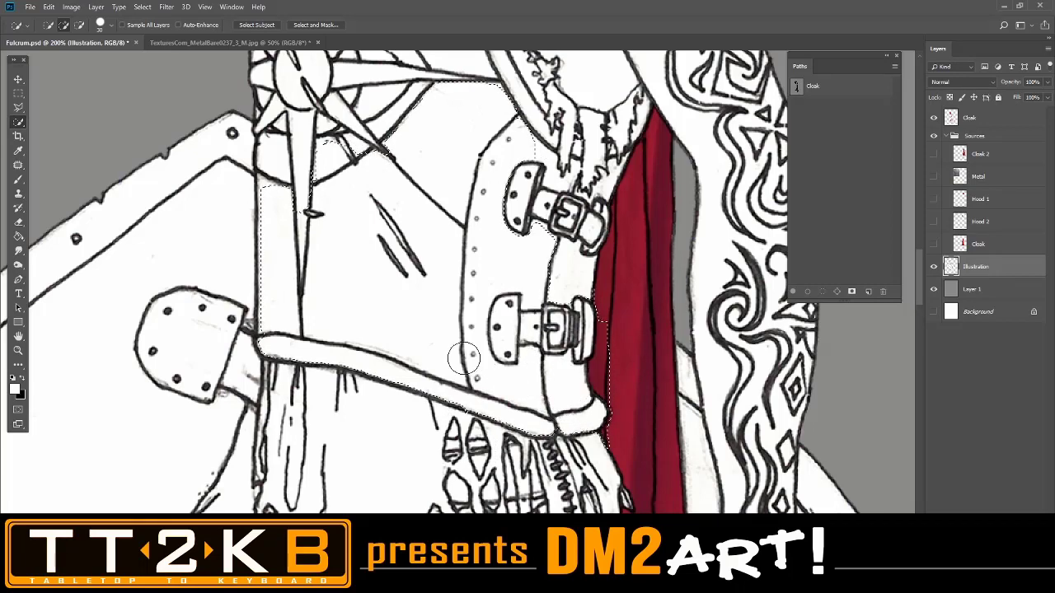
pyautogui.scroll(3, 436, 304)
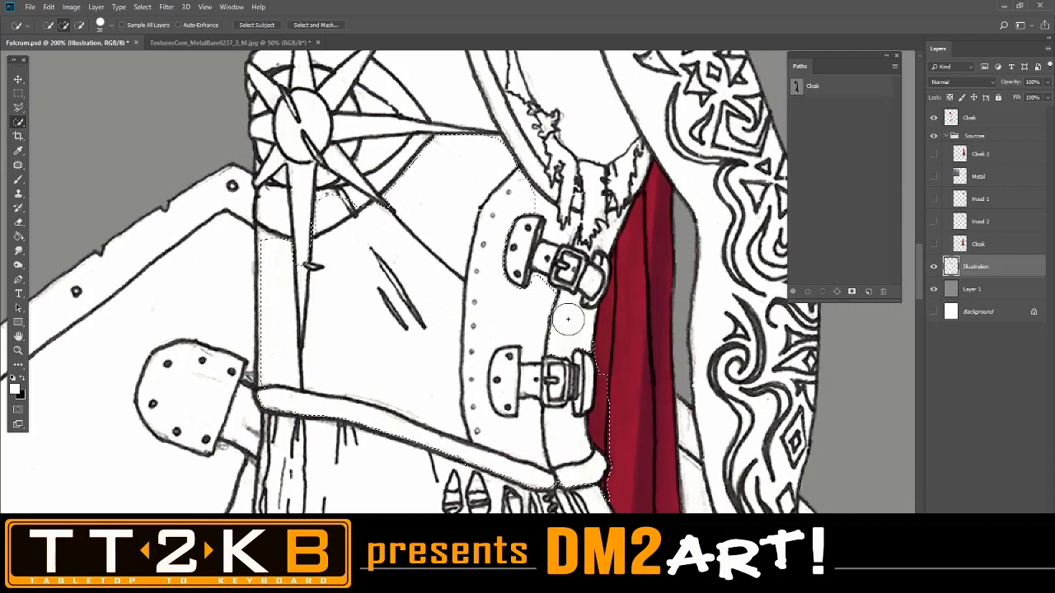
pyautogui.moveTo(573, 318)
pyautogui.mouseDown()
pyautogui.moveTo(604, 219)
pyautogui.moveTo(611, 235)
pyautogui.moveTo(562, 223)
pyautogui.mouseUp()
pyautogui.scroll(9, 470, 189)
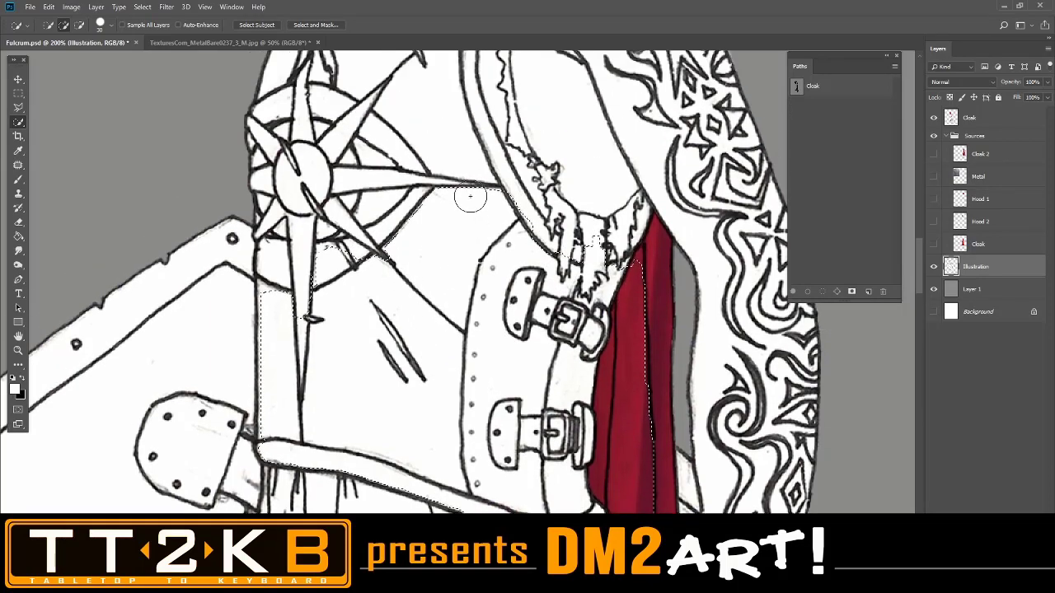
pyautogui.moveTo(504, 308)
pyautogui.mouseDown()
pyautogui.moveTo(527, 337)
pyautogui.moveTo(467, 223)
pyautogui.moveTo(477, 248)
pyautogui.moveTo(449, 218)
pyautogui.moveTo(461, 212)
pyautogui.moveTo(466, 129)
pyautogui.mouseUp()
pyautogui.scroll(4, 471, 243)
pyautogui.scroll(2, 472, 140)
pyautogui.scroll(-3, 426, 239)
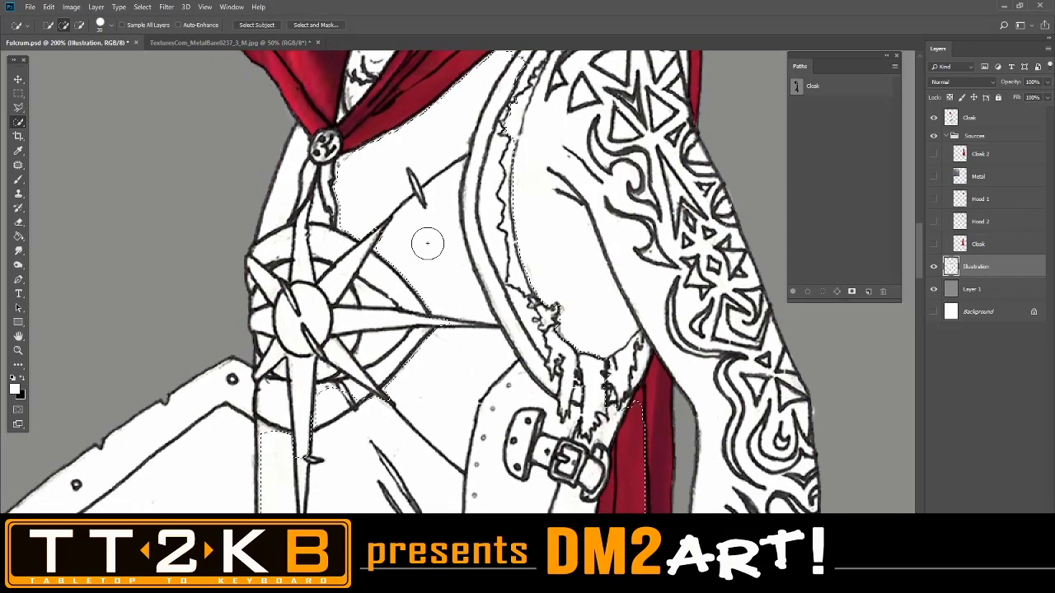
pyautogui.scroll(-3, 427, 244)
pyautogui.hotkey('ctrl', 'd')
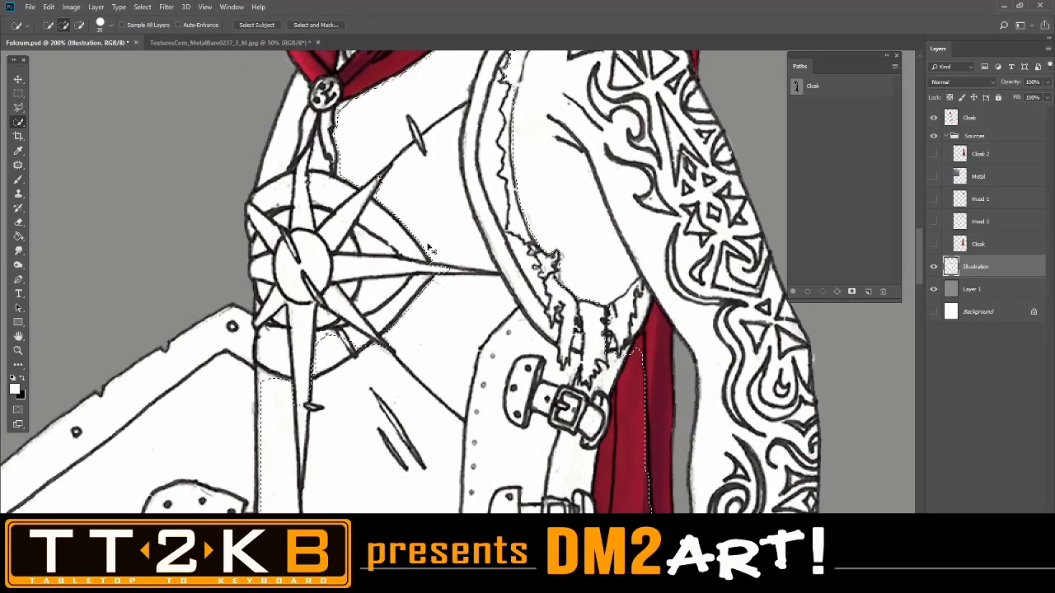
# Start a Polygonal Lasso outline of the torso armor, tracing the belt's lower edge and the side past both strap buckles.
pyautogui.moveTo(436, 345); pyautogui.dragTo(474, 132)
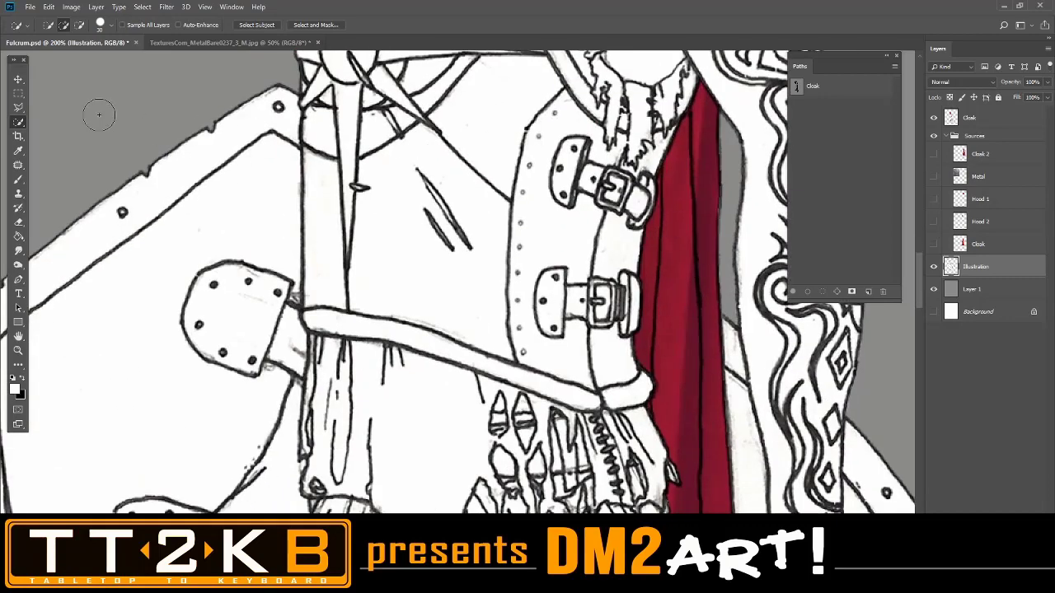
pyautogui.click(16, 112)
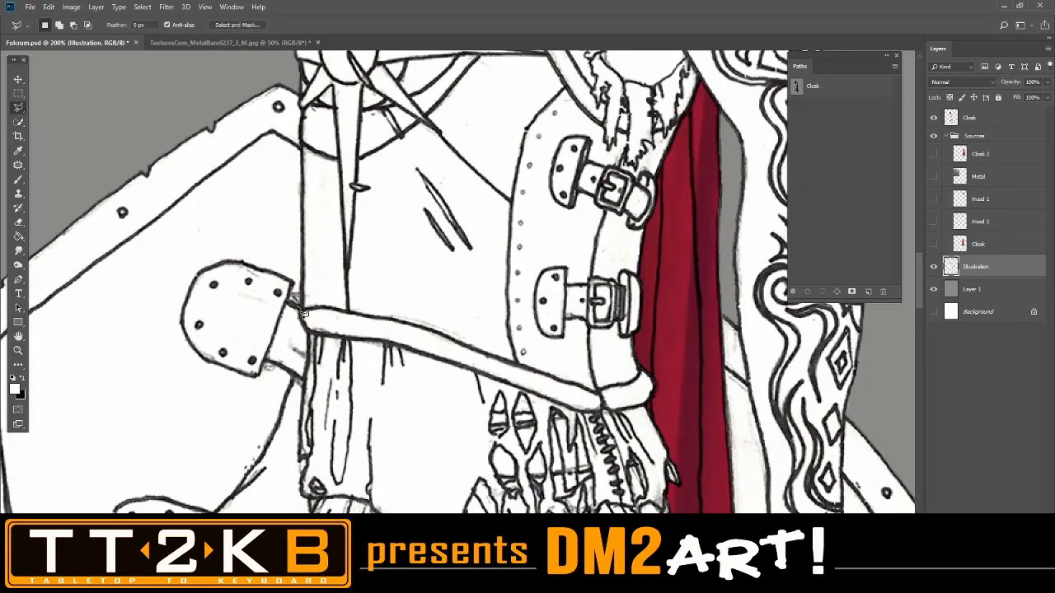
pyautogui.hotkey('ctrl', '+')
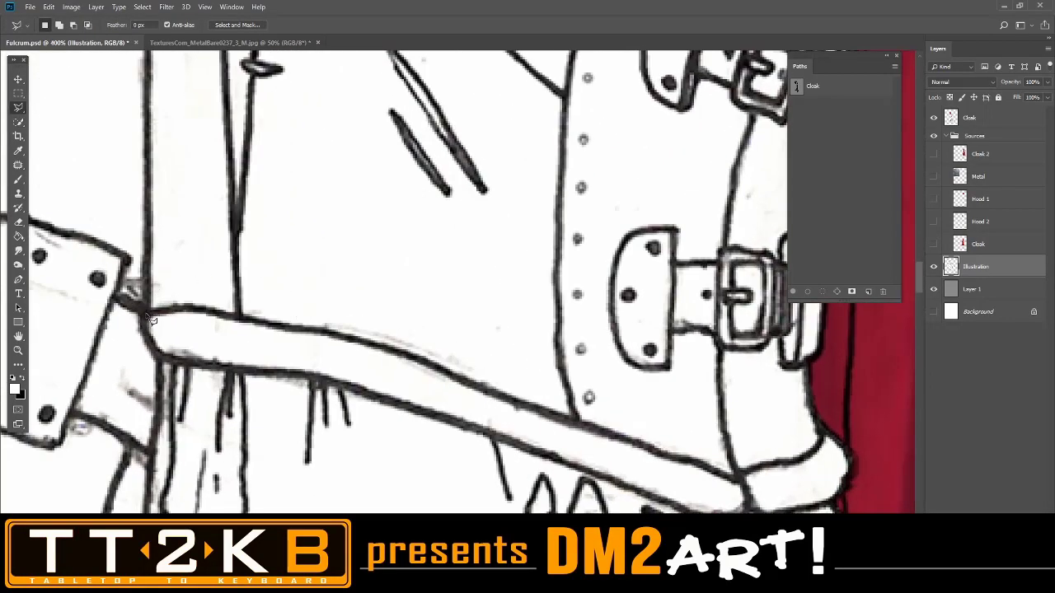
pyautogui.moveTo(148, 319)
pyautogui.mouseDown()
pyautogui.moveTo(165, 366)
pyautogui.moveTo(207, 372)
pyautogui.mouseUp()
pyautogui.moveTo(241, 375)
pyautogui.mouseDown()
pyautogui.moveTo(315, 379)
pyautogui.moveTo(482, 428)
pyautogui.moveTo(494, 448)
pyautogui.moveTo(672, 506)
pyautogui.mouseUp()
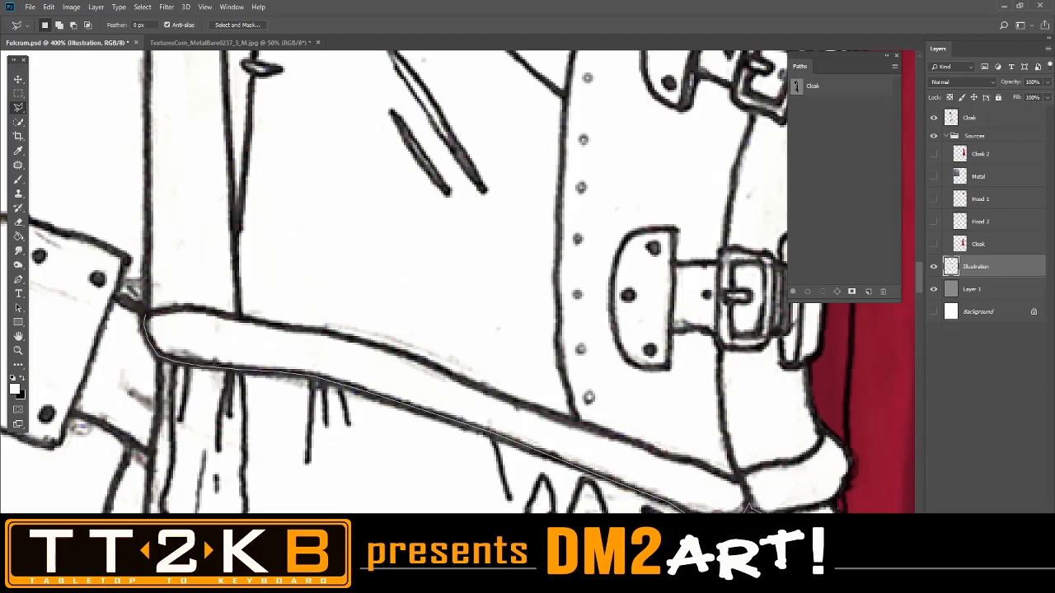
pyautogui.moveTo(748, 508)
pyautogui.mouseDown()
pyautogui.moveTo(837, 506)
pyautogui.moveTo(857, 465)
pyautogui.moveTo(824, 429)
pyautogui.moveTo(813, 370)
pyautogui.moveTo(792, 372)
pyautogui.moveTo(693, 468)
pyautogui.moveTo(709, 449)
pyautogui.moveTo(706, 329)
pyautogui.moveTo(719, 249)
pyautogui.moveTo(745, 195)
pyautogui.moveTo(744, 153)
pyautogui.moveTo(714, 172)
pyautogui.mouseUp()
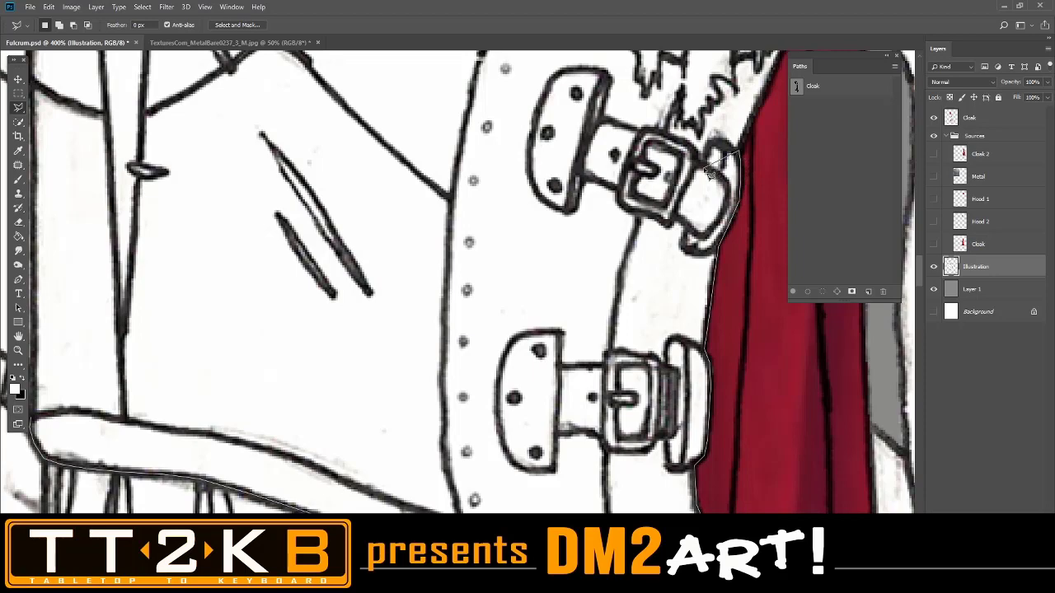
pyautogui.scroll(5, 840, 57)
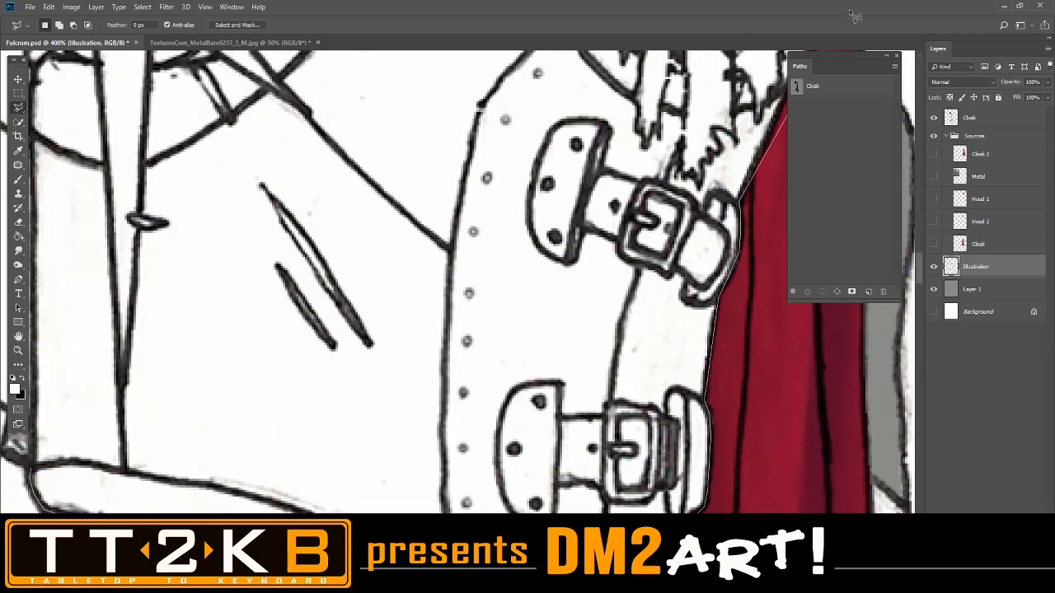
pyautogui.hscroll(5, 738, 136)
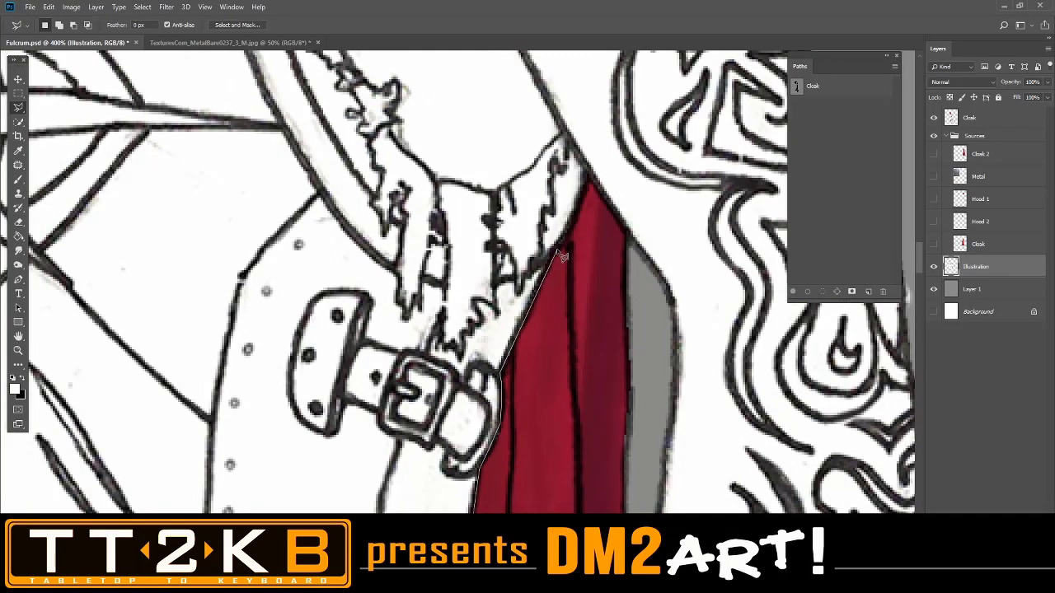
# Continue the lasso outline around the torn cloth under the arm, up the armhole rim and along the cloak's edge to the clasp.
pyautogui.click(590, 173)
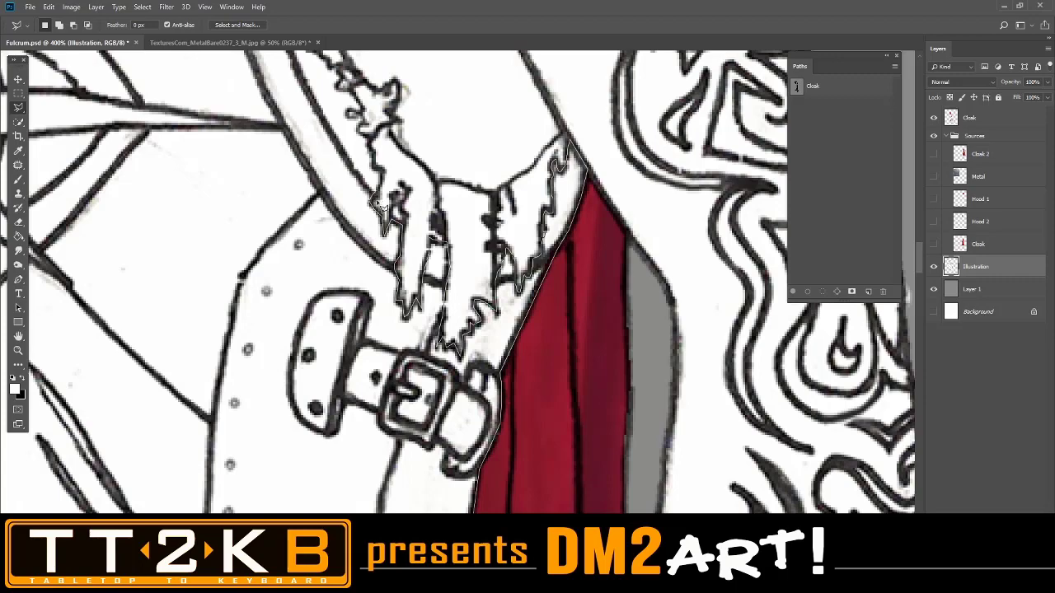
pyautogui.moveTo(379, 204); pyautogui.dragTo(405, 305)
pyautogui.scroll(-1, 403, 306)
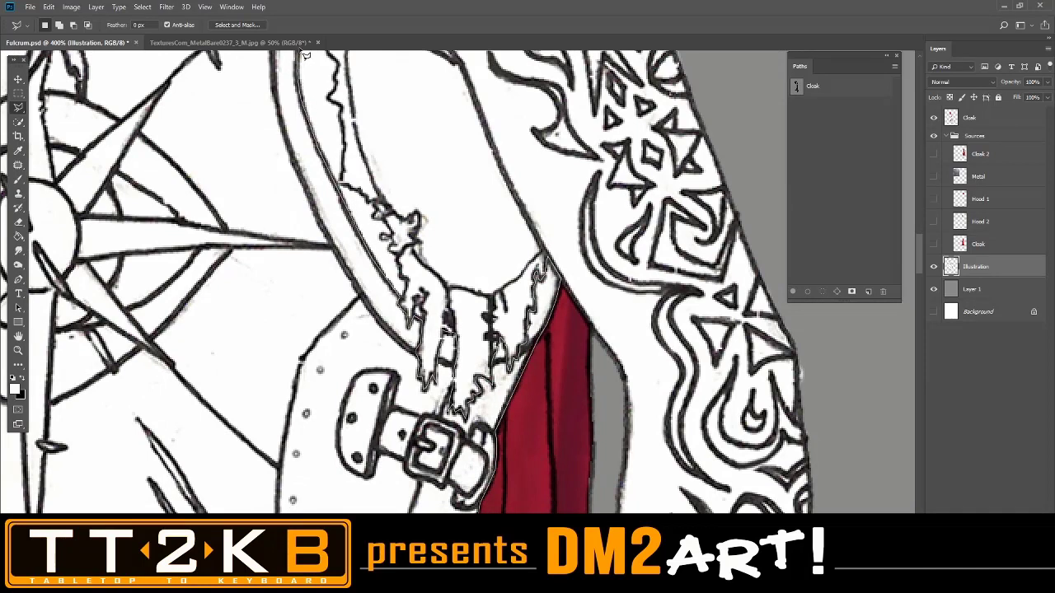
pyautogui.scroll(5, 302, 61)
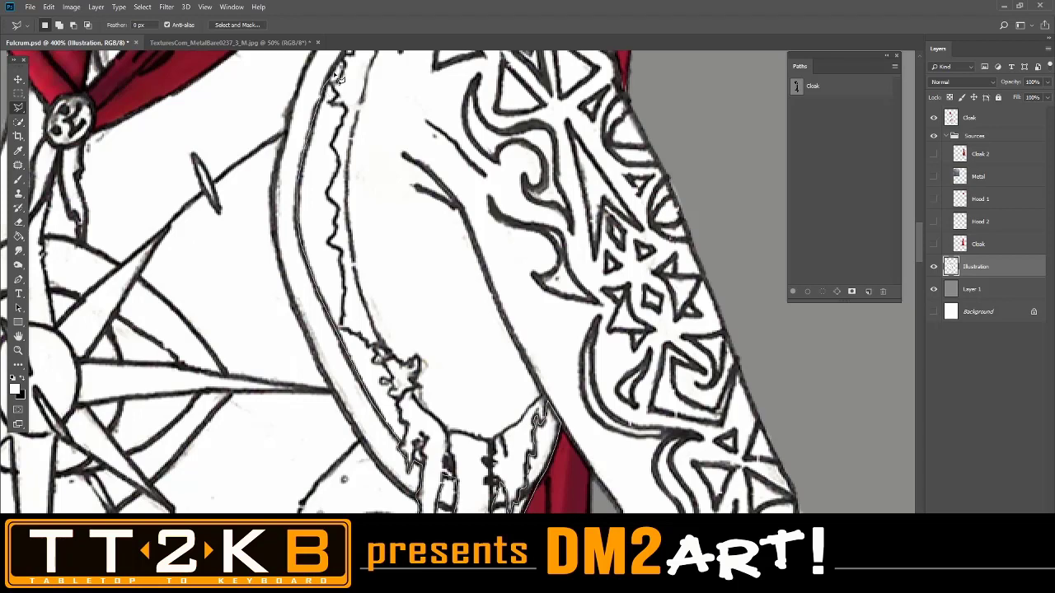
pyautogui.scroll(4, 356, 54)
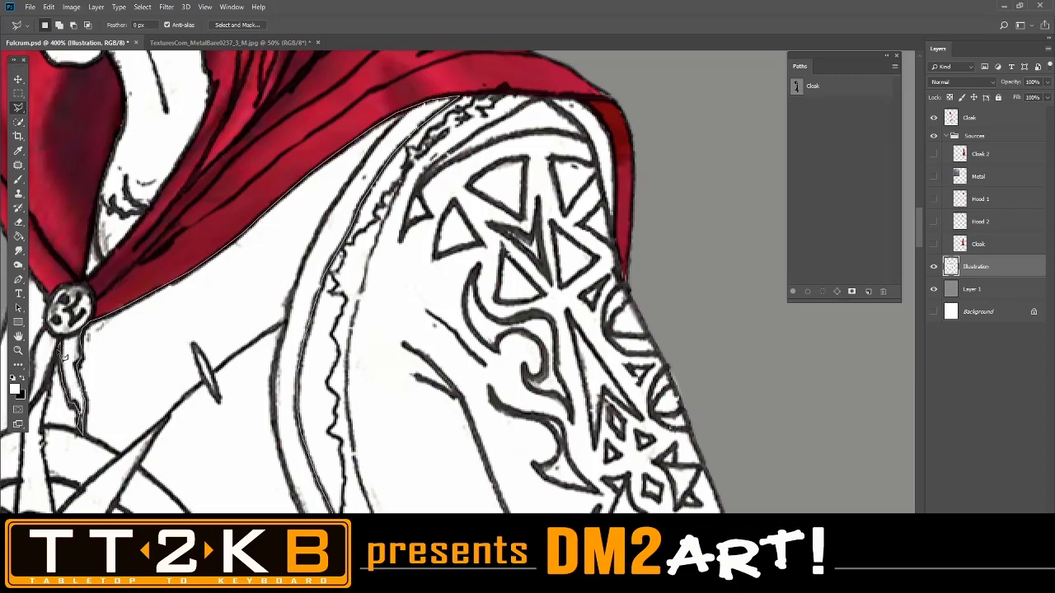
# Trace around the clasp's ties and down the armor's front edge past the compass emblem, closing the selection at the belt.
pyautogui.moveTo(47, 379); pyautogui.dragTo(185, 272)
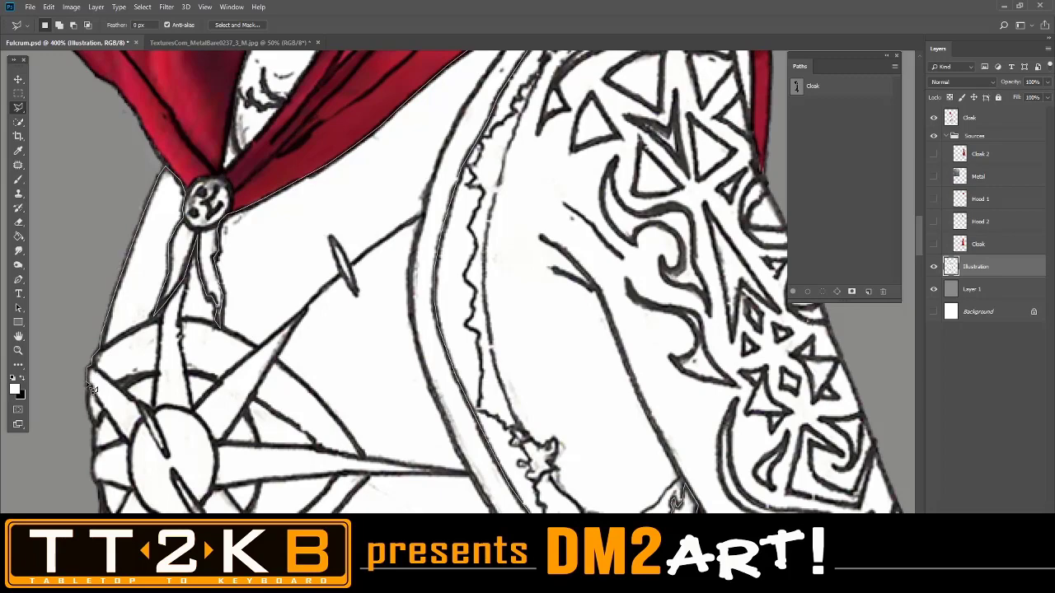
pyautogui.moveTo(90, 385)
pyautogui.mouseDown()
pyautogui.moveTo(97, 213)
pyautogui.moveTo(134, 242)
pyautogui.mouseUp()
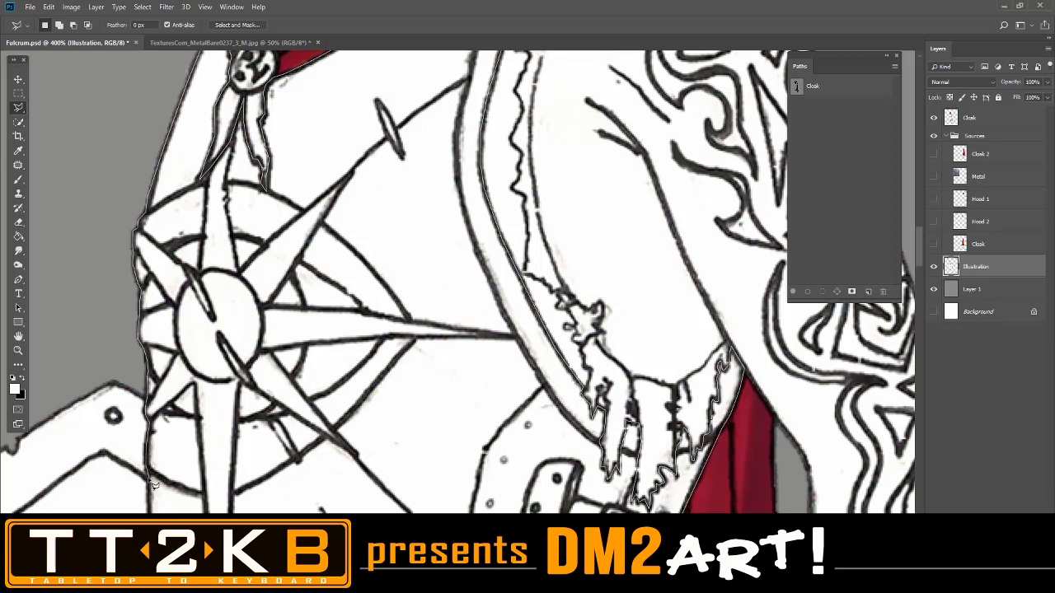
pyautogui.moveTo(146, 476)
pyautogui.mouseDown()
pyautogui.moveTo(183, 283)
pyautogui.moveTo(172, 212)
pyautogui.mouseUp()
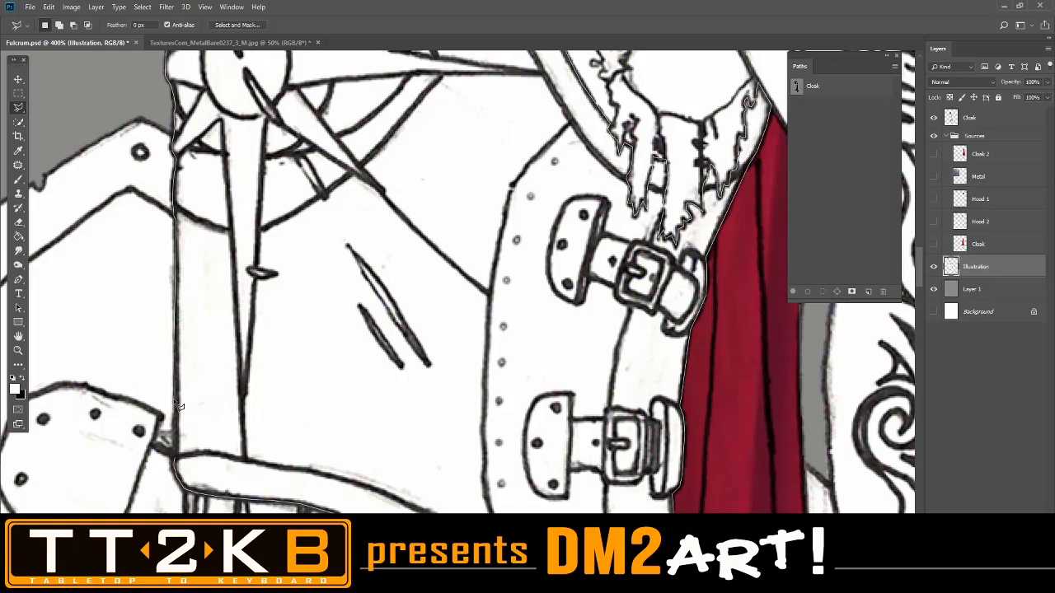
pyautogui.doubleClick(181, 467)
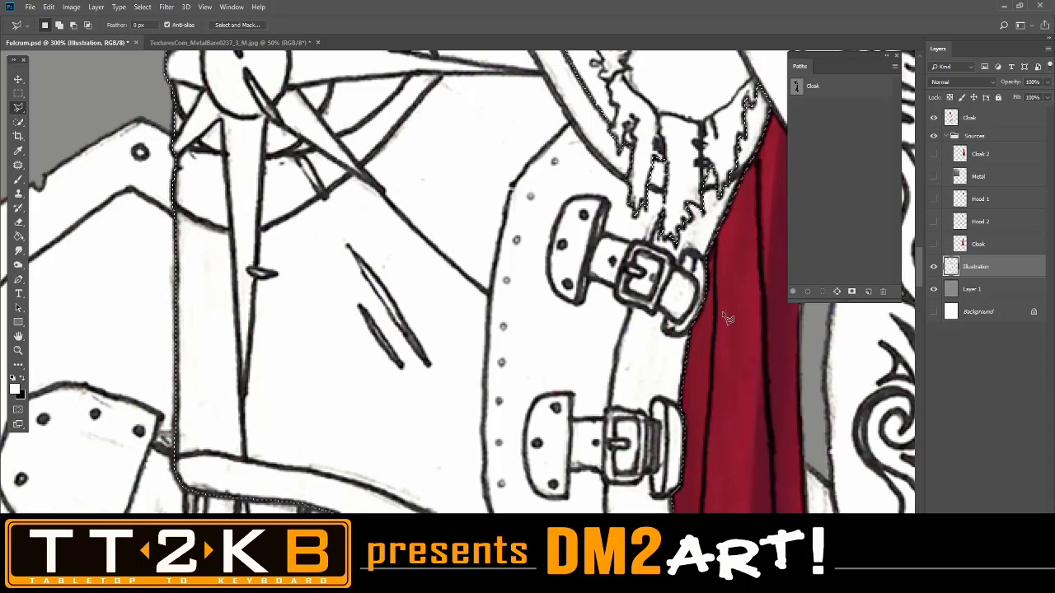
pyautogui.moveTo(721, 311); pyautogui.dragTo(744, 394)
pyautogui.moveTo(712, 334); pyautogui.dragTo(711, 434)
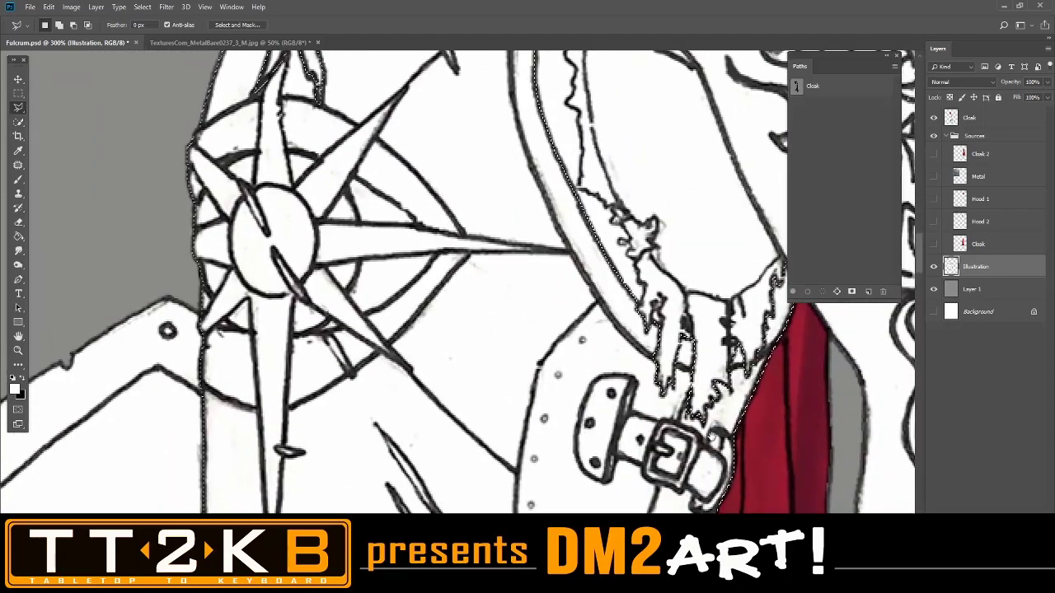
pyautogui.moveTo(659, 298); pyautogui.dragTo(587, 376)
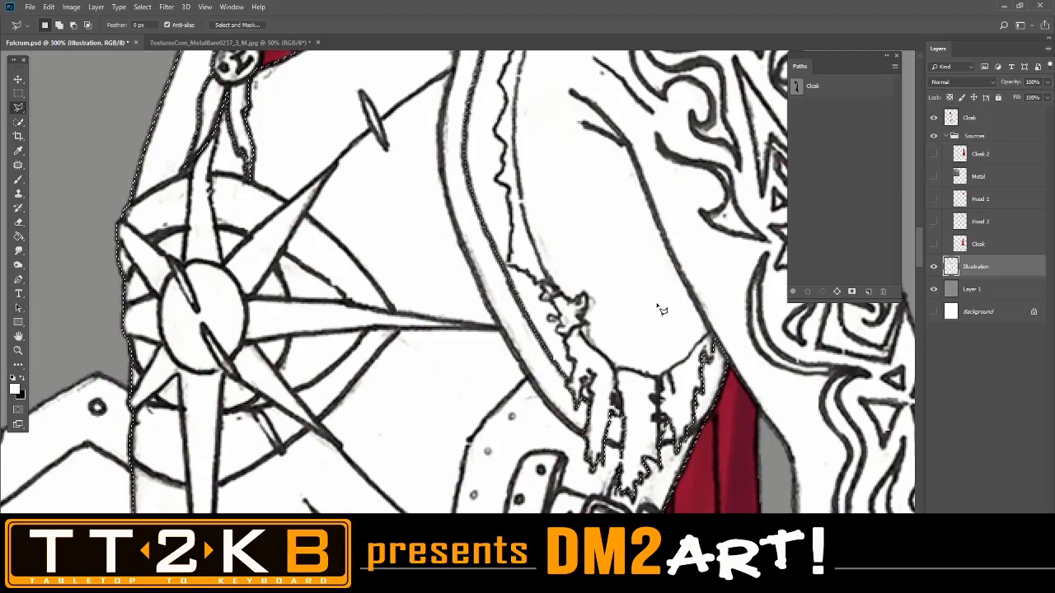
# Add the shoulder's outer rim sliver beside the cloak's edge to the armor selection with the Polygonal Lasso.
pyautogui.moveTo(648, 307); pyautogui.dragTo(660, 401)
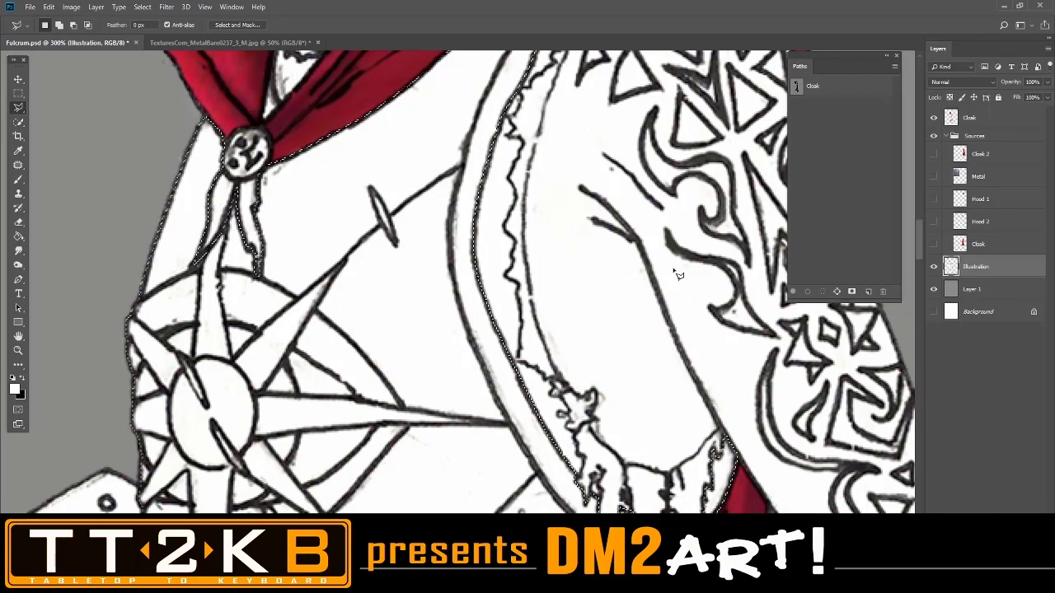
pyautogui.moveTo(650, 338); pyautogui.dragTo(504, 531)
pyautogui.press('shift')
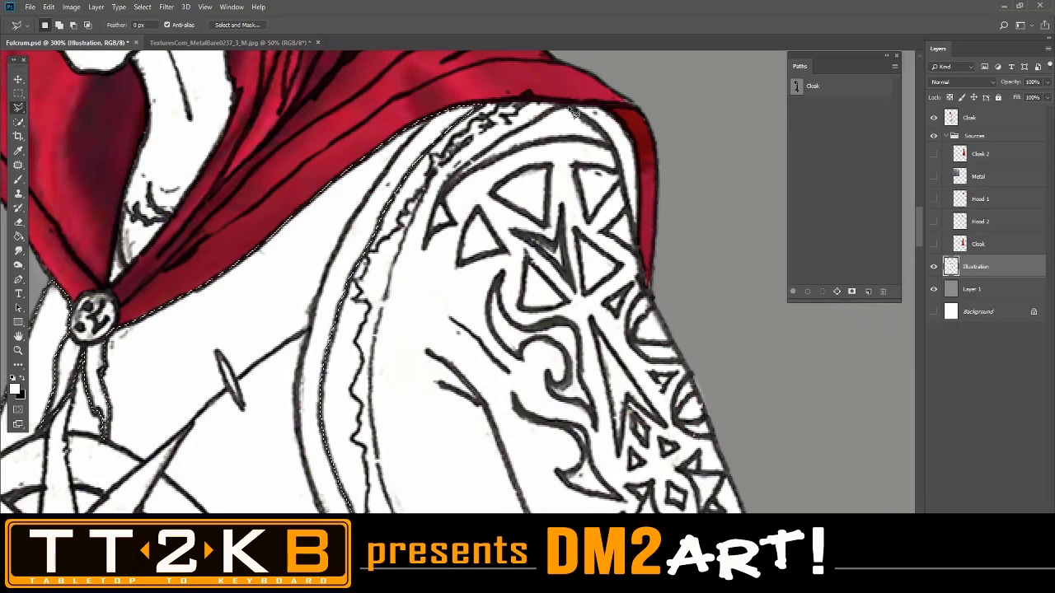
pyautogui.keyDown('shift'); pyautogui.click(569, 108); pyautogui.keyUp('shift')
pyautogui.click(612, 144)
pyautogui.click(618, 160)
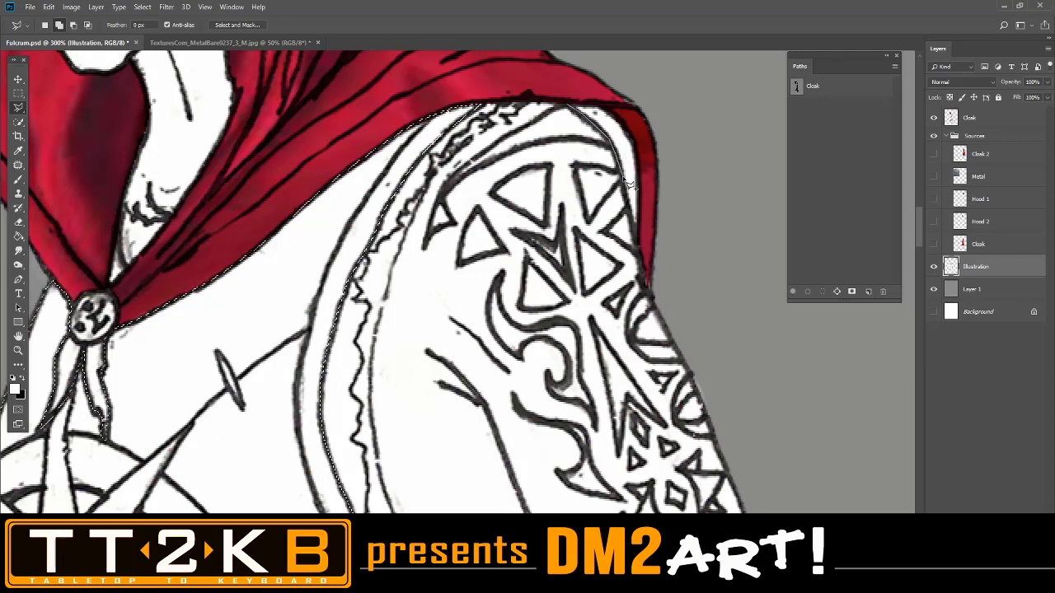
pyautogui.click(626, 189)
pyautogui.click(628, 210)
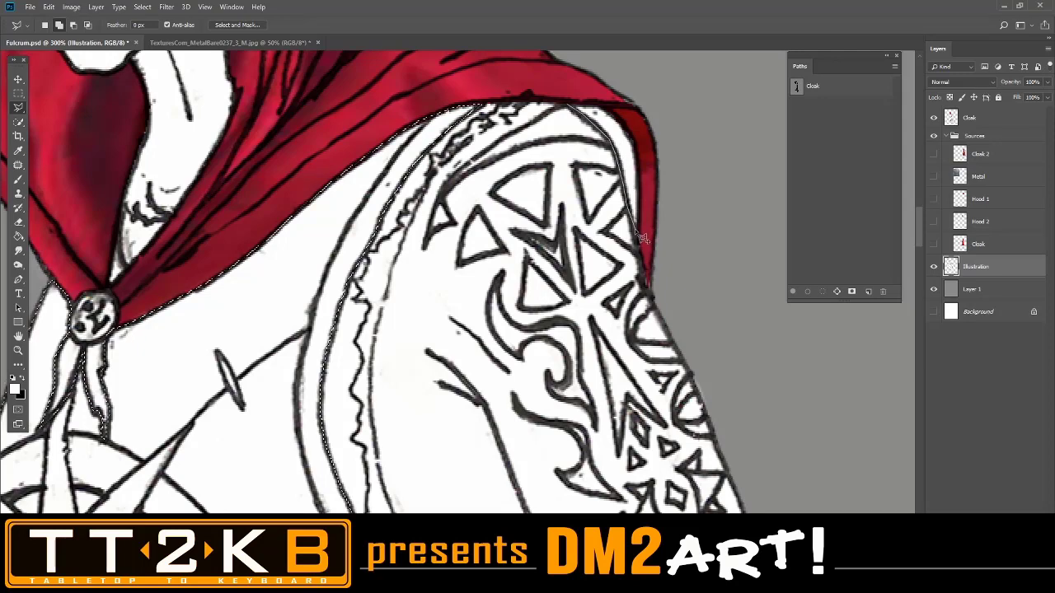
pyautogui.click(637, 243)
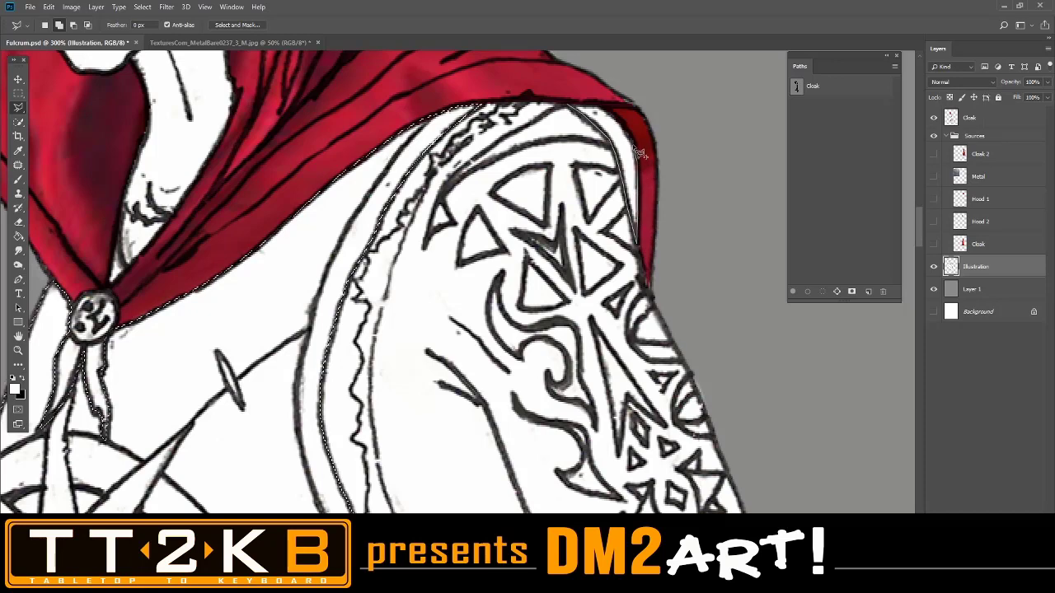
pyautogui.click(604, 104)
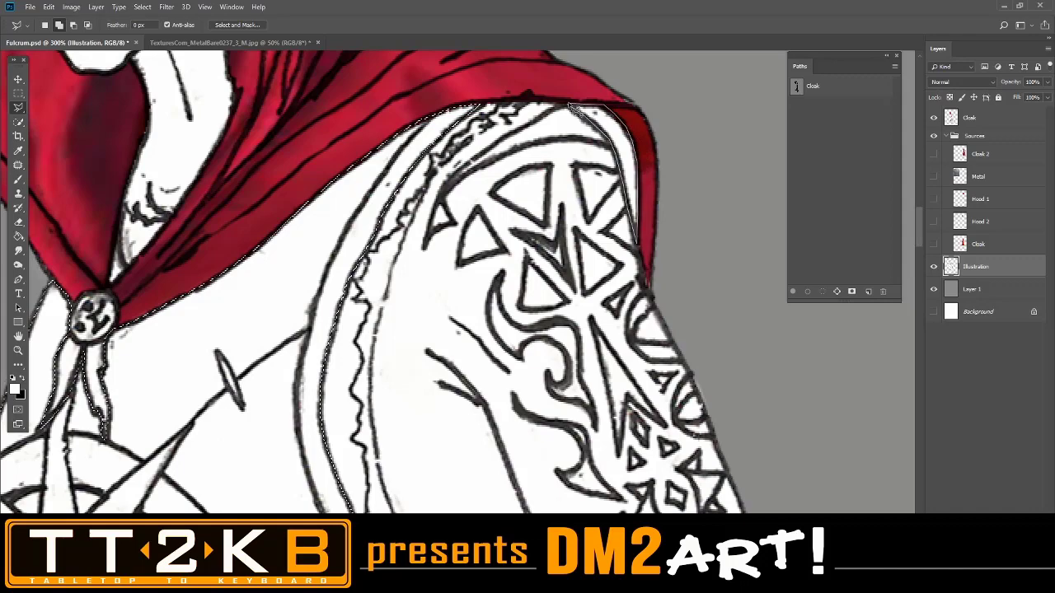
pyautogui.doubleClick(568, 106)
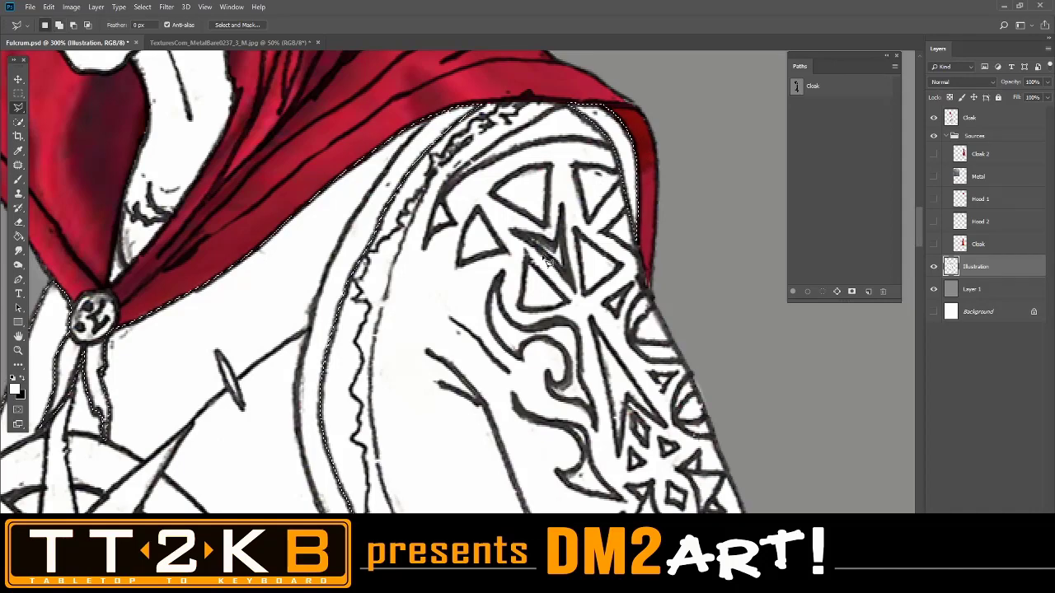
# Examine the armor selection from the shoulder past the side buckles to the torn cloth under the arm.
pyautogui.moveTo(519, 320); pyautogui.dragTo(612, 216)
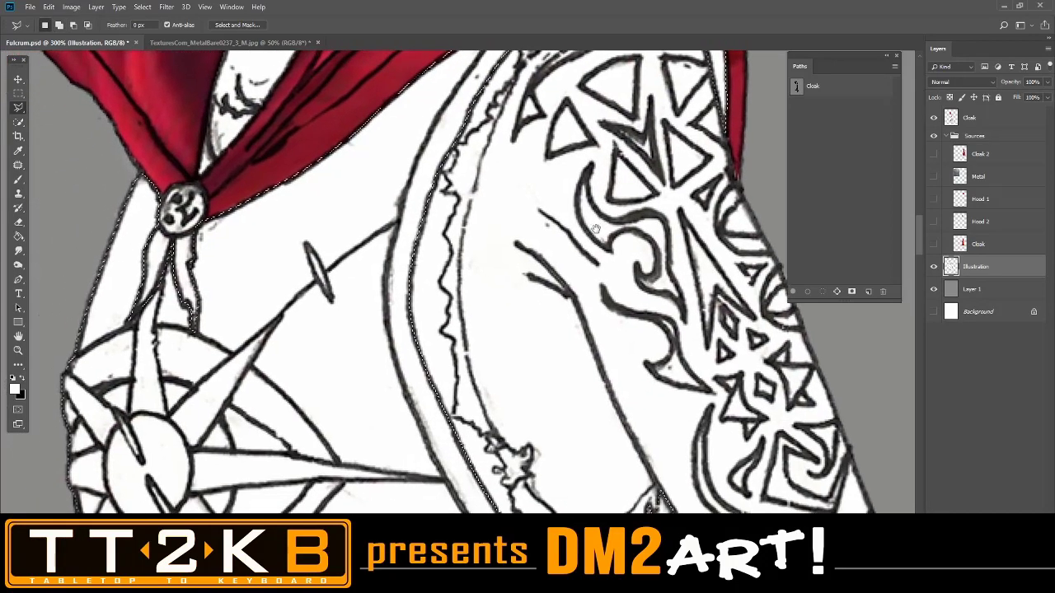
pyautogui.moveTo(572, 355); pyautogui.dragTo(614, 92)
pyautogui.moveTo(619, 251); pyautogui.dragTo(679, 250)
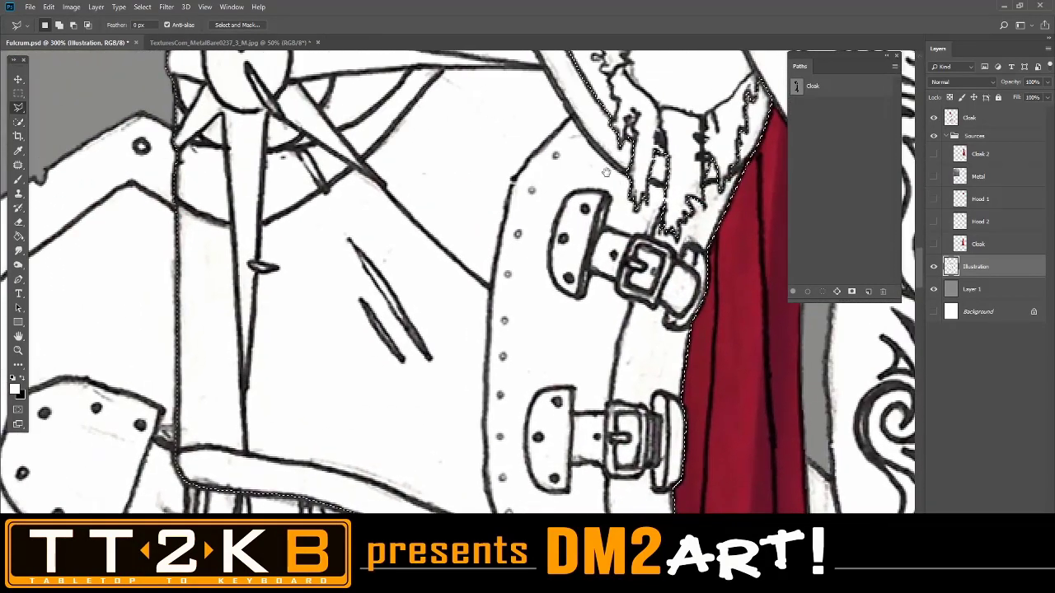
pyautogui.moveTo(616, 186); pyautogui.dragTo(616, 356)
pyautogui.hotkey('ctrl', '-')
pyautogui.hotkey('ctrl', '-')
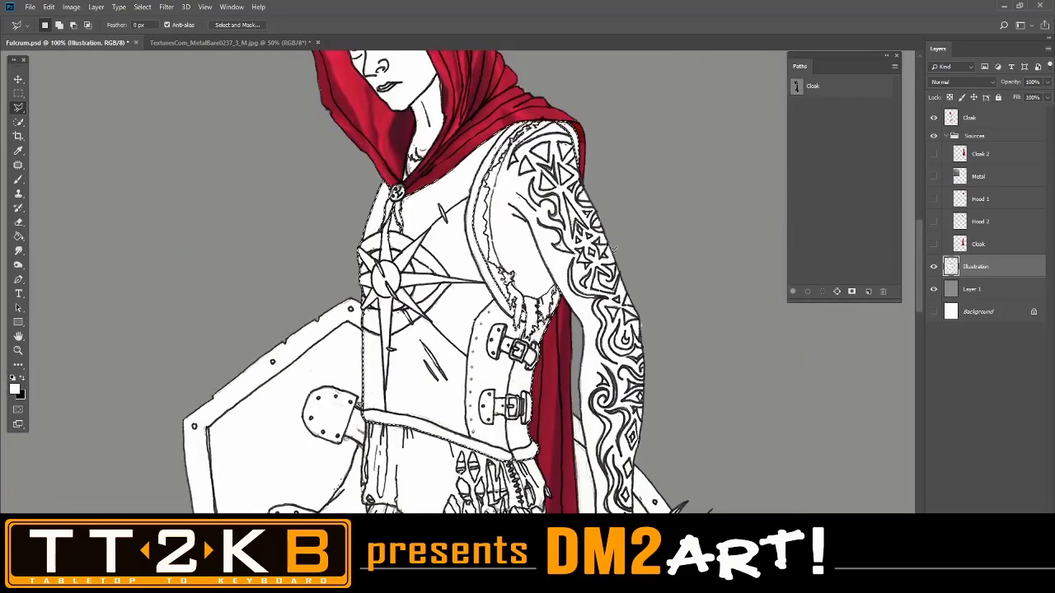
pyautogui.moveTo(560, 216); pyautogui.dragTo(570, 257)
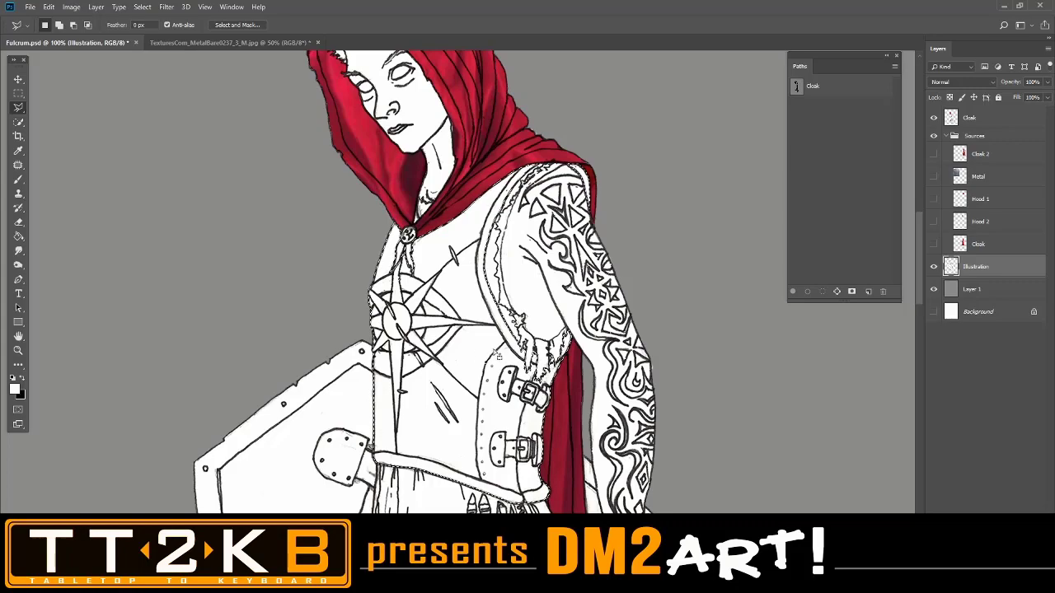
pyautogui.hotkey('ctrl', '+')
pyautogui.hotkey('ctrl', '+')
pyautogui.hotkey('ctrl', '+')
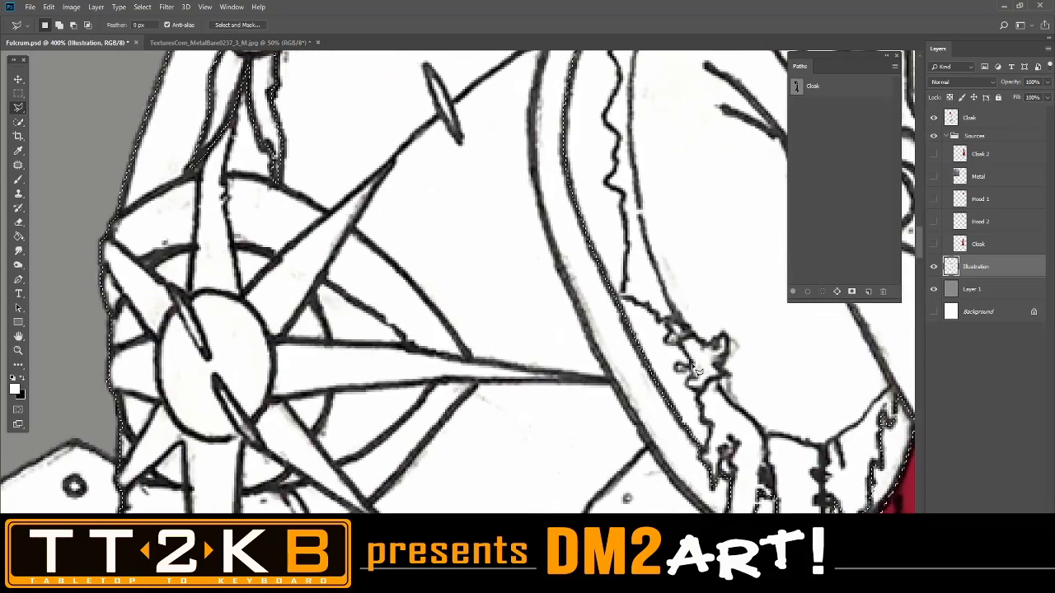
pyautogui.moveTo(696, 372); pyautogui.dragTo(528, 236)
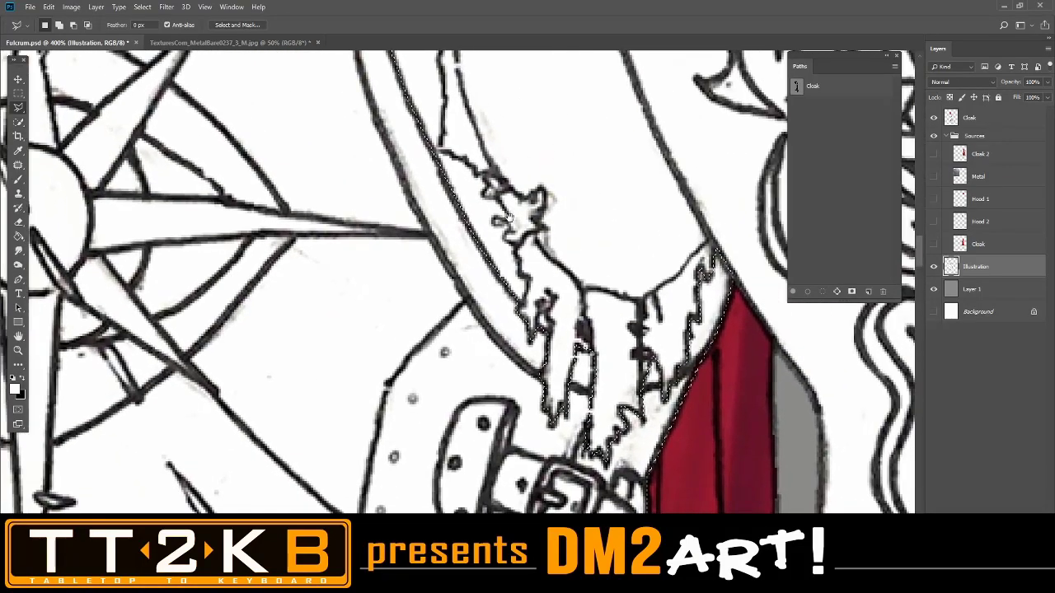
pyautogui.hotkey('ctrl', '+')
pyautogui.moveTo(688, 318); pyautogui.dragTo(507, 262)
# Switch to the freehand Lasso tool at the torn cloth under the arm.
pyautogui.click(18, 108)
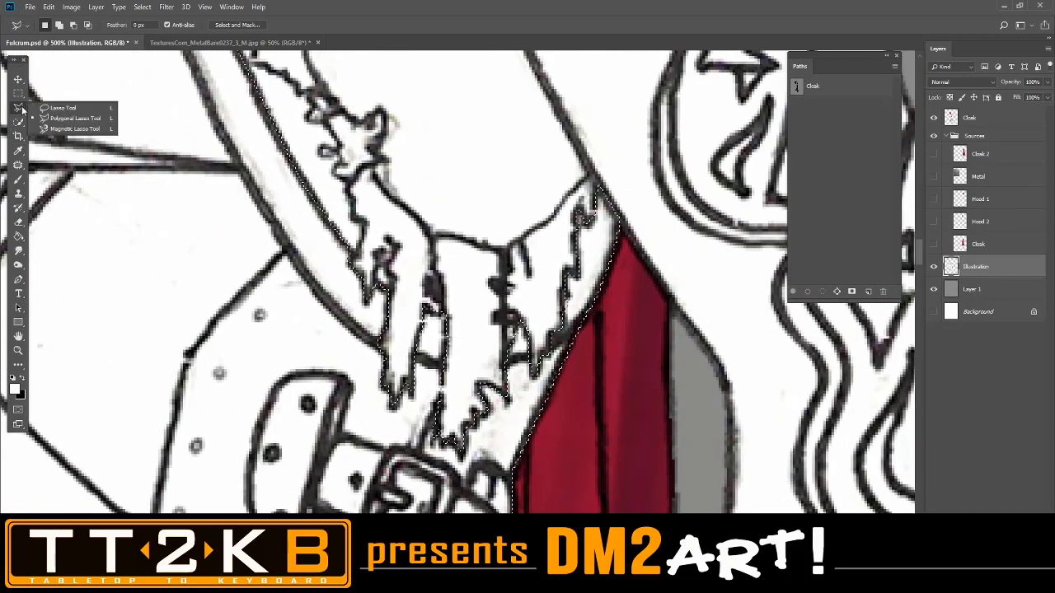
pyautogui.click(58, 108)
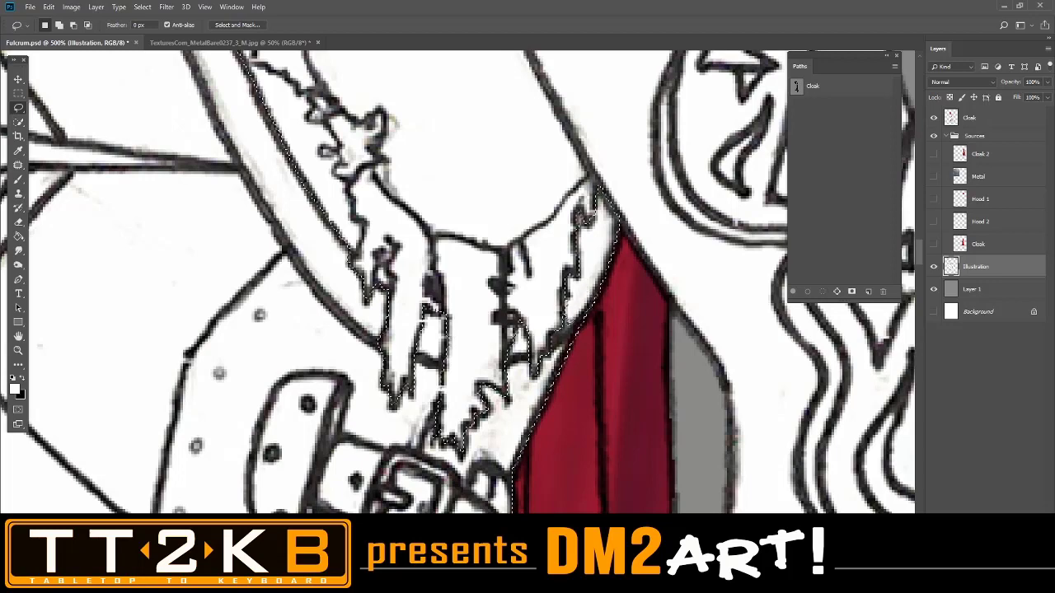
pyautogui.press('shift')
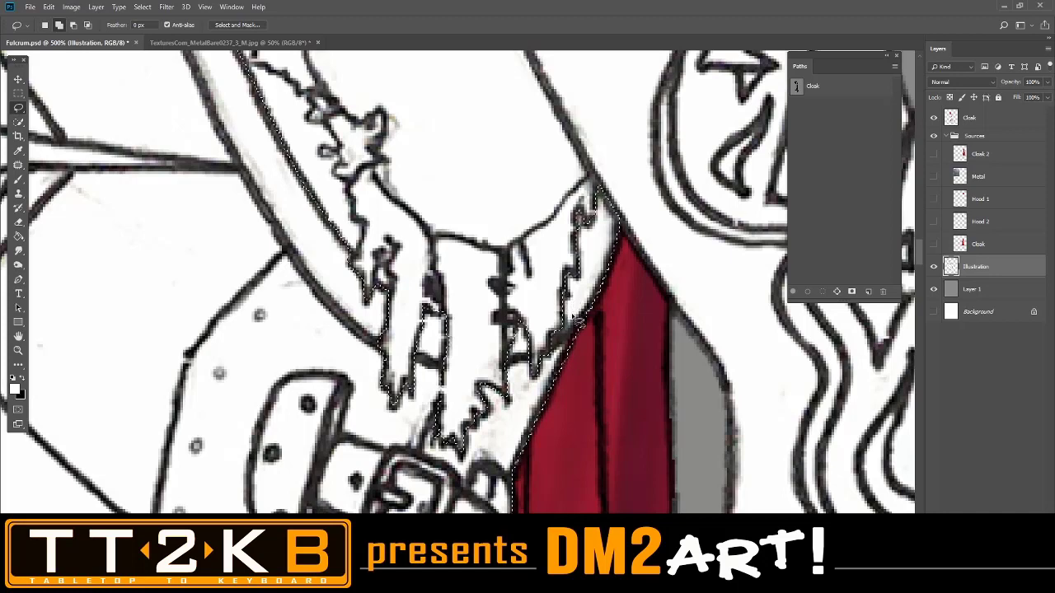
pyautogui.press('shift')
pyautogui.press('alt')
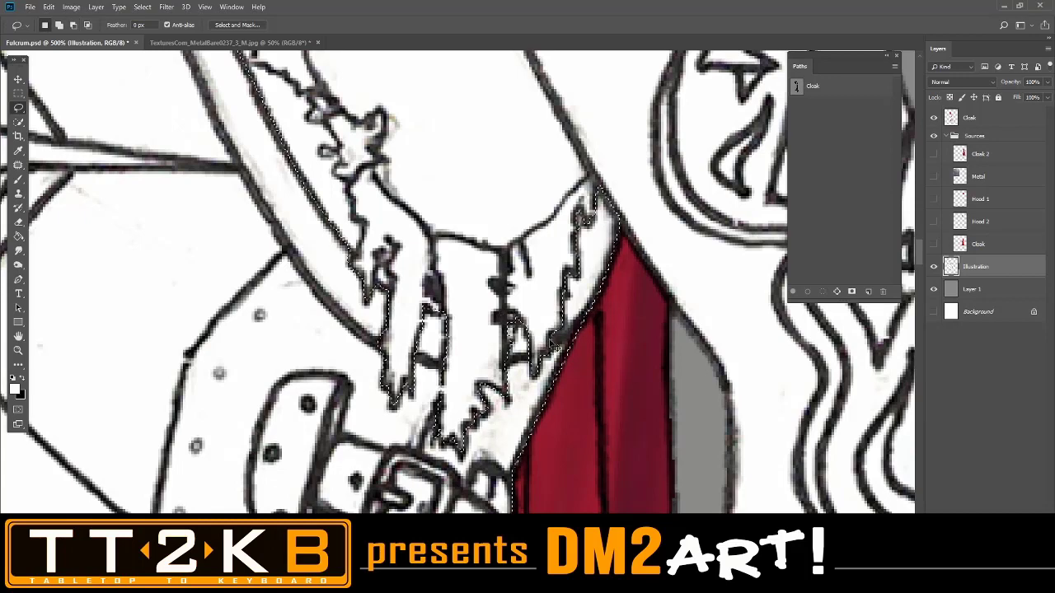
# Convert the armor selection to a work path and save it under the name Breastplate.
pyautogui.scroll(-4, 550, 344)
pyautogui.scroll(-1, 551, 344)
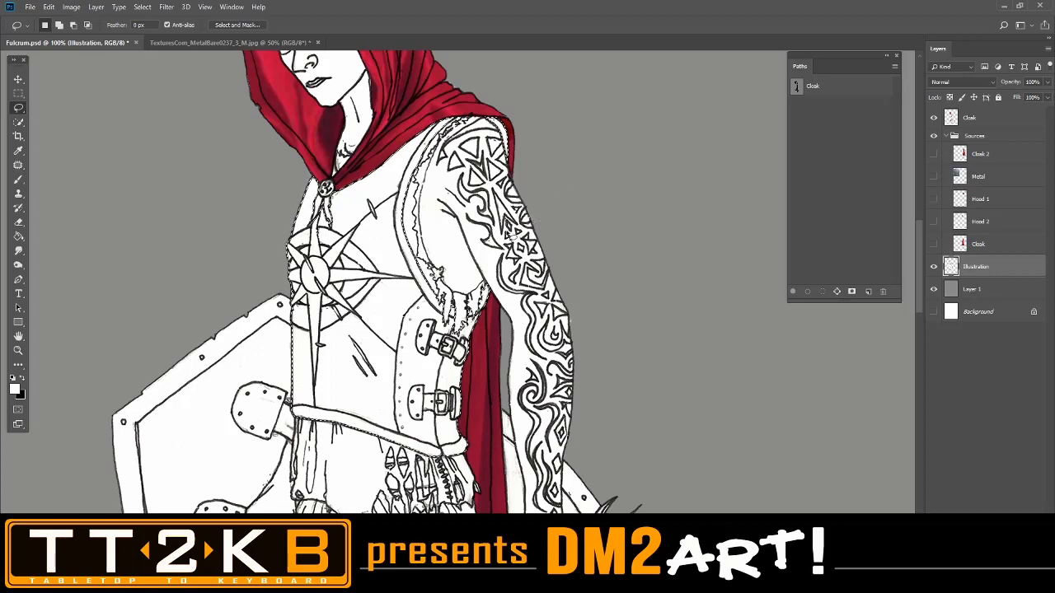
pyautogui.rightClick(380, 268)
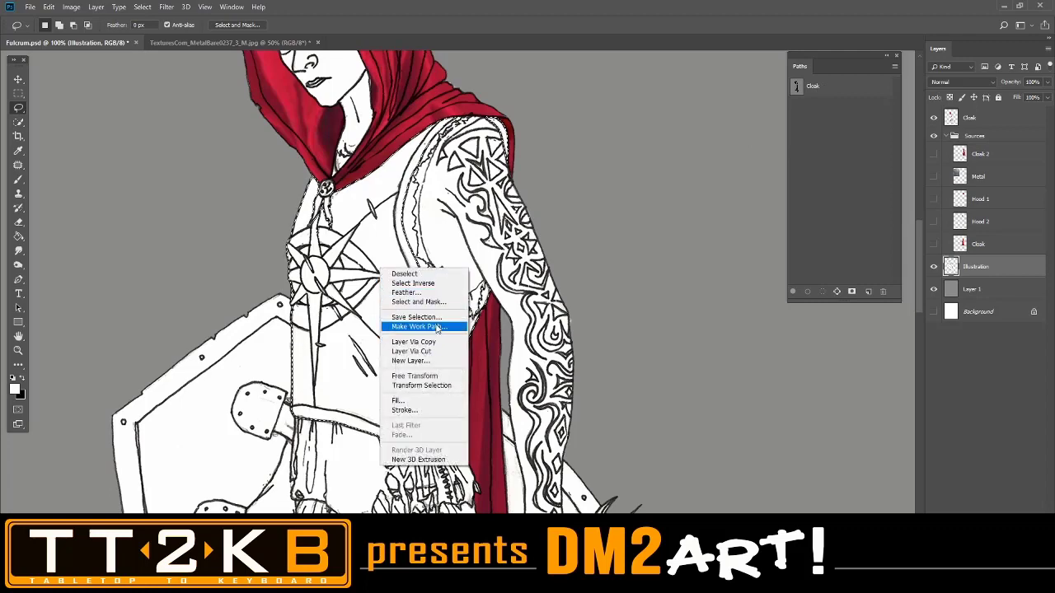
pyautogui.click(419, 326)
pyautogui.click(574, 180)
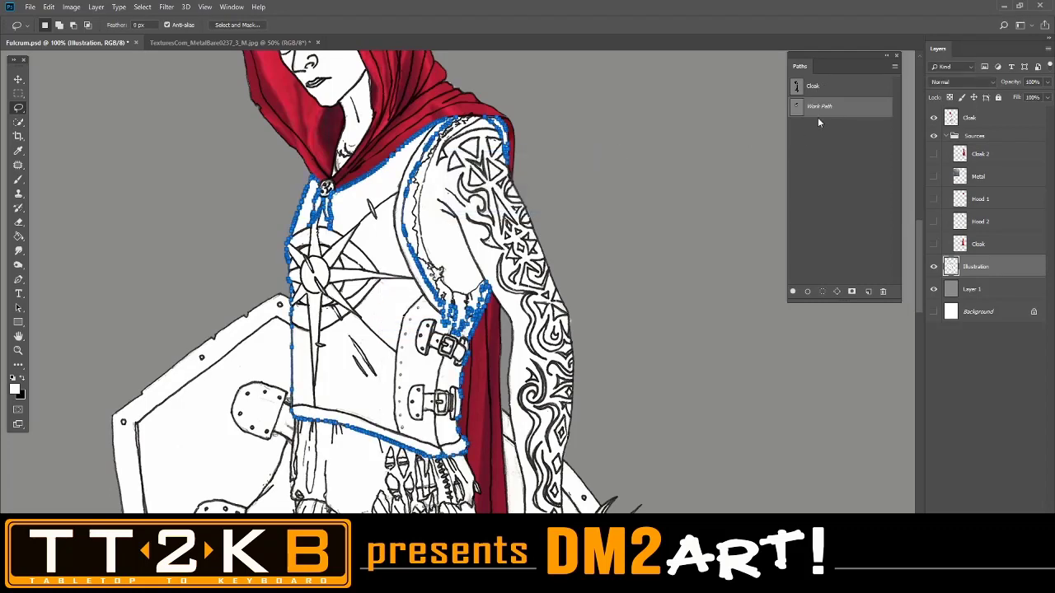
pyautogui.doubleClick(822, 109)
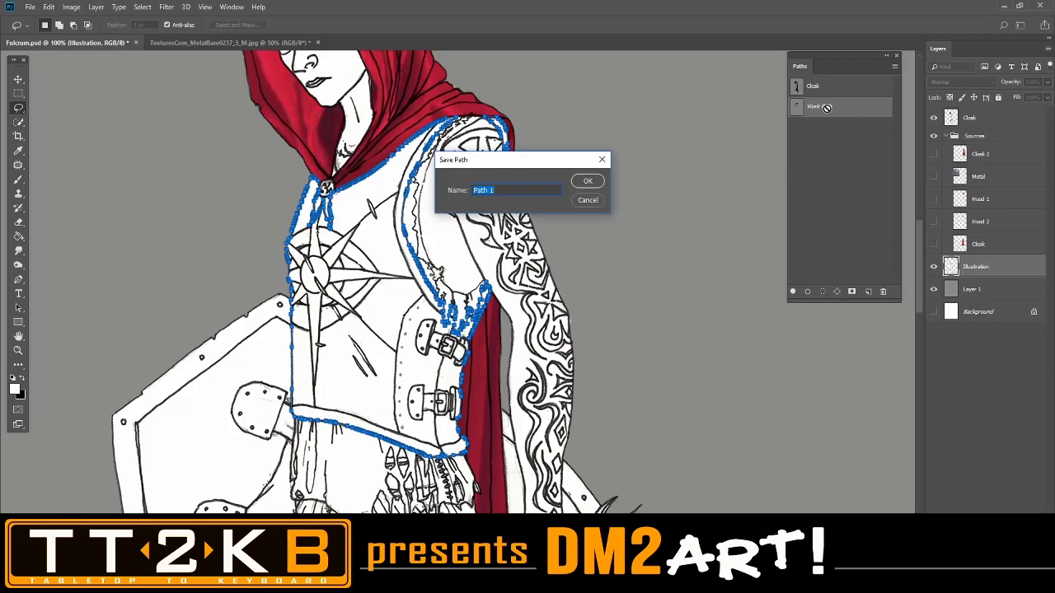
pyautogui.write('Breastplate')
pyautogui.press('Return')
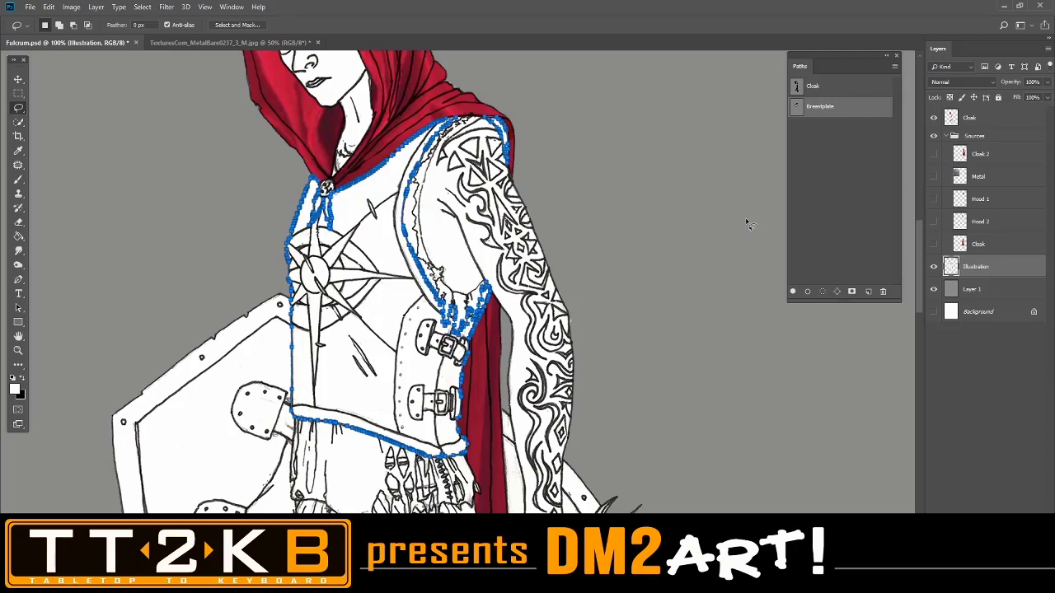
# Load the Breastplate path as a selection.
pyautogui.scroll(6, 497, 296)
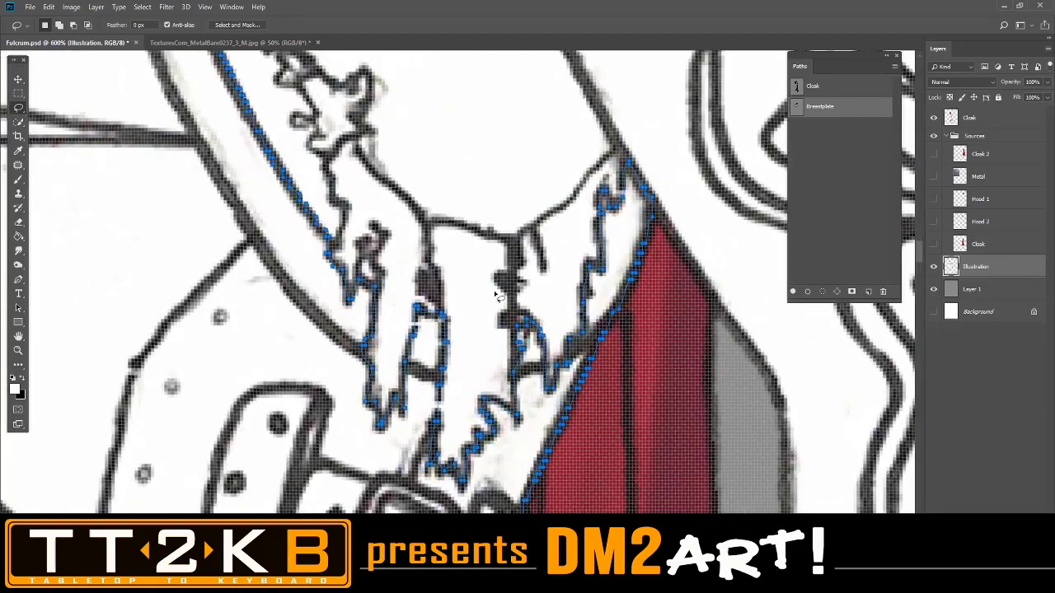
pyautogui.moveTo(267, 132); pyautogui.dragTo(618, 345)
pyautogui.moveTo(659, 400); pyautogui.dragTo(640, 307)
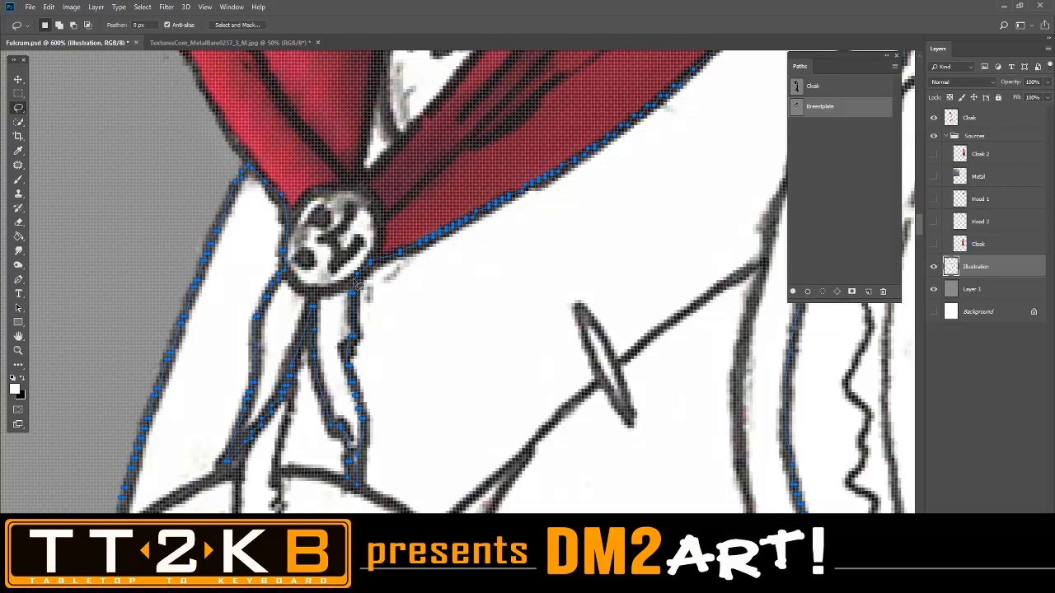
pyautogui.rightClick(820, 113)
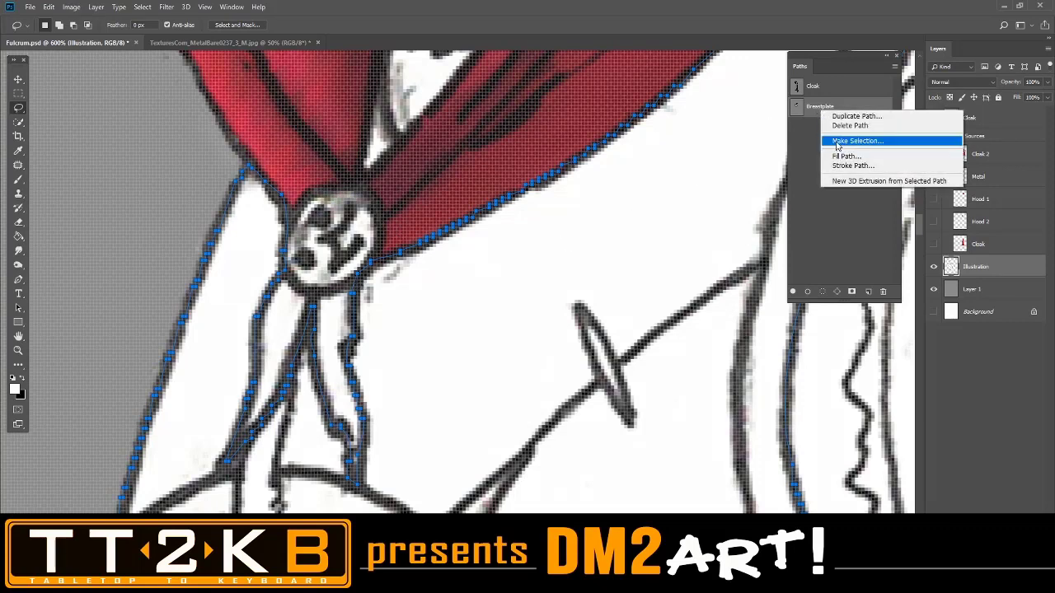
pyautogui.click(836, 142)
pyautogui.click(583, 156)
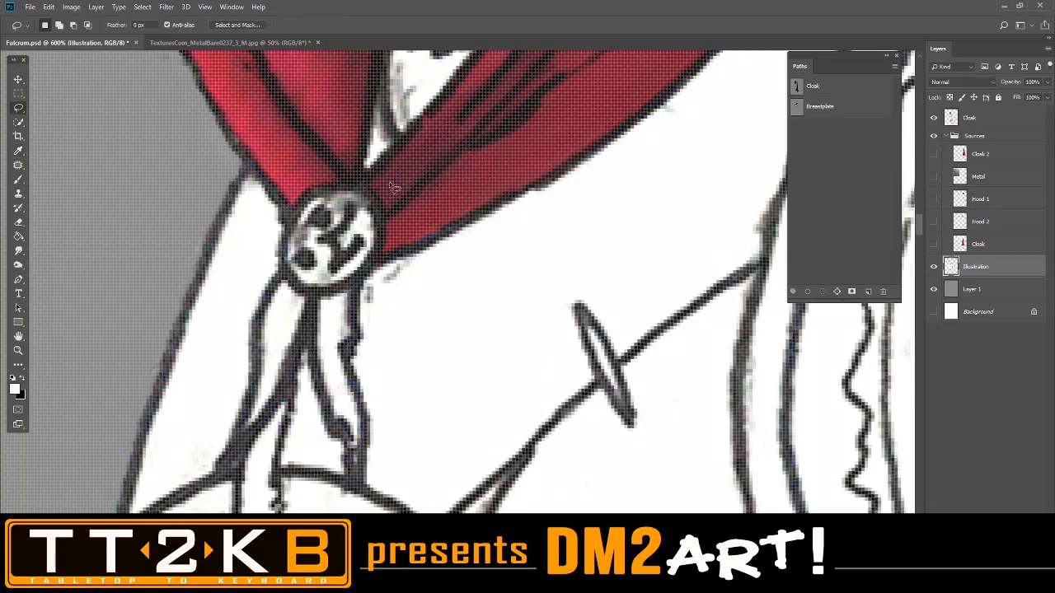
# Add the cloak's round clasp to the selection by tracing its rim with the Polygonal Lasso.
pyautogui.click(18, 110)
pyautogui.rightClick(18, 110)
pyautogui.click(72, 119)
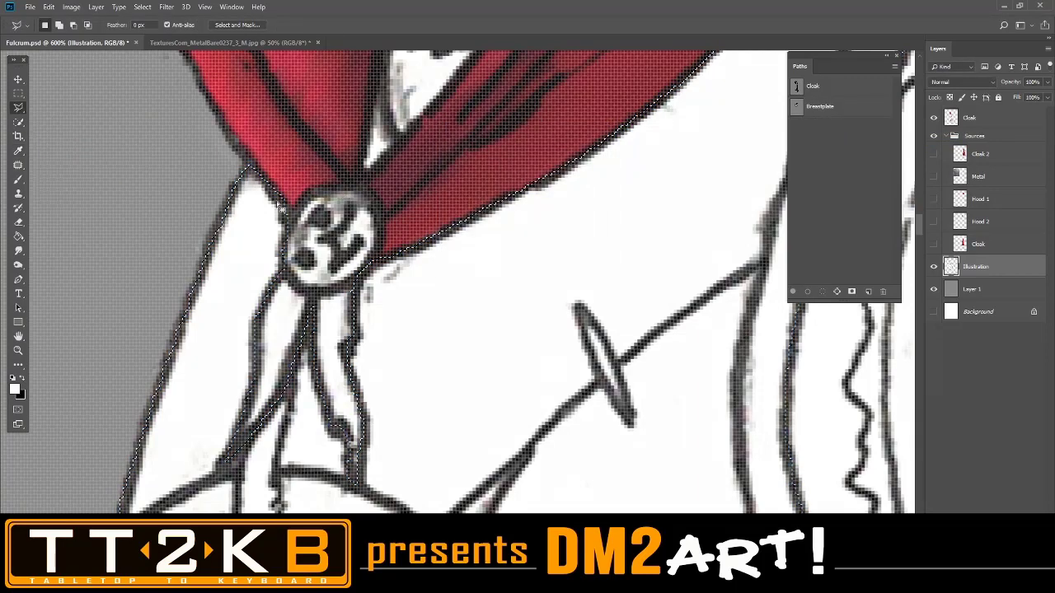
pyautogui.click(288, 228)
pyautogui.click(333, 187)
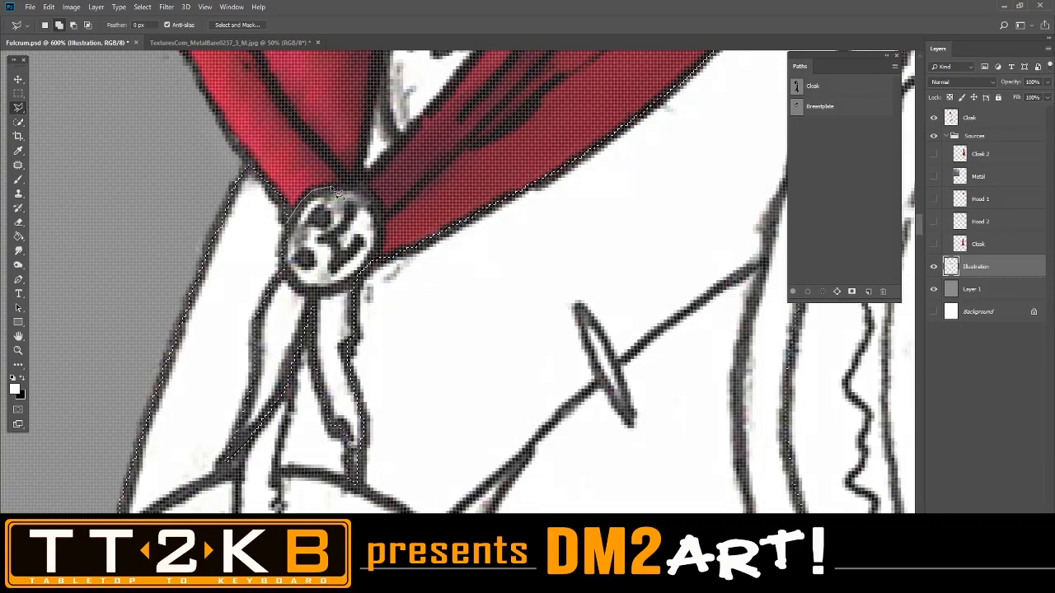
pyautogui.click(350, 184)
pyautogui.click(363, 188)
pyautogui.click(375, 200)
pyautogui.click(381, 217)
pyautogui.click(381, 238)
pyautogui.click(378, 254)
pyautogui.click(369, 269)
pyautogui.click(346, 286)
pyautogui.click(318, 292)
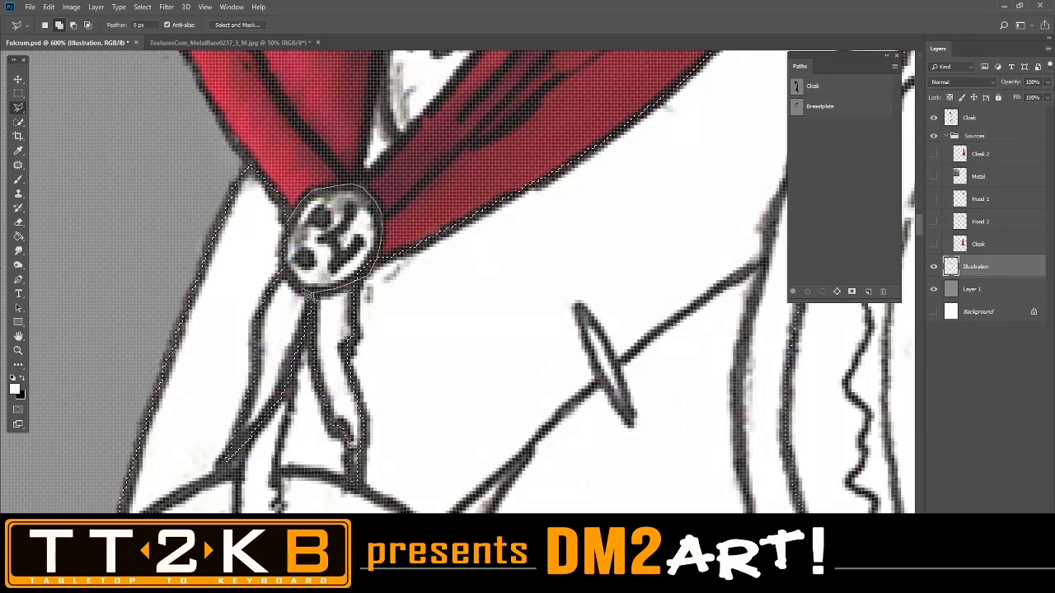
pyautogui.click(292, 283)
pyautogui.click(279, 265)
pyautogui.click(274, 243)
pyautogui.click(287, 224)
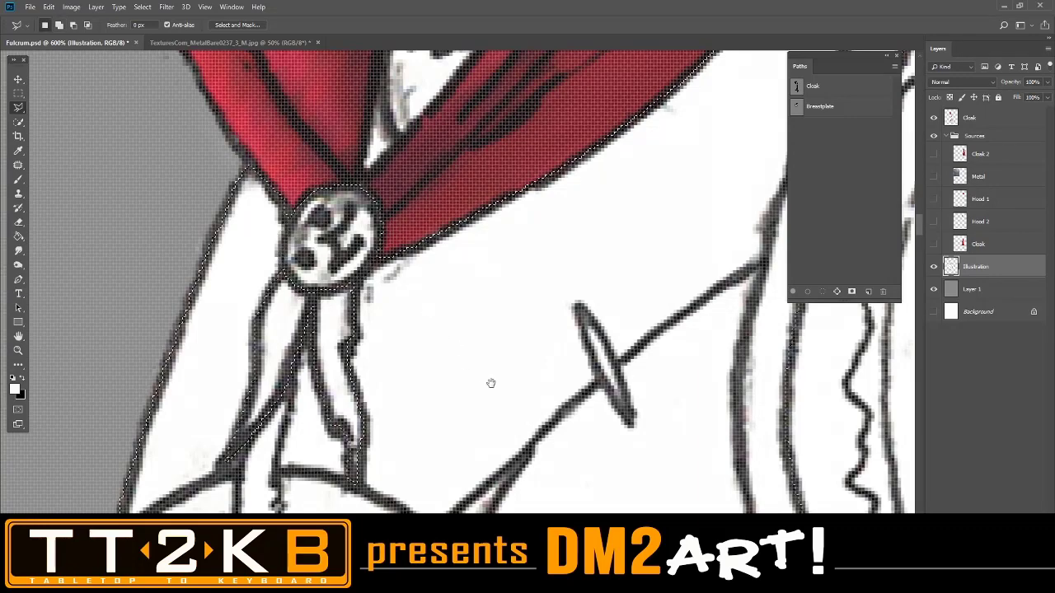
# Subtract the strap section between the upper side buckle and its riveted plate from the armor selection with the Polygonal Lasso.
pyautogui.moveTo(490, 409); pyautogui.dragTo(407, 139)
pyautogui.moveTo(643, 379); pyautogui.dragTo(391, 141)
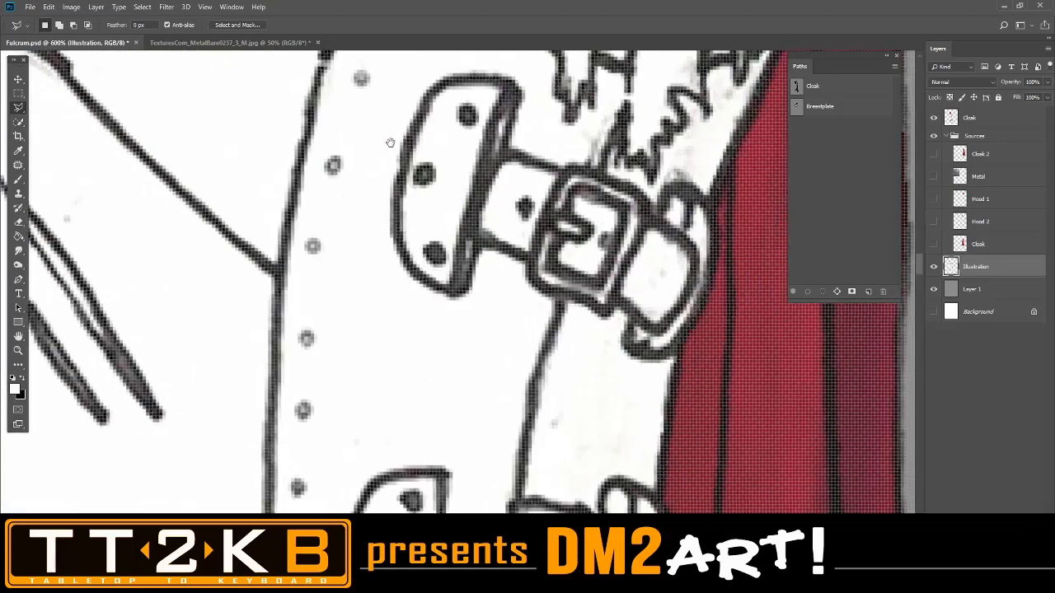
pyautogui.moveTo(511, 163); pyautogui.dragTo(454, 160)
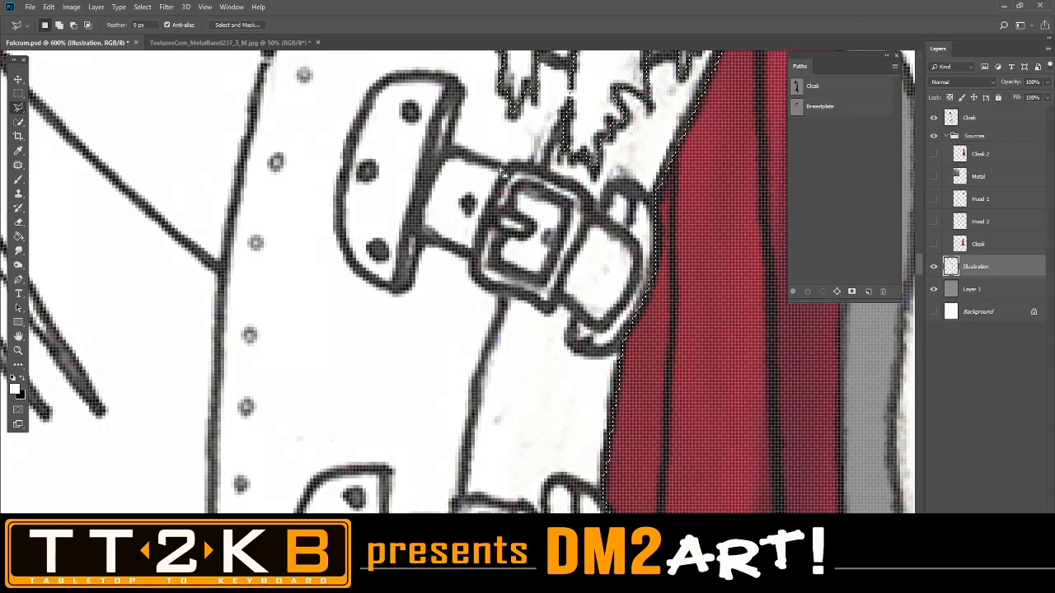
pyautogui.click(498, 169)
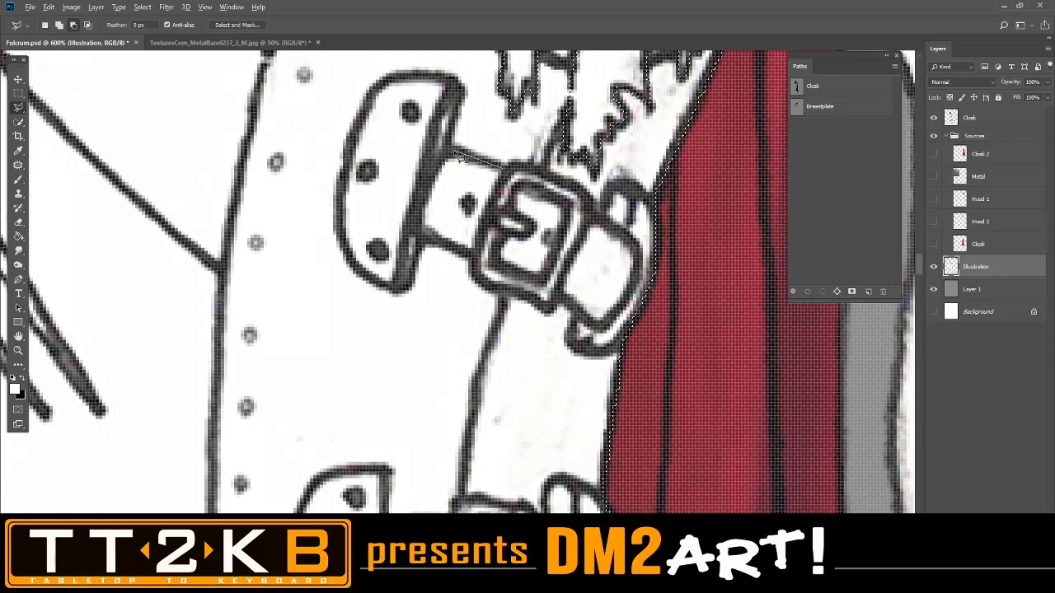
pyautogui.click(440, 149)
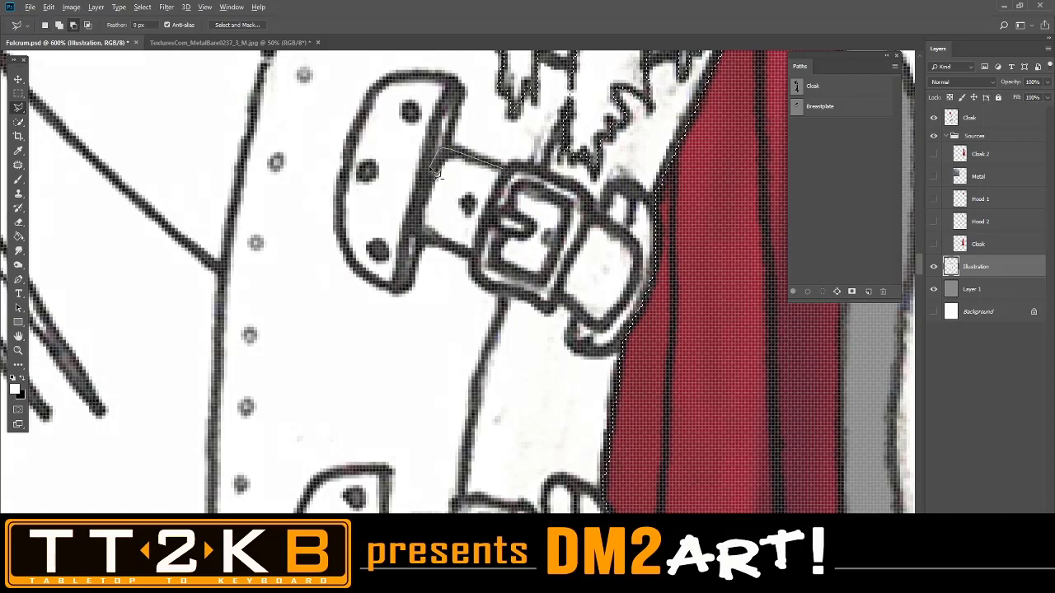
pyautogui.click(413, 228)
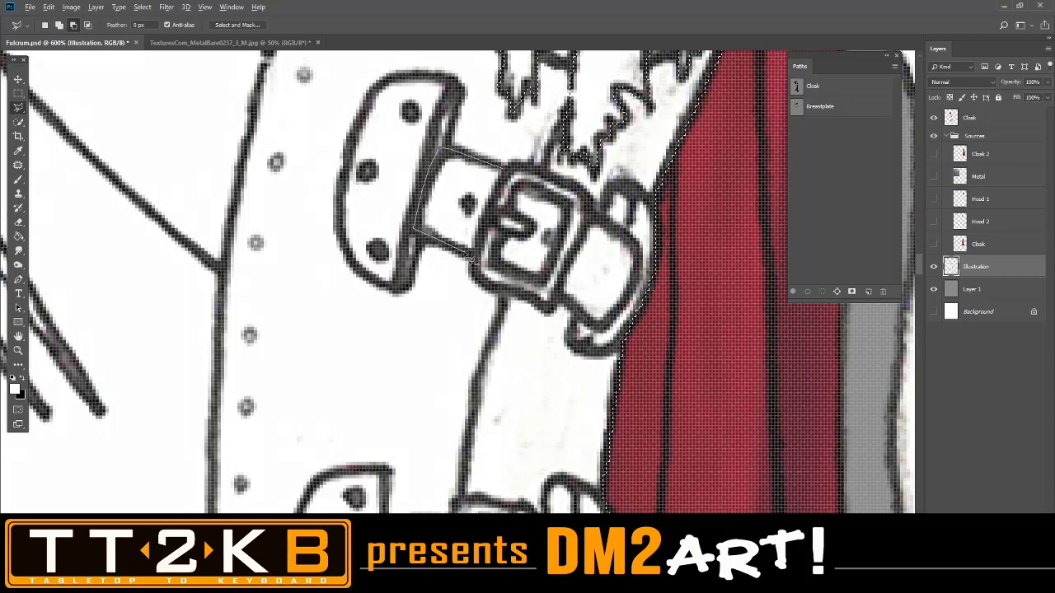
pyautogui.click(476, 254)
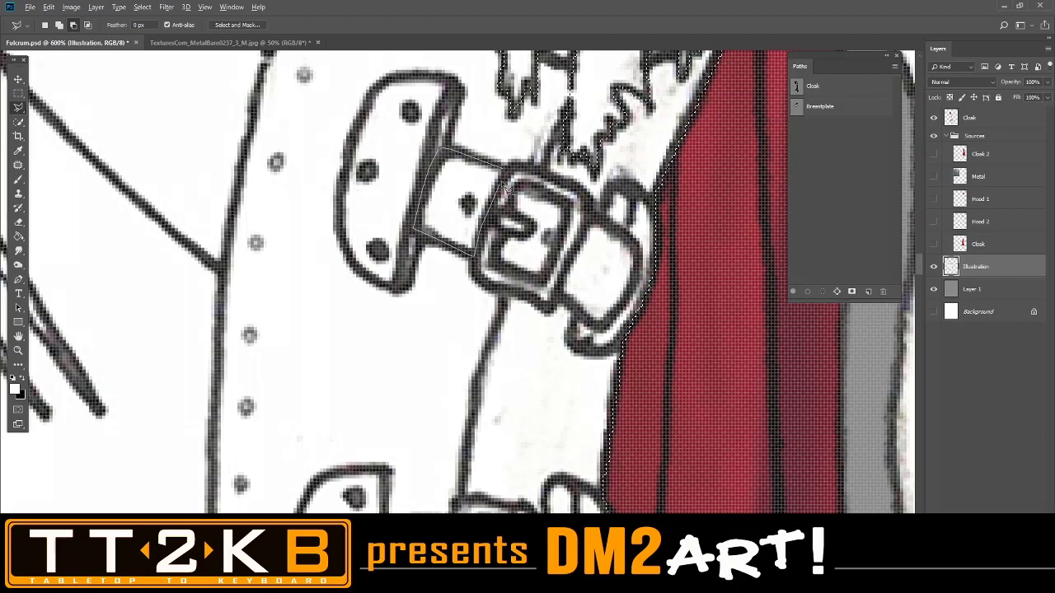
pyautogui.click(510, 175)
# Subtract the opening inside the upper buckle's frame from the selection, tracing around the prong.
pyautogui.scroll(-2, 494, 173)
pyautogui.hscroll(3, 494, 173)
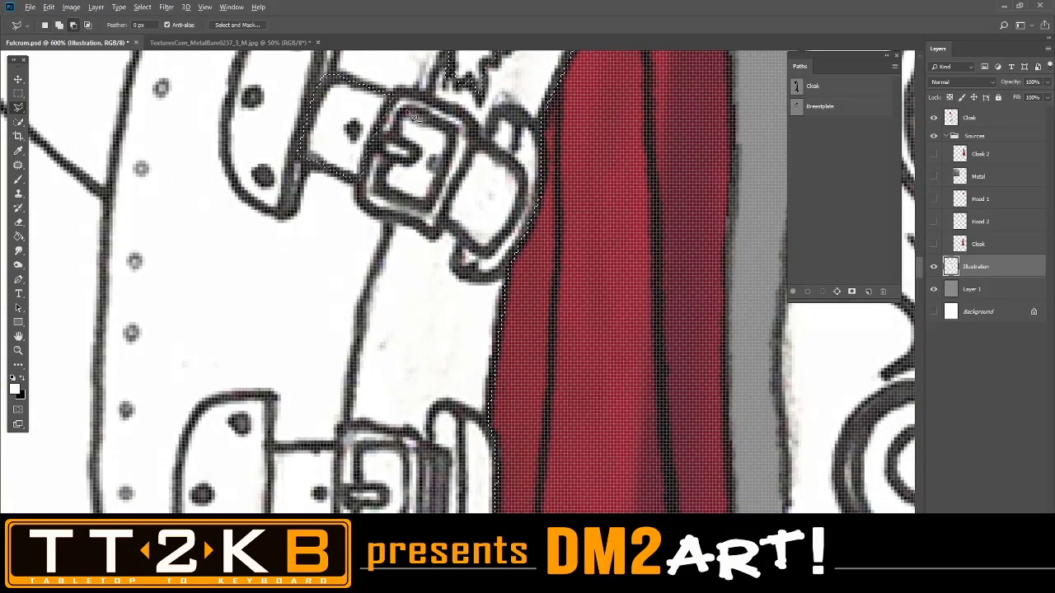
pyautogui.keyDown('alt'); pyautogui.click(407, 108); pyautogui.keyUp('alt')
pyautogui.click(452, 129)
pyautogui.click(428, 205)
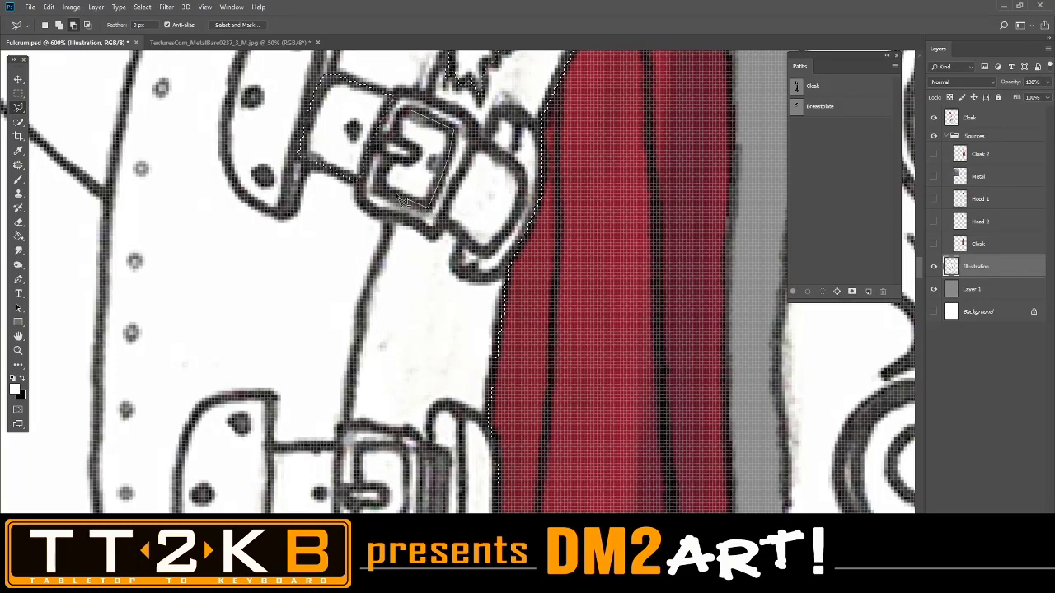
pyautogui.click(382, 186)
pyautogui.click(392, 157)
pyautogui.click(410, 161)
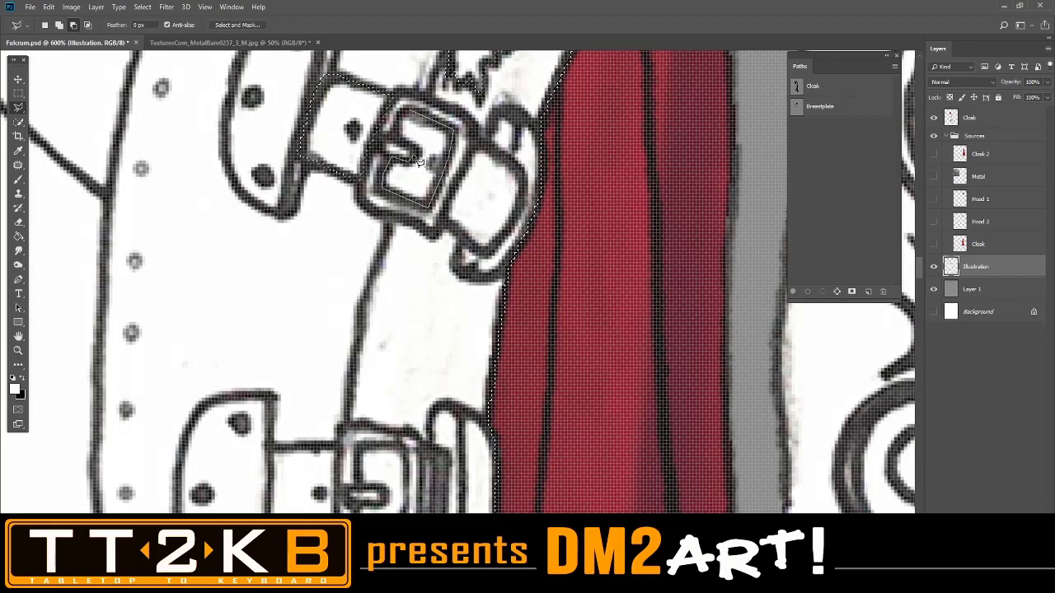
pyautogui.click(396, 136)
pyautogui.click(409, 115)
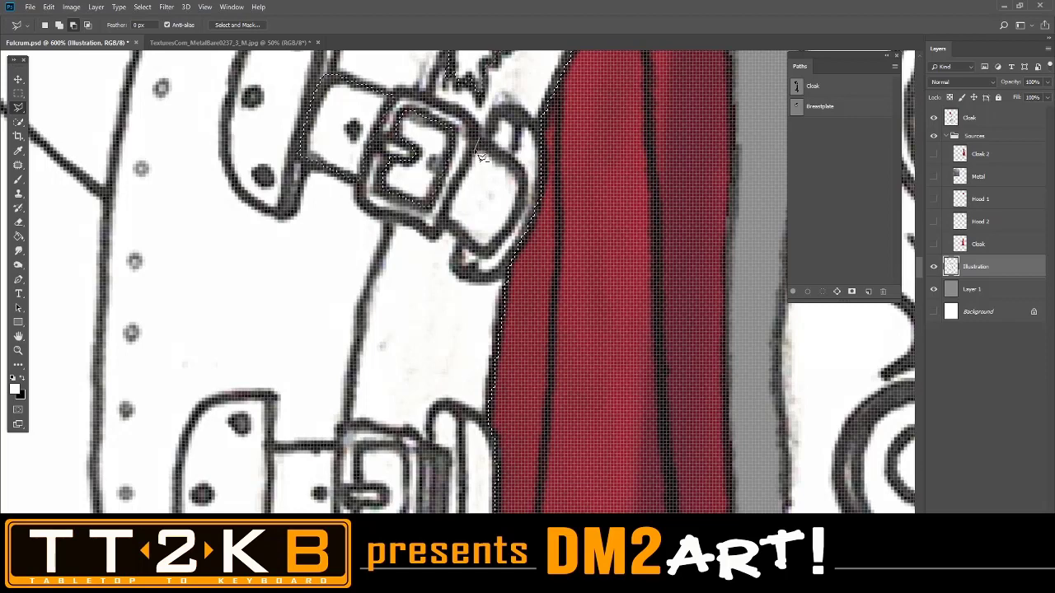
# Subtract the strap section between the upper buckle and the cloak from the selection, following its rounded outer edge.
pyautogui.click(480, 138)
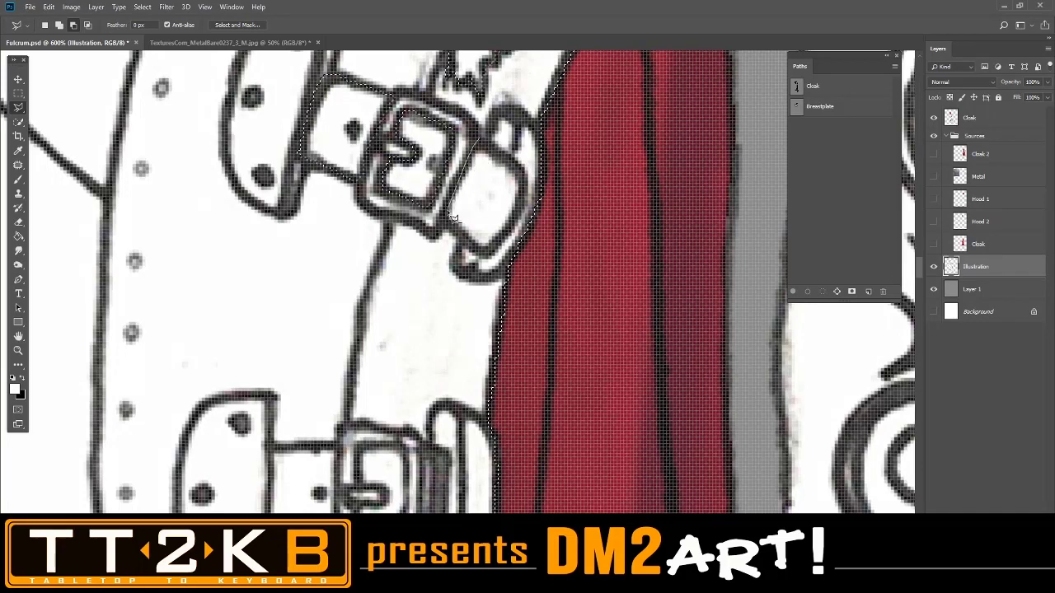
pyautogui.click(443, 220)
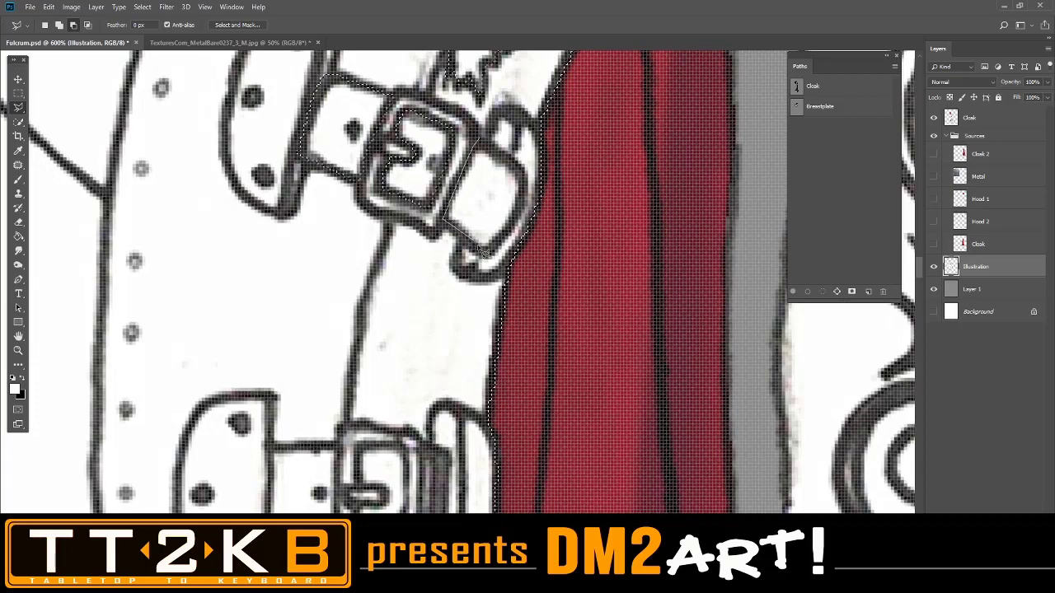
pyautogui.click(485, 248)
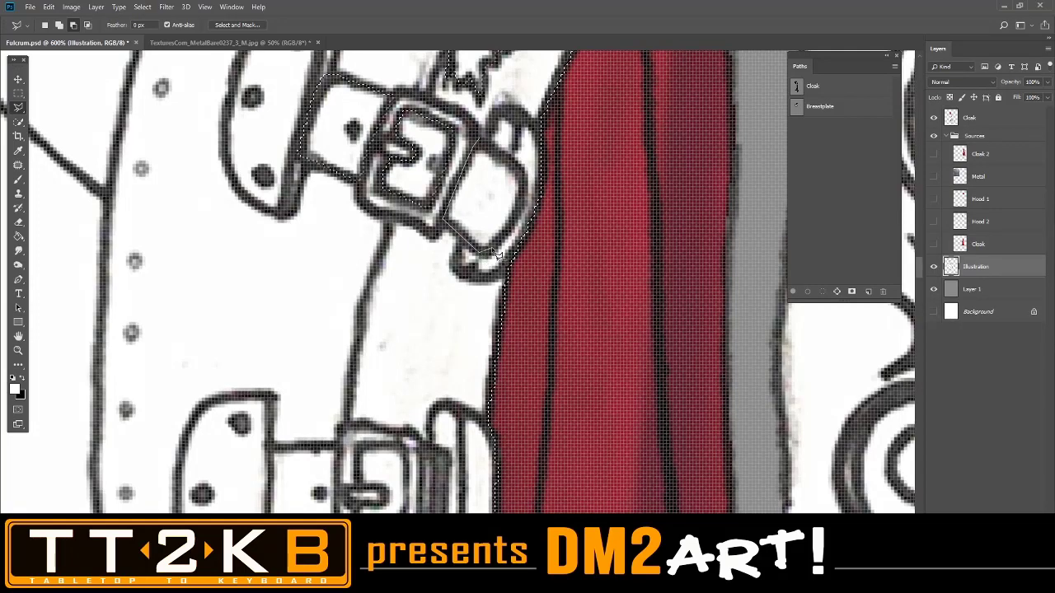
pyautogui.click(524, 206)
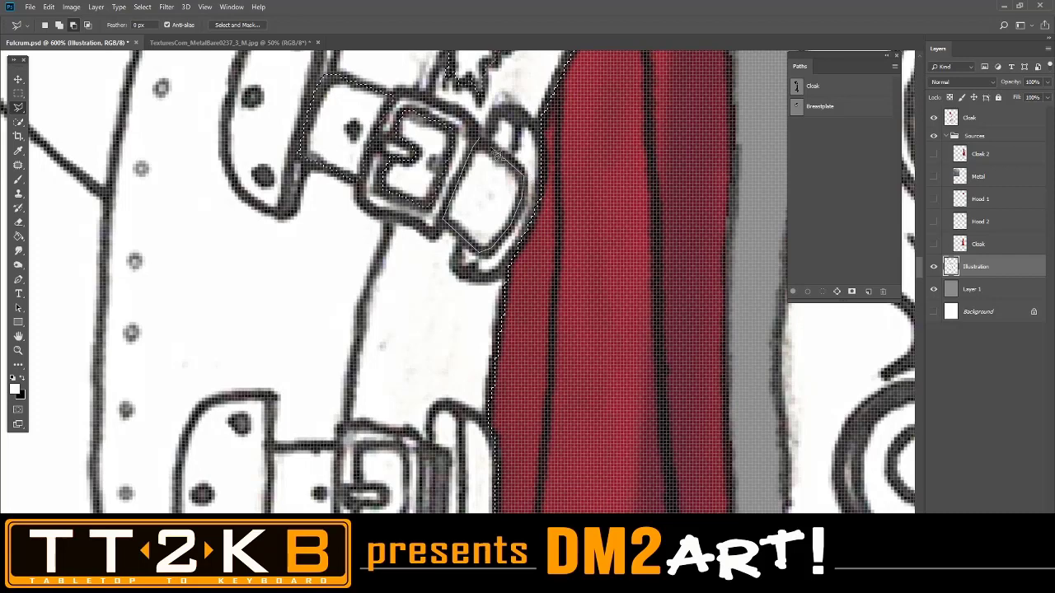
pyautogui.click(483, 145)
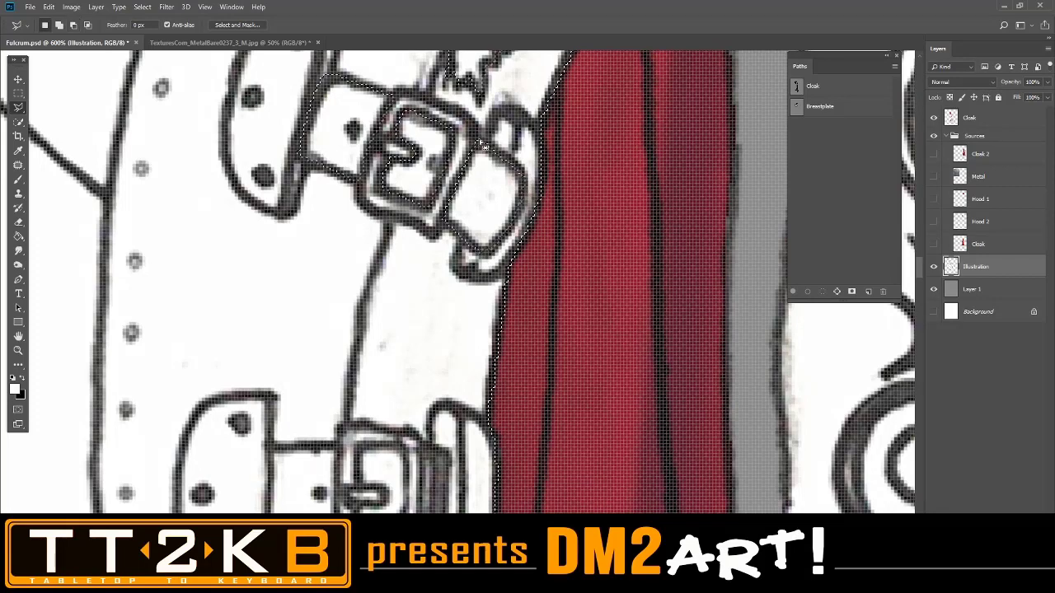
# Subtract the narrow dark strap section between the lower buckle and its end loop from the selection.
pyautogui.moveTo(522, 376); pyautogui.dragTo(579, 170)
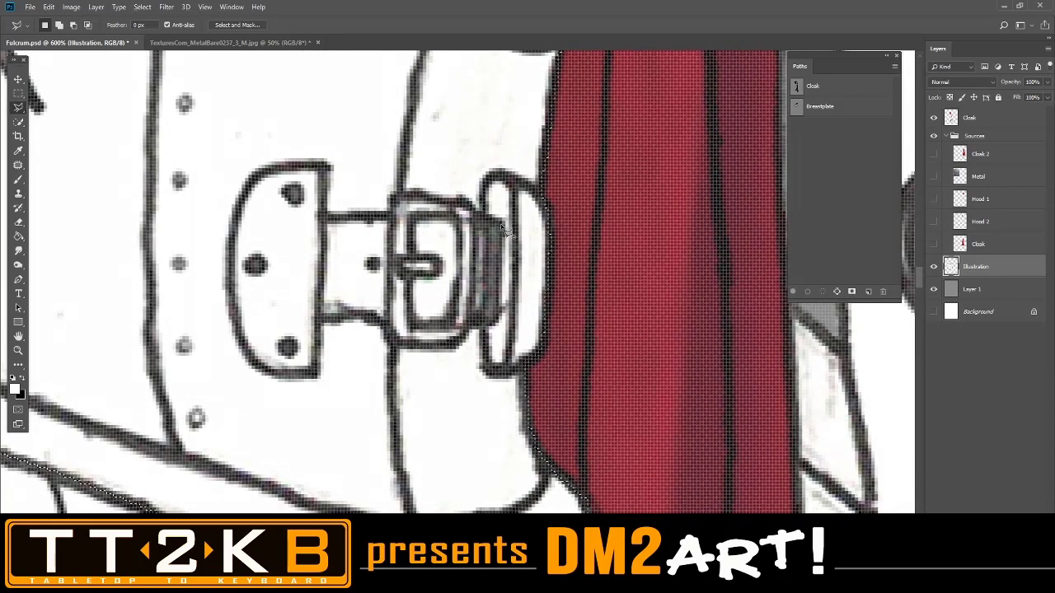
pyautogui.click(476, 216)
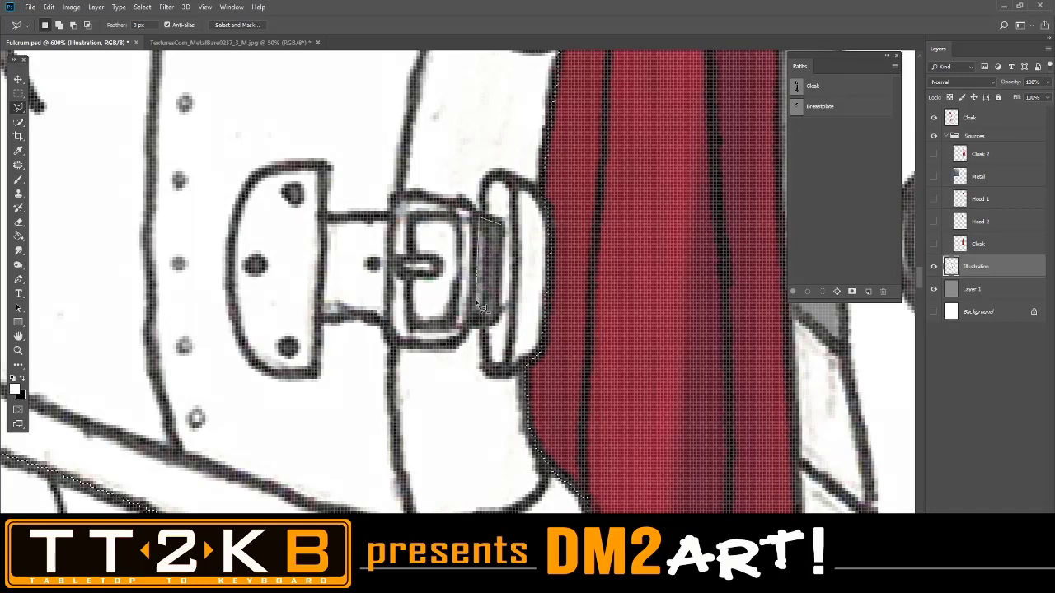
pyautogui.click(490, 323)
pyautogui.click(497, 315)
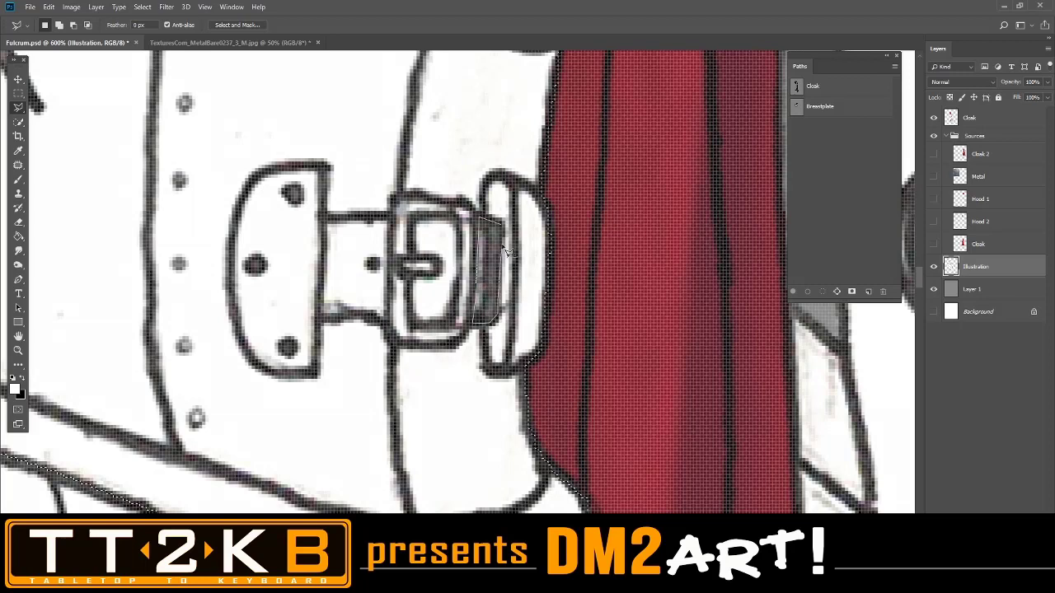
pyautogui.click(501, 226)
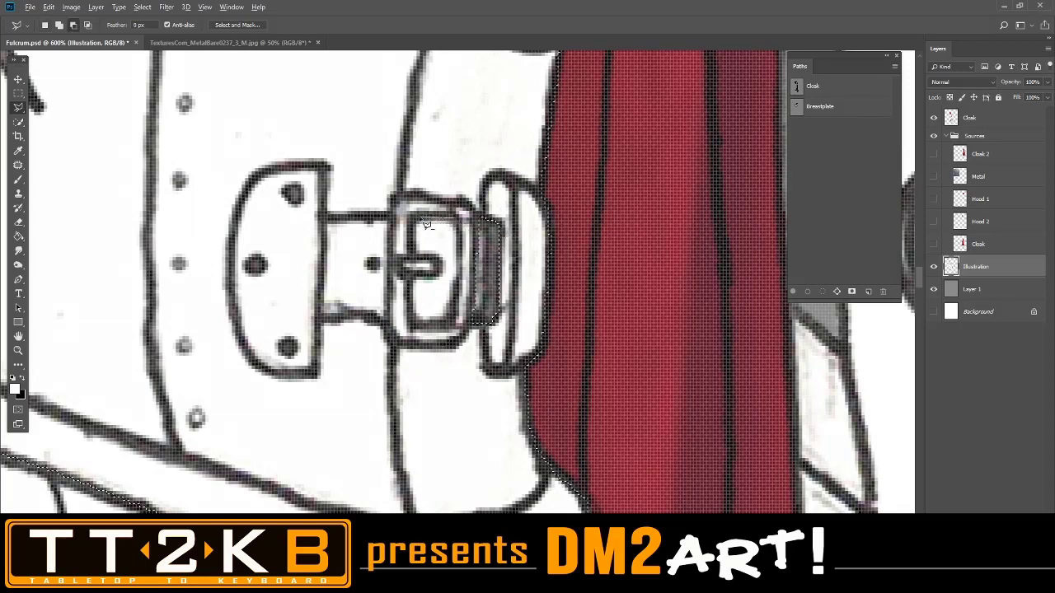
# Subtract the opening inside the lower buckle's frame from the selection, keeping the prong selected.
pyautogui.click(413, 223)
pyautogui.click(414, 253)
pyautogui.click(438, 259)
pyautogui.click(439, 268)
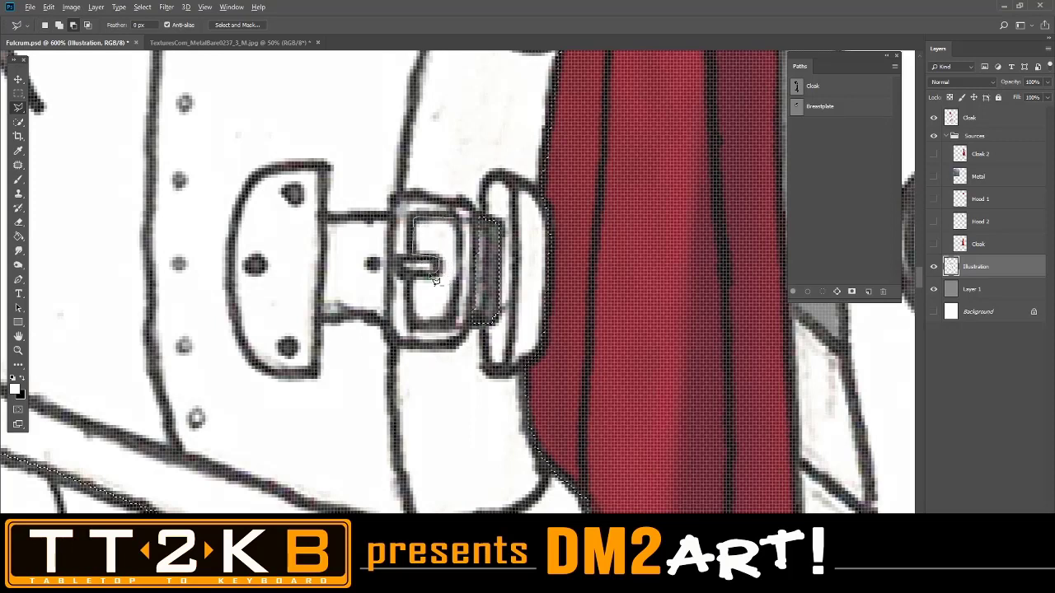
pyautogui.click(412, 274)
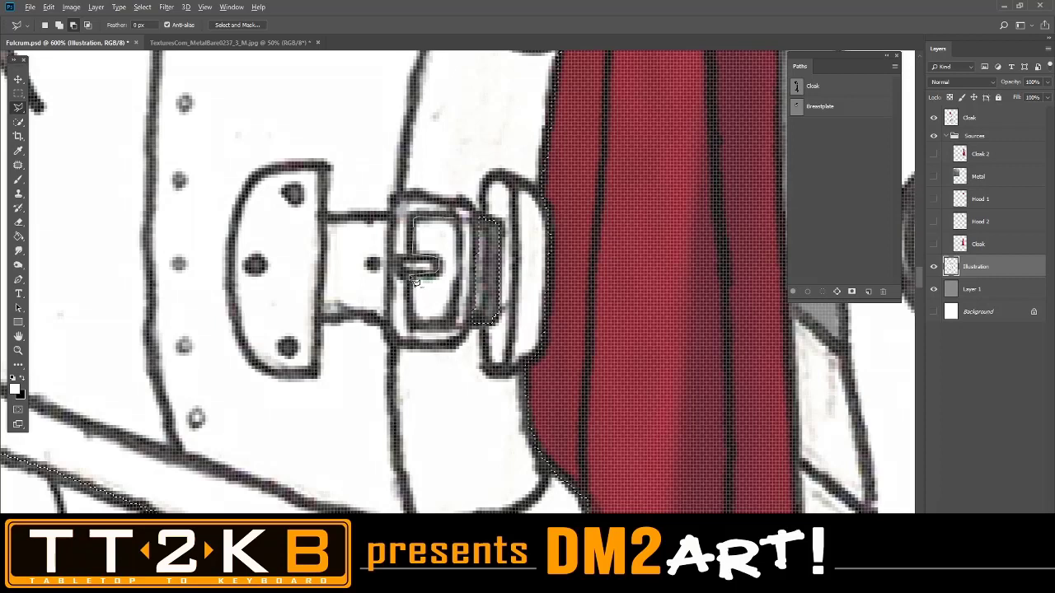
pyautogui.click(412, 322)
pyautogui.click(456, 319)
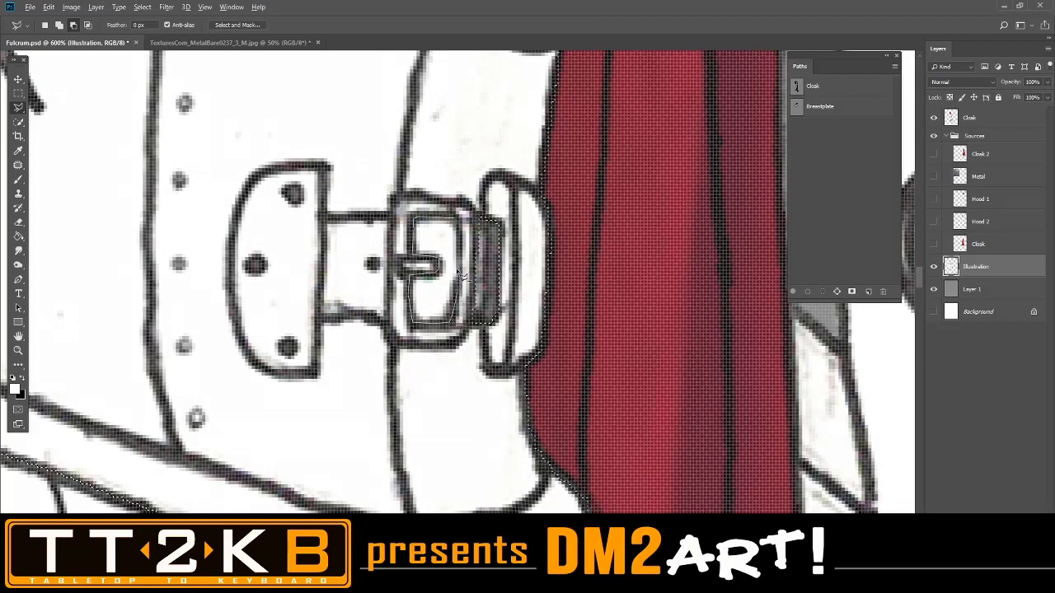
pyautogui.click(459, 224)
pyautogui.click(455, 217)
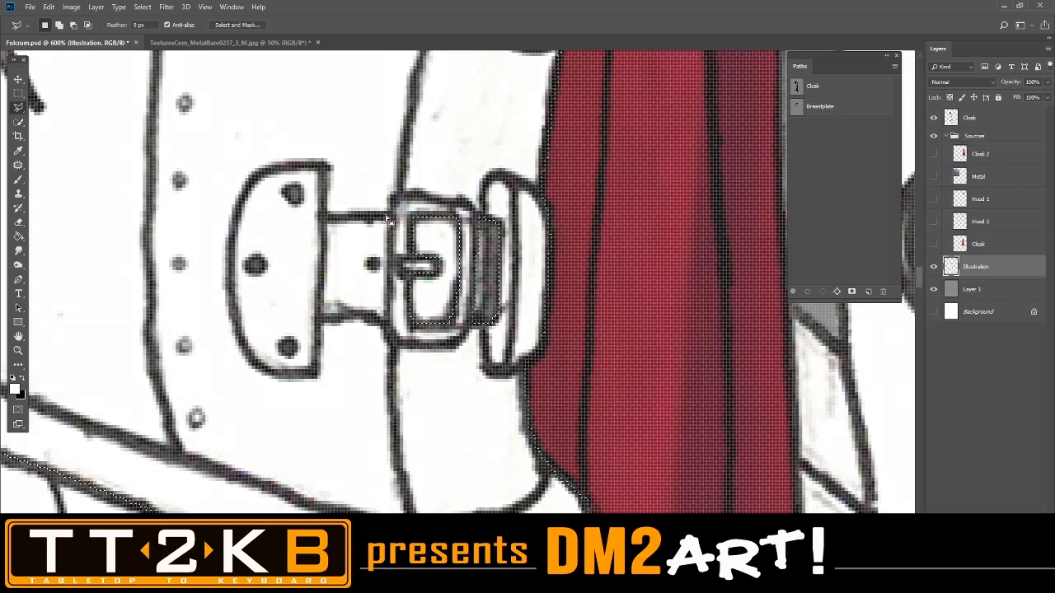
# Subtract the strap section between the lower buckle and its riveted plate from the selection.
pyautogui.click(324, 221)
pyautogui.click(320, 317)
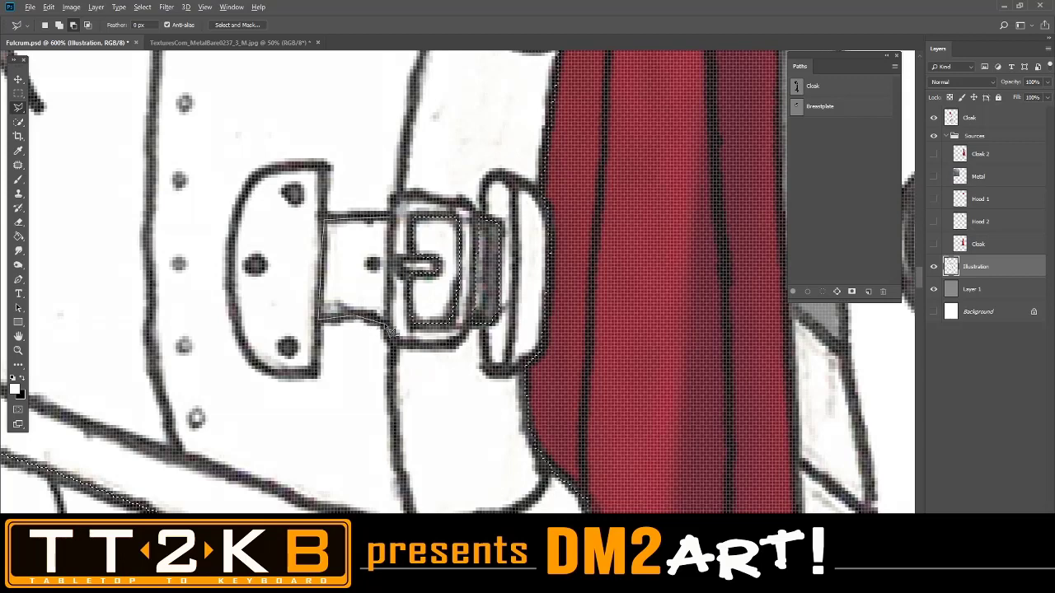
pyautogui.click(388, 316)
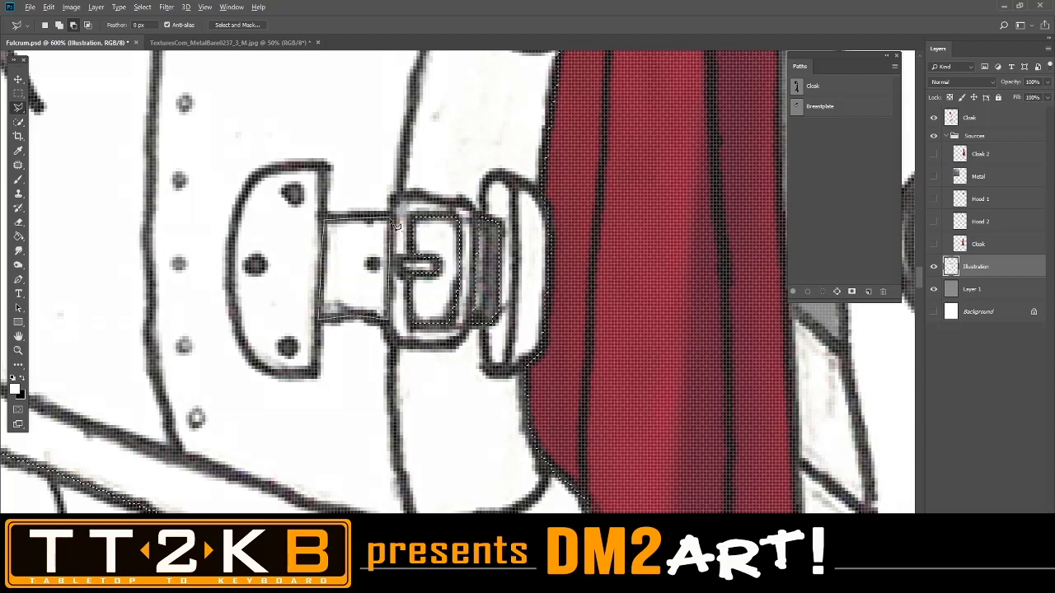
pyautogui.click(390, 217)
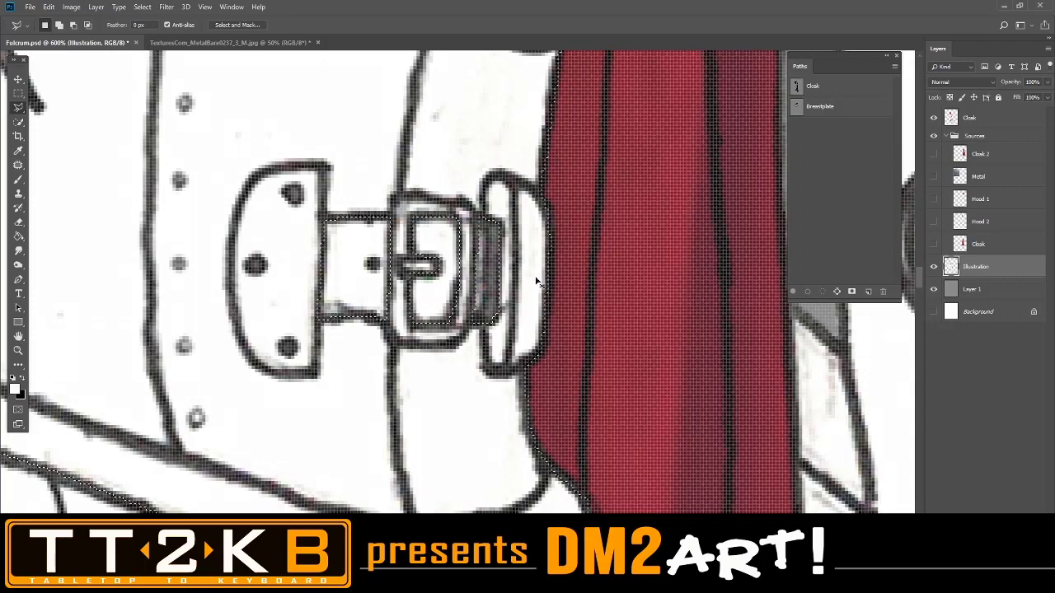
# Examine the refined armor selection across the whole torso, including the clasp, torn cloth and side buckles.
pyautogui.hotkey('ctrl', '-')
pyautogui.hotkey('ctrl', '-')
pyautogui.hotkey('ctrl', '-')
pyautogui.hotkey('ctrl', '-')
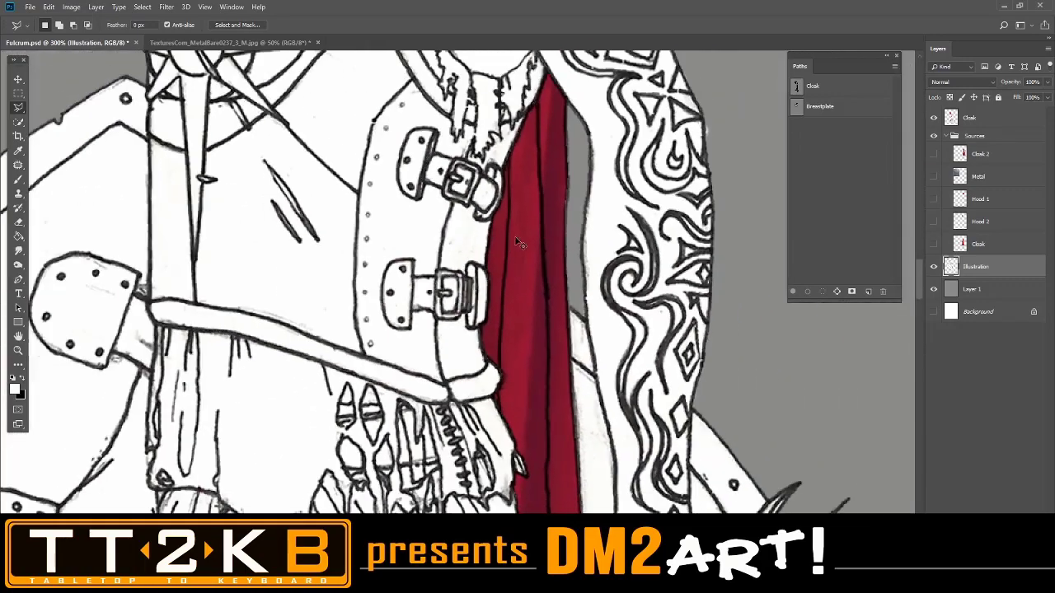
pyautogui.moveTo(531, 193); pyautogui.dragTo(596, 338)
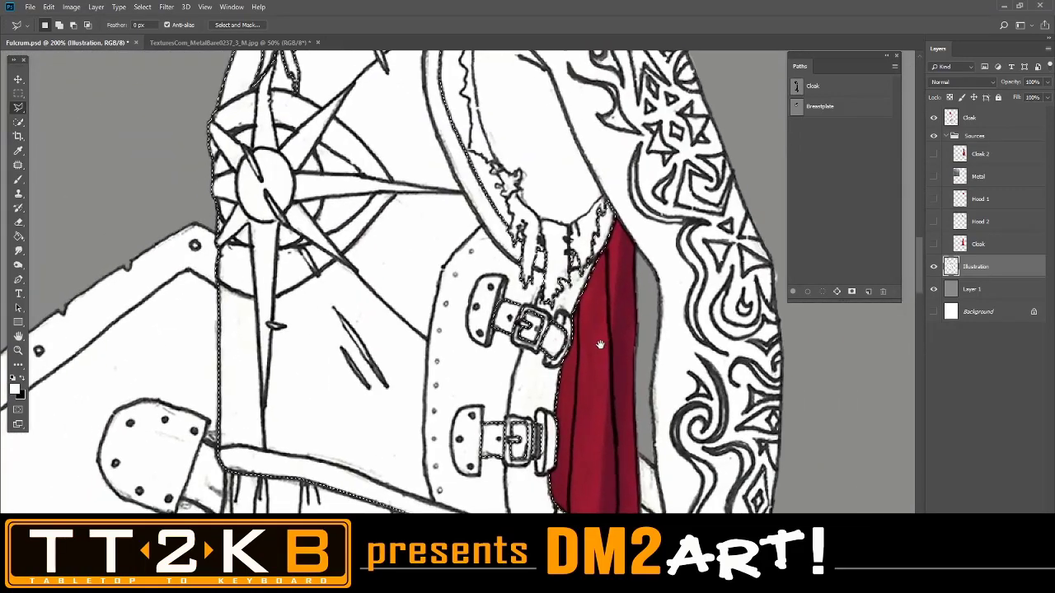
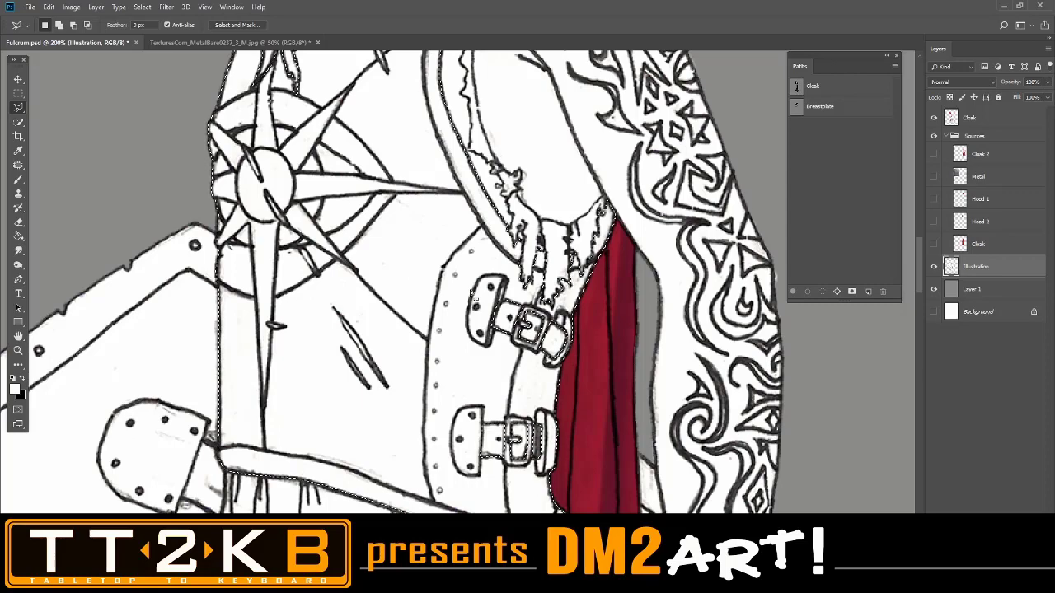
pyautogui.hotkey('ctrl', 'd')
pyautogui.hotkey('ctrl', '-')
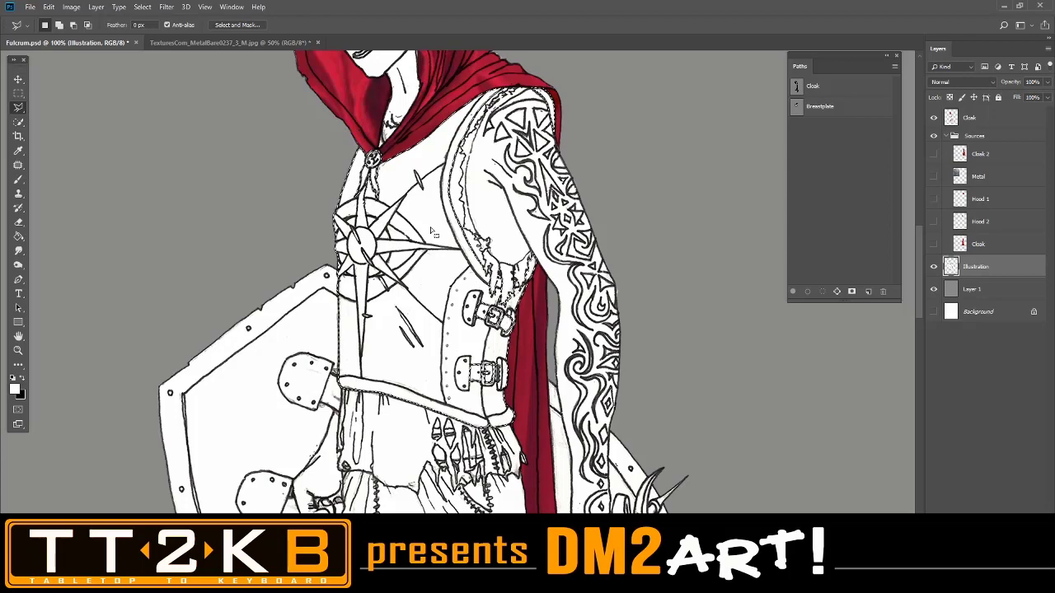
pyautogui.hotkey('ctrl', '+')
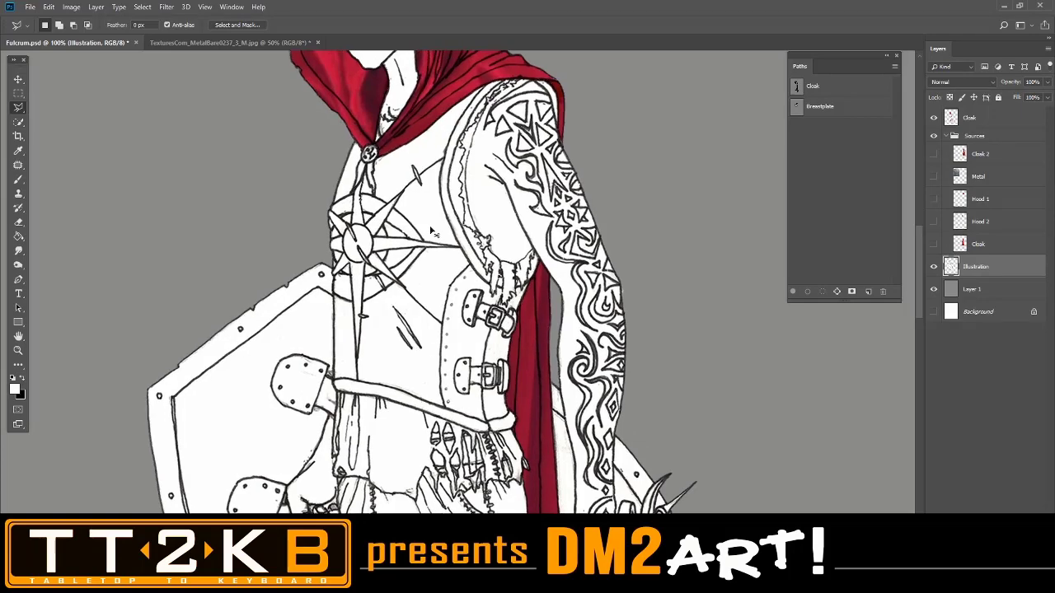
pyautogui.scroll(2, 436, 232)
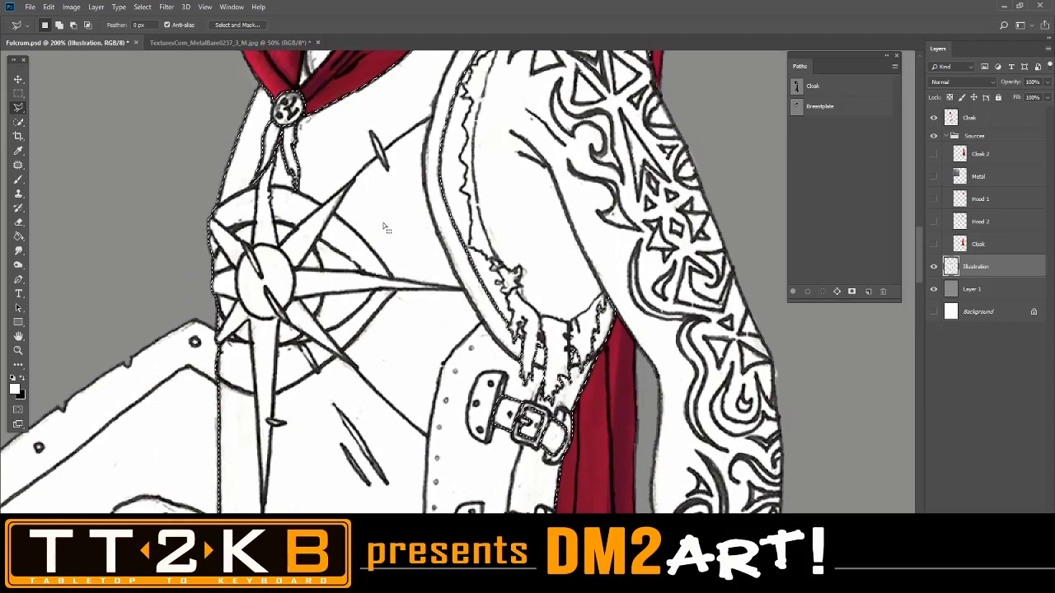
# Convert the refined armor selection to a work path and delete the old Breastplate path.
pyautogui.rightClick(336, 216)
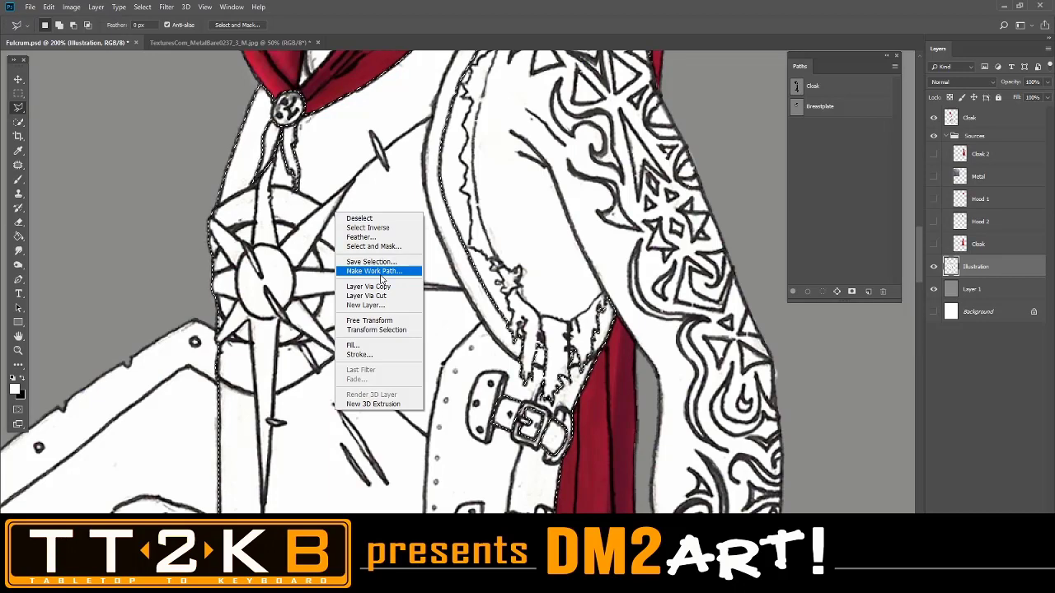
pyautogui.click(381, 271)
pyautogui.click(577, 183)
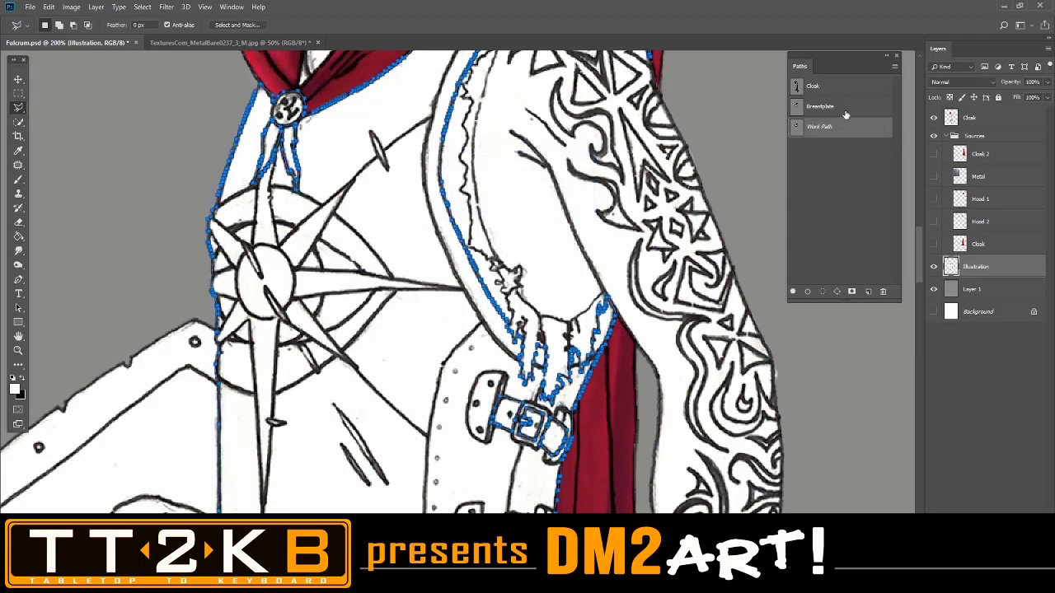
pyautogui.click(841, 110)
pyautogui.press('Delete')
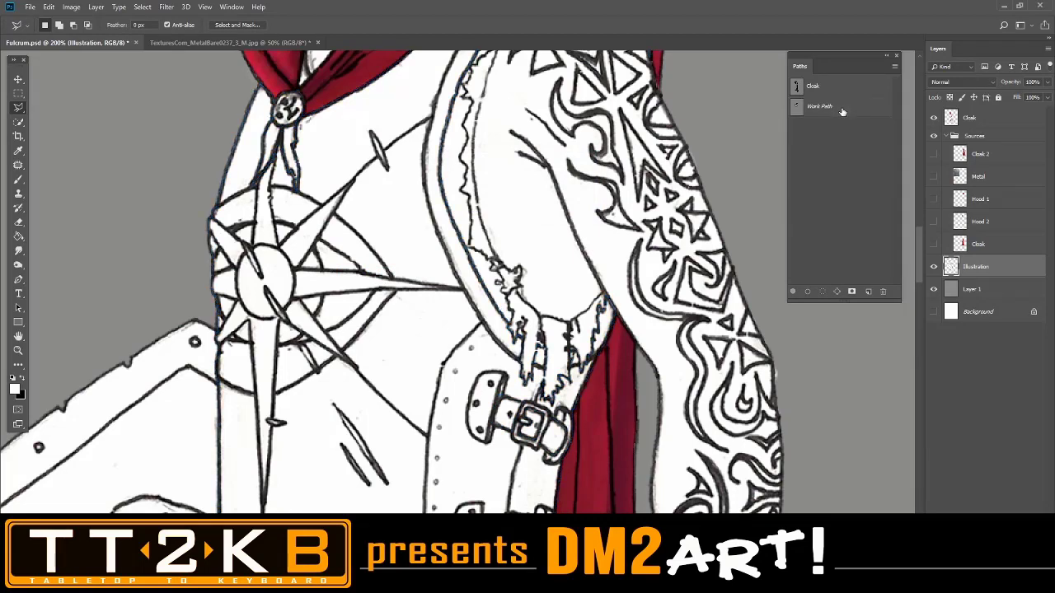
# Save the refined armor work path under the name Breastplate.
pyautogui.doubleClick(842, 110)
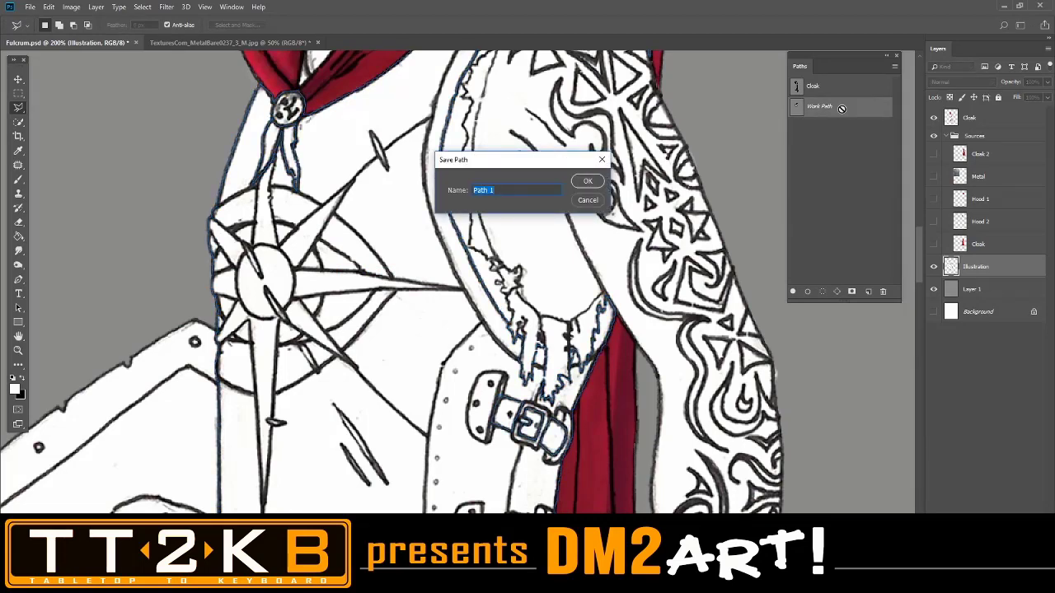
pyautogui.write('Breastplate')
pyautogui.press('Return')
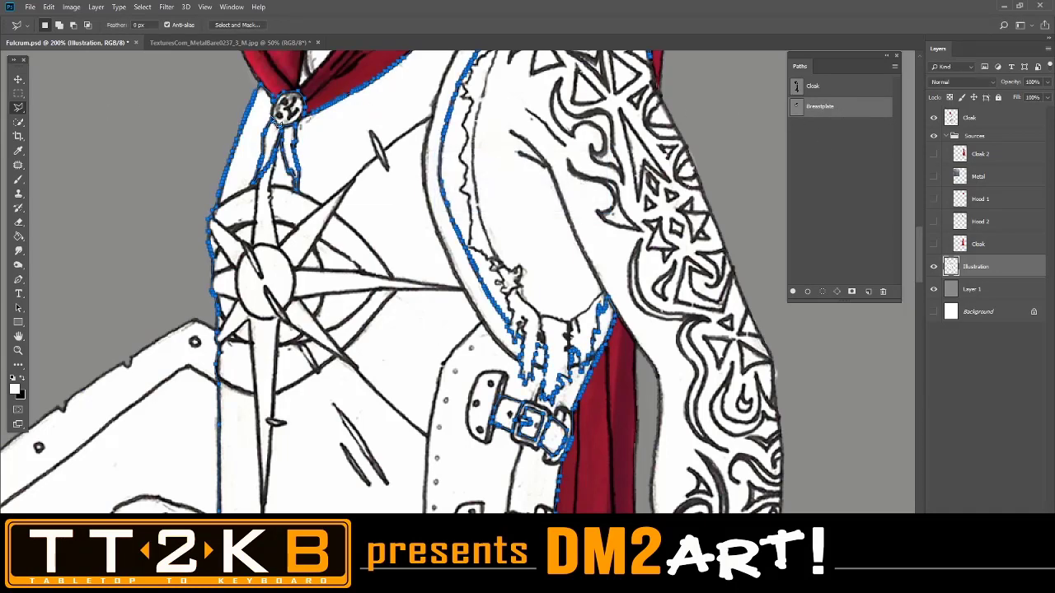
# Make a new anti-aliased selection from the Breastplate path with a feather radius of 0 pixels.
pyautogui.rightClick(853, 117)
pyautogui.click(863, 148)
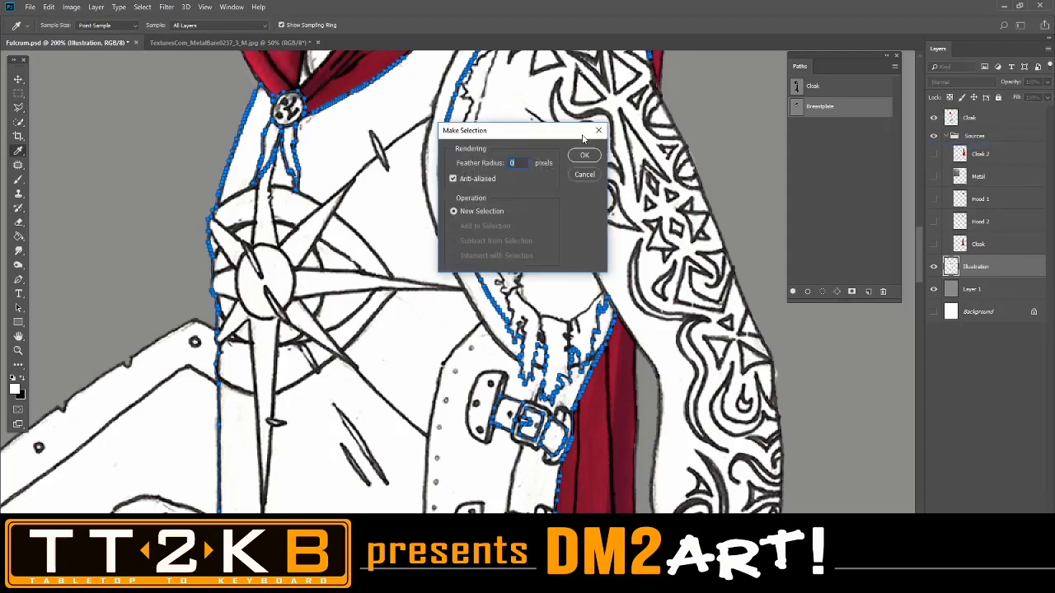
pyautogui.click(585, 155)
pyautogui.press('l')
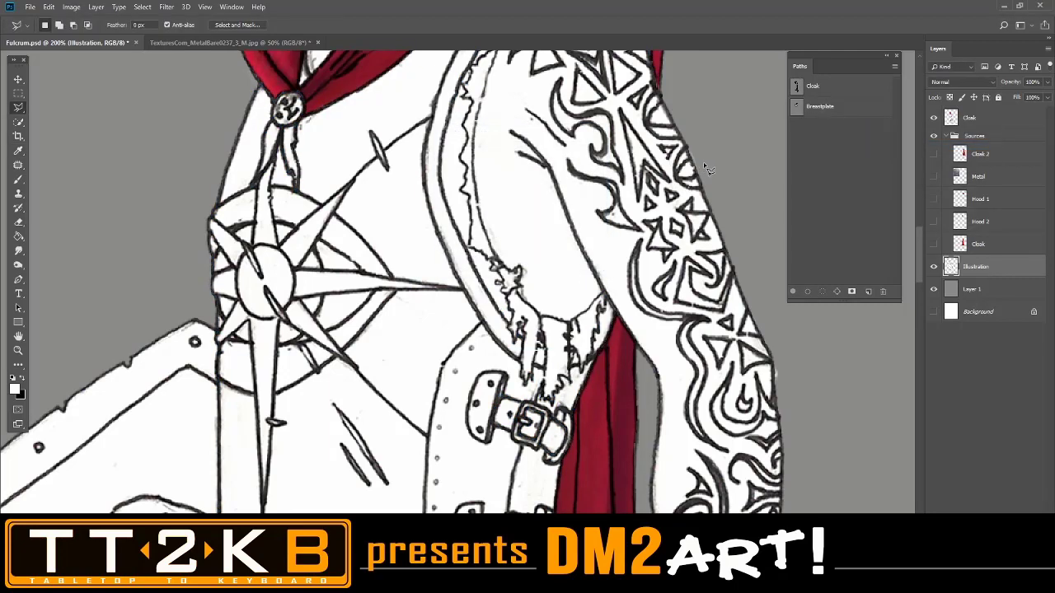
# Show the Metal layer in the Sources group and move its texture over the figure's torso.
pyautogui.hotkey('ctrl', '-')
pyautogui.hotkey('ctrl', '-')
pyautogui.hotkey('ctrl', '-')
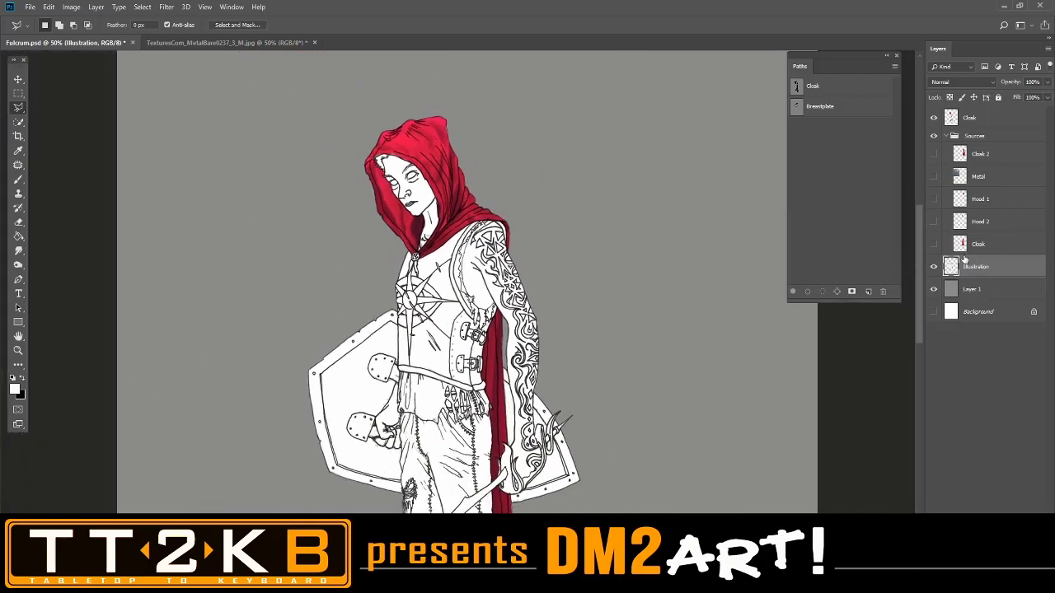
pyautogui.click(980, 177)
pyautogui.click(934, 177)
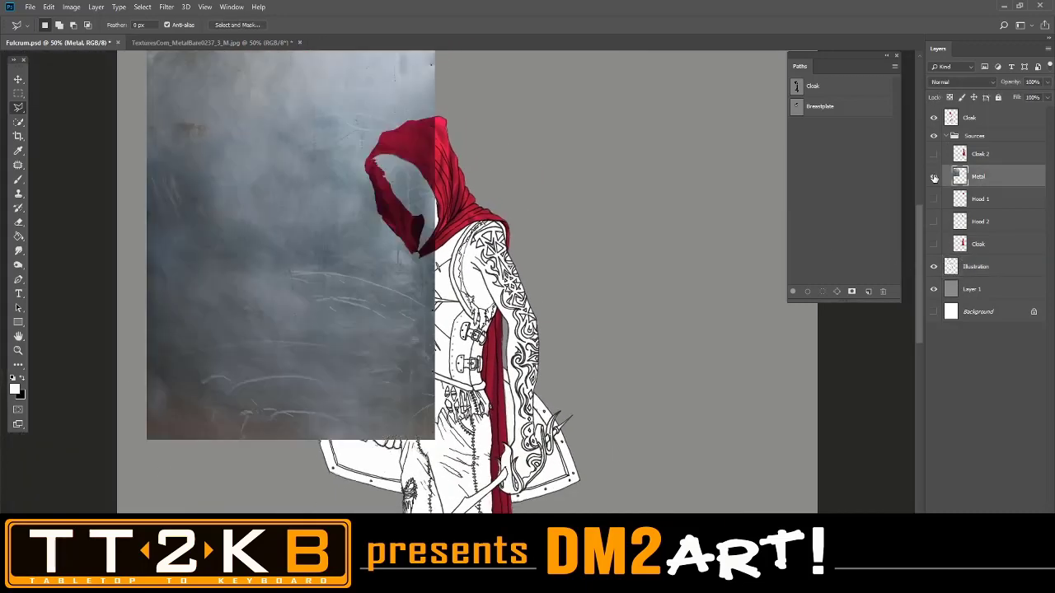
pyautogui.click(17, 76)
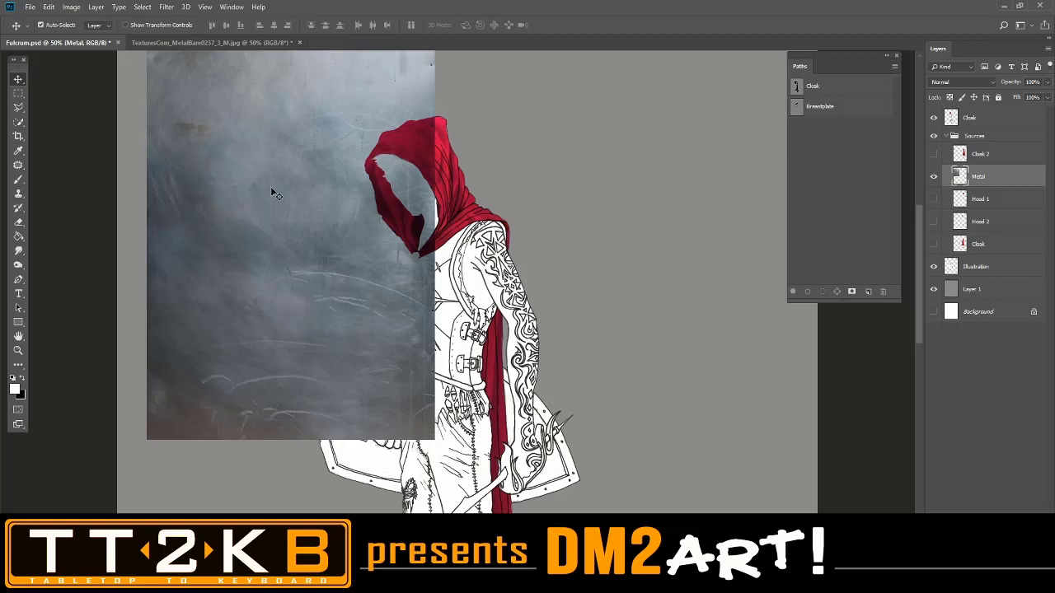
pyautogui.moveTo(302, 184); pyautogui.dragTo(435, 264)
pyautogui.hotkey('ctrl', 't')
pyautogui.moveTo(565, 83); pyautogui.dragTo(418, 301)
pyautogui.moveTo(418, 346); pyautogui.dragTo(511, 266)
pyautogui.hotkey('ctrl', '+')
pyautogui.hotkey('ctrl', '+')
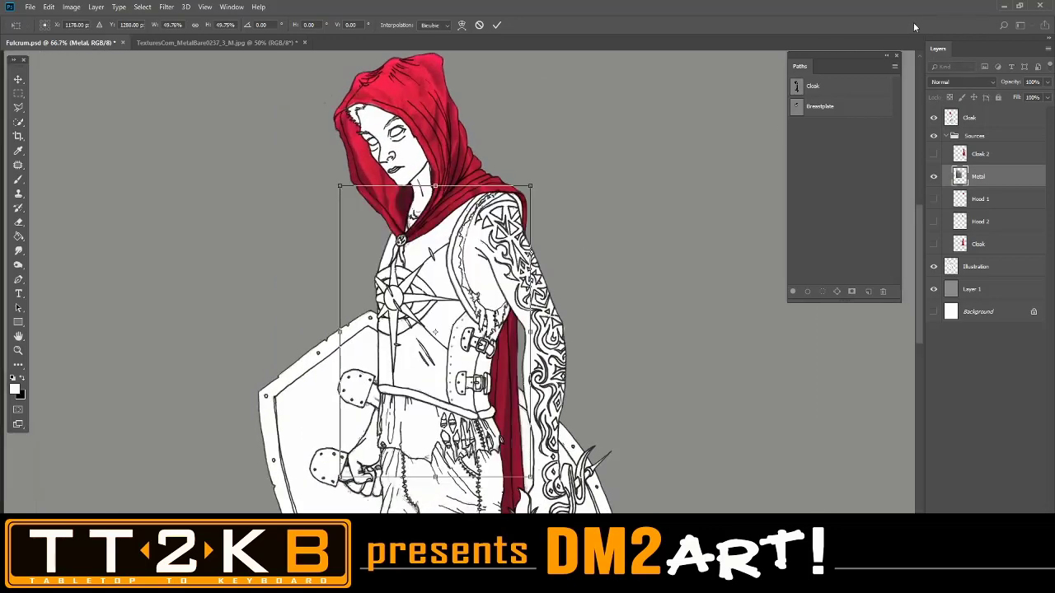
pyautogui.click(966, 80)
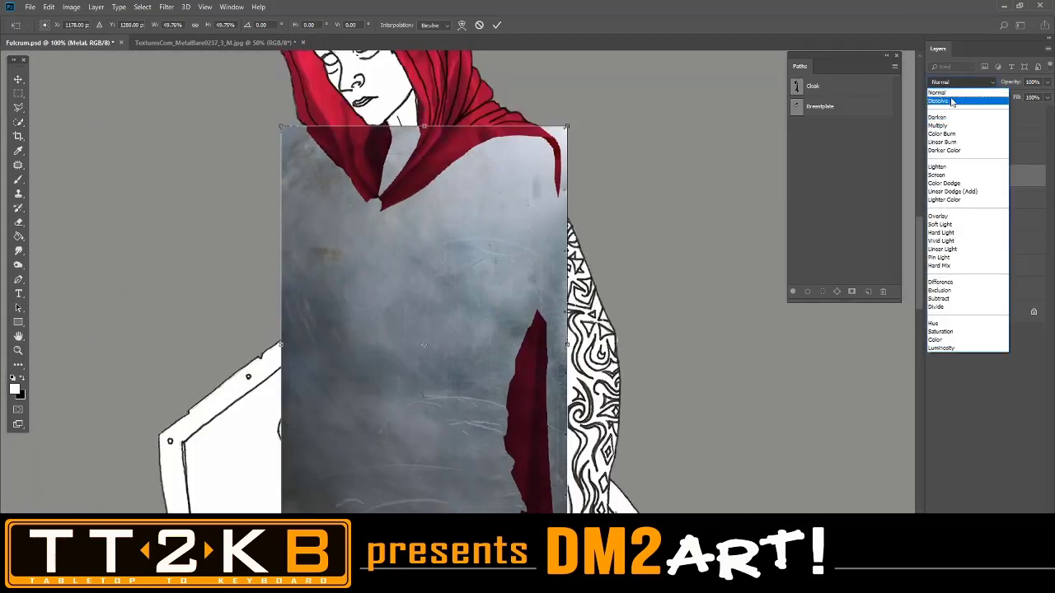
pyautogui.click(948, 92)
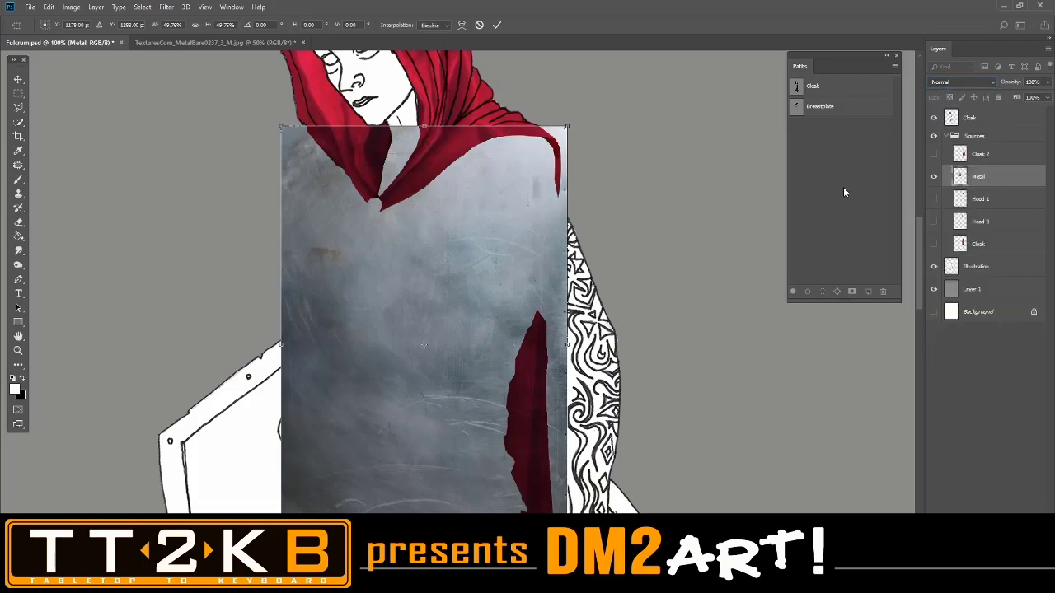
pyautogui.press('Escape')
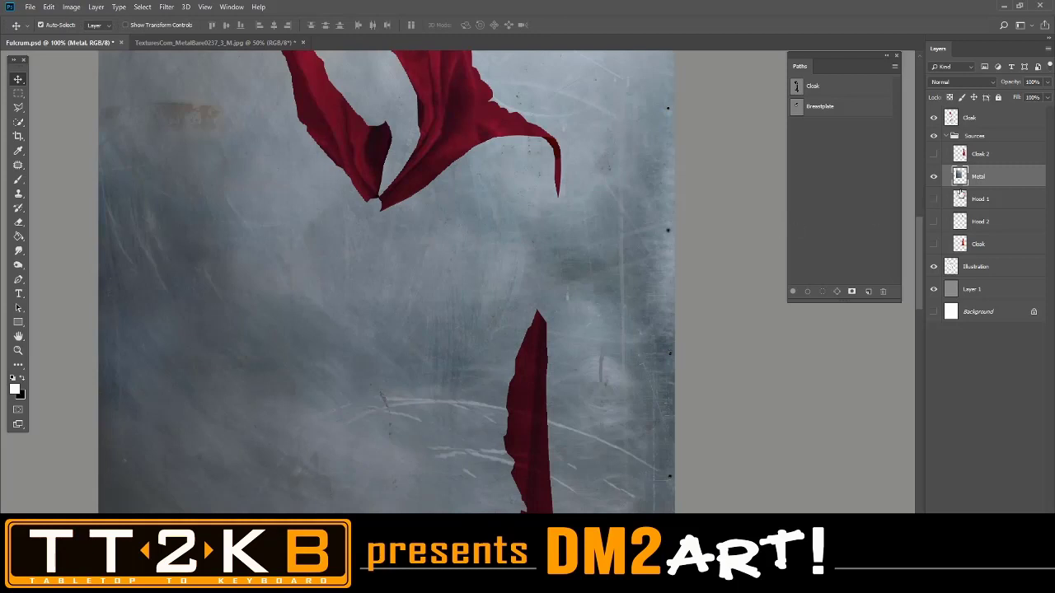
# Duplicate the Metal layer, place the copy above the Sources group, and hide the group.
pyautogui.rightClick(988, 179)
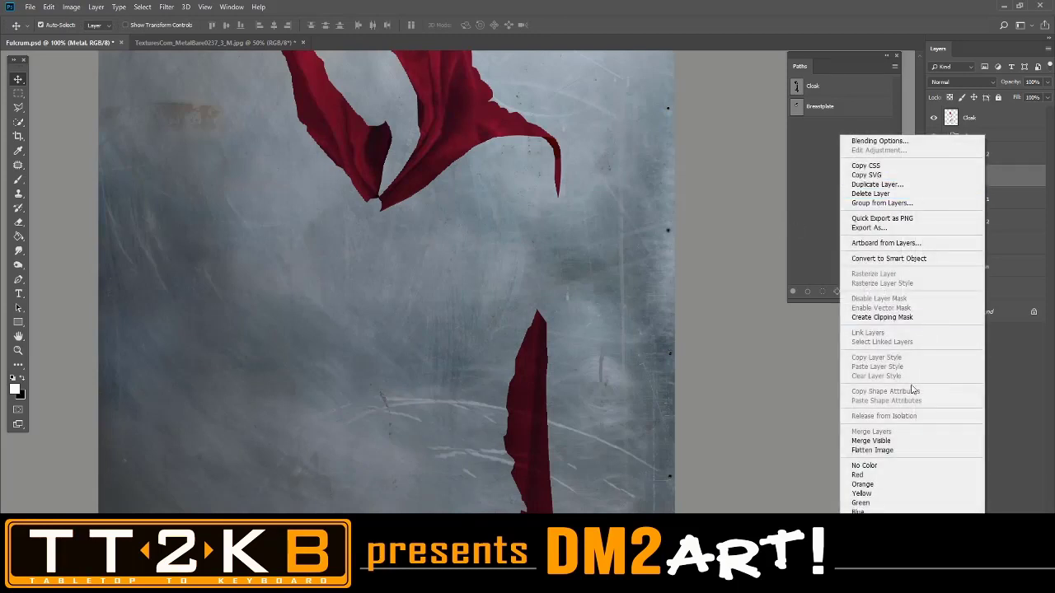
pyautogui.click(877, 184)
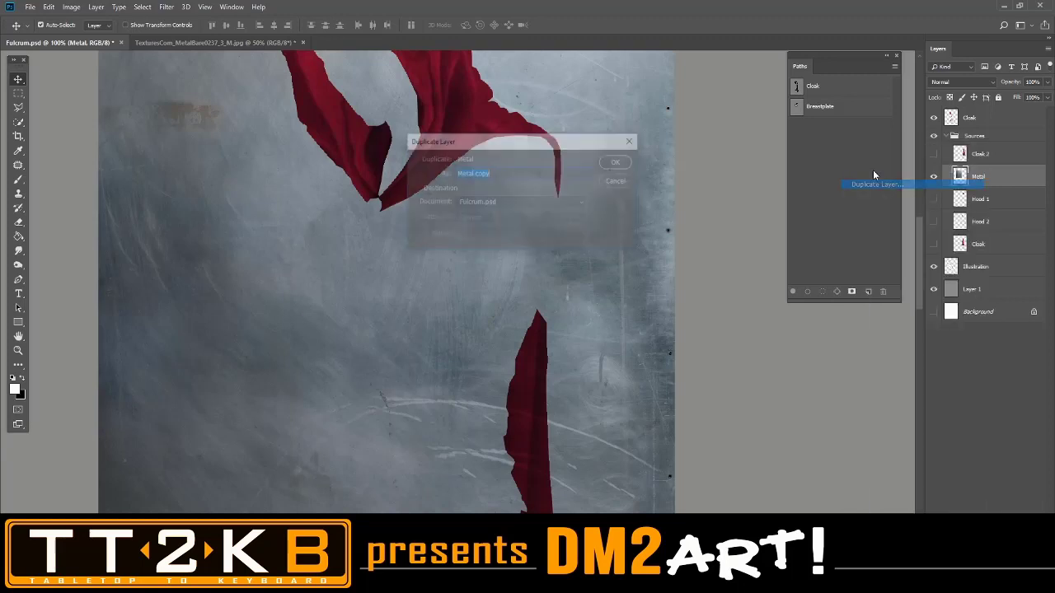
pyautogui.click(616, 163)
pyautogui.moveTo(985, 176); pyautogui.dragTo(951, 140)
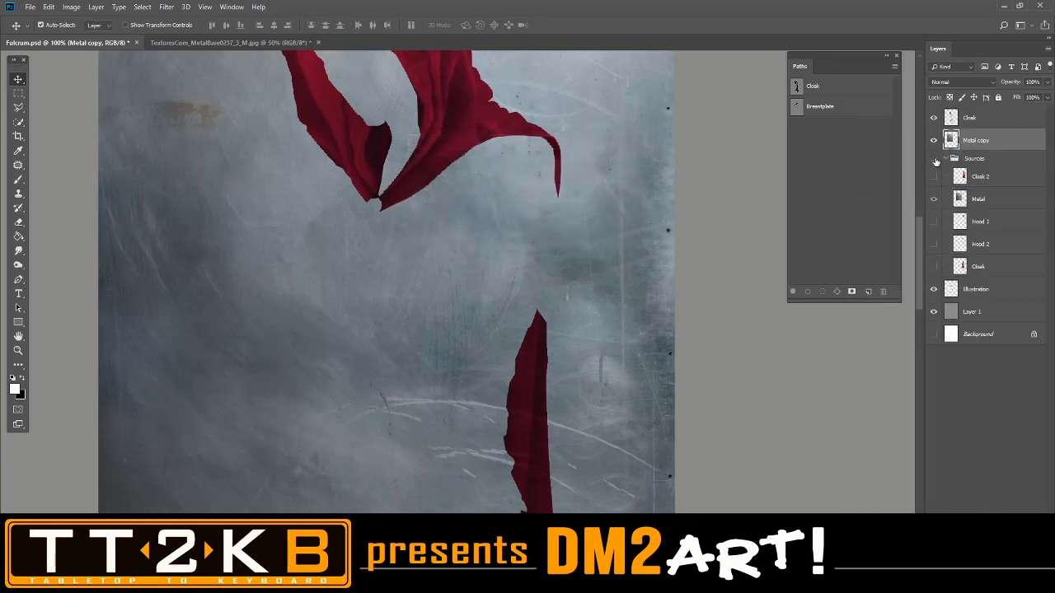
pyautogui.hotkey('ctrl', '-')
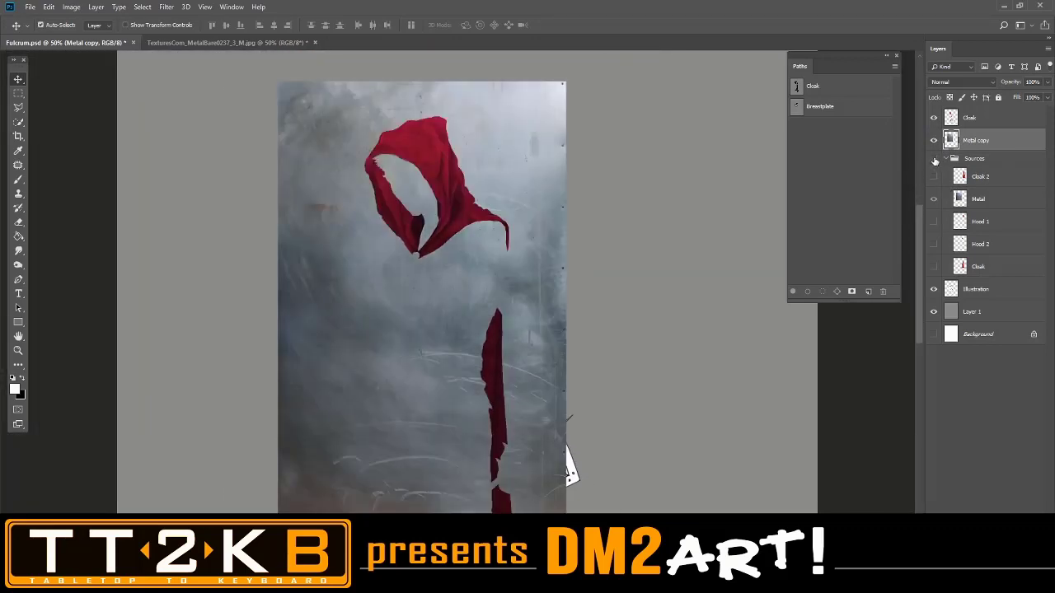
# Load the Breastplate path as a new selection with a 0-pixel feather while the Metal copy layer is active.
pyautogui.click(823, 111)
pyautogui.rightClick(824, 113)
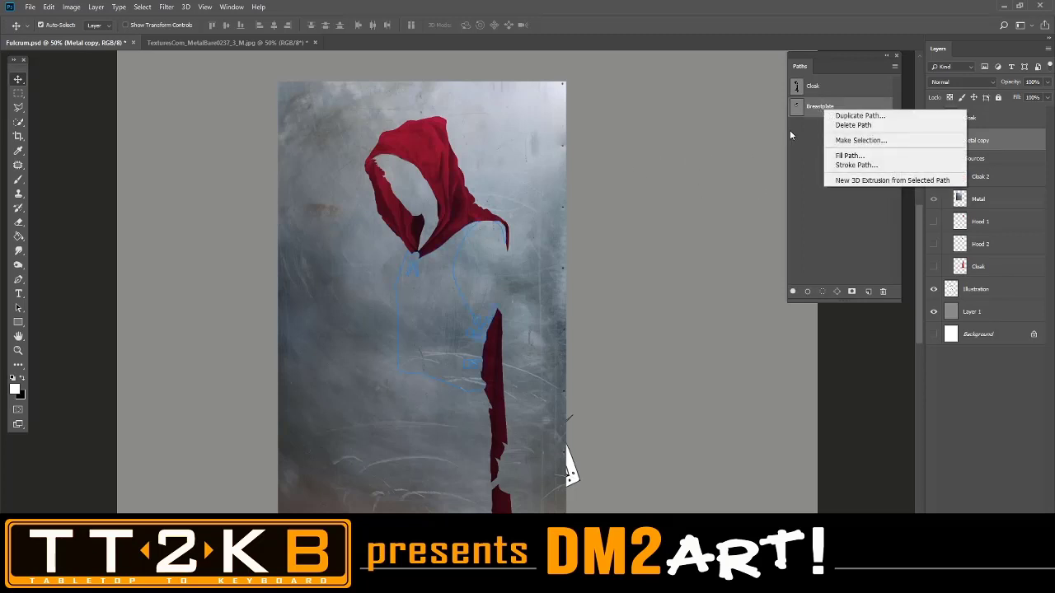
pyautogui.click(849, 140)
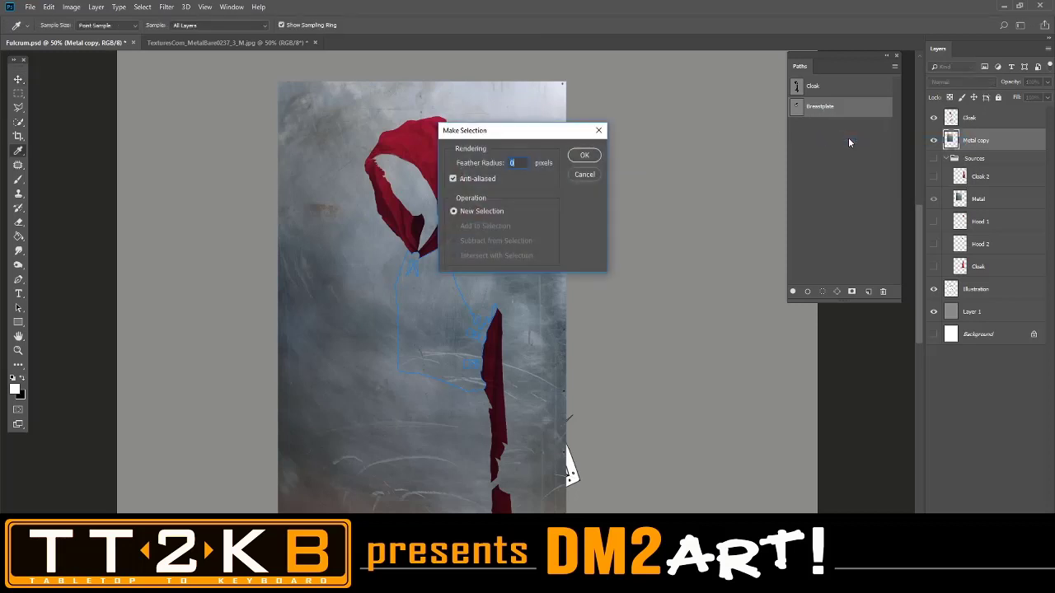
pyautogui.click(595, 154)
pyautogui.press('v')
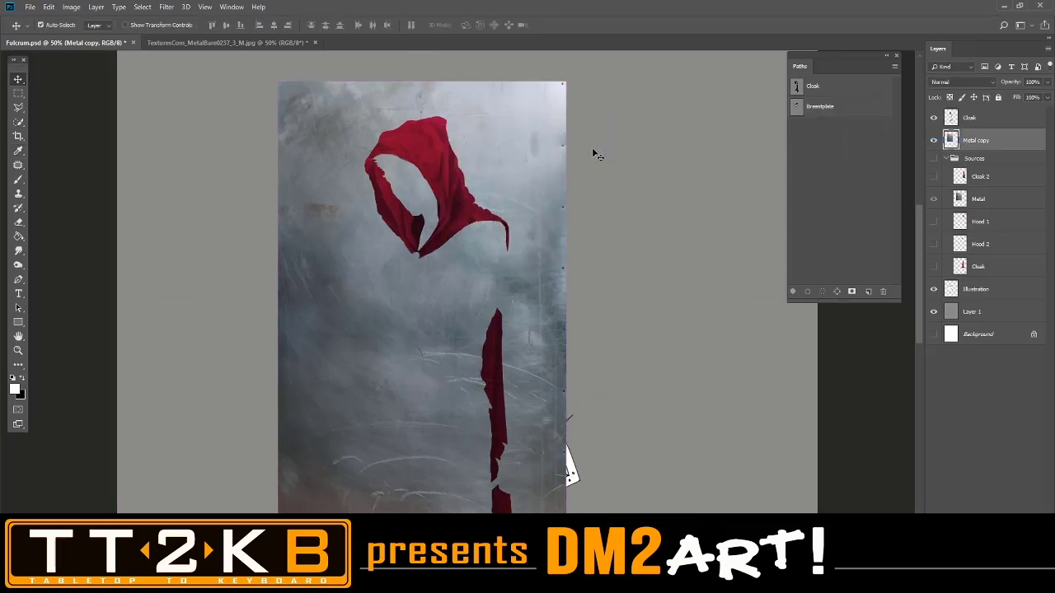
# Free-transform the Metal copy texture down to about 74% and position it over the torso.
pyautogui.hotkey('ctrl', '+')
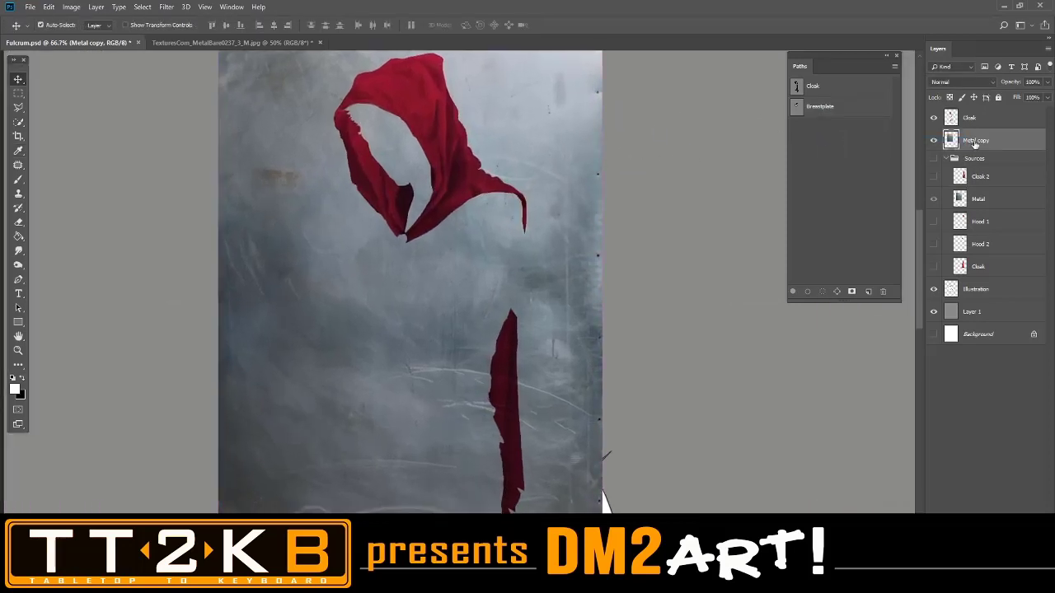
pyautogui.hotkey('ctrl', 't')
pyautogui.moveTo(577, 183); pyautogui.dragTo(586, 285)
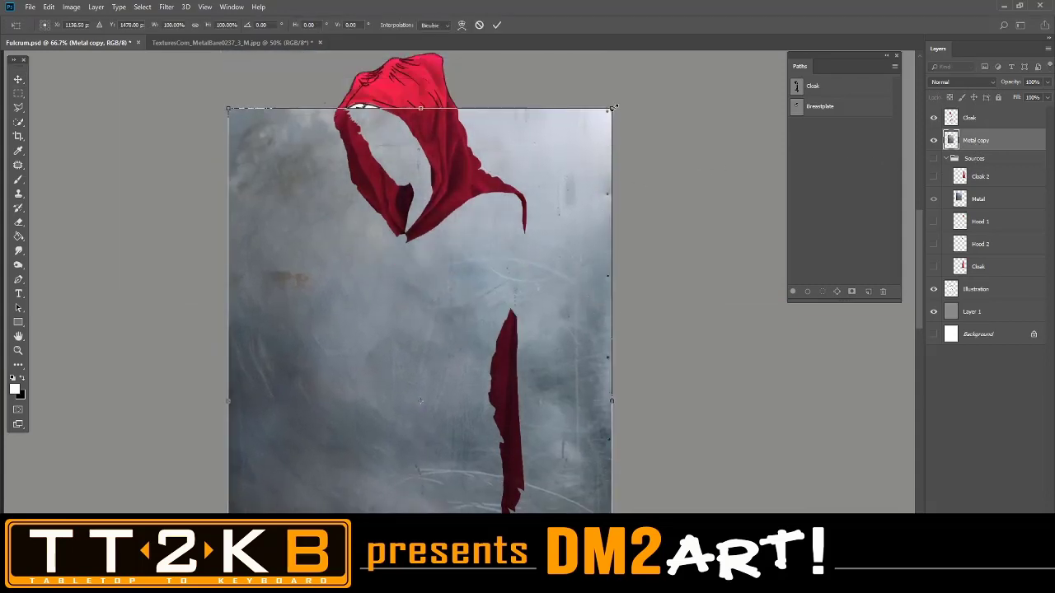
pyautogui.moveTo(613, 107); pyautogui.dragTo(561, 186)
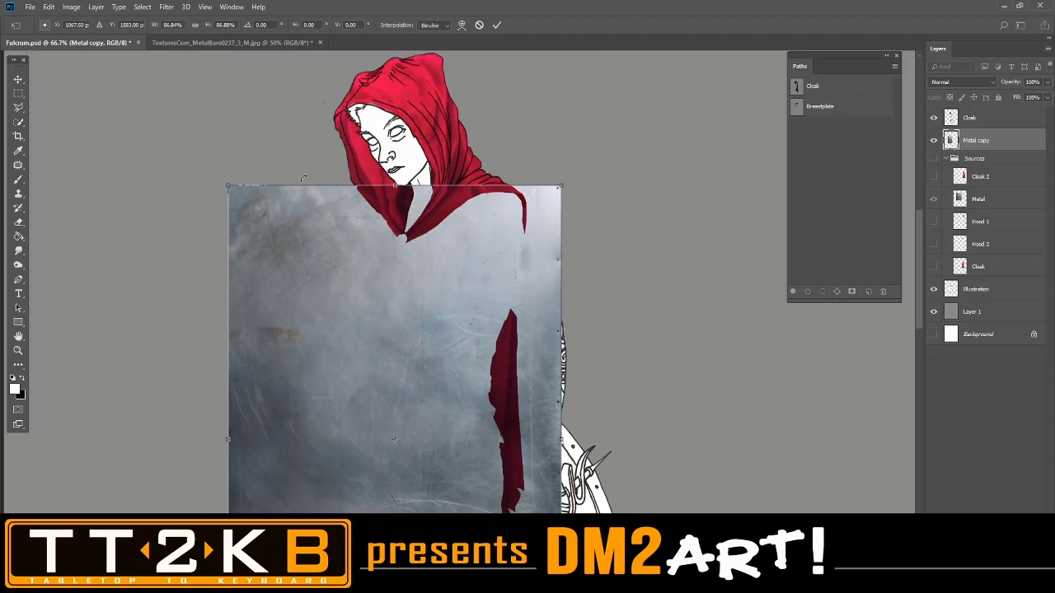
pyautogui.moveTo(227, 184); pyautogui.dragTo(278, 254)
pyautogui.moveTo(387, 291); pyautogui.dragTo(393, 216)
pyautogui.moveTo(559, 303)
pyautogui.mouseDown()
pyautogui.moveTo(555, 245)
pyautogui.moveTo(544, 317)
pyautogui.mouseUp()
# Flip the Metal copy texture horizontally, reduce it to about 63%, and shift it over the torso and tattooed arm.
pyautogui.rightClick(435, 293)
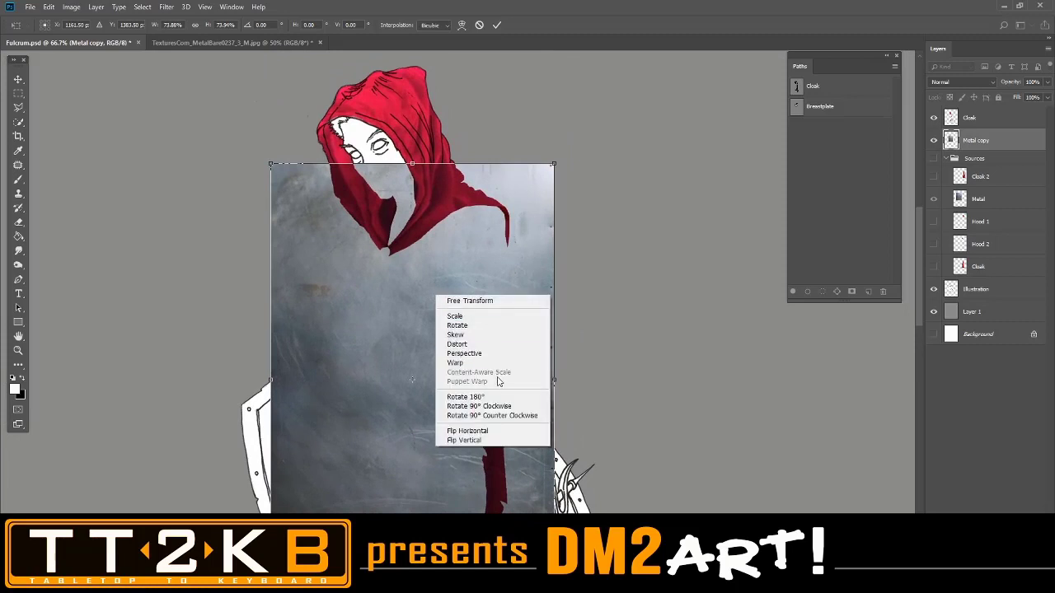
pyautogui.click(515, 430)
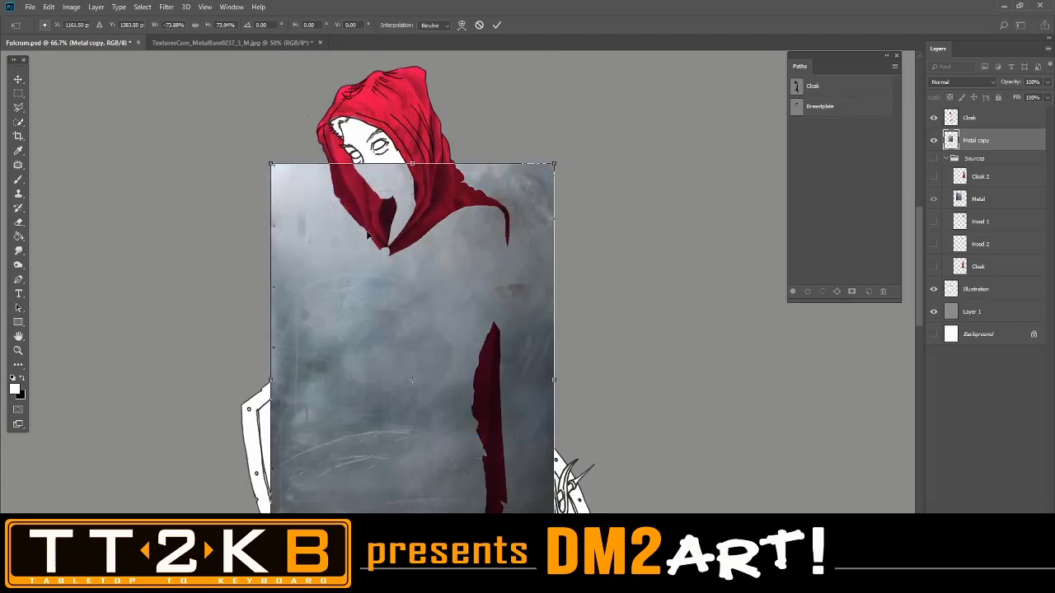
pyautogui.moveTo(273, 164); pyautogui.dragTo(314, 224)
pyautogui.moveTo(414, 283); pyautogui.dragTo(481, 258)
# Set the Metal copy layer's blend mode to Multiply and shrink the texture to about 44.5% around the torso.
pyautogui.click(960, 82)
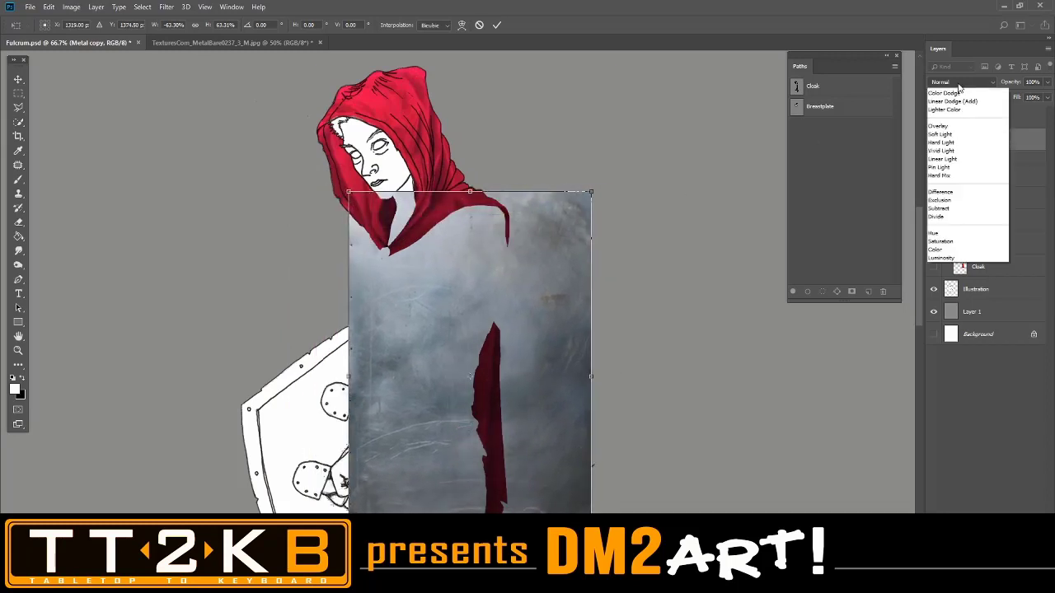
pyautogui.click(964, 122)
pyautogui.moveTo(707, 337); pyautogui.dragTo(708, 144)
pyautogui.moveTo(587, 346); pyautogui.dragTo(503, 409)
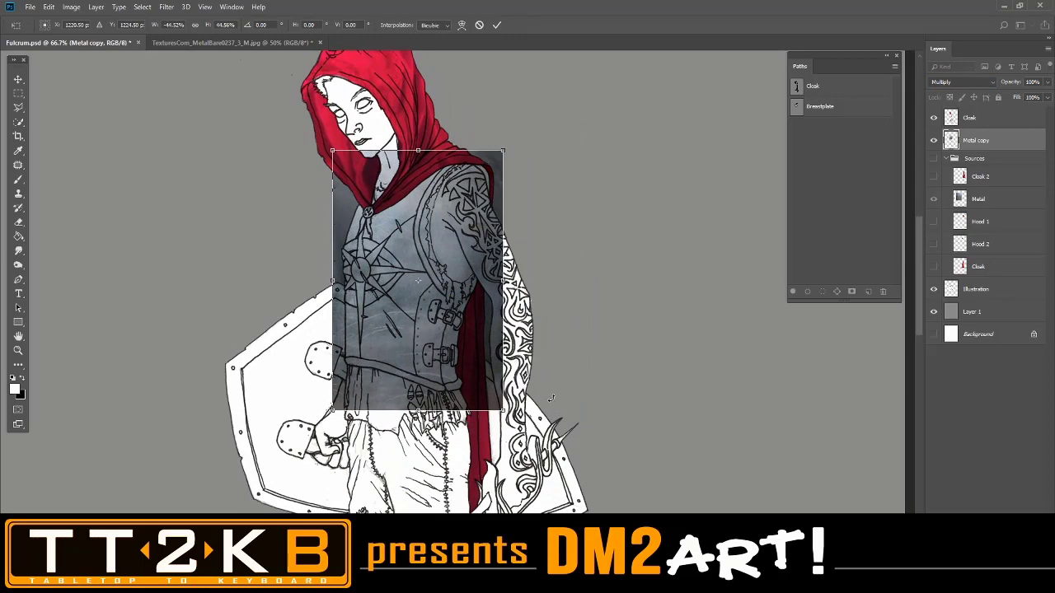
# Enlarge the Metal copy texture to about 81%, position it with its lighter area over the breastplate, and apply the transform.
pyautogui.hotkey('ctrl', '+')
pyautogui.hotkey('ctrl', '+')
pyautogui.moveTo(570, 300); pyautogui.dragTo(673, 361)
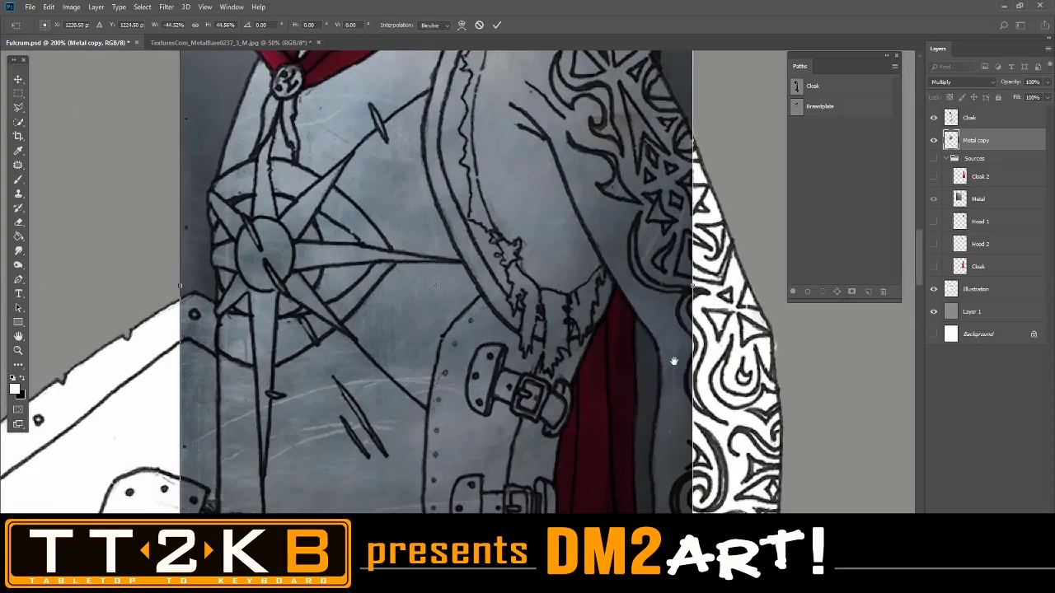
pyautogui.hotkey('ctrl', '-')
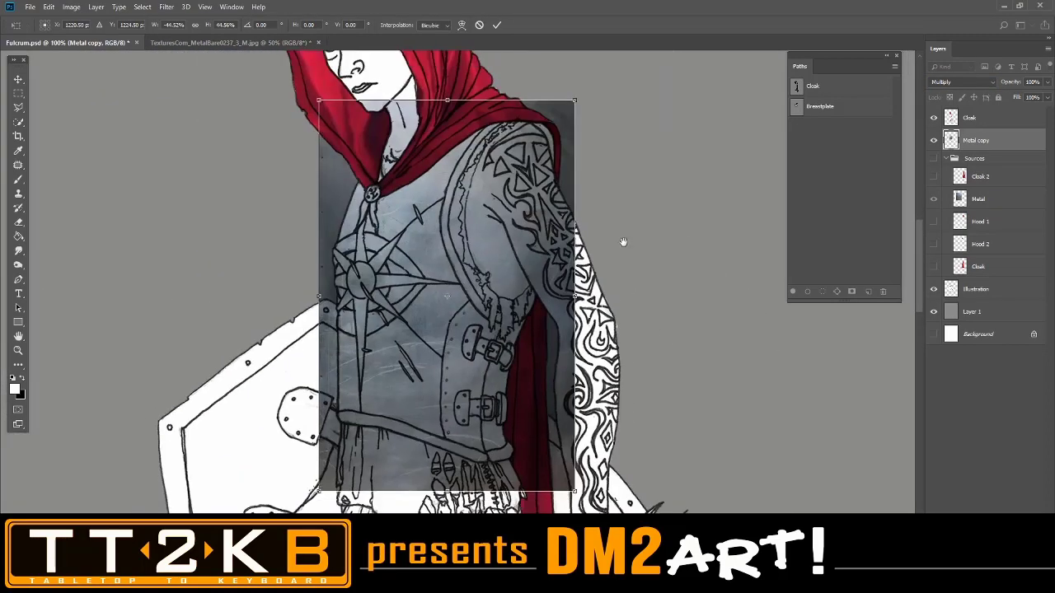
pyautogui.moveTo(623, 241); pyautogui.dragTo(685, 245)
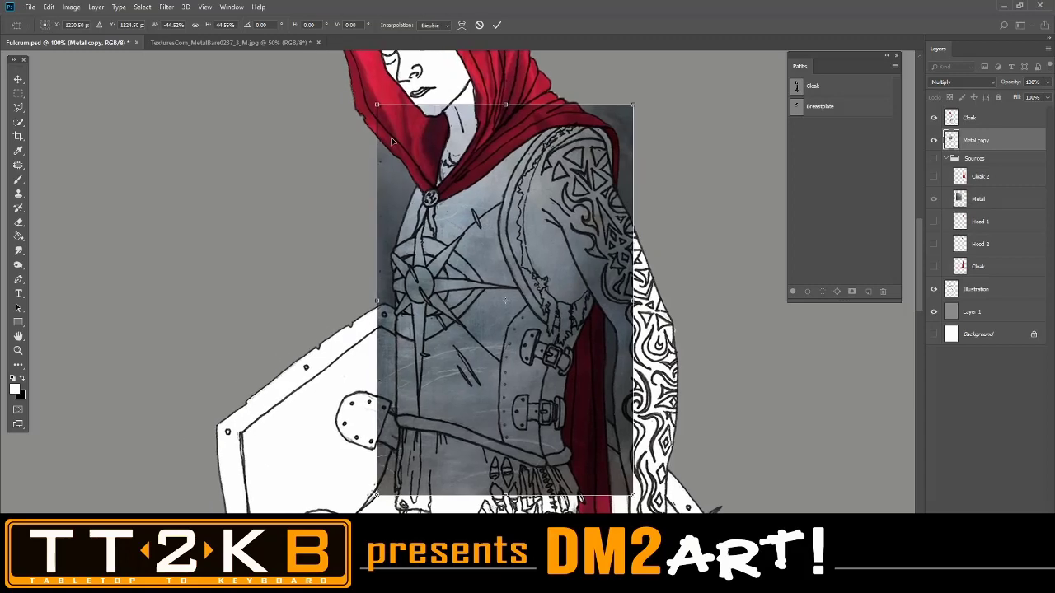
pyautogui.hotkey('ctrl', '-')
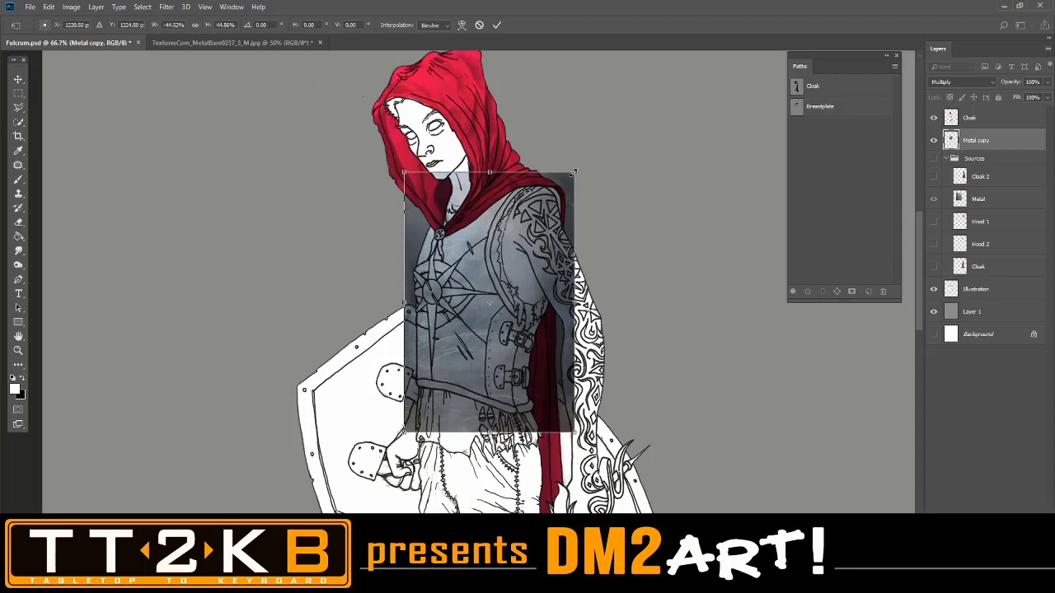
pyautogui.moveTo(573, 173); pyautogui.dragTo(681, 86)
pyautogui.moveTo(618, 175); pyautogui.dragTo(619, 220)
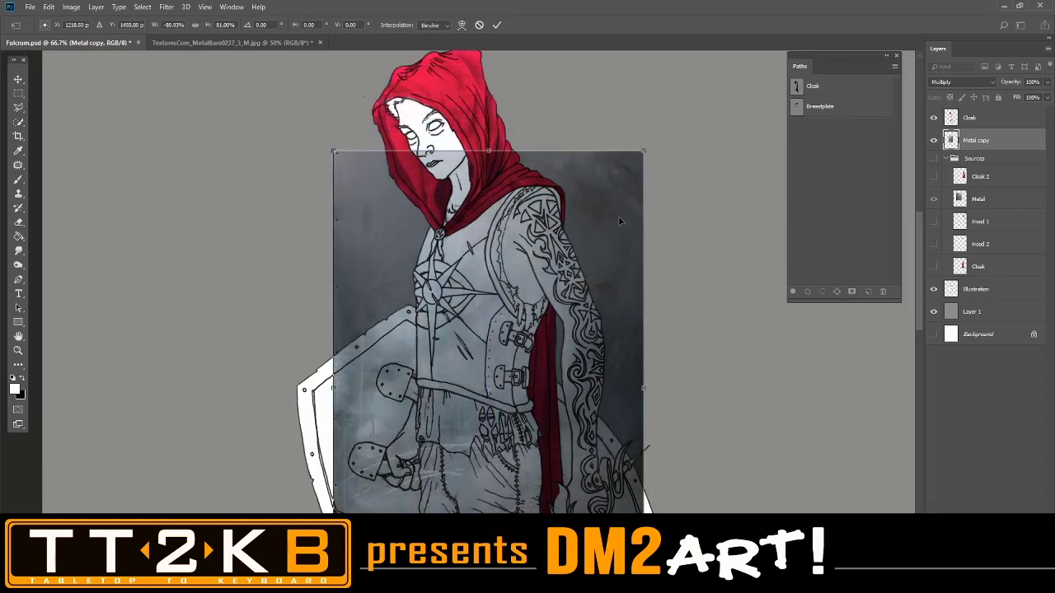
pyautogui.press('Return')
# Start a Warp transform on the Metal copy texture and pull its upper shield-side corner and edge inward to the torso outline.
pyautogui.hotkey('ctrl', 't')
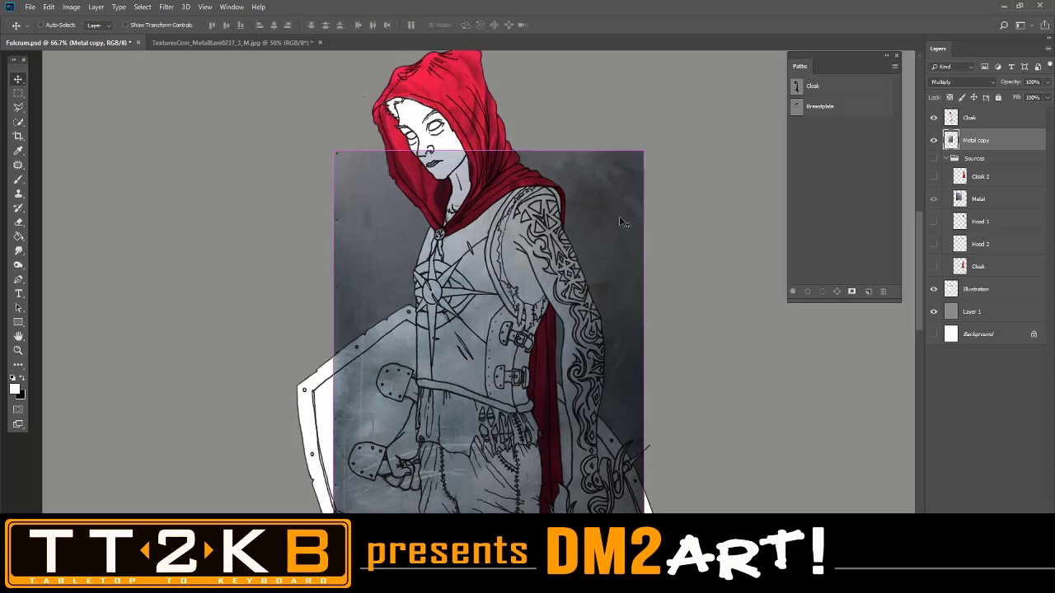
pyautogui.hotkey('ctrl', '1')
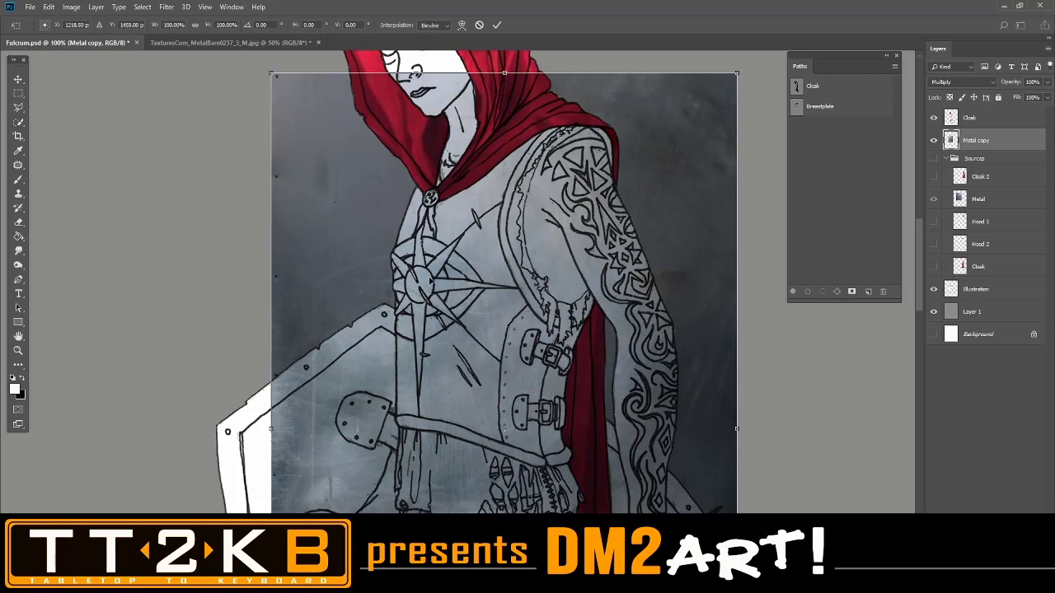
pyautogui.rightClick(407, 251)
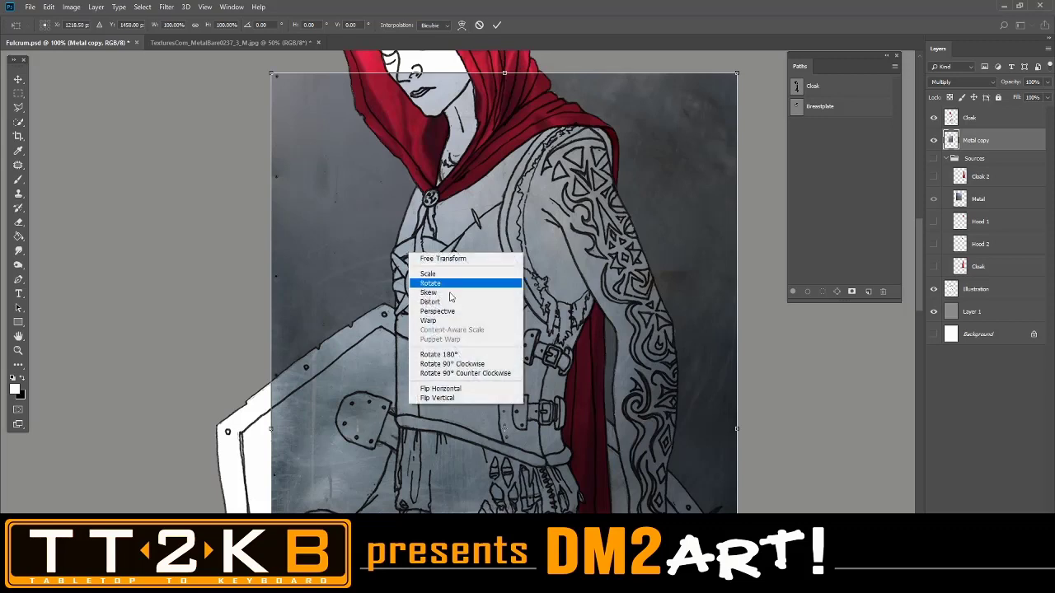
pyautogui.click(445, 322)
pyautogui.scroll(-3, 356, 359)
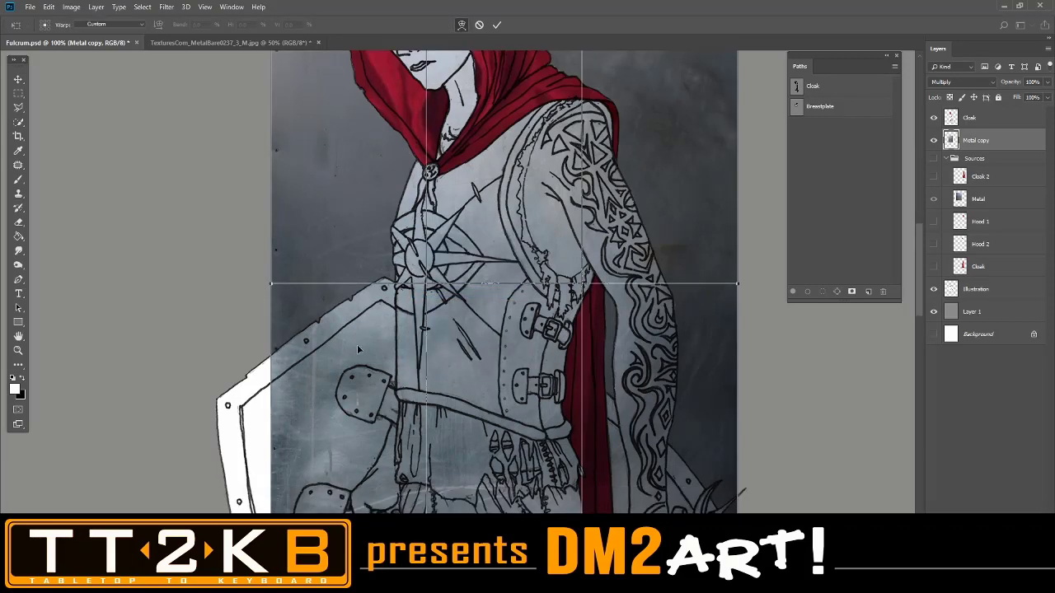
pyautogui.scroll(4, 358, 350)
pyautogui.hotkey('ctrl', '-')
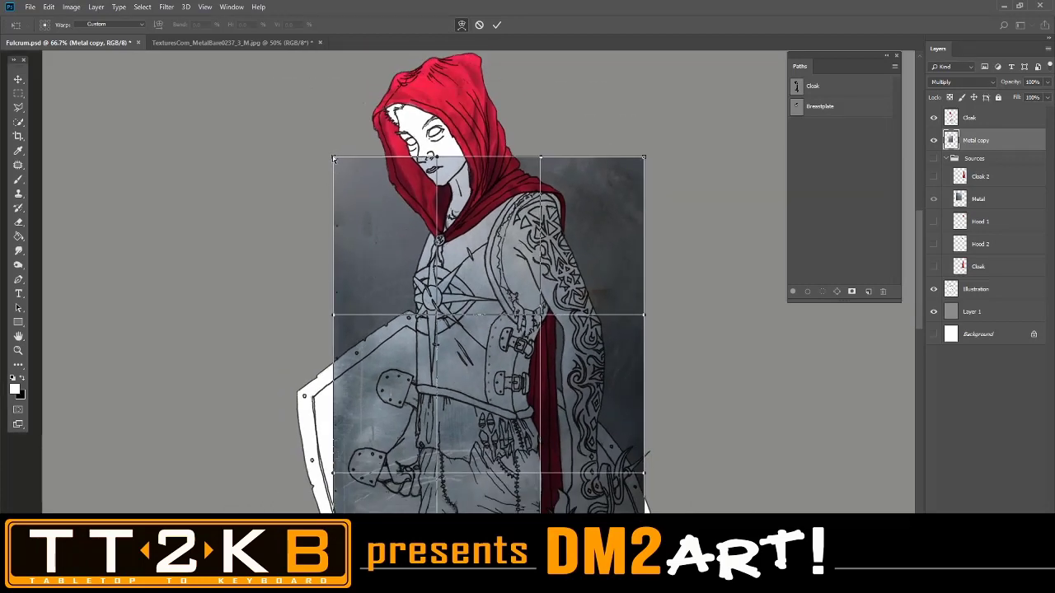
pyautogui.moveTo(336, 161); pyautogui.dragTo(410, 163)
pyautogui.moveTo(360, 319); pyautogui.dragTo(399, 321)
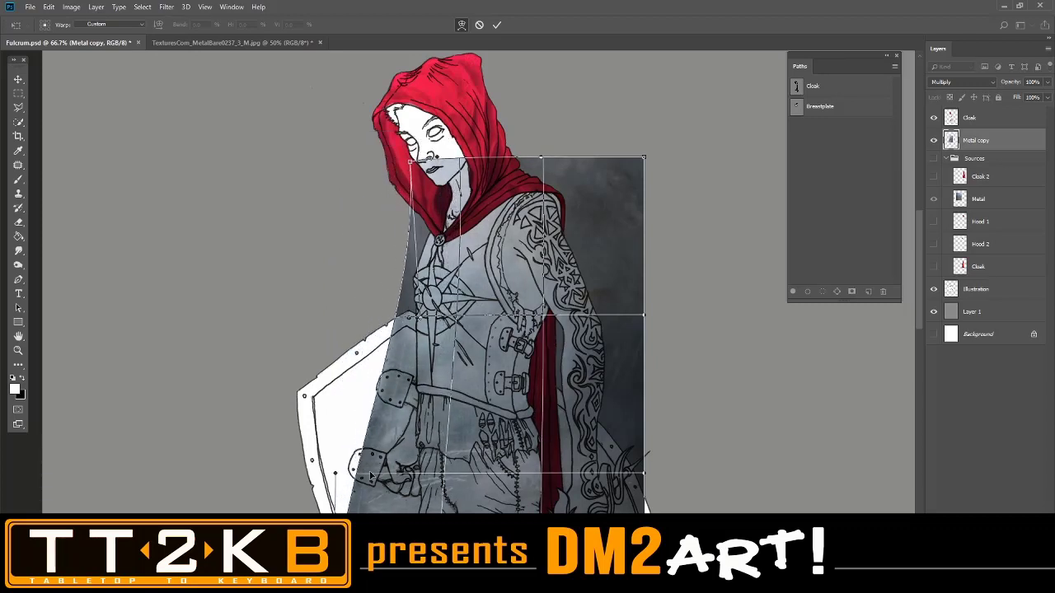
pyautogui.moveTo(363, 476); pyautogui.dragTo(414, 481)
pyautogui.moveTo(421, 321); pyautogui.dragTo(397, 319)
# Warp the texture's lower shield-side corner in to the trouser leg and straighten the edge beside the waist.
pyautogui.scroll(-2, 471, 418)
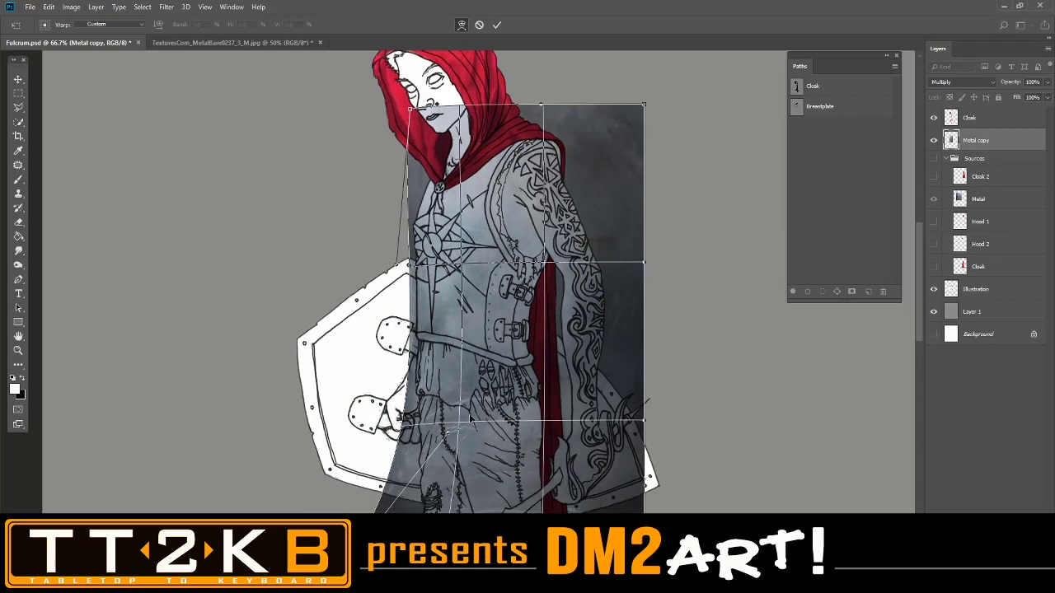
pyautogui.scroll(-4, 471, 418)
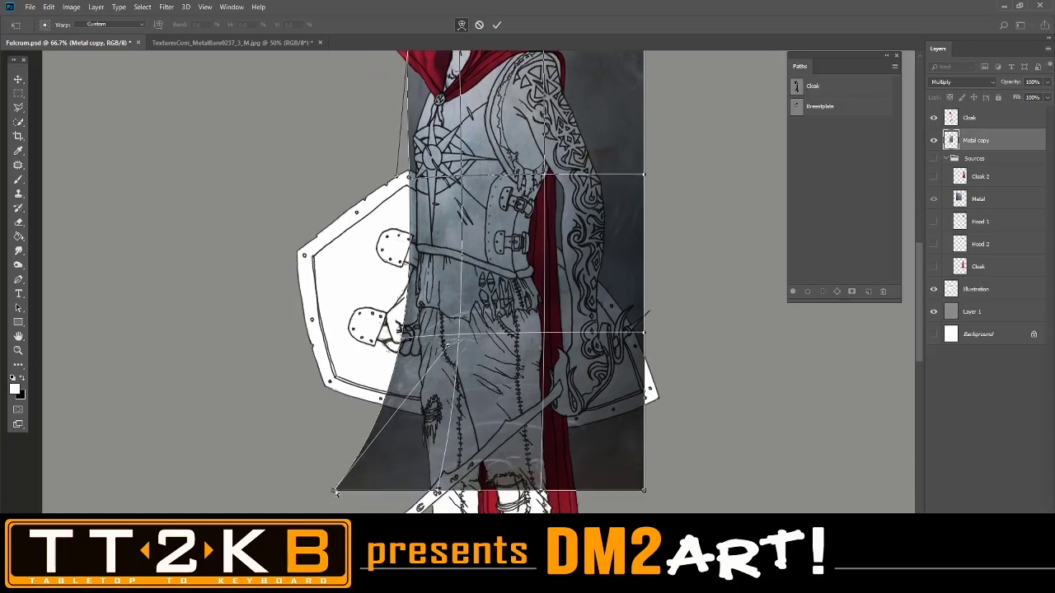
pyautogui.moveTo(363, 492); pyautogui.dragTo(430, 491)
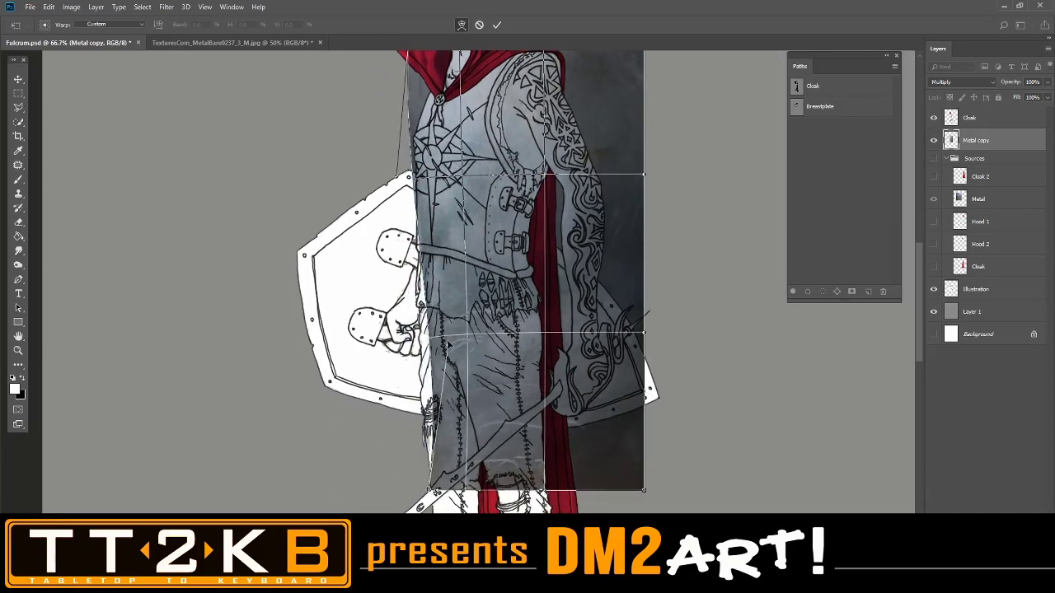
pyautogui.moveTo(449, 347); pyautogui.dragTo(419, 343)
pyautogui.scroll(3, 457, 347)
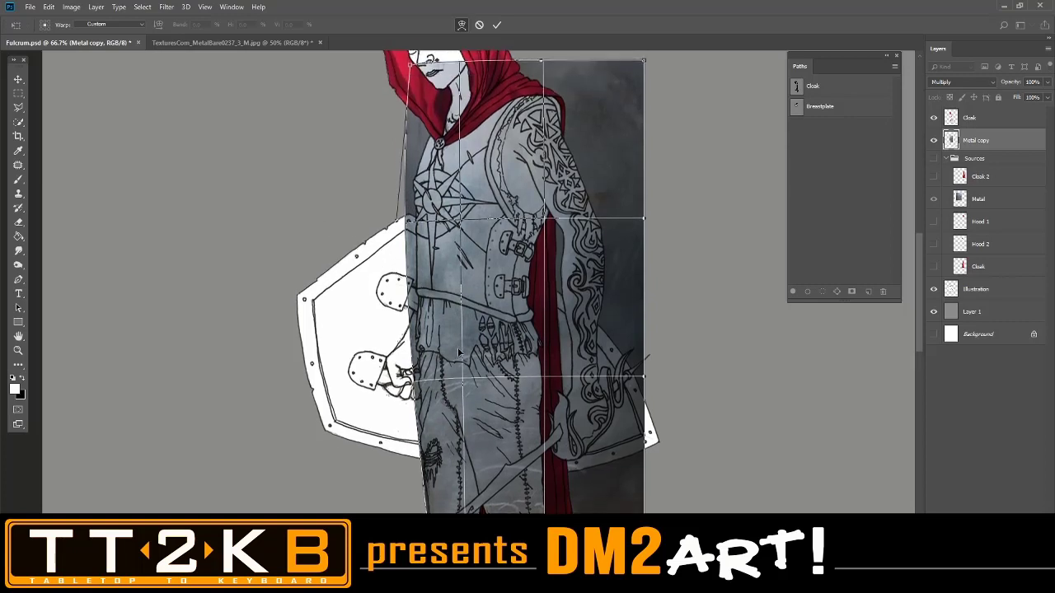
pyautogui.moveTo(468, 272); pyautogui.dragTo(443, 272)
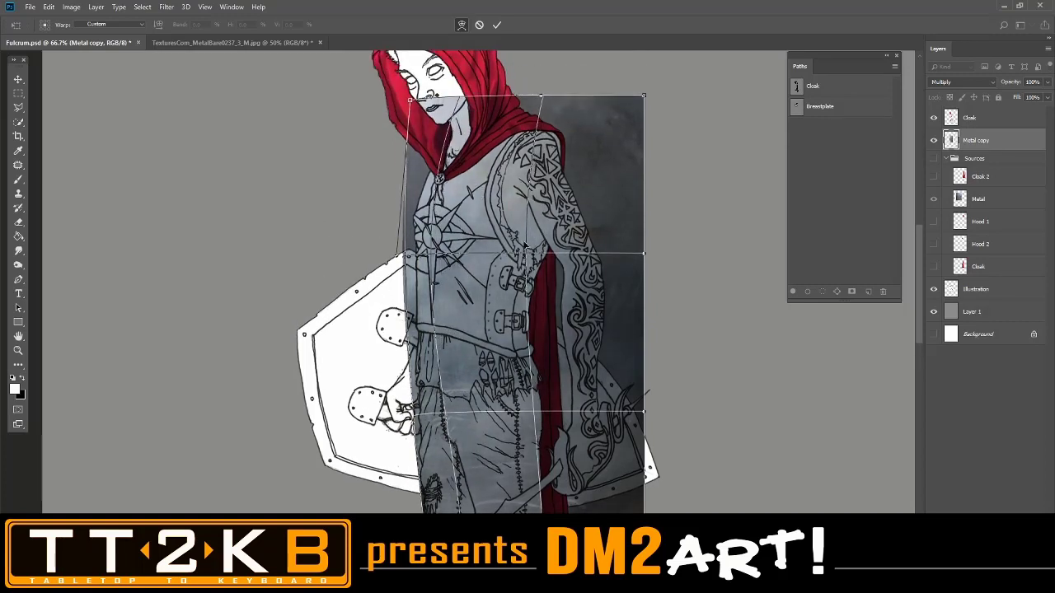
# Refine the warp around the compass emblem so the texture's shield-side edge bows slightly outward past the chest.
pyautogui.hotkey('ctrl', '+')
pyautogui.moveTo(438, 473); pyautogui.dragTo(425, 474)
pyautogui.moveTo(437, 227); pyautogui.dragTo(439, 212)
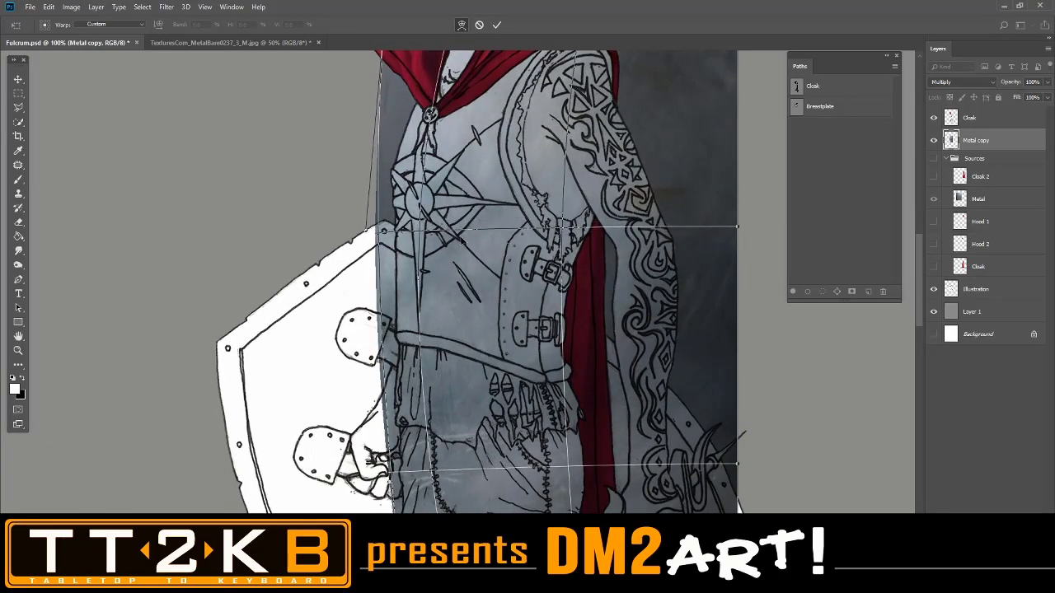
pyautogui.scroll(2, 441, 210)
pyautogui.moveTo(387, 85); pyautogui.dragTo(407, 83)
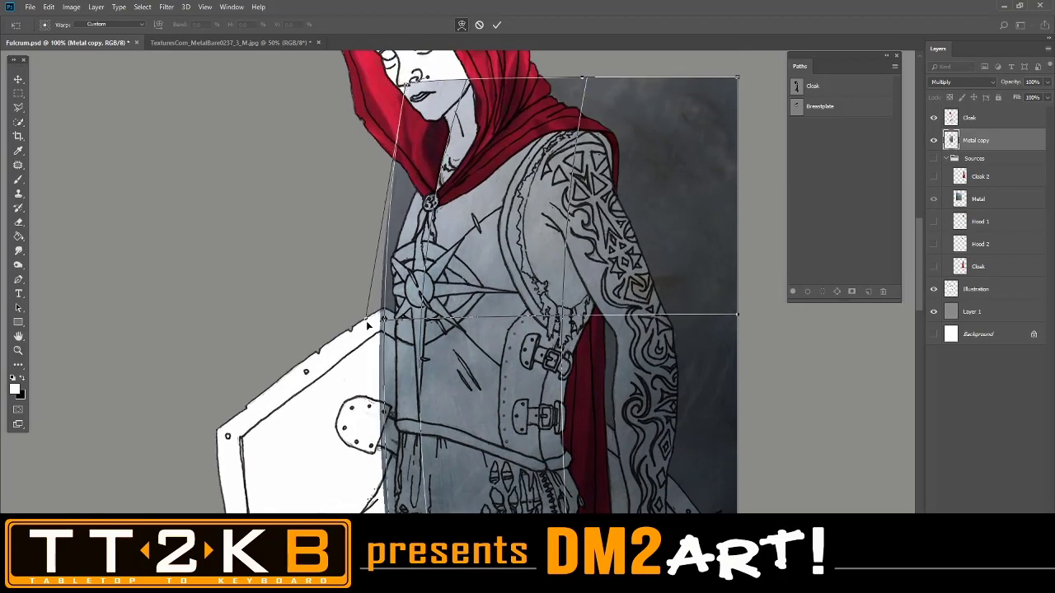
pyautogui.moveTo(365, 317); pyautogui.dragTo(352, 314)
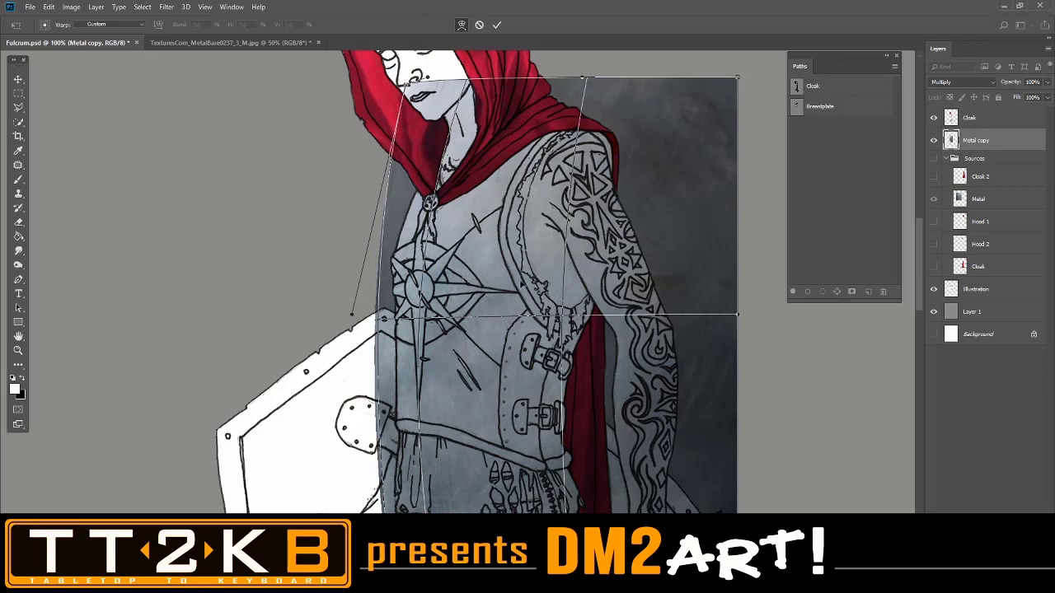
pyautogui.moveTo(449, 312); pyautogui.dragTo(446, 302)
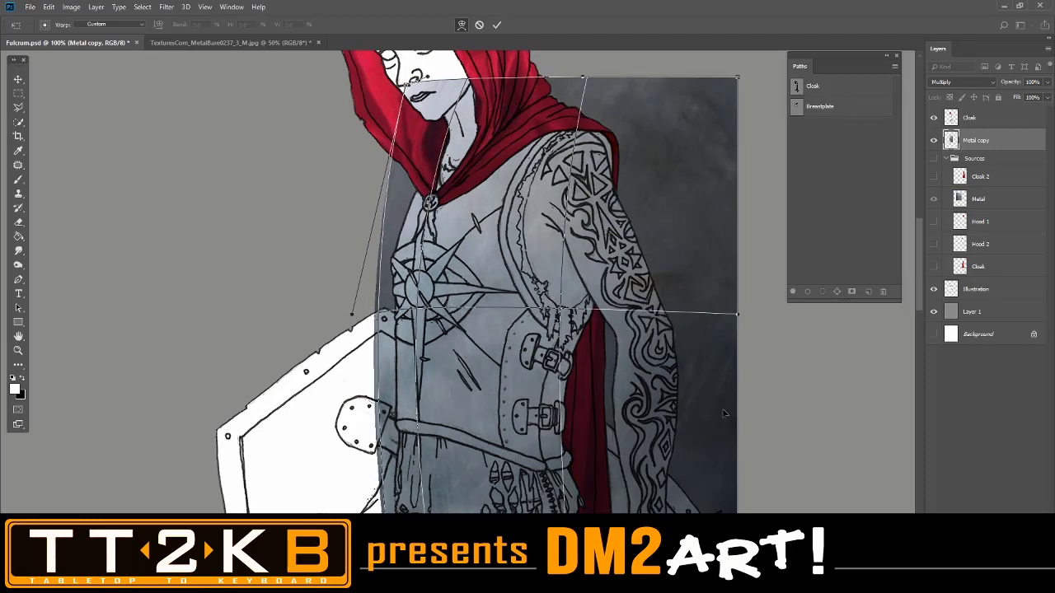
# Warp the texture's arm-side edge inward to the cloak and stretch its upper edge up behind the hood and shoulder.
pyautogui.moveTo(730, 427); pyautogui.dragTo(582, 422)
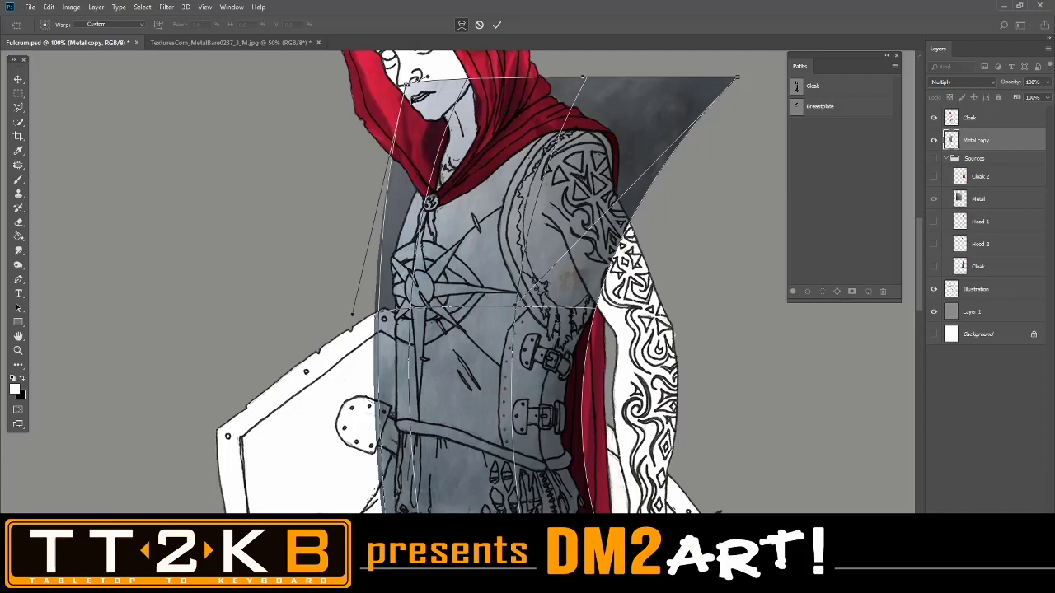
pyautogui.scroll(1, 414, 95)
pyautogui.scroll(5, 440, 158)
pyautogui.moveTo(407, 174); pyautogui.dragTo(497, 56)
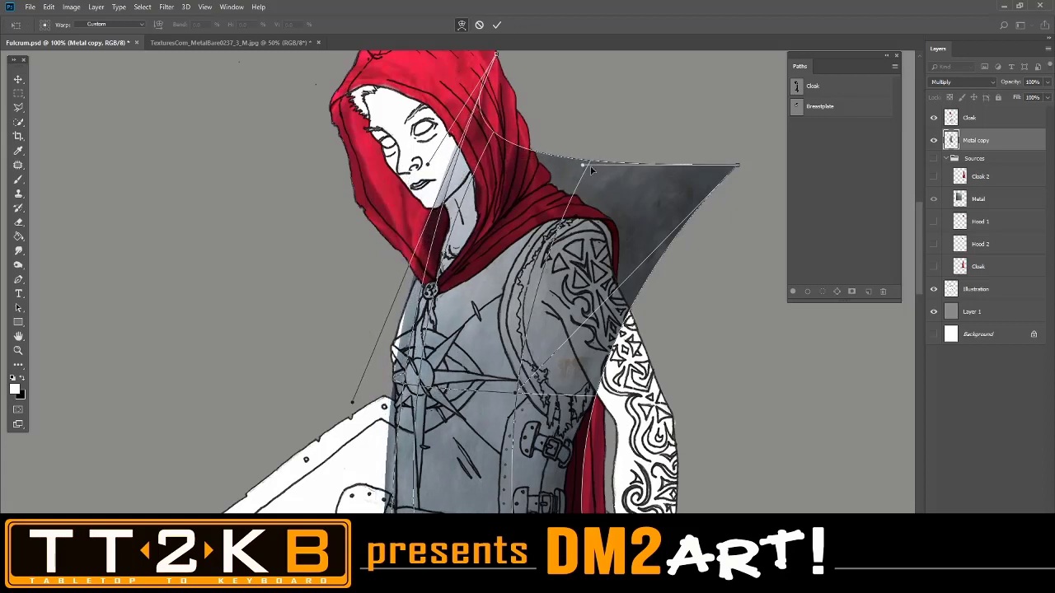
pyautogui.moveTo(583, 165); pyautogui.dragTo(662, 57)
pyautogui.scroll(-3, 662, 56)
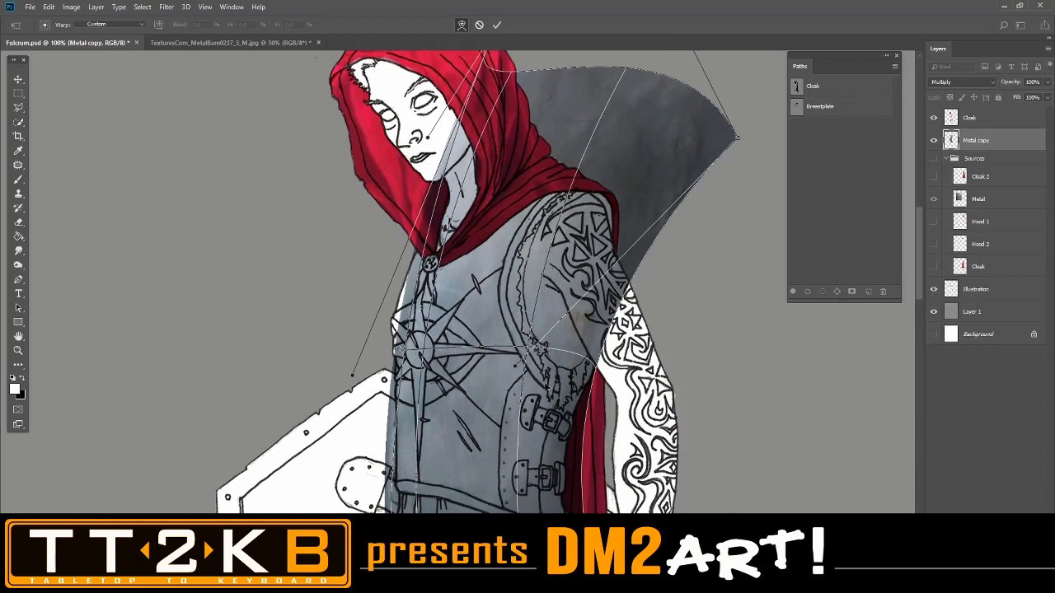
# Bend the warp mesh down below the armhole and push the shield-side edge outward to curve the texture around the chest.
pyautogui.moveTo(543, 353); pyautogui.dragTo(519, 388)
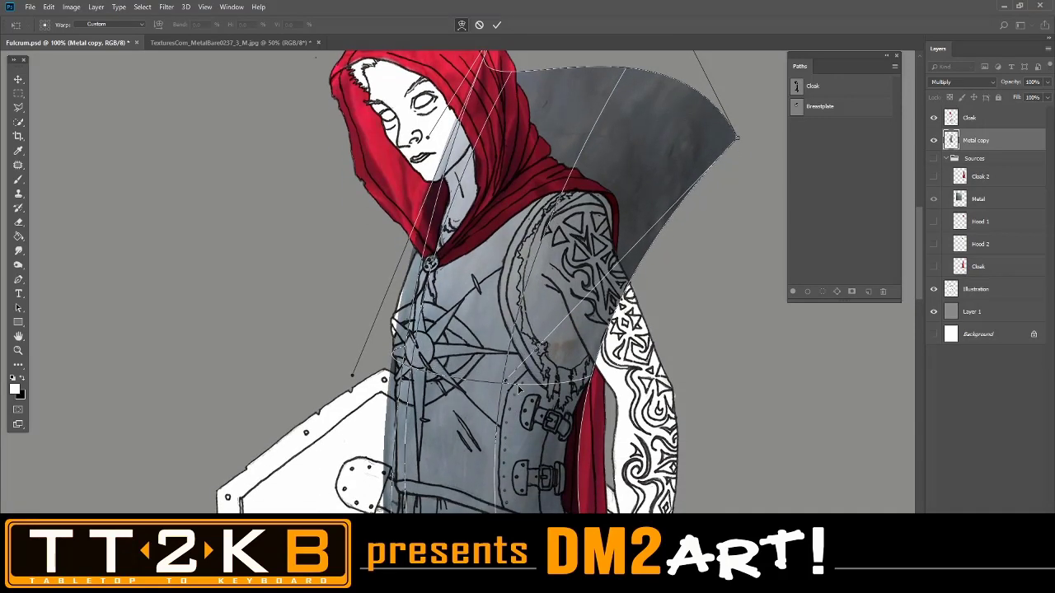
pyautogui.moveTo(401, 323); pyautogui.dragTo(390, 325)
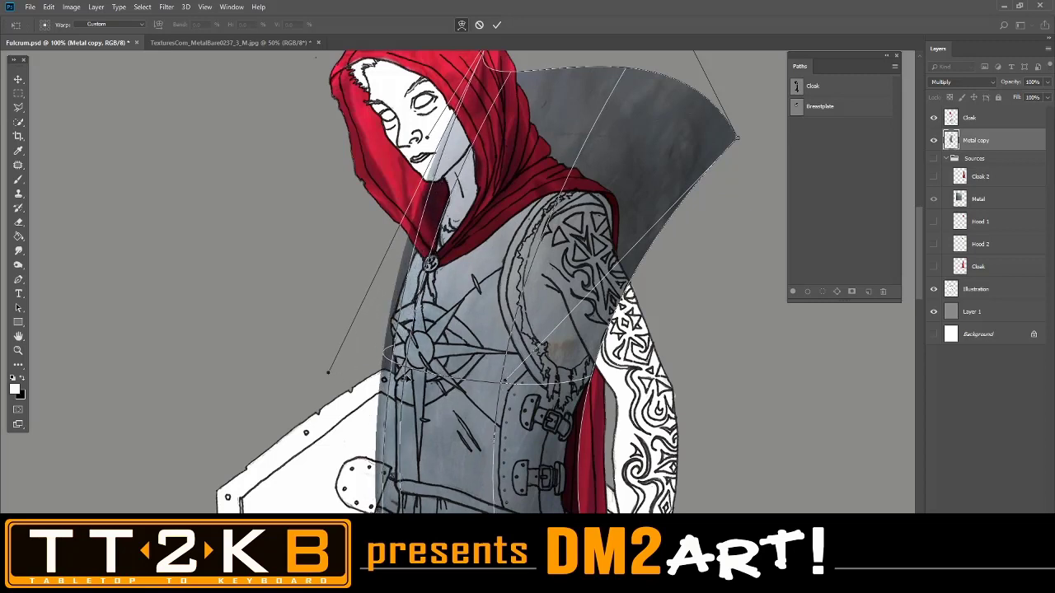
pyautogui.moveTo(406, 372)
pyautogui.mouseDown()
pyautogui.moveTo(427, 374)
pyautogui.moveTo(384, 346)
pyautogui.moveTo(418, 362)
pyautogui.mouseUp()
pyautogui.scroll(-5, 410, 360)
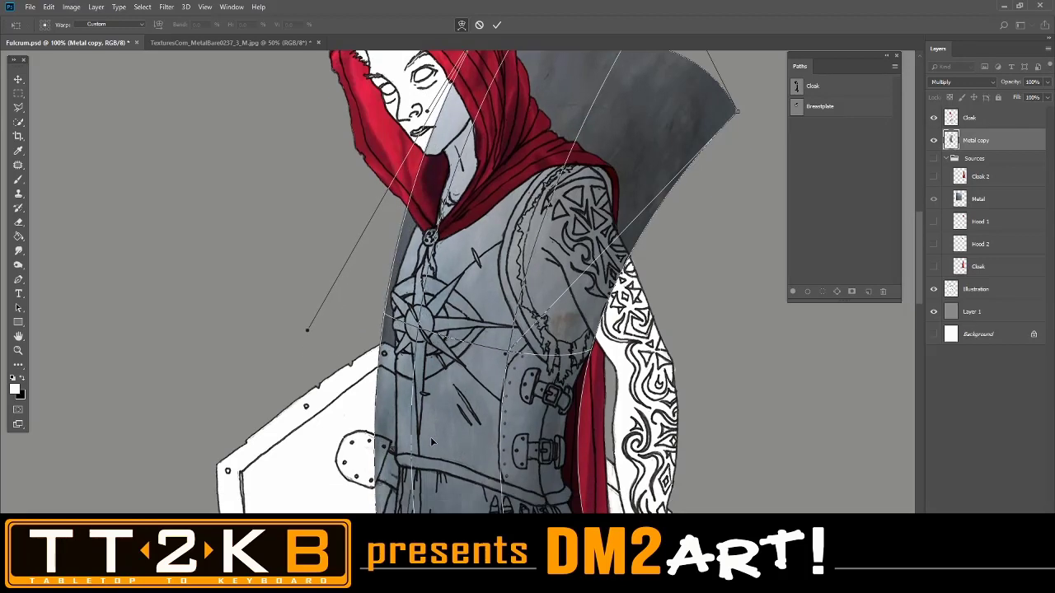
# Fine-tune the warp across the emblem and waist, bulging the shield-side edge just beyond the breastplate outline.
pyautogui.moveTo(509, 268); pyautogui.dragTo(489, 254)
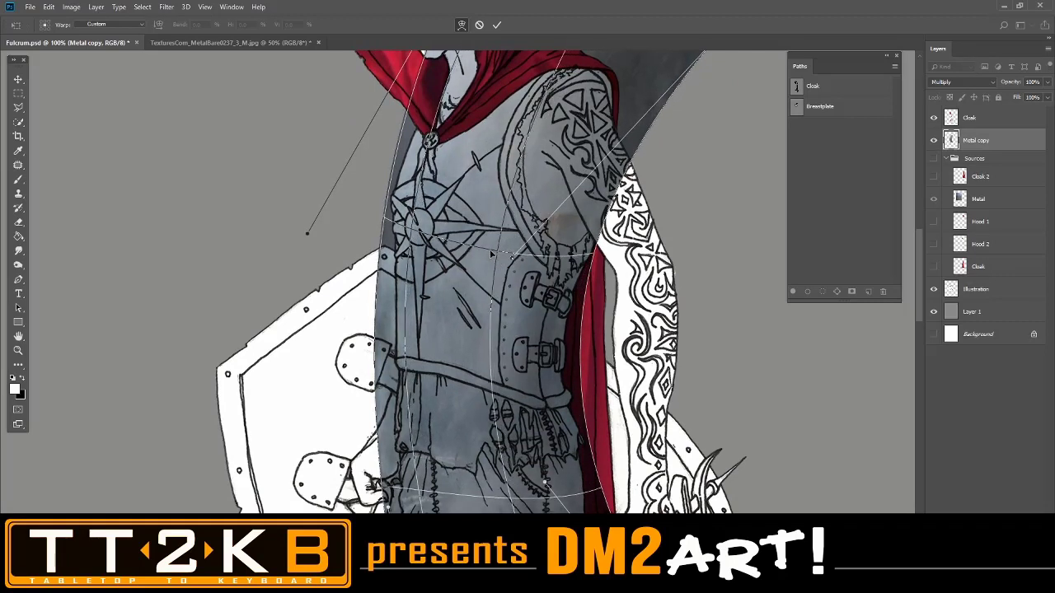
pyautogui.moveTo(412, 234); pyautogui.dragTo(421, 234)
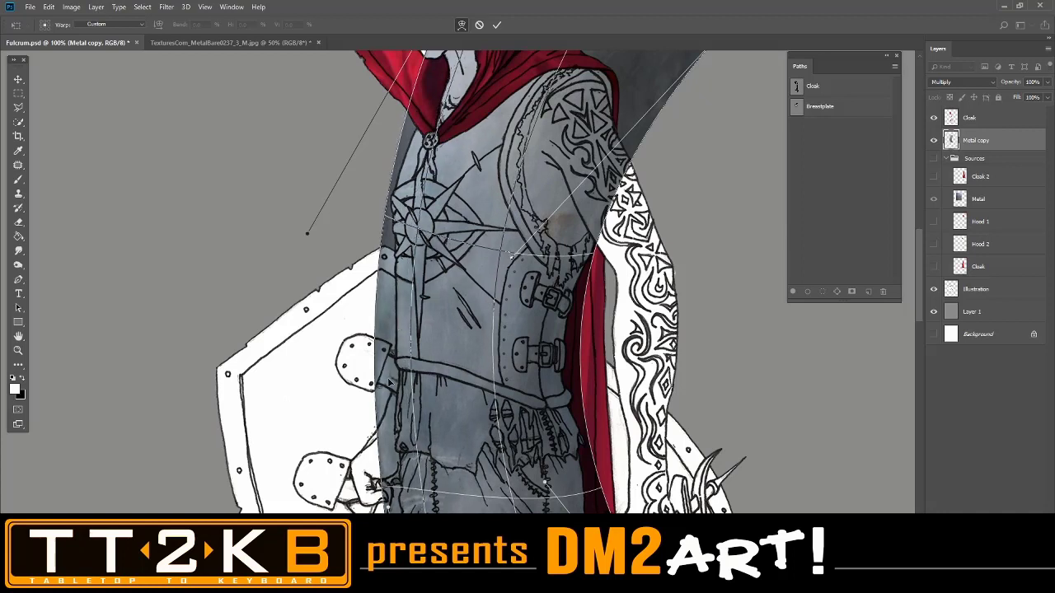
pyautogui.moveTo(379, 382); pyautogui.dragTo(387, 381)
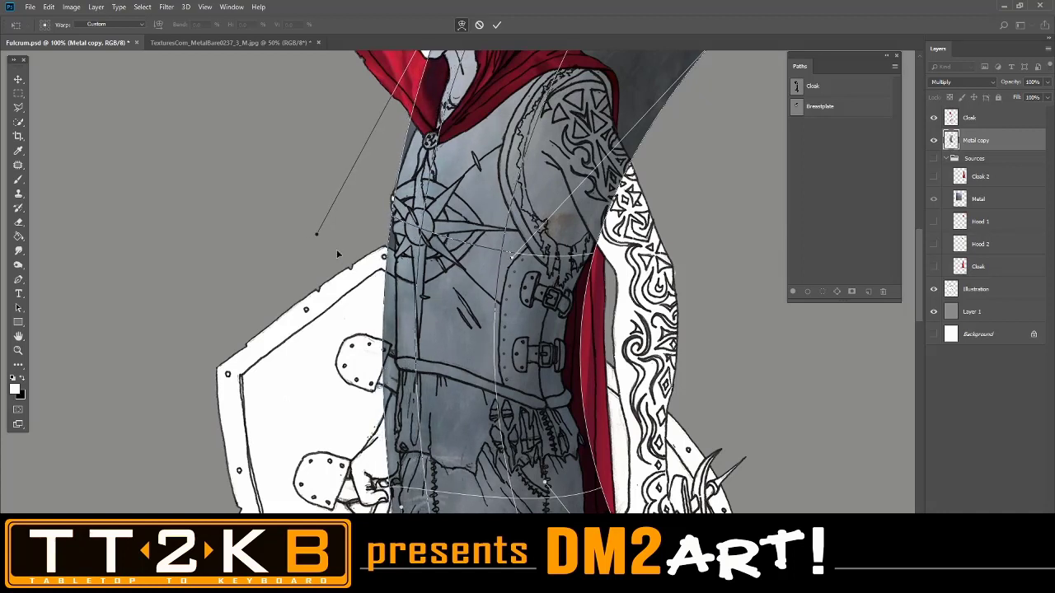
pyautogui.moveTo(321, 238); pyautogui.dragTo(287, 287)
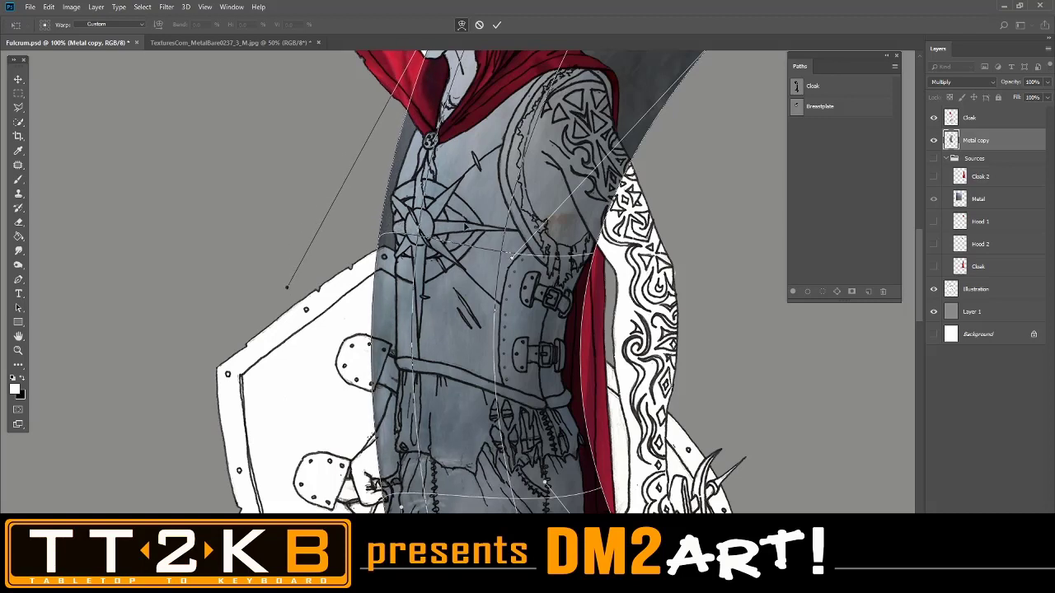
pyautogui.moveTo(441, 242); pyautogui.dragTo(440, 230)
pyautogui.moveTo(391, 489); pyautogui.dragTo(399, 487)
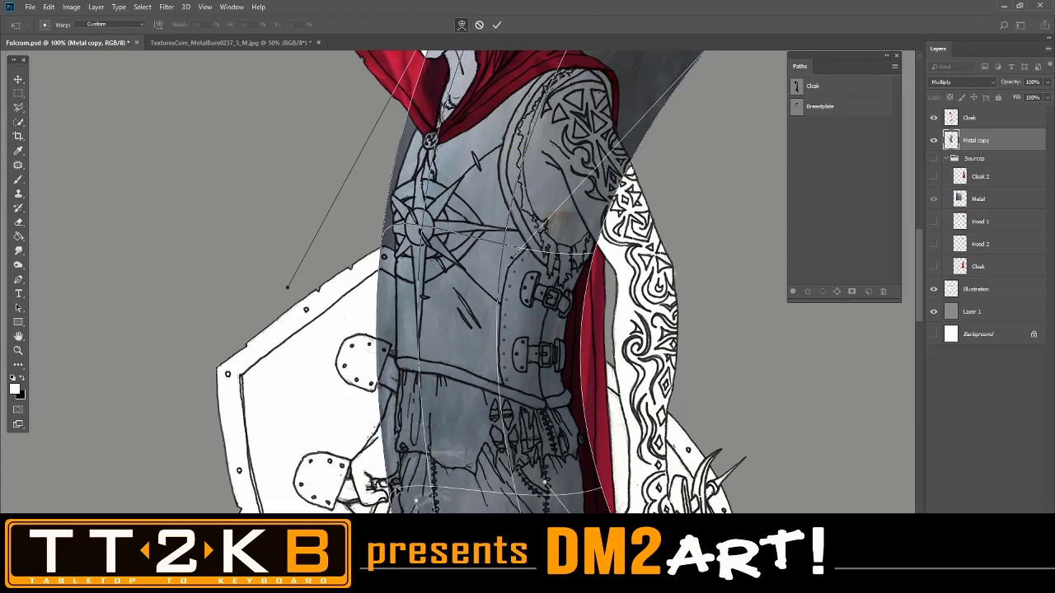
# Fine-tune the warp of the Metal copy texture over the torso and apply the transformation.
pyautogui.moveTo(429, 215); pyautogui.dragTo(424, 216)
pyautogui.scroll(-1, 445, 416)
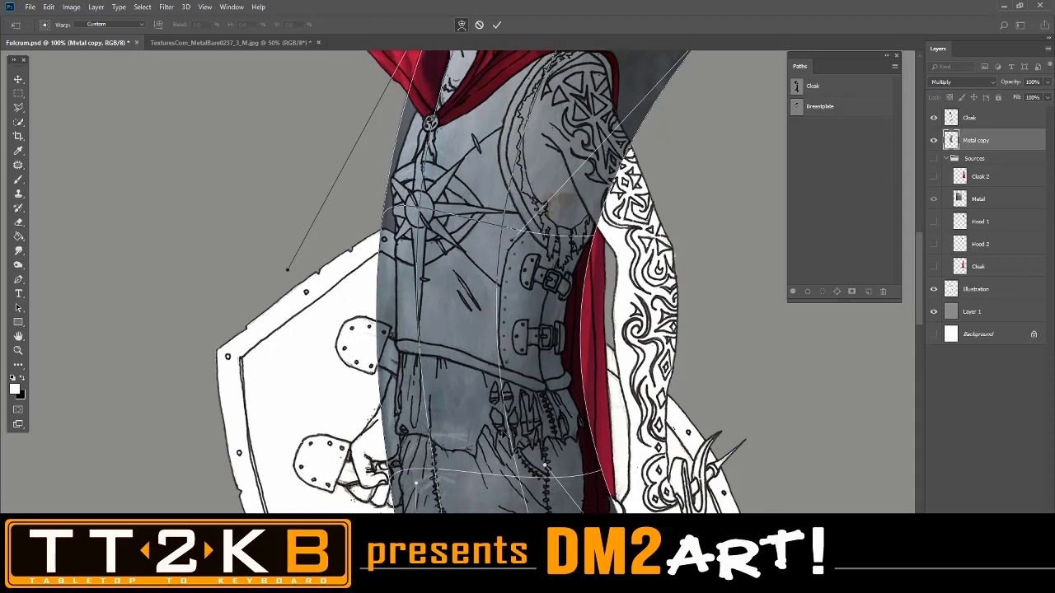
pyautogui.scroll(1, 554, 300)
pyautogui.scroll(2, 574, 396)
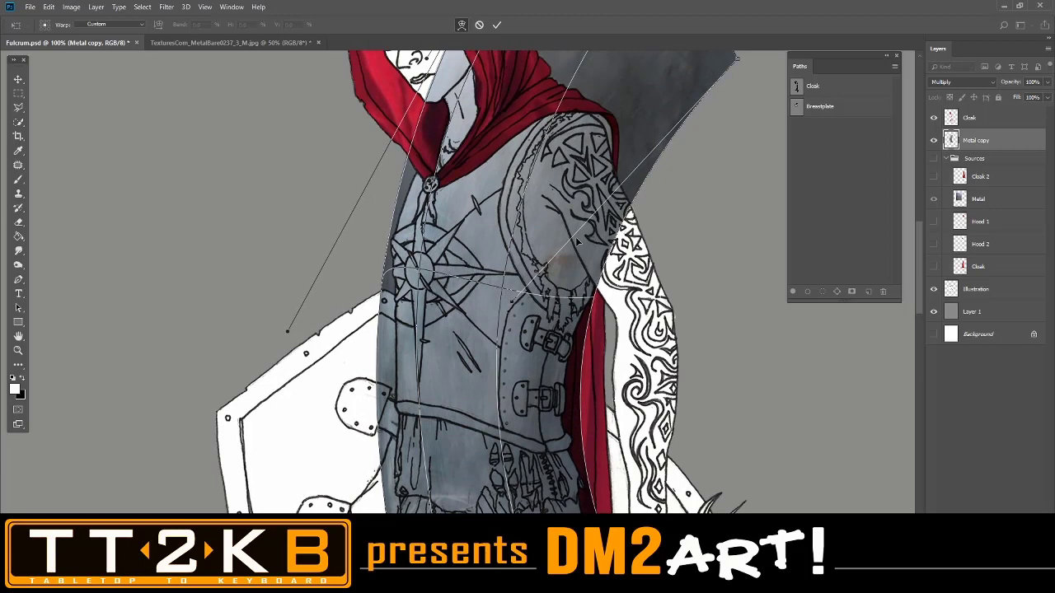
pyautogui.press('Return')
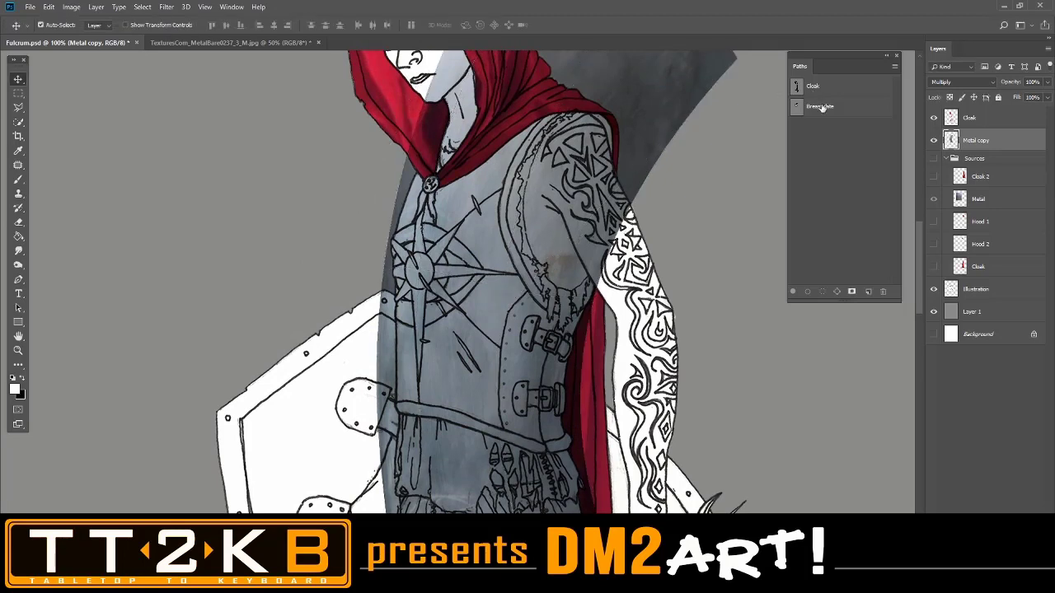
# Make a new anti-aliased selection from the Breastplate path with a feather radius of 0 pixels.
pyautogui.click(821, 107)
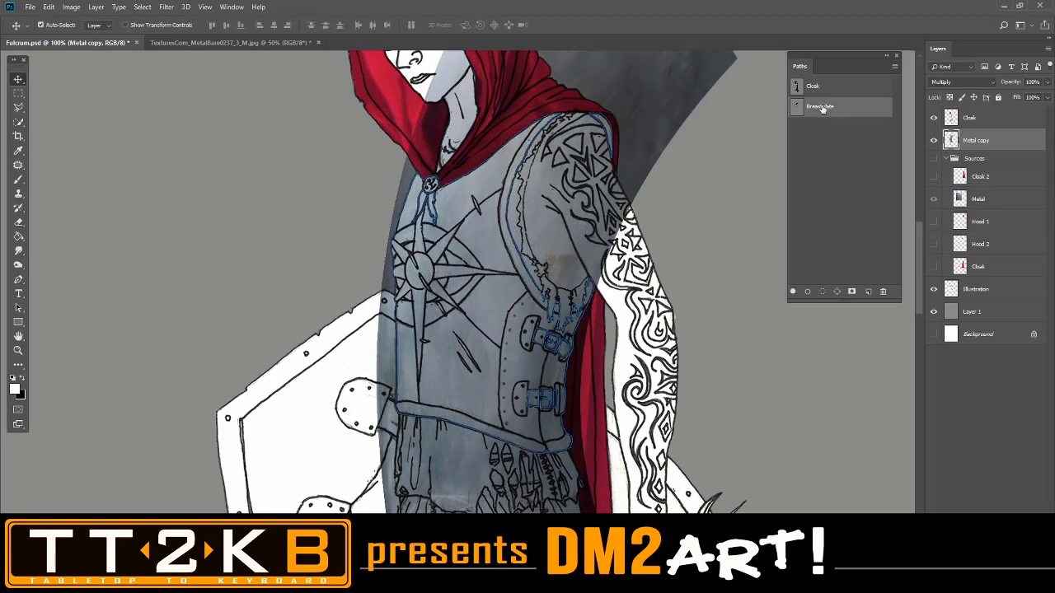
pyautogui.rightClick(821, 108)
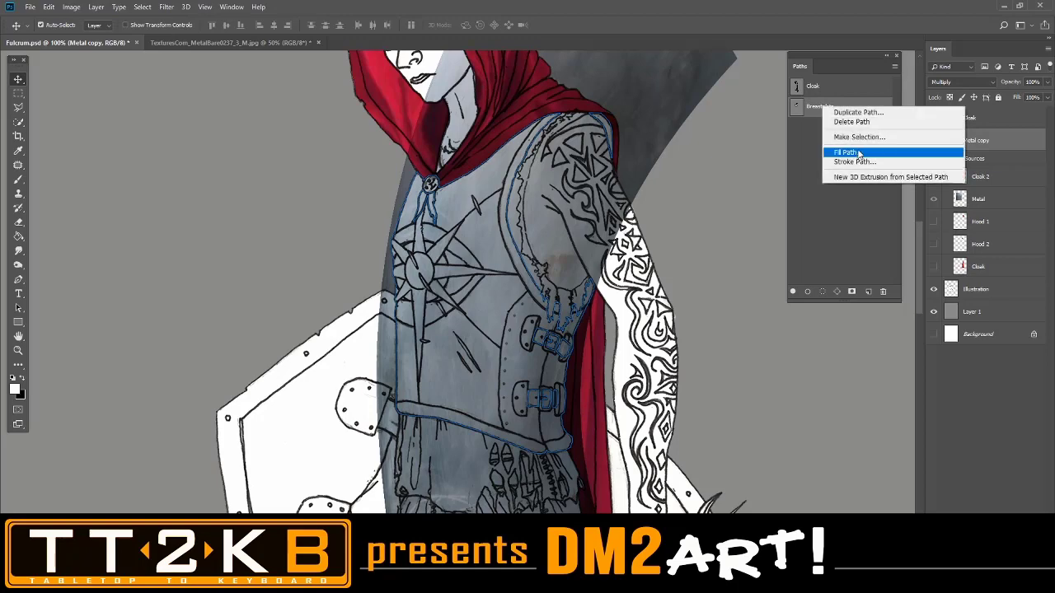
pyautogui.click(857, 138)
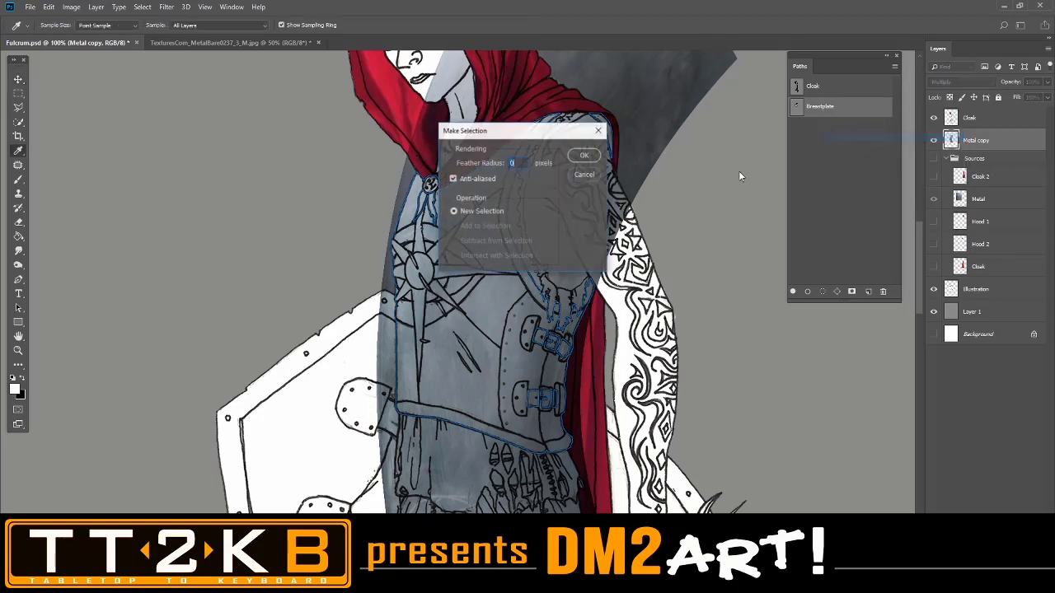
pyautogui.click(579, 149)
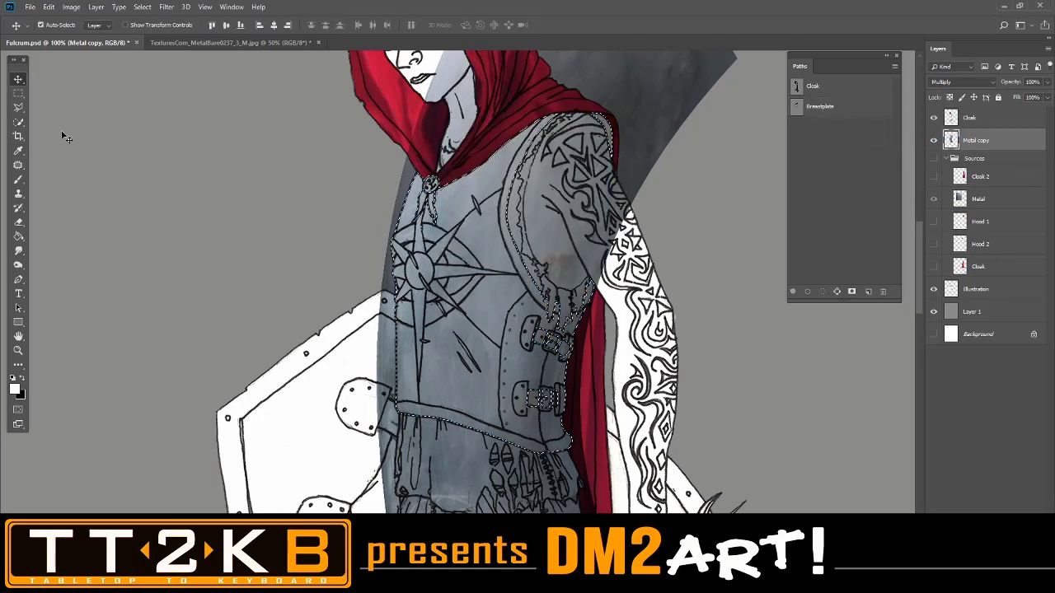
# Copy the selected breastplate area of the metal texture to a new layer and delete the Metal copy layer.
pyautogui.click(15, 109)
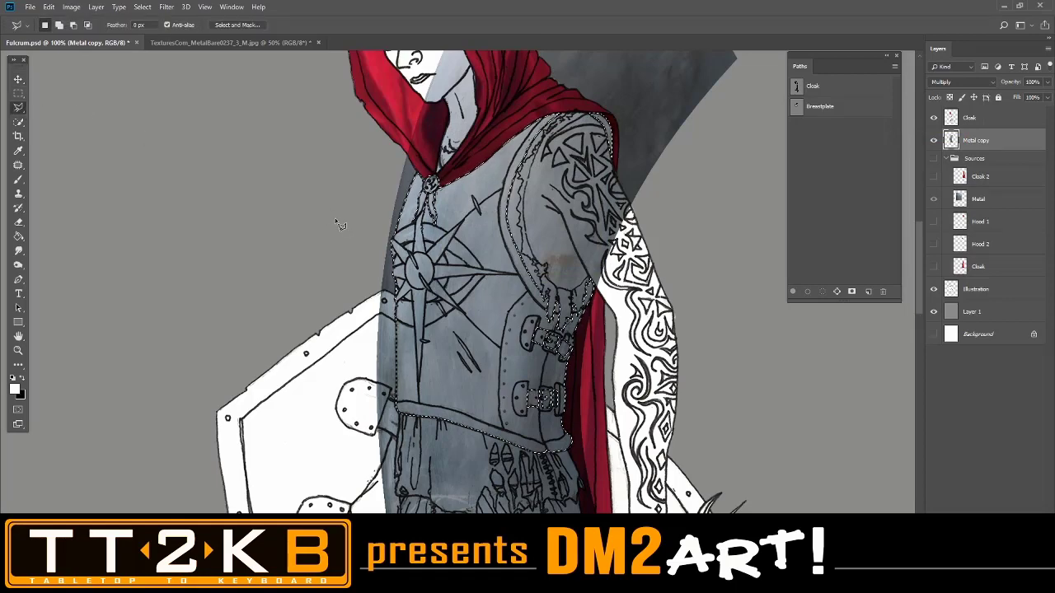
pyautogui.rightClick(480, 300)
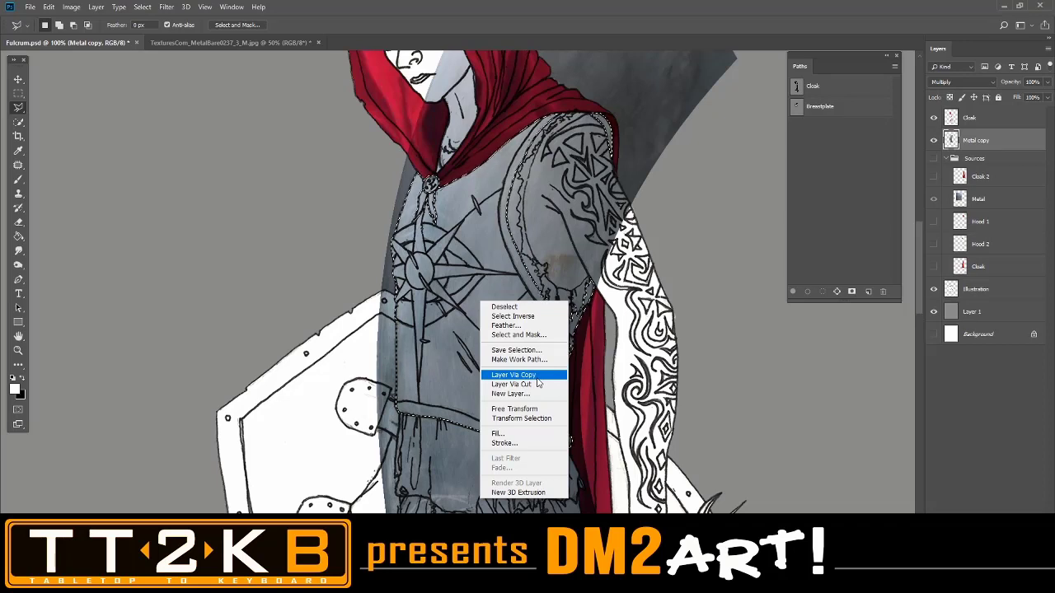
pyautogui.click(536, 378)
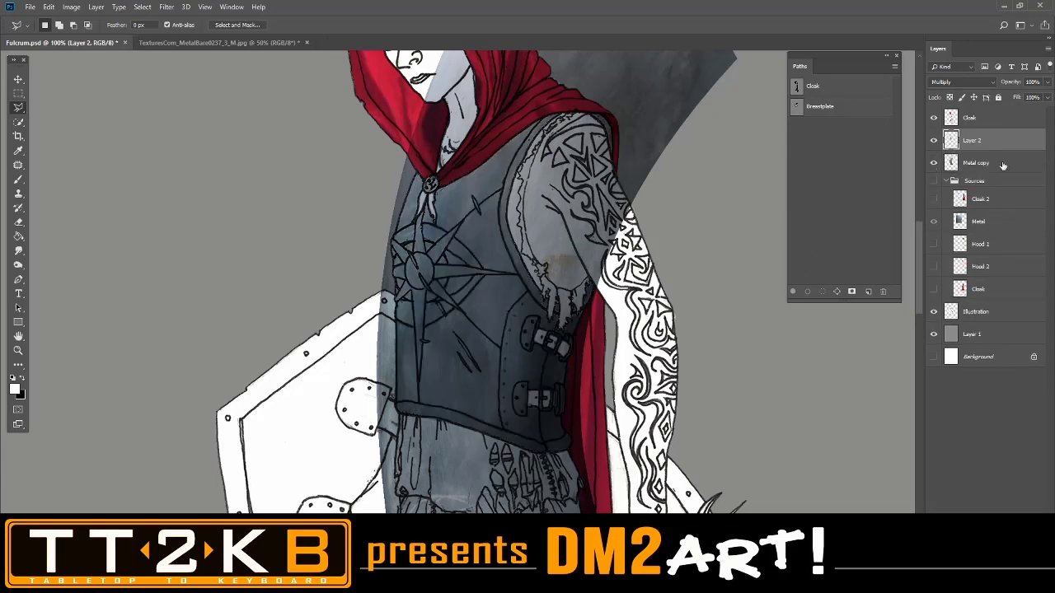
pyautogui.click(1002, 164)
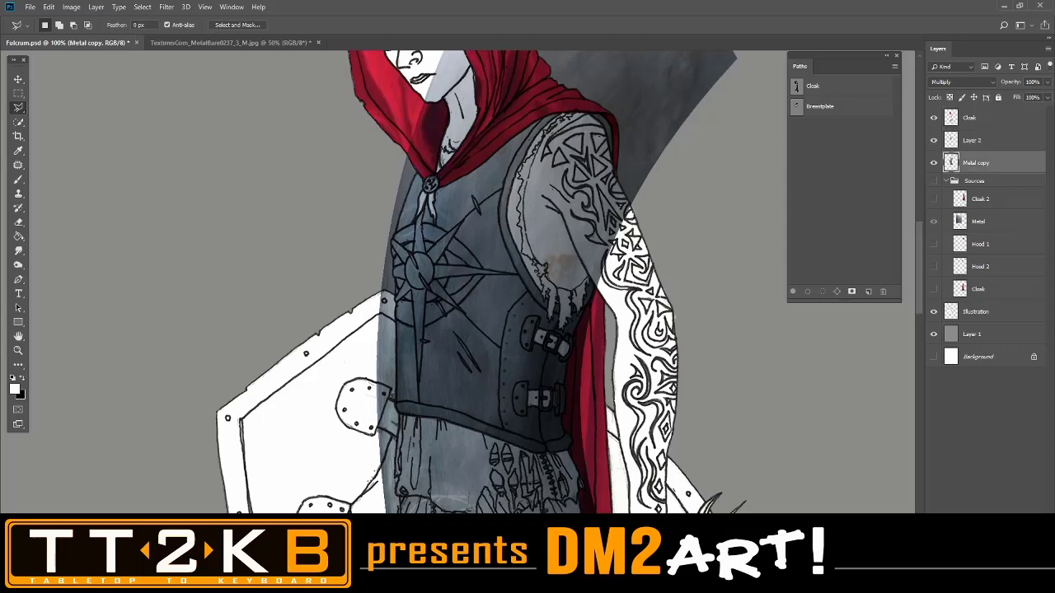
pyautogui.press('Delete')
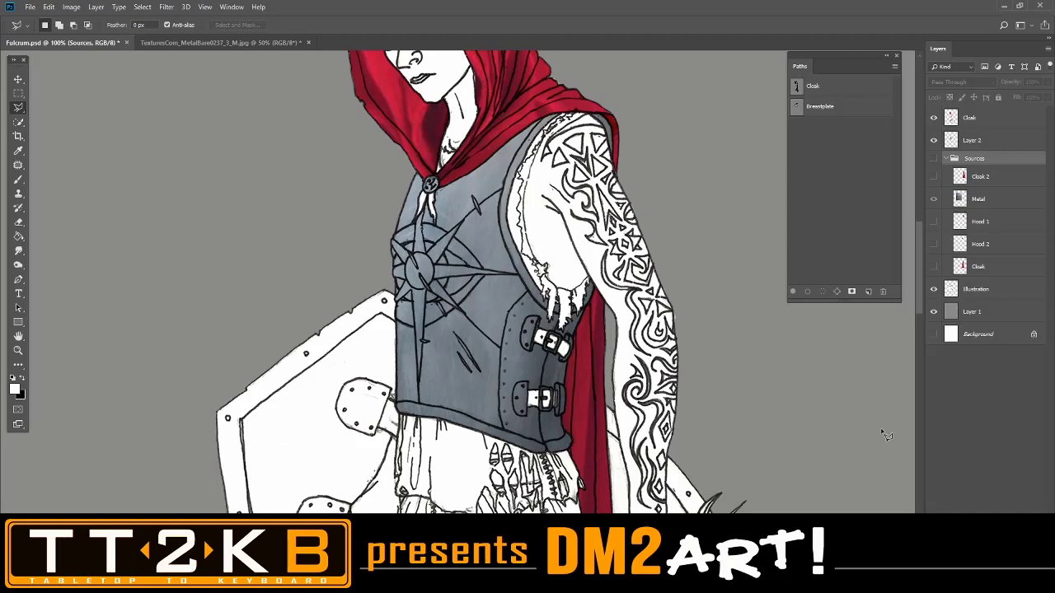
# Examine the metal texture on the breastplate, both close up and against the whole figure.
pyautogui.scroll(3, 729, 393)
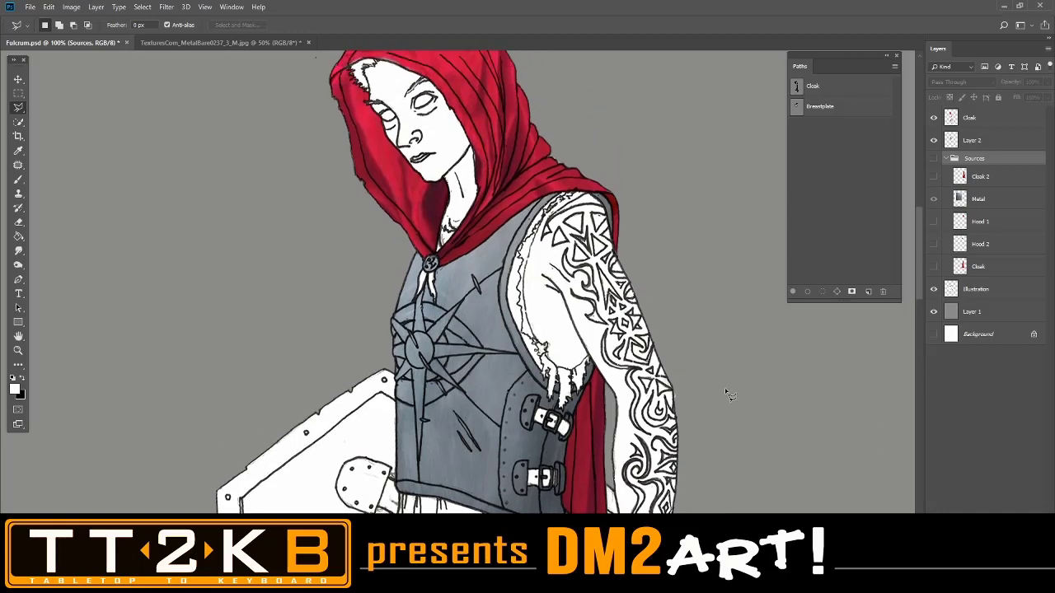
pyautogui.hotkey('ctrl', '-')
pyautogui.hotkey('ctrl', '-')
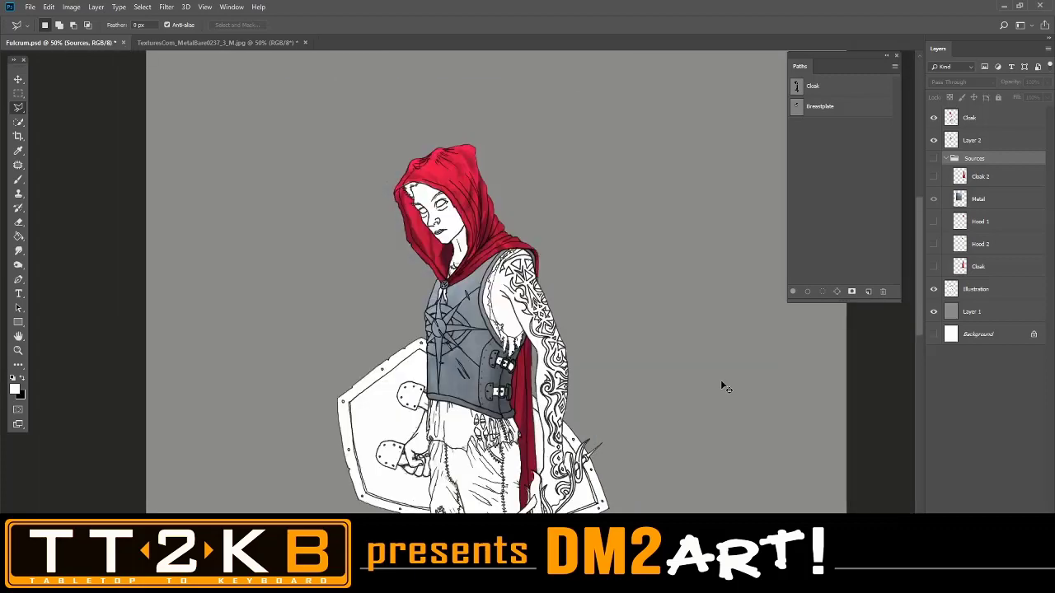
pyautogui.hotkey('ctrl', '+')
pyautogui.hotkey('ctrl', '+')
pyautogui.hotkey('ctrl', '+')
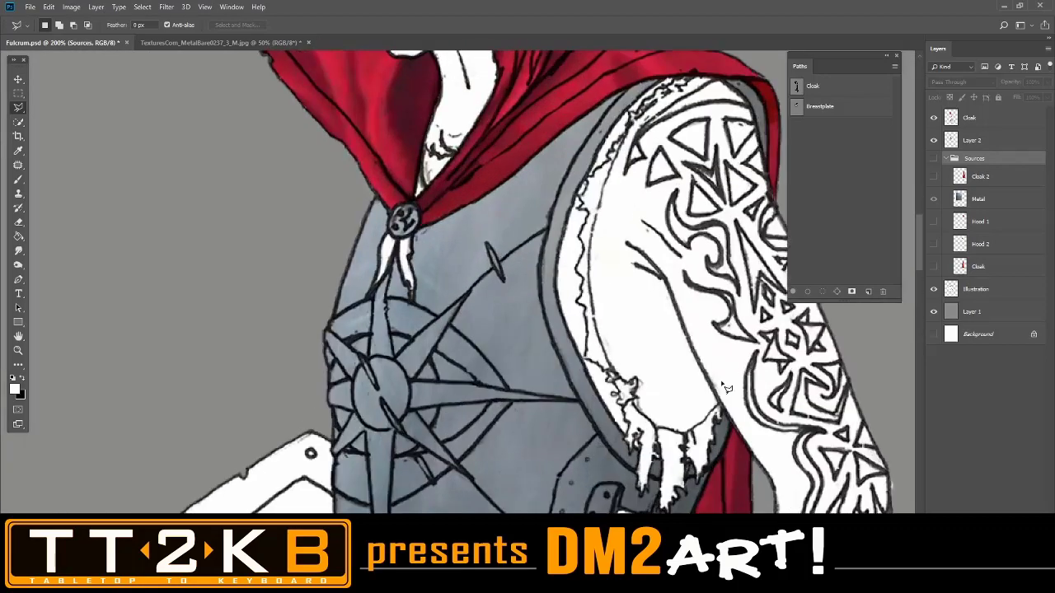
pyautogui.hotkey('ctrl', '-')
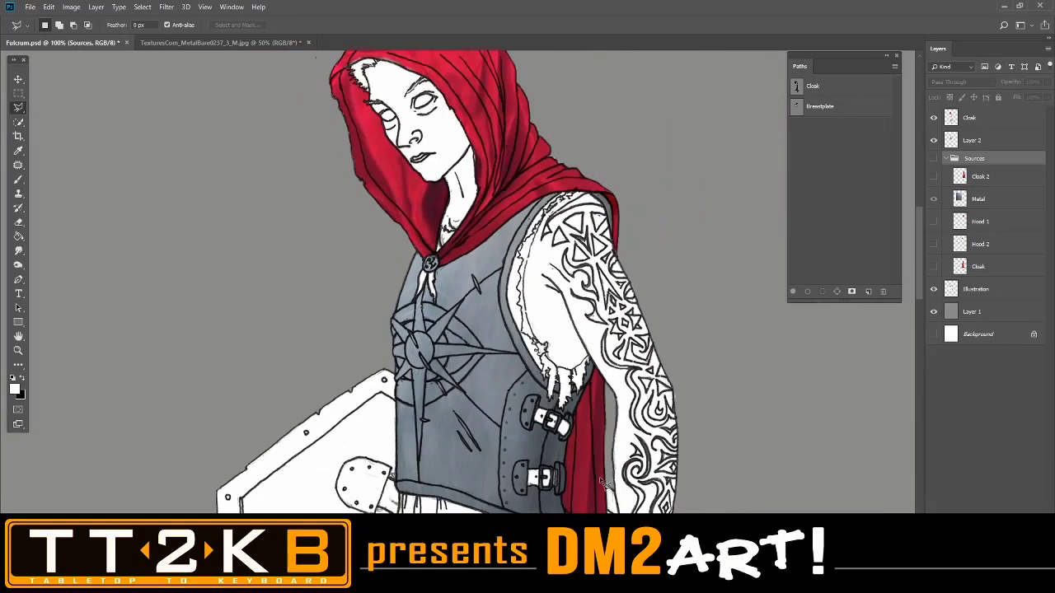
pyautogui.moveTo(678, 372); pyautogui.dragTo(593, 298)
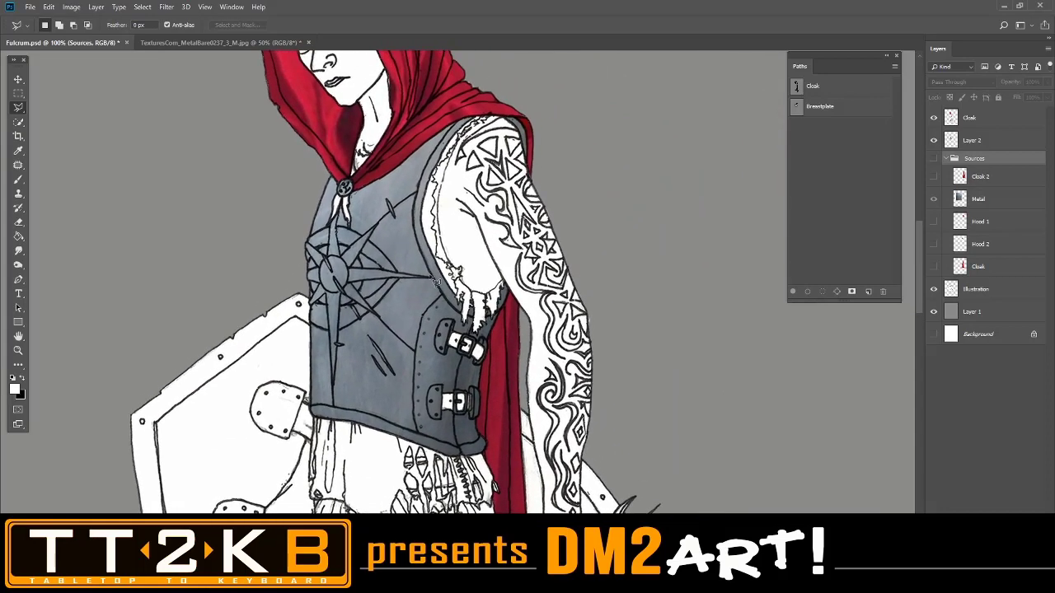
pyautogui.click(73, 8)
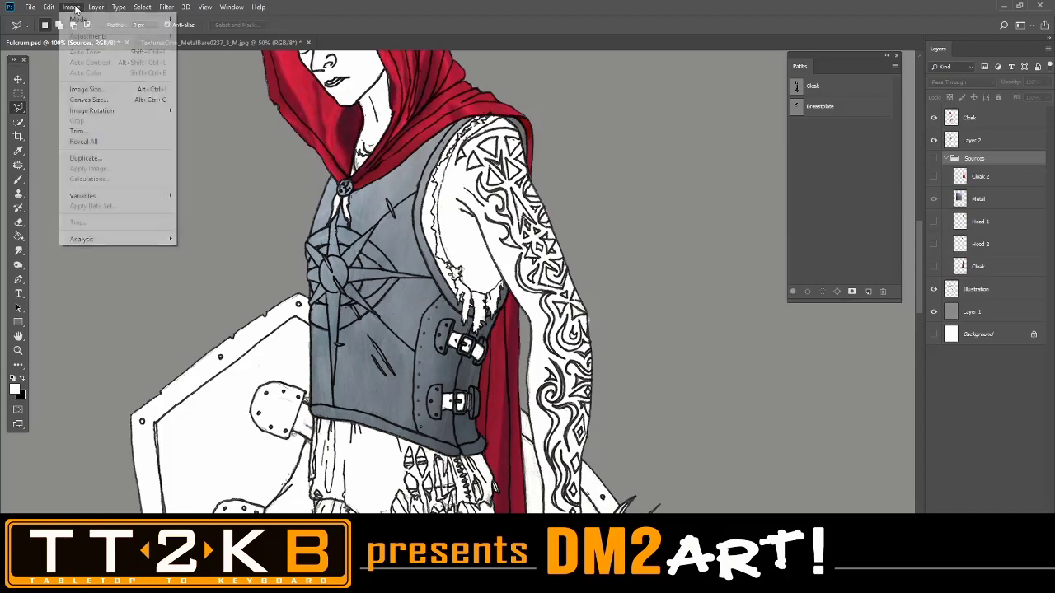
pyautogui.click(72, 9)
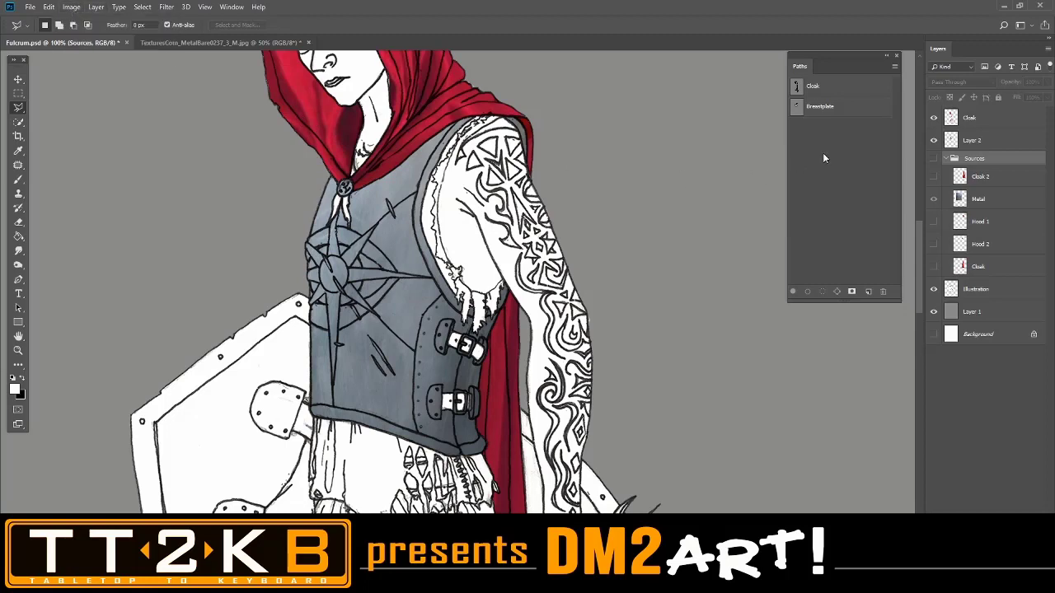
# Rename the cut-out metal texture layer as Breastplate.
pyautogui.click(980, 142)
pyautogui.doubleClick(979, 140)
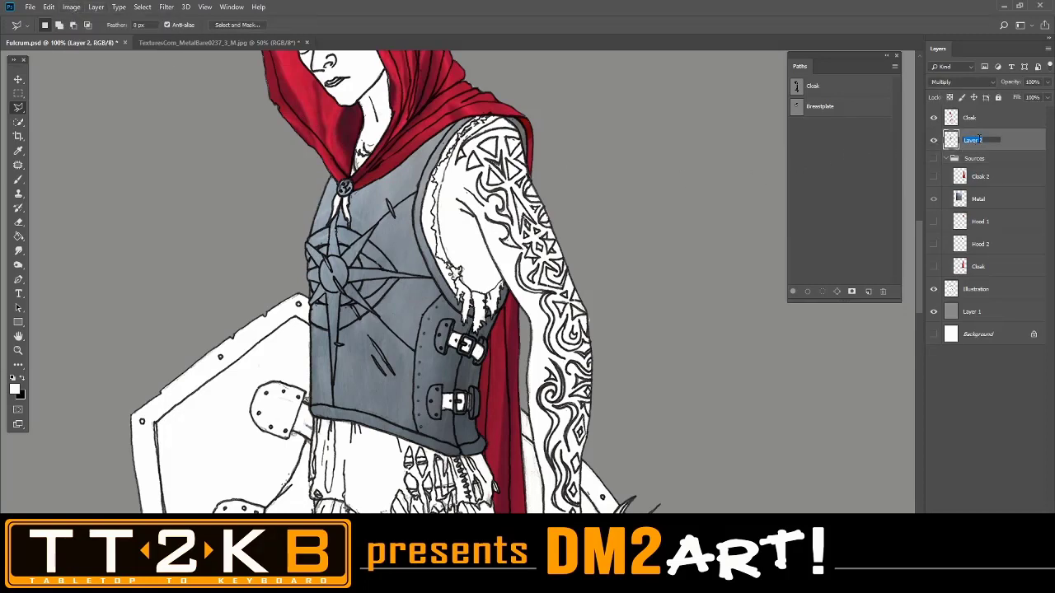
pyautogui.write('Breastplate')
pyautogui.press('Return')
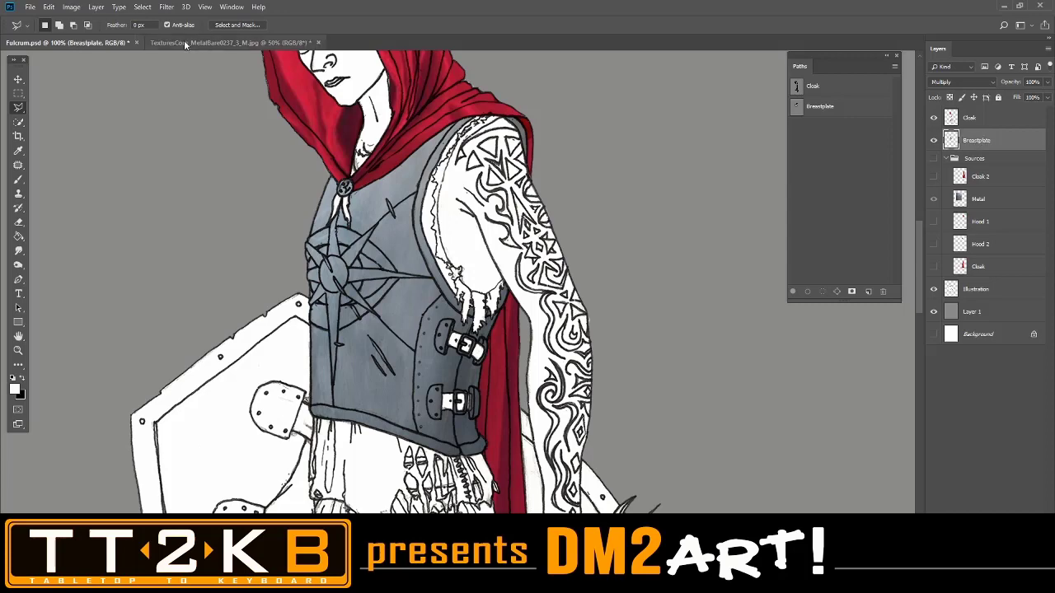
# Apply a Brightness/Contrast adjustment to the Breastplate layer with brightness 28 and increased contrast.
pyautogui.click(72, 6)
pyautogui.moveTo(91, 34)
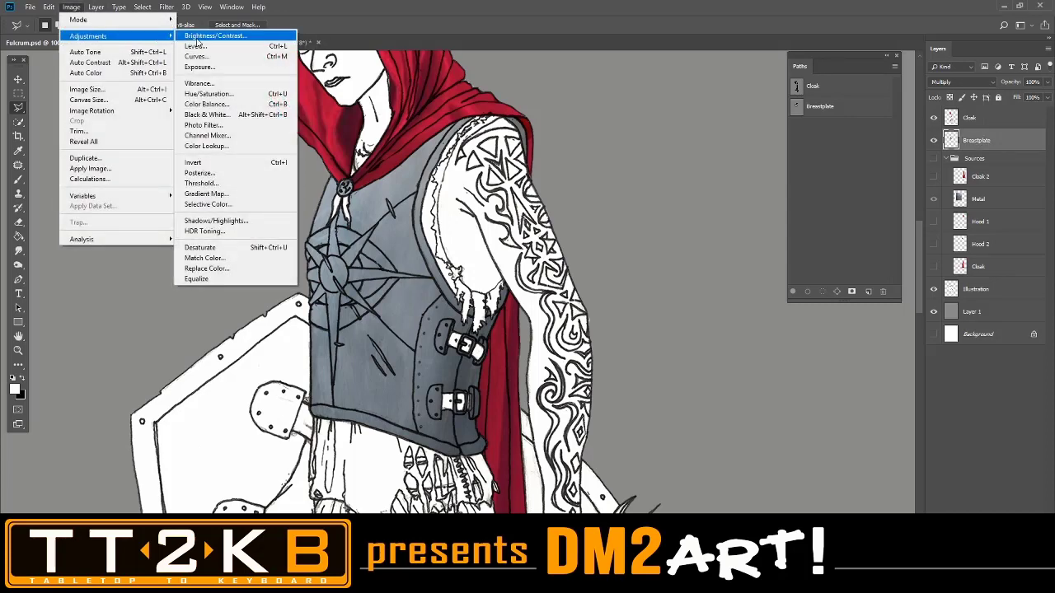
pyautogui.click(222, 36)
pyautogui.moveTo(730, 188); pyautogui.dragTo(744, 210)
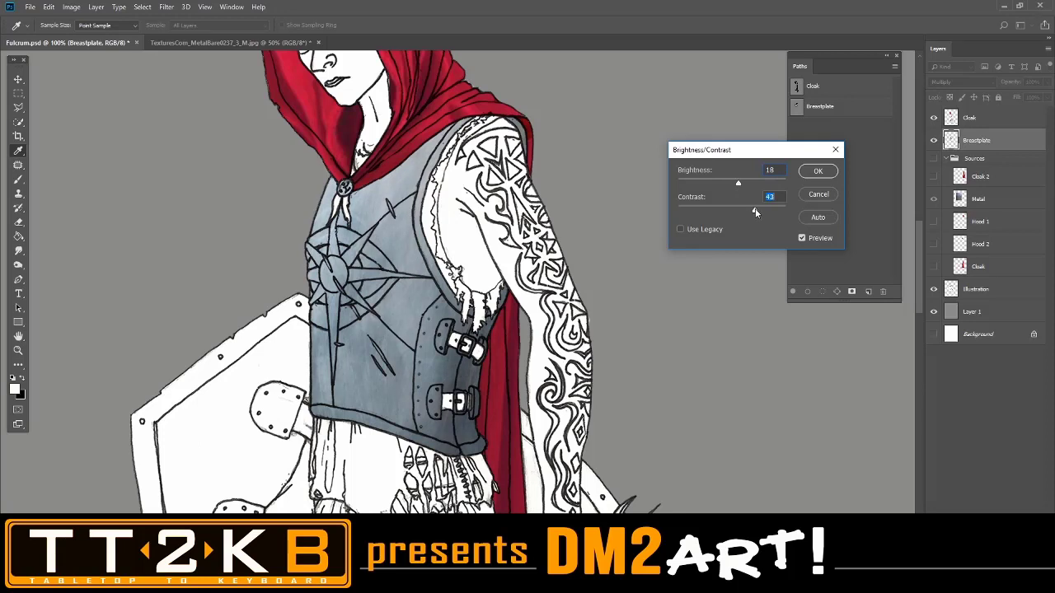
pyautogui.moveTo(755, 213); pyautogui.dragTo(742, 186)
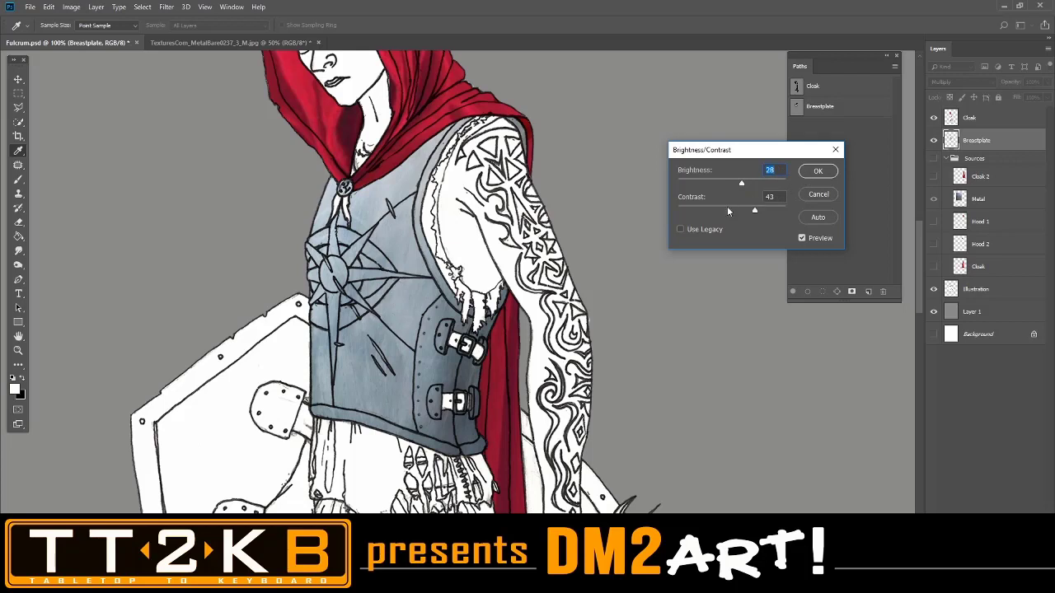
pyautogui.moveTo(752, 211); pyautogui.dragTo(854, 214)
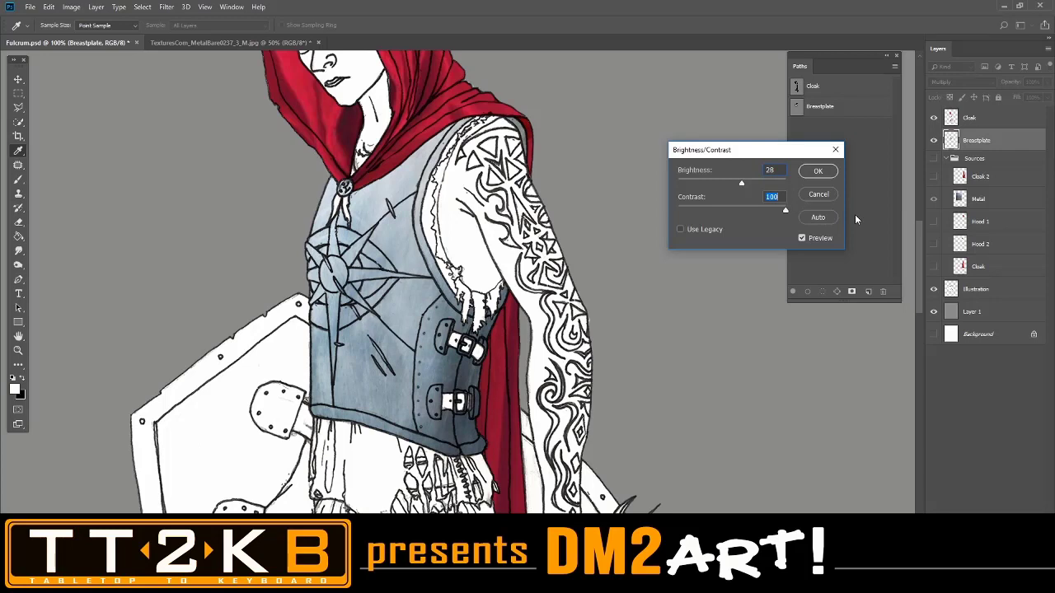
pyautogui.moveTo(780, 216); pyautogui.dragTo(762, 216)
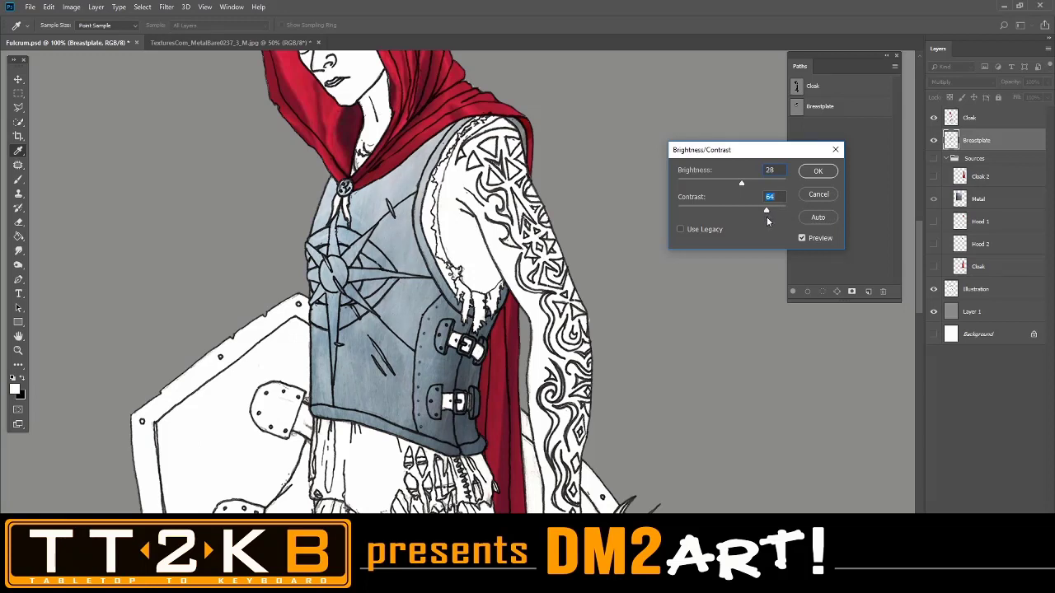
pyautogui.moveTo(766, 218); pyautogui.dragTo(761, 210)
pyautogui.click(807, 173)
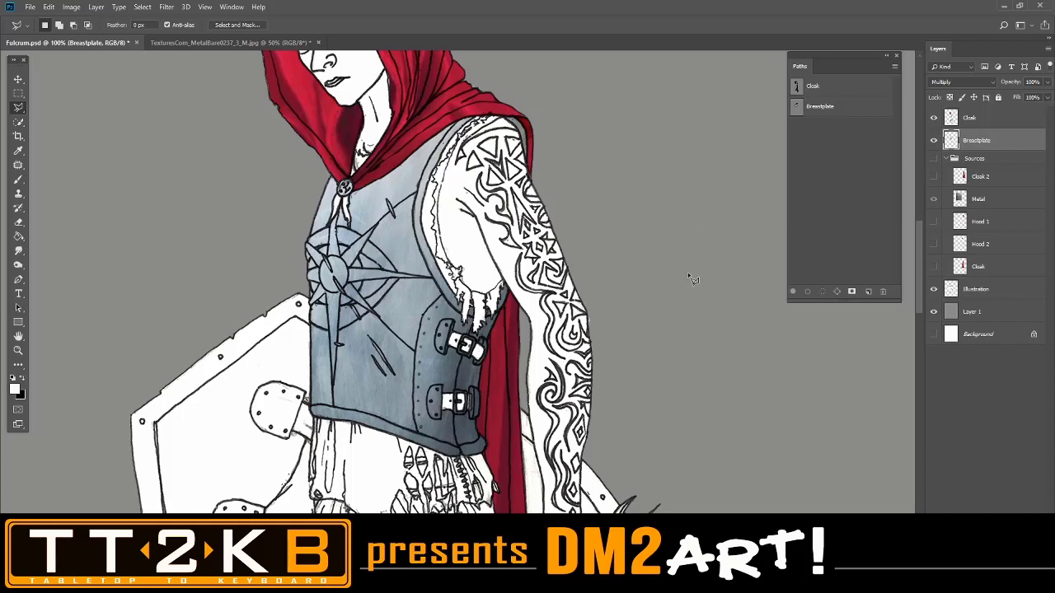
# Look over the uncoloured lower parts of the figure, including the shield, trousers and sword.
pyautogui.scroll(-8, 690, 286)
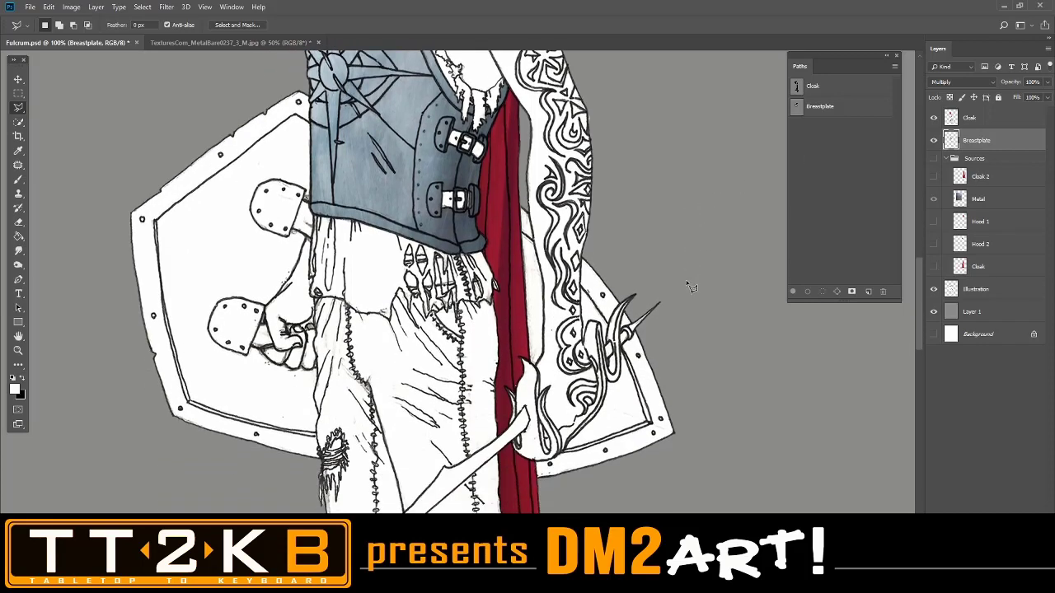
pyautogui.scroll(-2, 690, 286)
pyautogui.moveTo(915, 334); pyautogui.dragTo(901, 278)
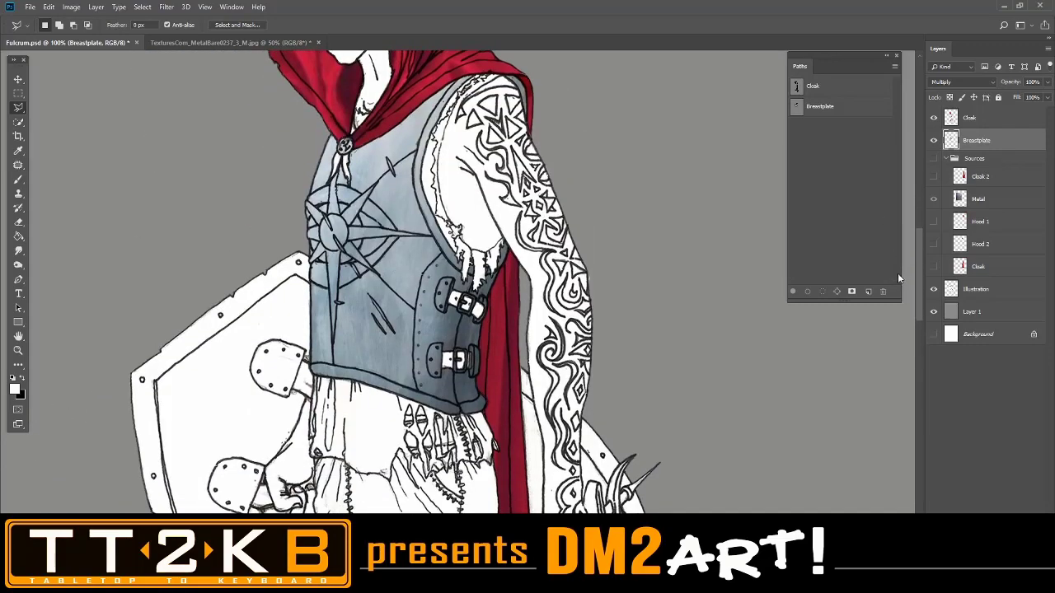
pyautogui.scroll(-7, 648, 275)
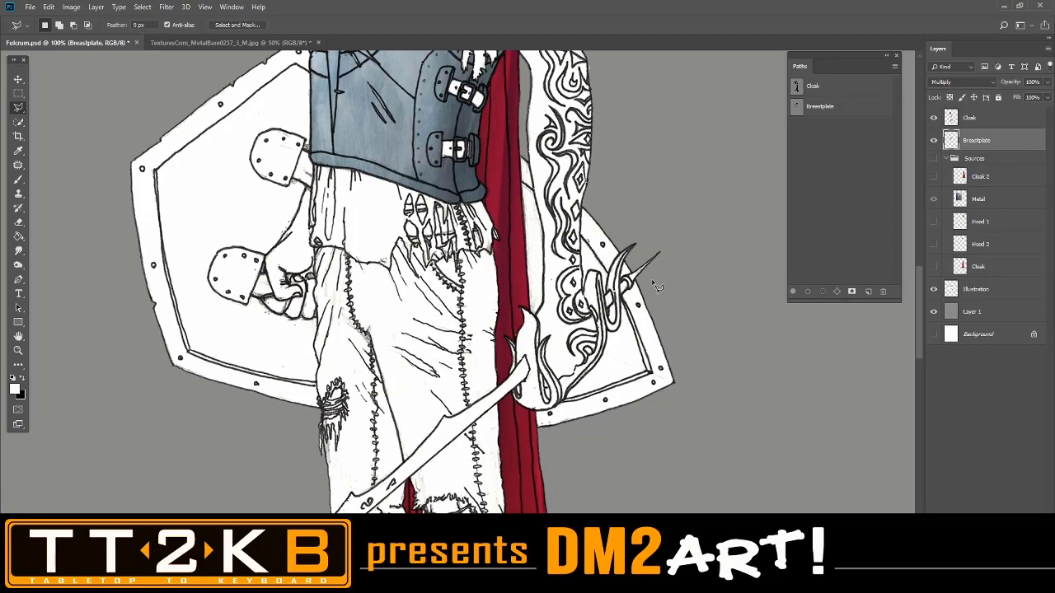
pyautogui.scroll(2, 657, 285)
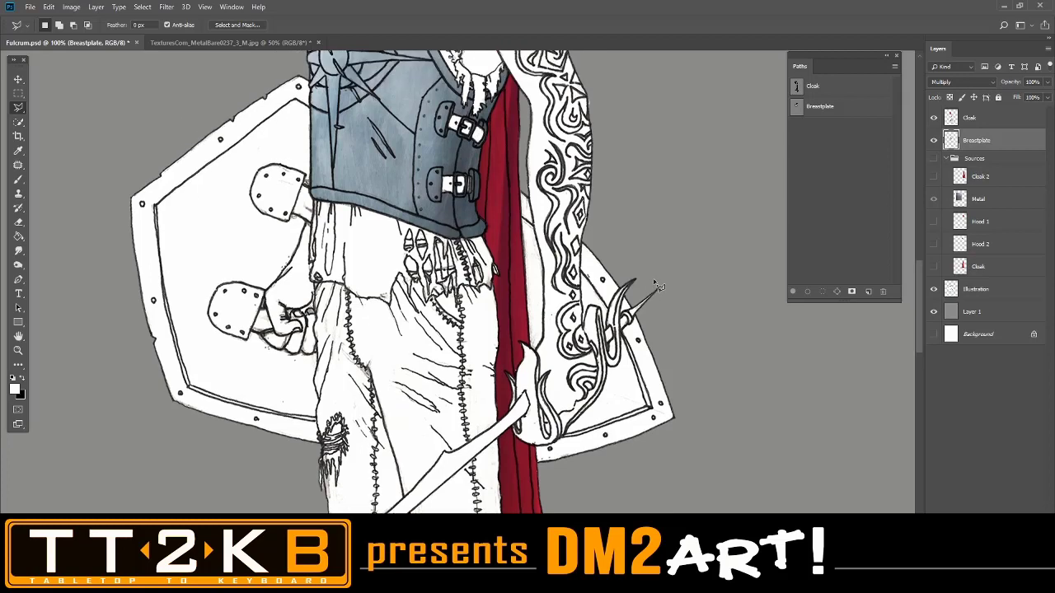
pyautogui.scroll(-10, 656, 285)
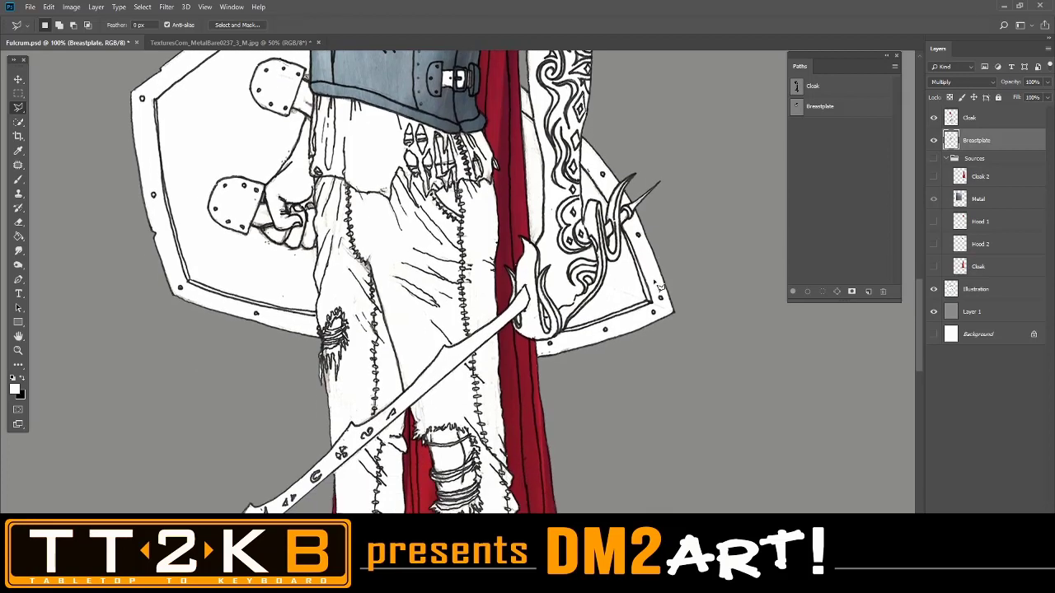
pyautogui.scroll(-2, 657, 285)
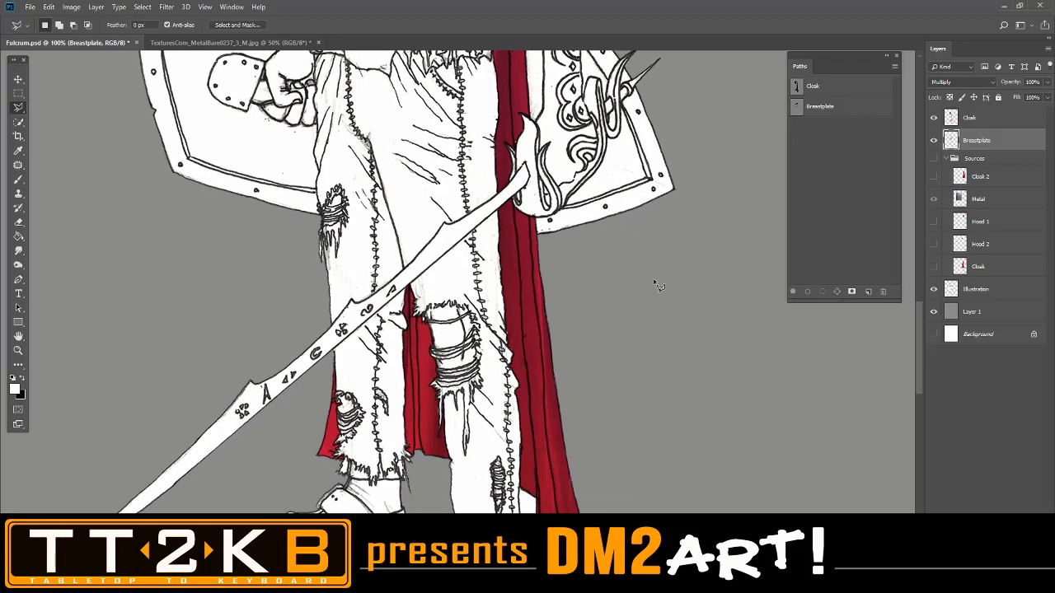
pyautogui.scroll(-2, 657, 285)
pyautogui.scroll(2, 657, 285)
pyautogui.click(247, 582)
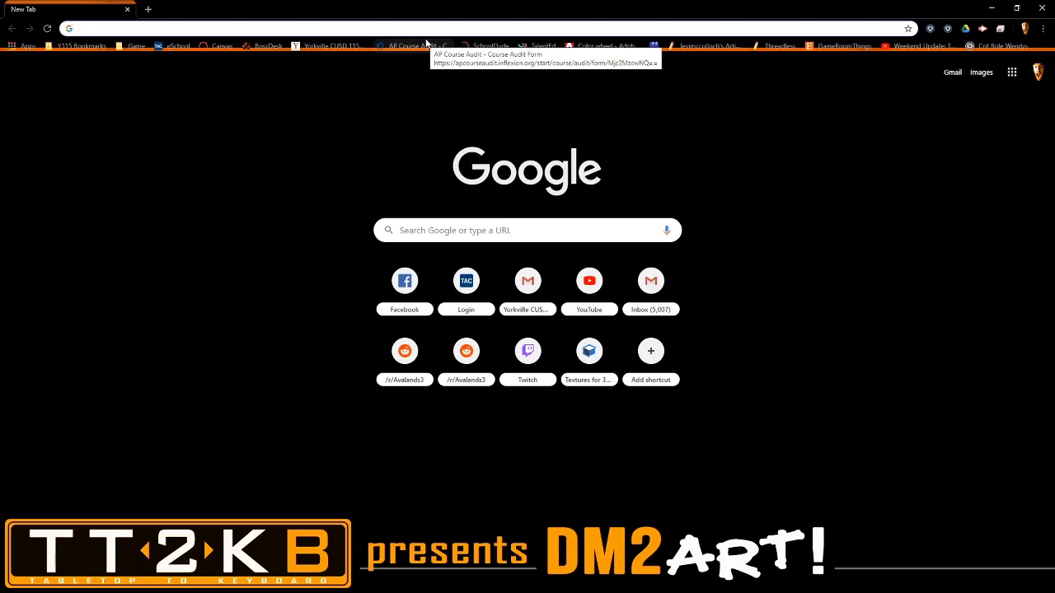
pyautogui.write('www.twitch.com')
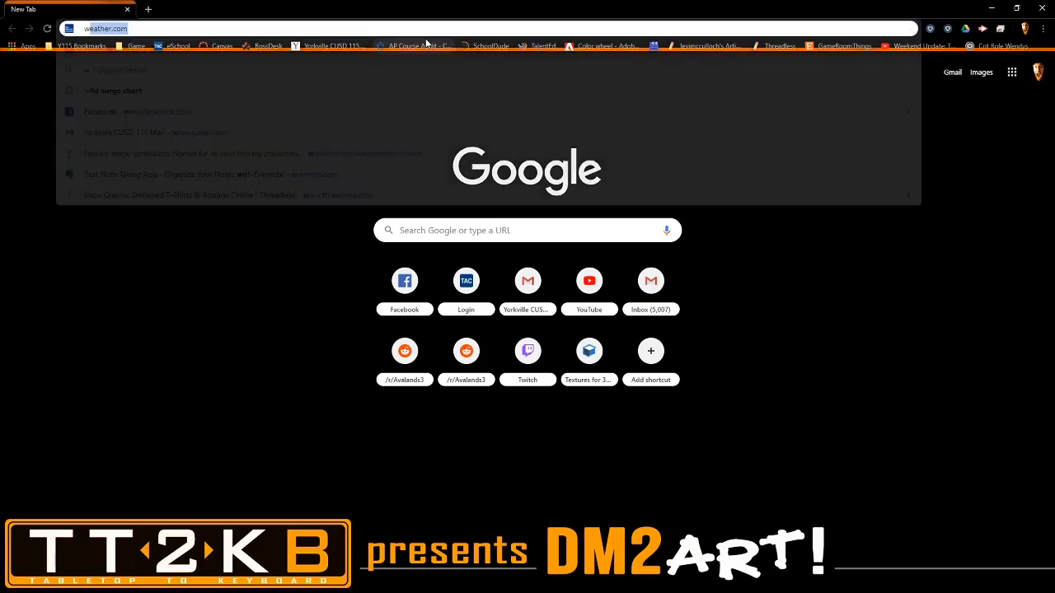
pyautogui.press('Return')
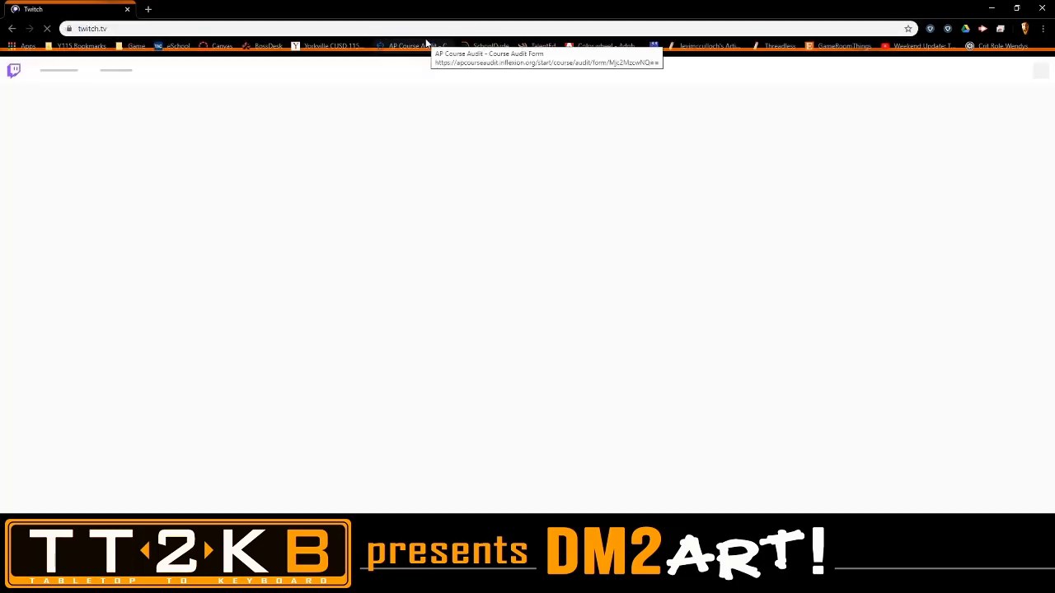
pyautogui.click(426, 26)
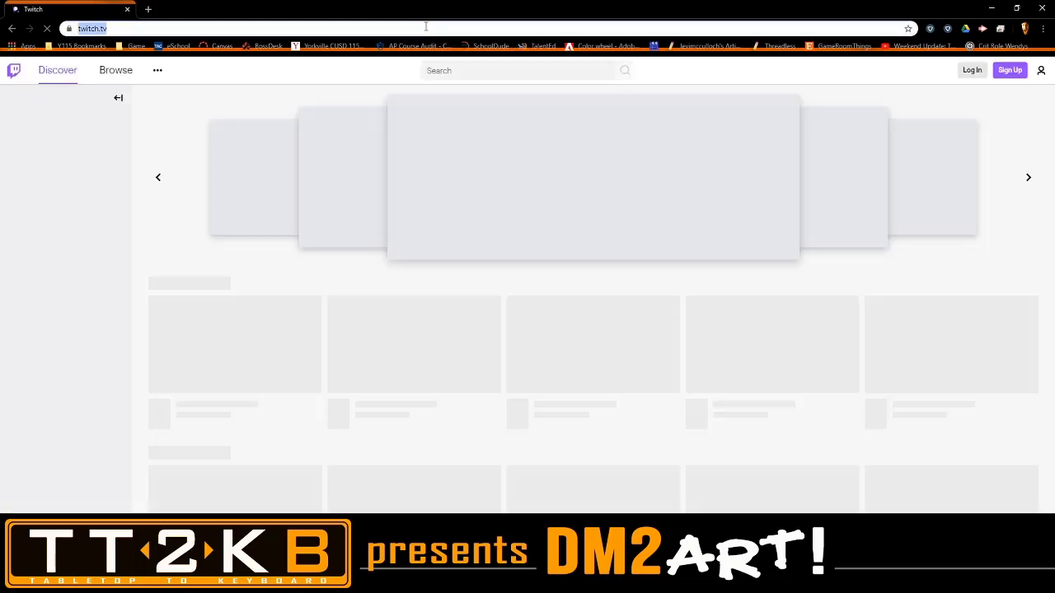
pyautogui.write('www')
pyautogui.write('.tew')
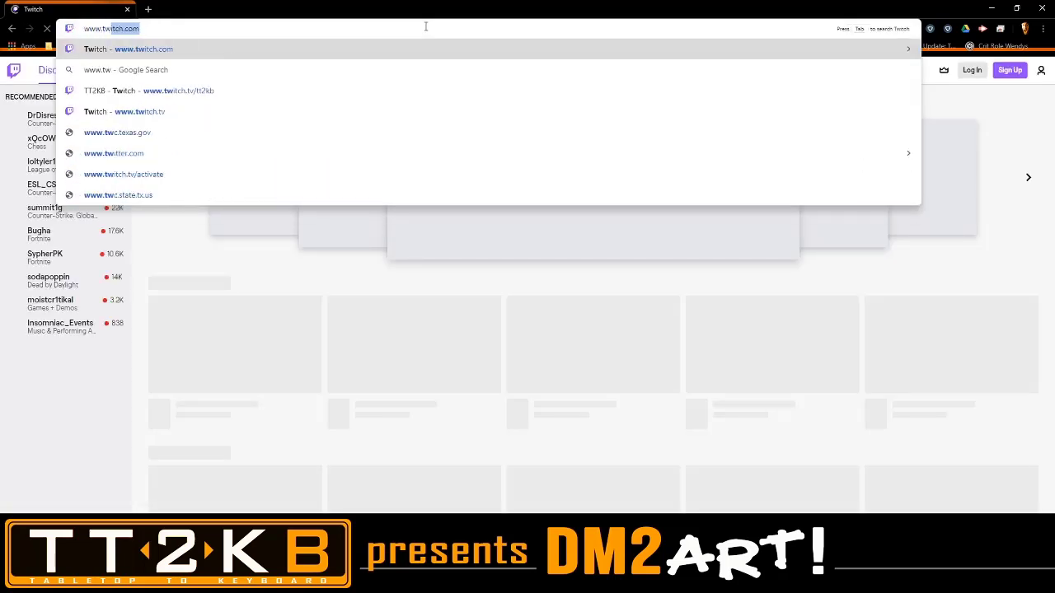
pyautogui.press('Return')
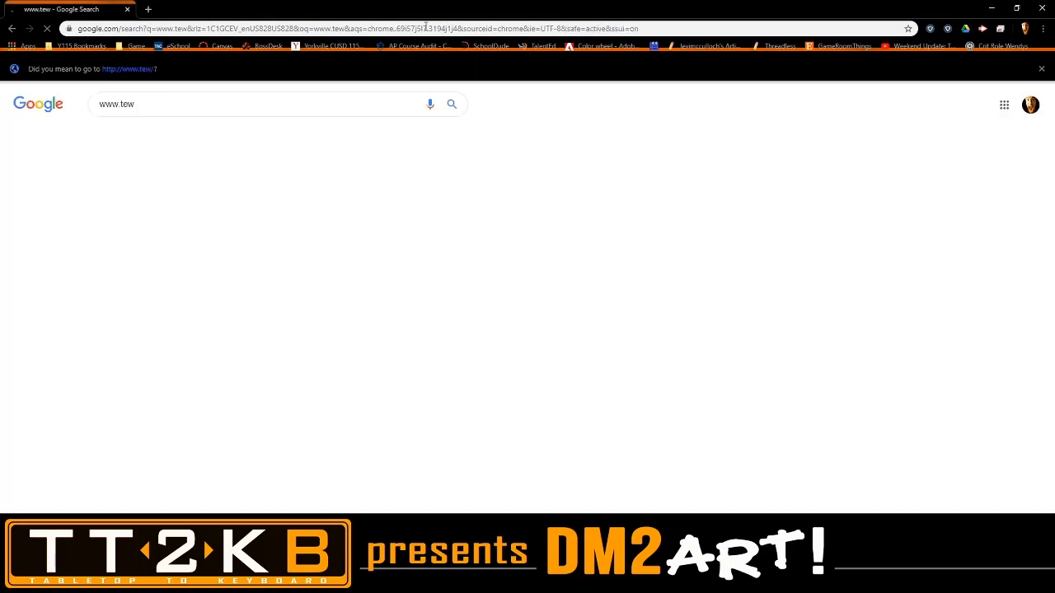
pyautogui.click(409, 29)
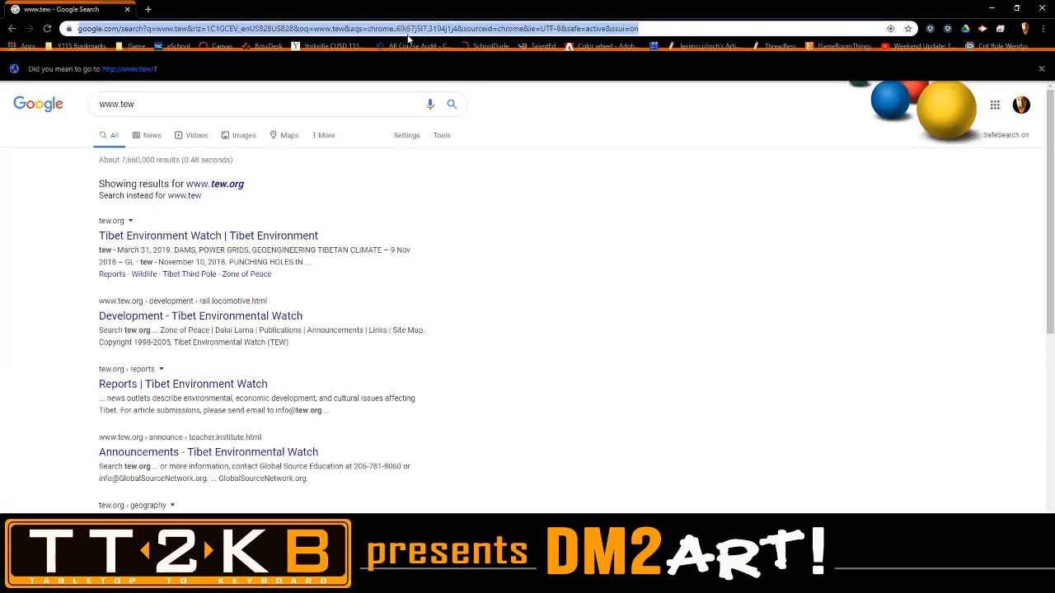
pyautogui.write('textures')
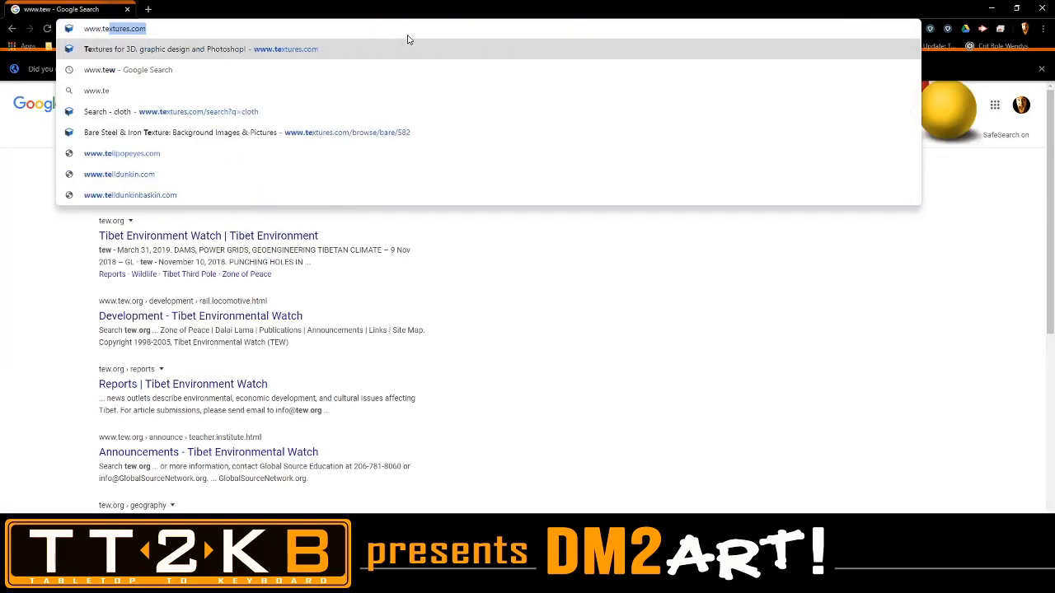
pyautogui.press('Return')
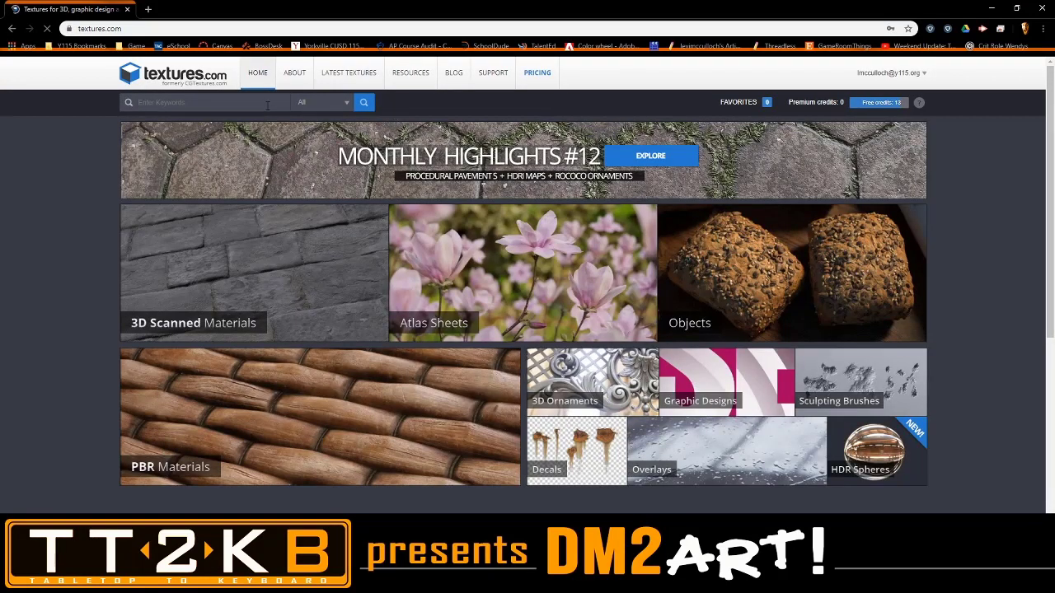
pyautogui.click(267, 106)
pyautogui.write('obsidian')
pyautogui.press('Return')
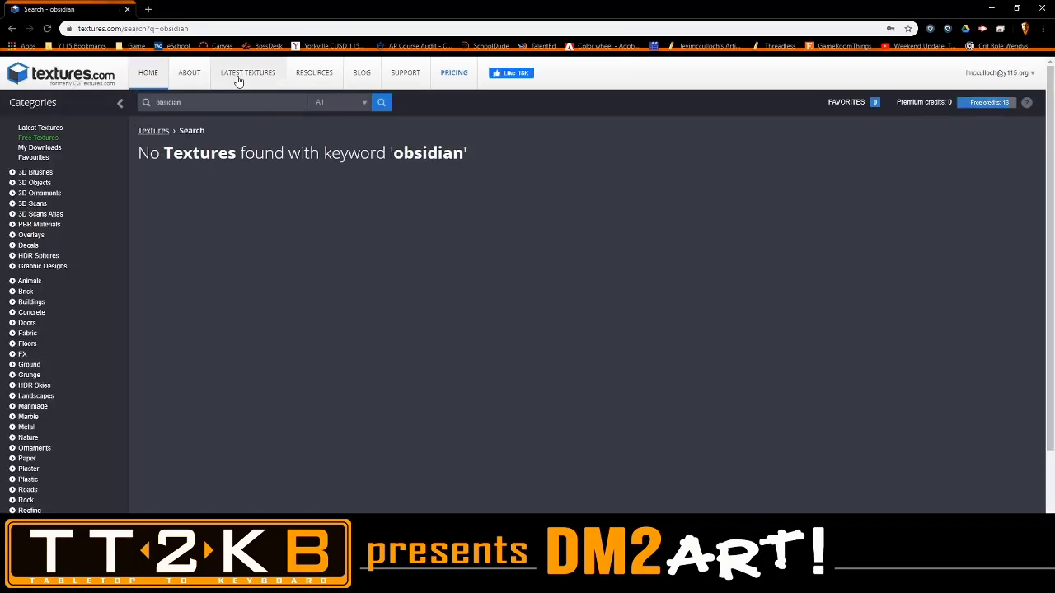
# Search Google for obsidian rock and show the image results.
pyautogui.click(190, 28)
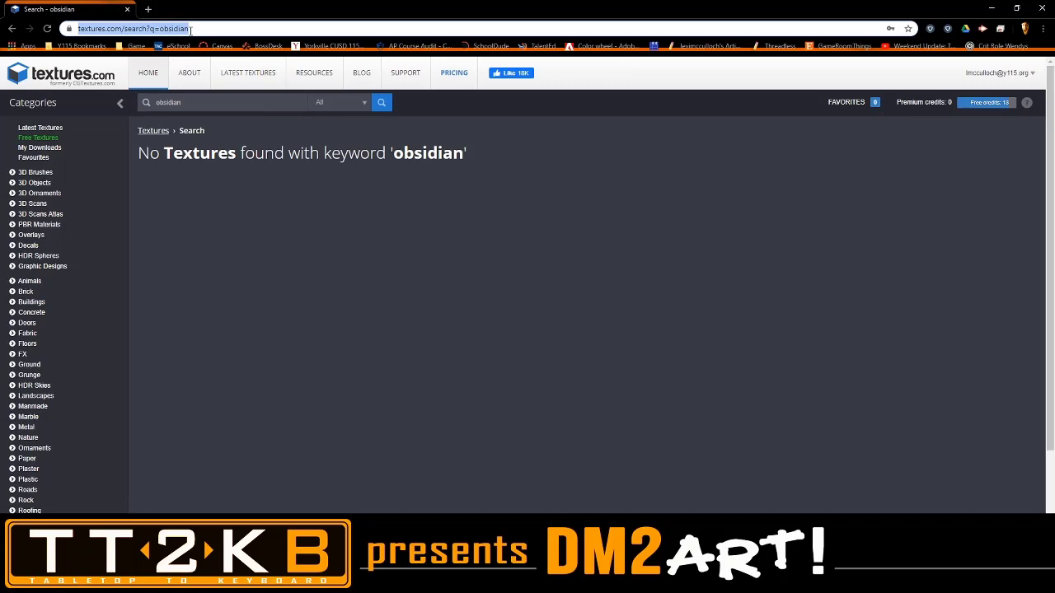
pyautogui.write('obsidian')
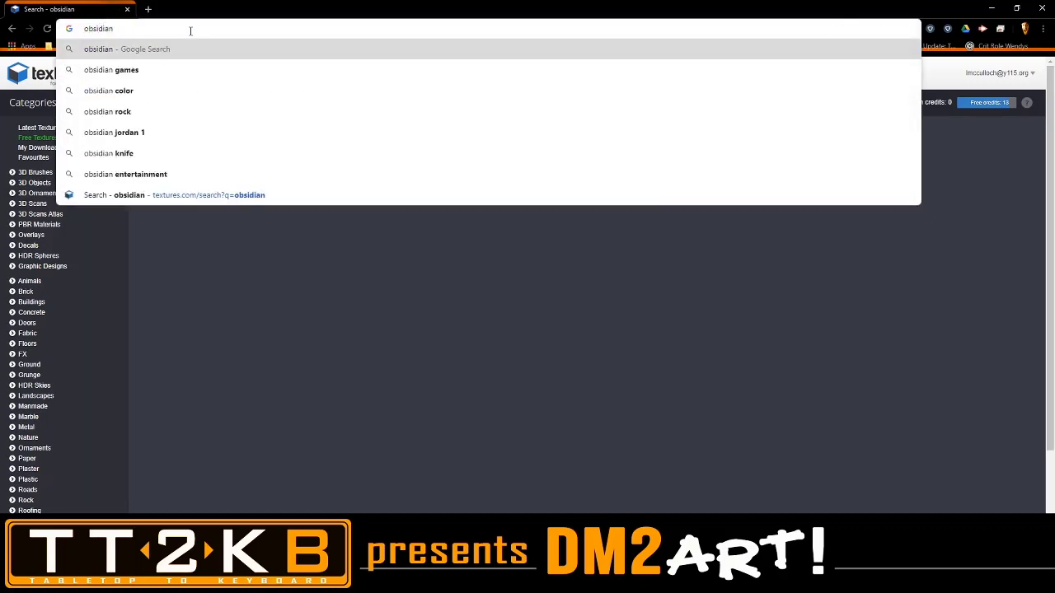
pyautogui.write(' rock')
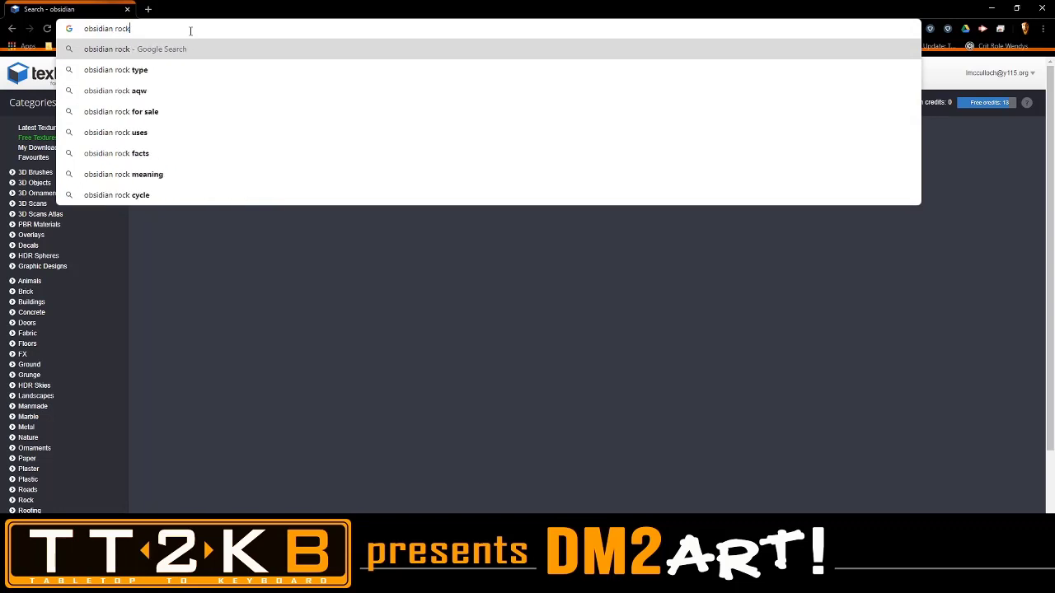
pyautogui.press('Return')
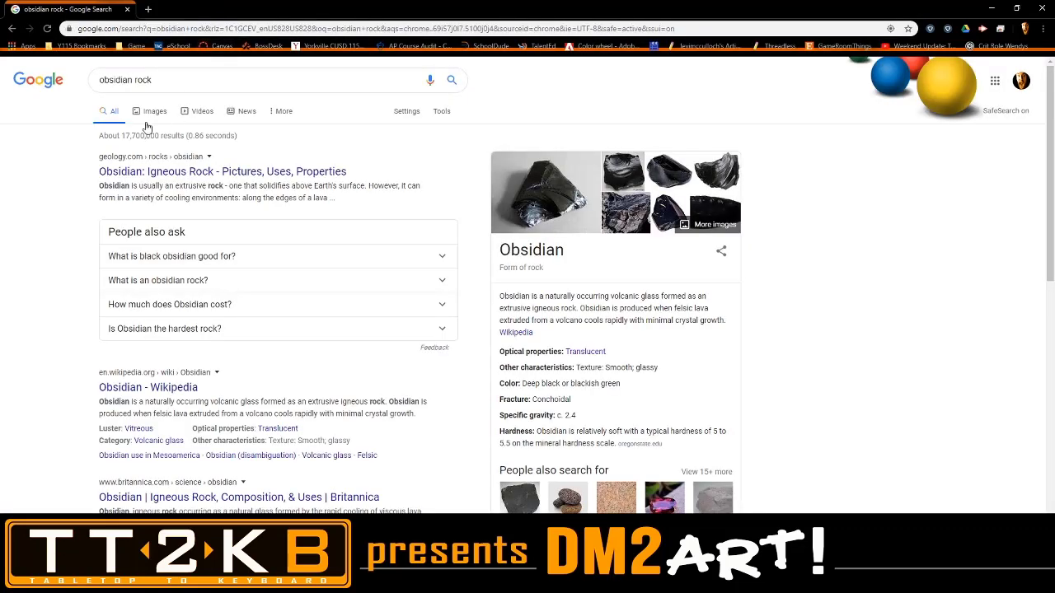
pyautogui.click(149, 110)
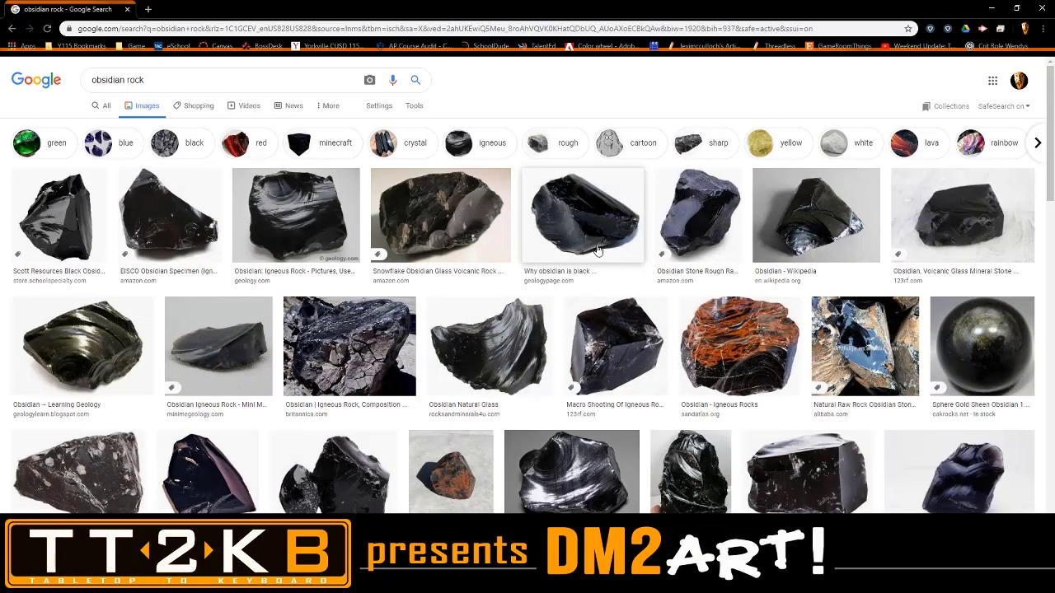
# Look through the obsidian rock images for a photo usable as a texture source.
pyautogui.scroll(-4, 599, 251)
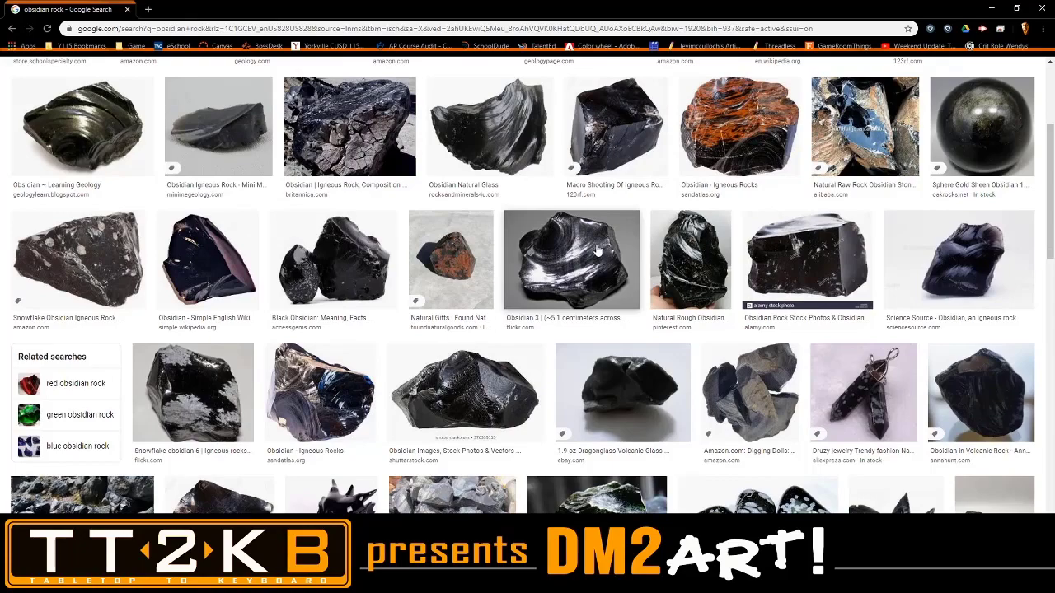
pyautogui.scroll(-2, 599, 251)
pyautogui.scroll(-4, 599, 251)
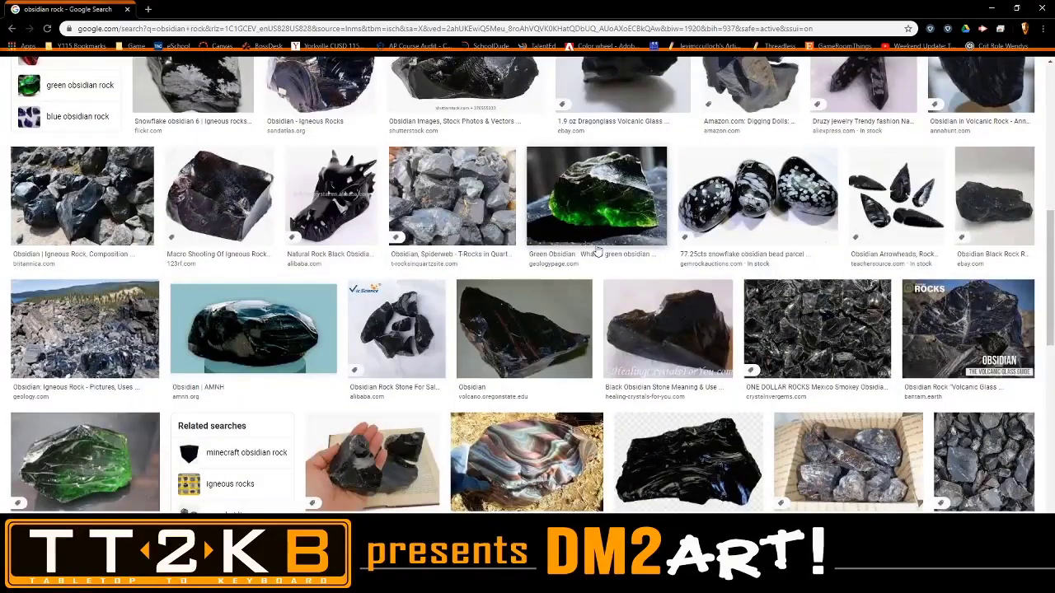
pyautogui.scroll(-6, 597, 250)
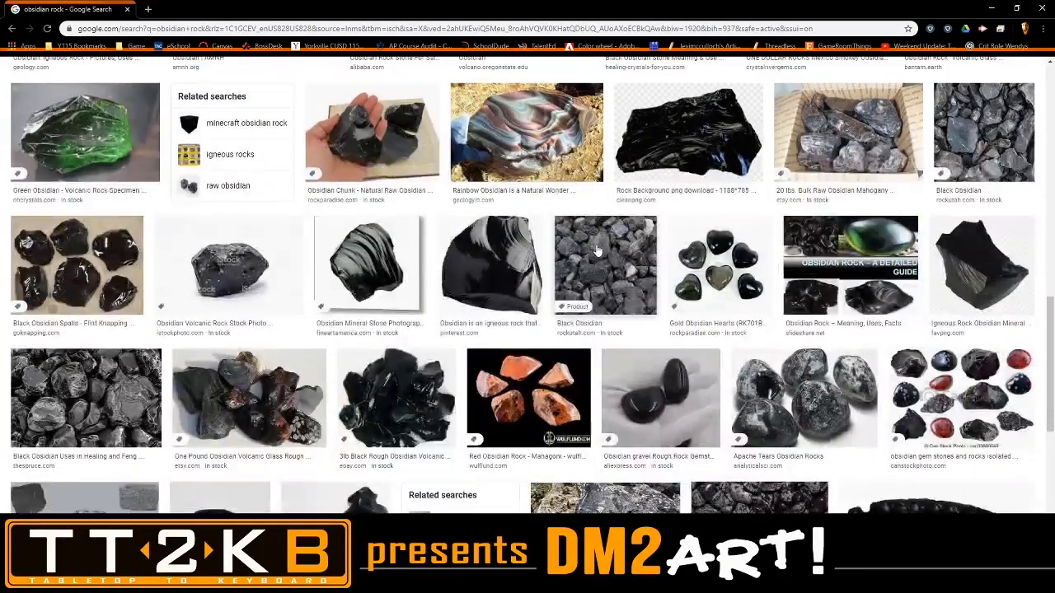
pyautogui.scroll(-3, 599, 252)
pyautogui.scroll(1, 598, 249)
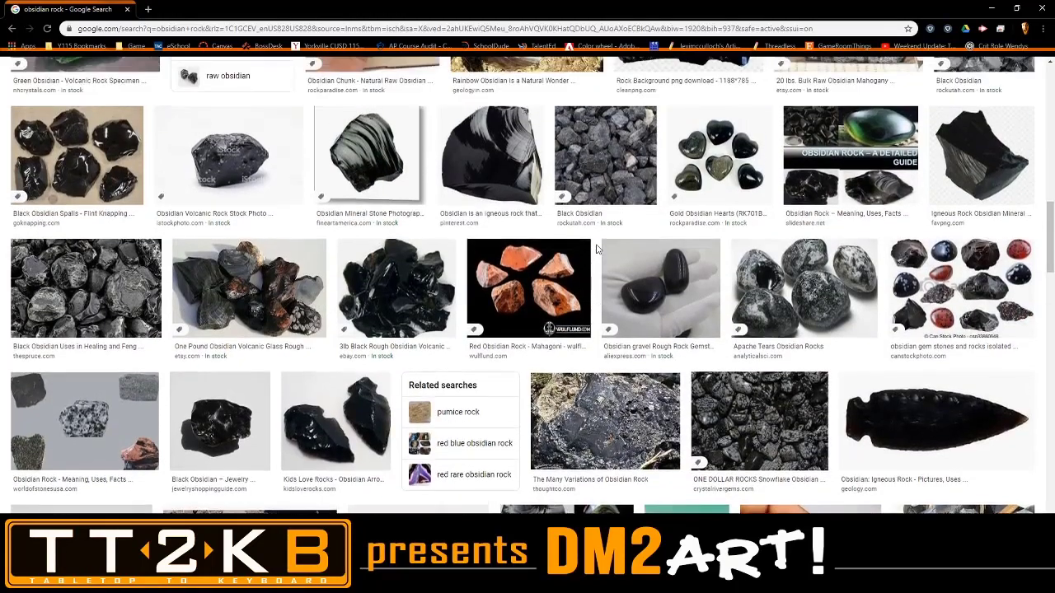
pyautogui.scroll(15, 597, 249)
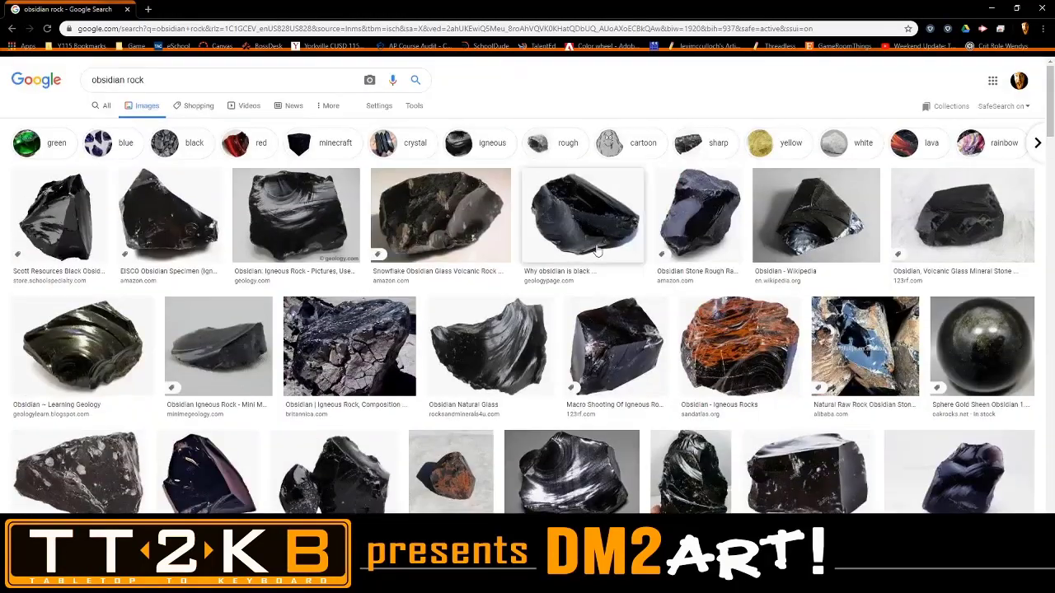
# Change the image search to obsidian spear head.
pyautogui.click(195, 84)
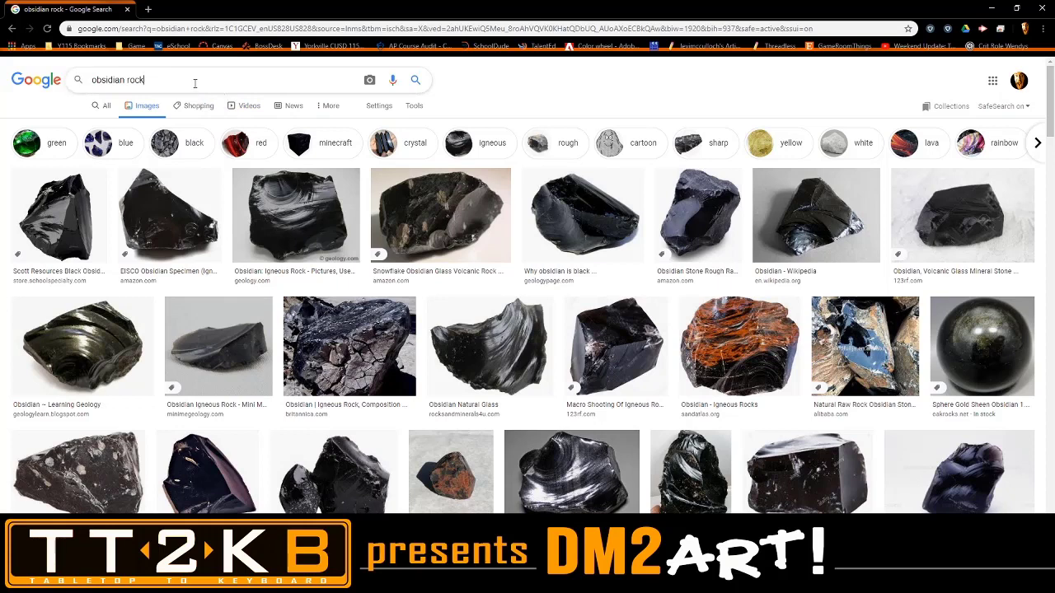
pyautogui.press('BackSpace')
pyautogui.press('BackSpace')
pyautogui.write('sp')
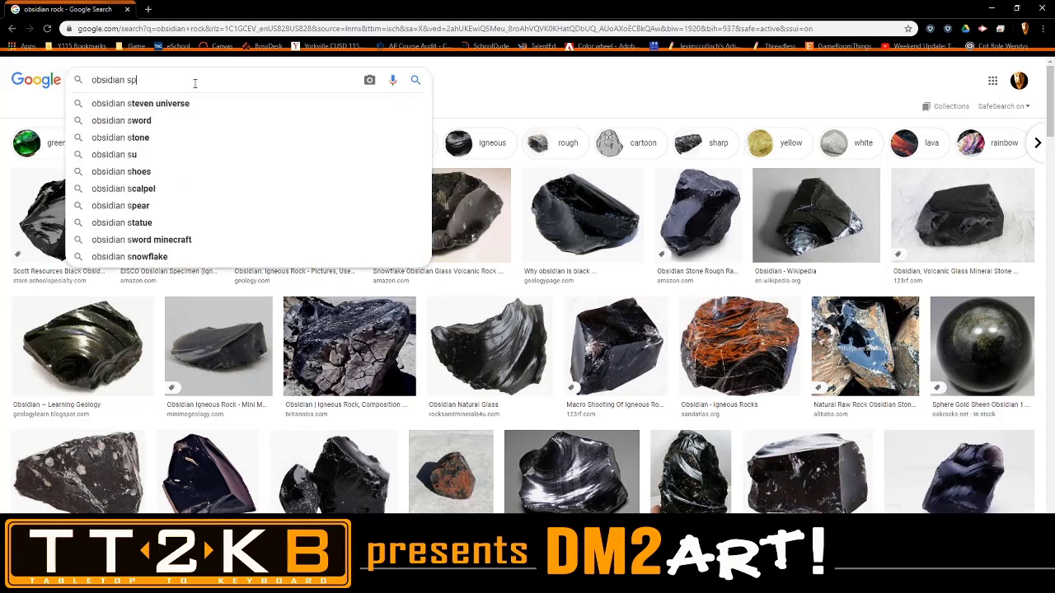
pyautogui.write('ear head')
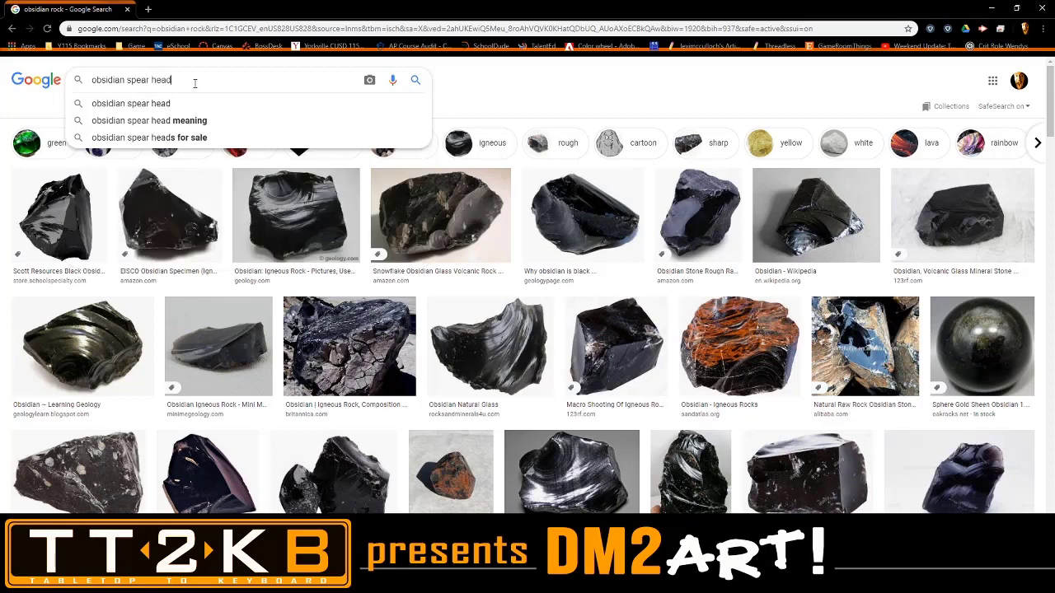
pyautogui.press('Return')
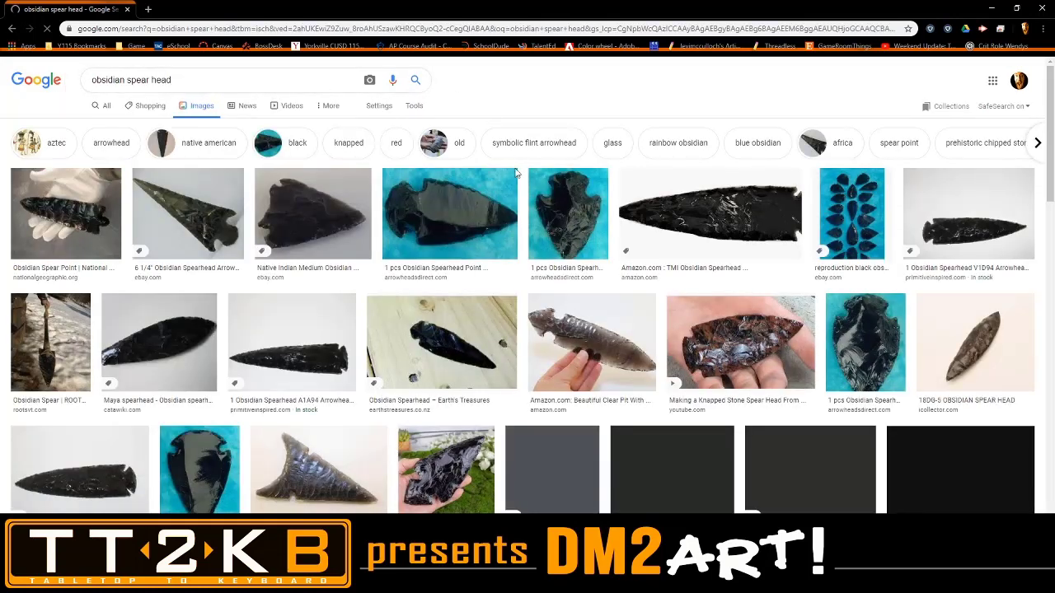
# Preview the TMI Obsidian Spearhead image from Amazon and the National Geographic obsidian spear point photo.
pyautogui.click(699, 217)
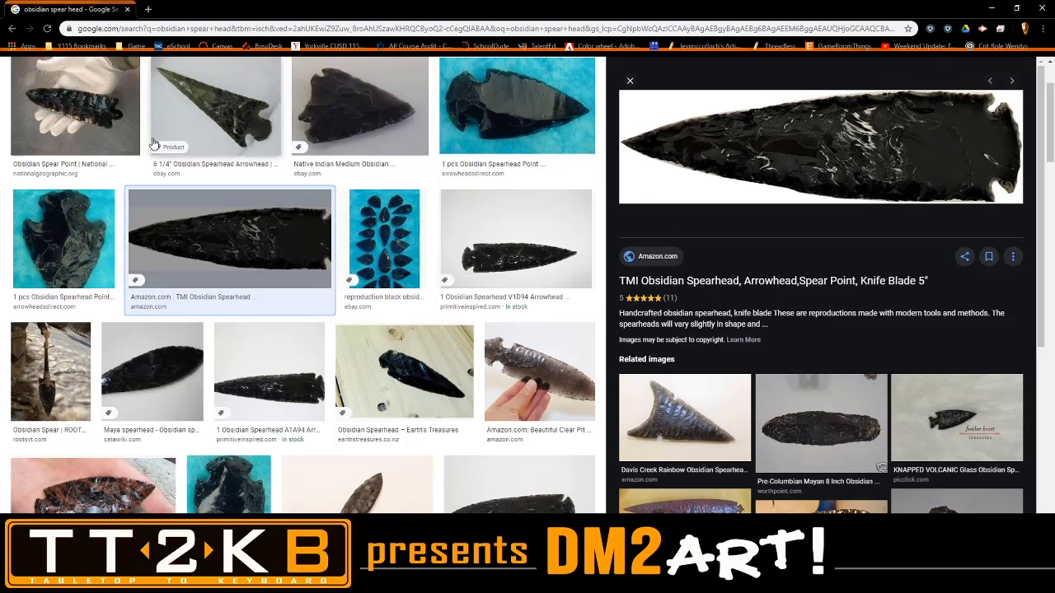
pyautogui.click(80, 120)
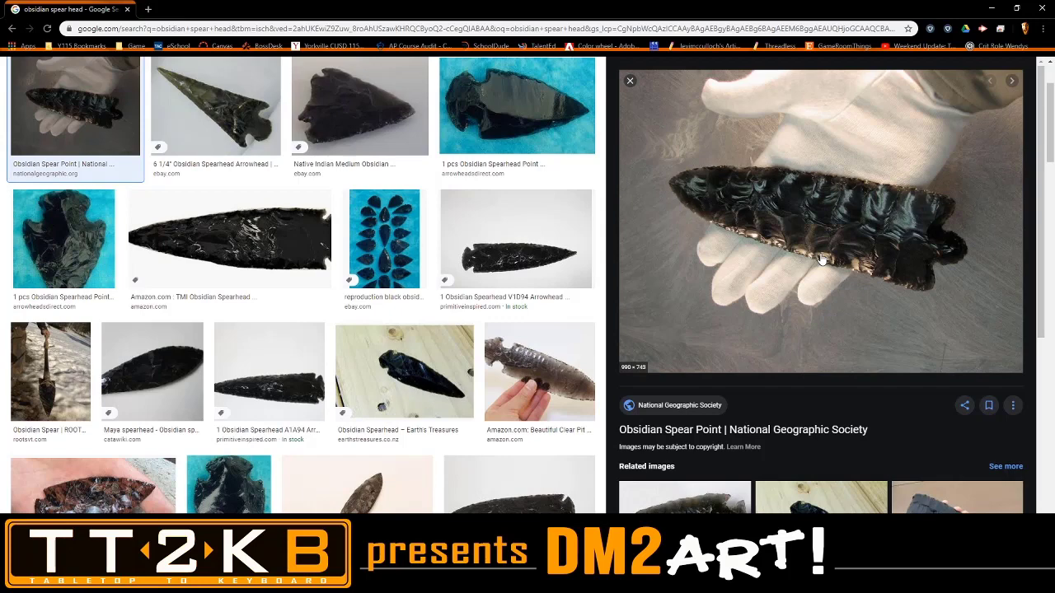
pyautogui.scroll(-3, 822, 260)
pyautogui.scroll(-2, 820, 259)
pyautogui.scroll(5, 820, 259)
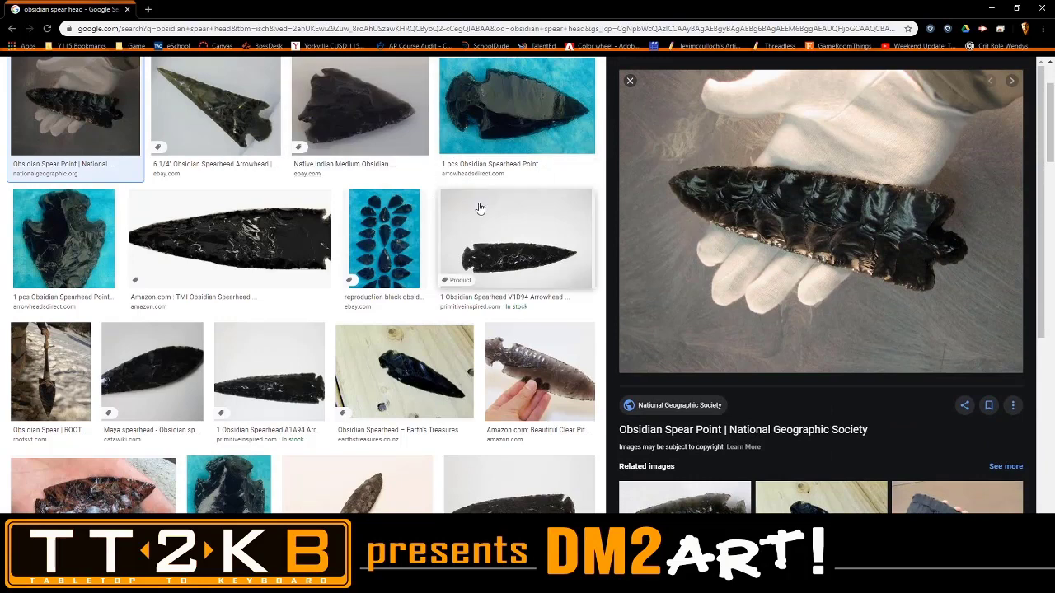
pyautogui.scroll(2, 478, 206)
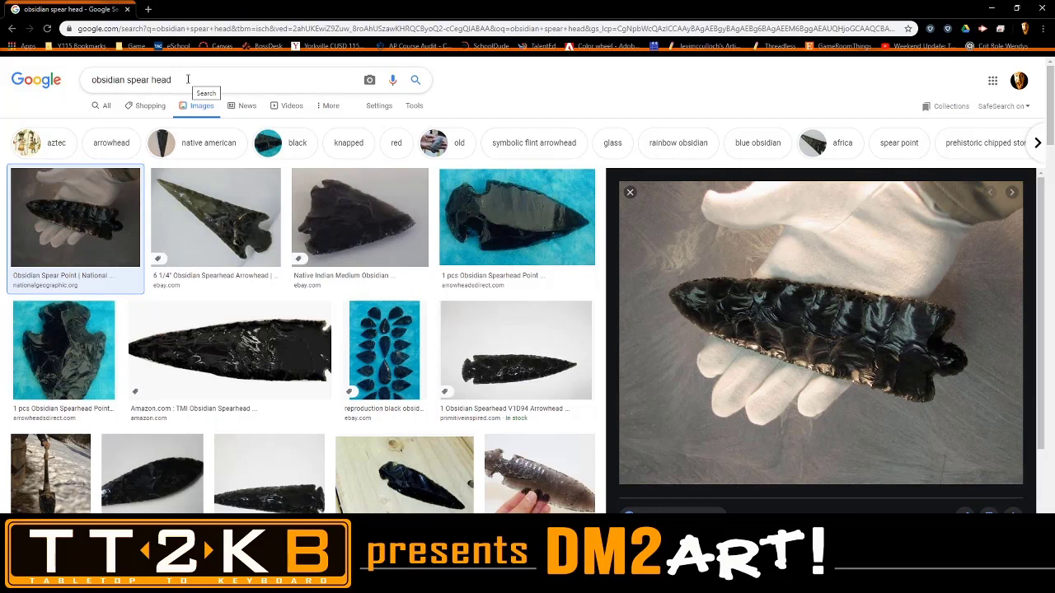
# Clear the image search text and preview the TMI Obsidian Spearhead image again.
pyautogui.click(88, 83)
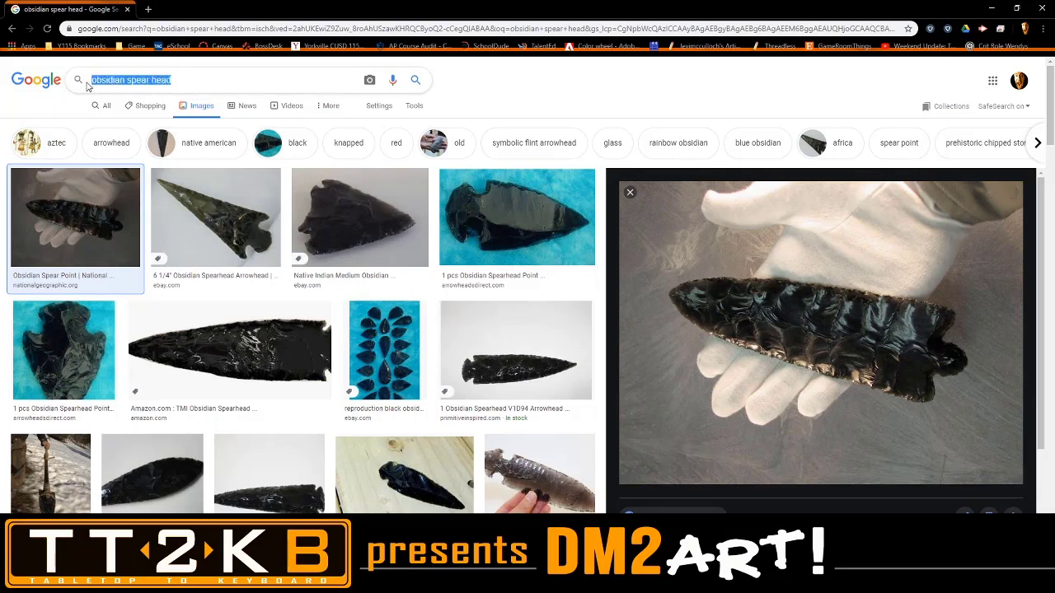
pyautogui.press('BackSpace')
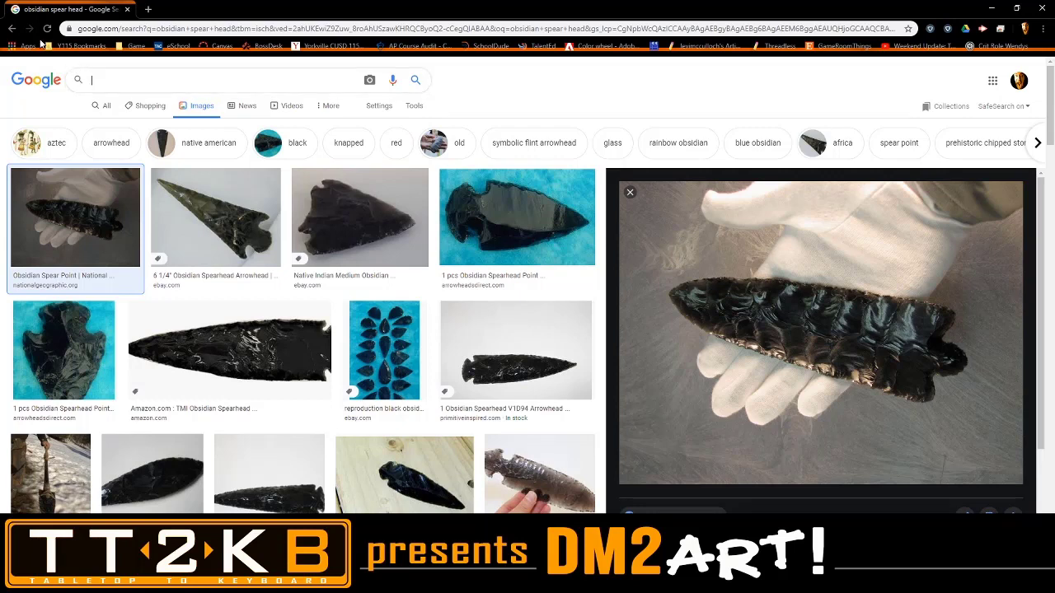
pyautogui.click(230, 351)
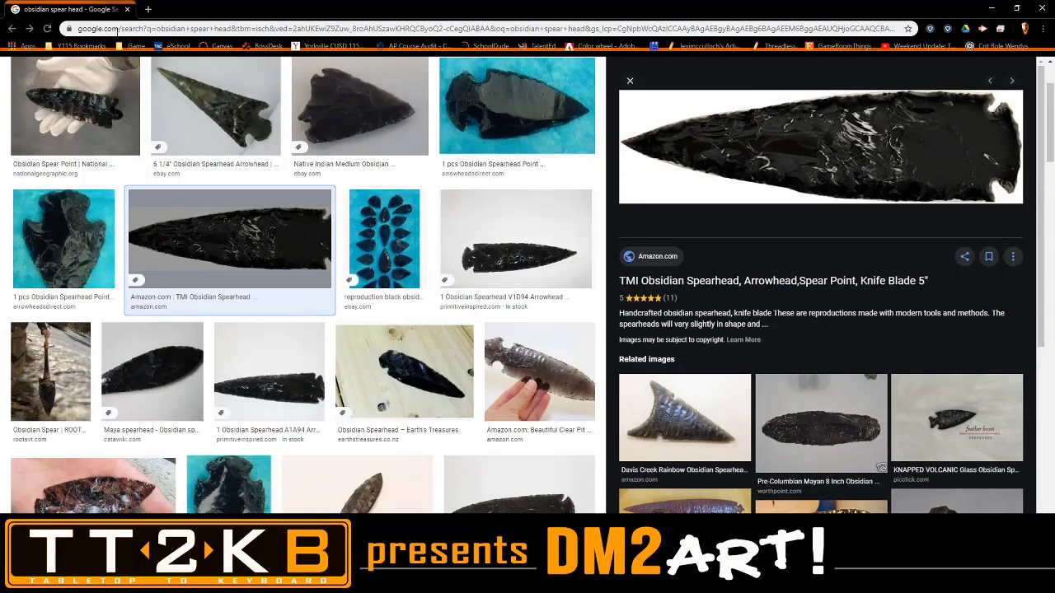
# Step back from the spearhead images to the earlier obsidian results and return to Fulcrum.psd in Photoshop.
pyautogui.click(13, 29)
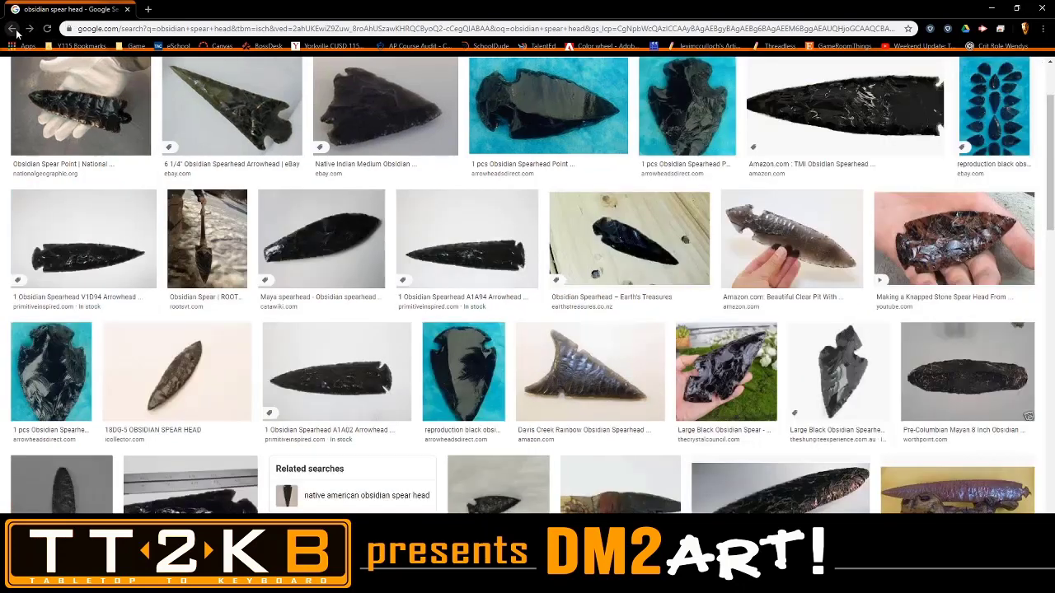
pyautogui.click(13, 29)
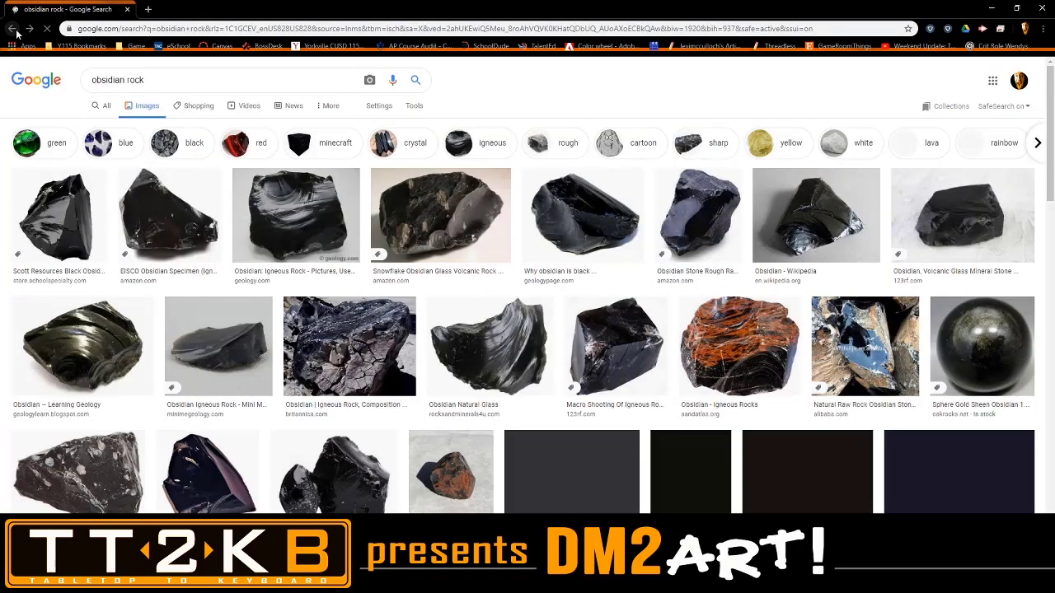
pyautogui.click(13, 29)
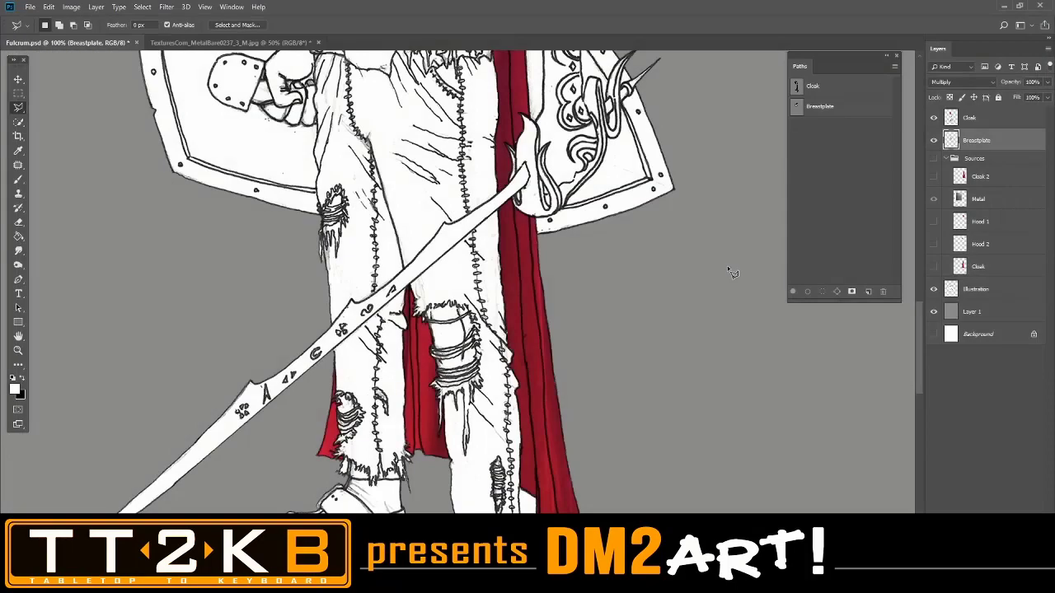
pyautogui.scroll(6, 725, 268)
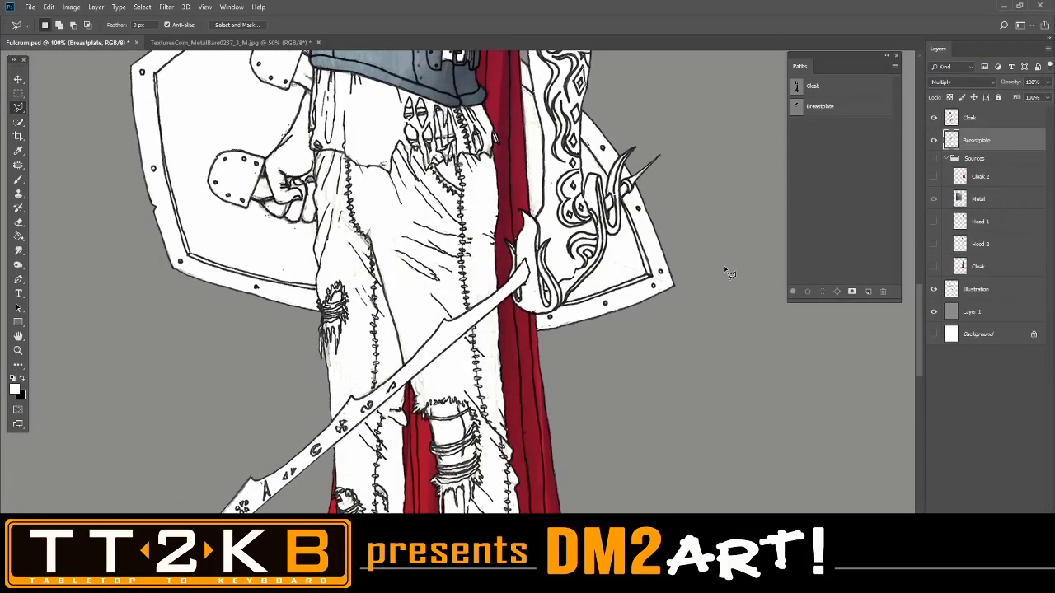
# Select the Cloak layer above the breastplate.
pyautogui.scroll(8, 723, 268)
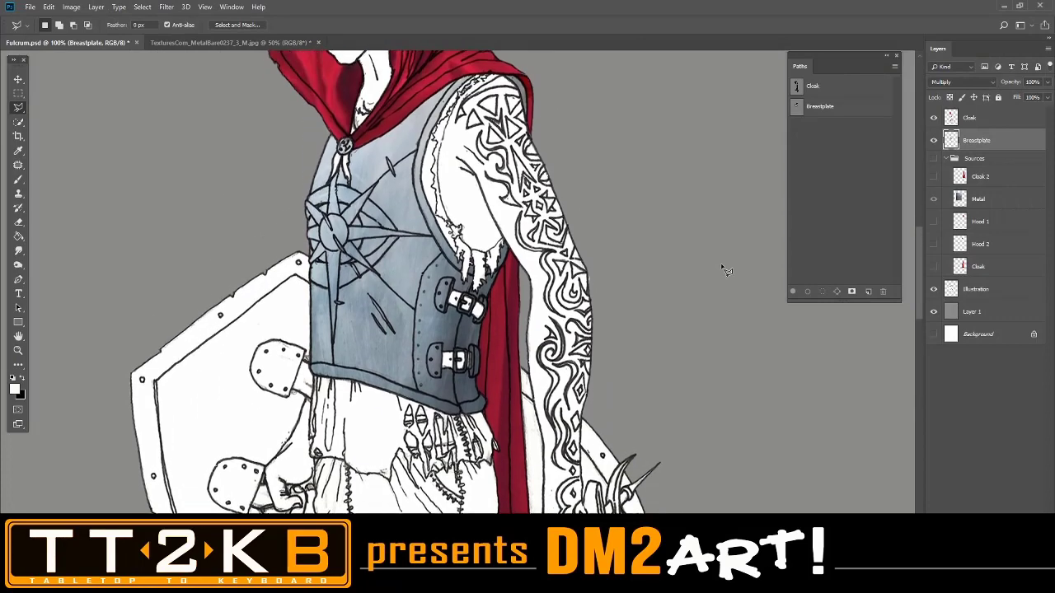
pyautogui.scroll(1, 723, 268)
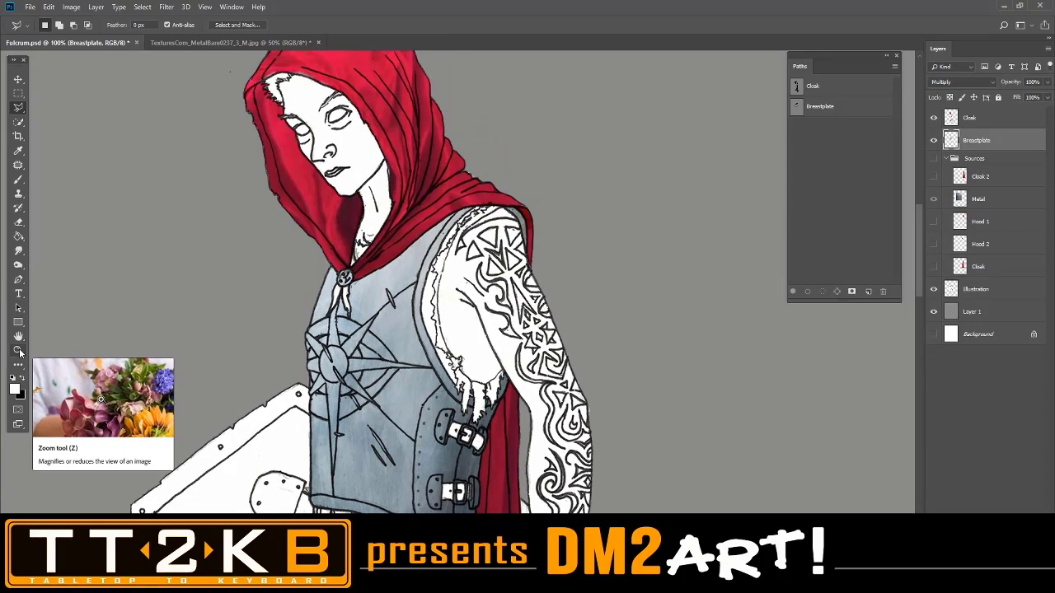
pyautogui.scroll(-2, 609, 322)
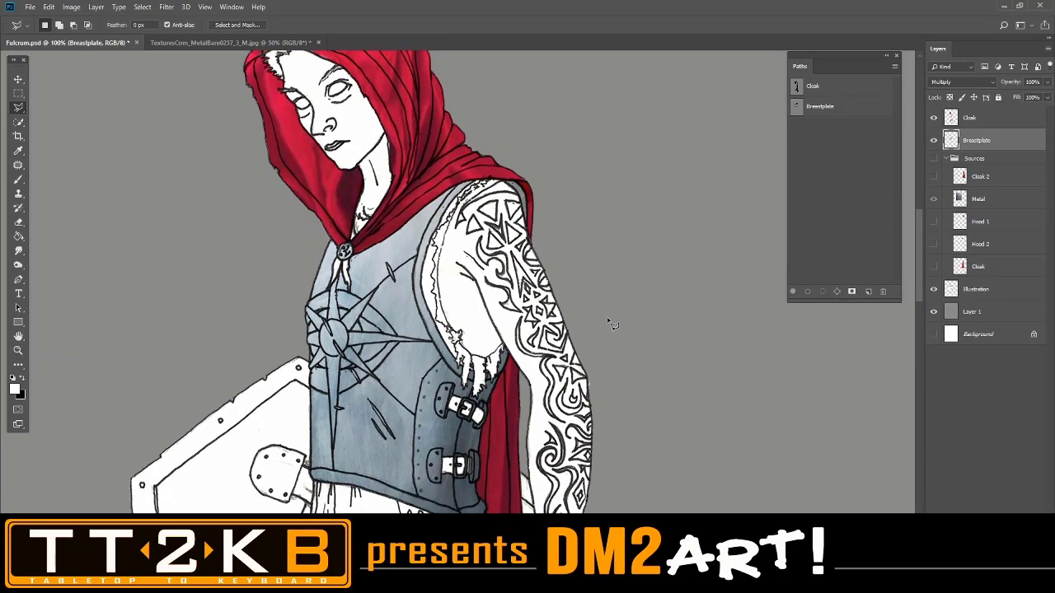
pyautogui.scroll(7, 610, 322)
pyautogui.click(13, 356)
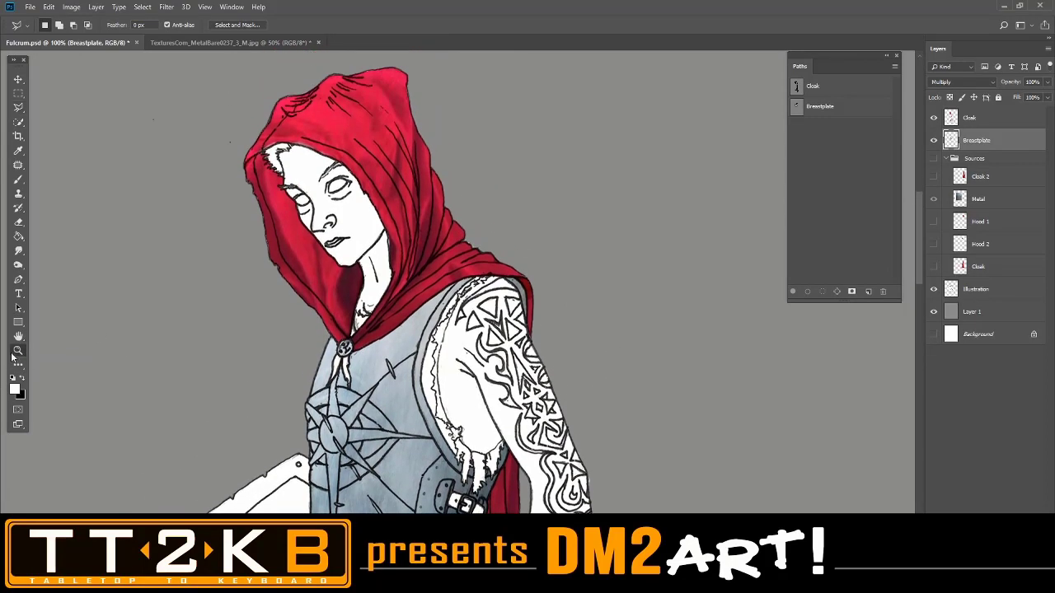
pyautogui.click(990, 124)
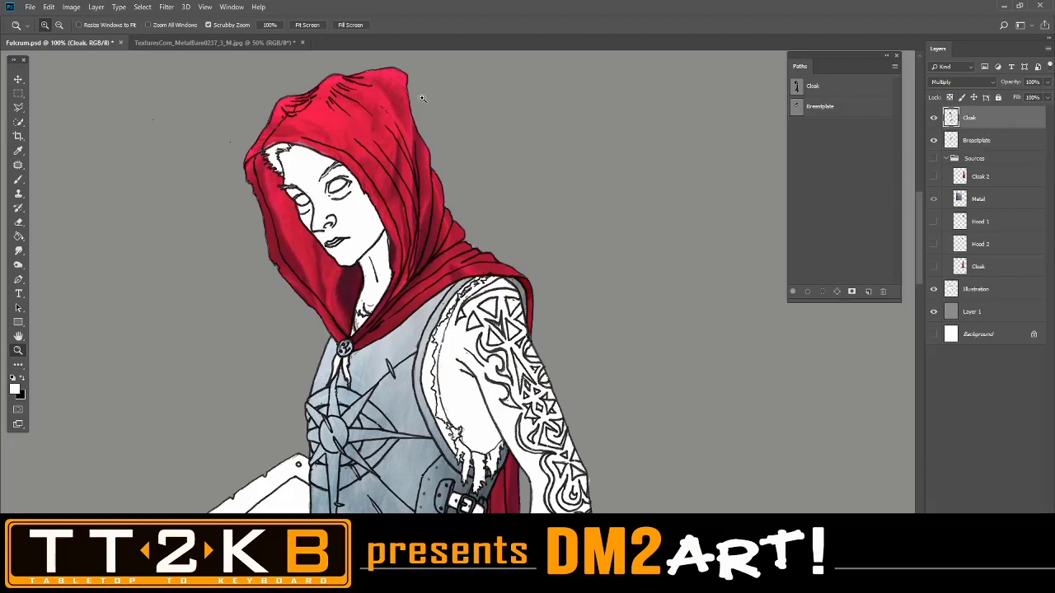
pyautogui.click(70, 7)
pyautogui.moveTo(88, 38)
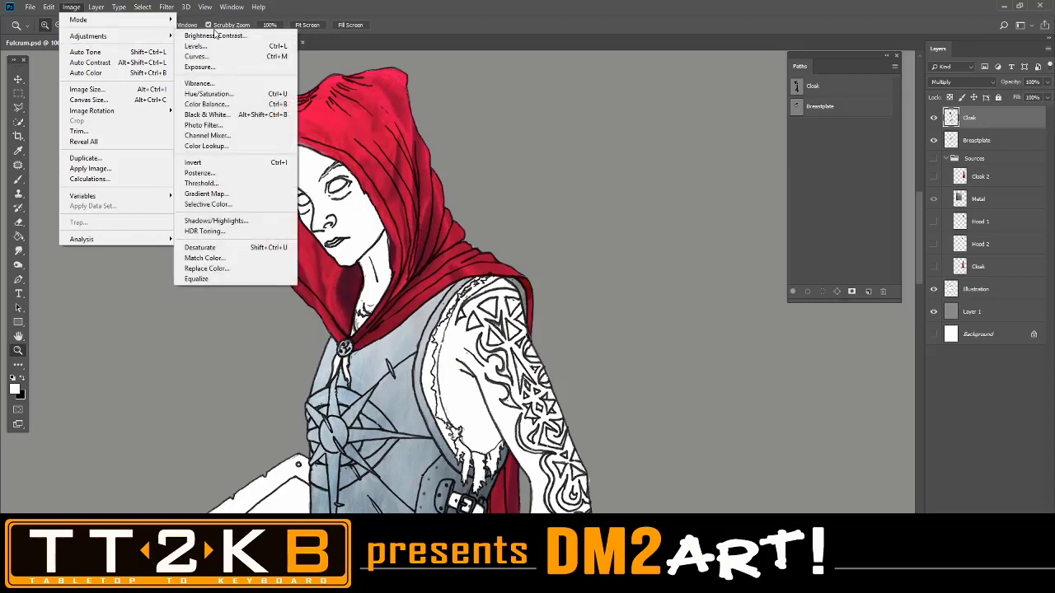
pyautogui.click(231, 91)
pyautogui.moveTo(594, 253); pyautogui.dragTo(575, 58)
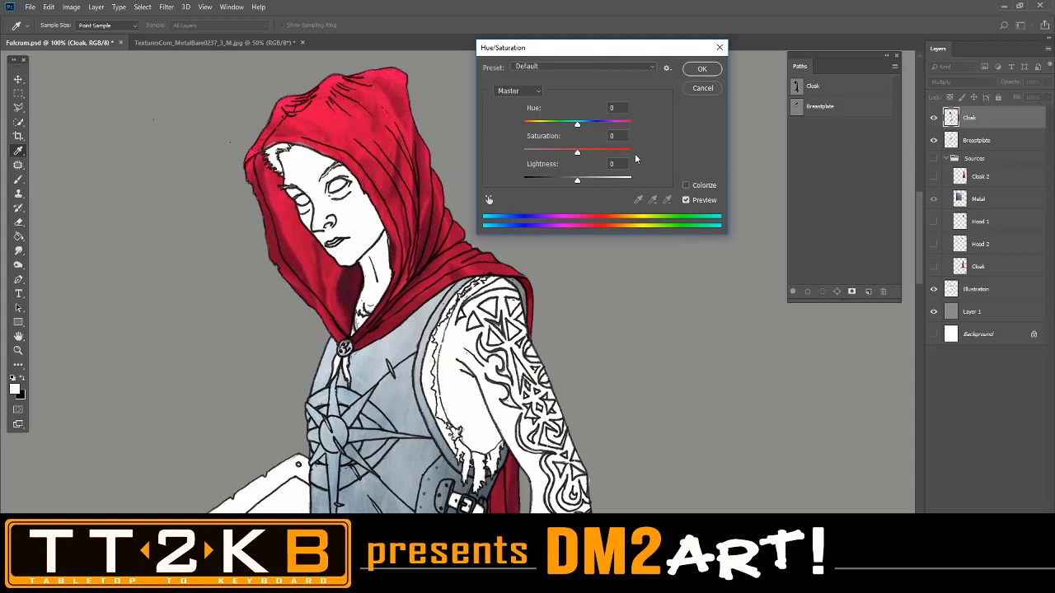
pyautogui.click(702, 87)
# Duplicate the Cloak layer as Cloak copy and hide the original Cloak layer.
pyautogui.rightClick(981, 120)
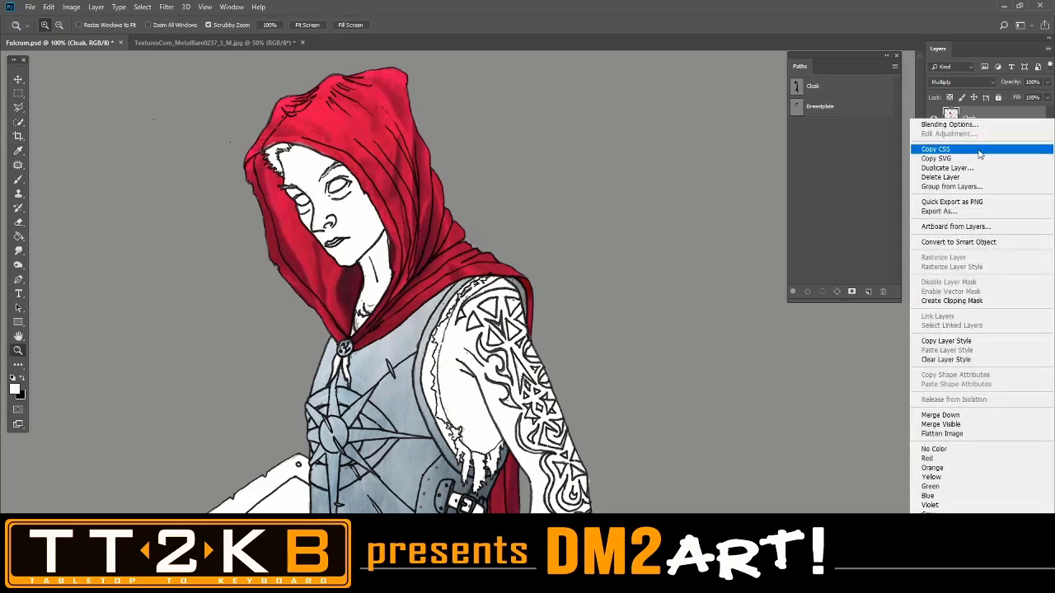
pyautogui.click(960, 168)
pyautogui.click(617, 161)
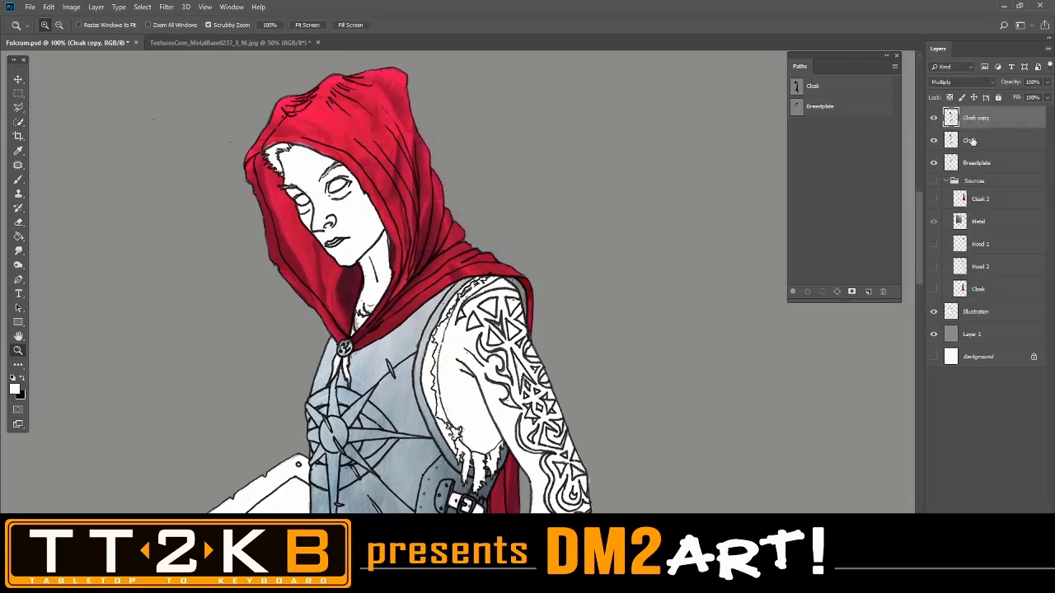
pyautogui.click(931, 141)
# Apply a Brightness/Contrast adjustment to the Cloak copy layer with brightness about -23 and contrast about 44.
pyautogui.click(71, 7)
pyautogui.moveTo(82, 36)
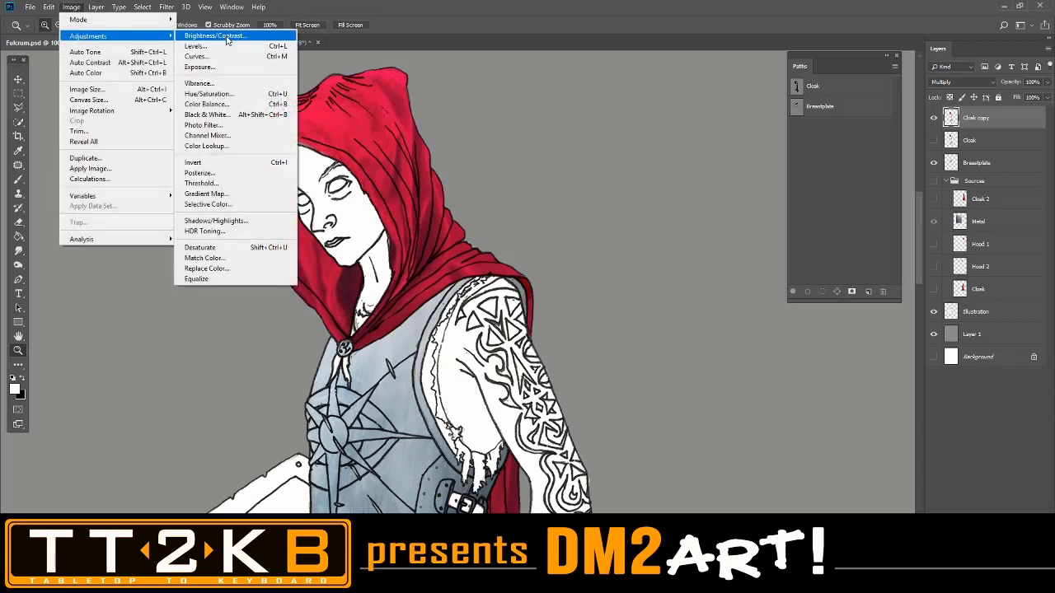
pyautogui.click(227, 36)
pyautogui.moveTo(731, 212); pyautogui.dragTo(753, 208)
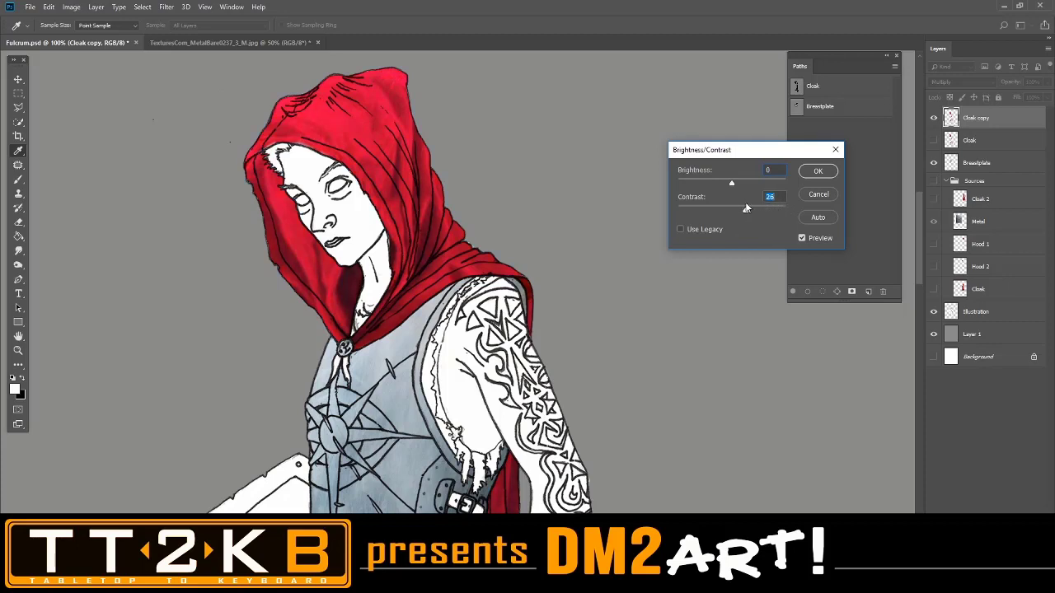
pyautogui.moveTo(730, 184); pyautogui.dragTo(722, 185)
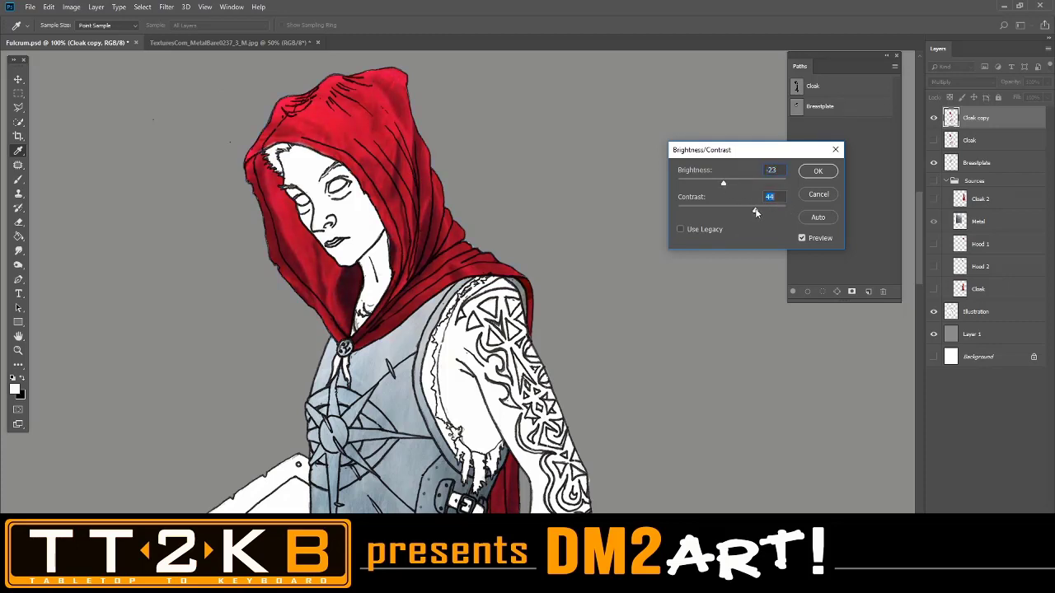
pyautogui.moveTo(723, 184); pyautogui.dragTo(722, 186)
pyautogui.click(818, 171)
pyautogui.press('z')
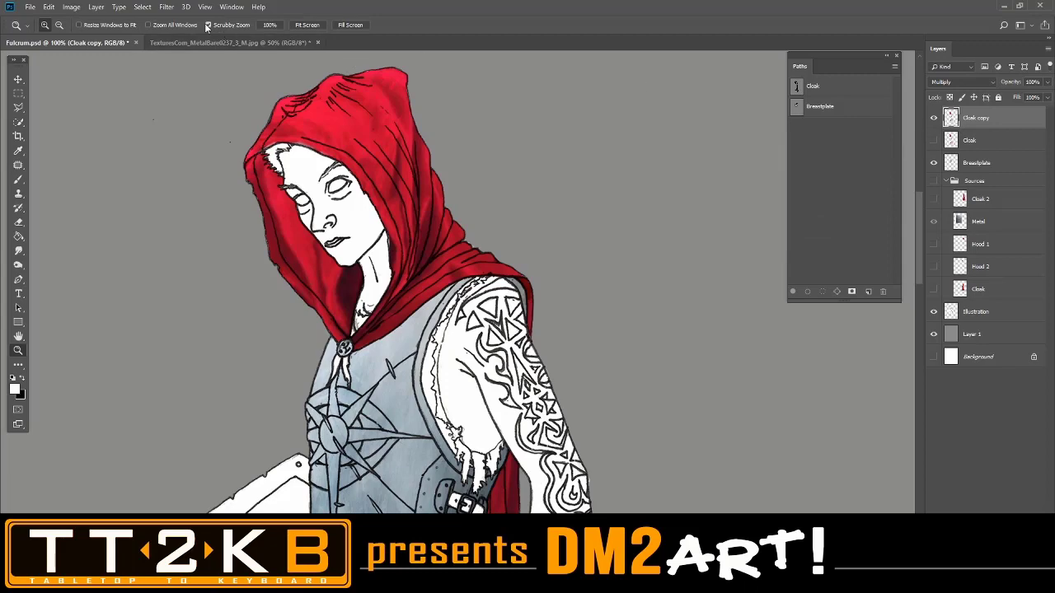
# Open a Hue/Saturation adjustment on the Cloak copy layer and try hue shifts of +39 for orange and +95 for green.
pyautogui.click(71, 6)
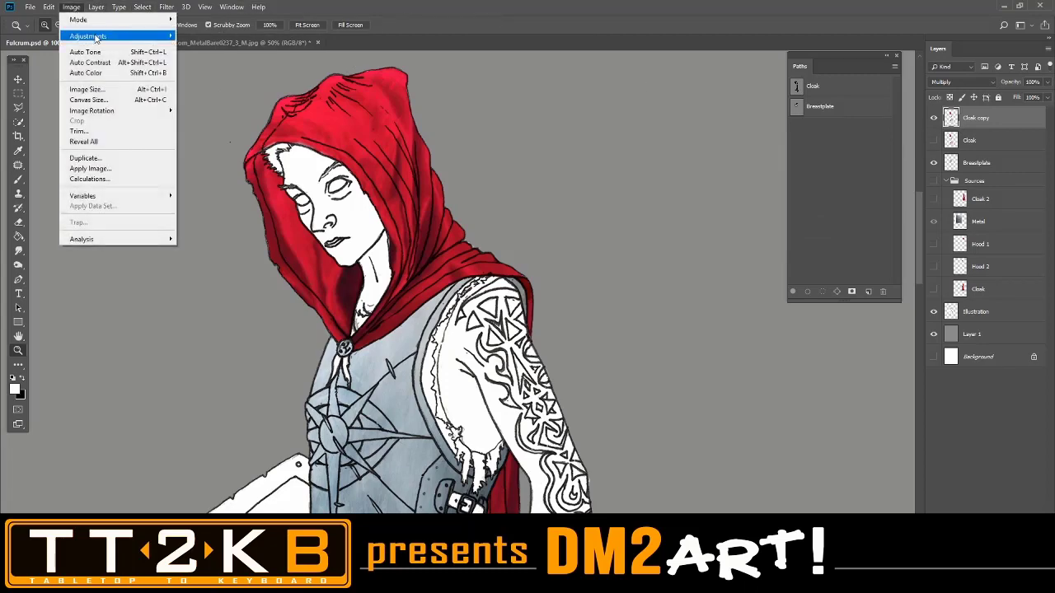
pyautogui.moveTo(96, 36)
pyautogui.click(210, 93)
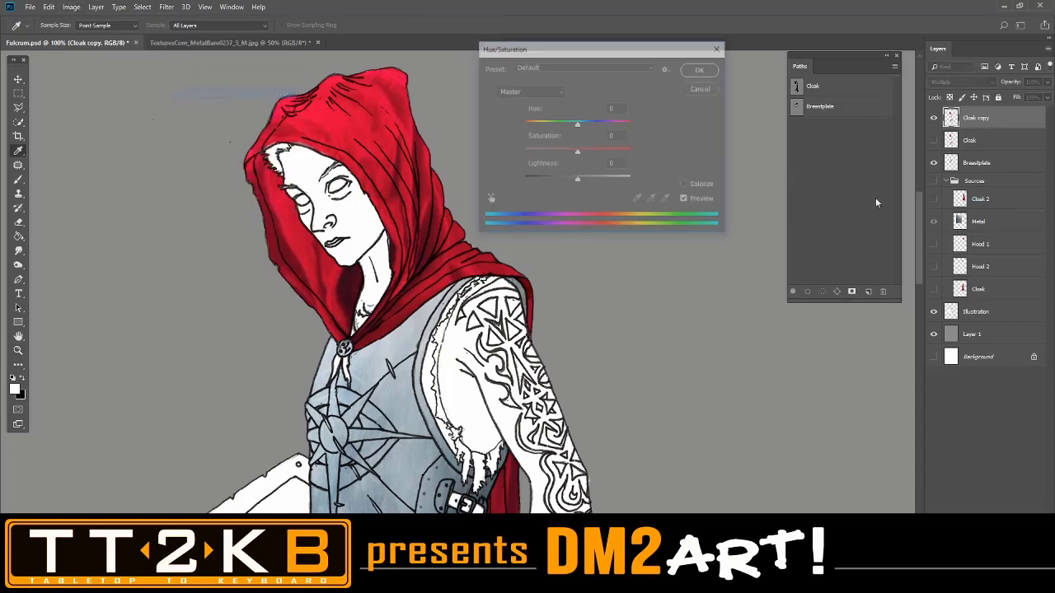
pyautogui.moveTo(609, 52); pyautogui.dragTo(726, 128)
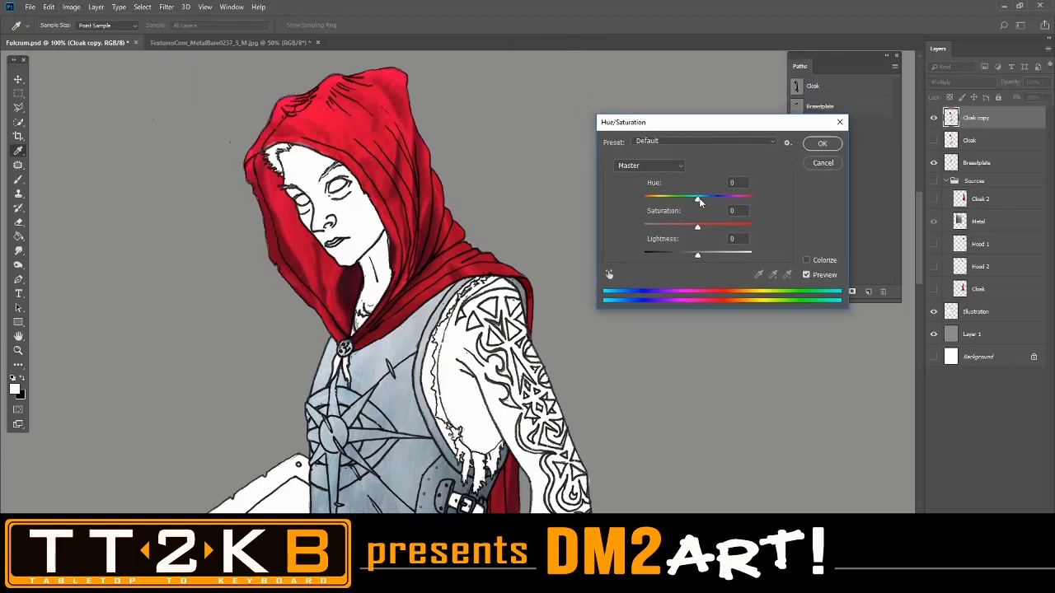
pyautogui.moveTo(698, 200)
pyautogui.mouseDown()
pyautogui.moveTo(679, 200)
pyautogui.moveTo(712, 199)
pyautogui.mouseUp()
pyautogui.moveTo(717, 197); pyautogui.dragTo(719, 197)
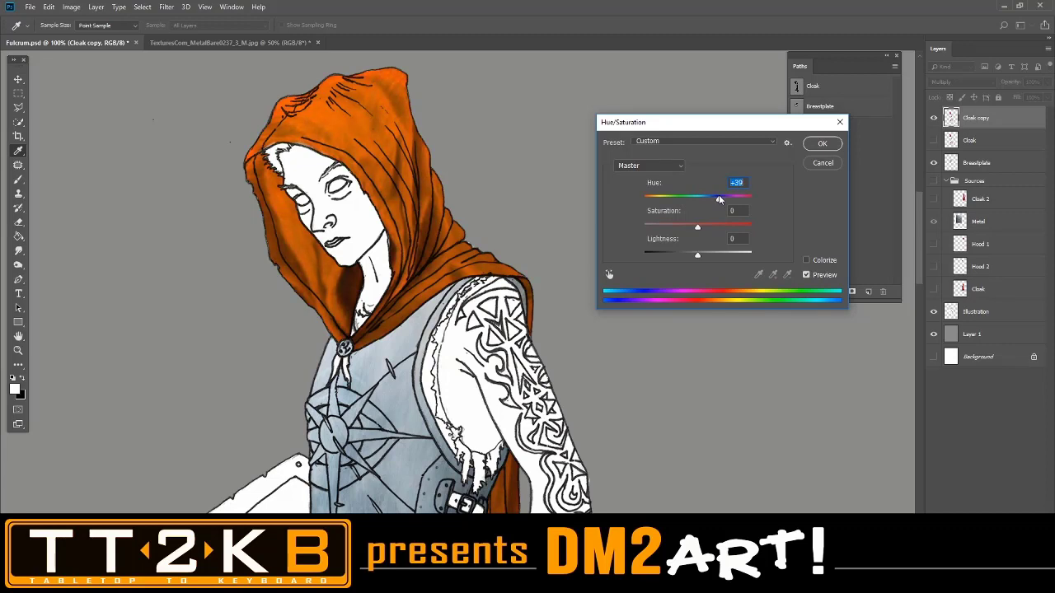
pyautogui.moveTo(721, 200); pyautogui.dragTo(733, 198)
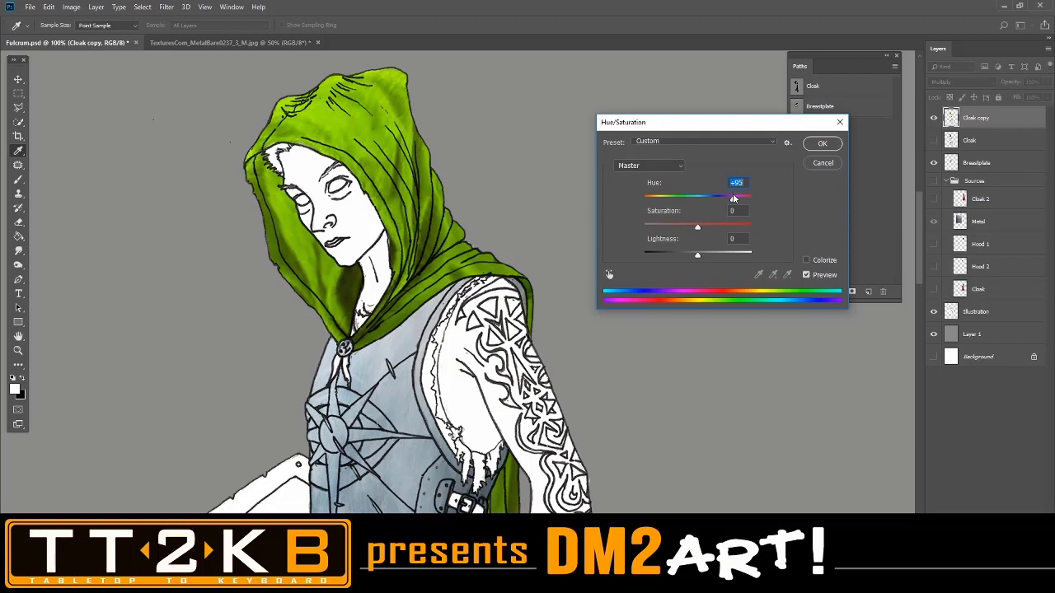
# Try hue shifts of +180, -132, -105 and -80 on the cloak to compare teal, blue and purple versions.
pyautogui.moveTo(733, 198); pyautogui.dragTo(751, 197)
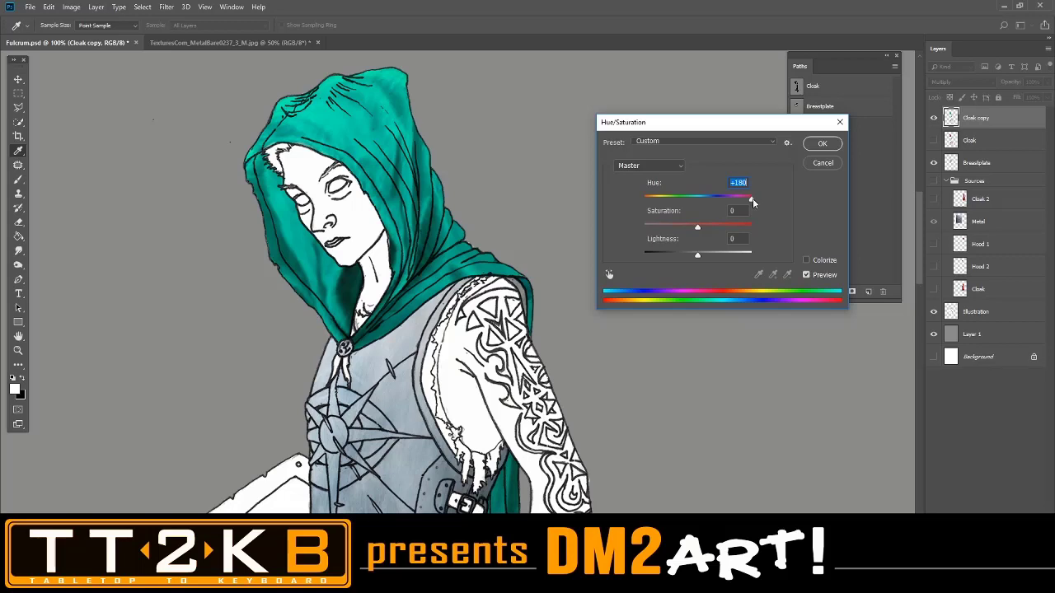
pyautogui.moveTo(751, 202); pyautogui.dragTo(655, 201)
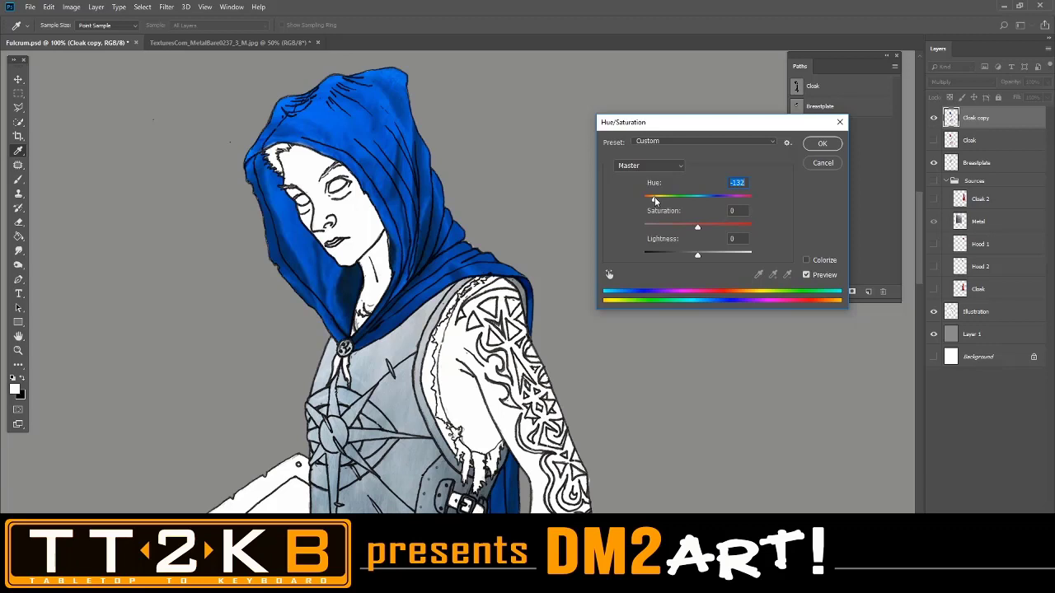
pyautogui.moveTo(655, 201); pyautogui.dragTo(660, 200)
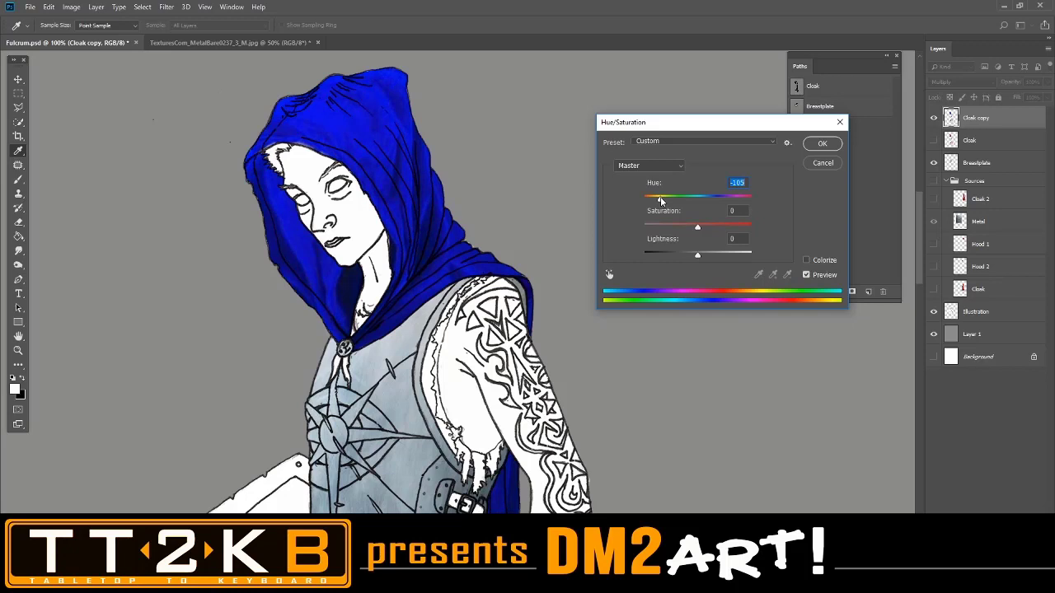
pyautogui.moveTo(660, 201); pyautogui.dragTo(666, 200)
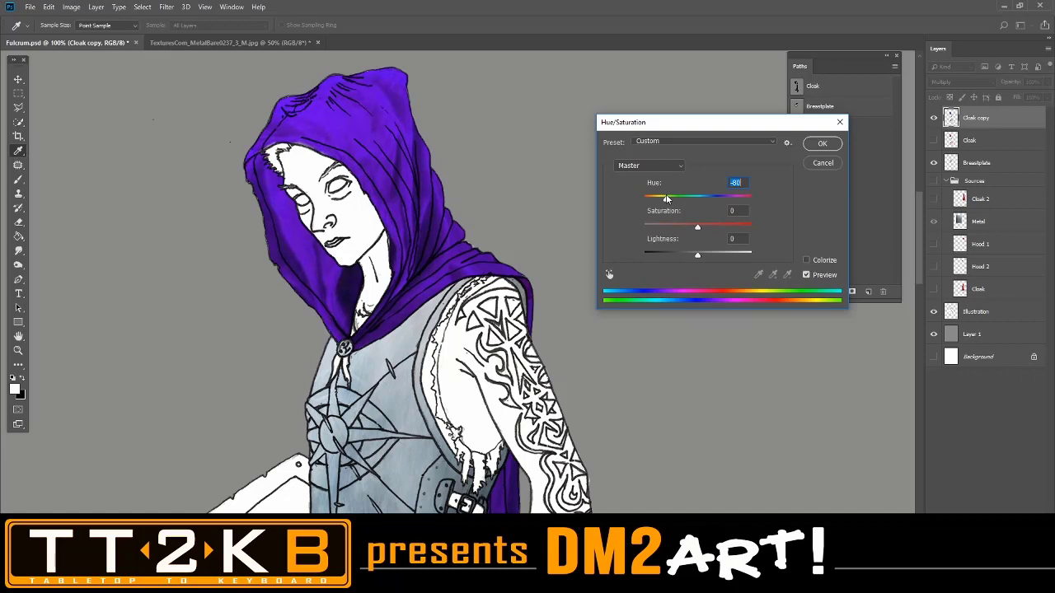
pyautogui.moveTo(665, 201); pyautogui.dragTo(666, 202)
# Try different saturation levels on the purple cloak, including -100, -78 and +100.
pyautogui.click(698, 224)
pyautogui.moveTo(698, 225); pyautogui.dragTo(808, 230)
pyautogui.moveTo(750, 225); pyautogui.dragTo(590, 223)
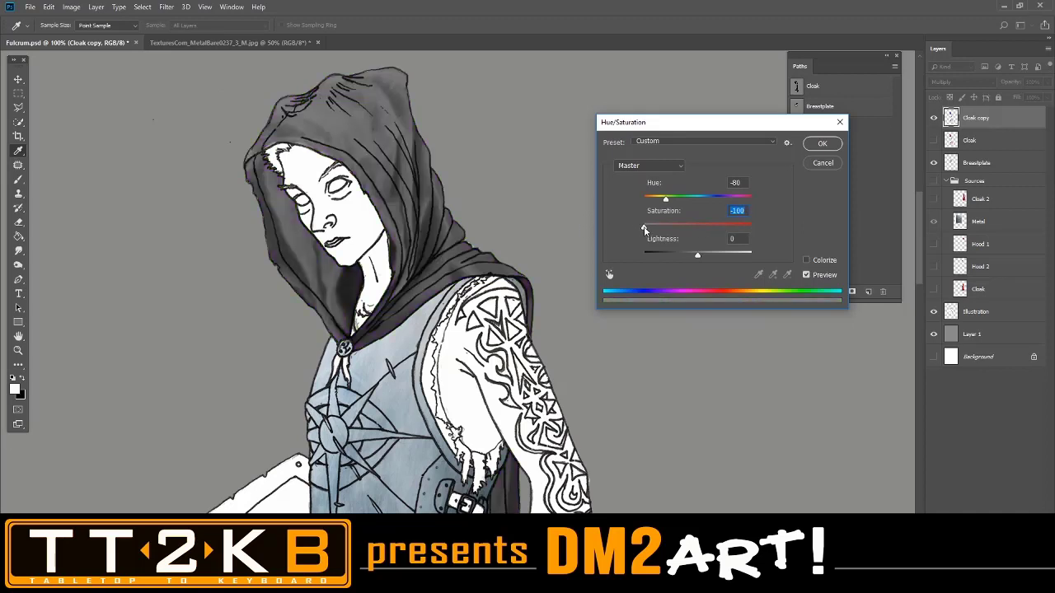
pyautogui.moveTo(644, 229)
pyautogui.mouseDown()
pyautogui.moveTo(672, 230)
pyautogui.moveTo(655, 230)
pyautogui.mouseUp()
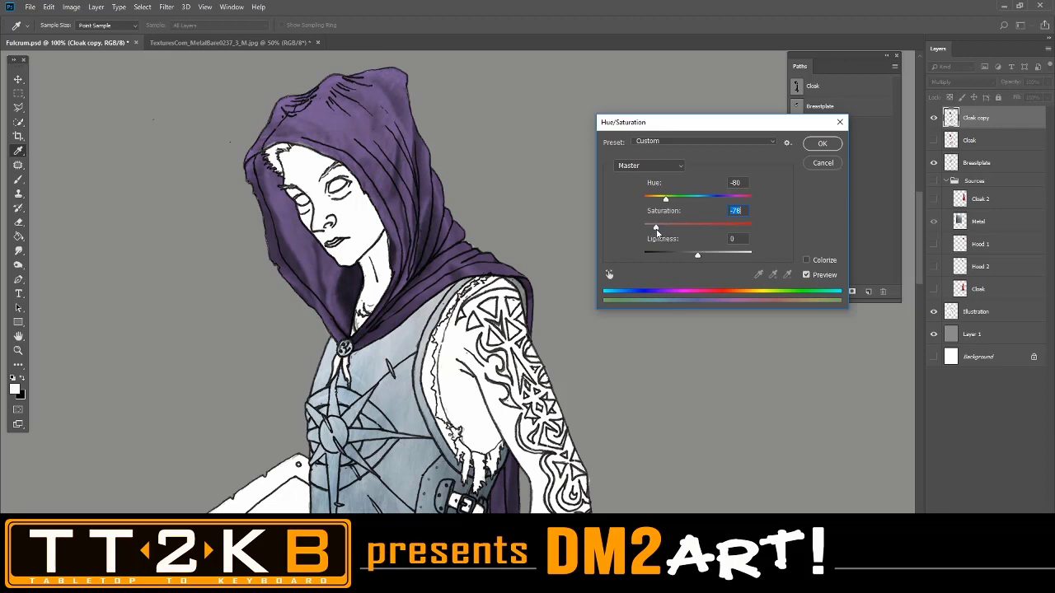
pyautogui.moveTo(656, 232); pyautogui.dragTo(656, 232)
pyautogui.moveTo(659, 229); pyautogui.dragTo(659, 231)
pyautogui.moveTo(659, 231); pyautogui.dragTo(776, 226)
# Set the cloak's hue to -90 and saturation to -74 for a muted purple and apply the adjustment.
pyautogui.moveTo(667, 202); pyautogui.dragTo(664, 202)
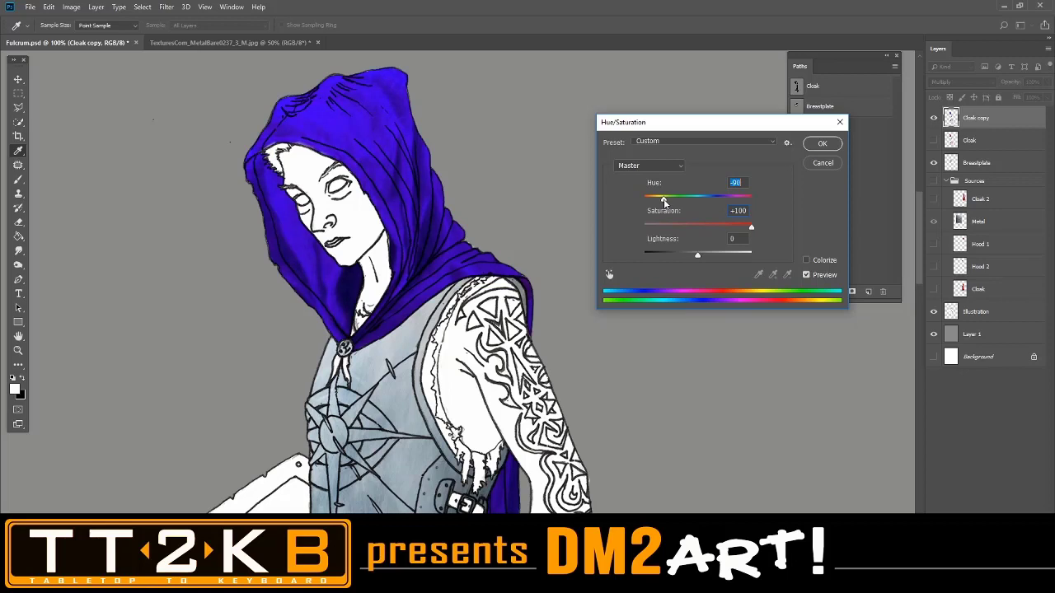
pyautogui.click(655, 228)
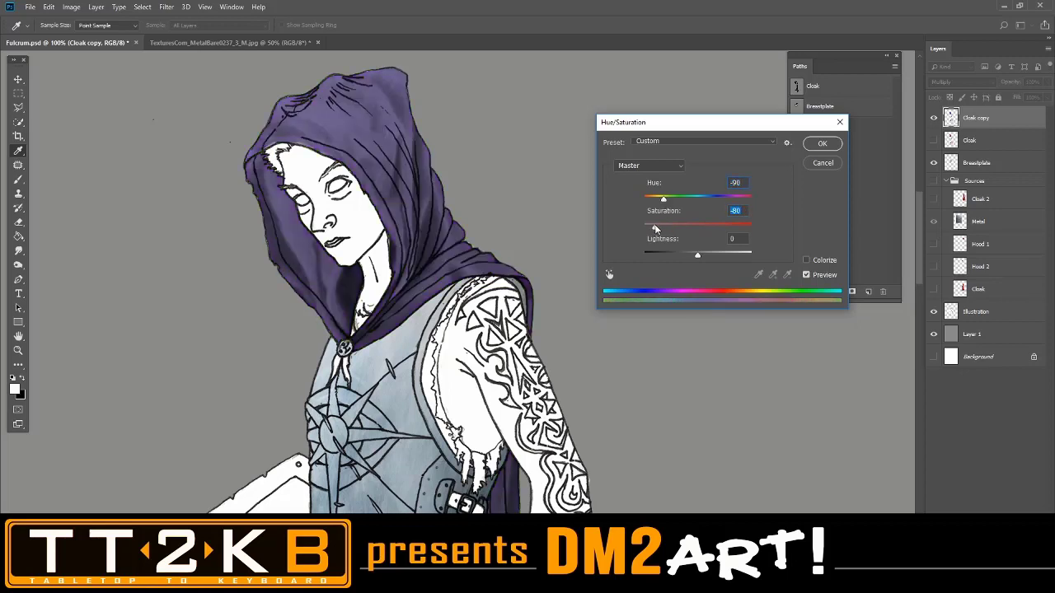
pyautogui.moveTo(653, 225); pyautogui.dragTo(658, 230)
pyautogui.hotkey('ctrl', '+')
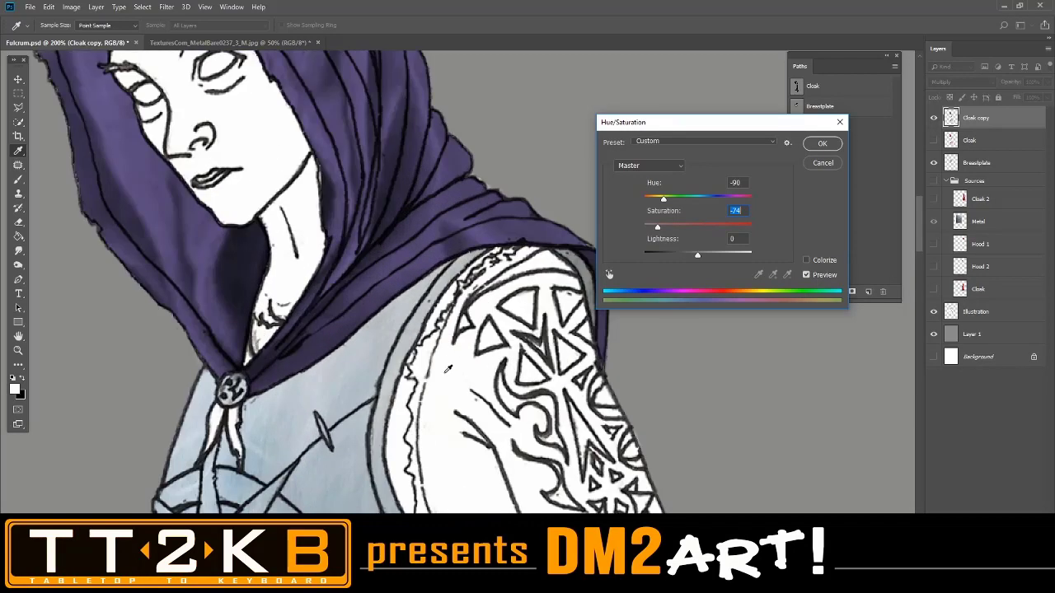
pyautogui.moveTo(364, 344); pyautogui.dragTo(503, 342)
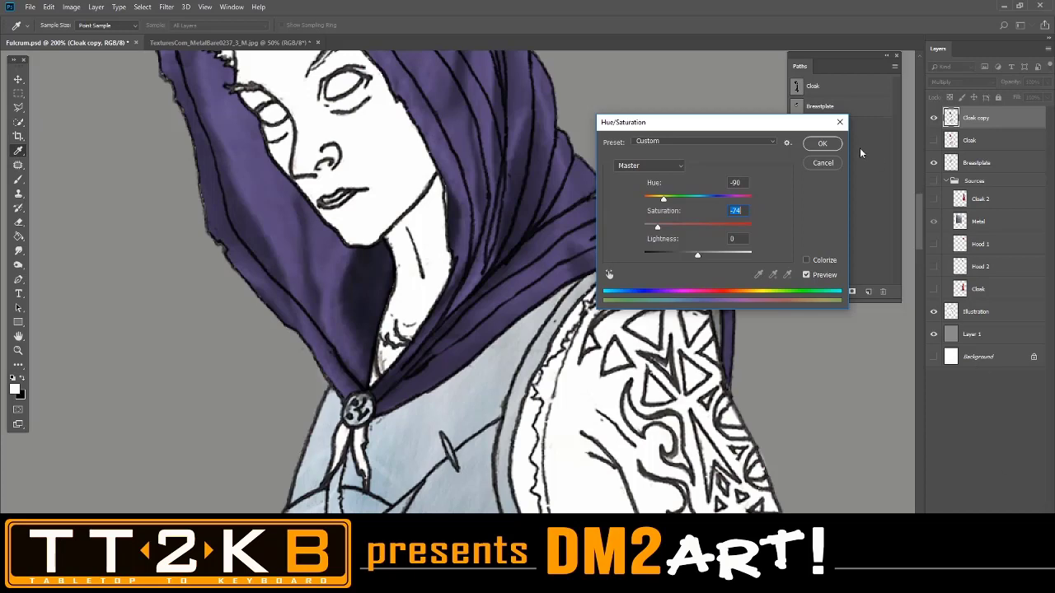
pyautogui.click(821, 143)
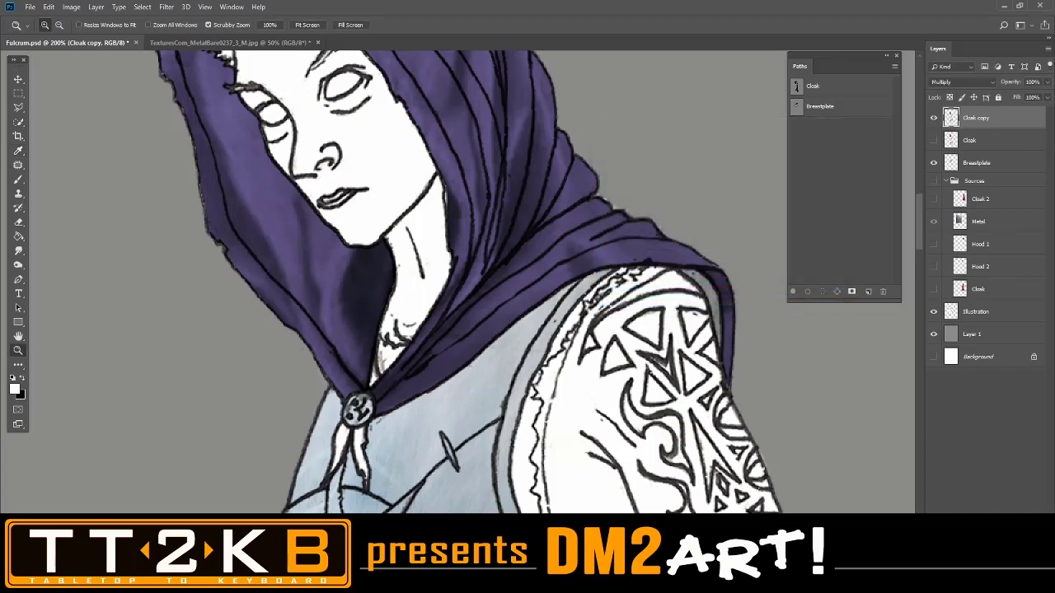
# Add a new empty layer above the Cloak copy layer.
pyautogui.hotkey('ctrl', 'shift', 'alt', 'n')
pyautogui.click(363, 487)
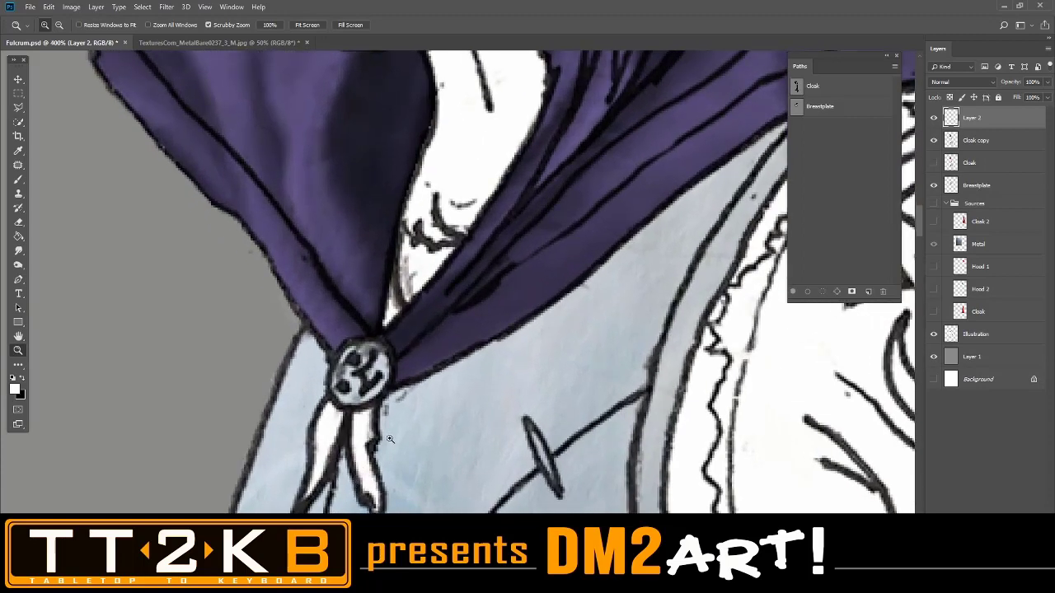
pyautogui.moveTo(431, 413); pyautogui.dragTo(440, 321)
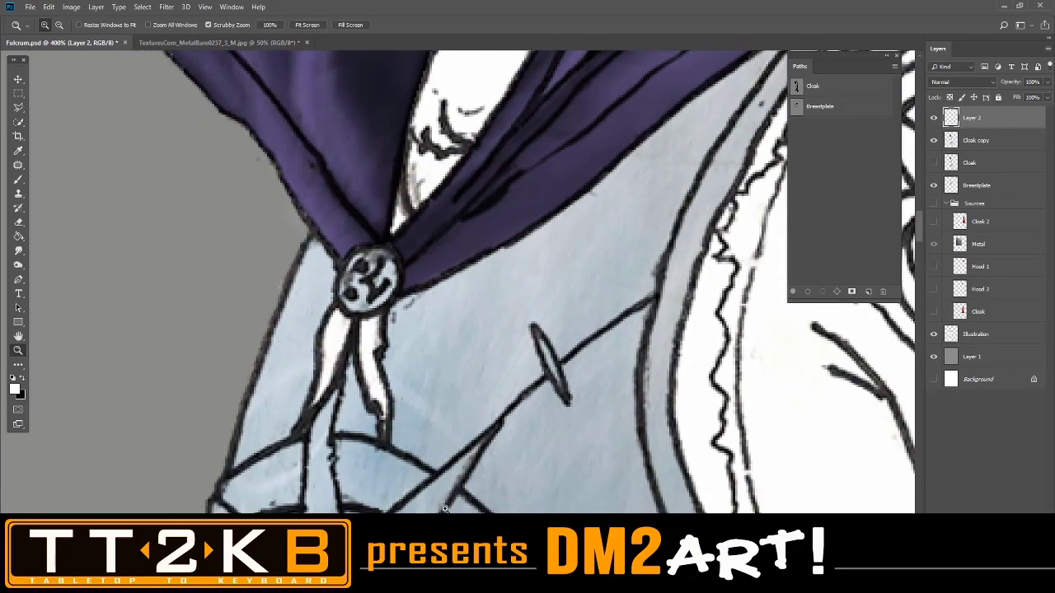
# On the Cloak copy layer, clone the hood's purple fabric over the hanging tie ends below the clasp with a soft 21 px Clone Stamp.
pyautogui.click(18, 192)
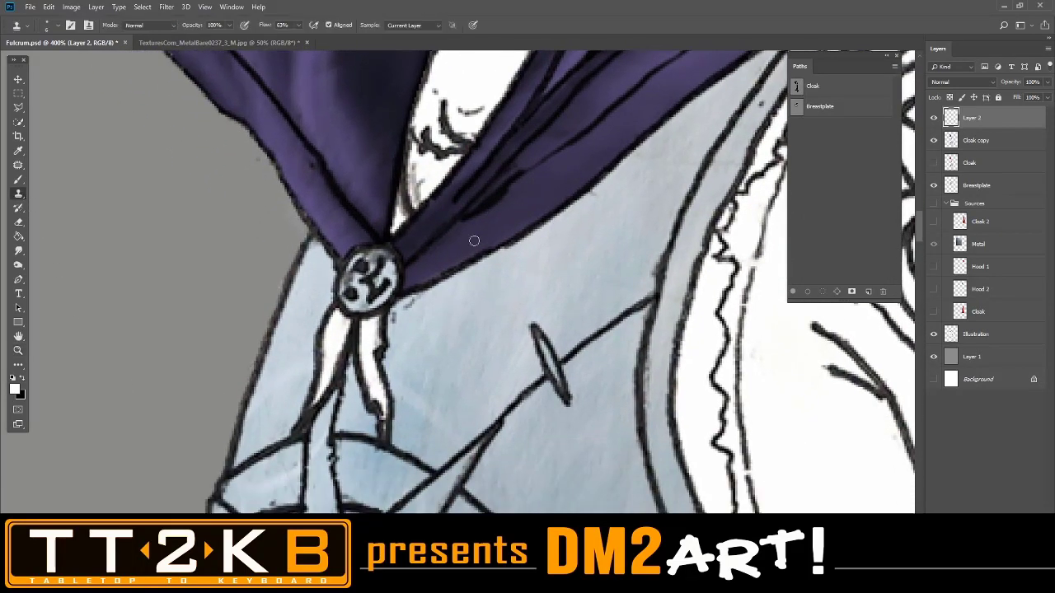
pyautogui.click(999, 142)
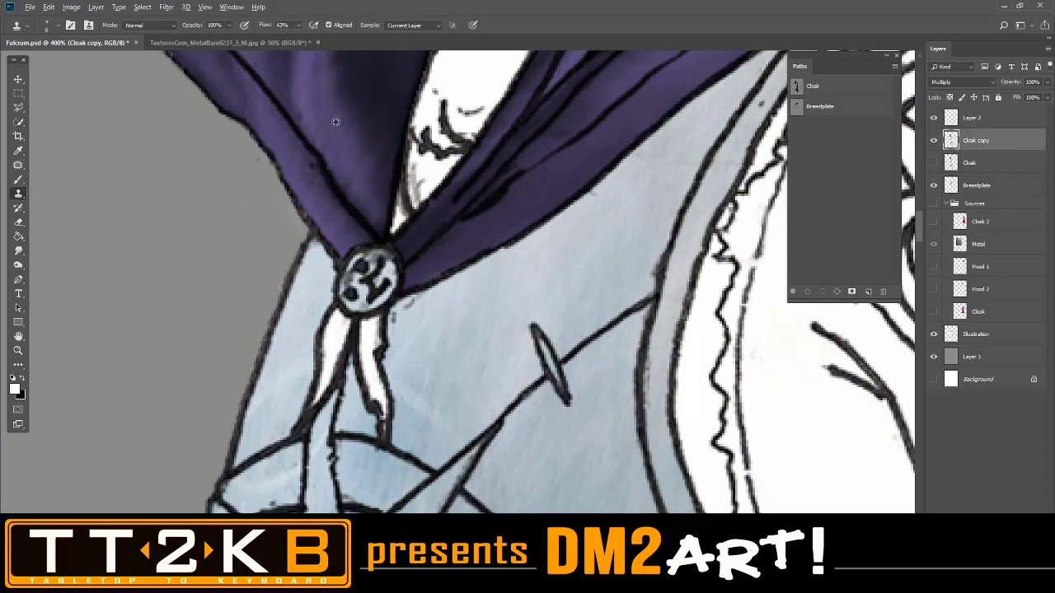
pyautogui.moveTo(365, 106); pyautogui.dragTo(345, 450)
pyautogui.hotkey('ctrl', '-')
pyautogui.hotkey('ctrl', '-')
pyautogui.moveTo(478, 305); pyautogui.dragTo(499, 193)
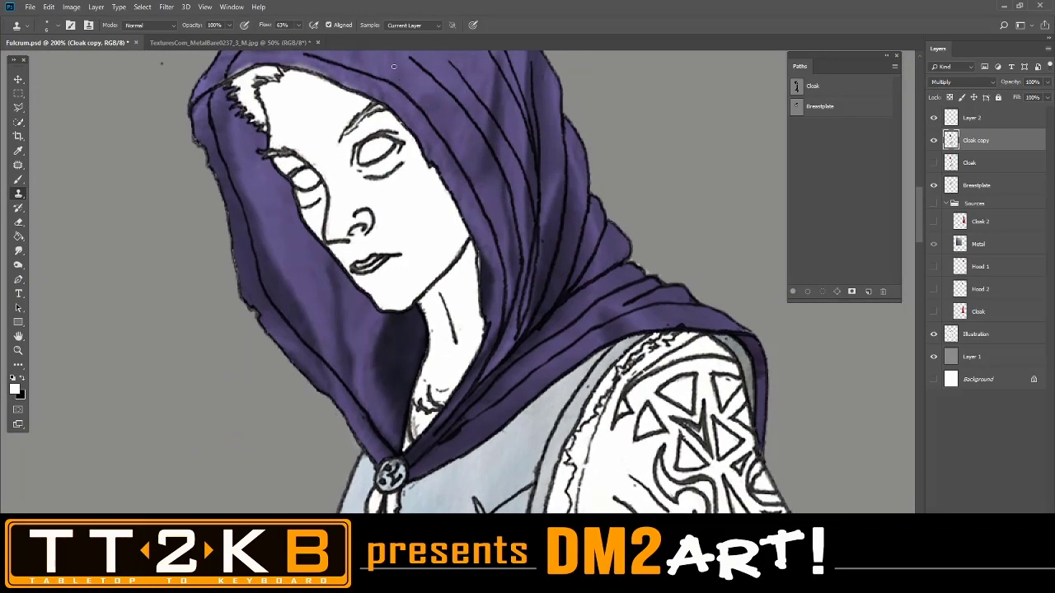
pyautogui.moveTo(393, 66); pyautogui.dragTo(412, 96)
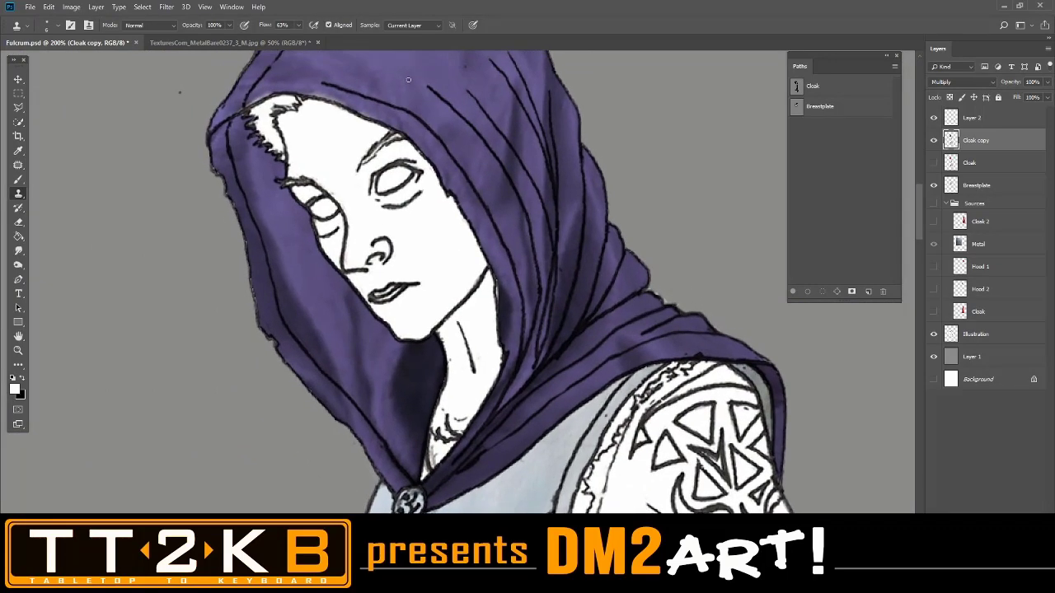
pyautogui.hotkey('ctrl', '-')
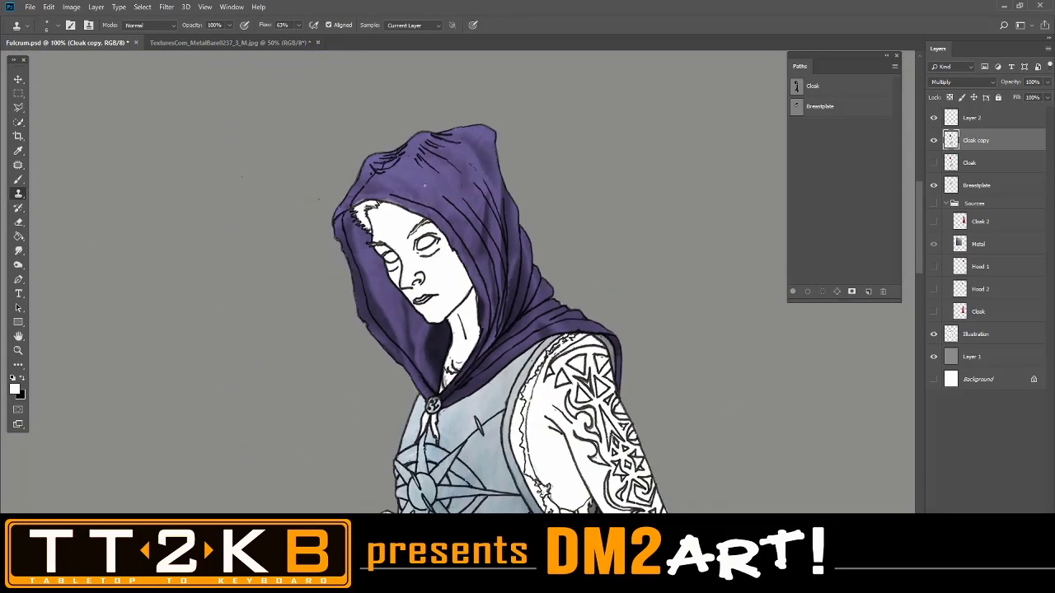
pyautogui.rightClick(424, 176)
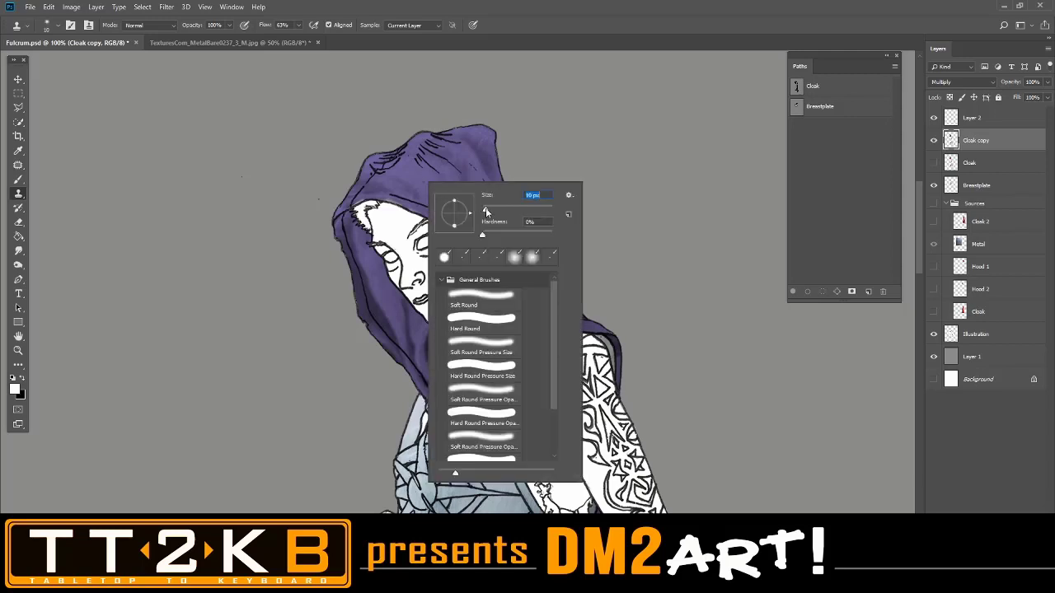
pyautogui.moveTo(486, 209); pyautogui.dragTo(490, 211)
pyautogui.keyDown('alt'); pyautogui.click(424, 188); pyautogui.keyUp('alt')
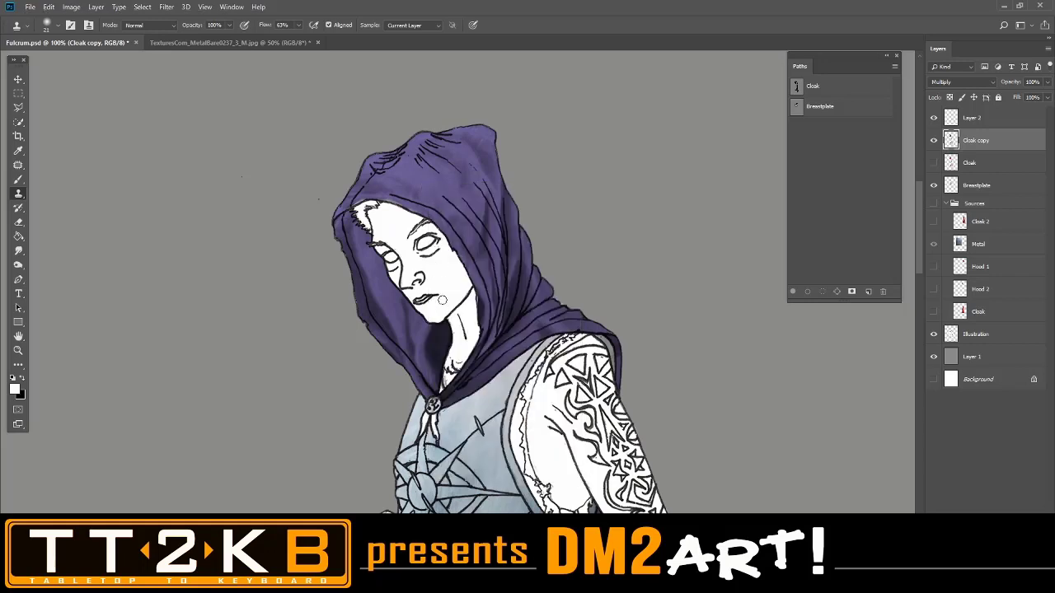
pyautogui.moveTo(431, 430); pyautogui.dragTo(432, 426)
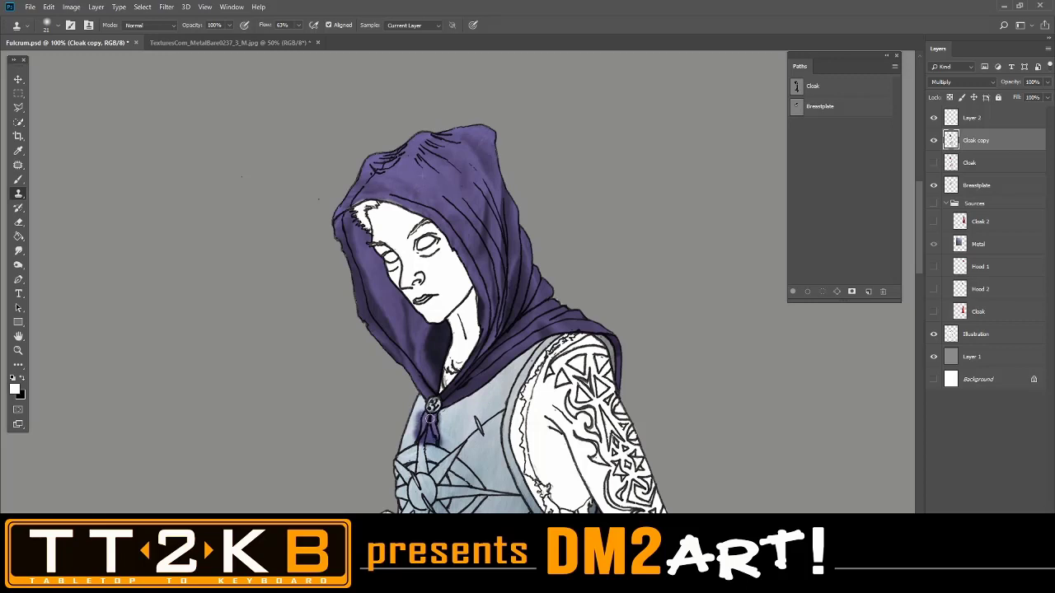
pyautogui.moveTo(418, 444); pyautogui.dragTo(434, 426)
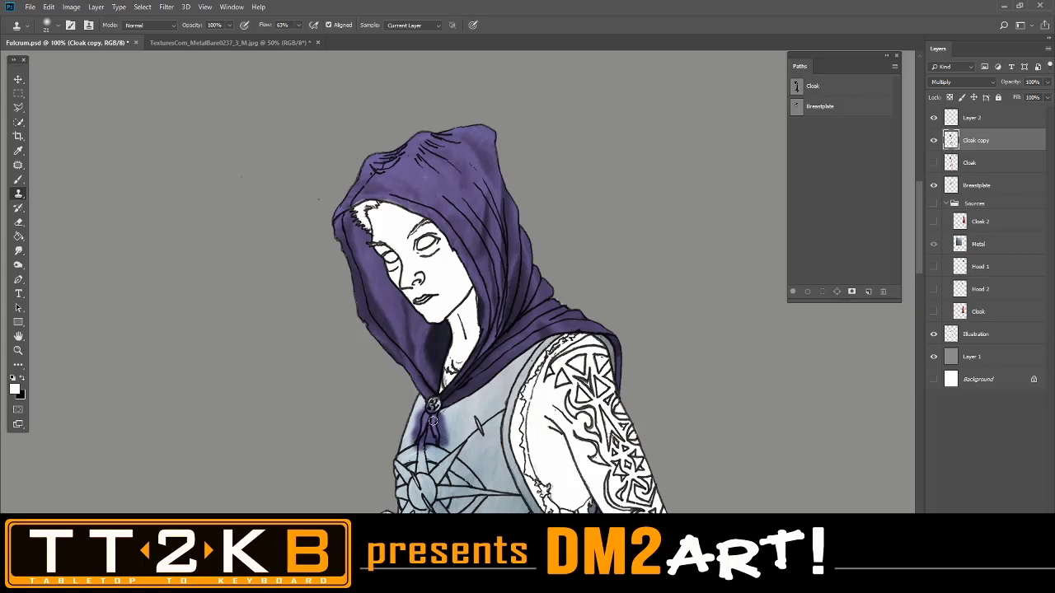
# Outline both hanging tie ends below the clasp with a Polygonal Lasso selection.
pyautogui.hotkey('ctrl', '+')
pyautogui.hotkey('ctrl', '+')
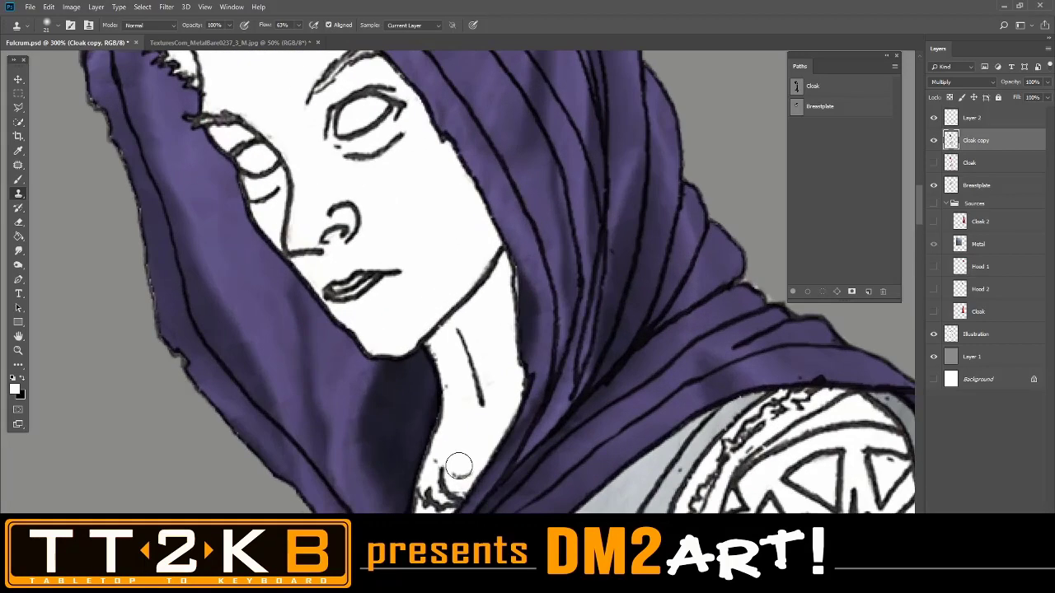
pyautogui.moveTo(458, 479); pyautogui.dragTo(480, 186)
pyautogui.moveTo(480, 295); pyautogui.dragTo(481, 274)
pyautogui.hotkey('ctrl', '+')
pyautogui.hotkey('ctrl', '+')
pyautogui.click(18, 108)
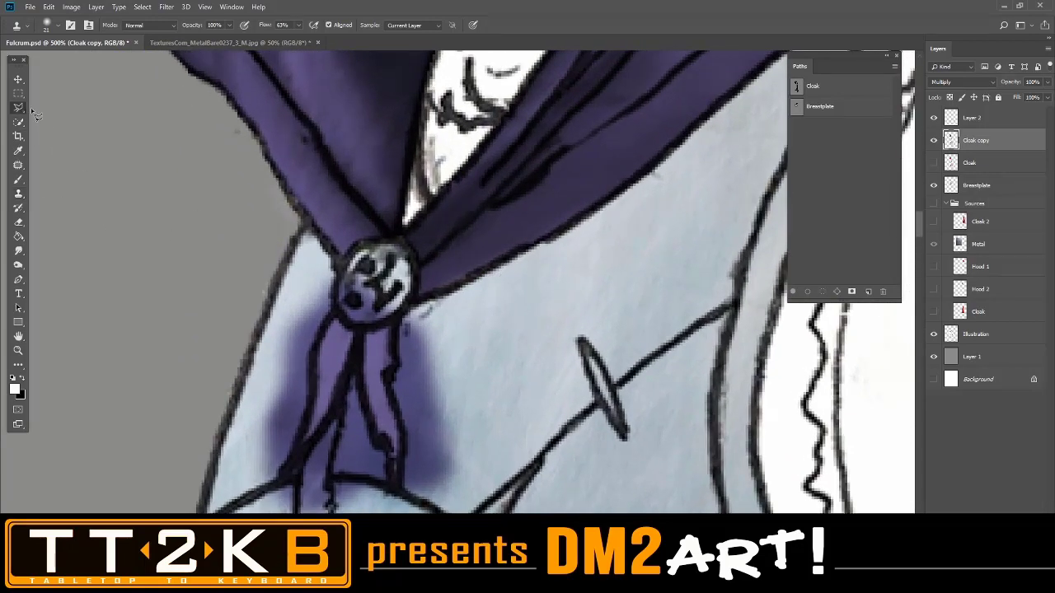
pyautogui.click(816, 96)
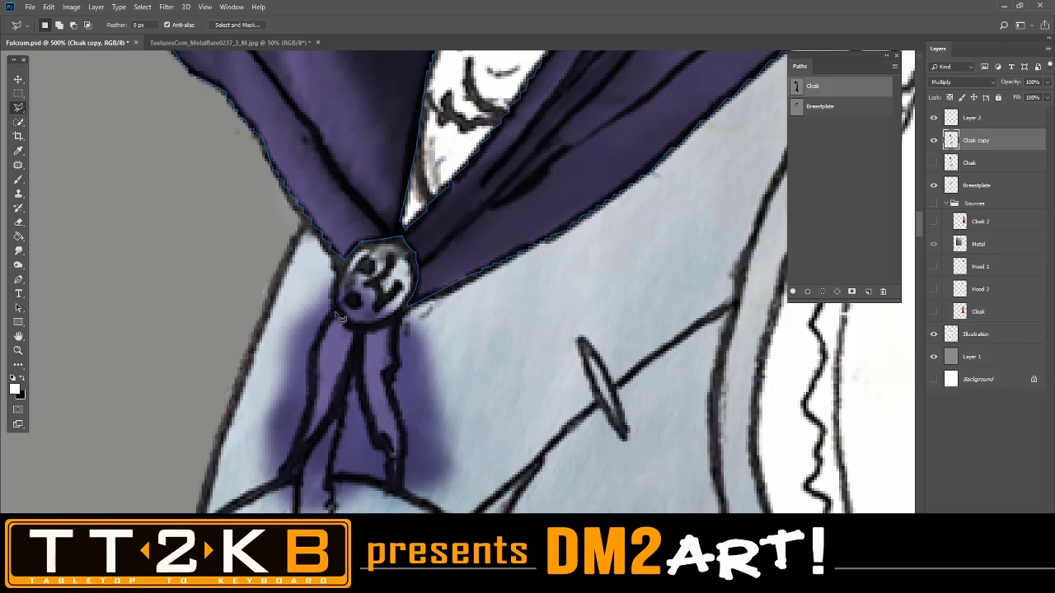
pyautogui.moveTo(365, 349); pyautogui.dragTo(354, 384)
pyautogui.moveTo(335, 427)
pyautogui.mouseDown()
pyautogui.moveTo(281, 480)
pyautogui.moveTo(299, 455)
pyautogui.moveTo(312, 392)
pyautogui.mouseUp()
pyautogui.moveTo(317, 356)
pyautogui.mouseDown()
pyautogui.moveTo(336, 315)
pyautogui.moveTo(362, 331)
pyautogui.moveTo(402, 319)
pyautogui.moveTo(391, 383)
pyautogui.moveTo(407, 444)
pyautogui.moveTo(402, 495)
pyautogui.moveTo(402, 465)
pyautogui.moveTo(390, 472)
pyautogui.moveTo(390, 447)
pyautogui.moveTo(376, 445)
pyautogui.moveTo(365, 414)
pyautogui.moveTo(373, 336)
pyautogui.mouseUp()
pyautogui.press('shift')
pyautogui.rightClick(373, 345)
pyautogui.click(407, 418)
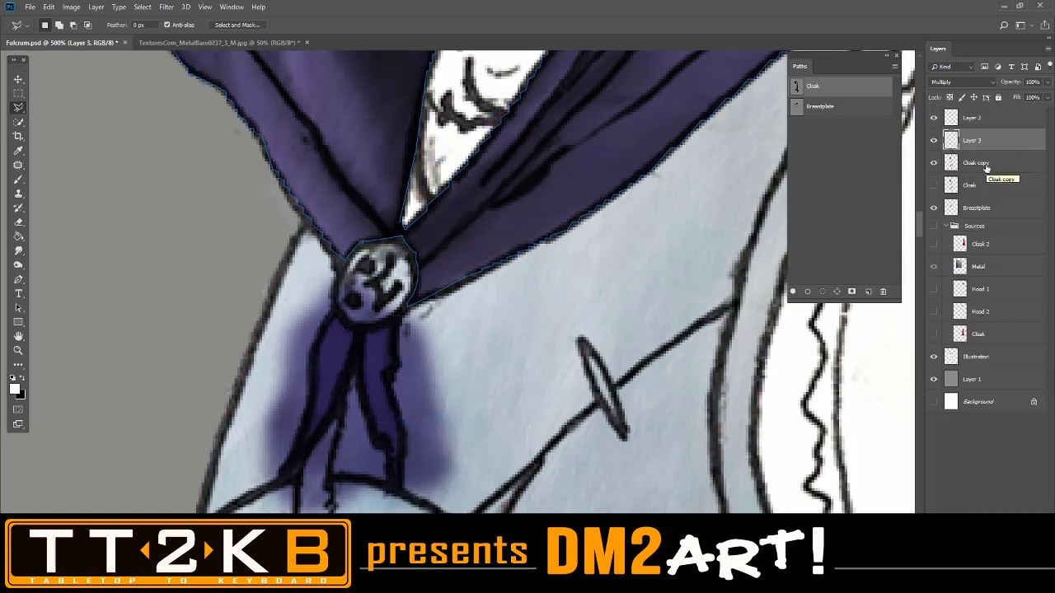
pyautogui.hotkey('ctrl', 'z')
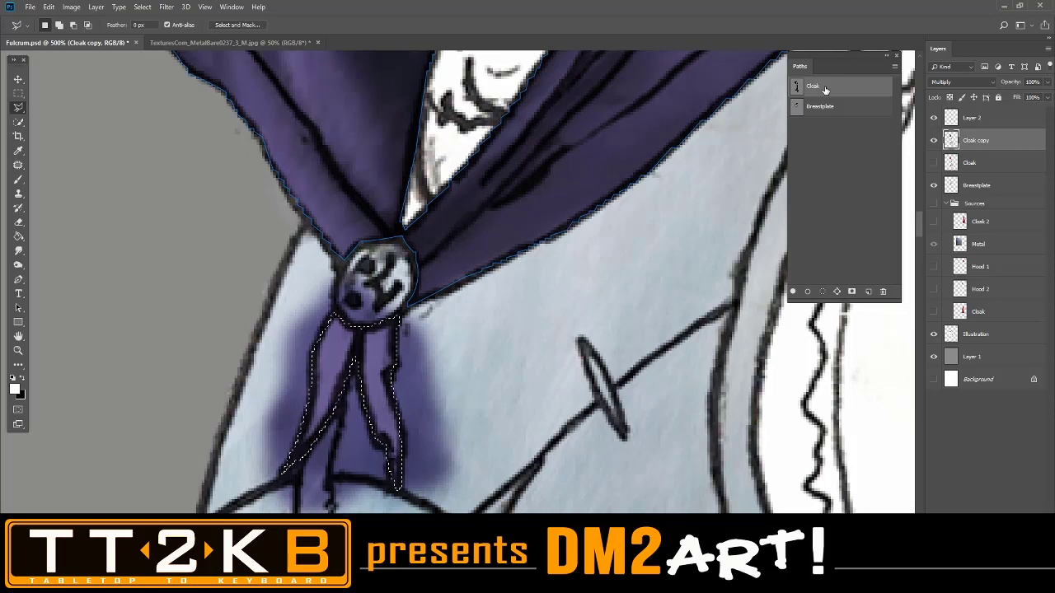
# Convert the tie-end selection into a work path with a tolerance of 0.5 pixels.
pyautogui.rightClick(335, 349)
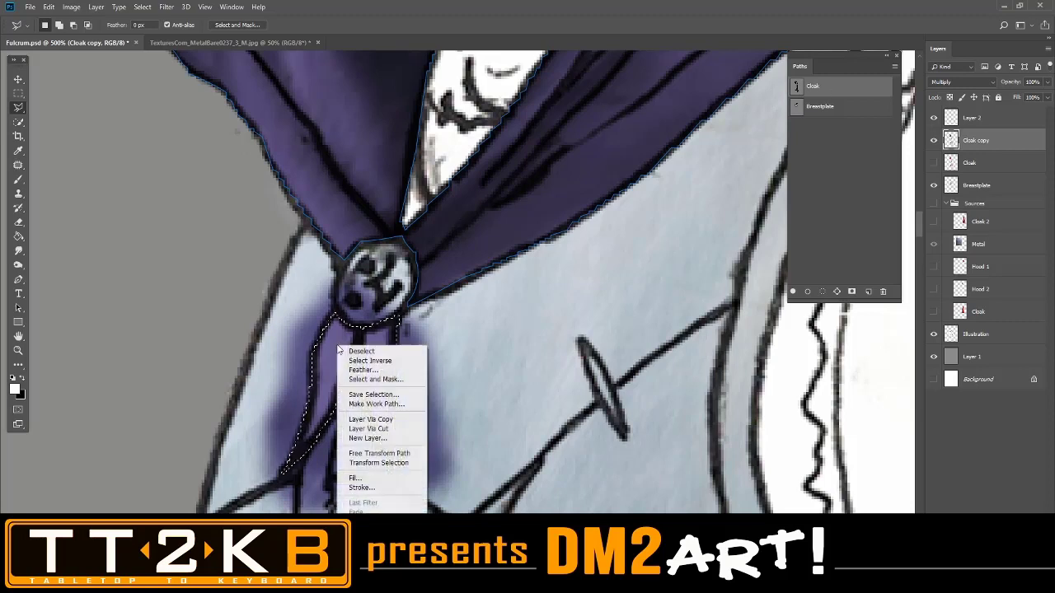
pyautogui.click(384, 405)
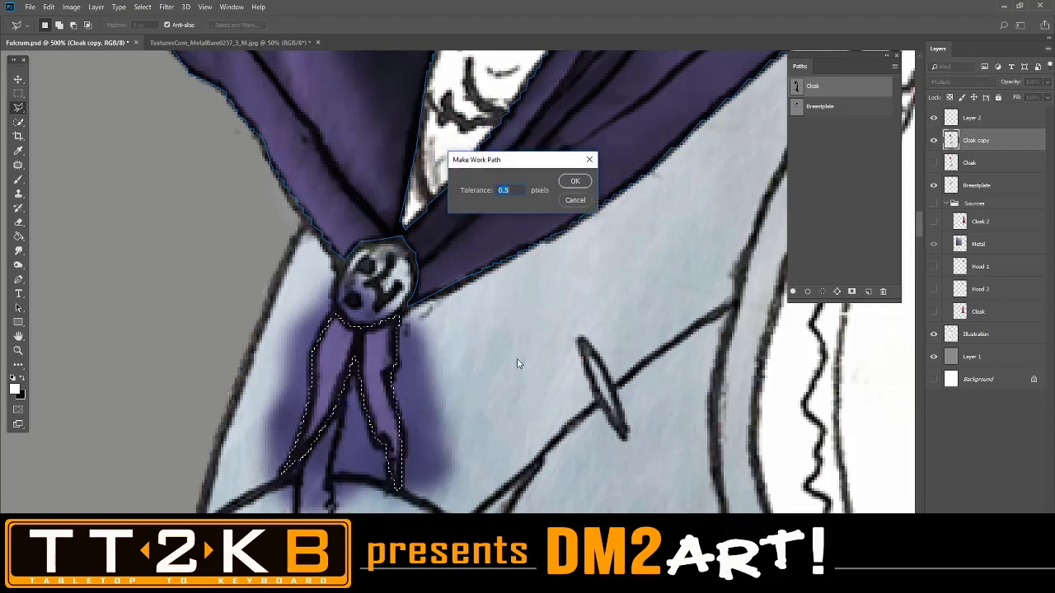
pyautogui.click(576, 179)
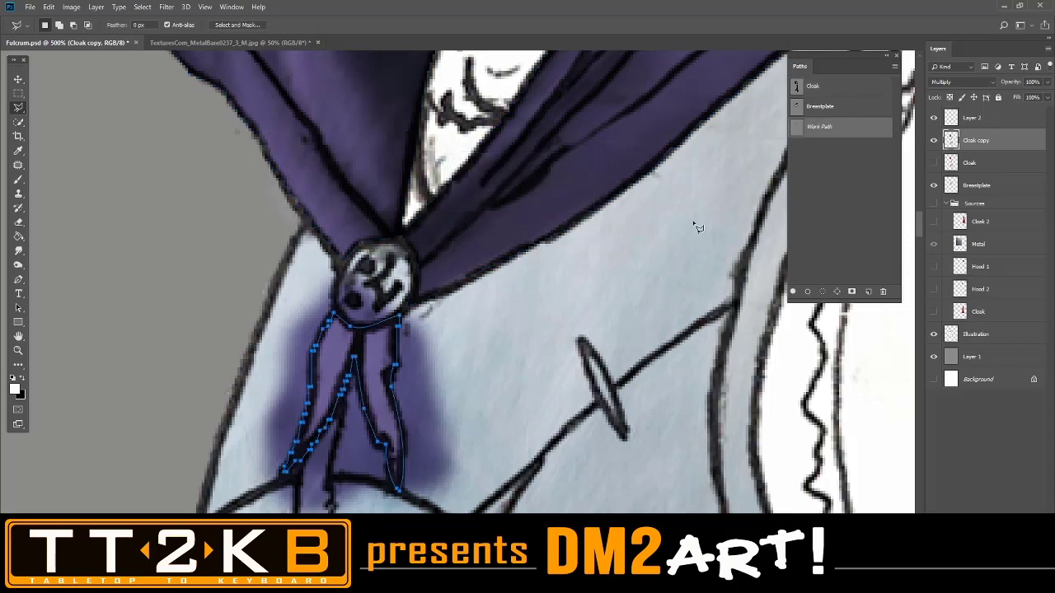
# Move the Cloak path below the Breastplate path, directly above the work path, and keep it selected.
pyautogui.moveTo(839, 108)
pyautogui.mouseDown()
pyautogui.moveTo(824, 98)
pyautogui.moveTo(828, 118)
pyautogui.mouseUp()
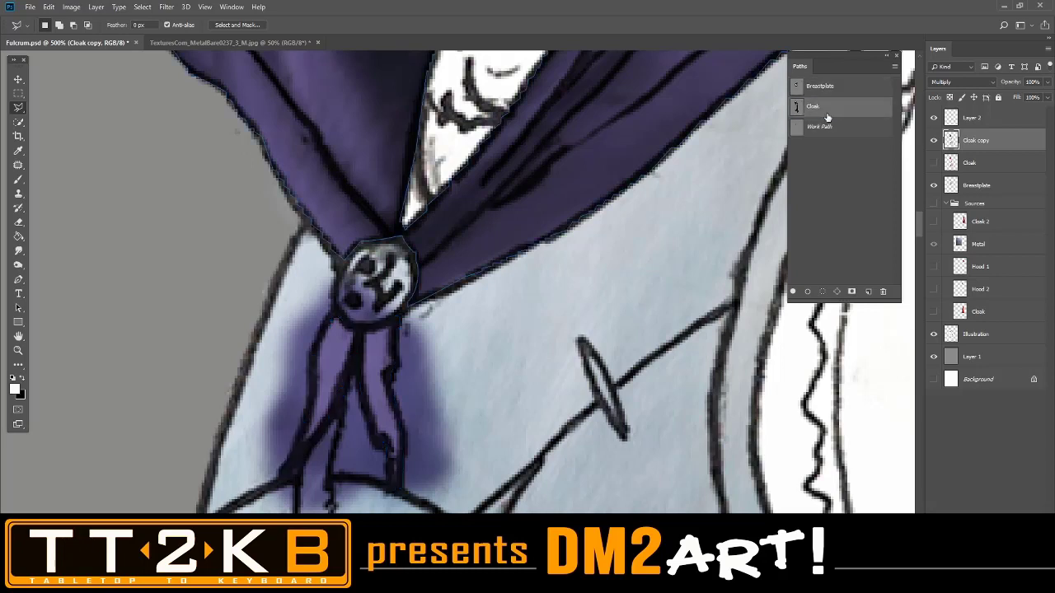
pyautogui.rightClick(832, 130)
pyautogui.click(826, 109)
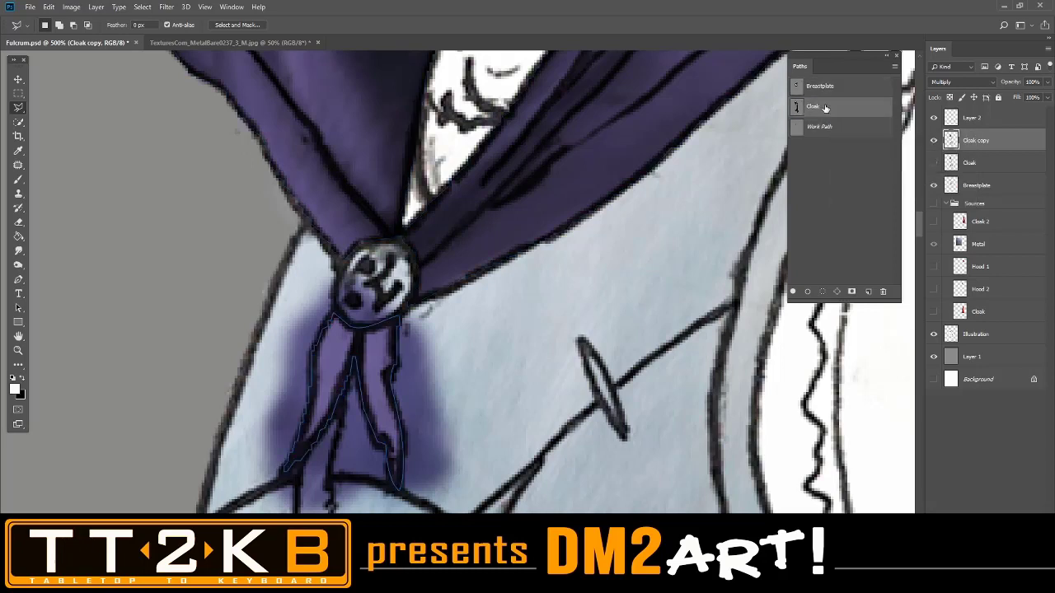
pyautogui.click(825, 108)
pyautogui.rightClick(824, 108)
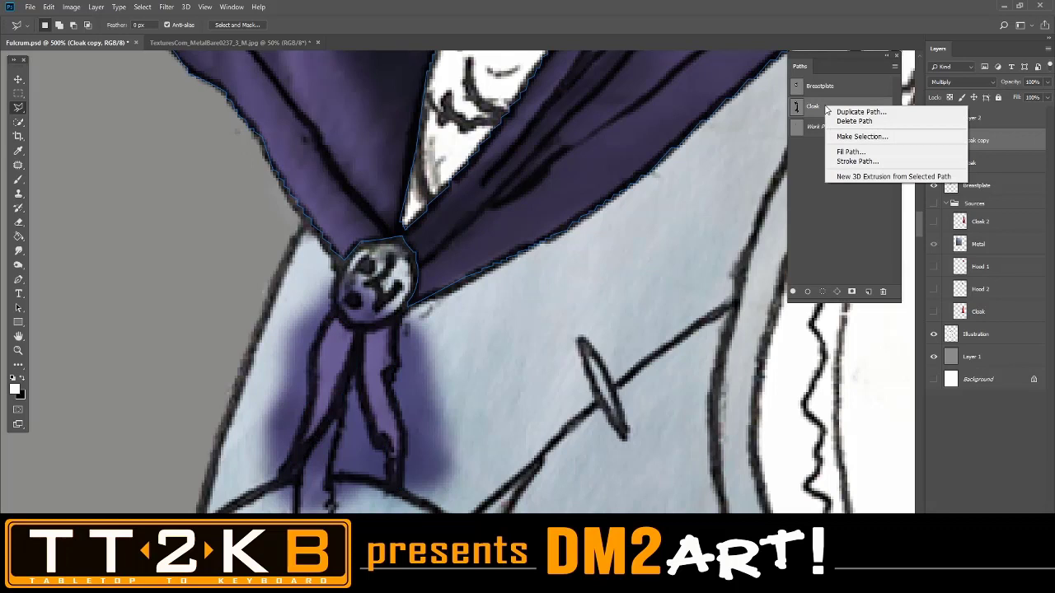
pyautogui.click(820, 151)
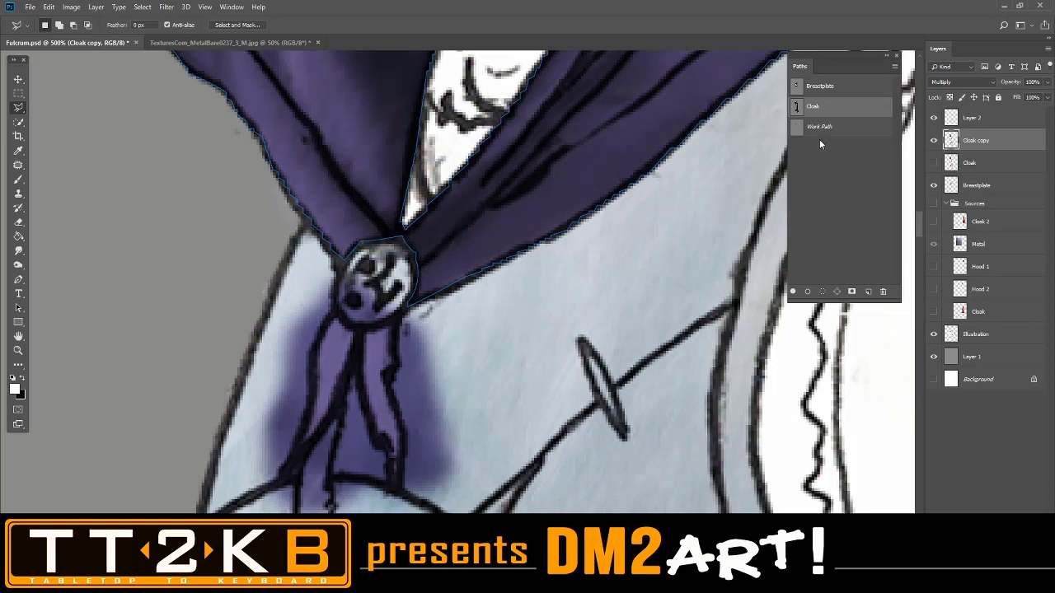
pyautogui.rightClick(829, 111)
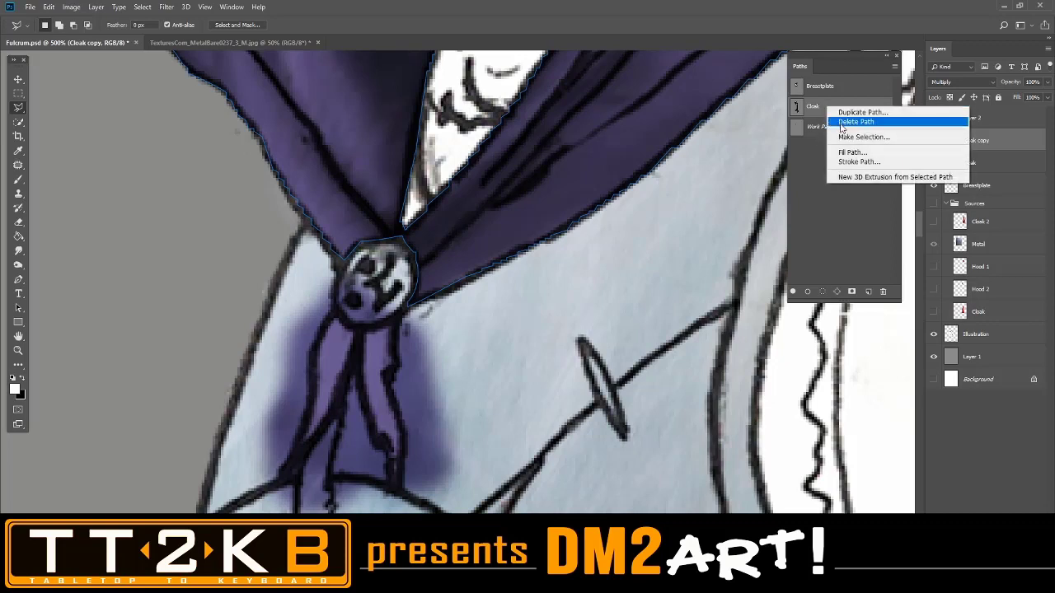
pyautogui.click(849, 138)
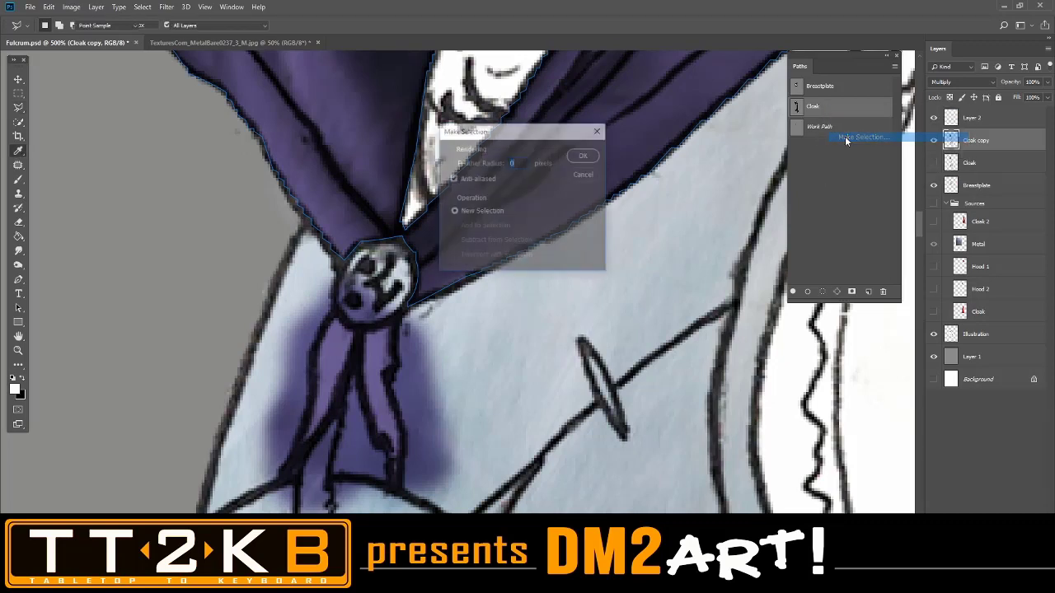
pyautogui.click(584, 156)
pyautogui.press('l')
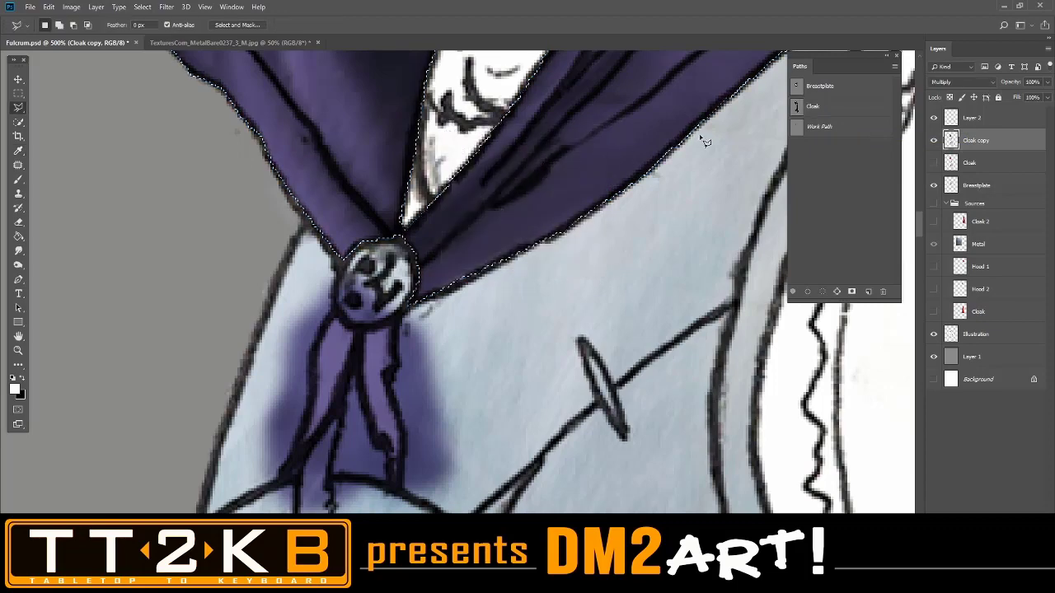
pyautogui.hotkey('ctrl', 'd')
pyautogui.hotkey('ctrl', '-')
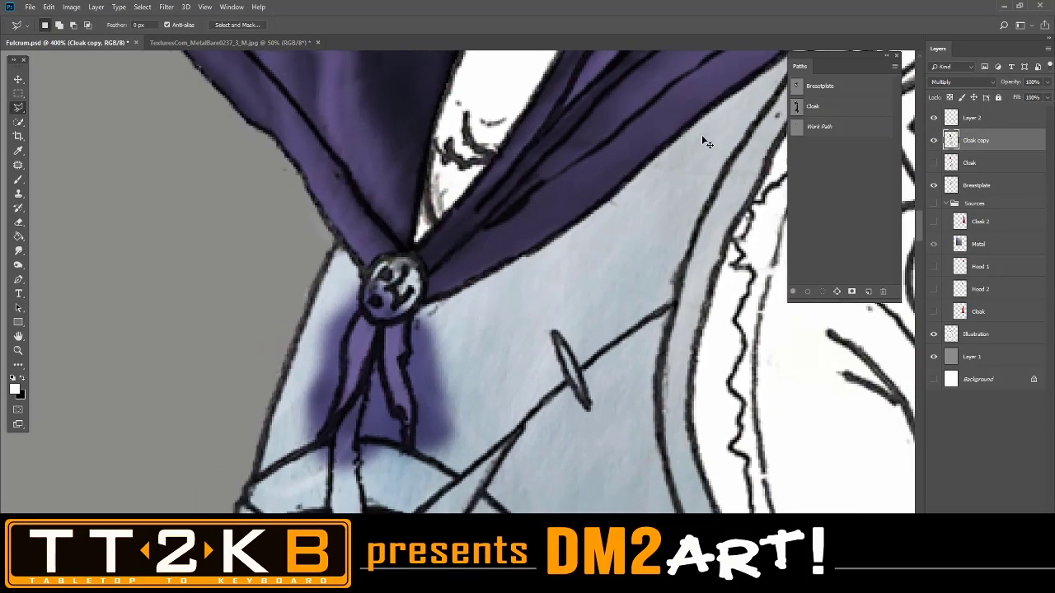
pyautogui.hotkey('ctrl', '-')
pyautogui.moveTo(595, 174); pyautogui.dragTo(584, 219)
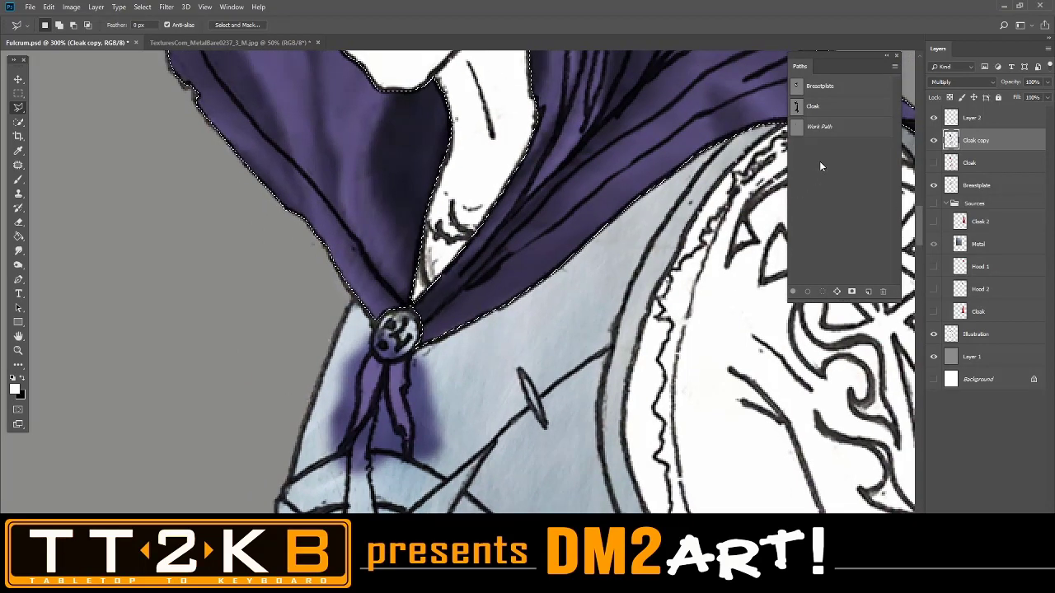
pyautogui.hotkey('ctrl', 'd')
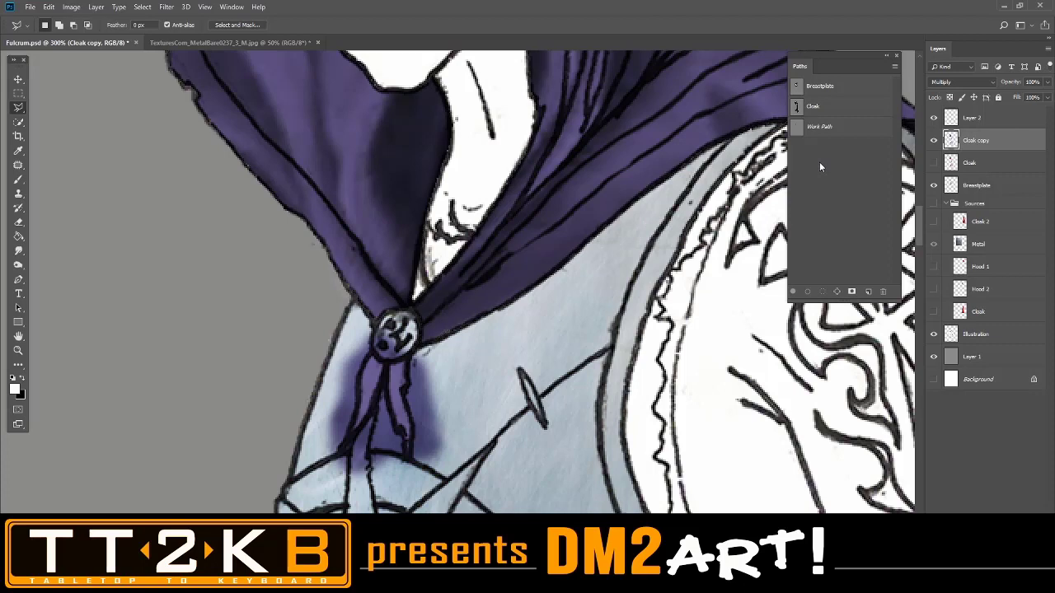
# Load the Cloak path as a new selection.
pyautogui.click(814, 111)
pyautogui.rightClick(814, 109)
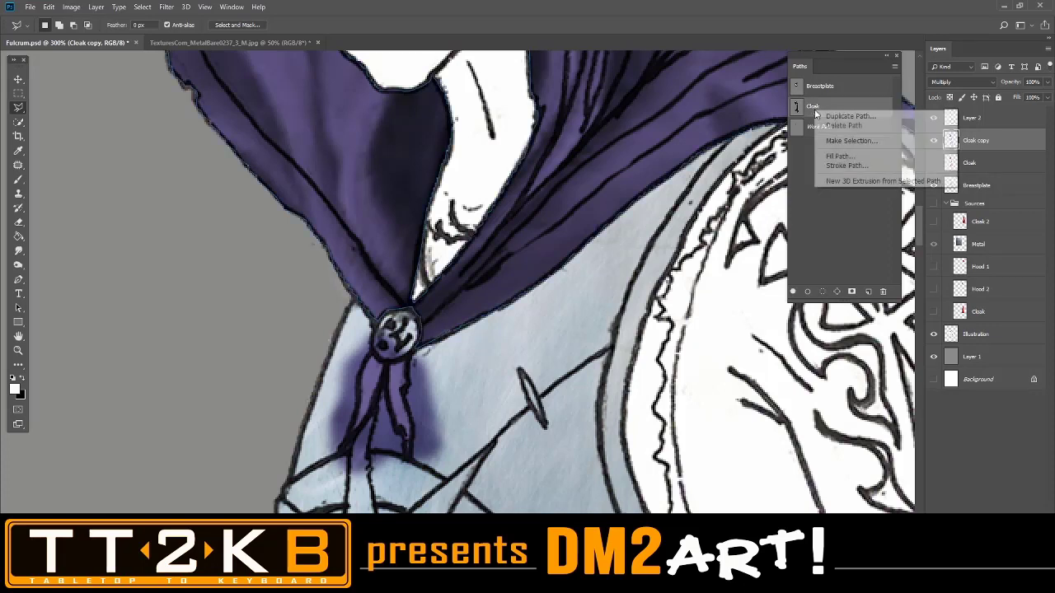
pyautogui.click(849, 141)
pyautogui.click(583, 156)
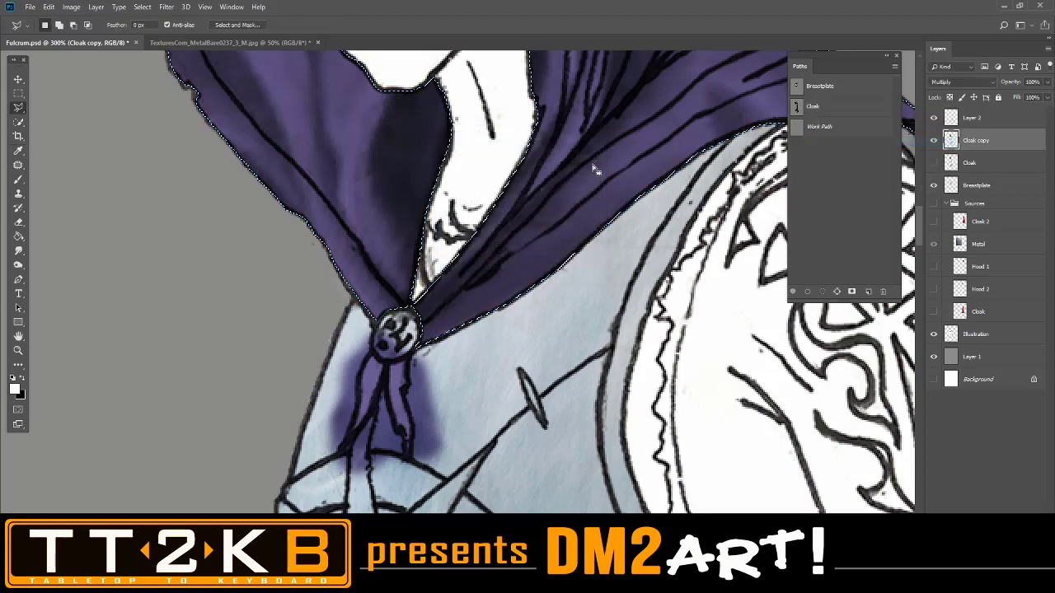
# Add the left tie end below the clasp to the cloak selection with the Polygonal Lasso.
pyautogui.scroll(4, 459, 313)
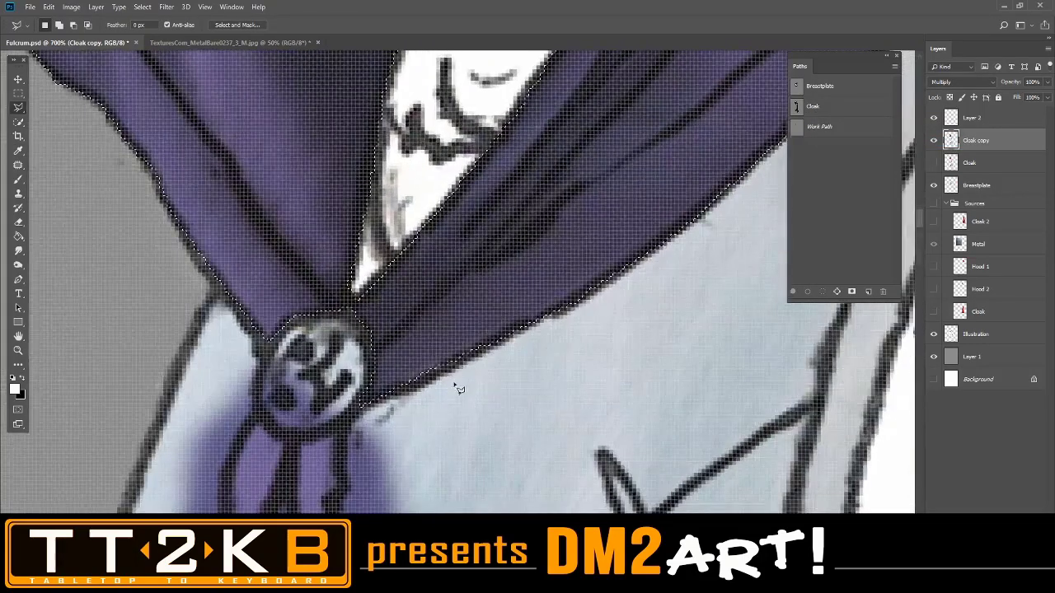
pyautogui.moveTo(453, 395); pyautogui.dragTo(553, 219)
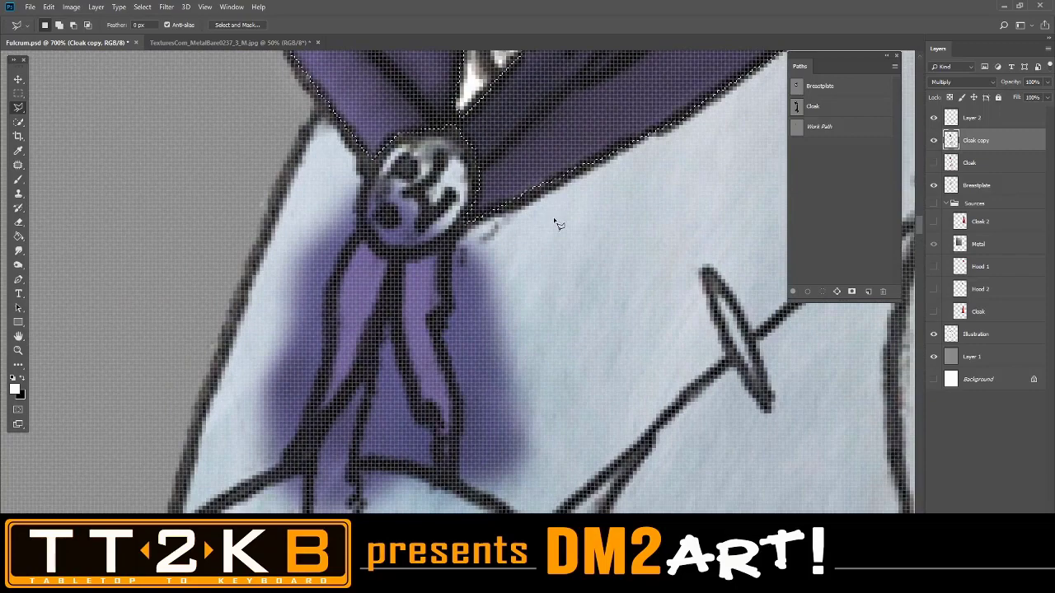
pyautogui.hotkey('ctrl', '-')
pyautogui.hotkey('ctrl', '-')
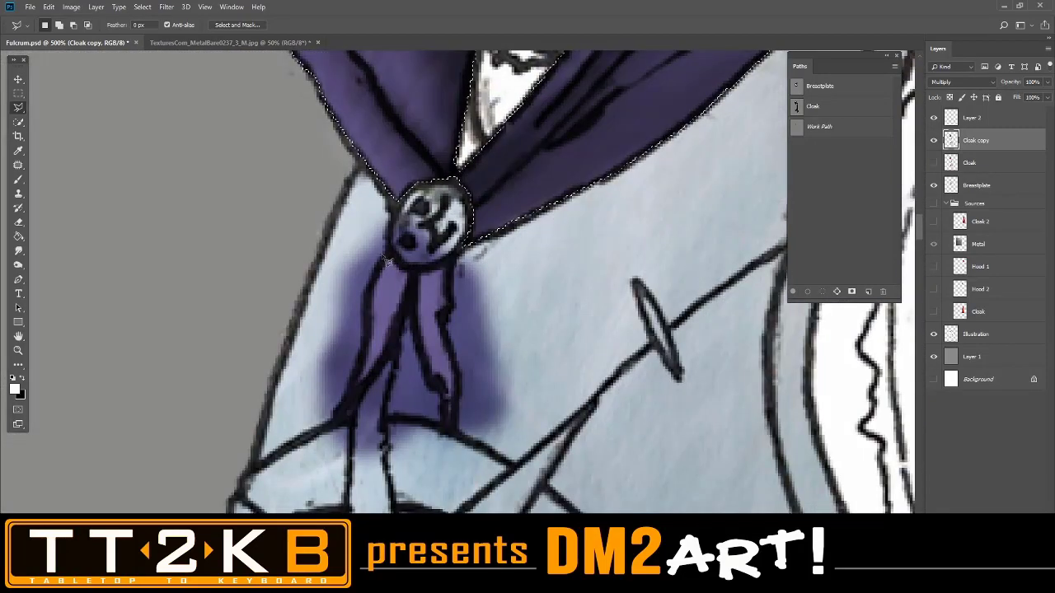
pyautogui.press('shift')
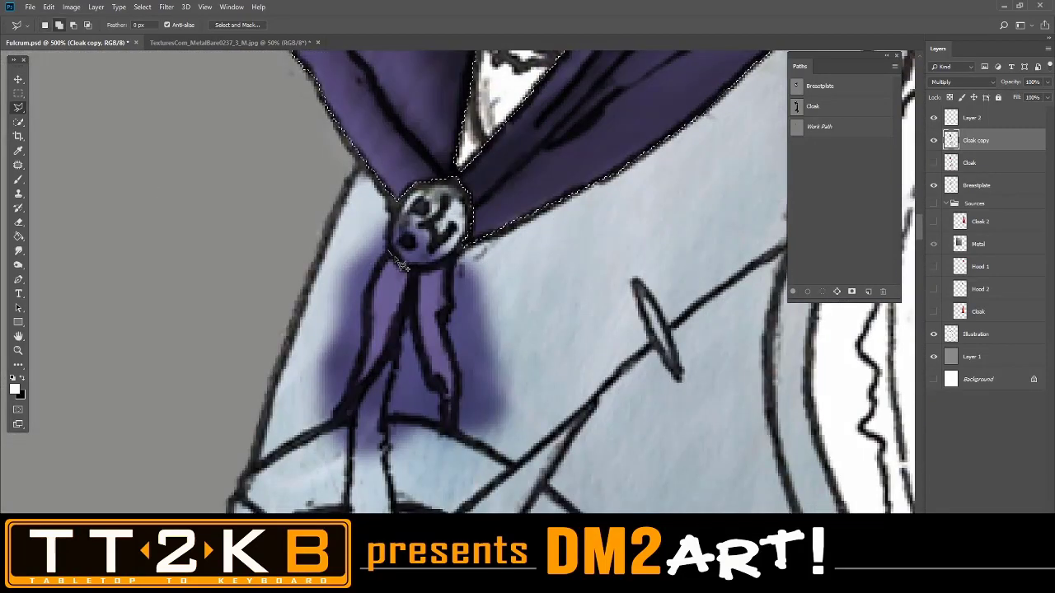
pyautogui.click(412, 269)
pyautogui.click(412, 285)
pyautogui.click(402, 322)
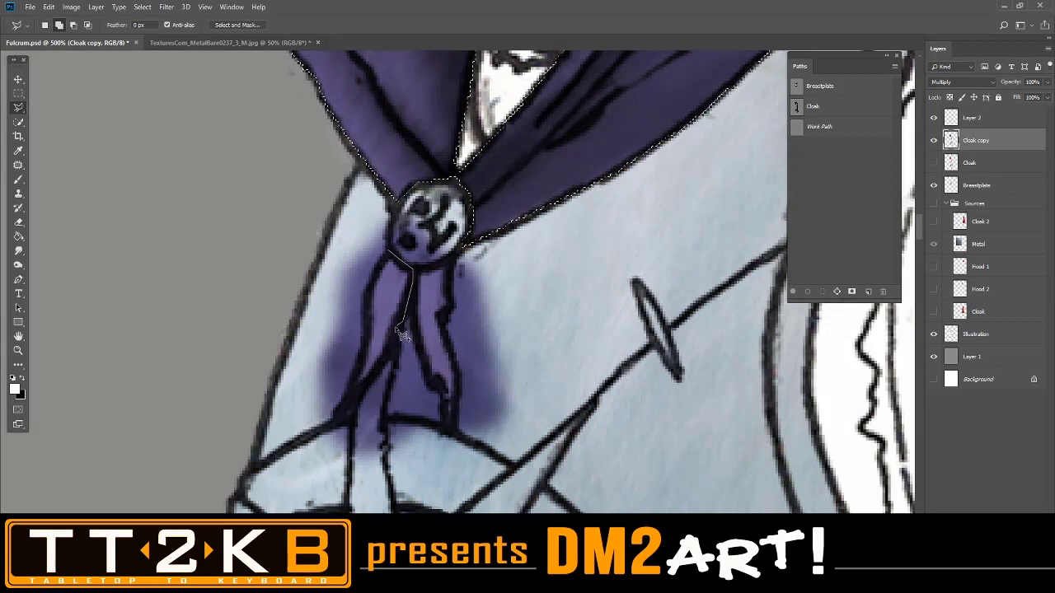
pyautogui.click(336, 414)
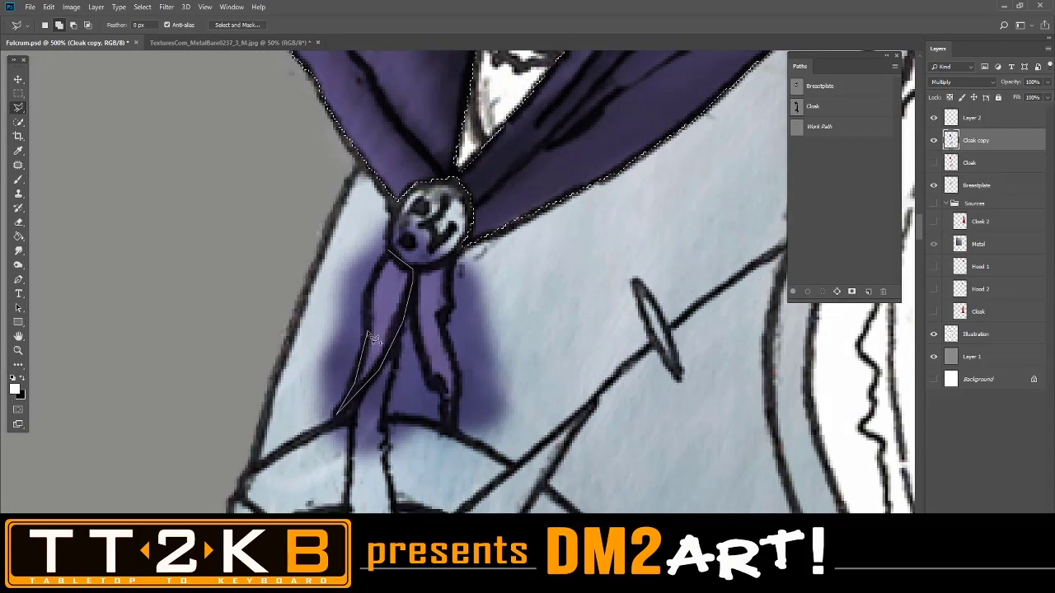
pyautogui.click(368, 295)
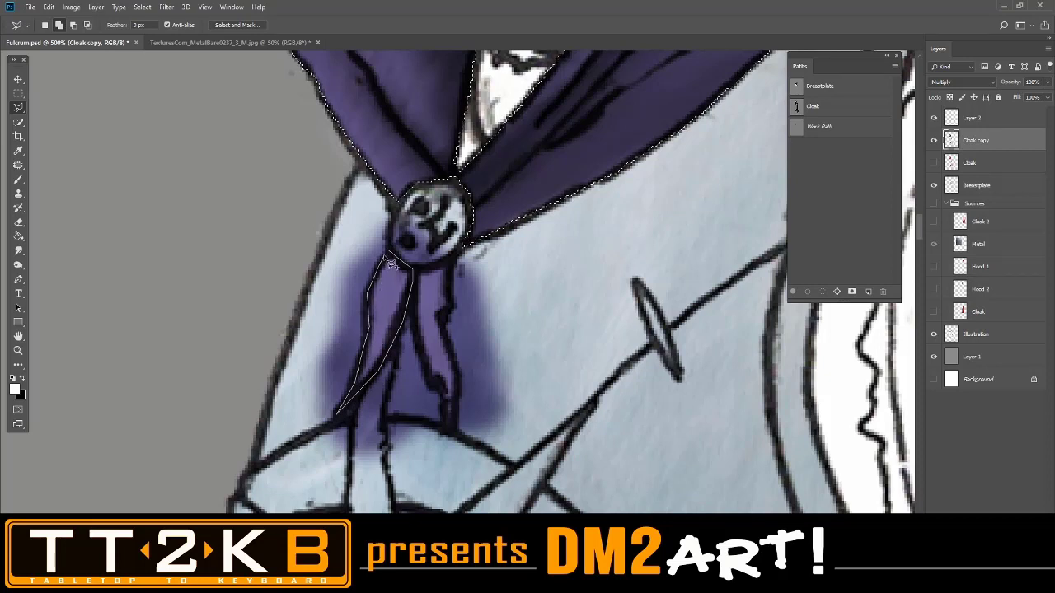
pyautogui.click(410, 268)
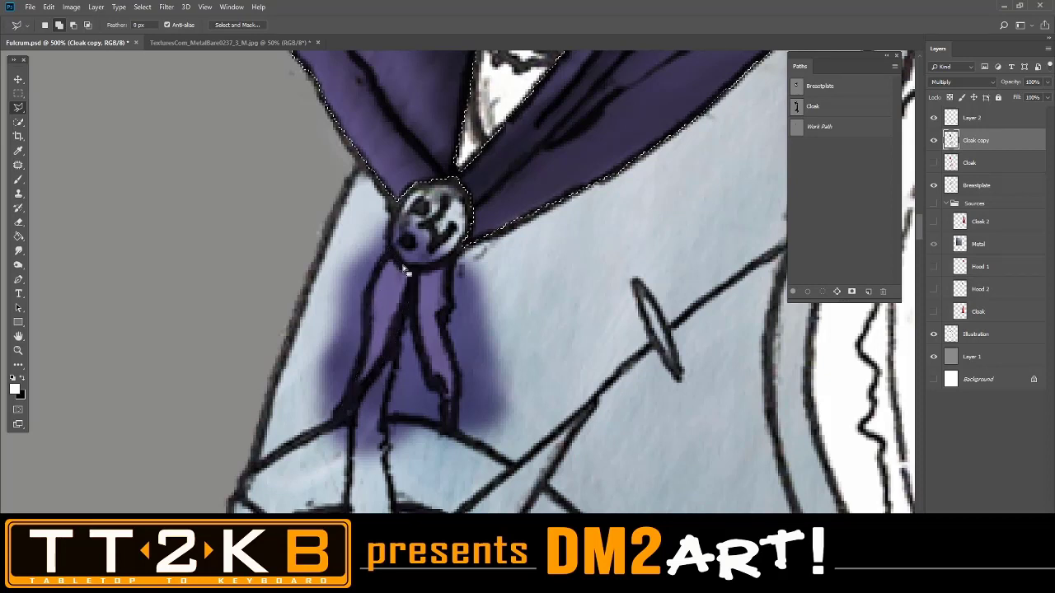
# Add the right tie end below the clasp to the cloak selection, following its jagged outline with the Polygonal Lasso.
pyautogui.click(413, 266)
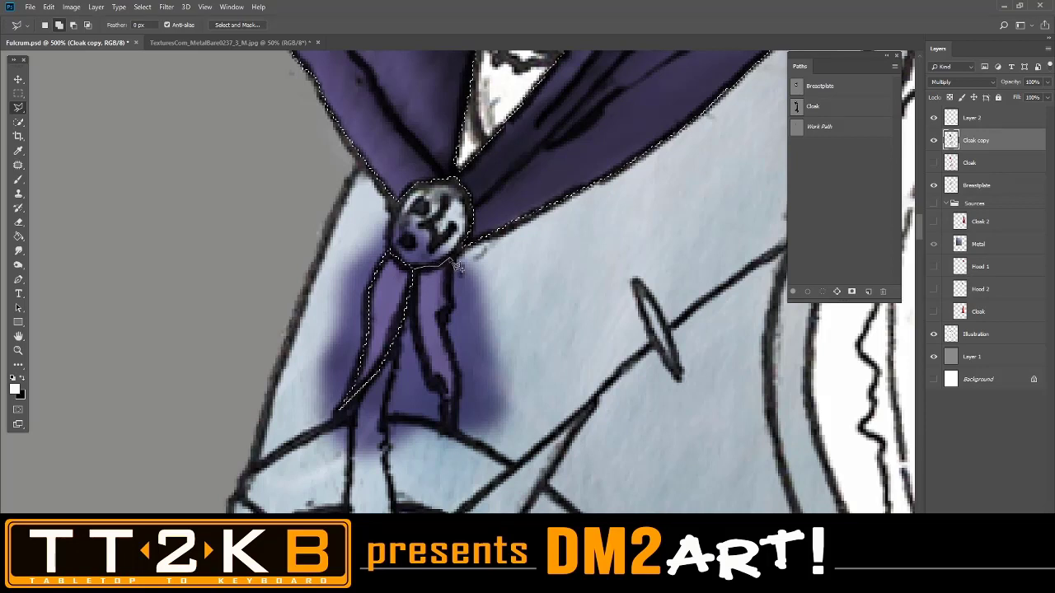
pyautogui.click(447, 261)
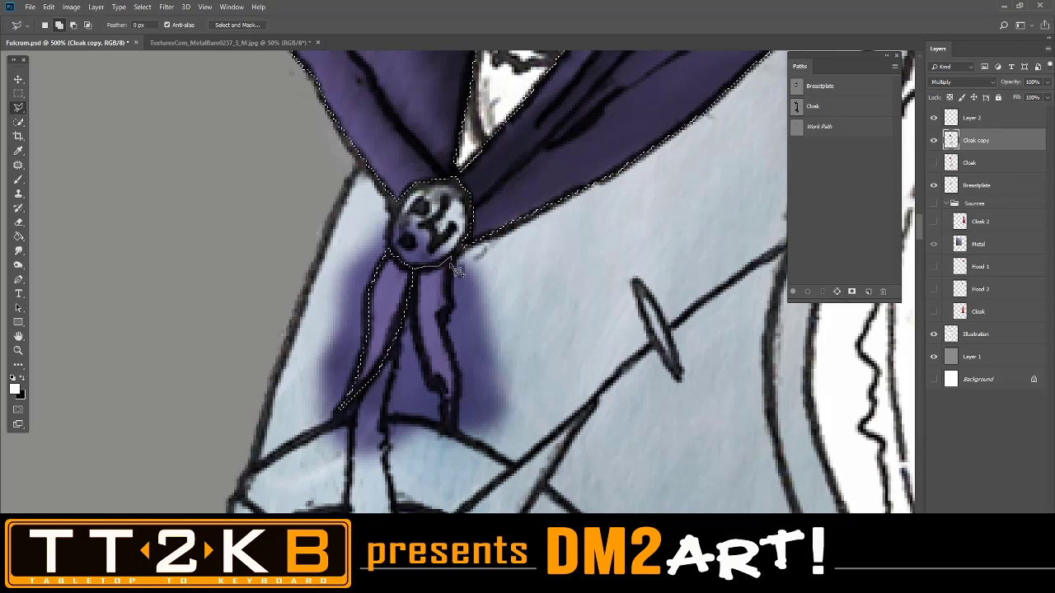
pyautogui.click(452, 308)
pyautogui.click(440, 317)
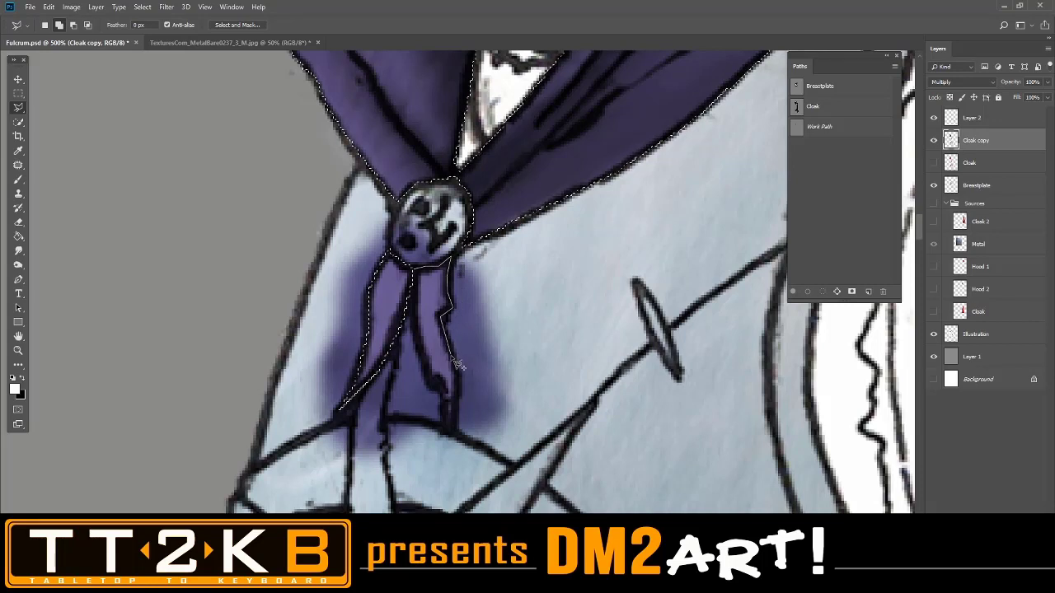
pyautogui.click(455, 384)
pyautogui.click(454, 434)
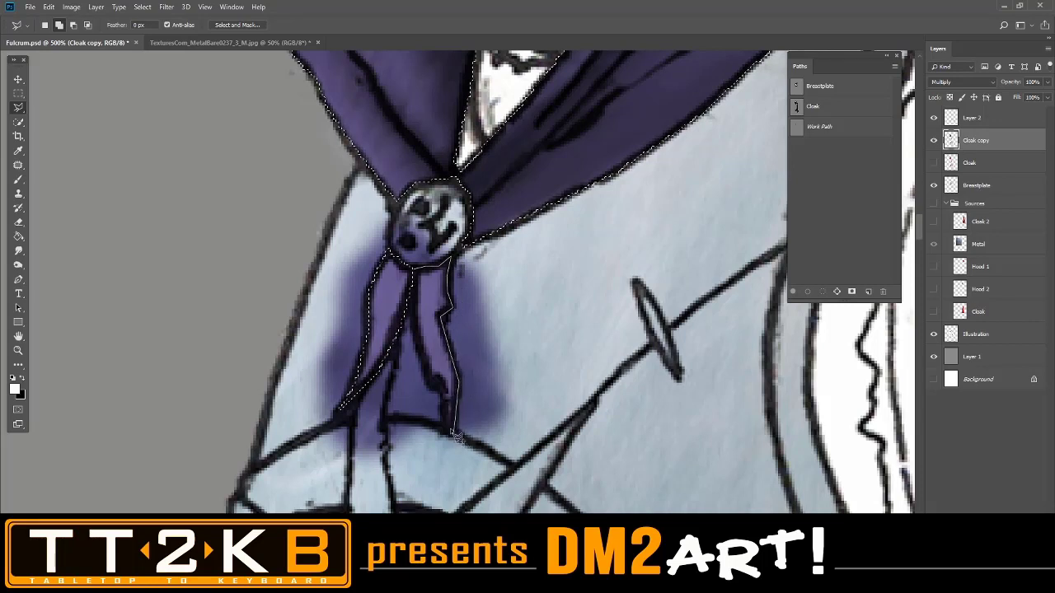
pyautogui.click(442, 386)
pyautogui.click(435, 381)
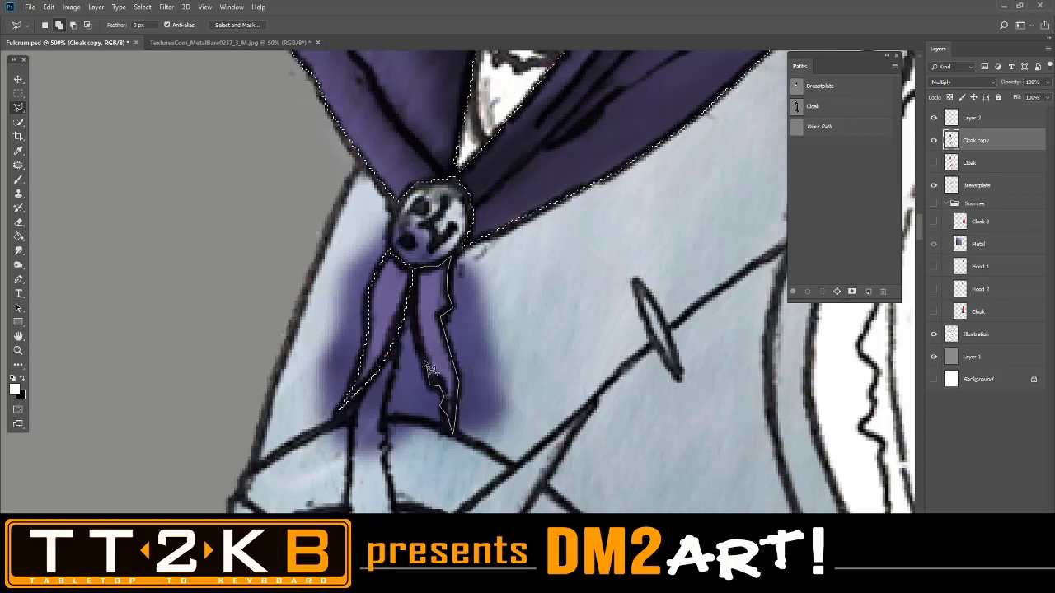
pyautogui.click(415, 319)
pyautogui.click(413, 297)
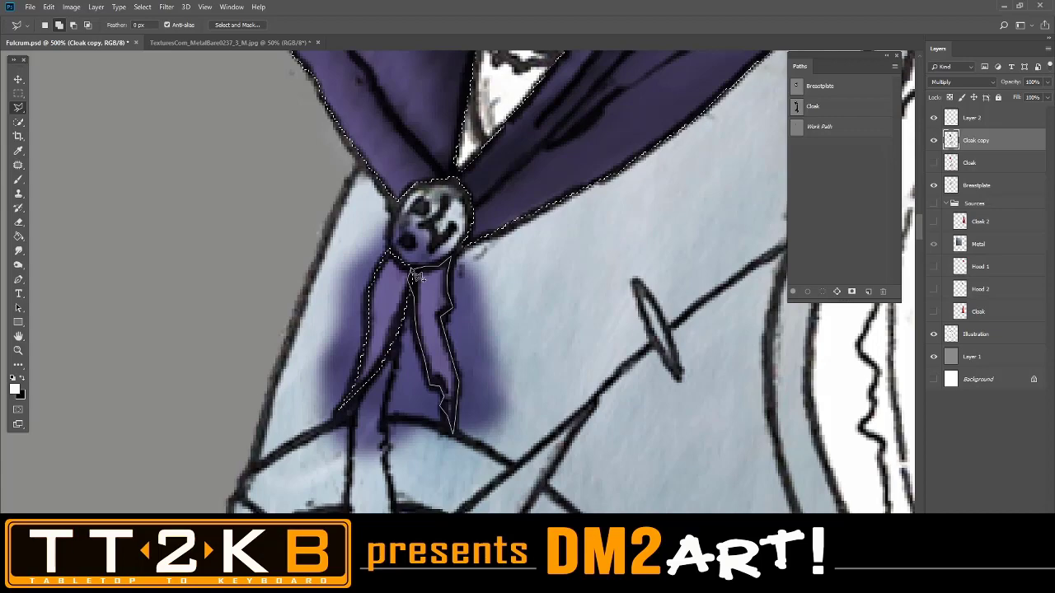
pyautogui.click(414, 274)
# Copy the selected cloak and tie ends to a new layer and delete the Cloak copy layer.
pyautogui.scroll(-3, 568, 215)
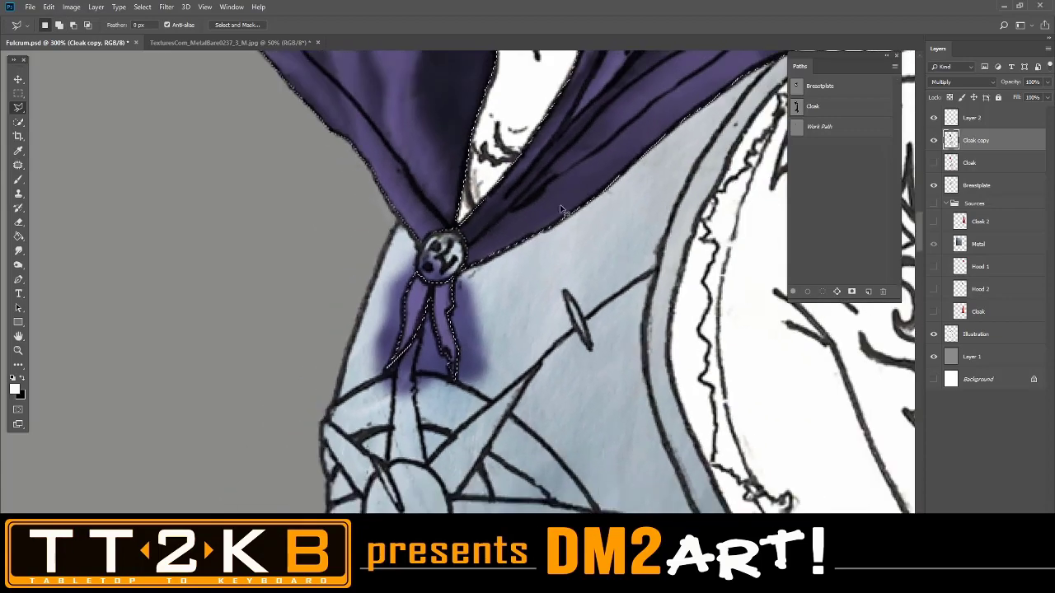
pyautogui.scroll(-3, 561, 211)
pyautogui.rightClick(541, 200)
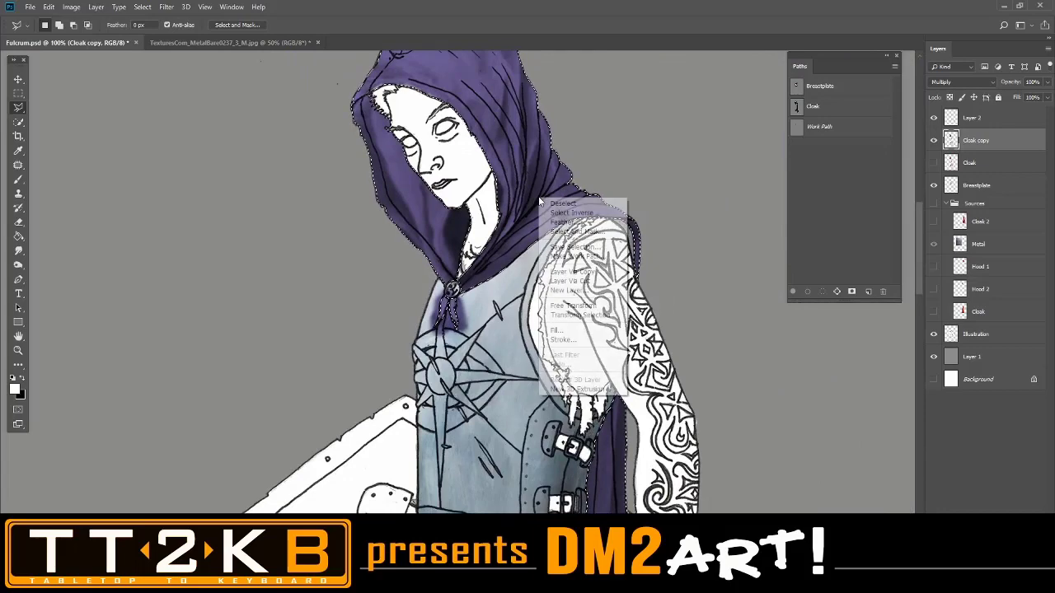
pyautogui.click(576, 271)
pyautogui.click(995, 165)
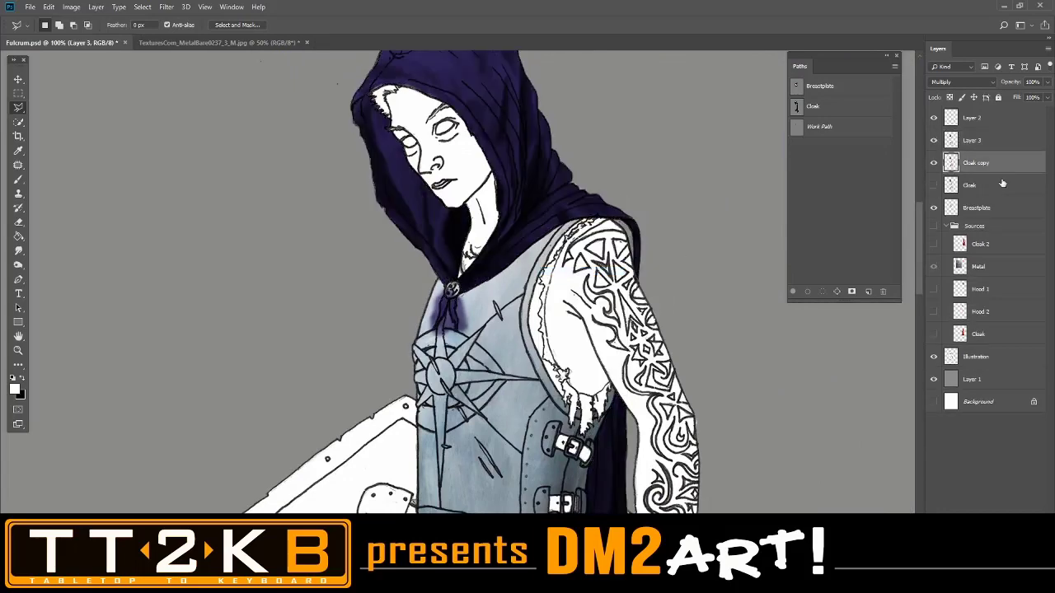
pyautogui.press('Delete')
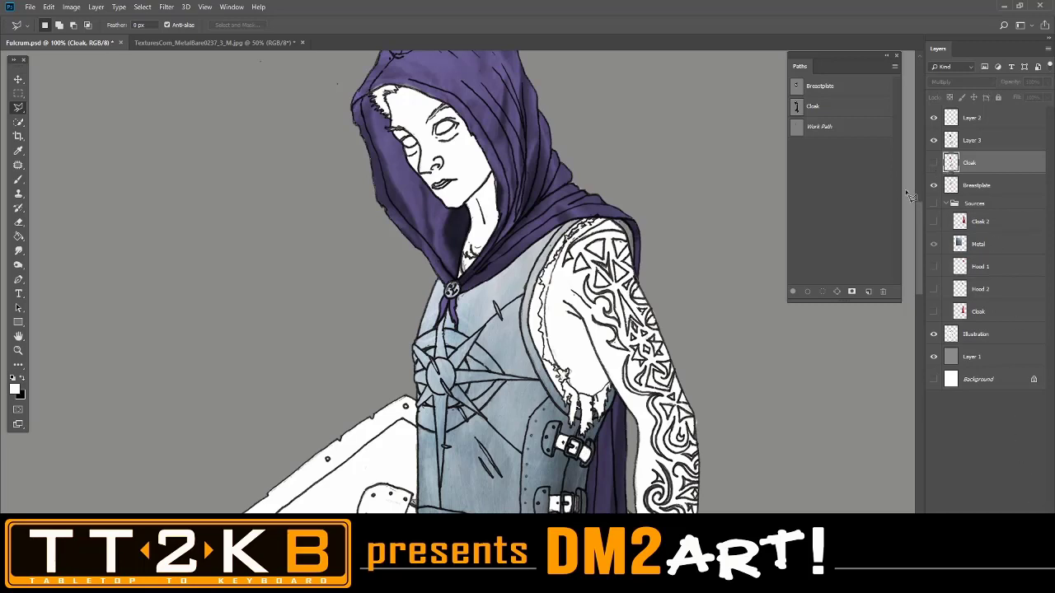
# Select the cloak with its tie ends on Layer 3 by selecting the surrounding empty area with the Magic Wand and inverting the selection.
pyautogui.click(18, 125)
pyautogui.click(70, 133)
pyautogui.click(234, 234)
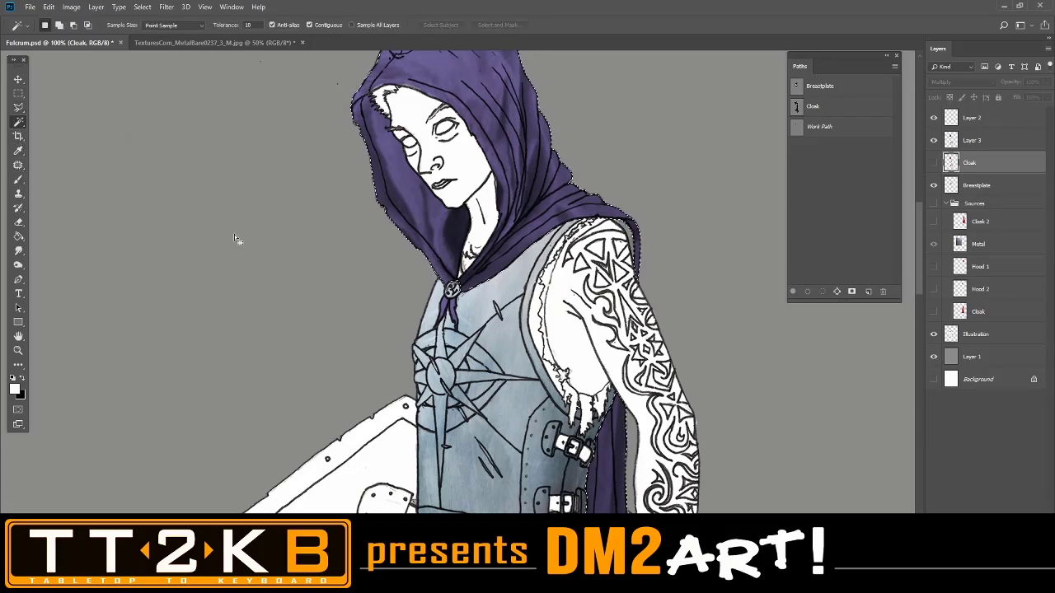
pyautogui.rightClick(234, 234)
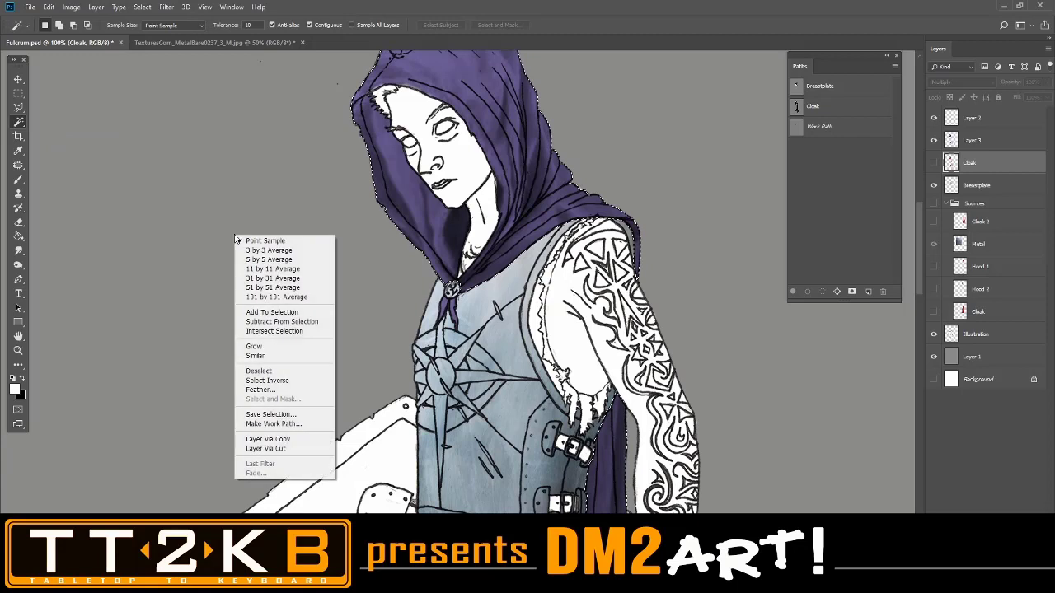
pyautogui.click(277, 356)
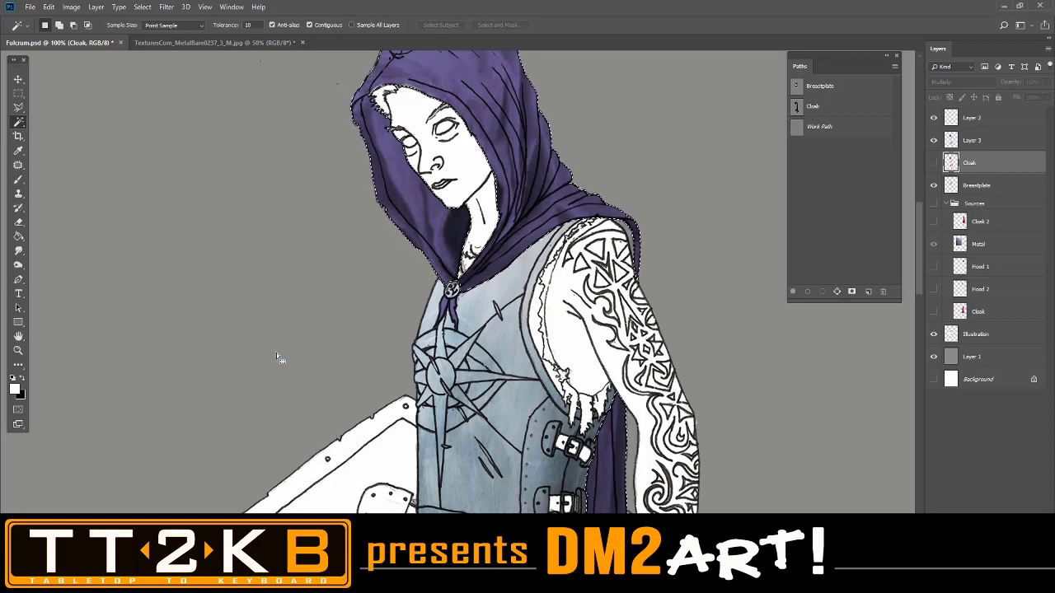
pyautogui.click(988, 140)
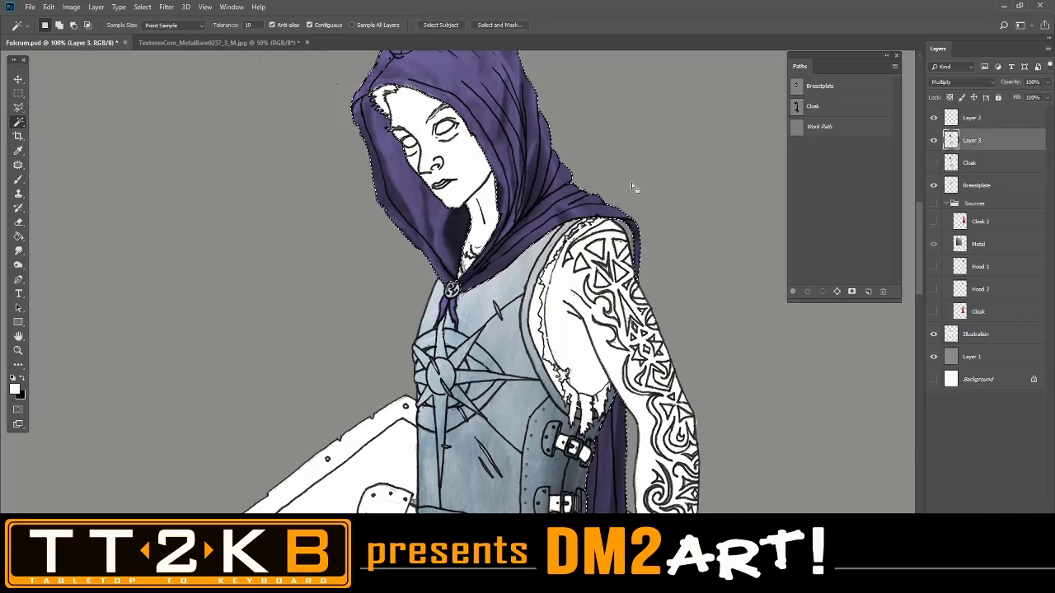
pyautogui.rightClick(646, 162)
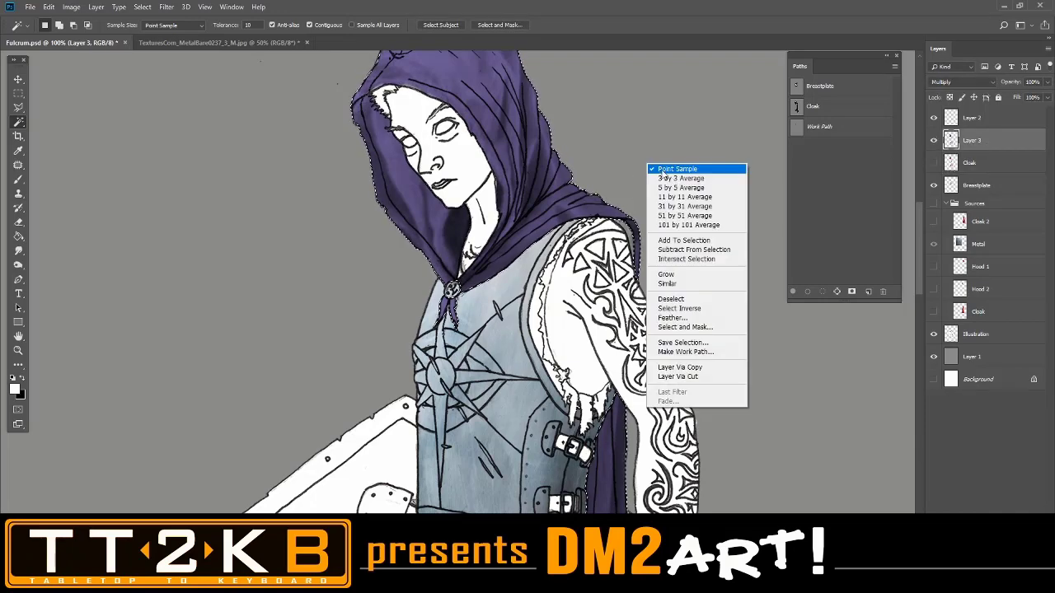
pyautogui.click(715, 304)
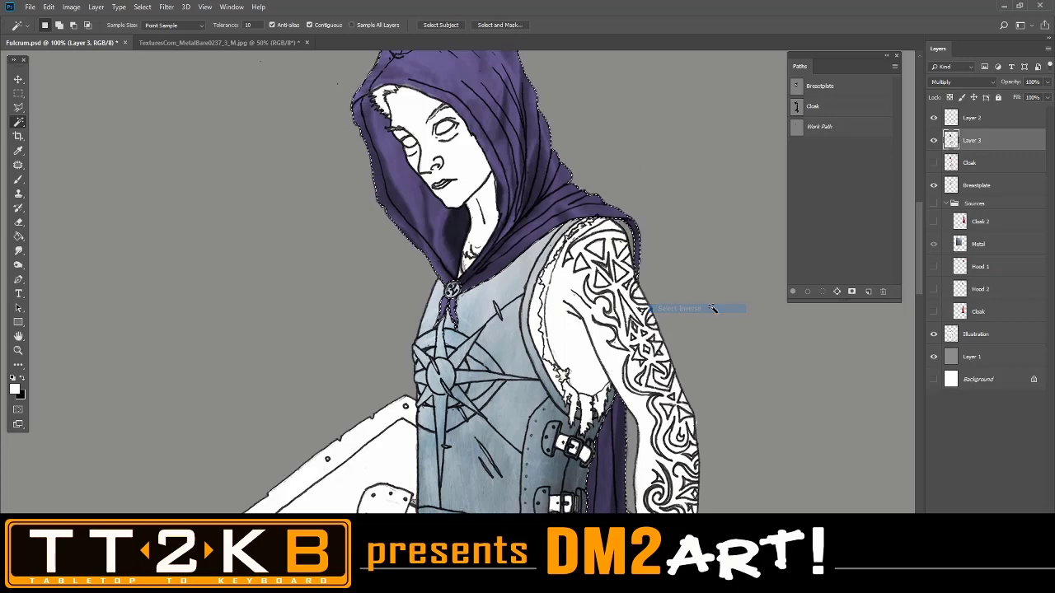
# Convert the selection of the cloak and tie ends into a work path.
pyautogui.hotkey('ctrl', '-')
pyautogui.hotkey('ctrl', '-')
pyautogui.hotkey('ctrl', '-')
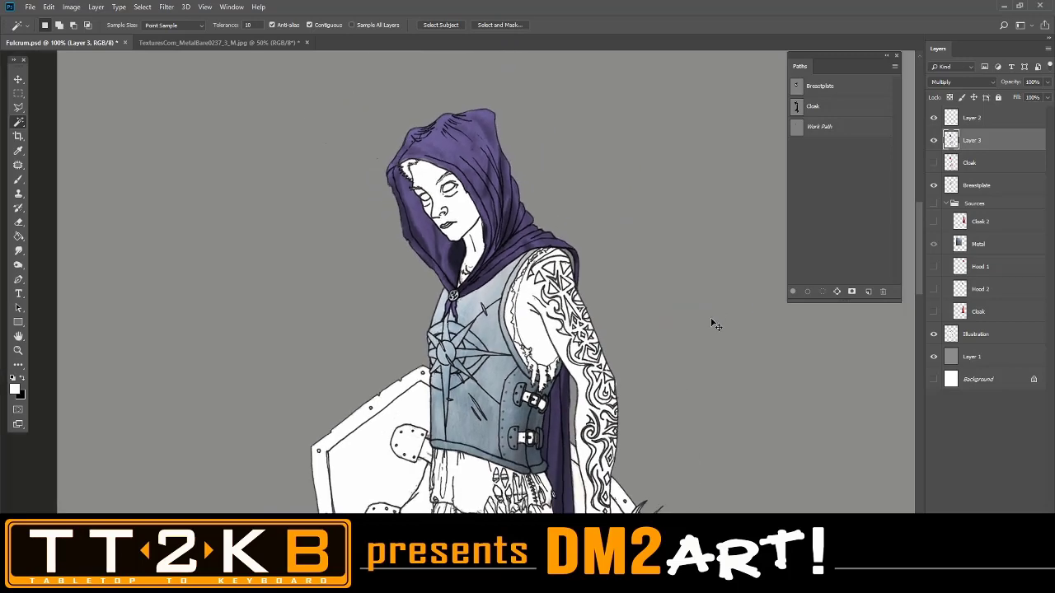
pyautogui.hotkey('ctrl', '+')
pyautogui.hotkey('ctrl', '+')
pyautogui.rightClick(506, 190)
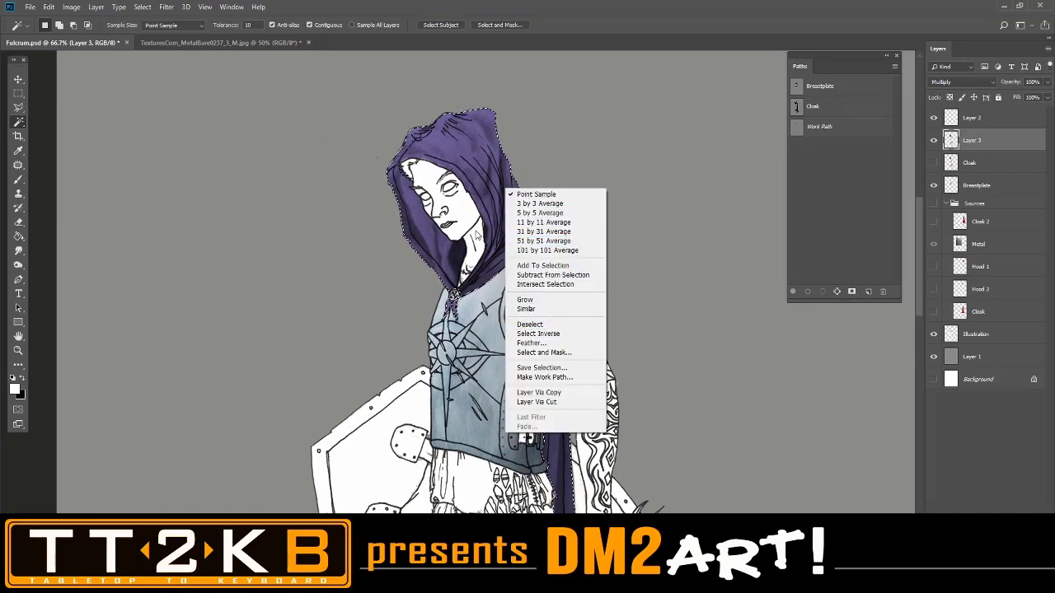
pyautogui.click(589, 154)
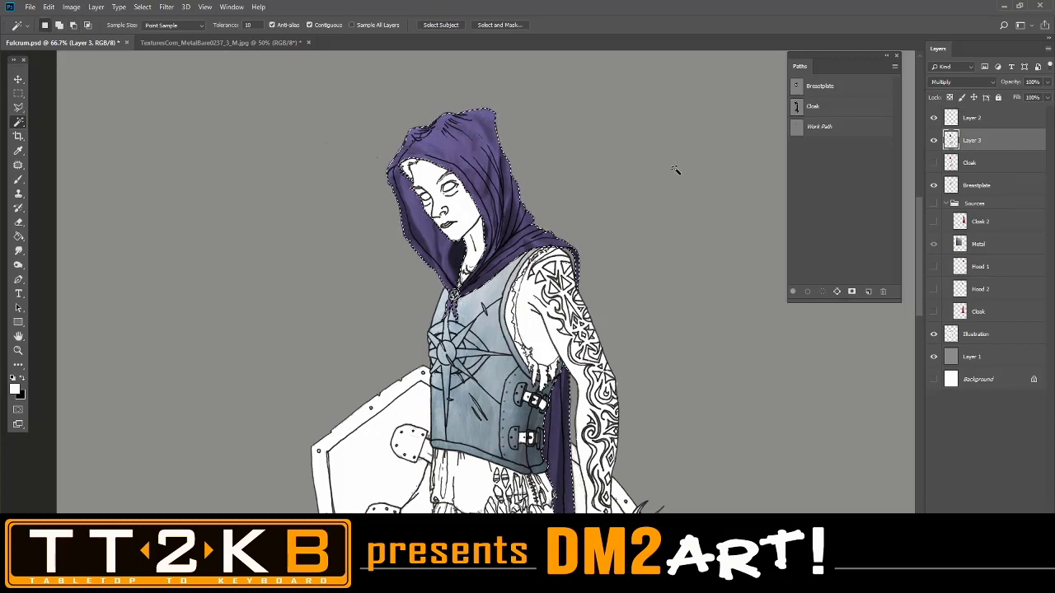
pyautogui.rightClick(495, 188)
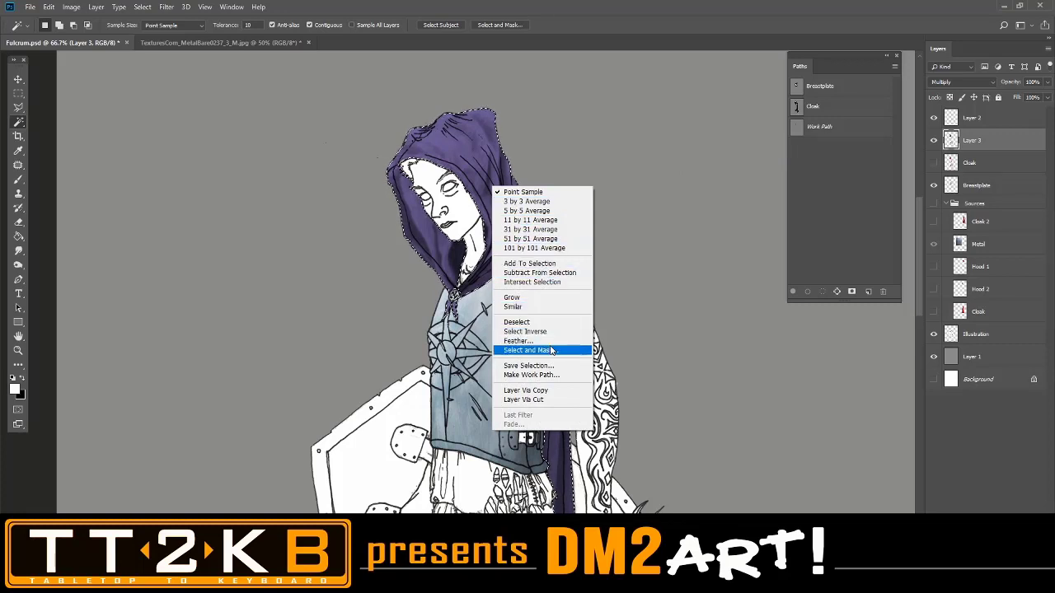
pyautogui.click(532, 375)
pyautogui.click(588, 182)
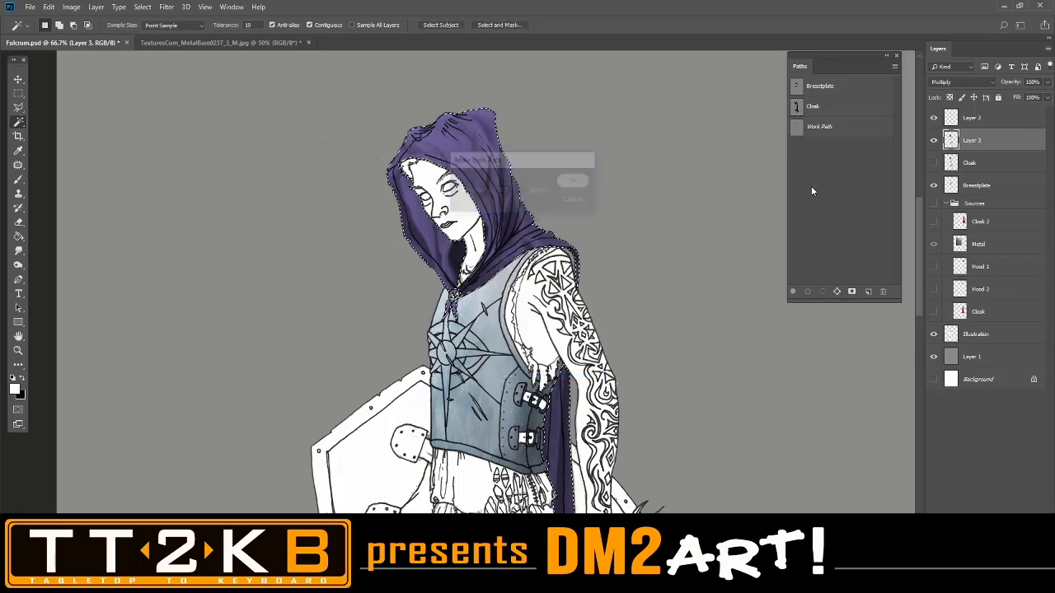
# Save the work path under the name Cloak 1.
pyautogui.doubleClick(820, 128)
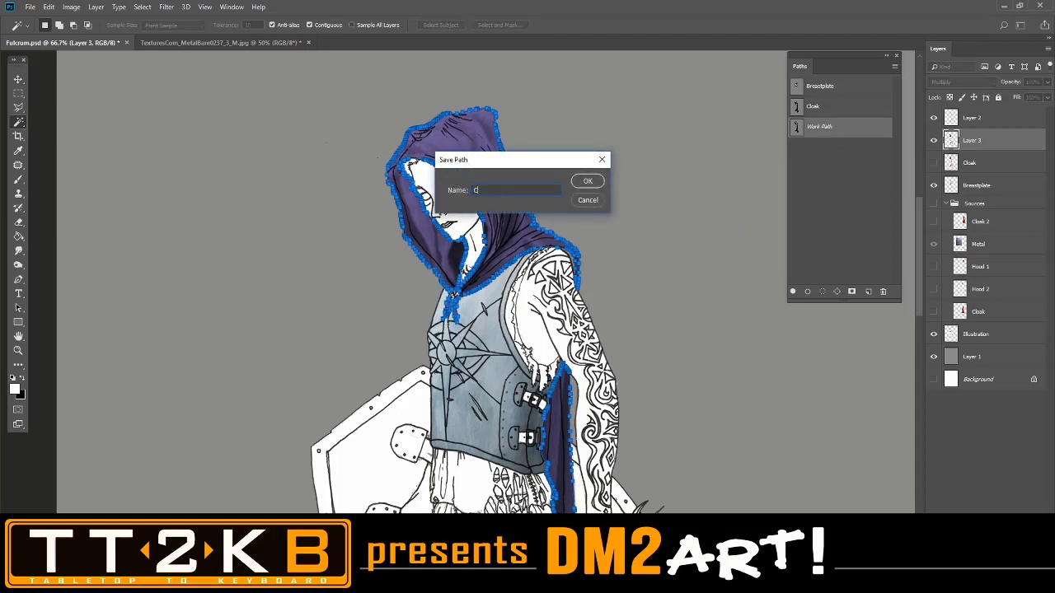
pyautogui.press('Return')
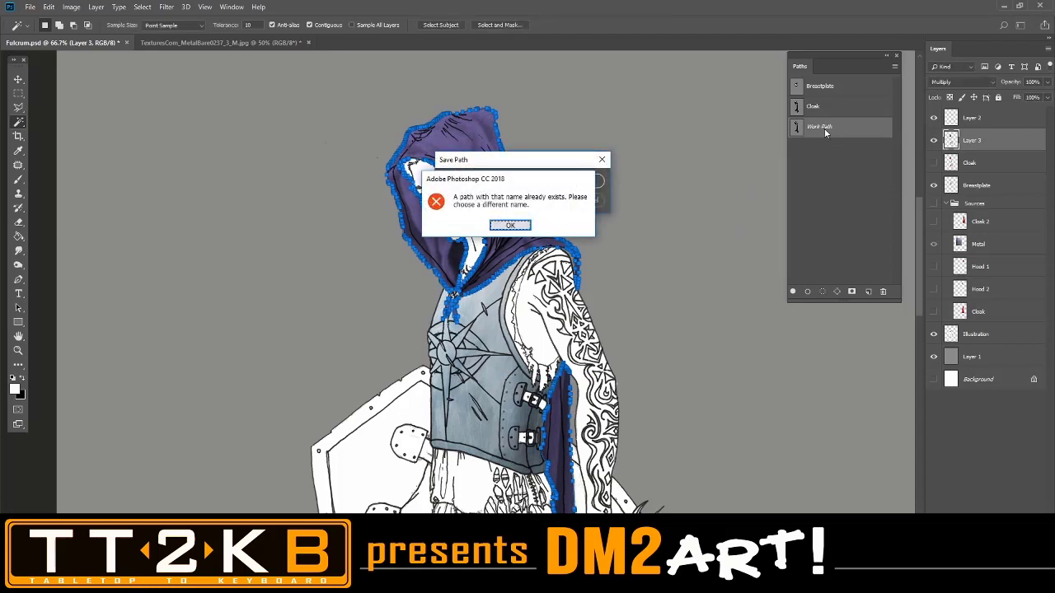
pyautogui.click(519, 226)
pyautogui.click(546, 193)
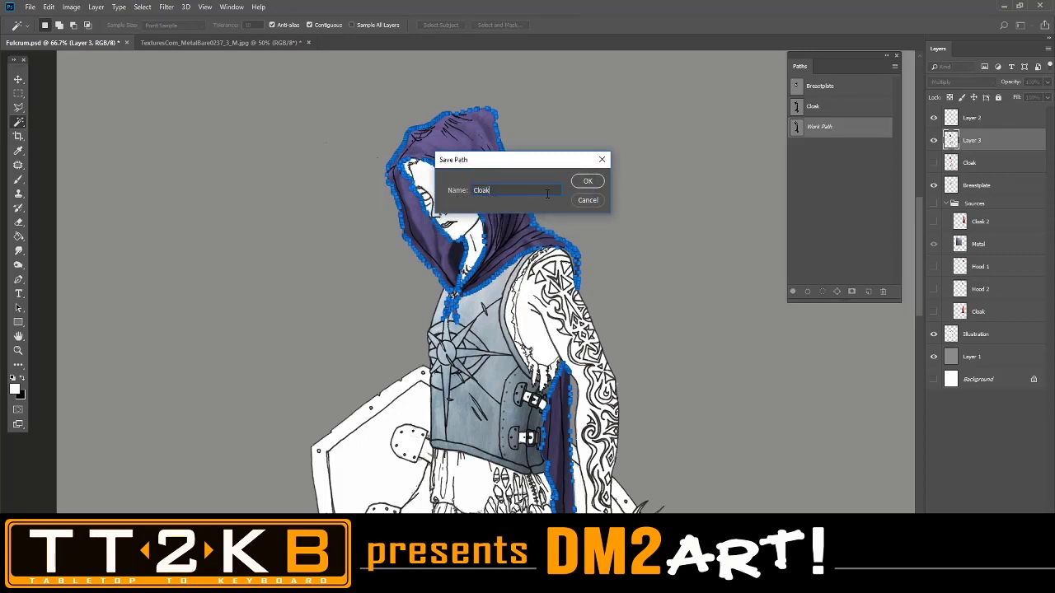
pyautogui.click(584, 183)
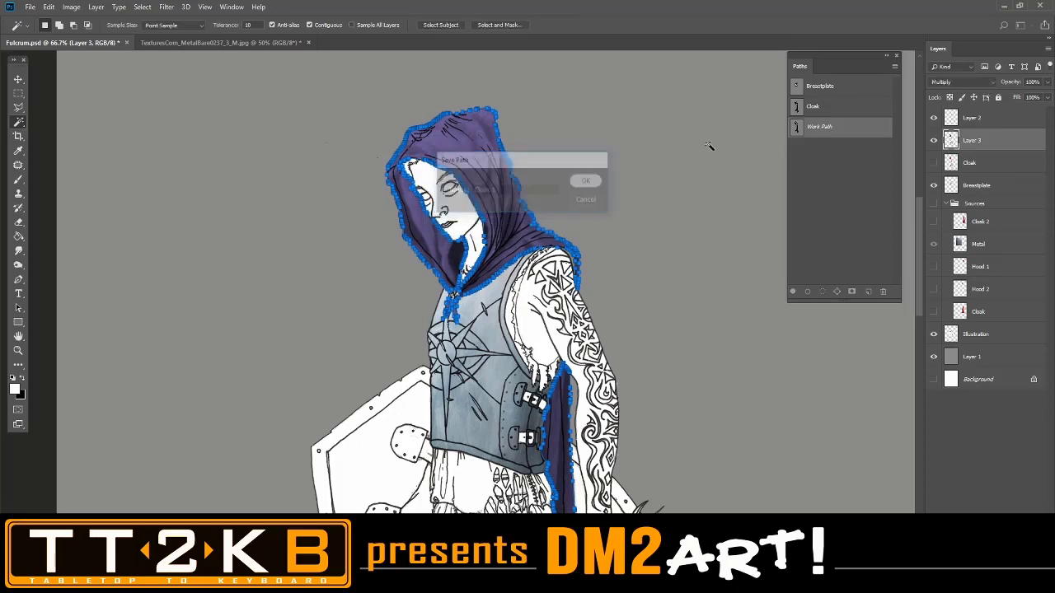
# Delete the older Cloak path and bring the whole figure into view.
pyautogui.click(824, 106)
pyautogui.click(883, 293)
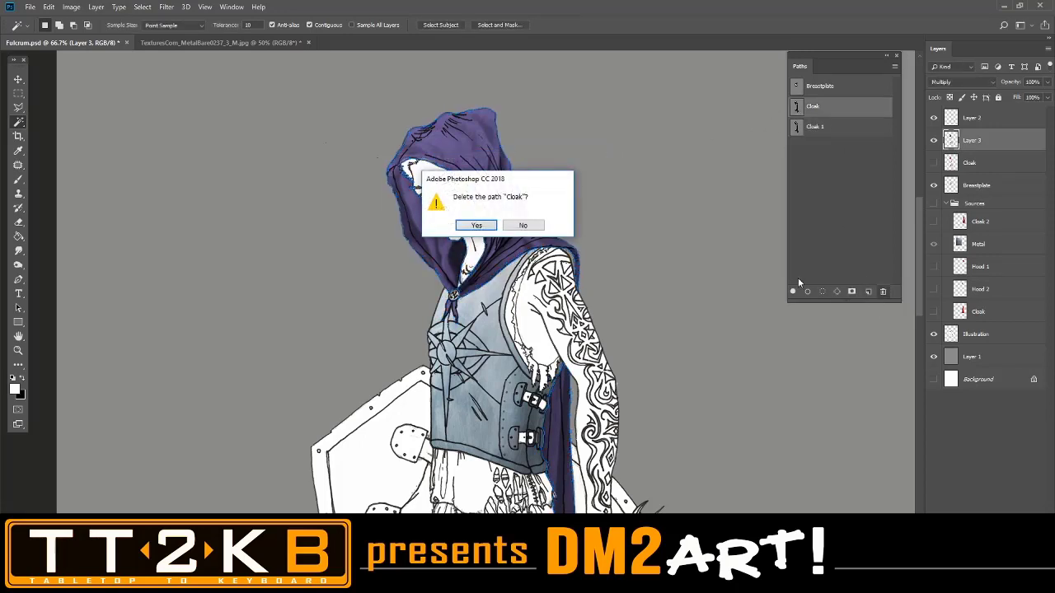
pyautogui.click(476, 225)
pyautogui.hotkey('ctrl', '-')
pyautogui.hotkey('ctrl', '-')
pyautogui.moveTo(668, 329); pyautogui.dragTo(666, 235)
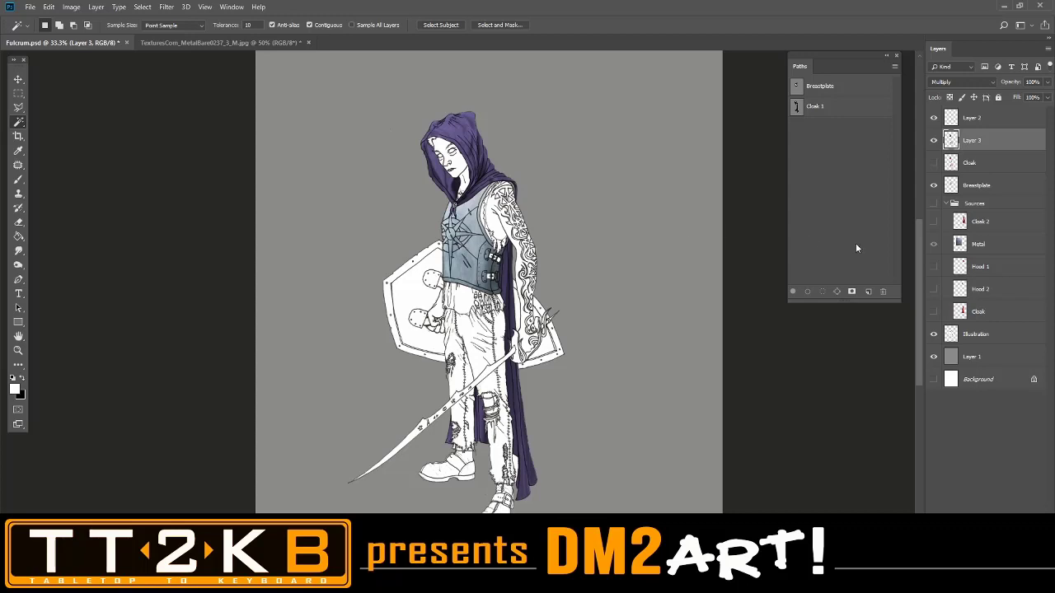
# Toggle Layer 3's visibility on and off to compare the figure with and without the purple cloak, leaving the layer shown.
pyautogui.click(935, 141)
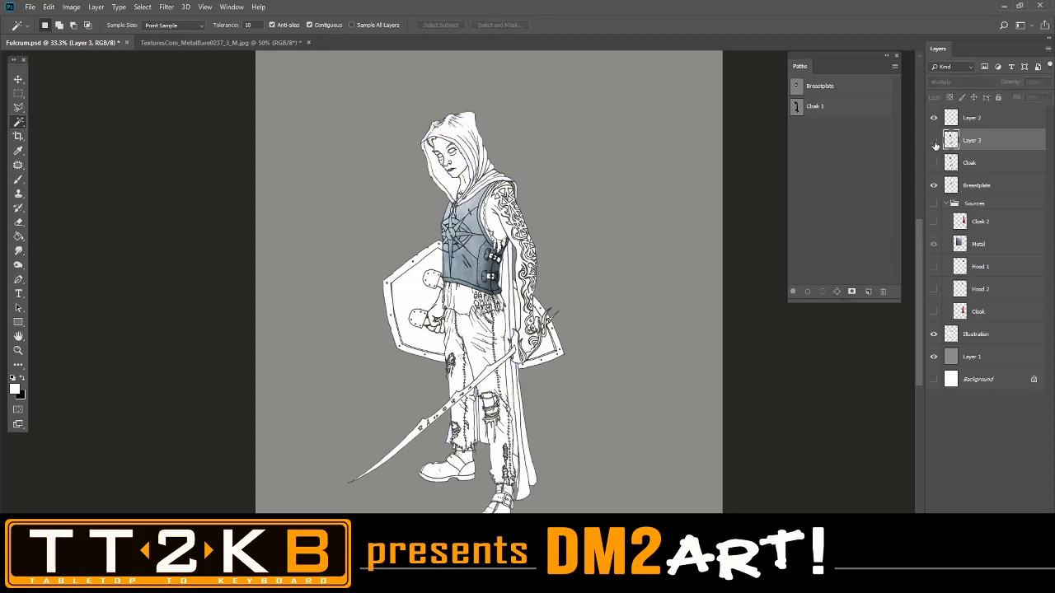
pyautogui.click(934, 141)
pyautogui.click(934, 142)
pyautogui.click(934, 141)
pyautogui.click(934, 141)
pyautogui.click(934, 142)
pyautogui.click(934, 142)
pyautogui.click(934, 141)
pyautogui.click(934, 142)
pyautogui.click(934, 142)
pyautogui.click(934, 142)
pyautogui.click(934, 141)
pyautogui.click(934, 141)
pyautogui.click(934, 142)
pyautogui.click(934, 141)
pyautogui.click(935, 142)
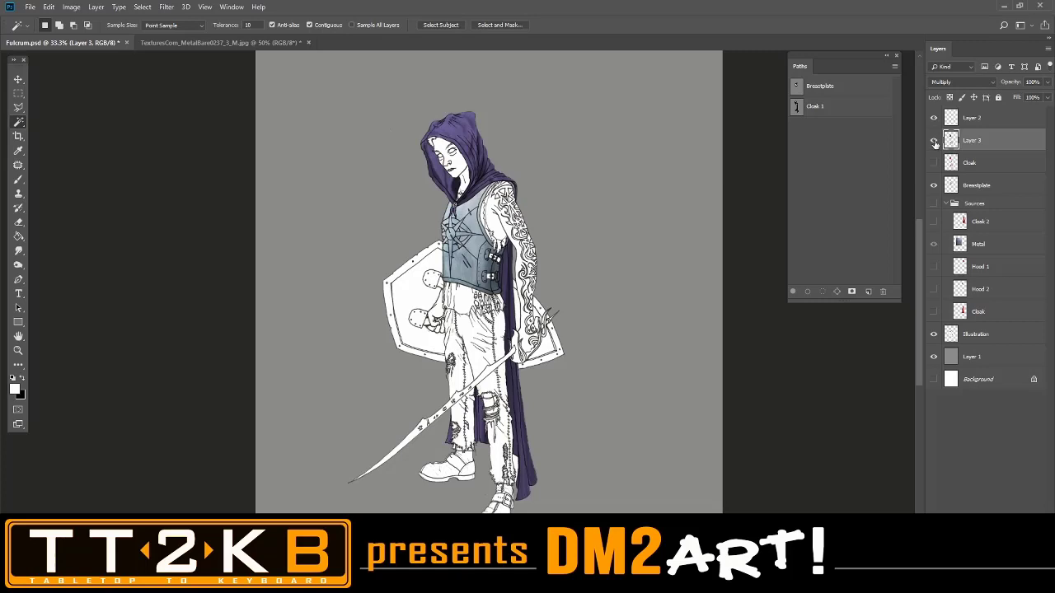
pyautogui.click(935, 142)
pyautogui.click(935, 142)
pyautogui.click(934, 142)
pyautogui.click(934, 142)
pyautogui.click(934, 142)
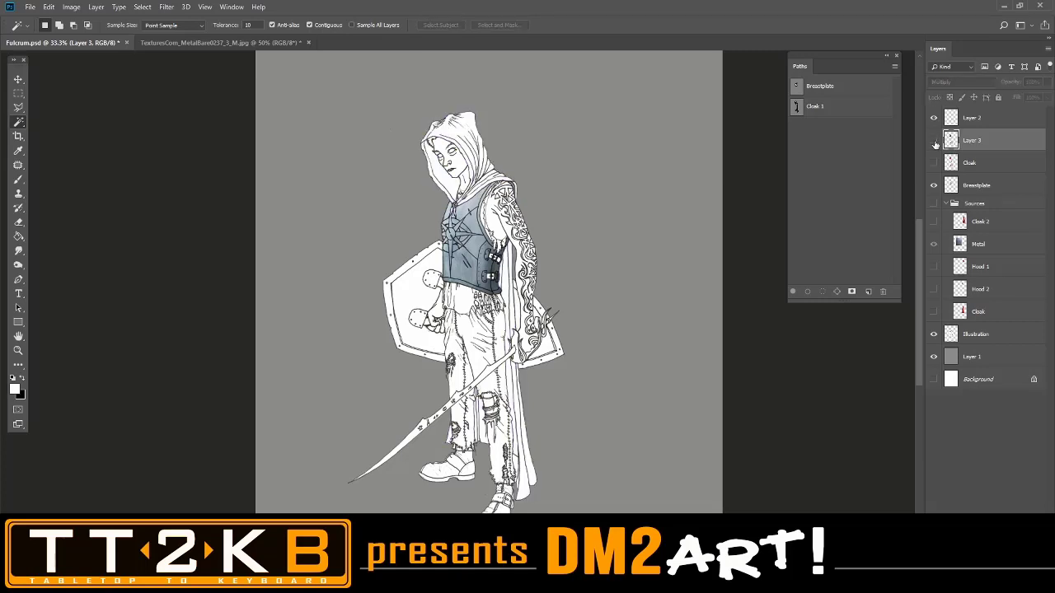
pyautogui.click(934, 141)
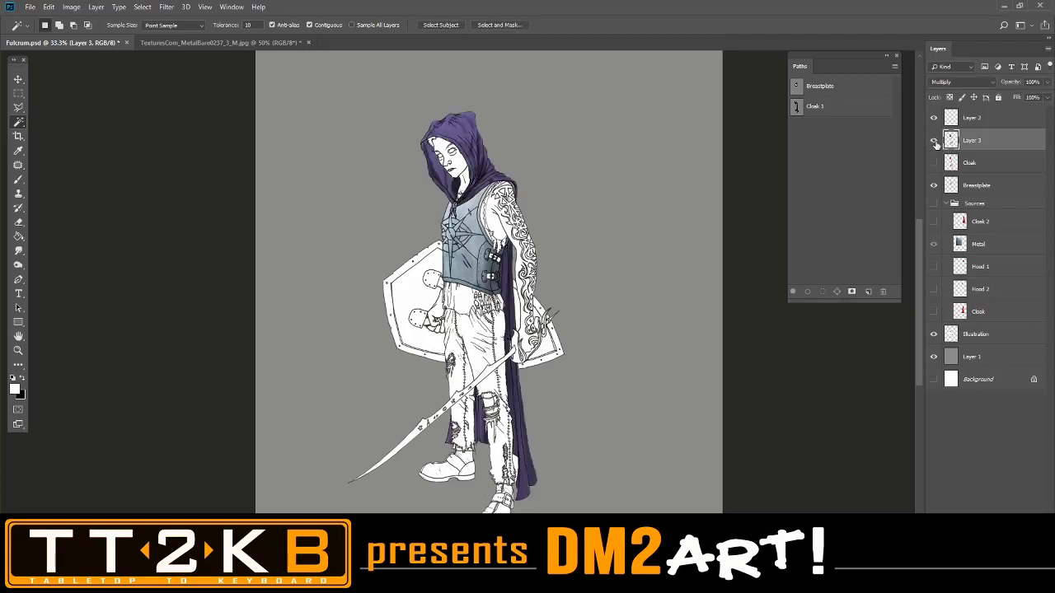
# Examine the breastplate, cloak ties, tattooed arm and shield up close to judge the colouring so far and the uncoloured areas.
pyautogui.hotkey('ctrl', '+')
pyautogui.hotkey('ctrl', '+')
pyautogui.hotkey('ctrl', '+')
pyautogui.hotkey('ctrl', '+')
pyautogui.hotkey('ctrl', '+')
pyautogui.hotkey('ctrl', '-')
pyautogui.scroll(8, 754, 252)
pyautogui.scroll(-5, 681, 255)
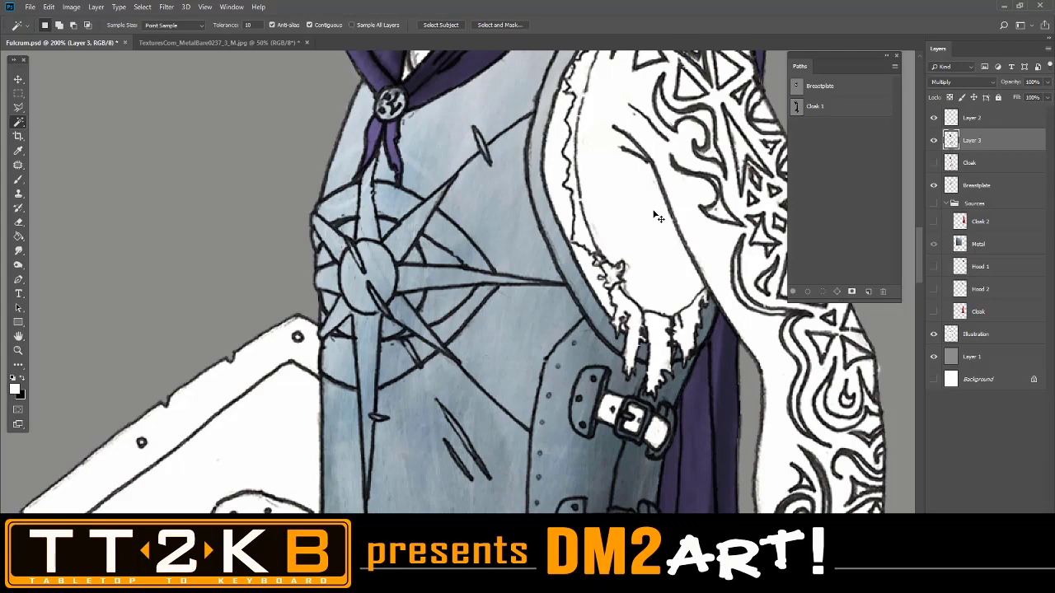
pyautogui.hotkey('ctrl', '-')
pyautogui.moveTo(656, 186); pyautogui.dragTo(639, 146)
pyautogui.moveTo(659, 213); pyautogui.dragTo(645, 252)
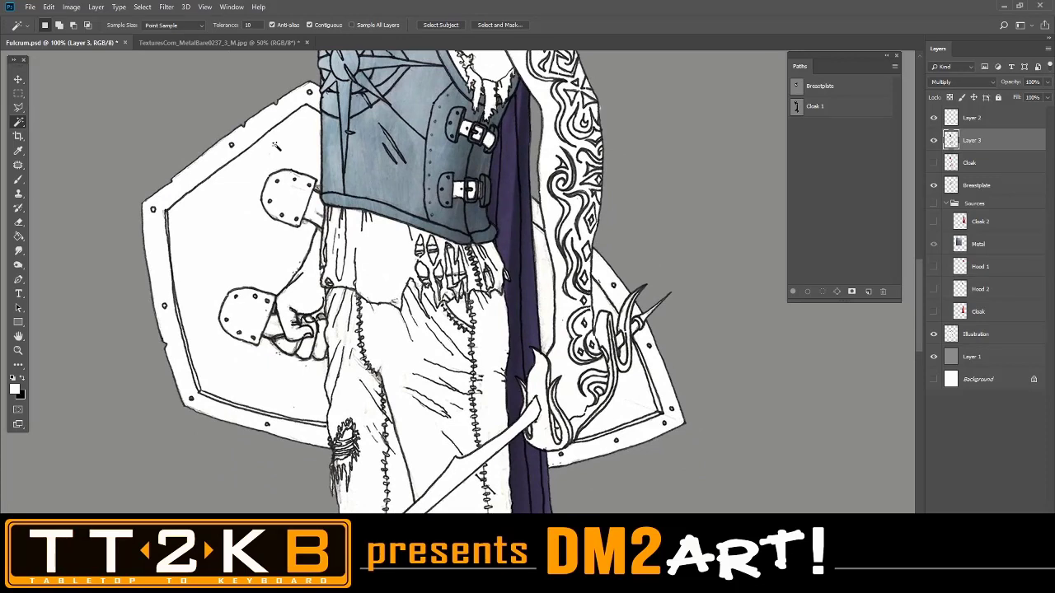
# Close the TexturesCom_MetalBare0237_3_M.jpg document without saving its changes.
pyautogui.click(151, 43)
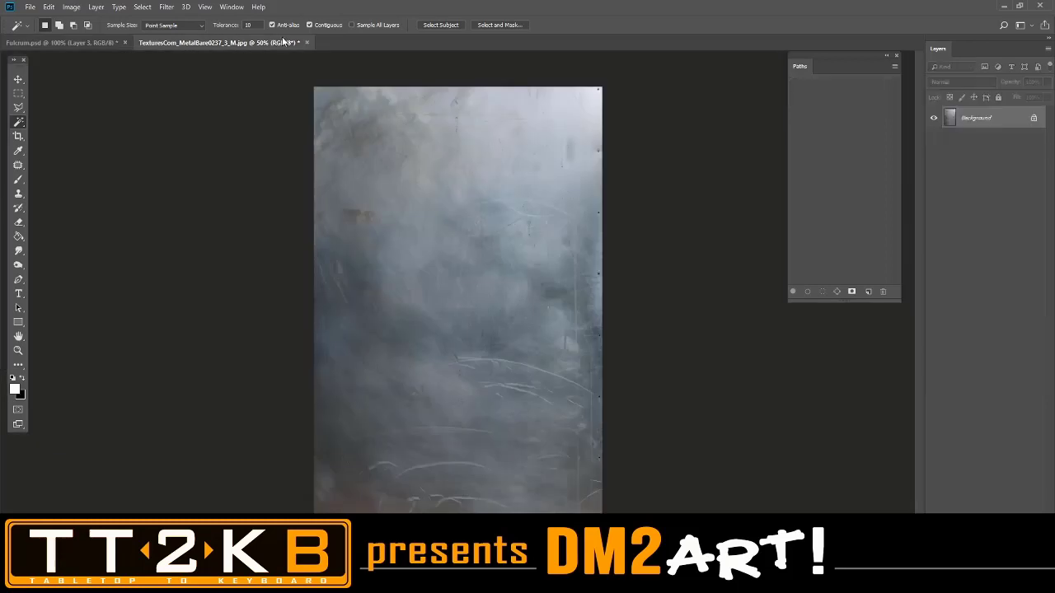
pyautogui.click(308, 44)
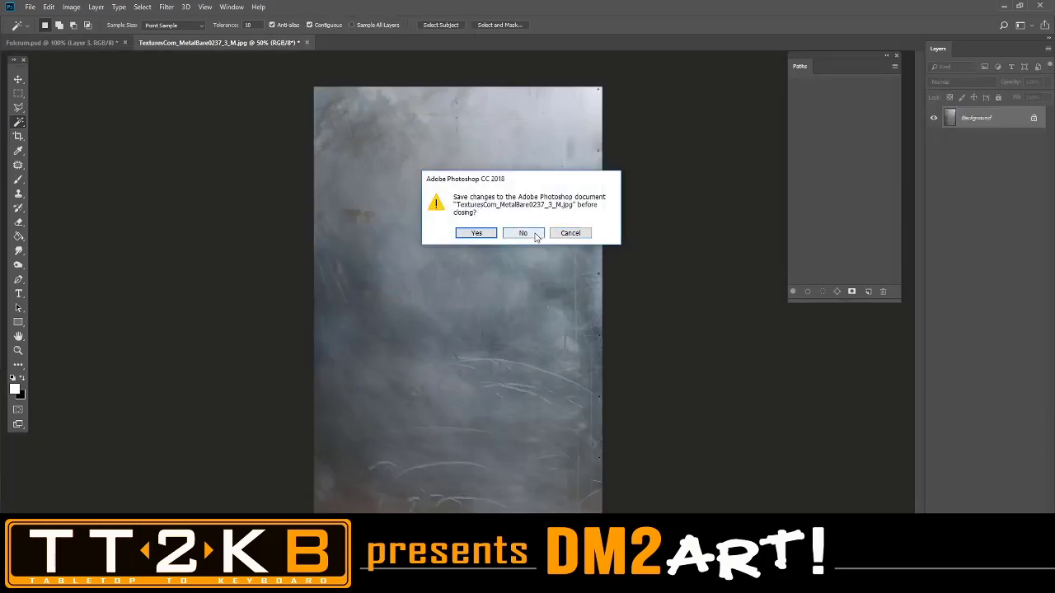
pyautogui.click(527, 233)
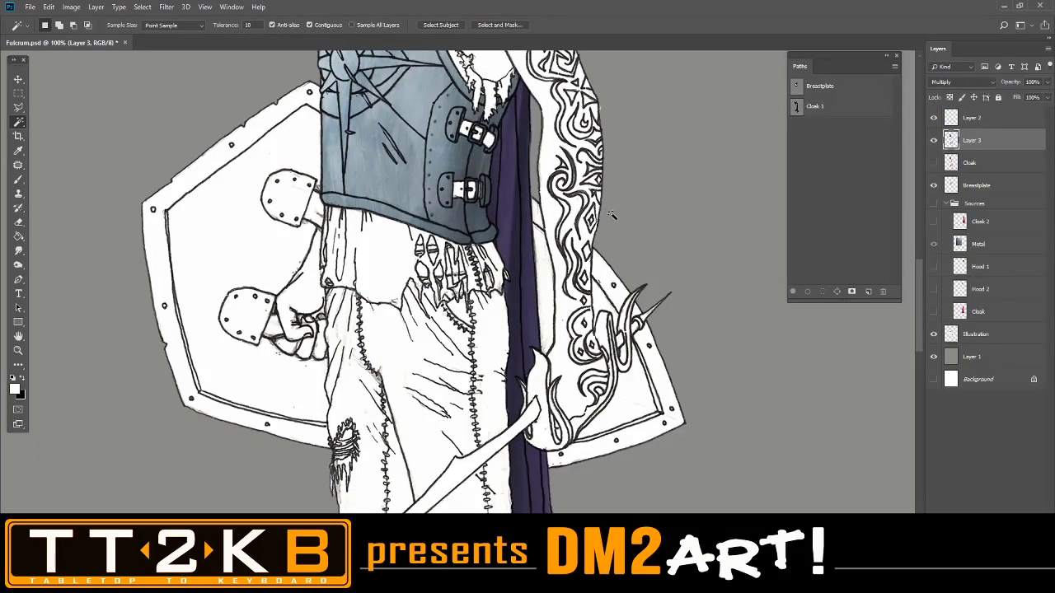
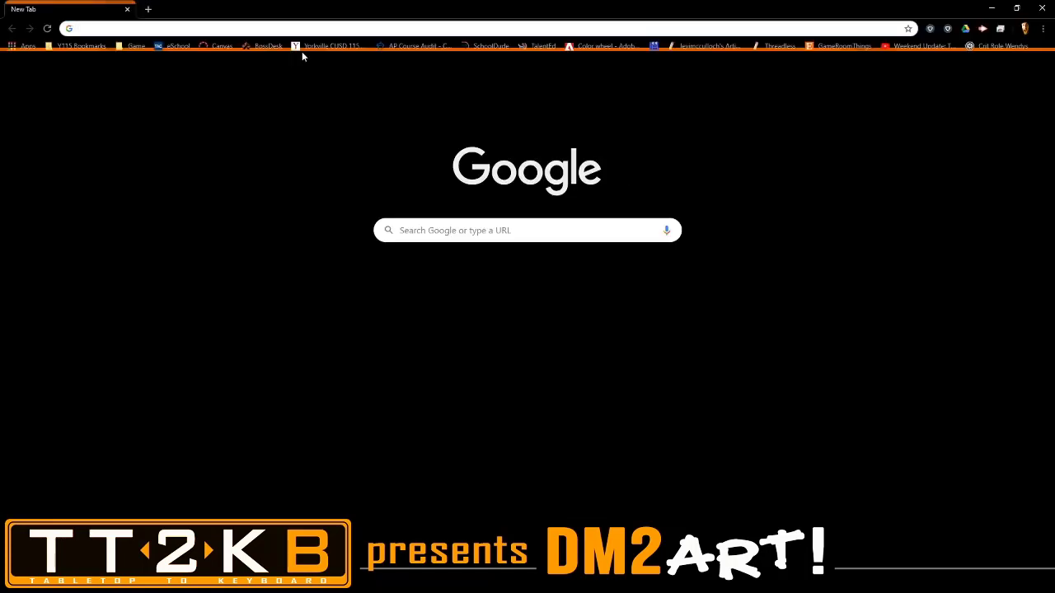
# Switch to the web browser, open textures.com and search its texture library for metal.
pyautogui.write('www.t')
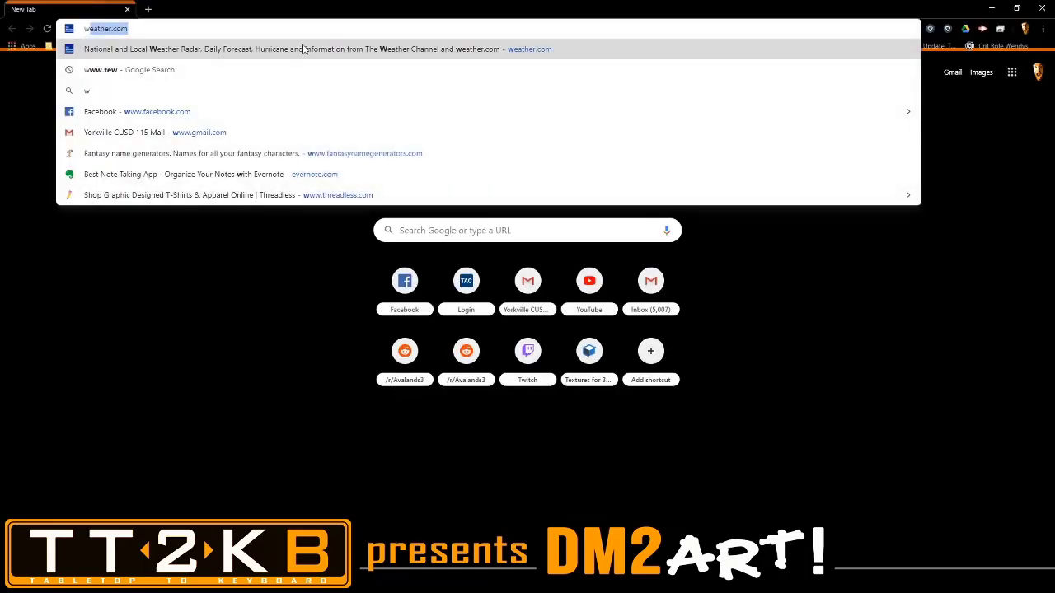
pyautogui.write('e')
pyautogui.press('Return')
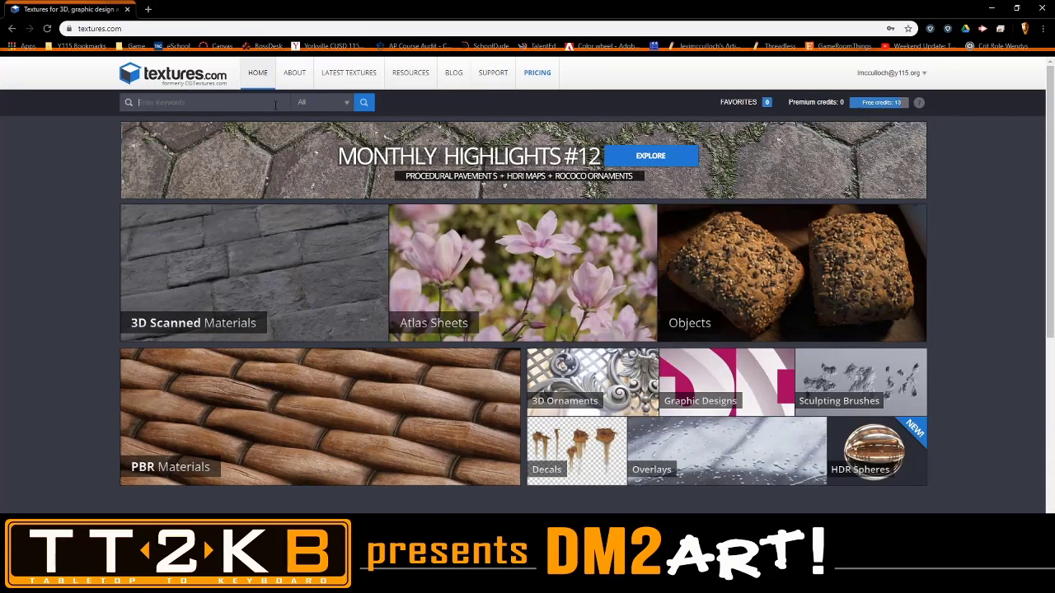
pyautogui.write('metal')
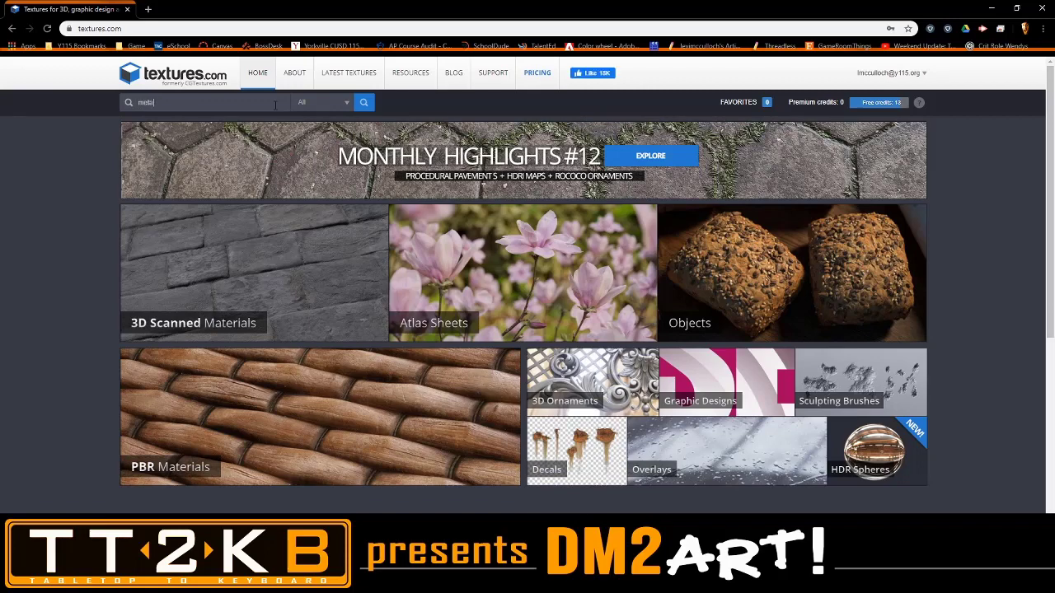
pyautogui.press('Return')
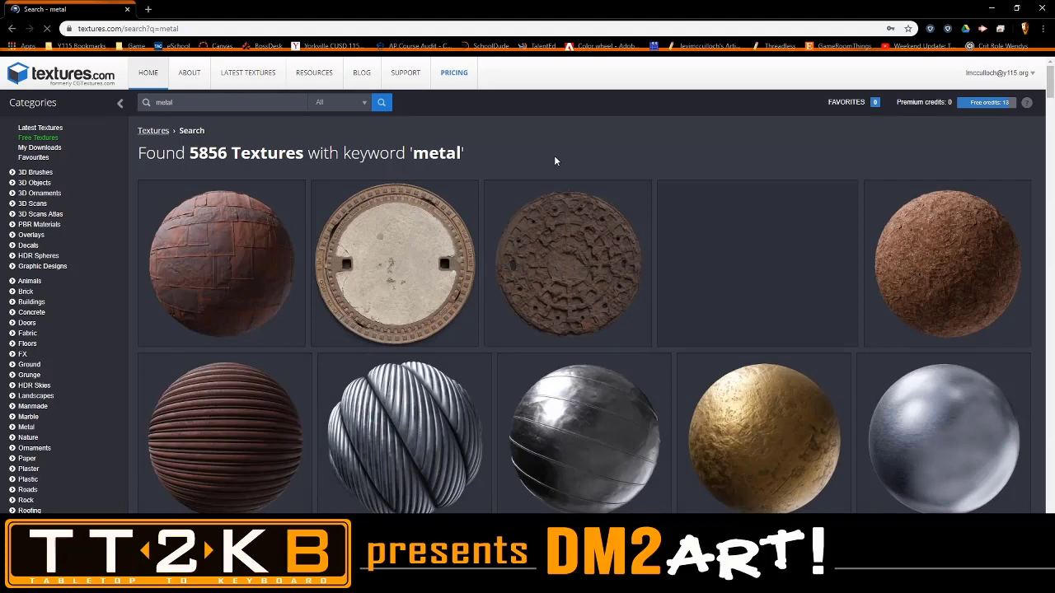
# Look through the metal search results for a flat metal surface photo suitable as a texture for the character.
pyautogui.scroll(-5, 568, 177)
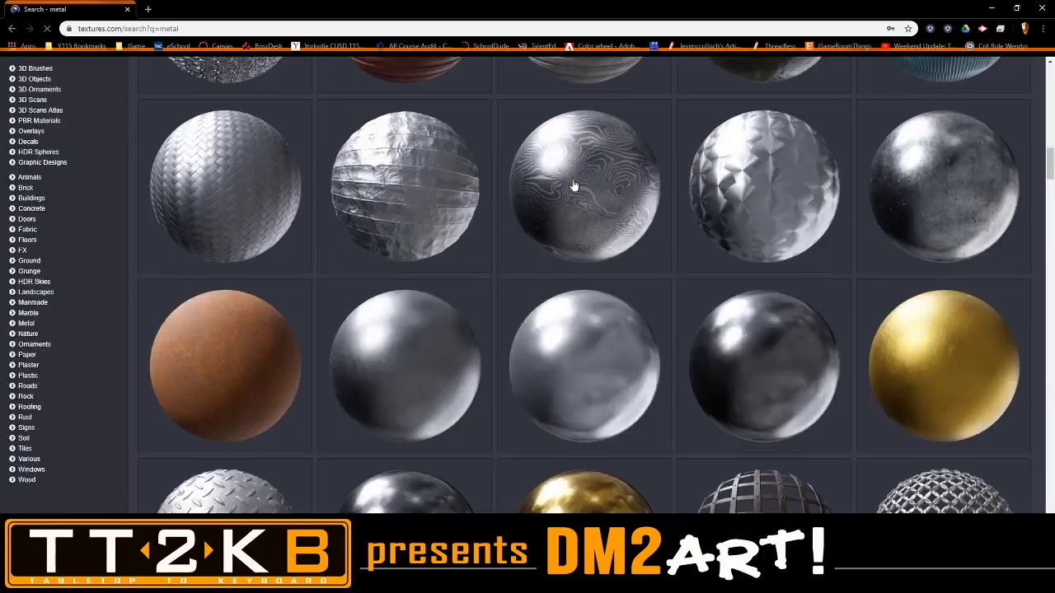
pyautogui.scroll(-4, 575, 185)
pyautogui.scroll(-10, 574, 185)
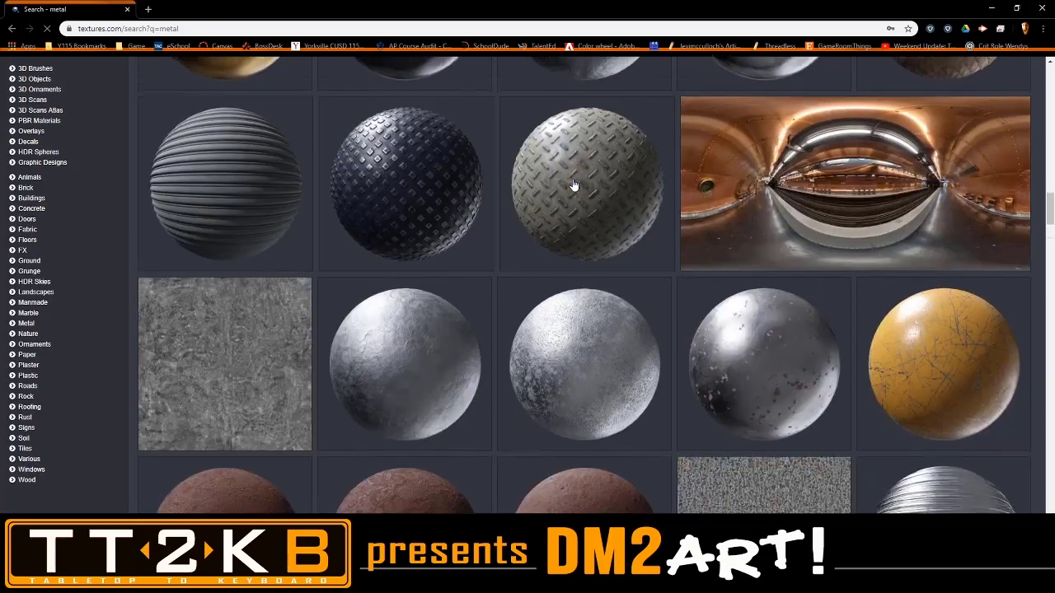
pyautogui.scroll(-8, 574, 184)
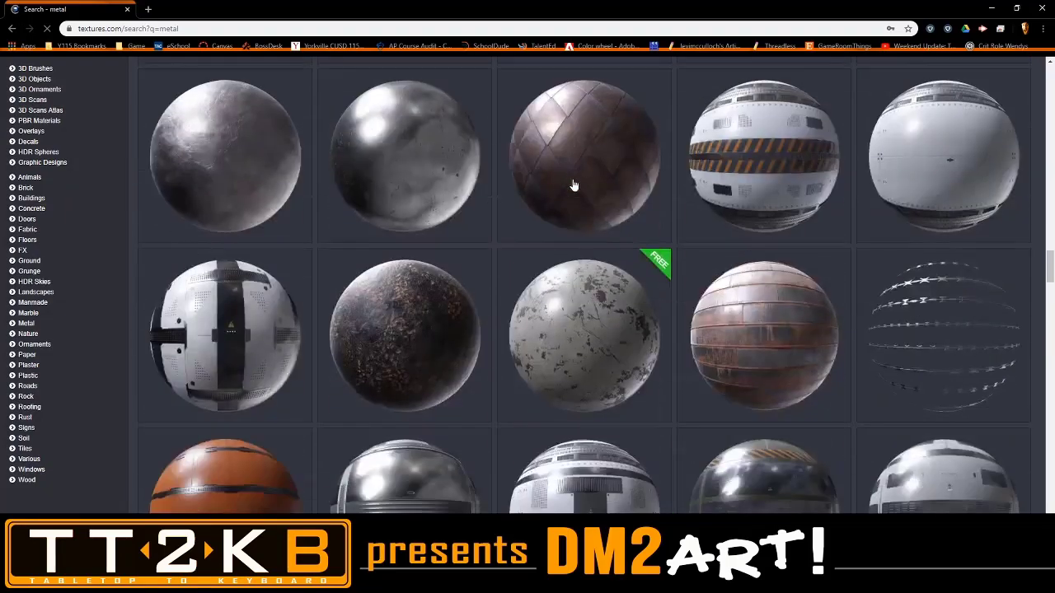
pyautogui.scroll(-3, 574, 185)
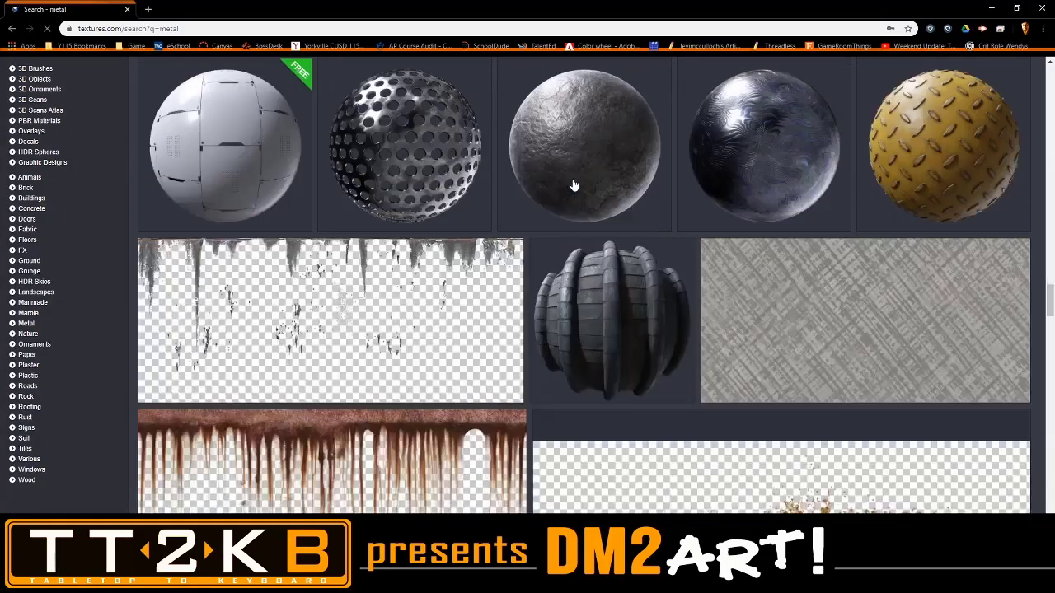
pyautogui.scroll(-10, 574, 185)
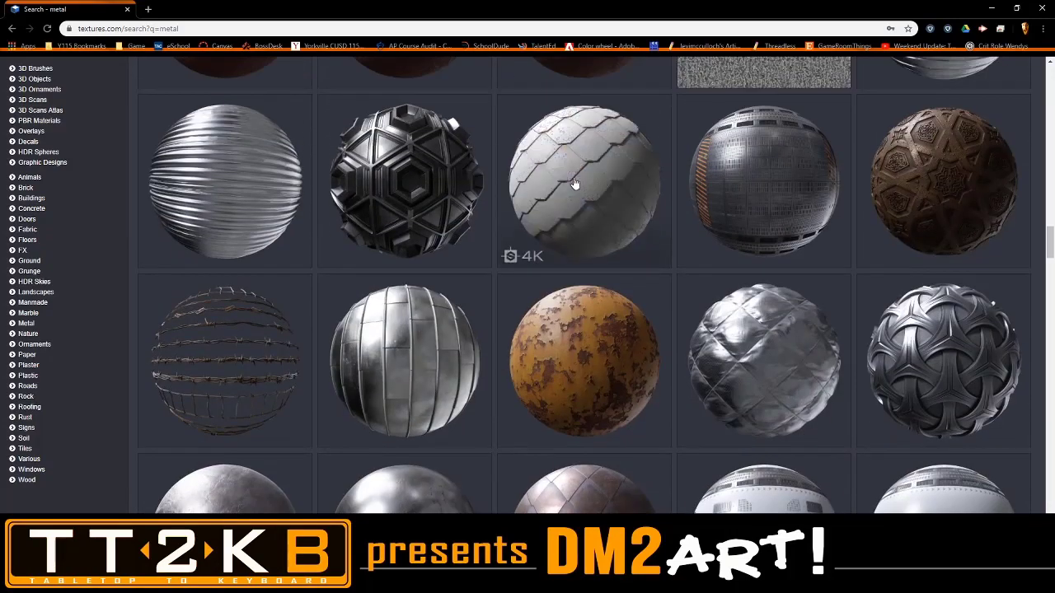
pyautogui.scroll(8, 574, 183)
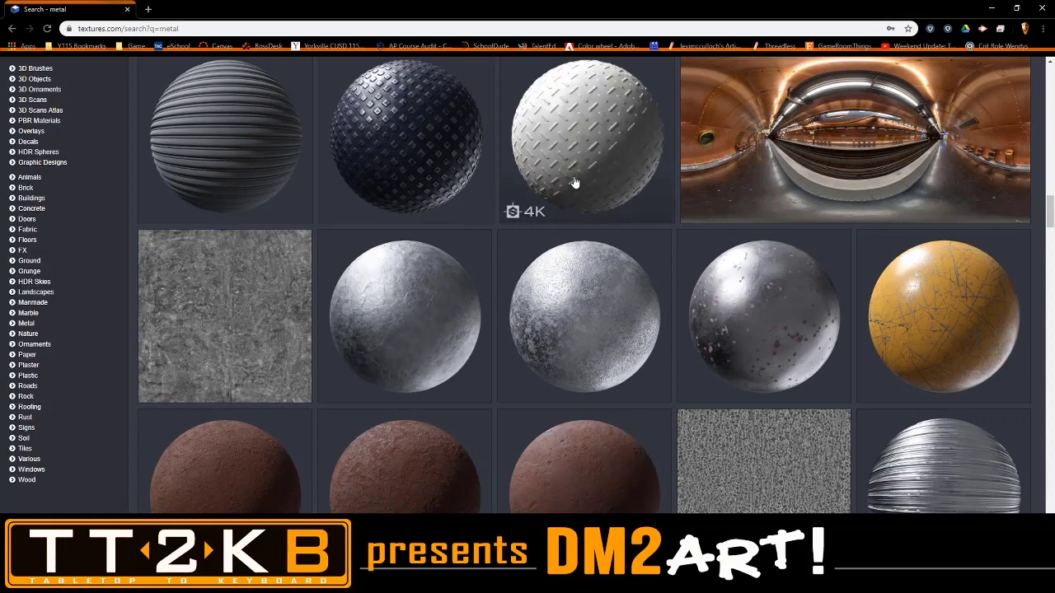
pyautogui.scroll(8, 575, 182)
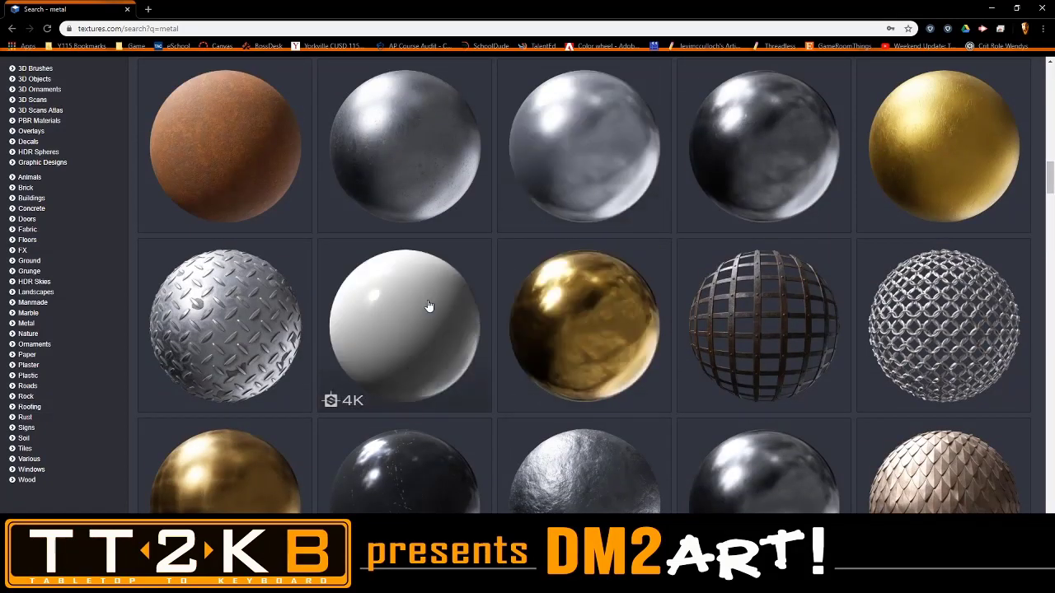
pyautogui.scroll(-10, 626, 295)
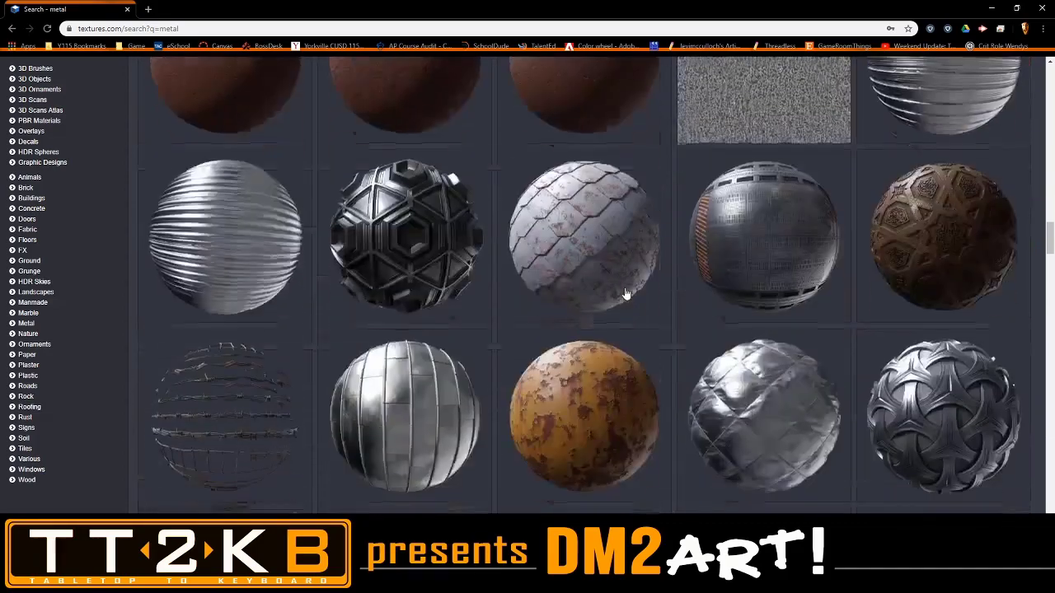
pyautogui.scroll(-10, 626, 294)
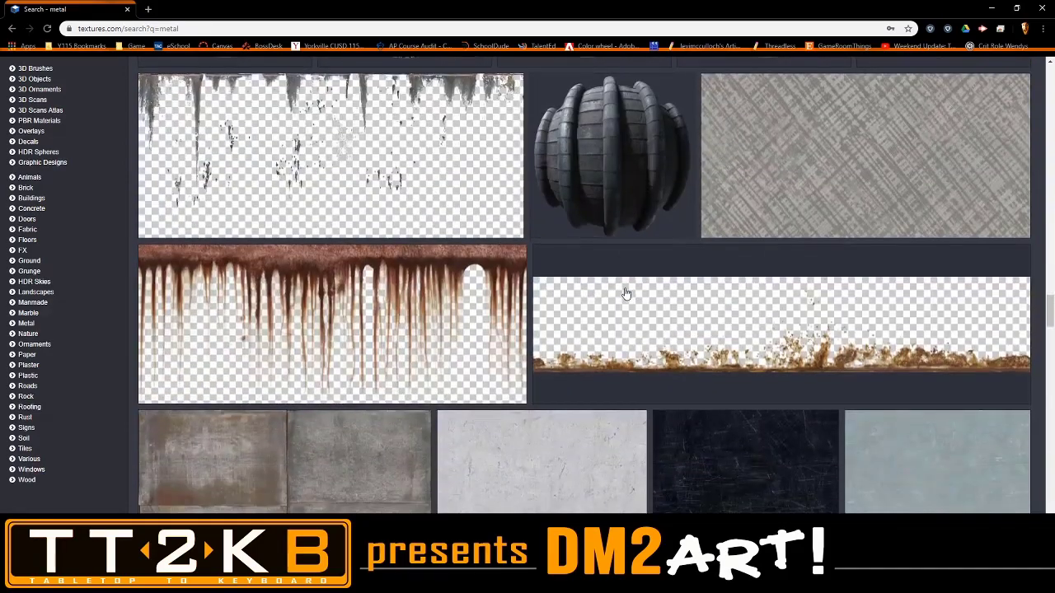
pyautogui.scroll(-4, 626, 295)
pyautogui.scroll(-7, 626, 294)
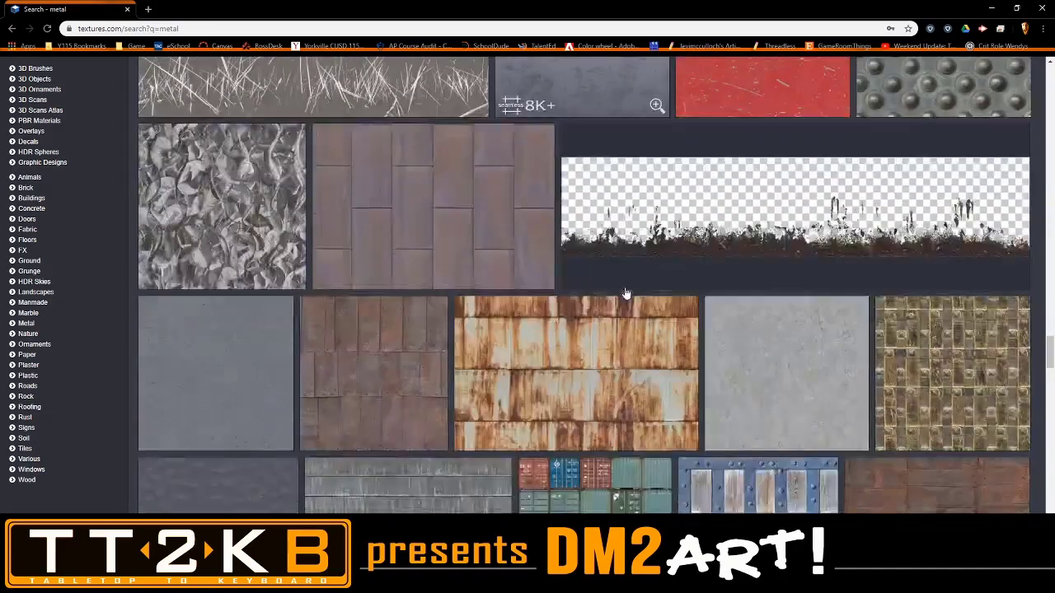
pyautogui.scroll(-7, 626, 295)
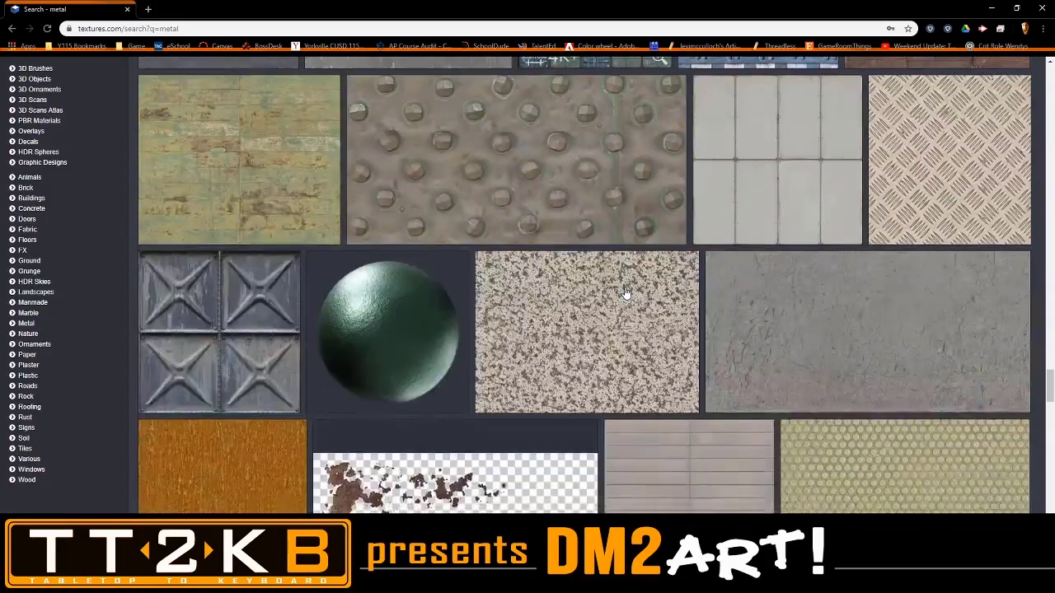
pyautogui.scroll(-5, 626, 294)
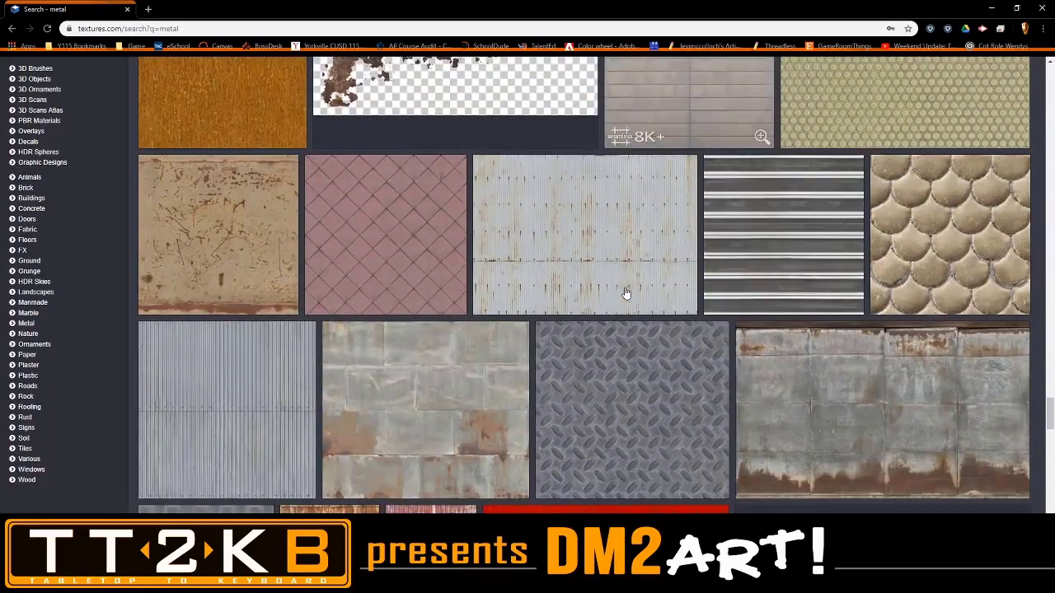
pyautogui.scroll(-5, 626, 294)
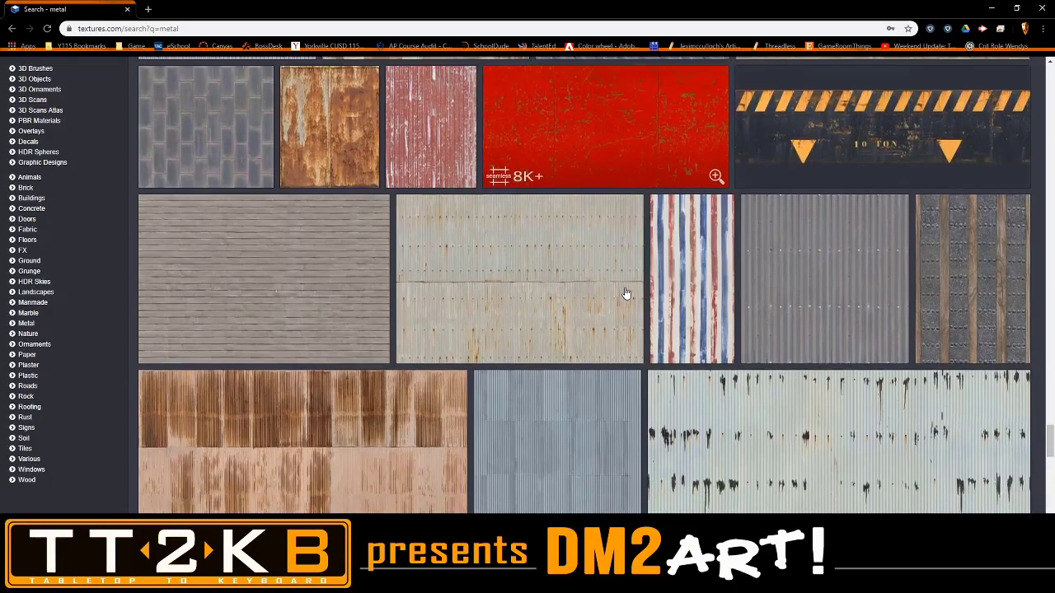
pyautogui.scroll(-3, 626, 294)
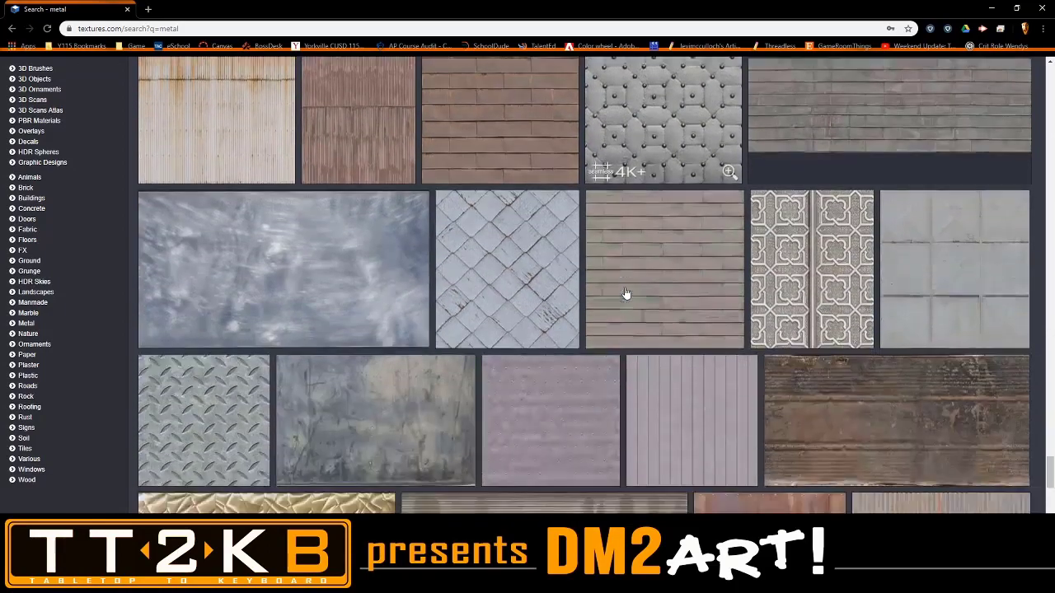
pyautogui.scroll(6, 626, 294)
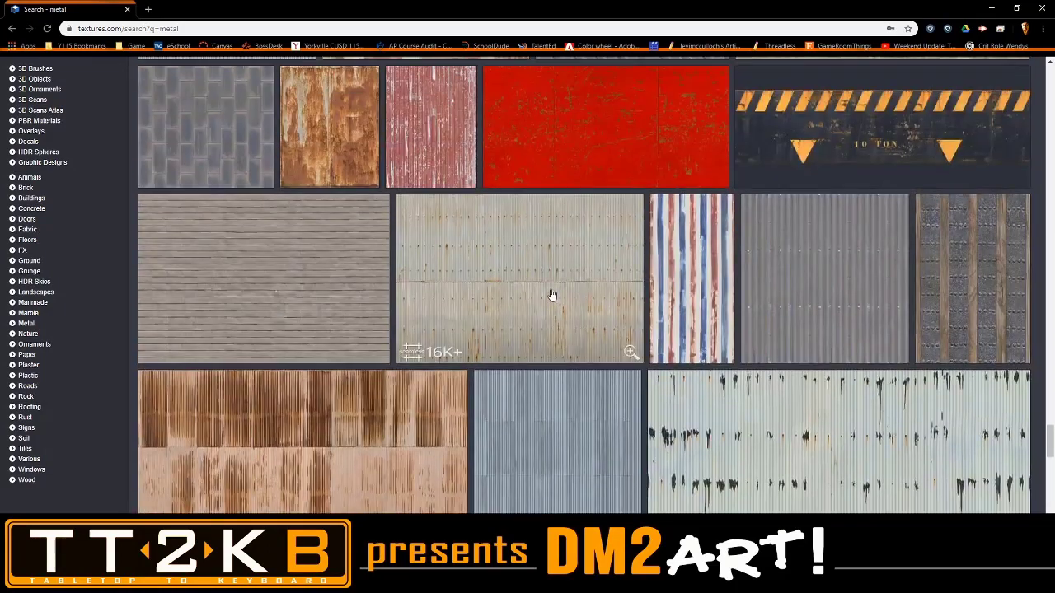
pyautogui.scroll(-7, 559, 293)
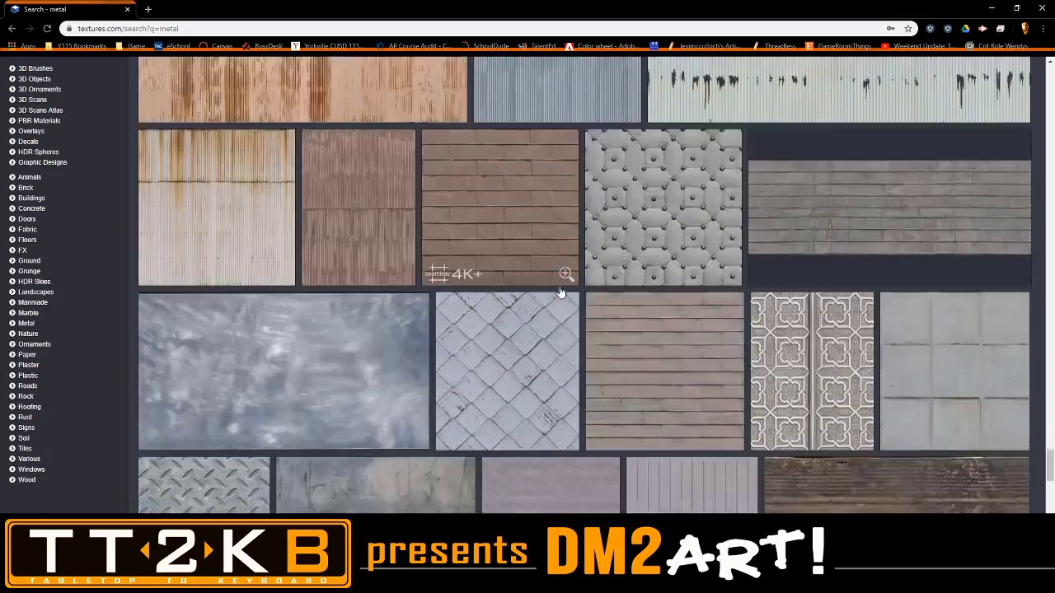
pyautogui.scroll(-3, 559, 292)
pyautogui.scroll(-3, 560, 292)
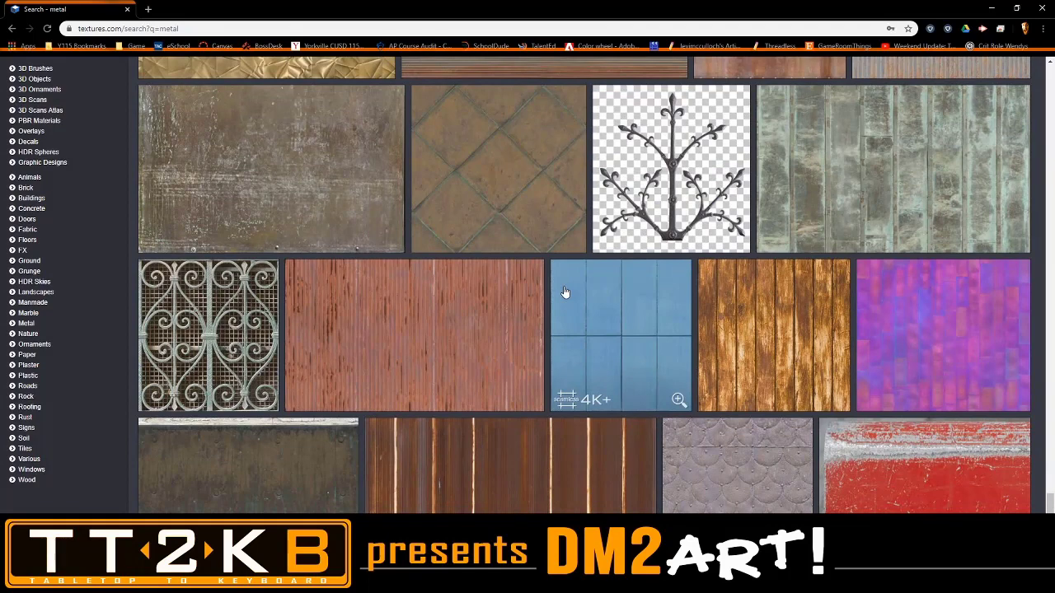
pyautogui.scroll(-4, 517, 289)
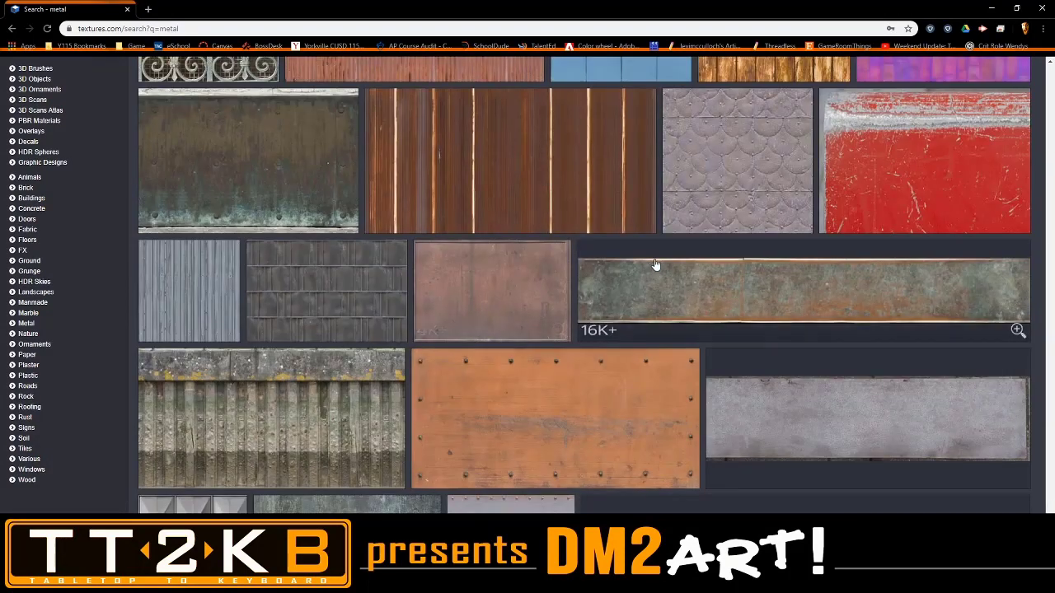
pyautogui.scroll(-3, 655, 265)
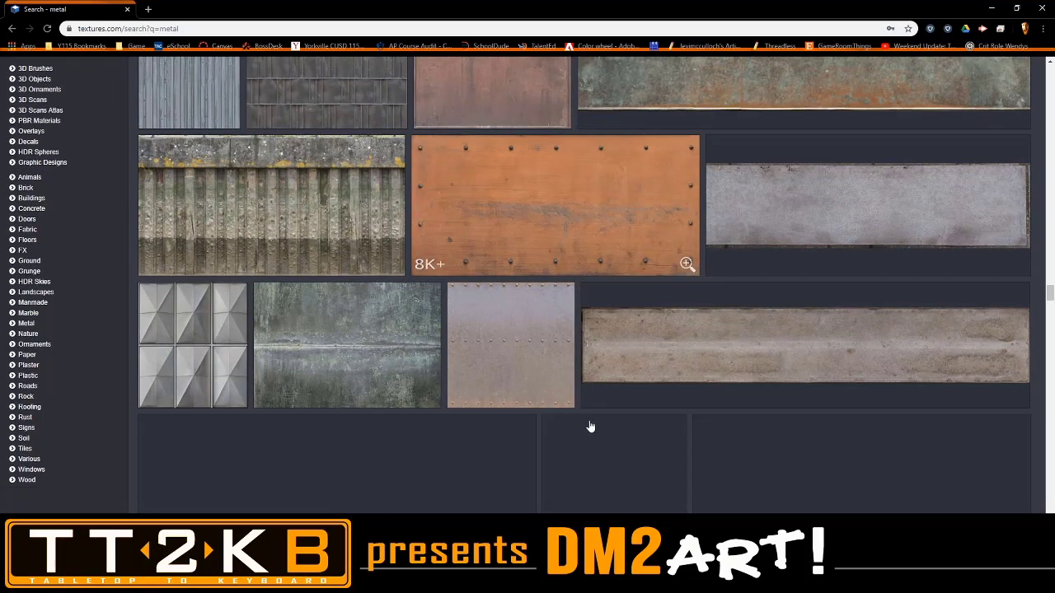
pyautogui.scroll(-3, 668, 347)
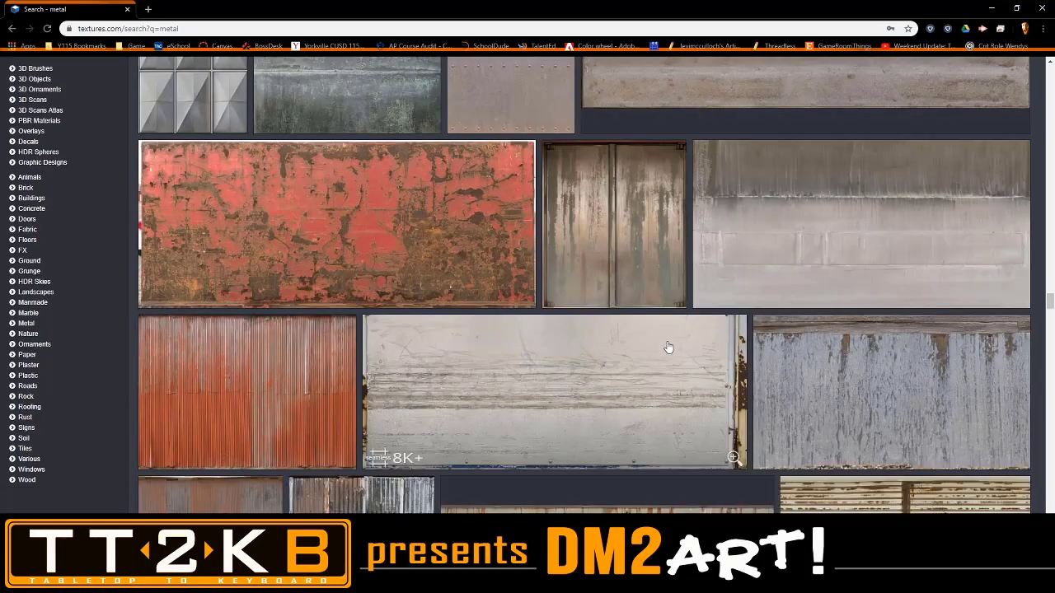
pyautogui.scroll(-2, 668, 346)
pyautogui.scroll(-3, 668, 346)
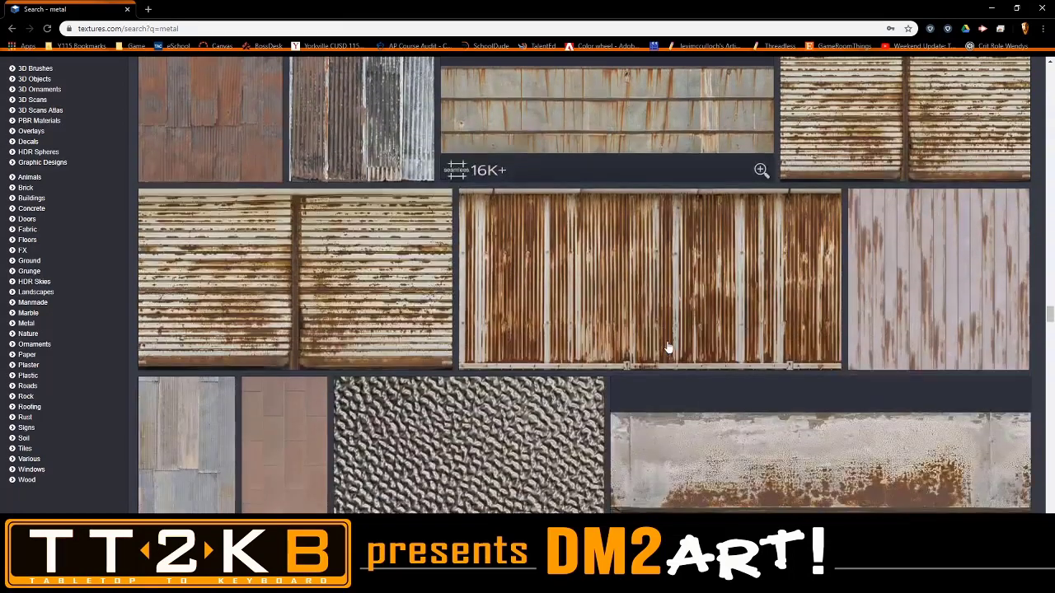
# Look further down the metal search results for a flat, worn metal surface photo usable as a texture.
pyautogui.scroll(-2, 668, 346)
pyautogui.scroll(-4, 668, 346)
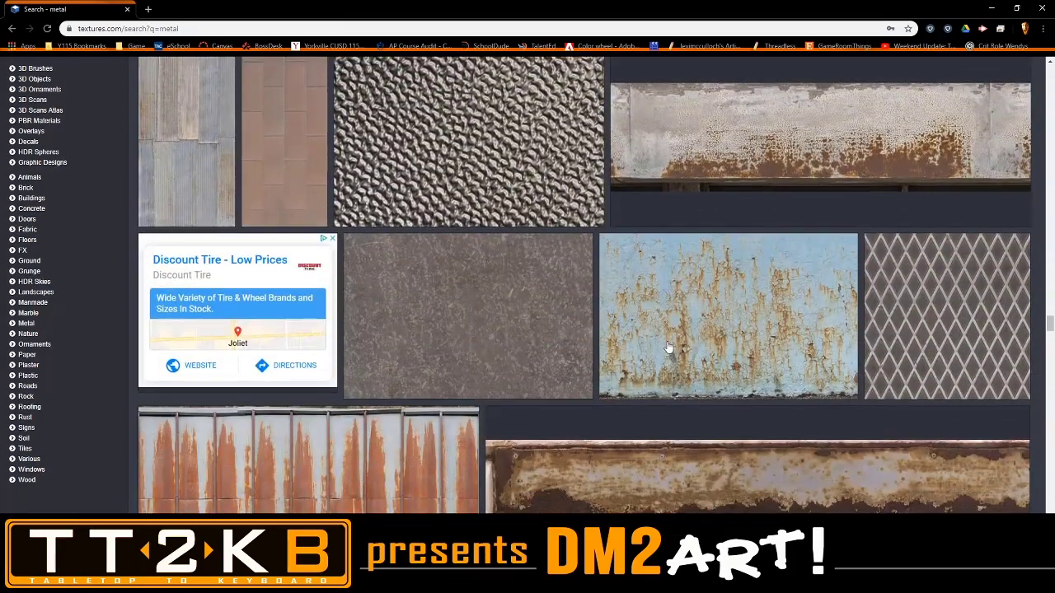
pyautogui.scroll(-4, 668, 346)
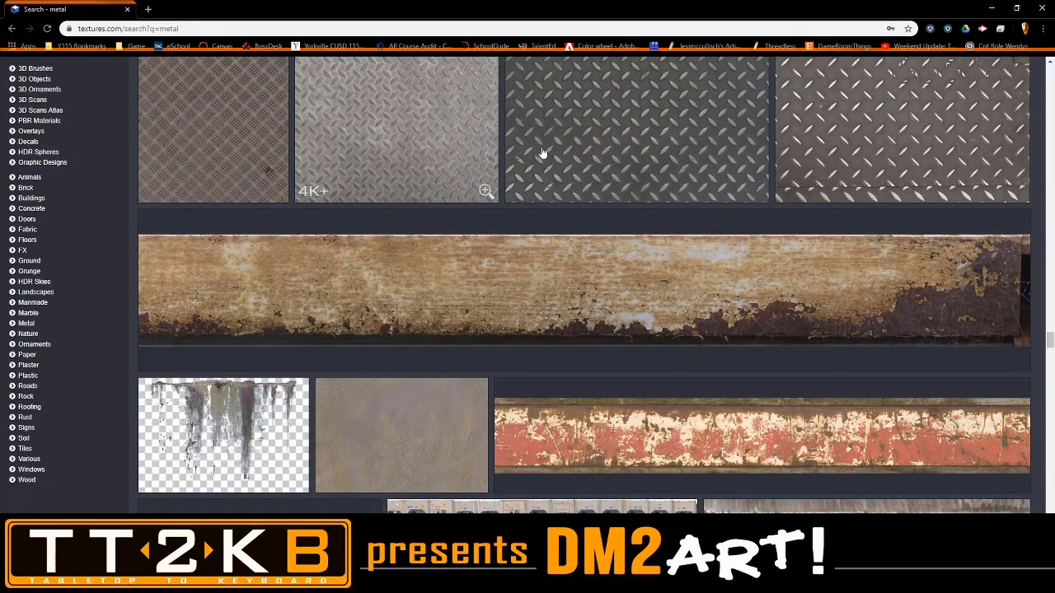
pyautogui.scroll(-2, 652, 172)
pyautogui.scroll(-2, 648, 185)
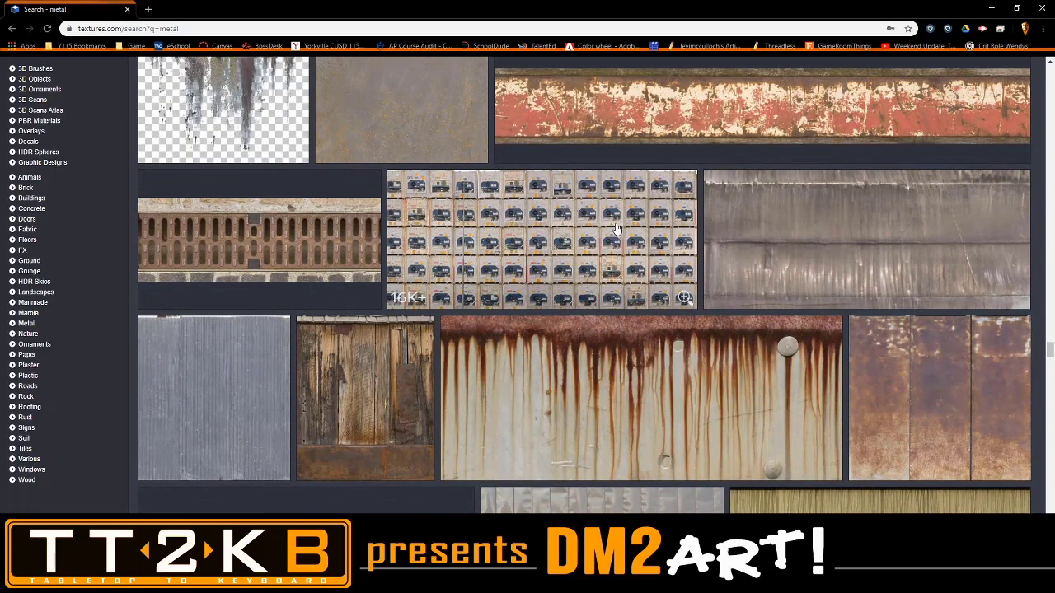
pyautogui.scroll(-4, 616, 228)
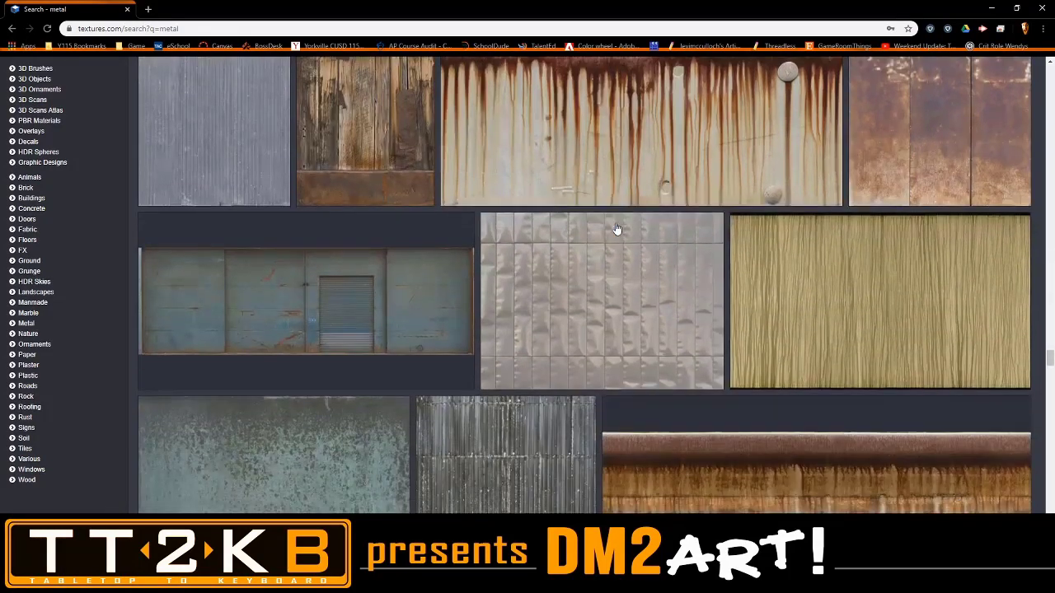
pyautogui.scroll(-4, 616, 228)
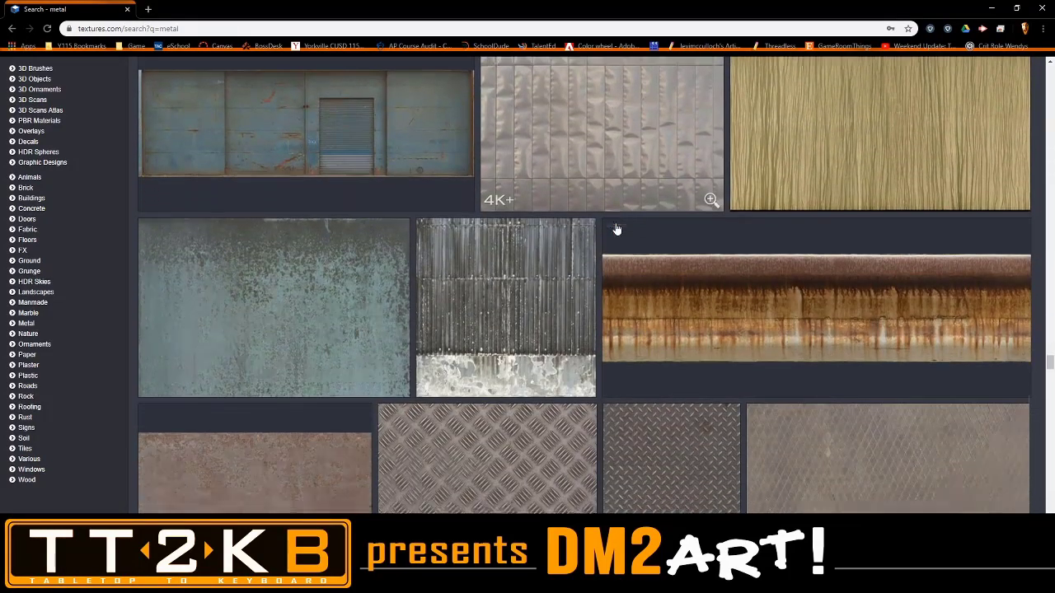
pyautogui.scroll(-7, 616, 229)
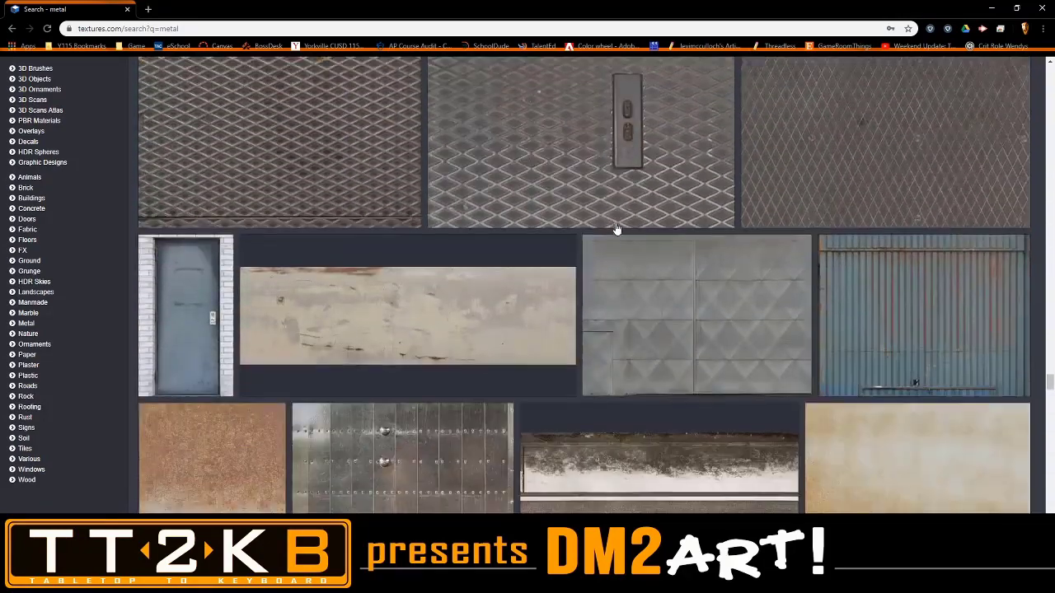
pyautogui.scroll(-2, 616, 228)
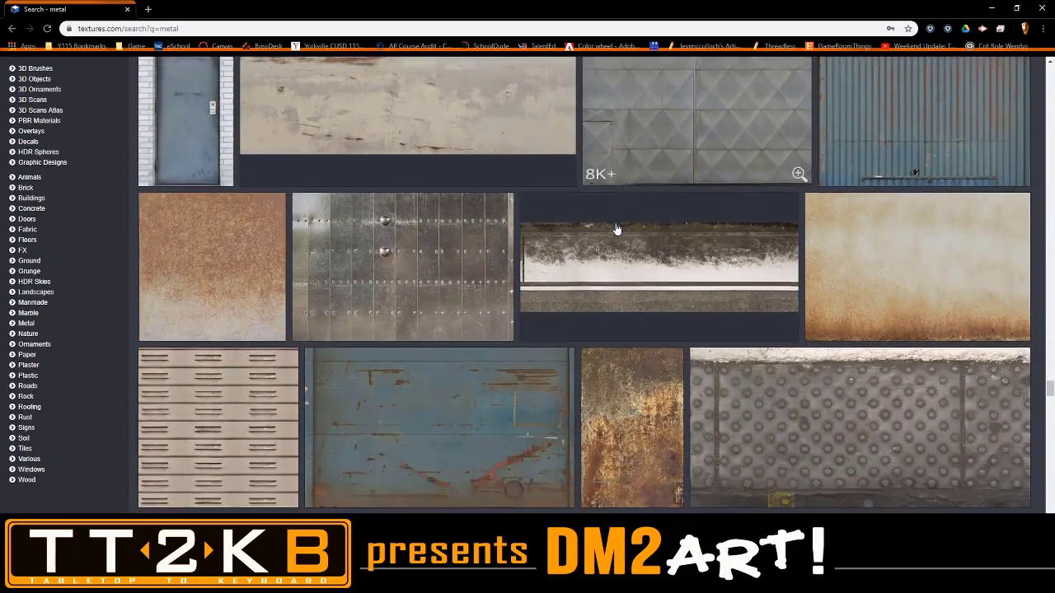
pyautogui.scroll(-5, 615, 226)
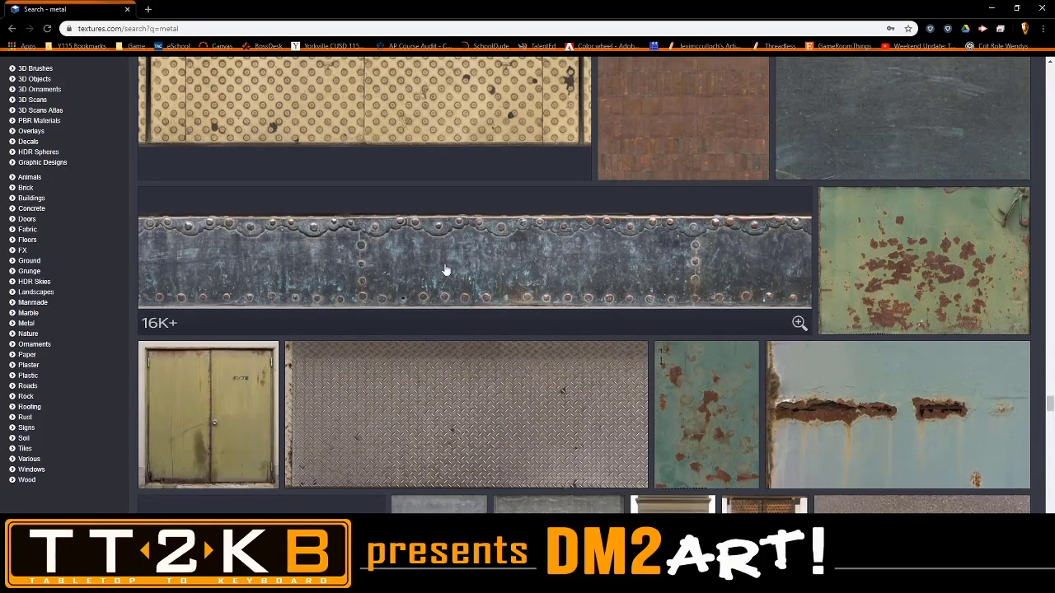
# Check the BronzeCopper0099 texture's page and go back to the far part of the metal search results.
pyautogui.click(613, 270)
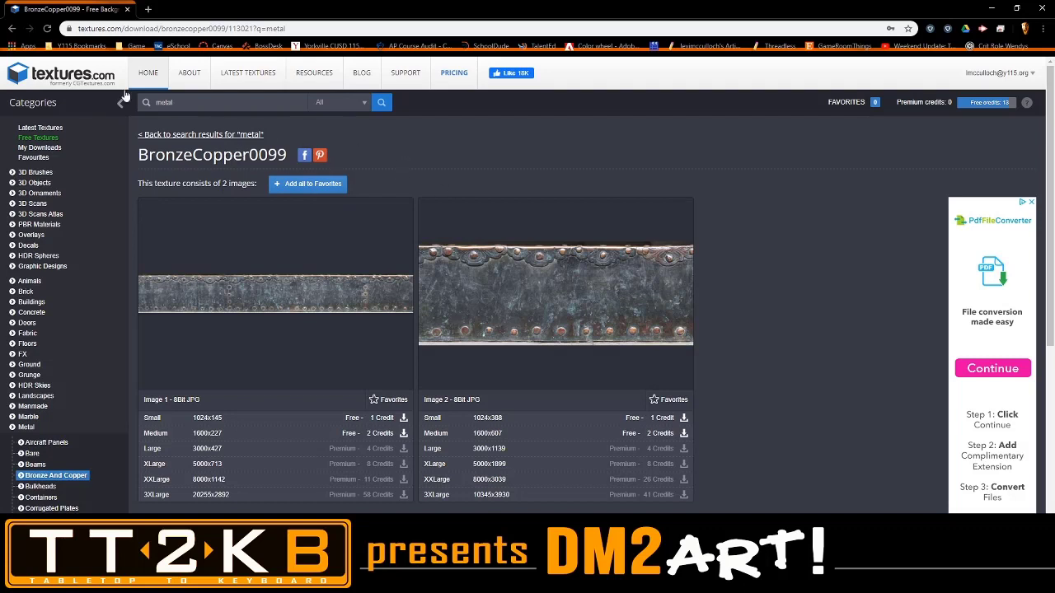
pyautogui.click(11, 28)
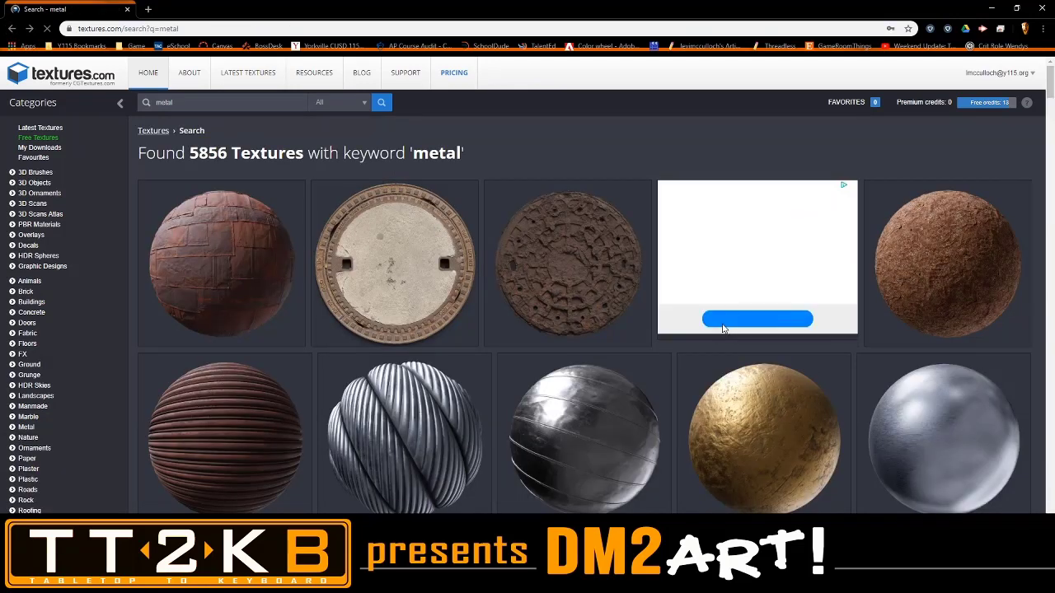
pyautogui.scroll(-7, 722, 329)
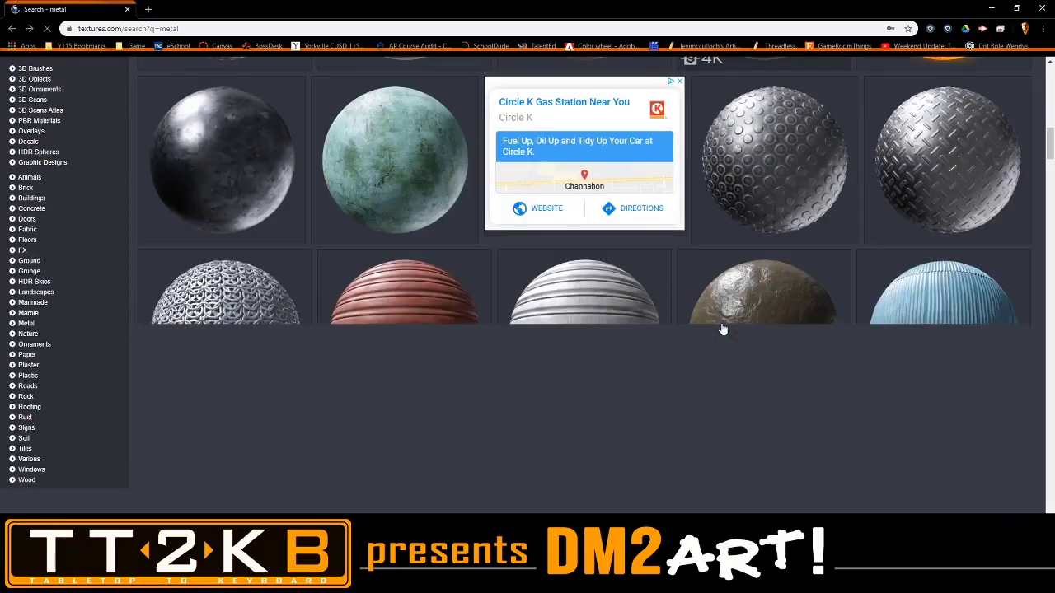
pyautogui.moveTo(1051, 138); pyautogui.dragTo(1050, 532)
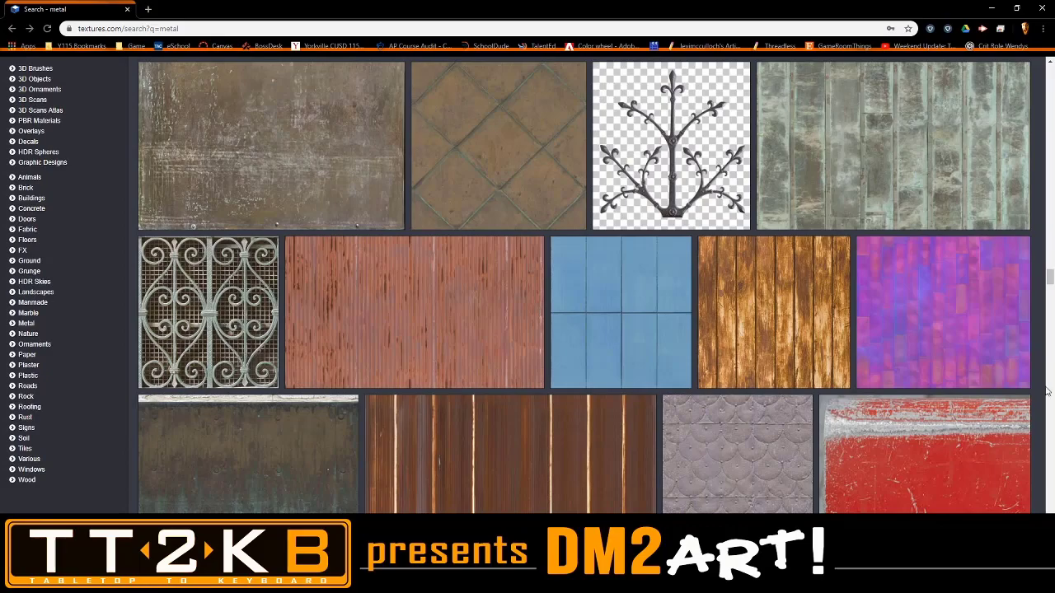
pyautogui.moveTo(1048, 282); pyautogui.dragTo(1052, 540)
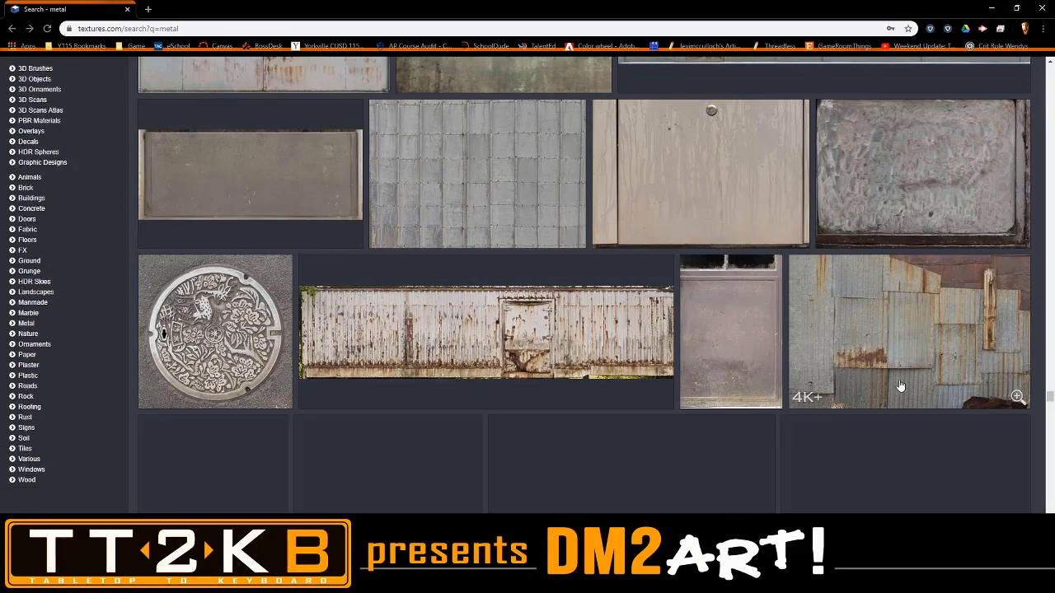
# Examine the remaining metal results beyond the bronze and copper plates for a bare, weathered sheet-metal texture.
pyautogui.scroll(3, 894, 385)
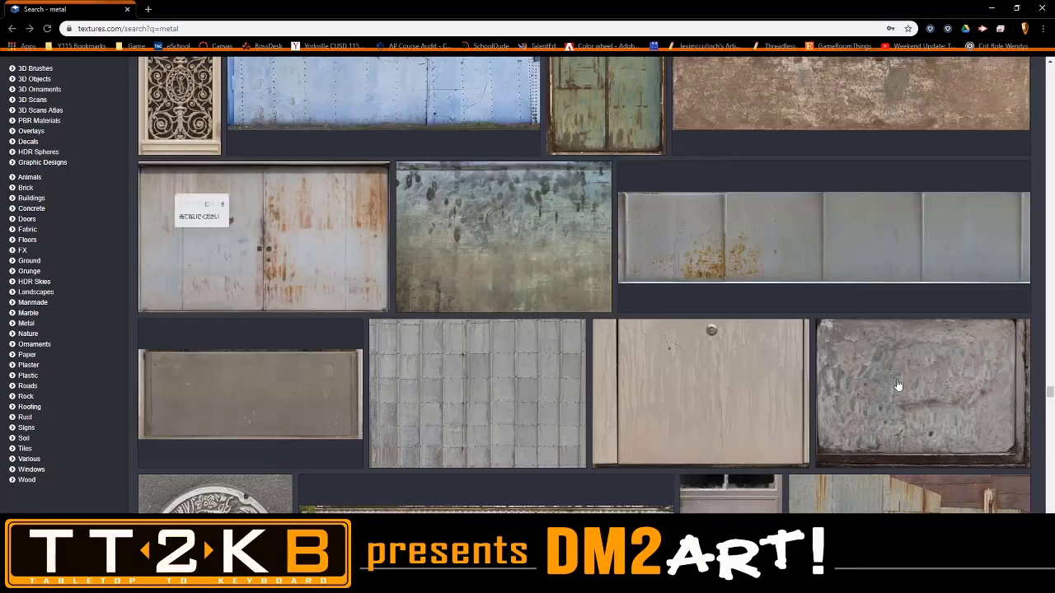
pyautogui.scroll(-1, 898, 385)
pyautogui.scroll(-10, 898, 385)
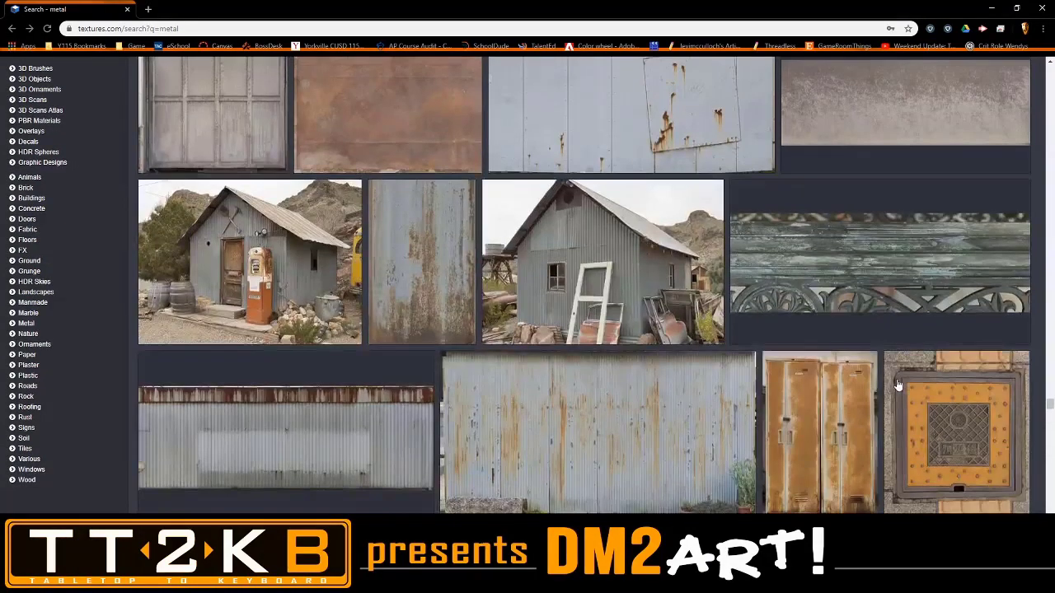
pyautogui.scroll(-2, 898, 384)
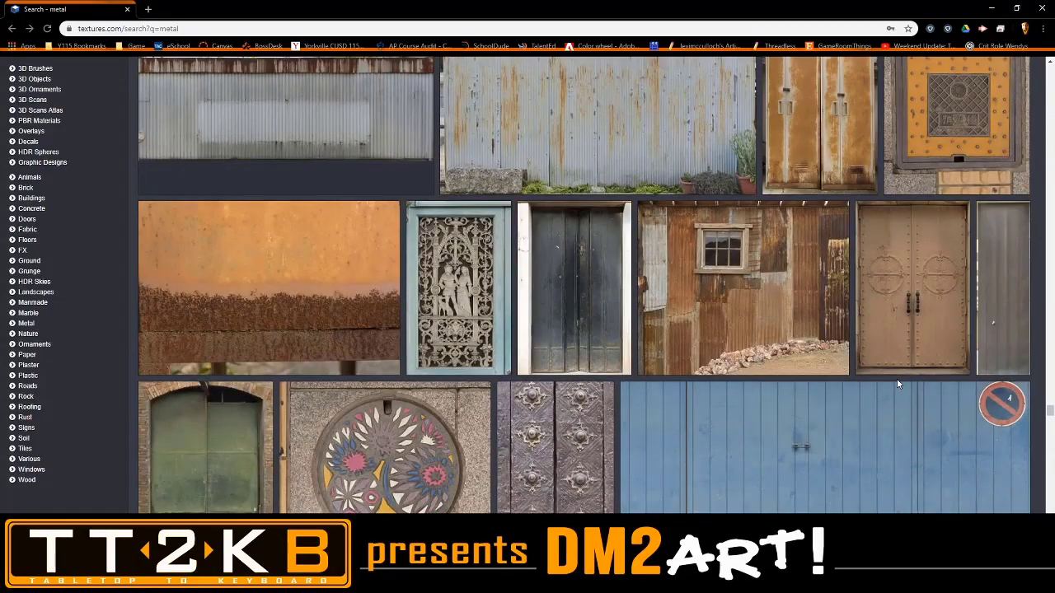
pyautogui.scroll(-2, 898, 385)
pyautogui.scroll(-2, 899, 384)
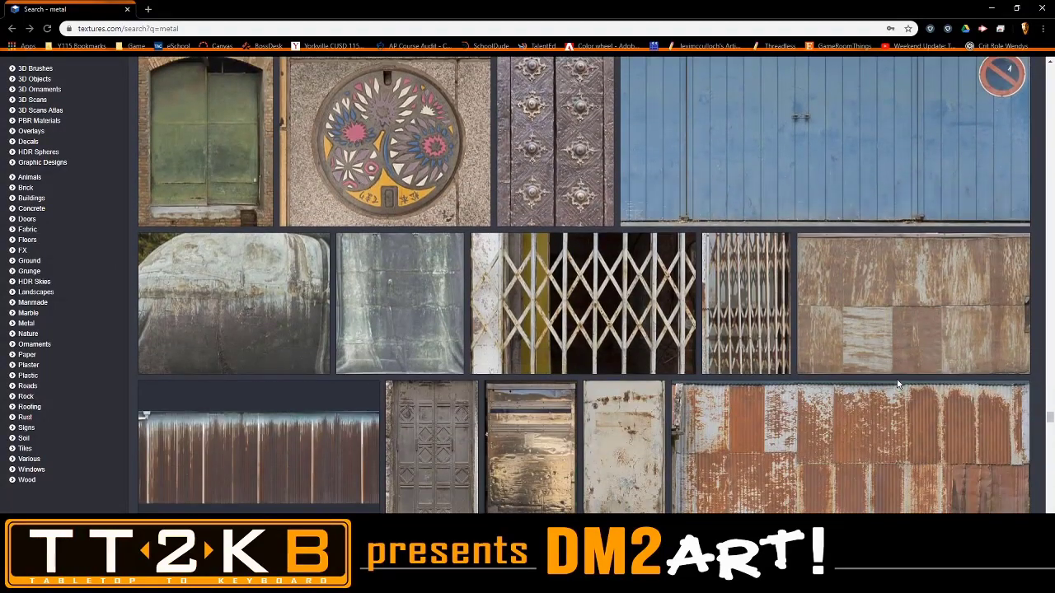
pyautogui.scroll(-2, 898, 384)
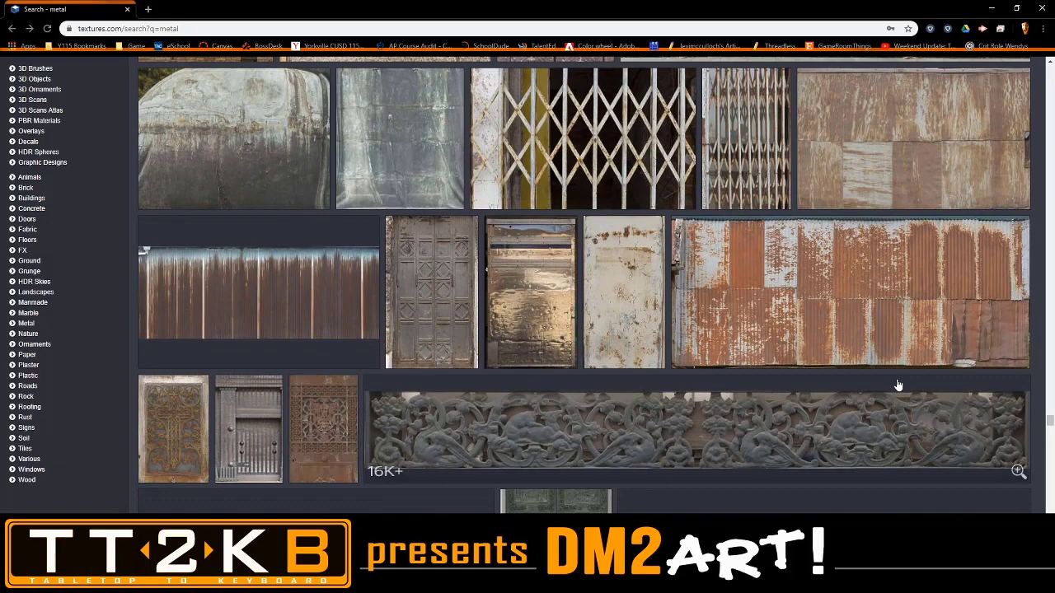
pyautogui.scroll(-3, 898, 384)
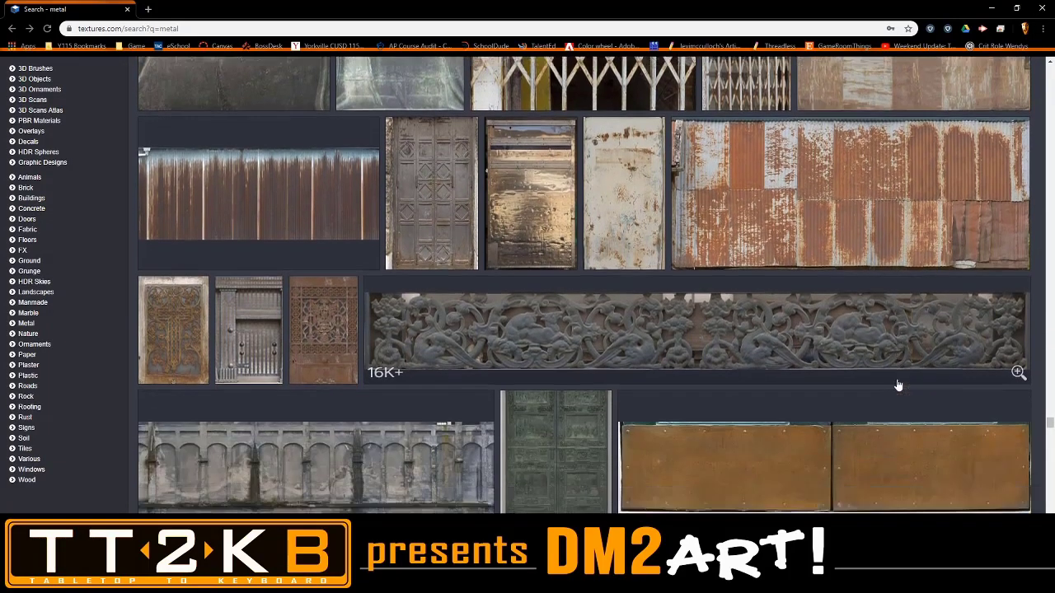
pyautogui.scroll(-3, 898, 384)
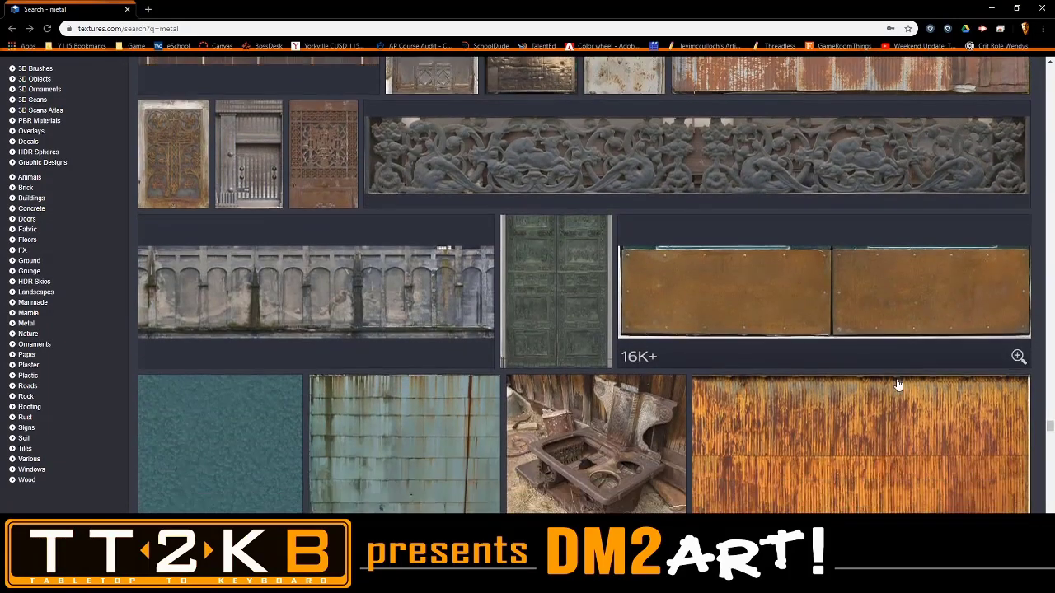
pyautogui.scroll(-2, 898, 385)
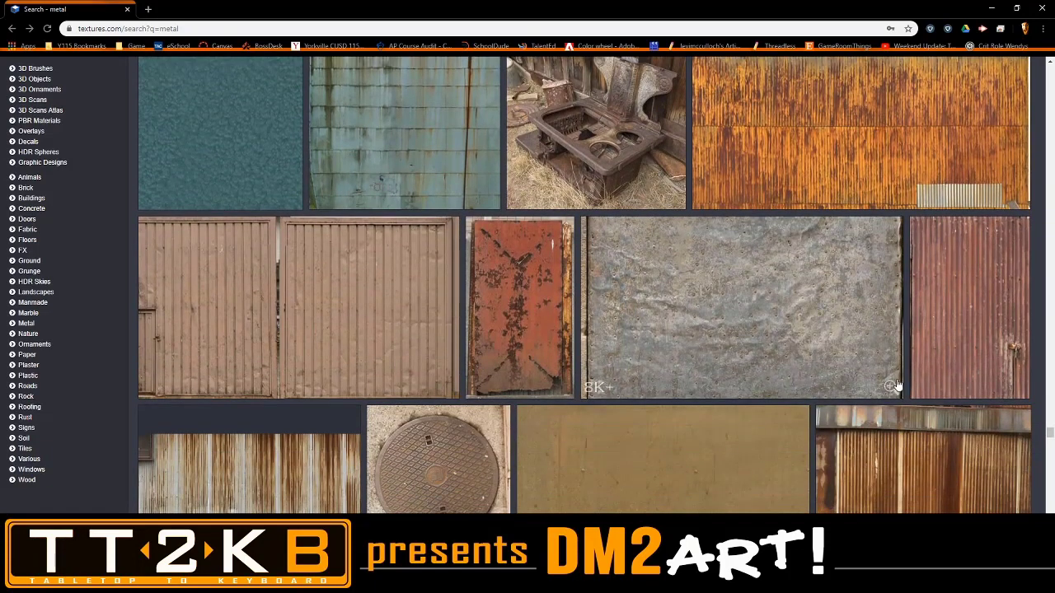
# Open the MetalBare0253 texture and download both of its images in Medium size, 1209x1600 and 1600x908.
pyautogui.click(755, 318)
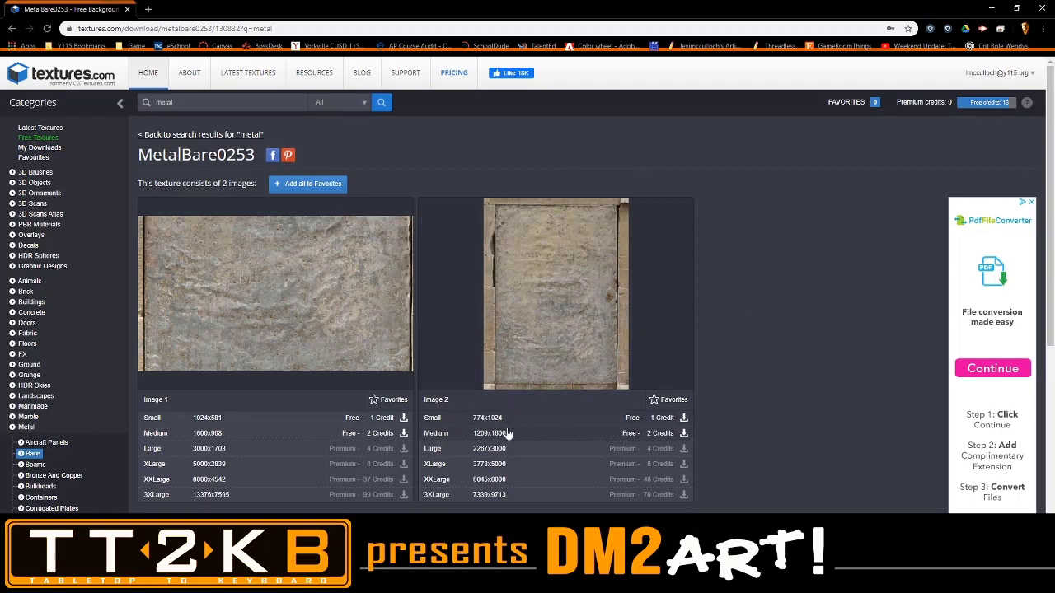
pyautogui.moveTo(507, 434)
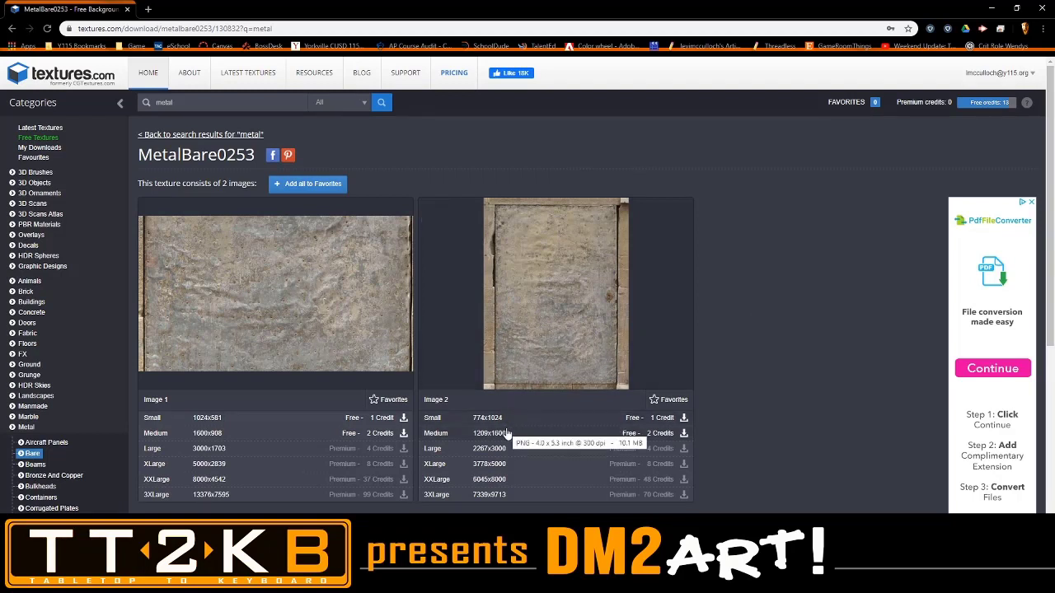
pyautogui.moveTo(215, 441)
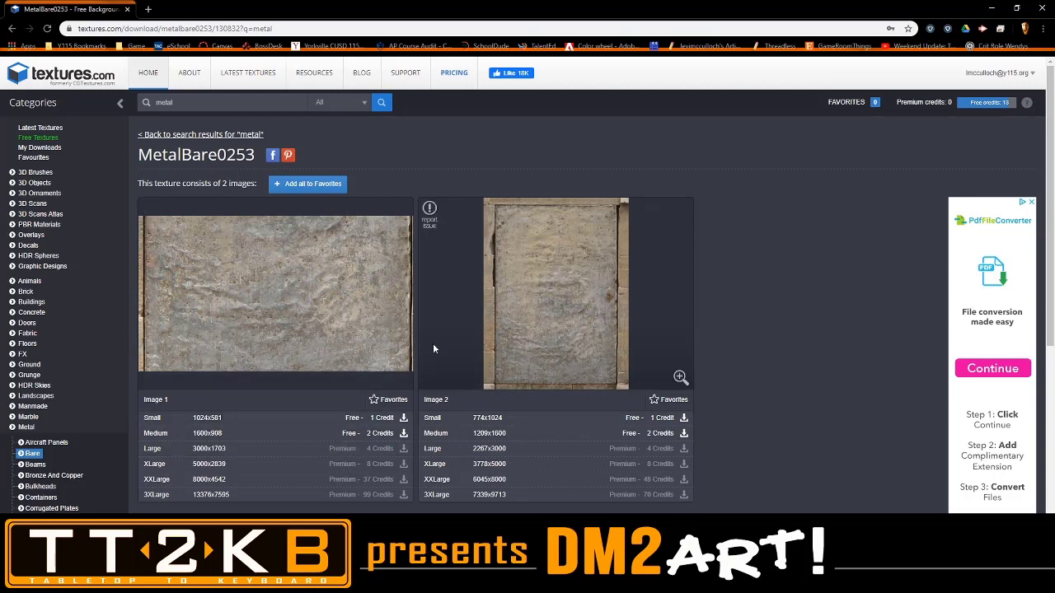
pyautogui.click(492, 436)
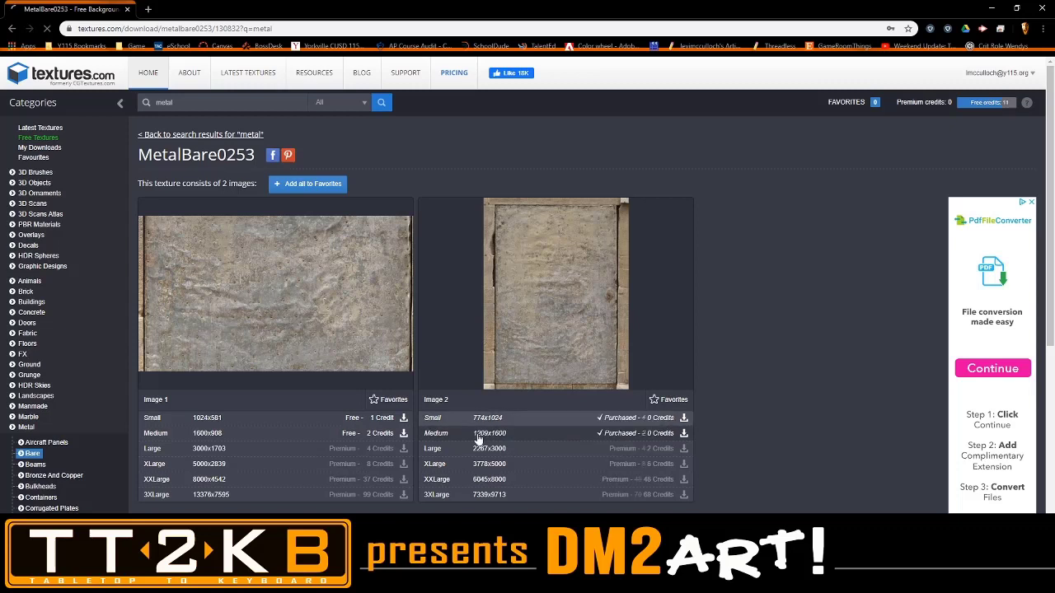
pyautogui.click(322, 437)
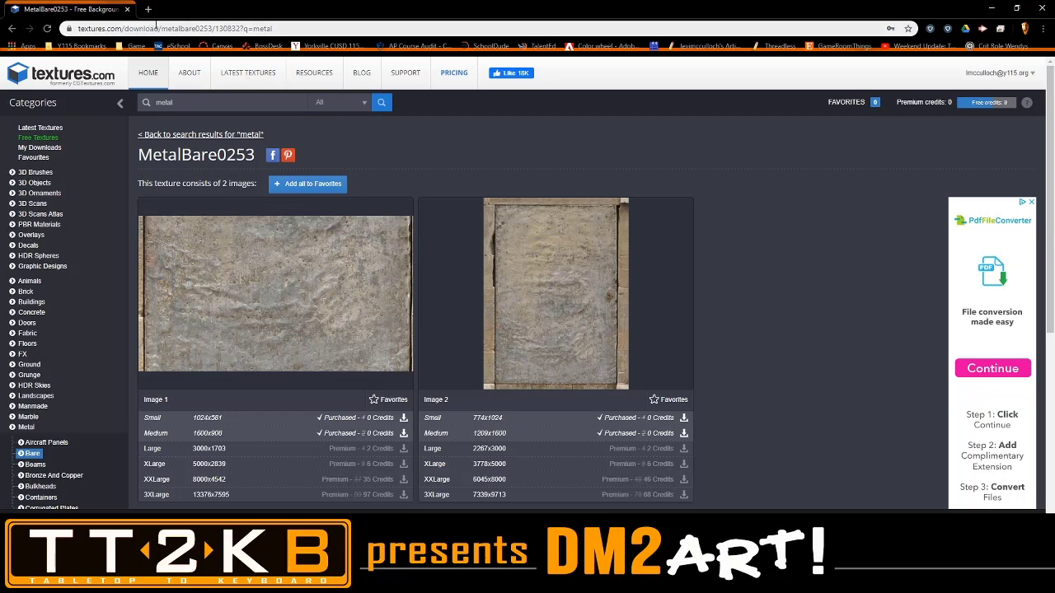
# Close the browser page, return to Photoshop and open TexturesCom_MetalBare0253_1_M and TexturesCom_MetalBare0253_2_M together from the Downloads folder.
pyautogui.click(128, 9)
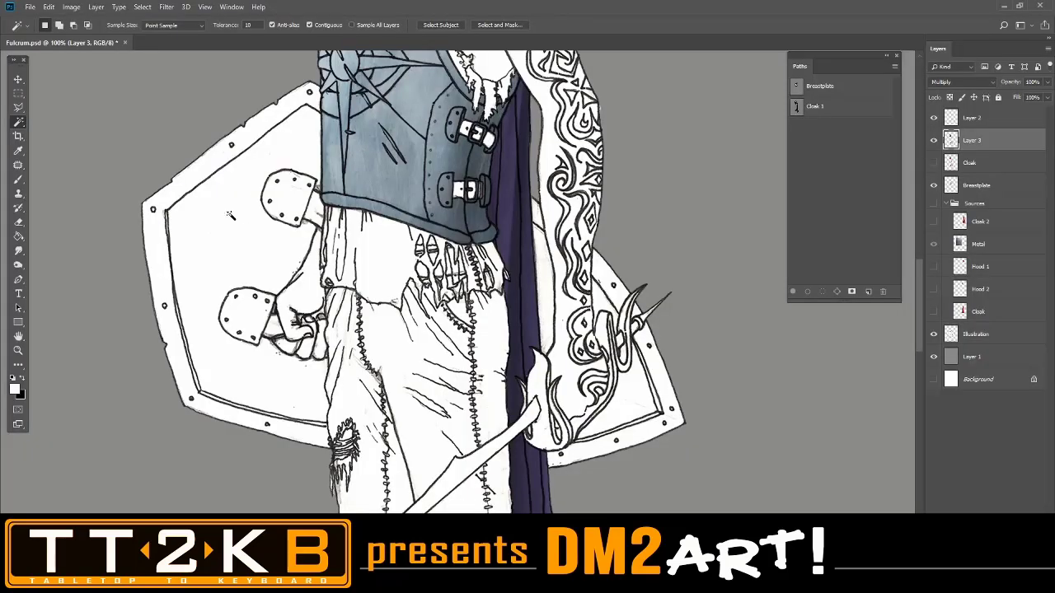
pyautogui.click(29, 8)
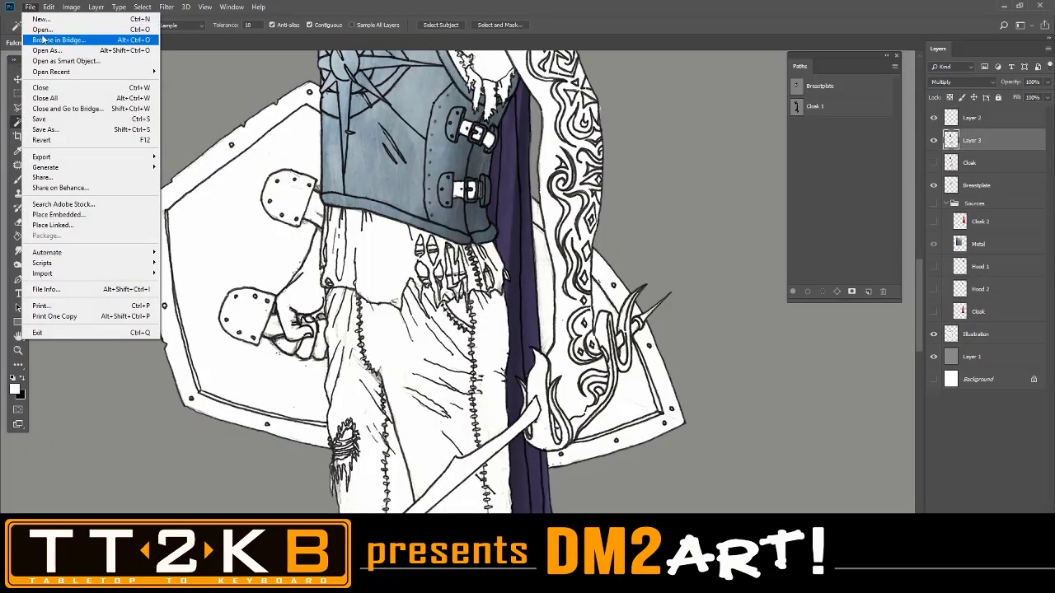
pyautogui.click(40, 30)
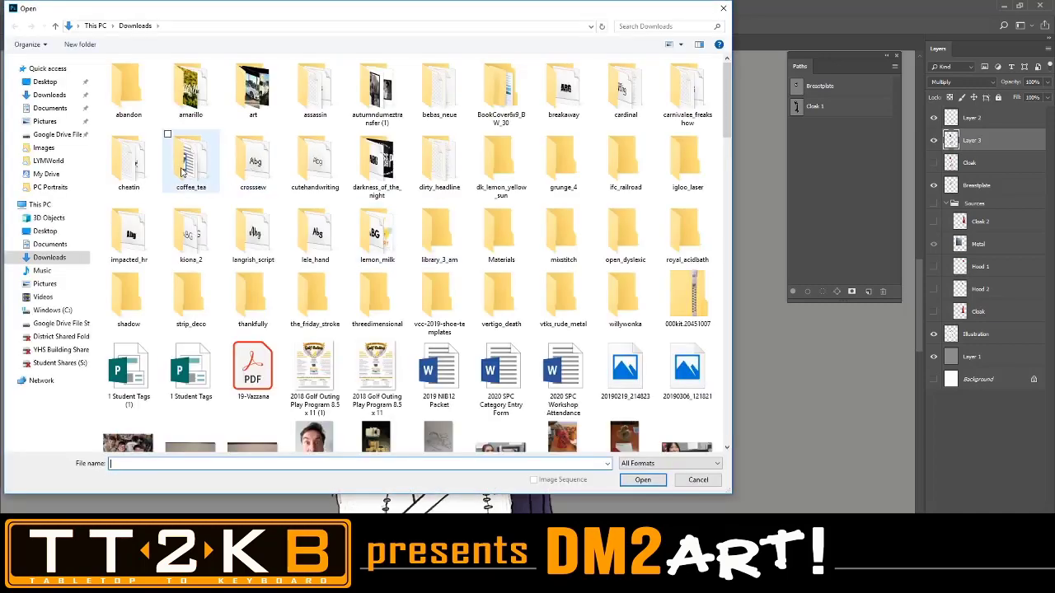
pyautogui.click(51, 98)
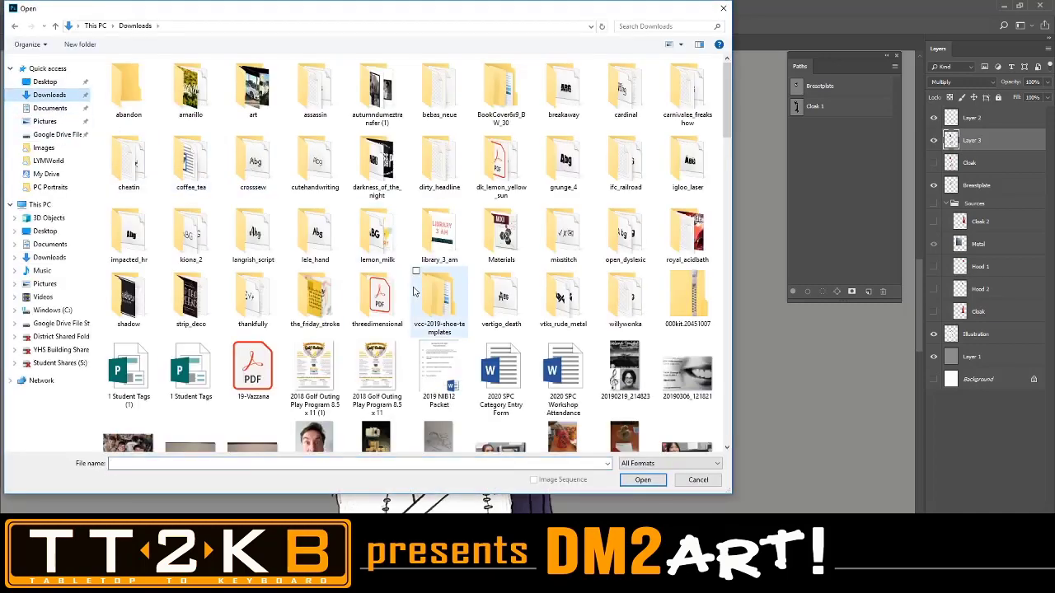
pyautogui.scroll(-15, 581, 299)
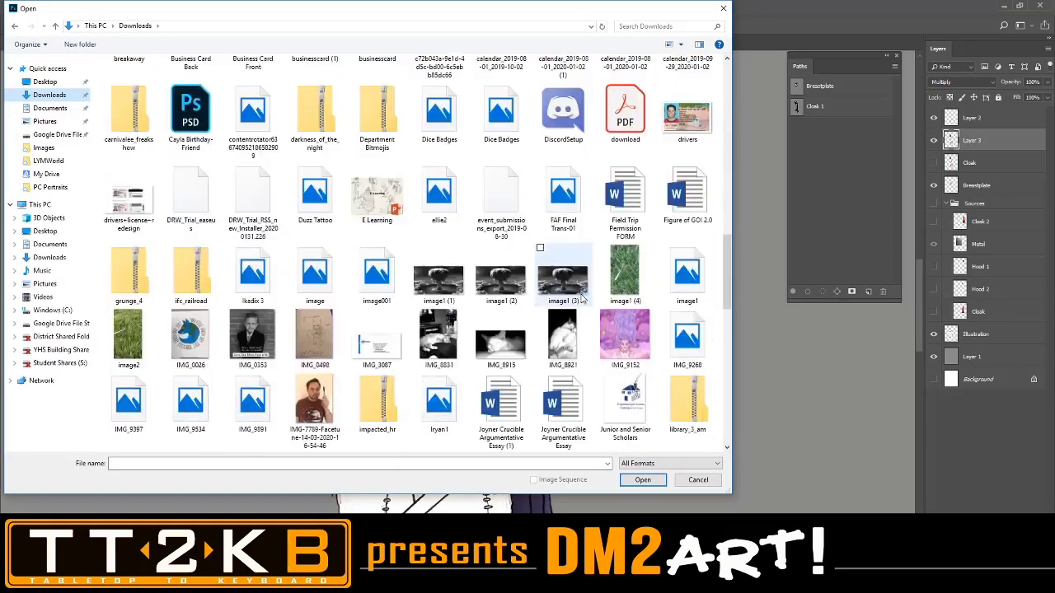
pyautogui.scroll(-5, 581, 299)
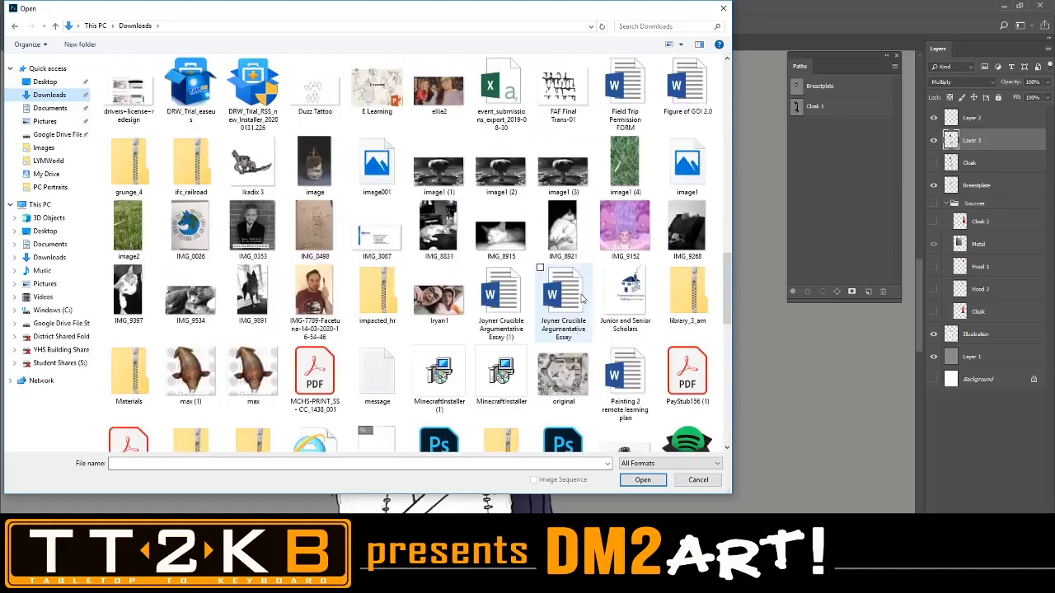
pyautogui.moveTo(728, 404); pyautogui.dragTo(729, 375)
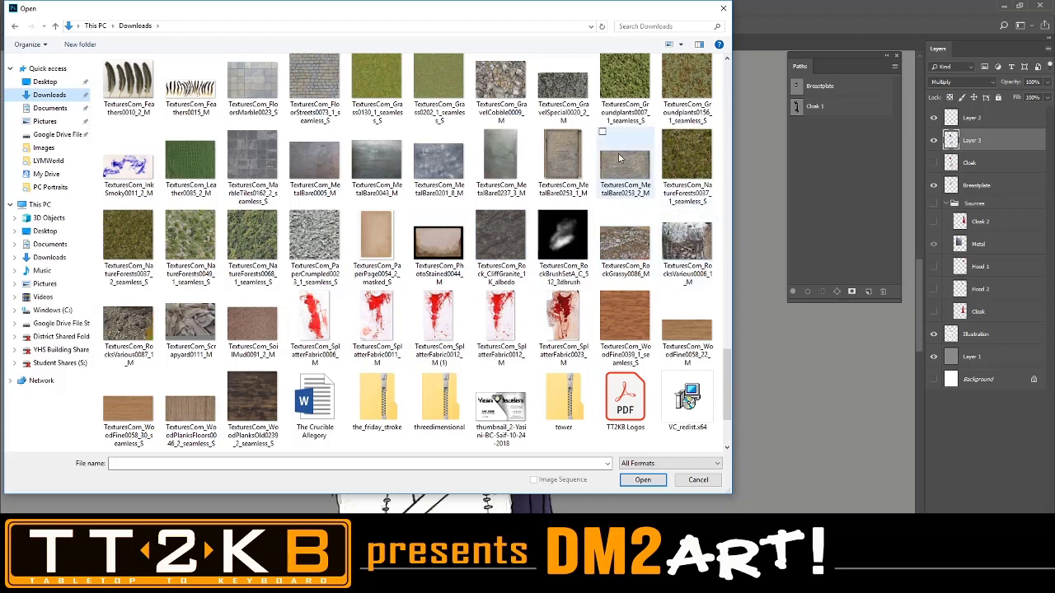
pyautogui.click(601, 136)
pyautogui.keyDown('ctrl'); pyautogui.click(562, 160); pyautogui.keyUp('ctrl')
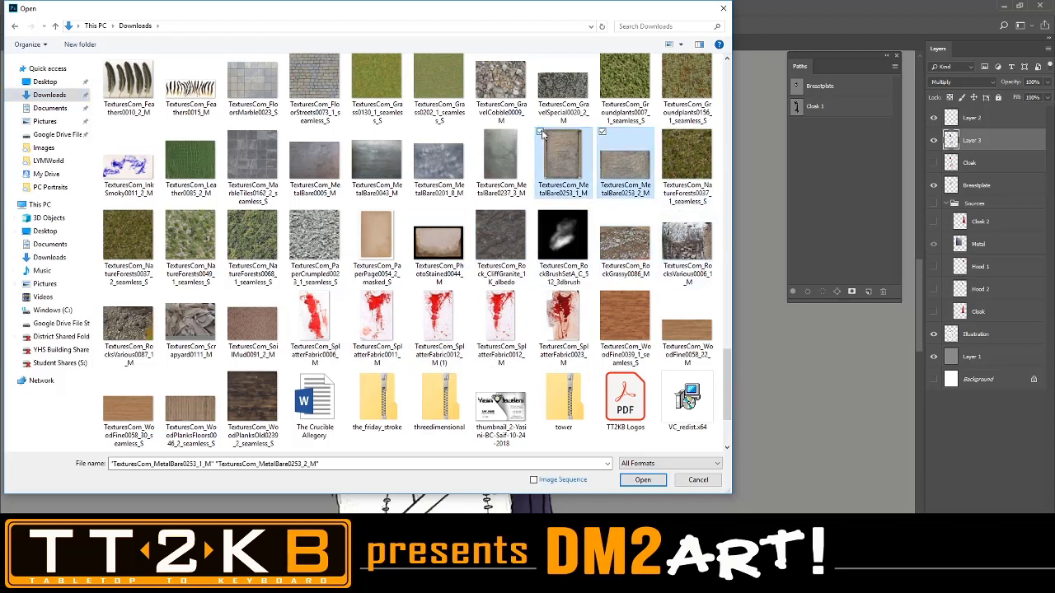
pyautogui.click(643, 481)
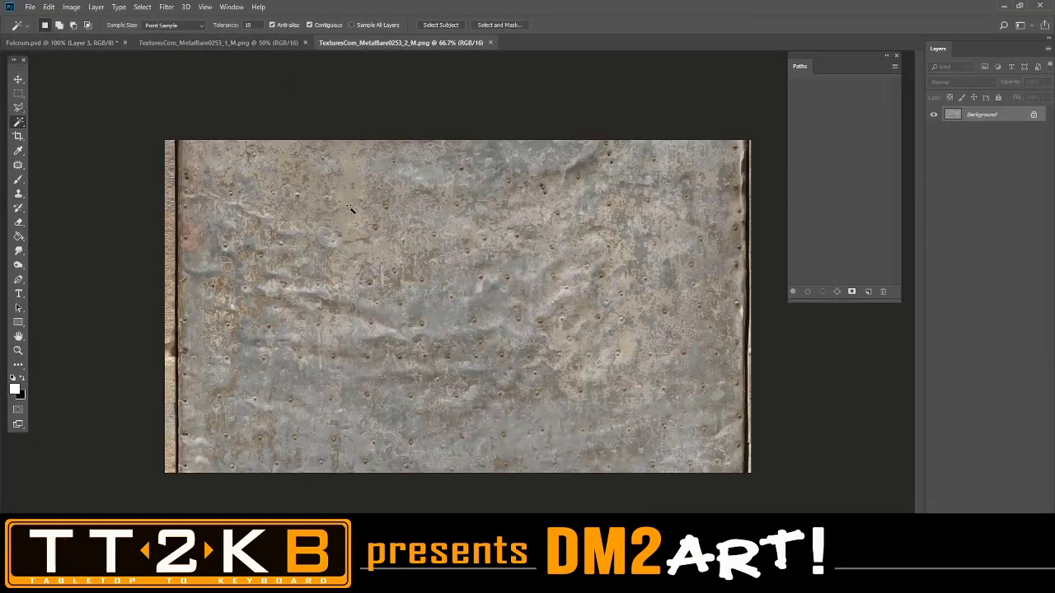
# Compare the two MetalBare0253 textures and close TexturesCom_MetalBare0253_2_M, keeping the upright sheet image open.
pyautogui.click(229, 44)
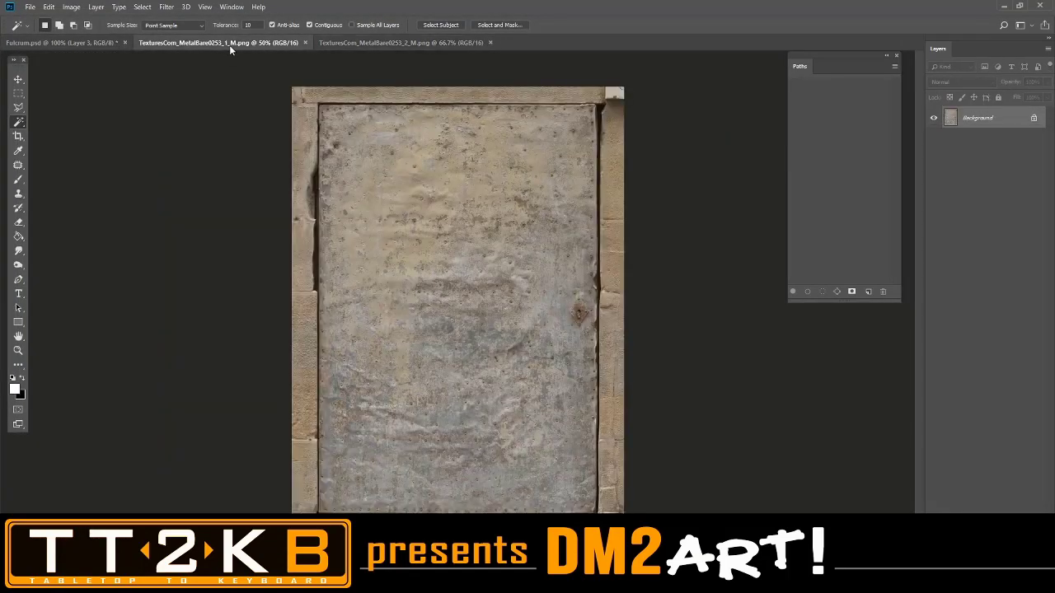
pyautogui.click(366, 45)
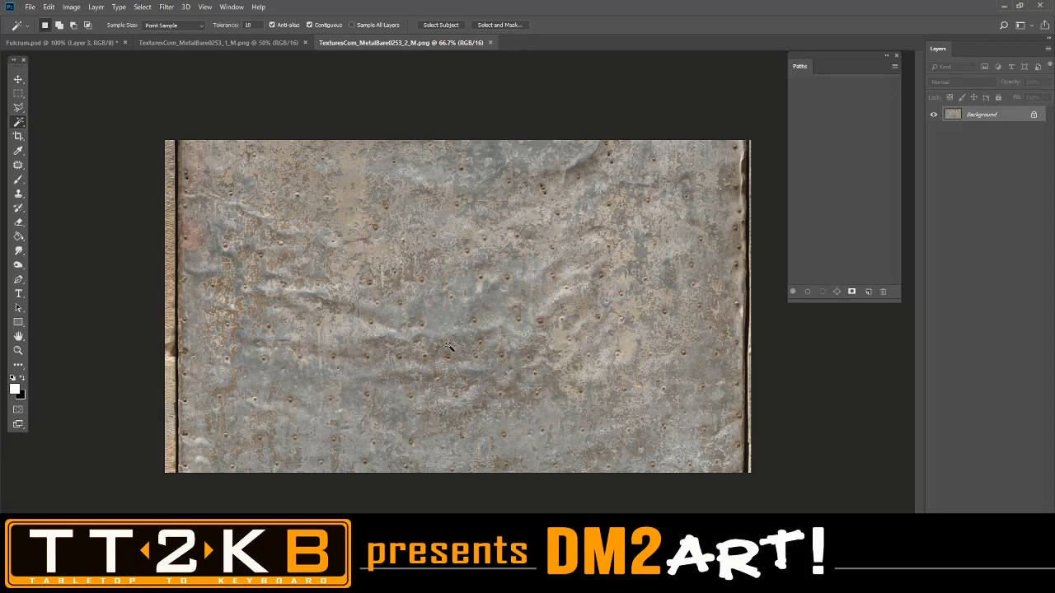
pyautogui.click(490, 42)
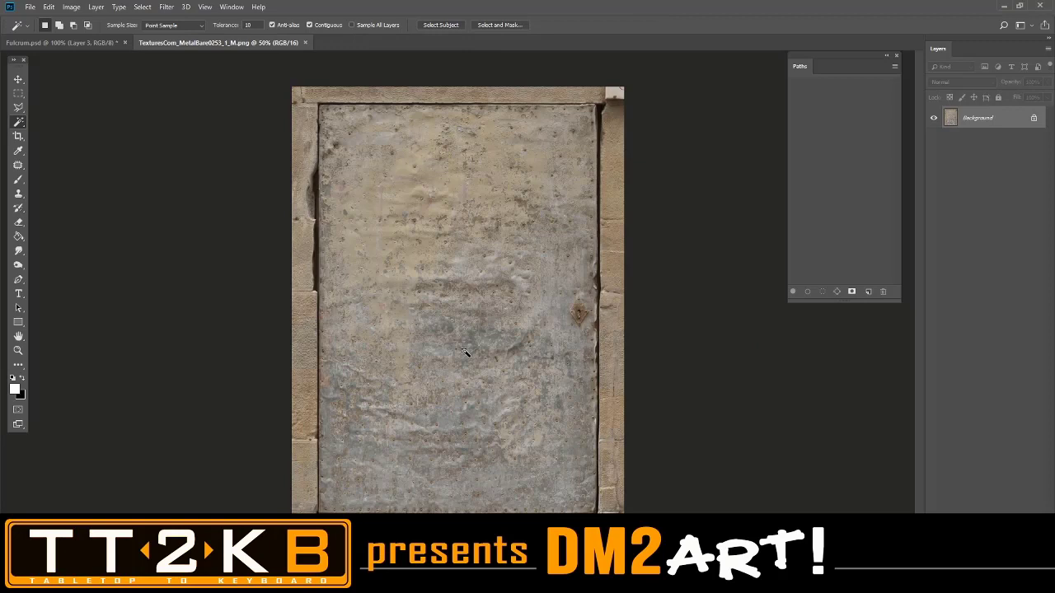
# Select a rectangle of bare metal just inside the stone frame and copy it to a new layer, ready for moving.
pyautogui.click(18, 93)
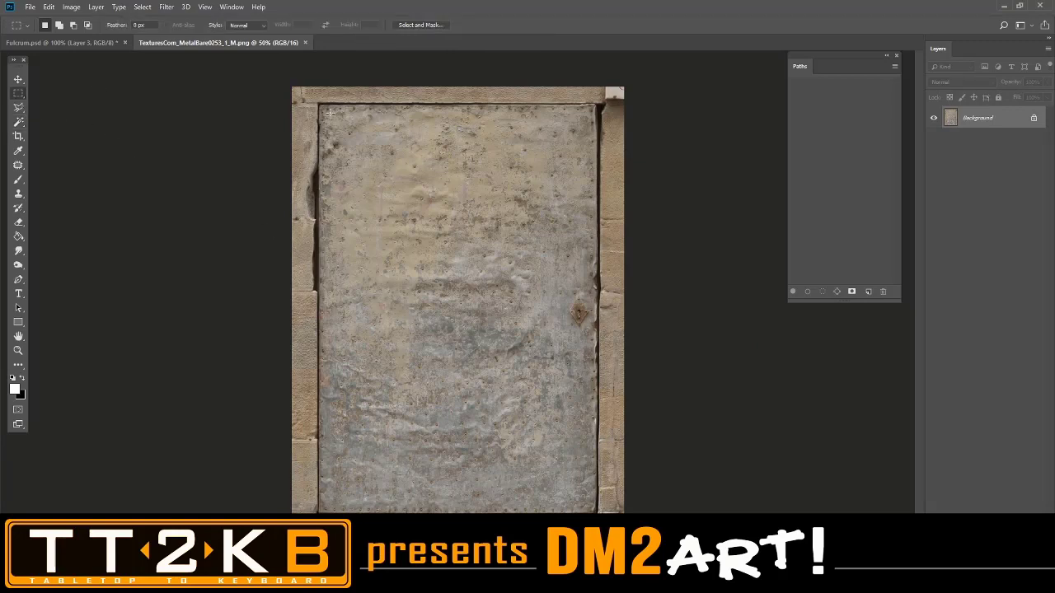
pyautogui.moveTo(329, 108); pyautogui.dragTo(584, 499)
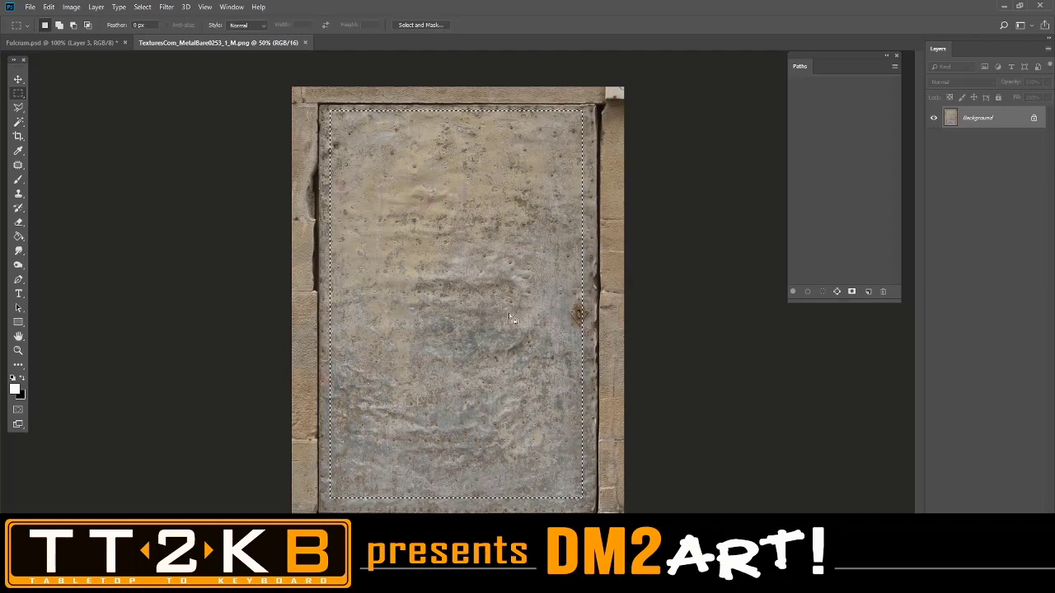
pyautogui.rightClick(470, 287)
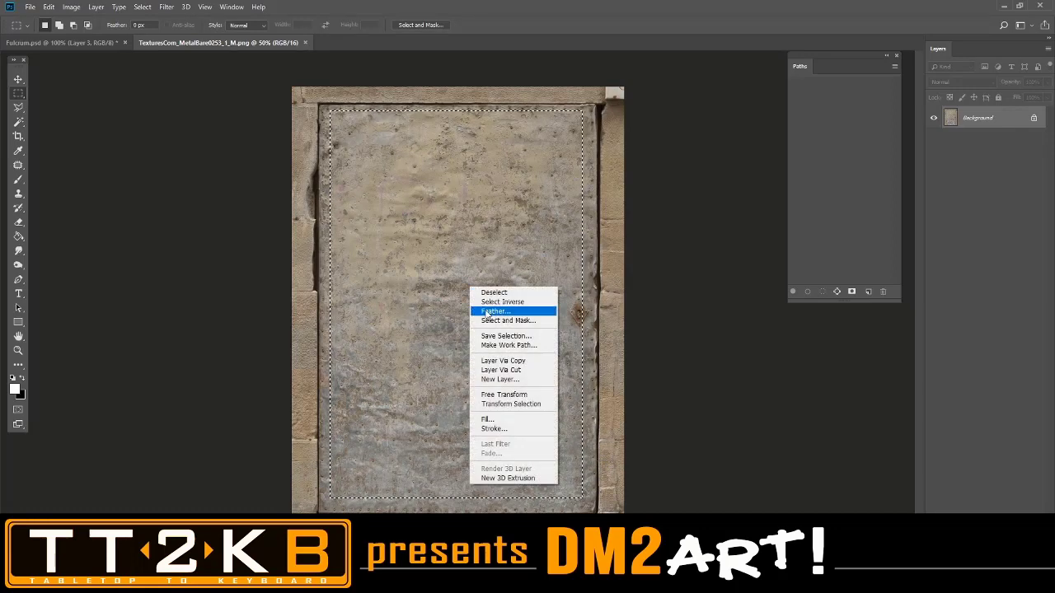
pyautogui.click(503, 361)
pyautogui.press('v')
pyautogui.moveTo(471, 259); pyautogui.dragTo(422, 260)
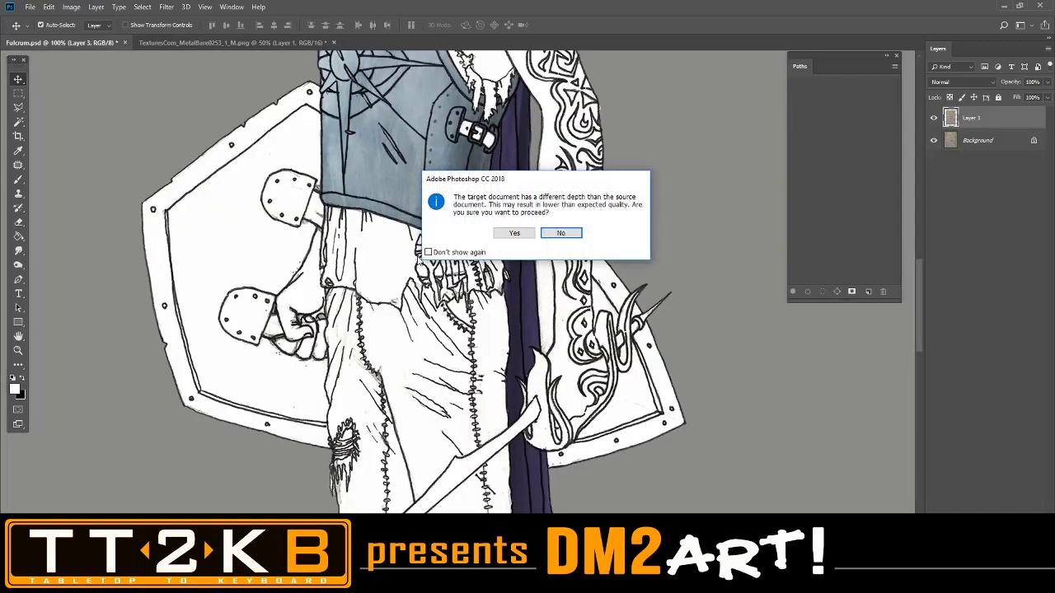
pyautogui.click(552, 234)
pyautogui.click(236, 42)
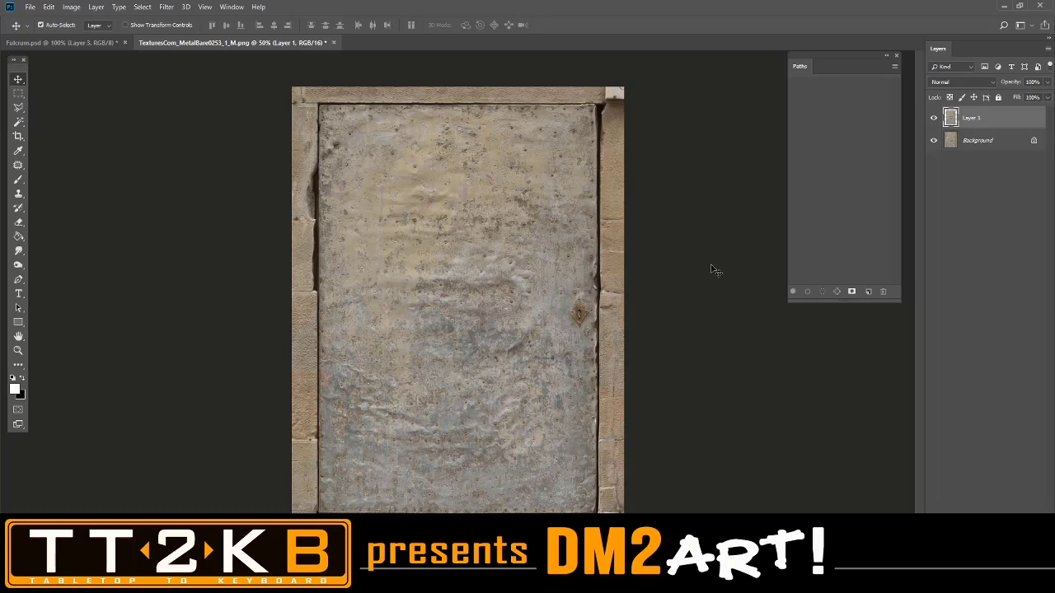
# Check the texture's image size and copy its metal layer into Fulcrum.psd, accepting the bit-depth difference.
pyautogui.hotkey('ctrl', 'alt', 'i')
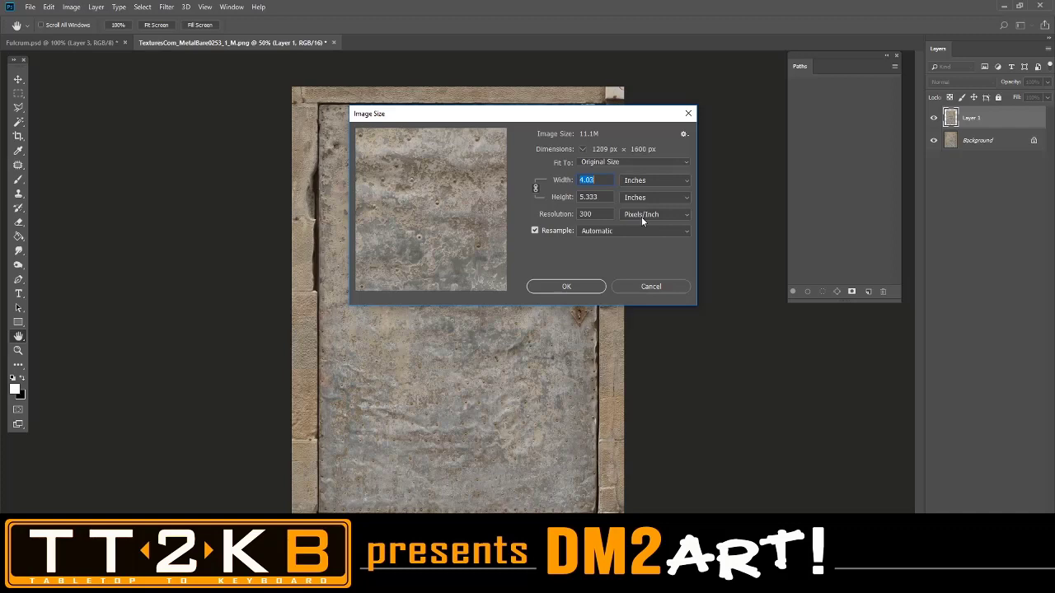
pyautogui.click(577, 287)
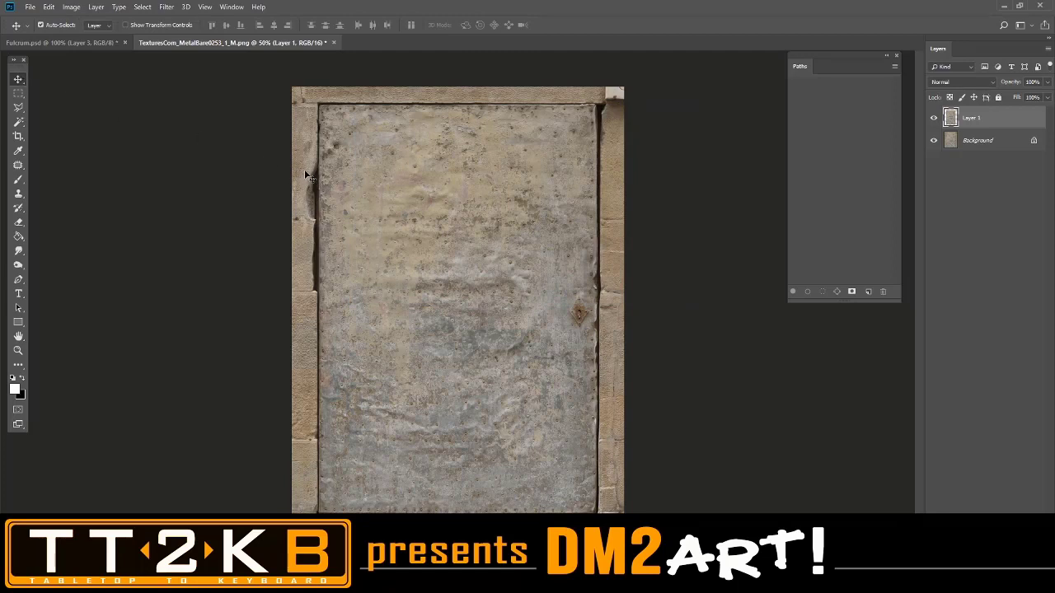
pyautogui.click(181, 123)
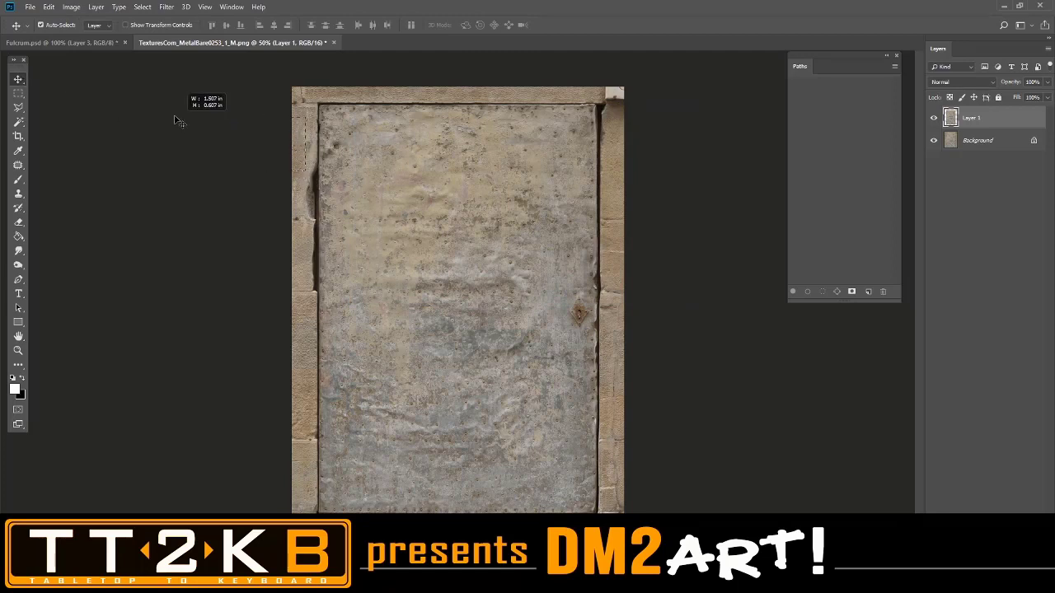
pyautogui.moveTo(389, 230); pyautogui.dragTo(313, 181)
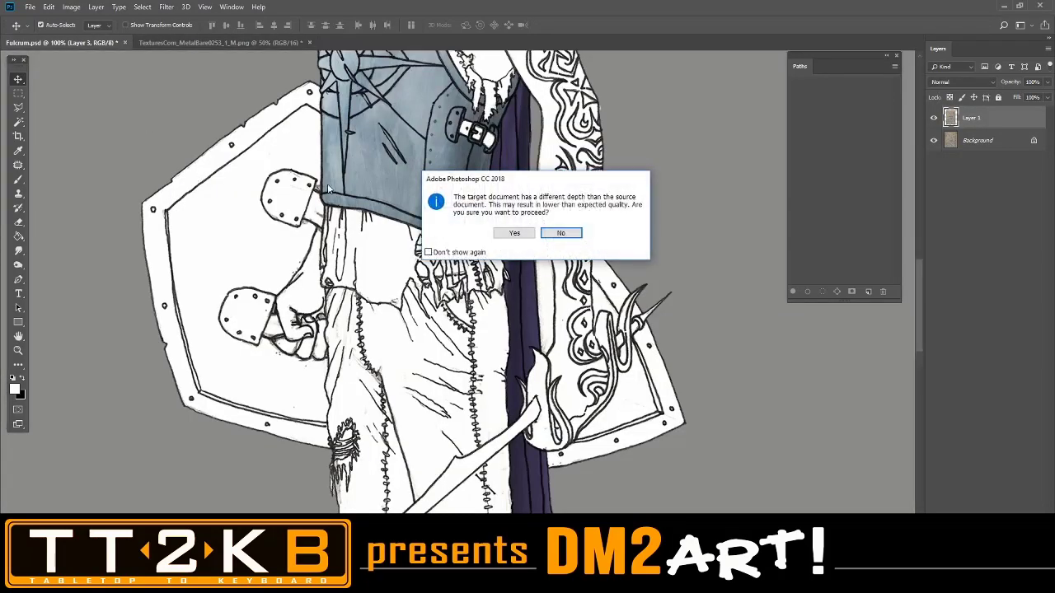
pyautogui.click(512, 234)
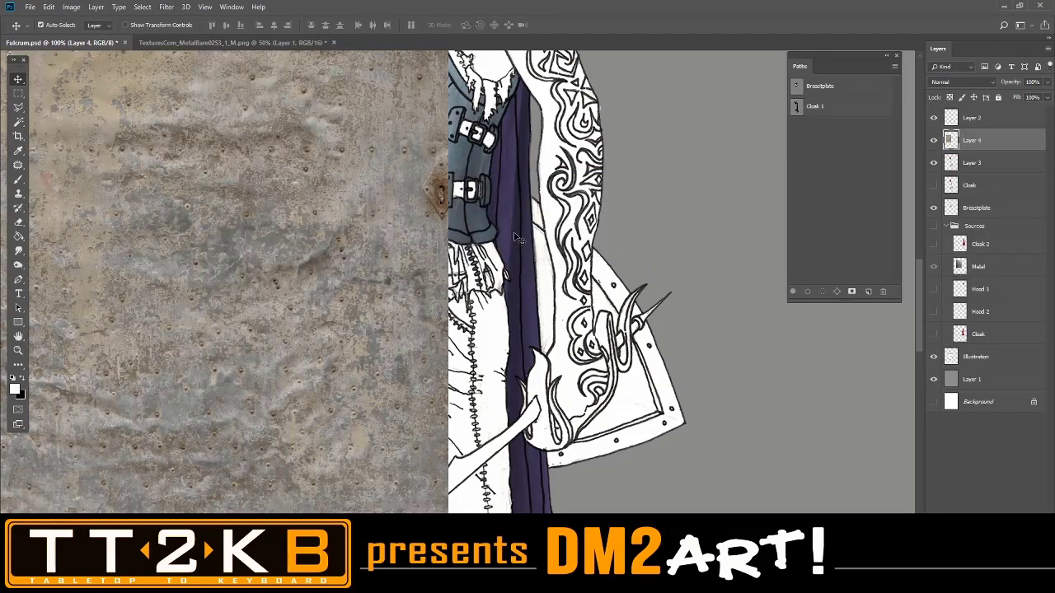
# Move the metal texture over the shield side of the character, start a free transform and set its blend mode to Multiply.
pyautogui.hotkey('ctrl', '-')
pyautogui.hotkey('ctrl', '-')
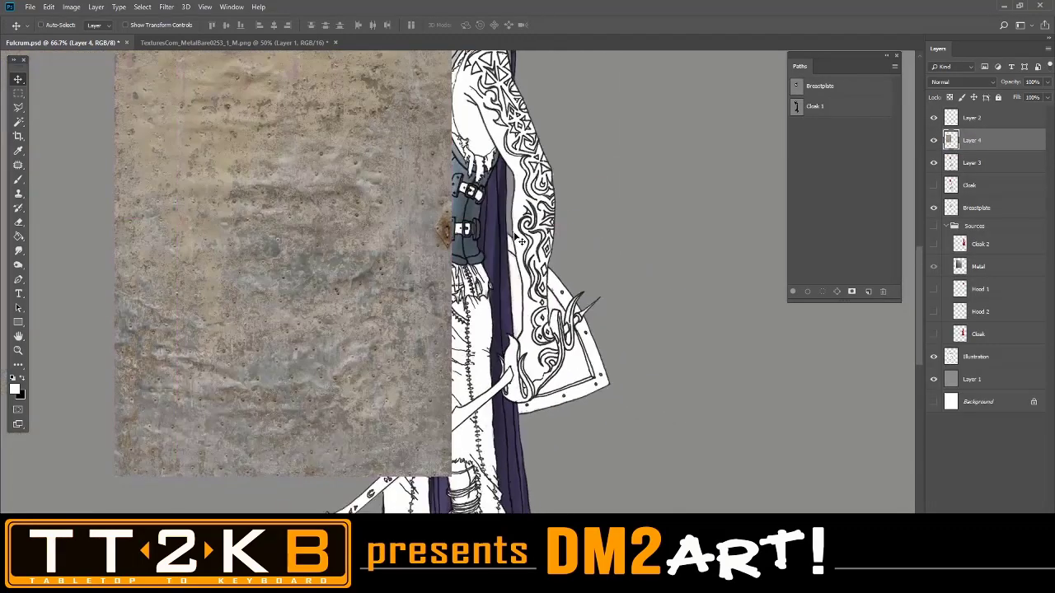
pyautogui.moveTo(344, 205); pyautogui.dragTo(311, 278)
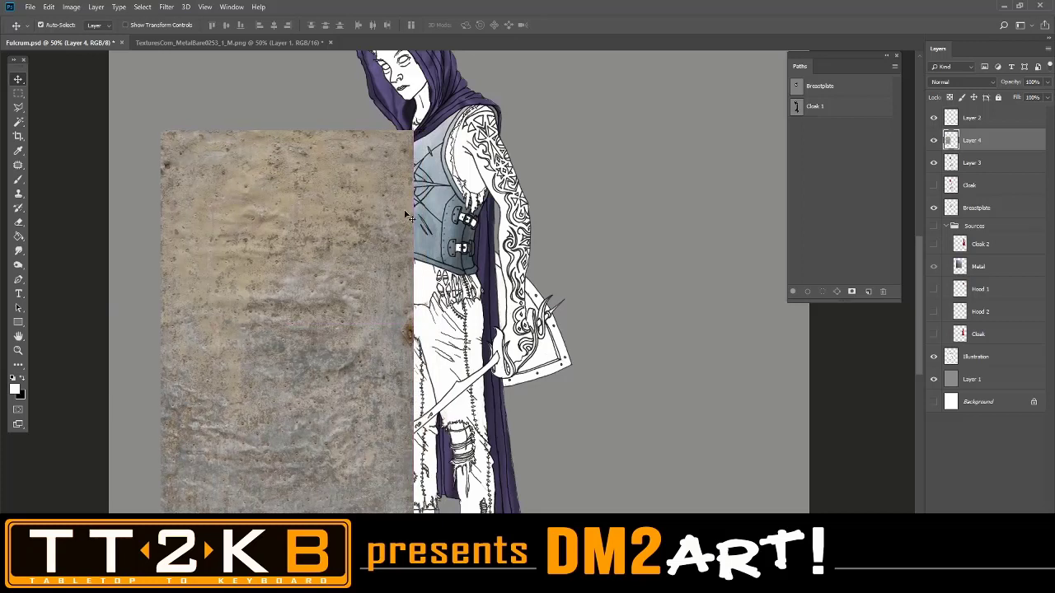
pyautogui.press('ctrl')
pyautogui.hotkey('ctrl', 't')
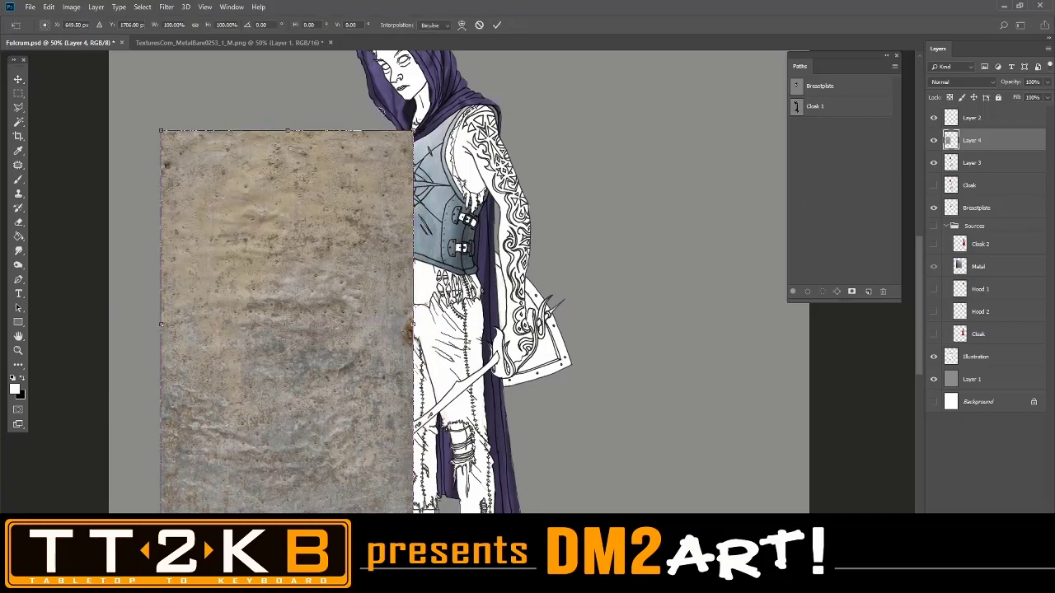
pyautogui.click(948, 82)
pyautogui.click(939, 125)
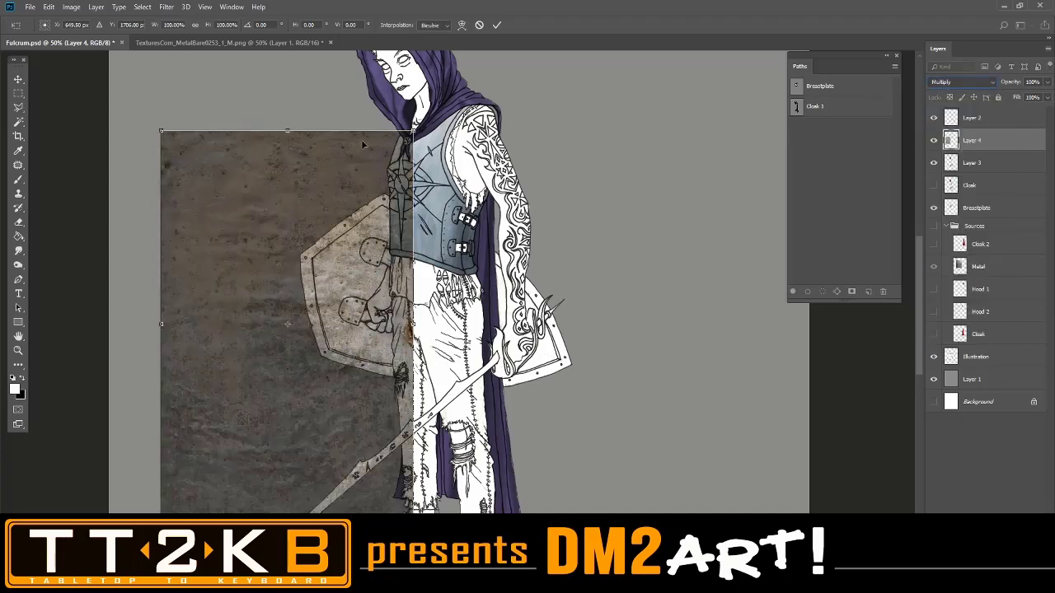
# Rotate the metal texture to about -75.45° and move it across to cover both exposed parts of the shield.
pyautogui.moveTo(169, 104); pyautogui.dragTo(118, 363)
pyautogui.hotkey('ctrl', '+')
pyautogui.moveTo(196, 330); pyautogui.dragTo(336, 309)
pyautogui.moveTo(348, 309); pyautogui.dragTo(369, 309)
pyautogui.hotkey('ctrl', '+')
pyautogui.hotkey('ctrl', '+')
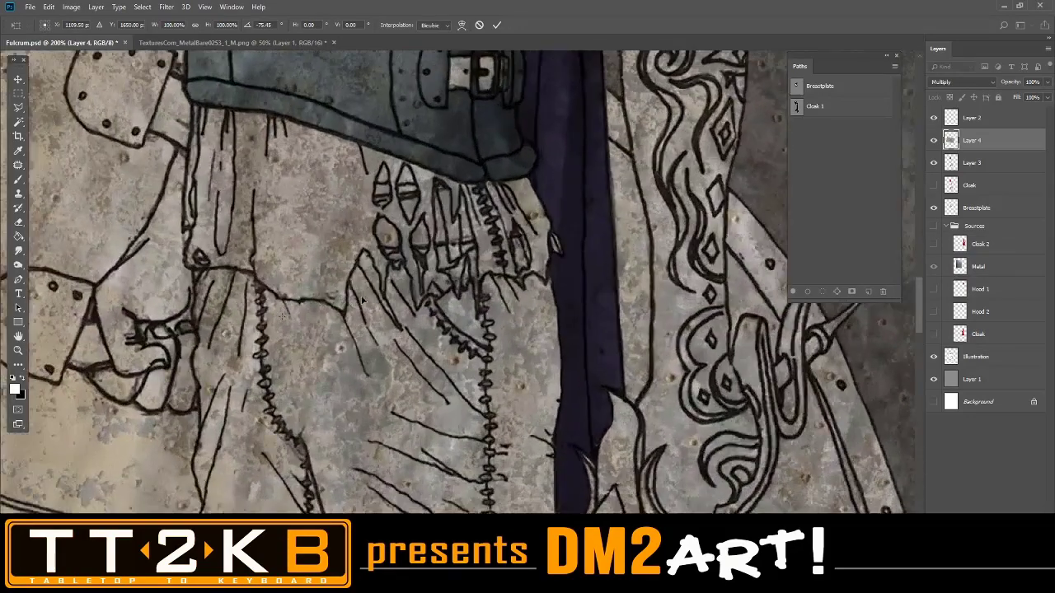
pyautogui.moveTo(243, 278); pyautogui.dragTo(550, 239)
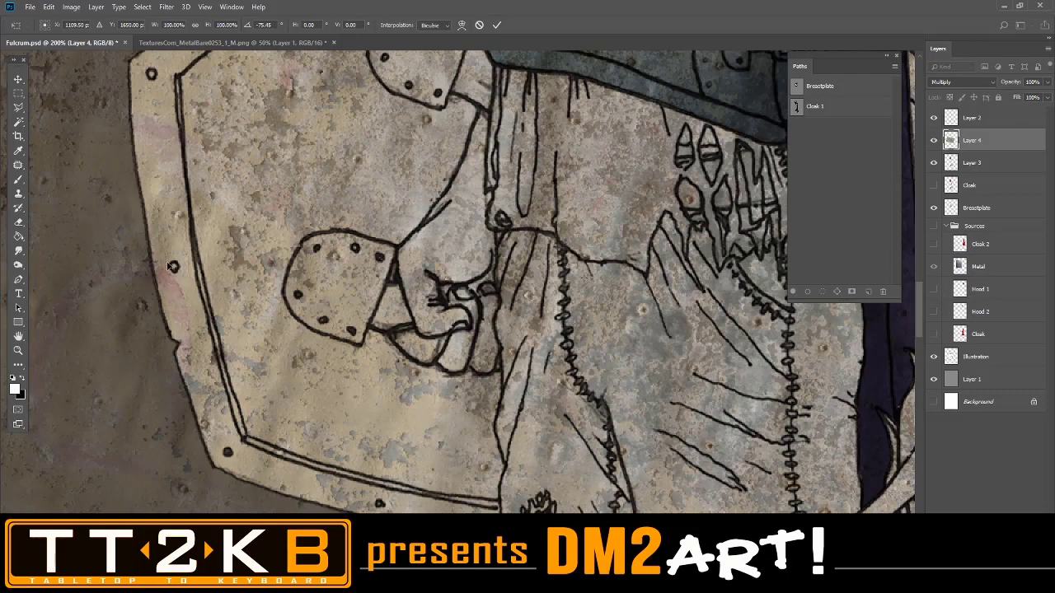
# Shift the metal texture slightly toward the shield's hand-grip side and scale it proportionally to about 106.93%.
pyautogui.hotkey('ctrl', '-')
pyautogui.hotkey('ctrl', '-')
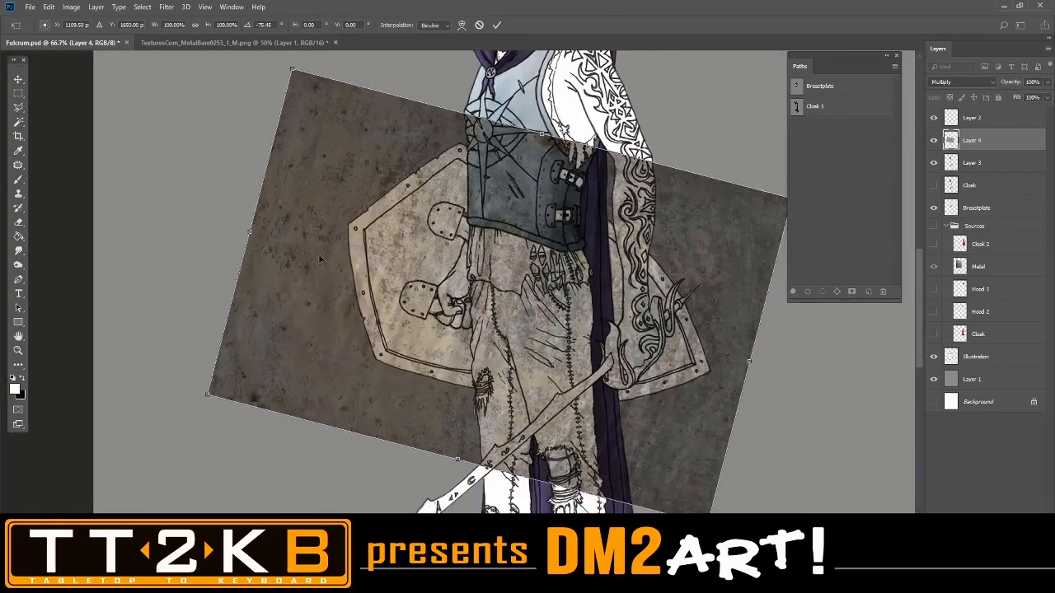
pyautogui.moveTo(719, 403); pyautogui.dragTo(689, 400)
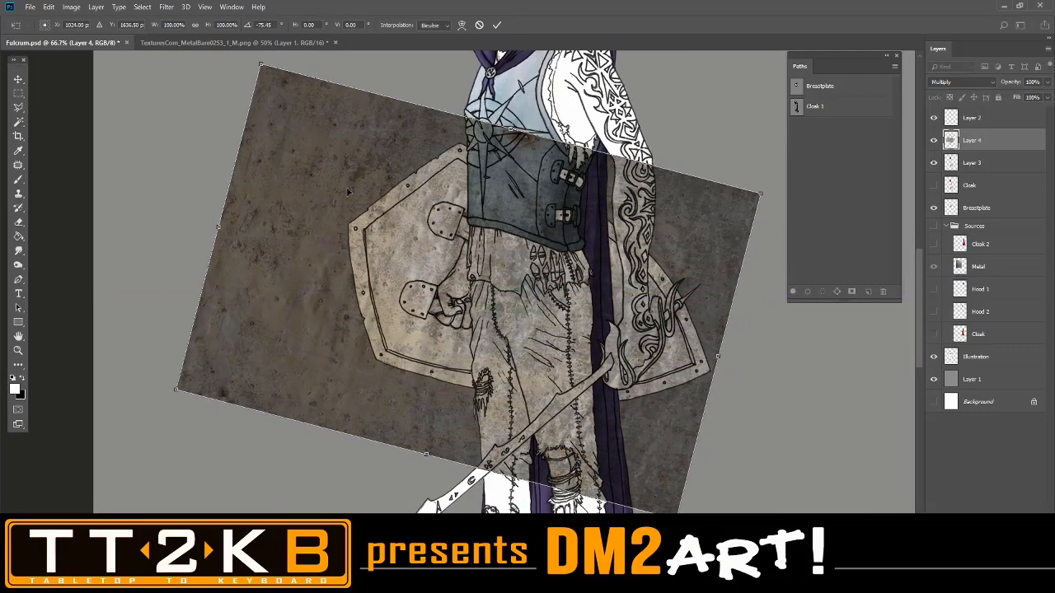
pyautogui.hotkey('ctrl', '-')
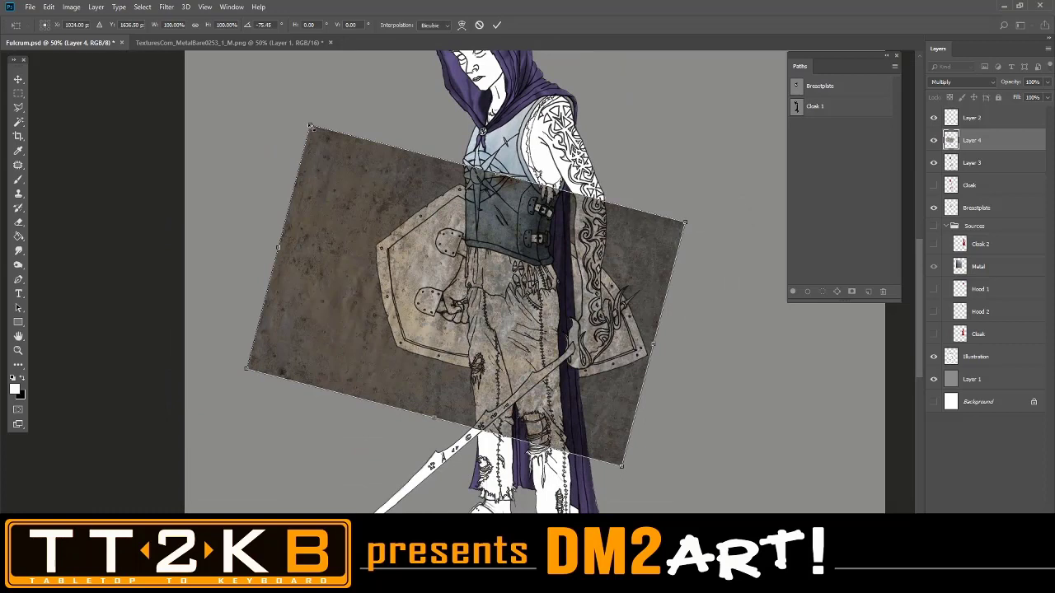
pyautogui.moveTo(310, 126); pyautogui.dragTo(307, 123)
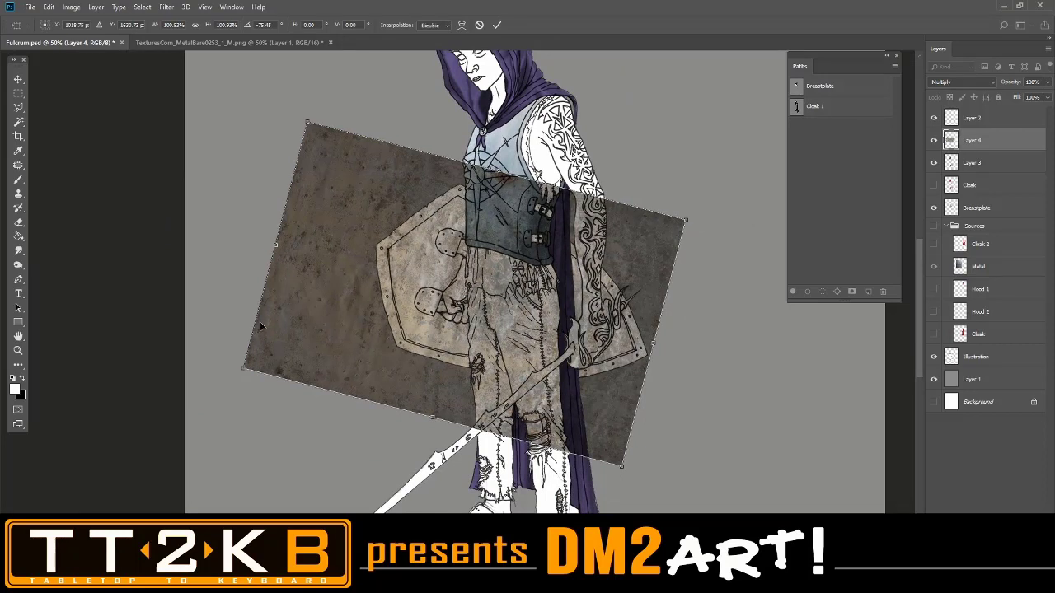
pyautogui.moveTo(242, 368); pyautogui.dragTo(215, 376)
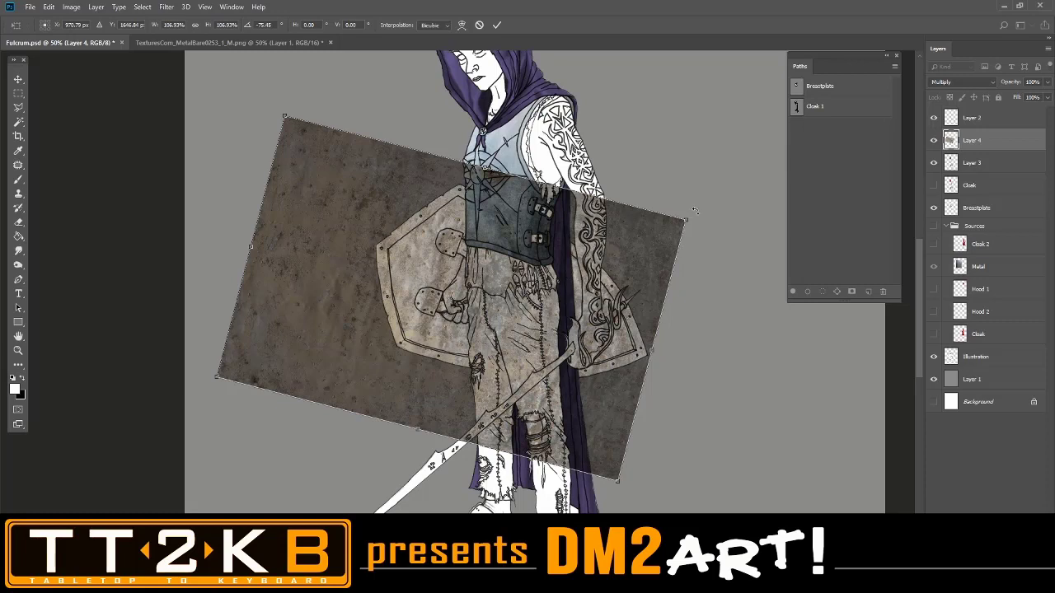
# Rotate the metal texture to about -70.15°, nudge it slightly downward over the shield and apply the transform.
pyautogui.moveTo(710, 203); pyautogui.dragTo(720, 223)
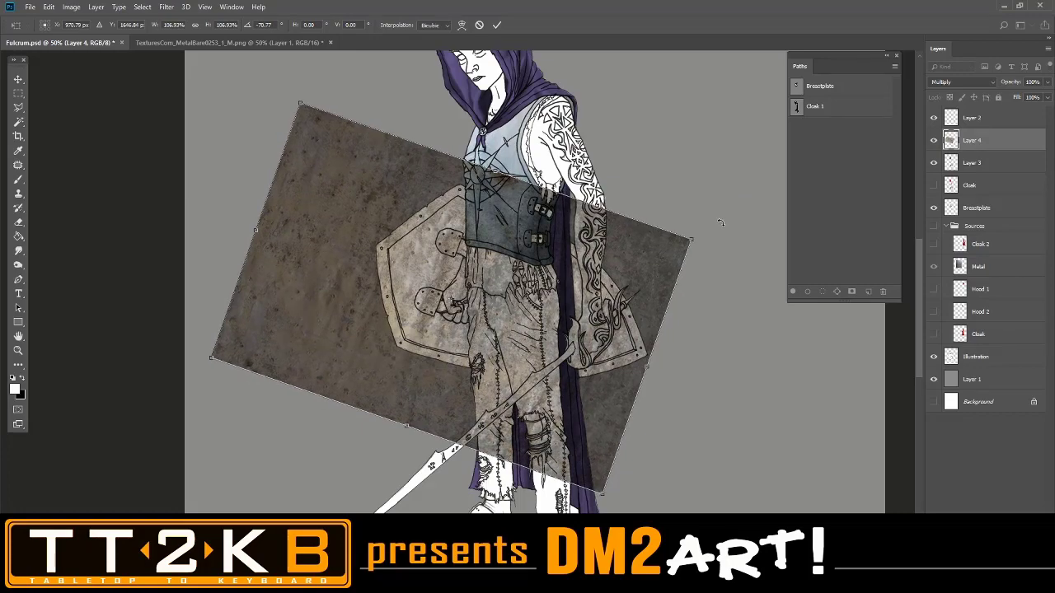
pyautogui.hotkey('ctrl', '+')
pyautogui.hotkey('ctrl', '+')
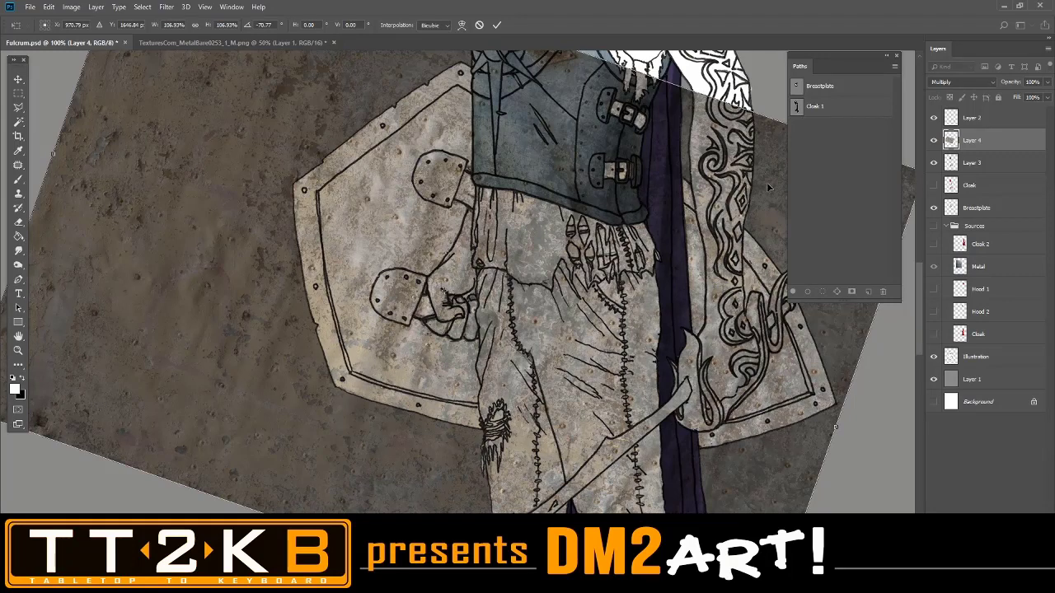
pyautogui.moveTo(767, 184); pyautogui.dragTo(760, 201)
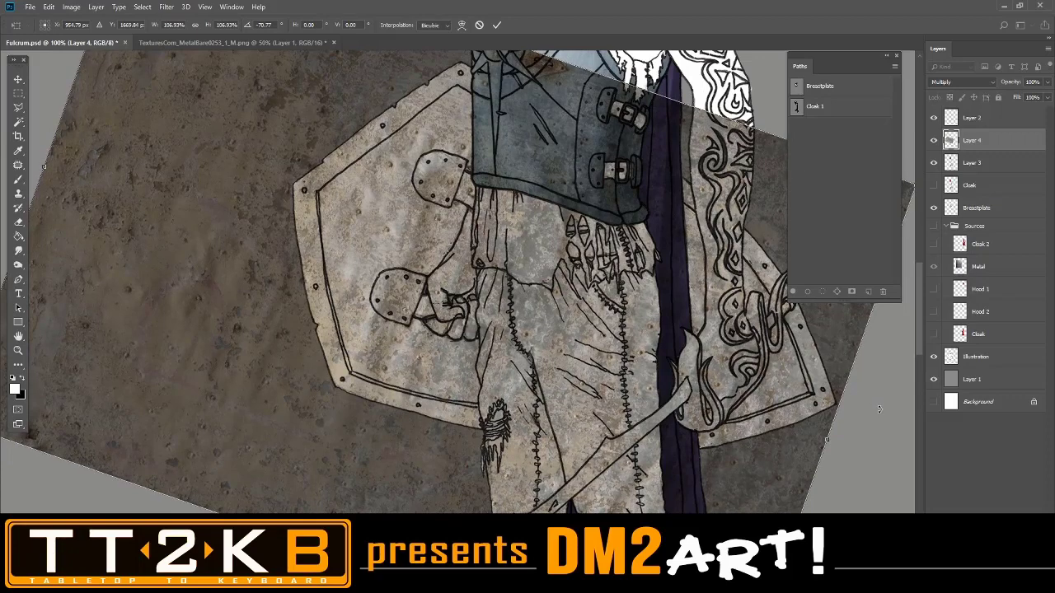
pyautogui.moveTo(878, 408); pyautogui.dragTo(880, 411)
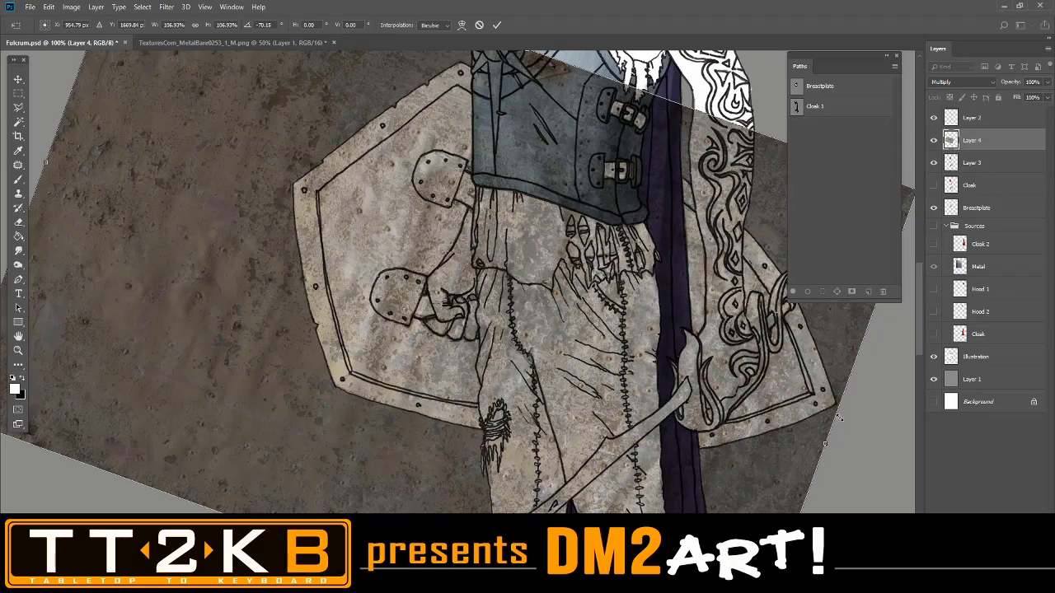
pyautogui.press('Return')
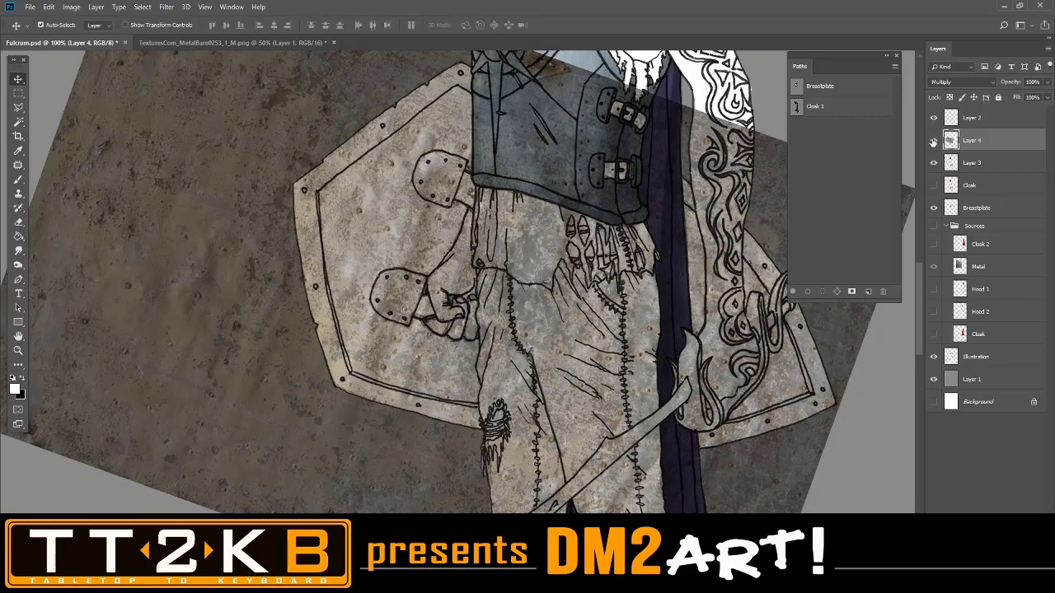
# Move the metal texture layer into the Sources group, between Cloak 2 and Metal, and rename it Shield Metal.
pyautogui.rightClick(978, 145)
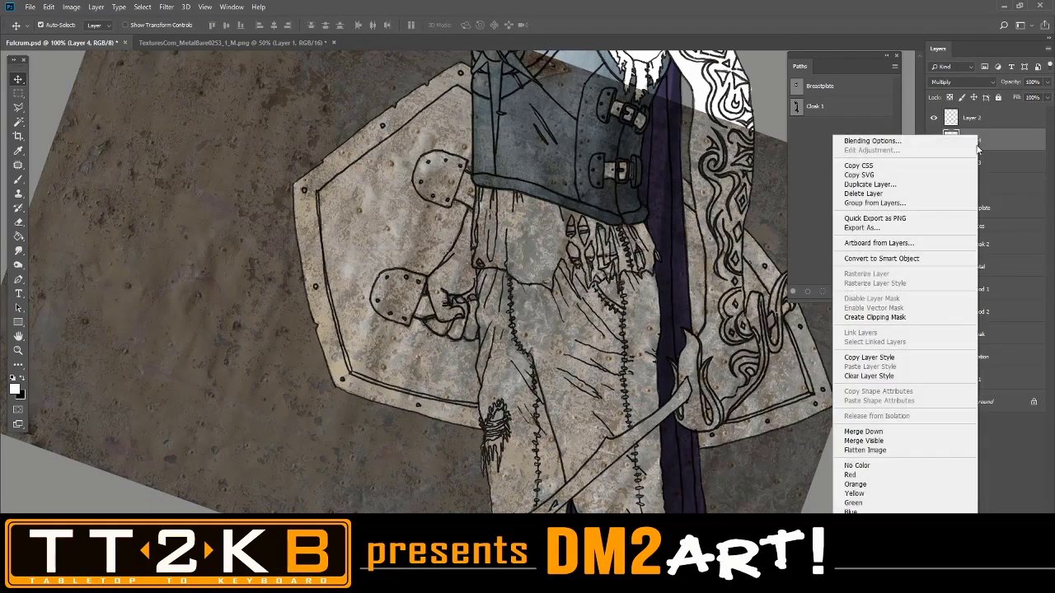
pyautogui.click(989, 143)
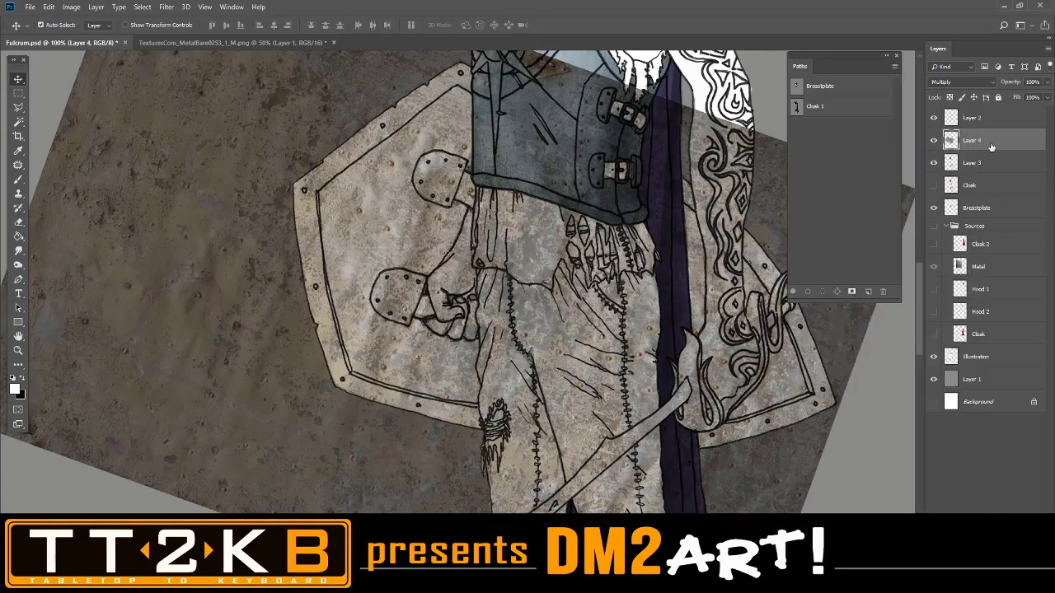
pyautogui.moveTo(991, 142); pyautogui.dragTo(998, 257)
pyautogui.doubleClick(980, 245)
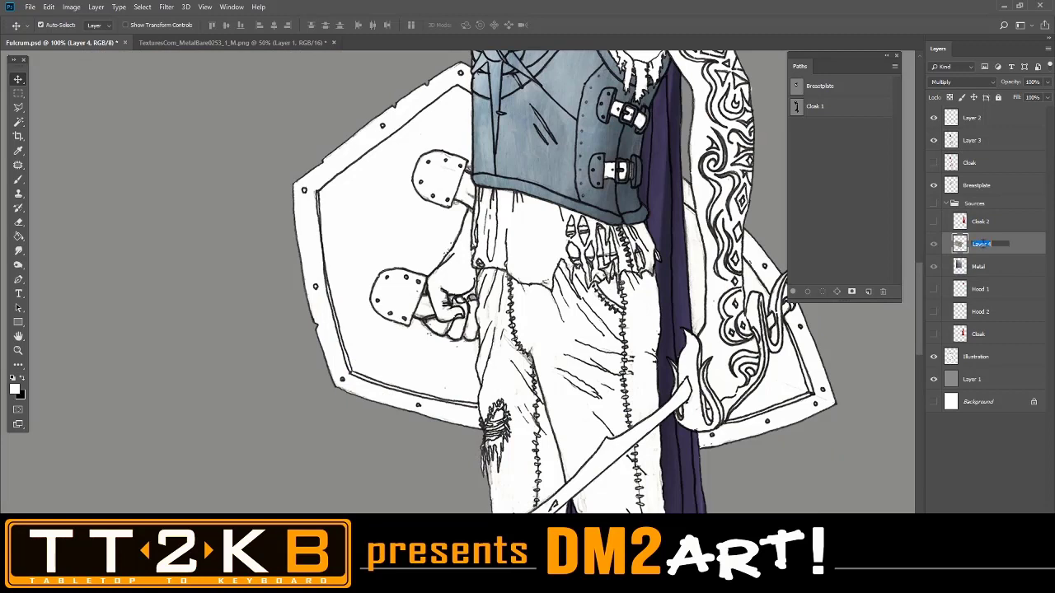
pyautogui.write('Shield Metal')
pyautogui.press('Return')
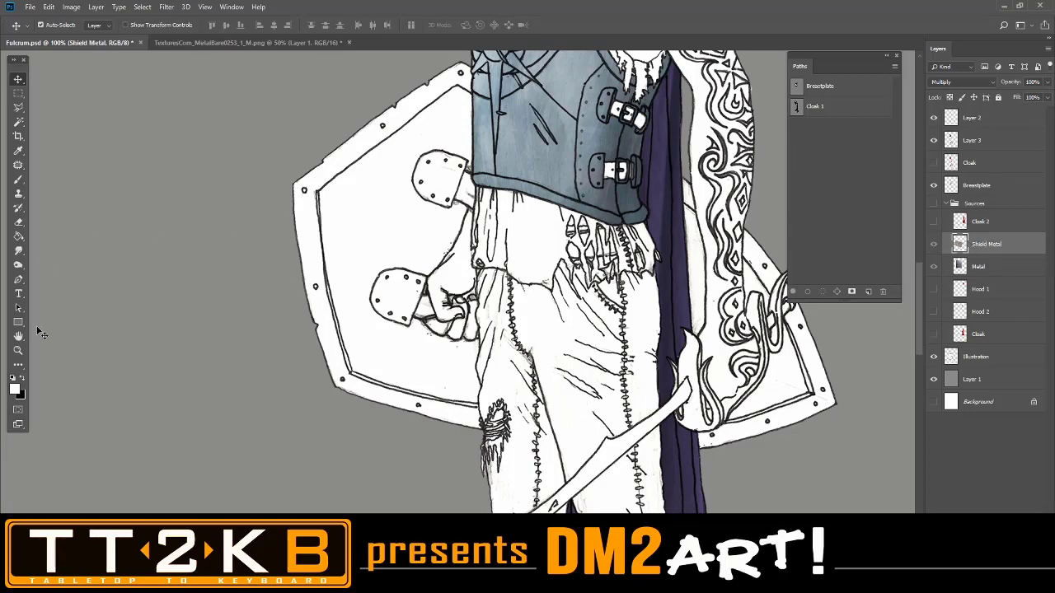
# Start a polygonal lasso selection at the shield's outer corner, tracing the notched upper rim to its peak and down along the breastplate.
pyautogui.click(18, 350)
pyautogui.click(464, 188)
pyautogui.click(464, 188)
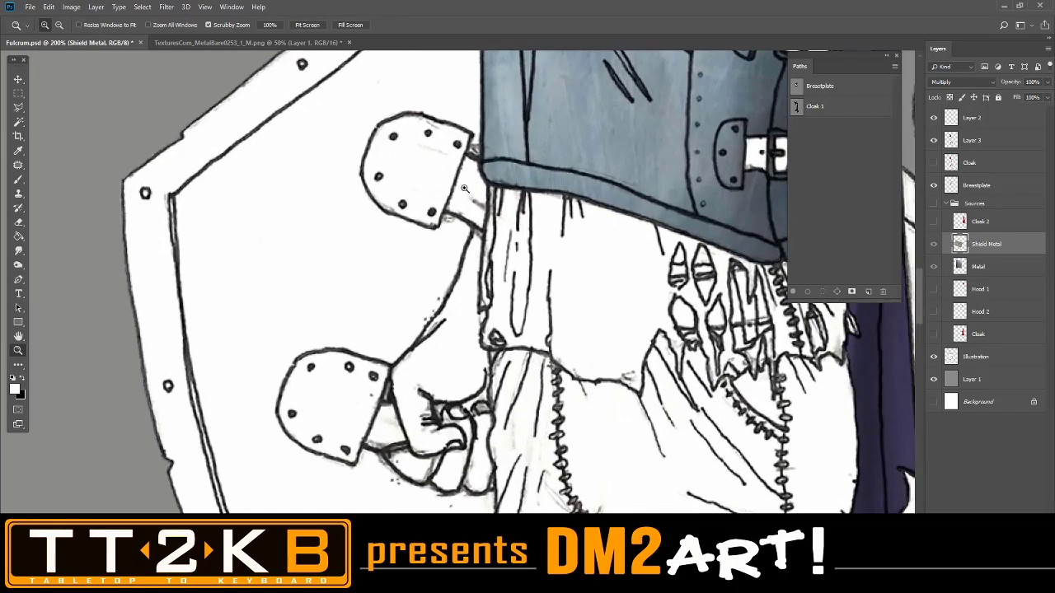
pyautogui.click(18, 107)
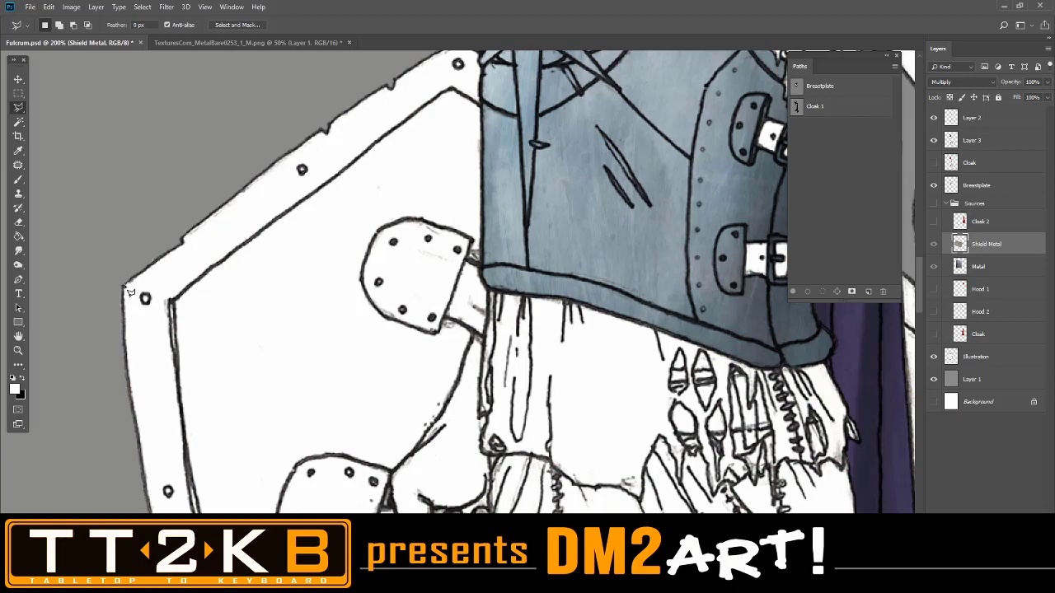
pyautogui.scroll(2, 237, 289)
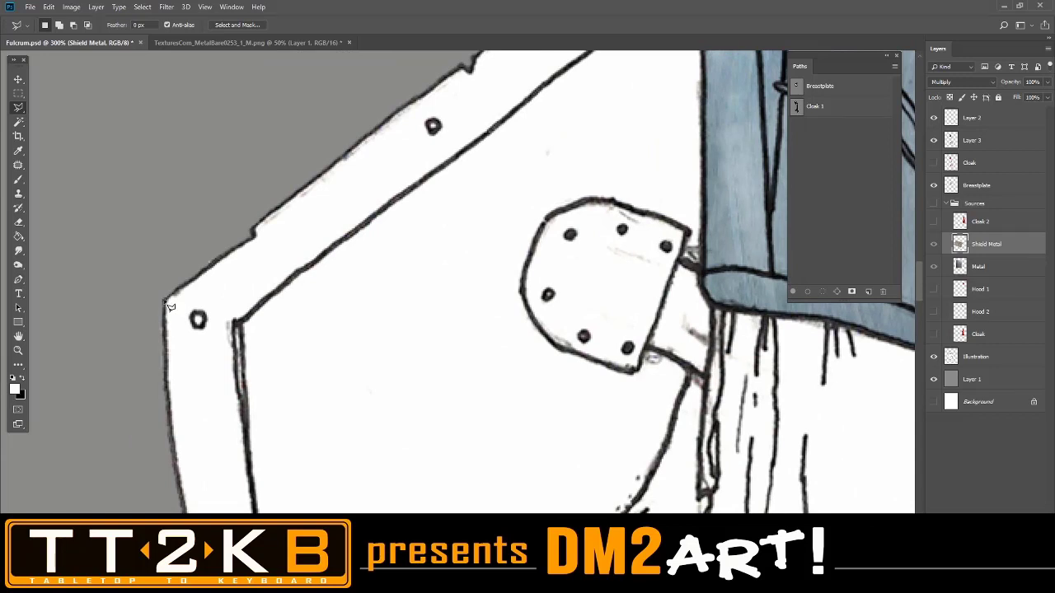
pyautogui.click(165, 300)
pyautogui.click(253, 238)
pyautogui.click(255, 228)
pyautogui.click(470, 74)
pyautogui.click(472, 60)
pyautogui.scroll(5, 451, 99)
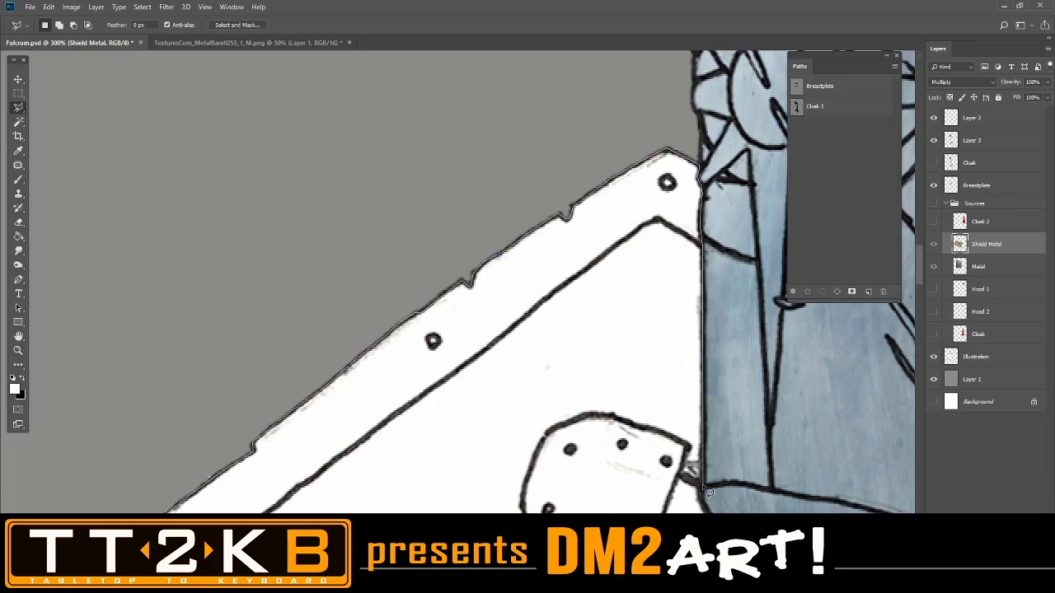
# Continue the lasso outline around the strap and down the forearm, past the lower grip plate and along the fingers gripping the shield.
pyautogui.scroll(-5, 708, 493)
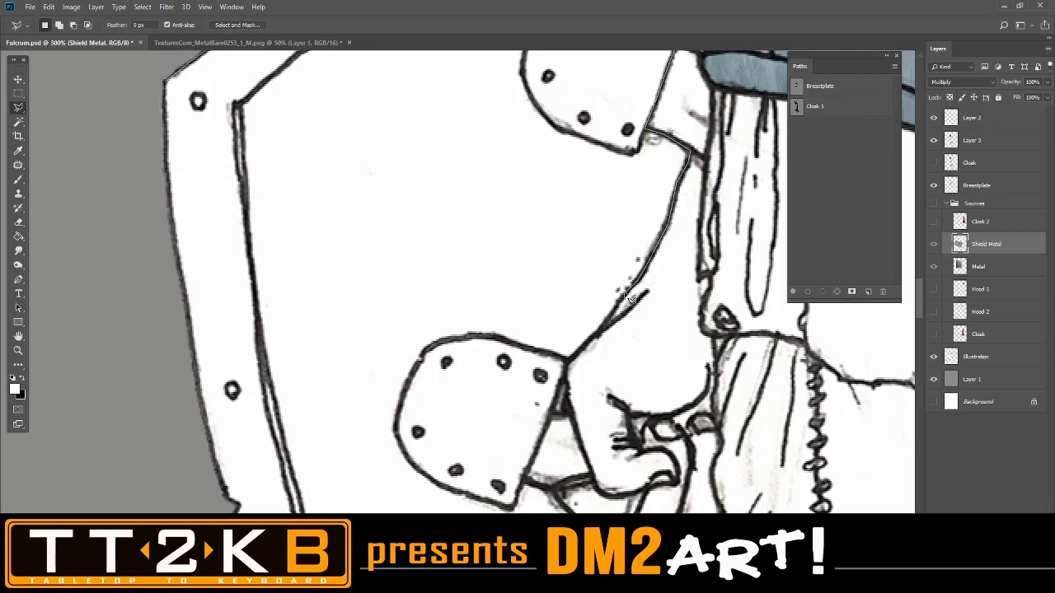
pyautogui.click(603, 328)
pyautogui.scroll(-2, 688, 535)
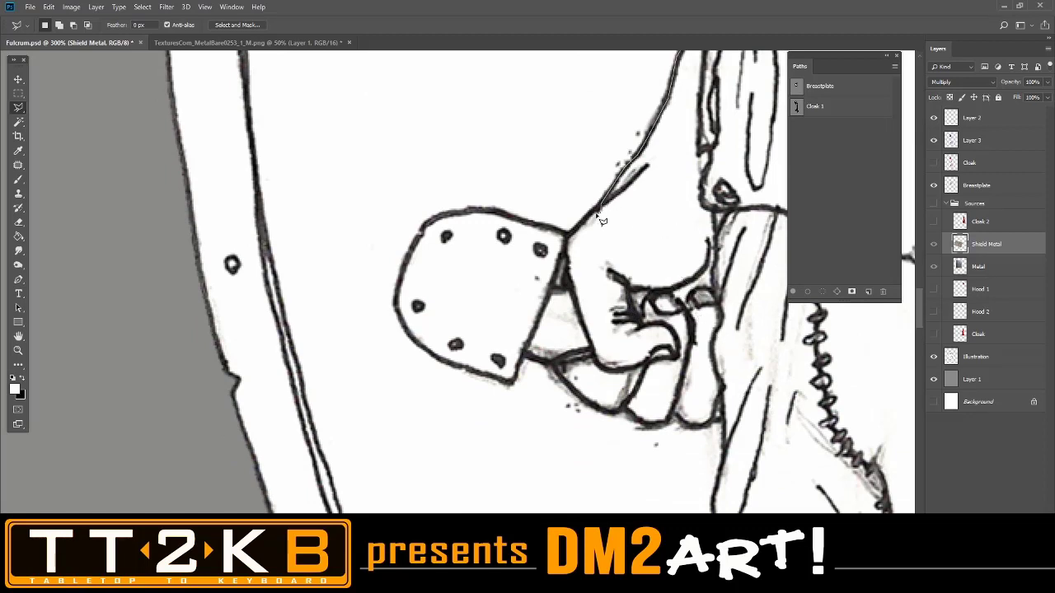
pyautogui.click(568, 235)
pyautogui.click(557, 289)
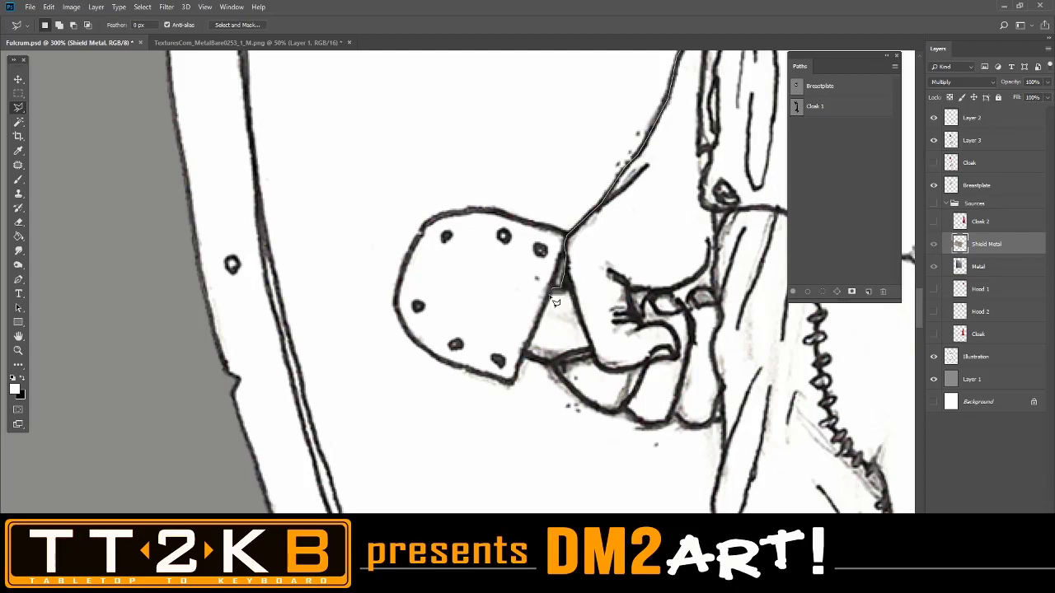
pyautogui.click(526, 353)
pyautogui.click(548, 364)
pyautogui.click(614, 410)
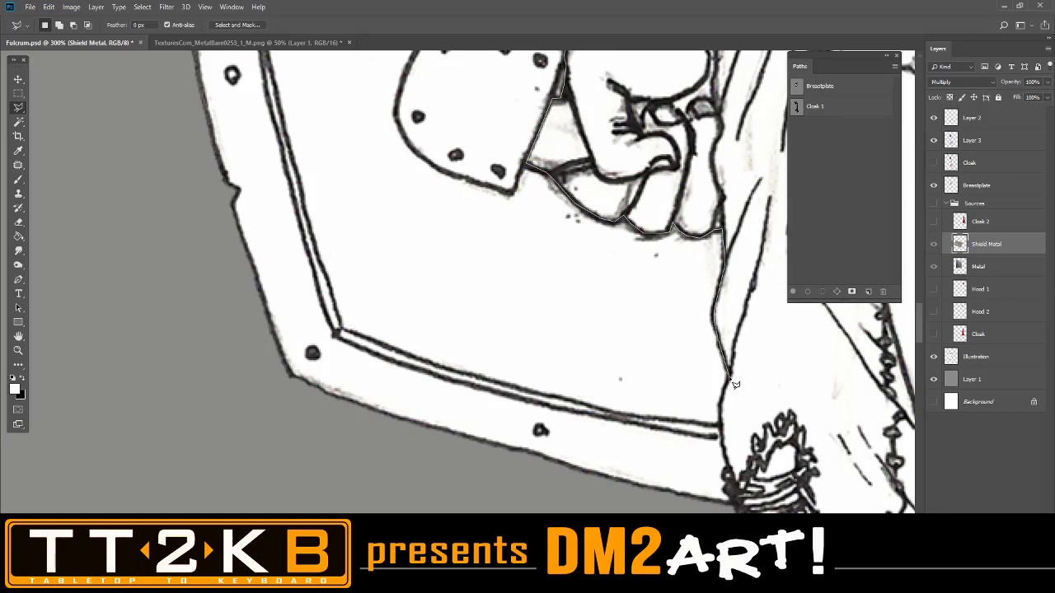
# Trace the shield edge along the trouser leg, lower rim and outer side, closing the selection at the starting corner.
pyautogui.moveTo(726, 402); pyautogui.dragTo(729, 474)
pyautogui.moveTo(730, 486); pyautogui.dragTo(737, 504)
pyautogui.moveTo(726, 503)
pyautogui.mouseDown()
pyautogui.moveTo(612, 490)
pyautogui.moveTo(589, 472)
pyautogui.moveTo(611, 477)
pyautogui.moveTo(502, 451)
pyautogui.mouseUp()
pyautogui.moveTo(453, 427)
pyautogui.mouseDown()
pyautogui.moveTo(394, 421)
pyautogui.moveTo(294, 377)
pyautogui.moveTo(304, 383)
pyautogui.mouseUp()
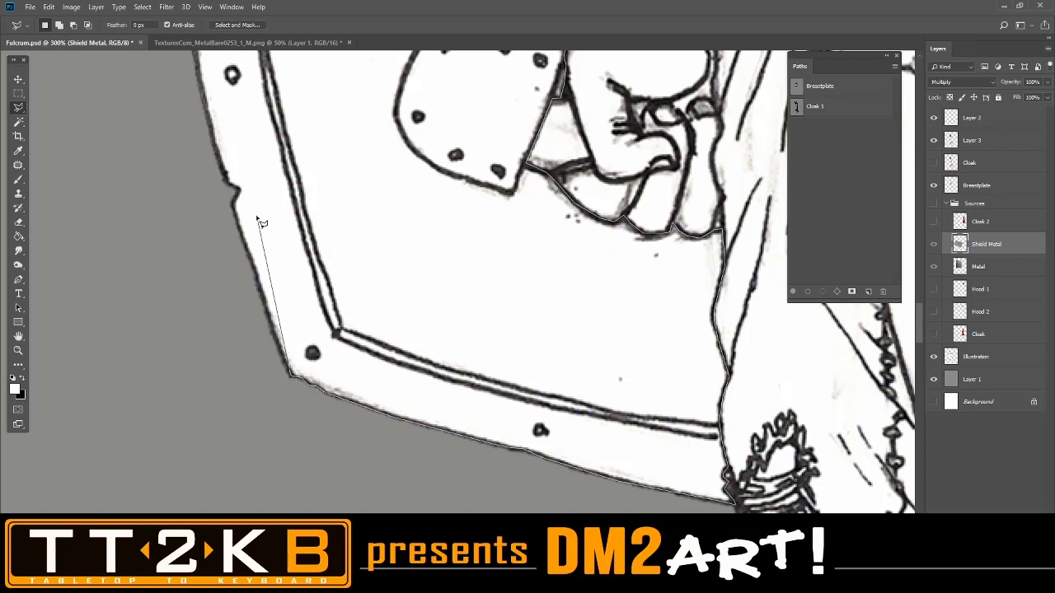
pyautogui.click(270, 314)
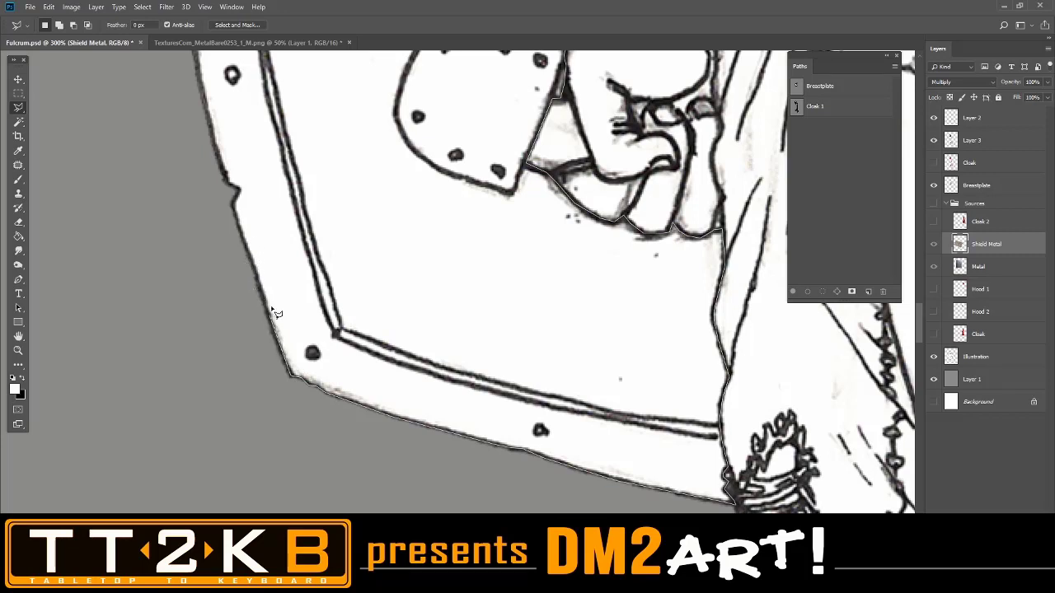
pyautogui.click(224, 181)
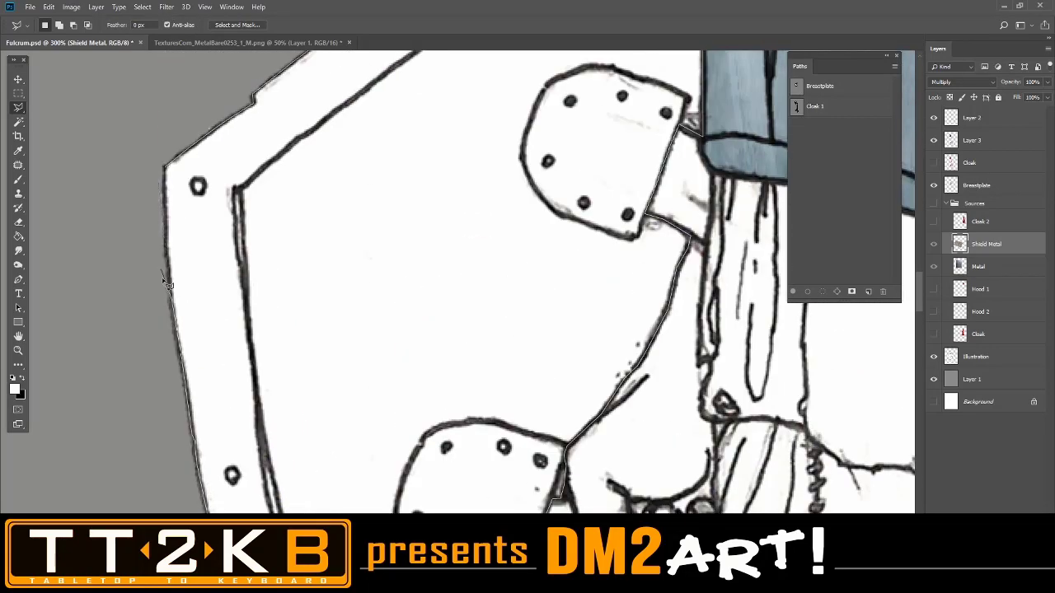
pyautogui.click(169, 170)
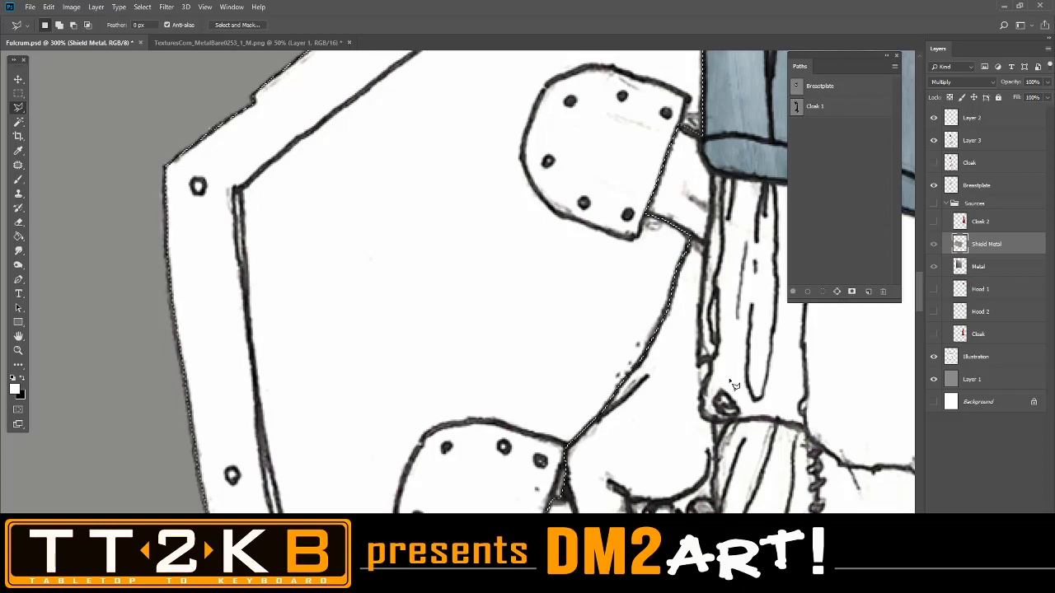
# Add the shield's lower corner beyond the cloak to the selection, tracing around the sword guard, curved hilt and outer rim.
pyautogui.moveTo(762, 399); pyautogui.dragTo(478, 281)
pyautogui.moveTo(848, 404)
pyautogui.mouseDown()
pyautogui.moveTo(433, 242)
pyautogui.moveTo(240, 311)
pyautogui.moveTo(216, 341)
pyautogui.mouseUp()
pyautogui.moveTo(486, 318)
pyautogui.mouseDown()
pyautogui.moveTo(441, 283)
pyautogui.moveTo(431, 192)
pyautogui.mouseUp()
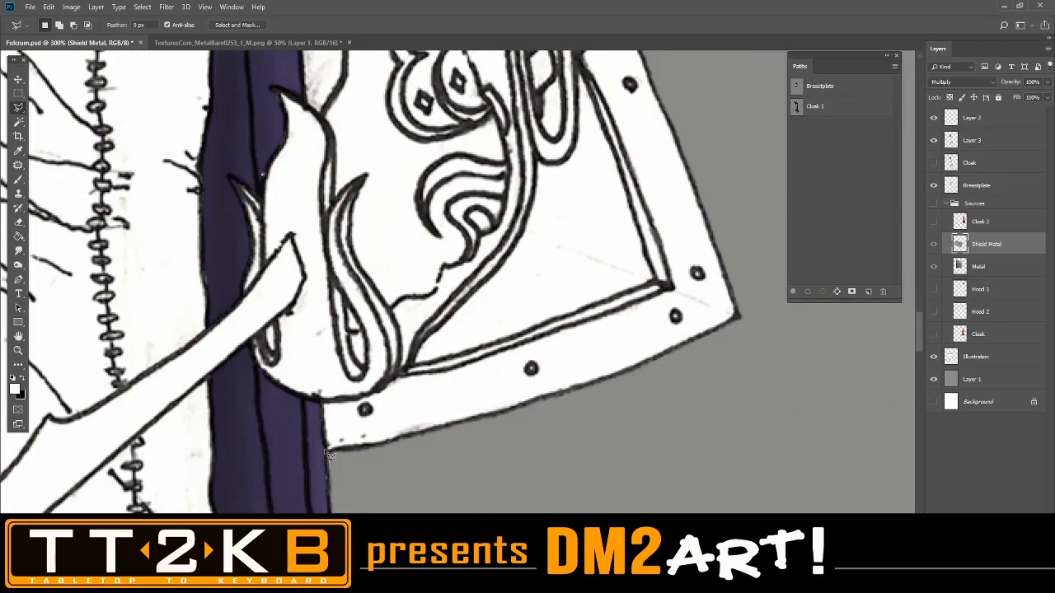
pyautogui.press('shift')
pyautogui.click(328, 448)
pyautogui.click(323, 403)
pyautogui.click(357, 401)
pyautogui.click(376, 395)
pyautogui.click(385, 387)
pyautogui.click(394, 378)
pyautogui.click(403, 374)
pyautogui.click(412, 360)
pyautogui.click(424, 339)
pyautogui.moveTo(530, 211)
pyautogui.mouseDown()
pyautogui.moveTo(538, 153)
pyautogui.moveTo(568, 168)
pyautogui.moveTo(578, 148)
pyautogui.moveTo(572, 174)
pyautogui.moveTo(605, 132)
pyautogui.moveTo(616, 43)
pyautogui.moveTo(577, 191)
pyautogui.moveTo(576, 107)
pyautogui.moveTo(612, 87)
pyautogui.moveTo(630, 47)
pyautogui.moveTo(622, 79)
pyautogui.moveTo(741, 392)
pyautogui.moveTo(615, 456)
pyautogui.moveTo(414, 510)
pyautogui.mouseUp()
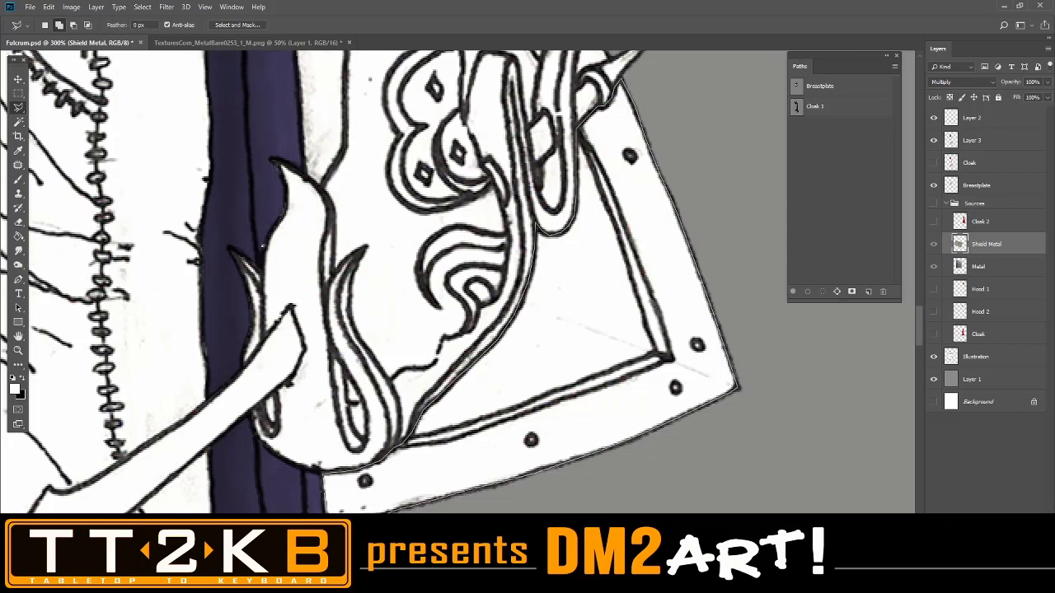
pyautogui.click(327, 511)
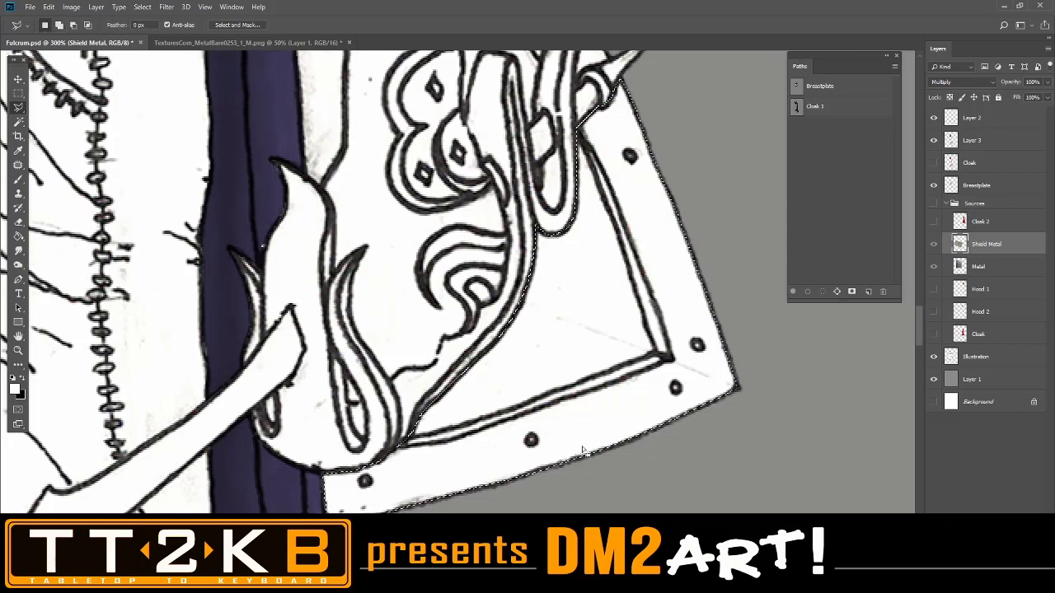
# Add the upper shield section between the tattooed arm and the curved hilt spikes to the selection.
pyautogui.moveTo(731, 177); pyautogui.dragTo(768, 392)
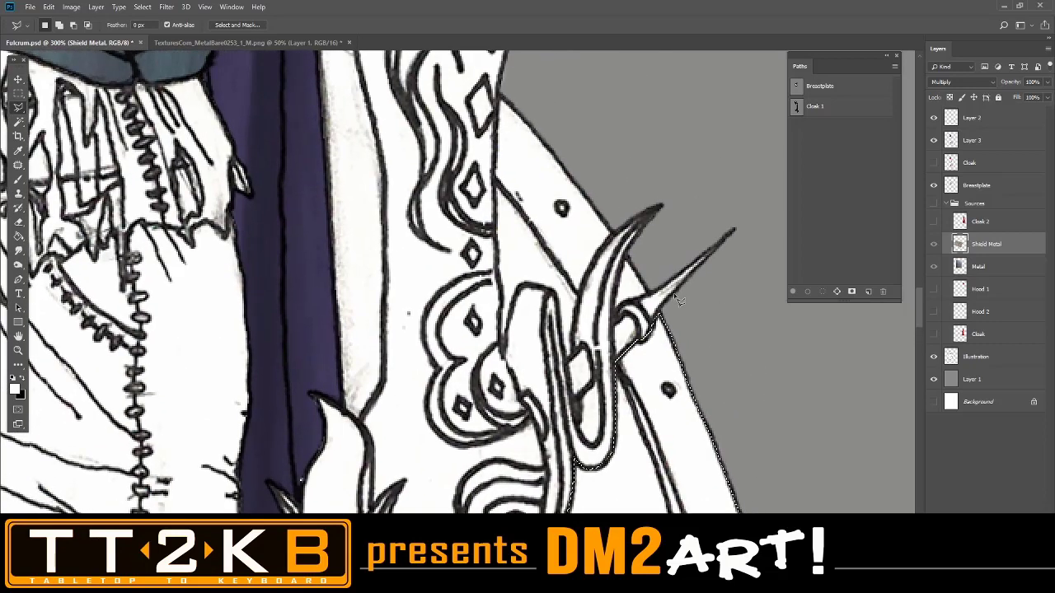
pyautogui.press('shift')
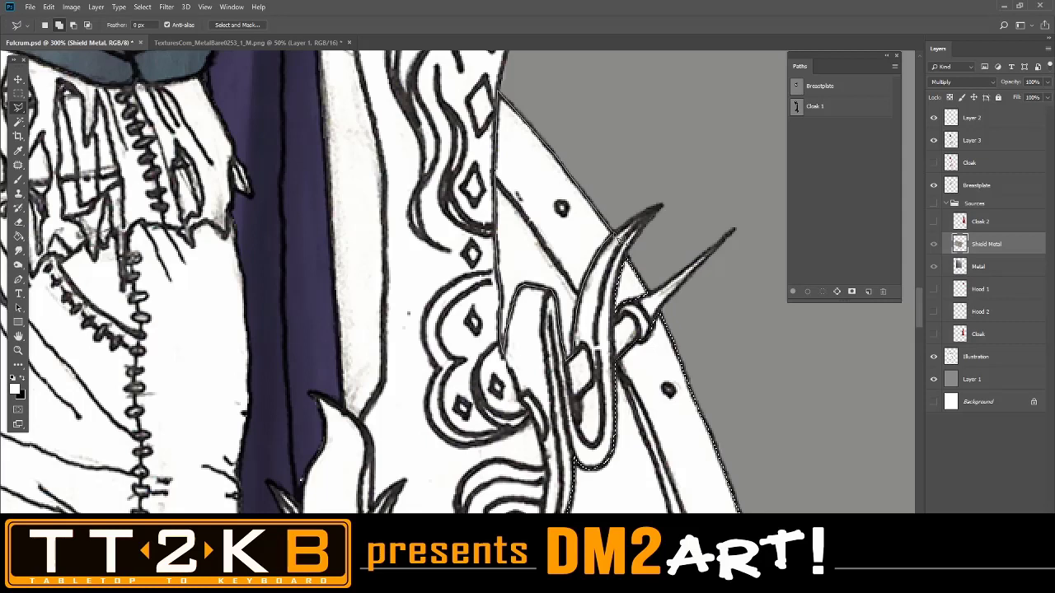
pyautogui.click(618, 236)
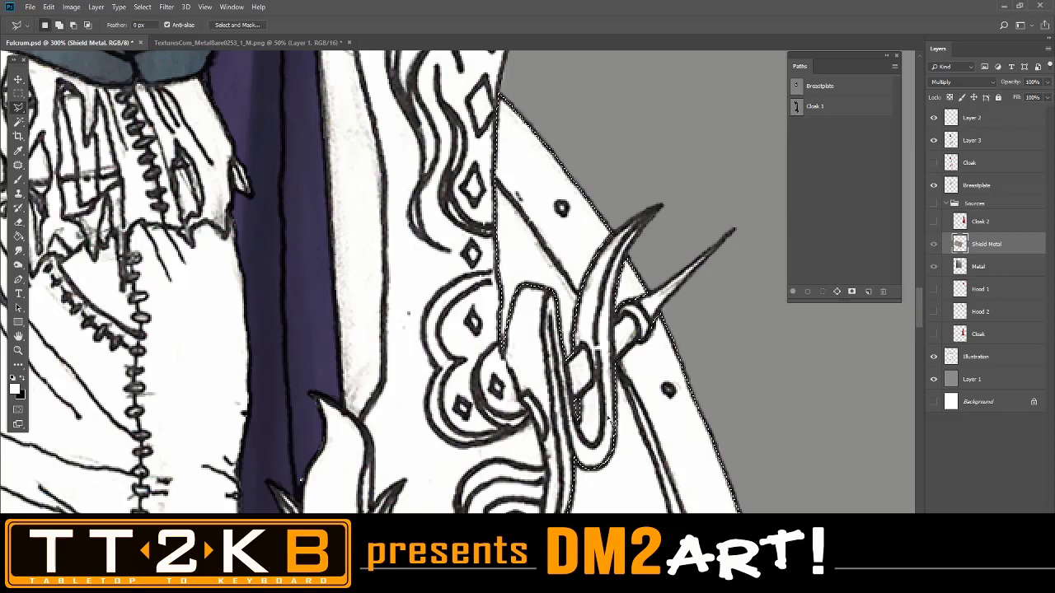
pyautogui.hotkey('ctrl', '-')
pyautogui.hotkey('ctrl', '-')
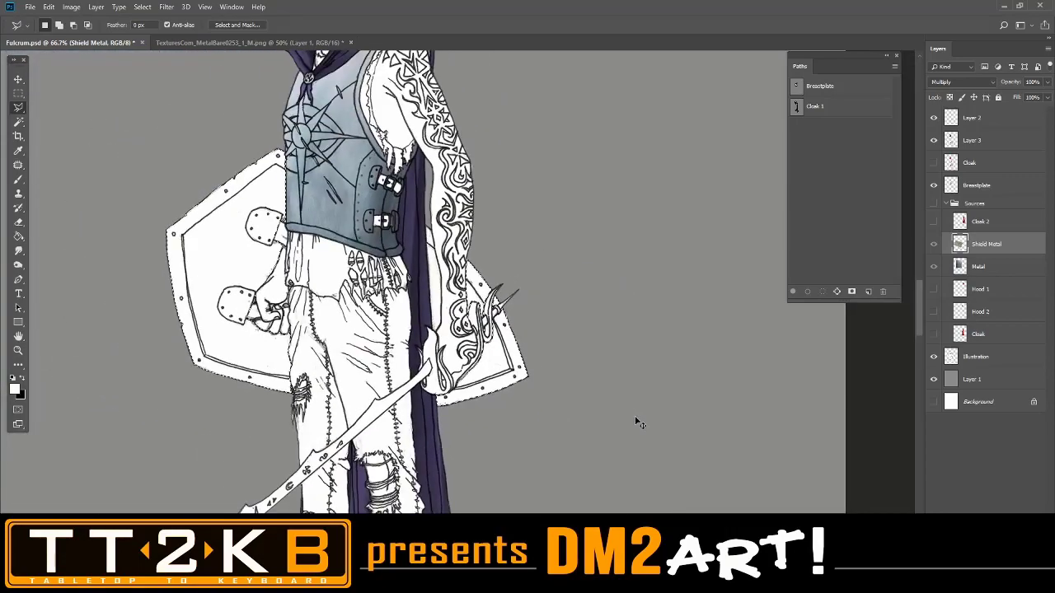
pyautogui.hotkey('ctrl', '+')
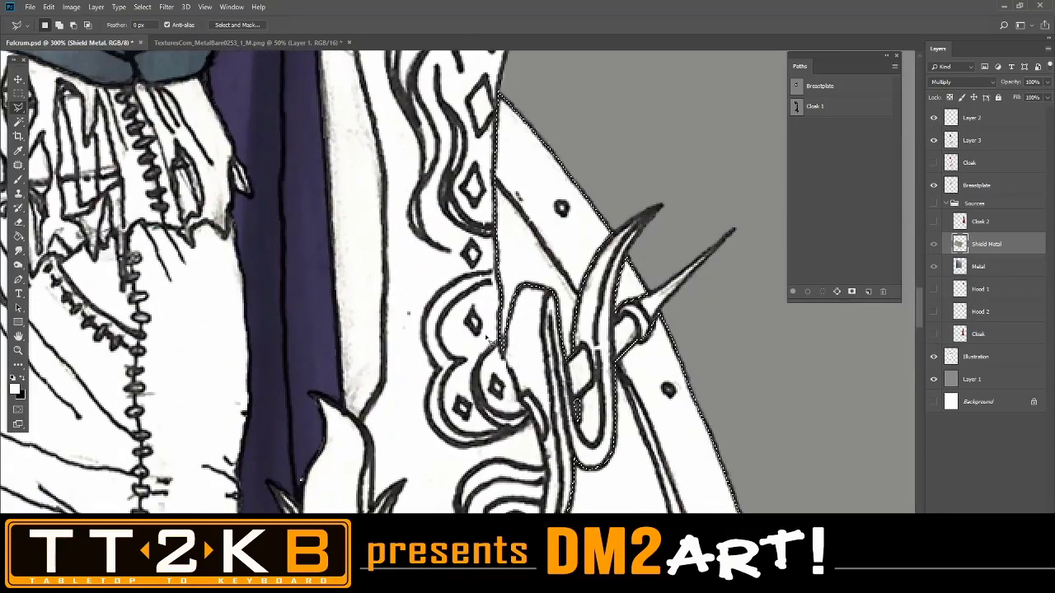
pyautogui.hotkey('ctrl', '+')
pyautogui.click(429, 491)
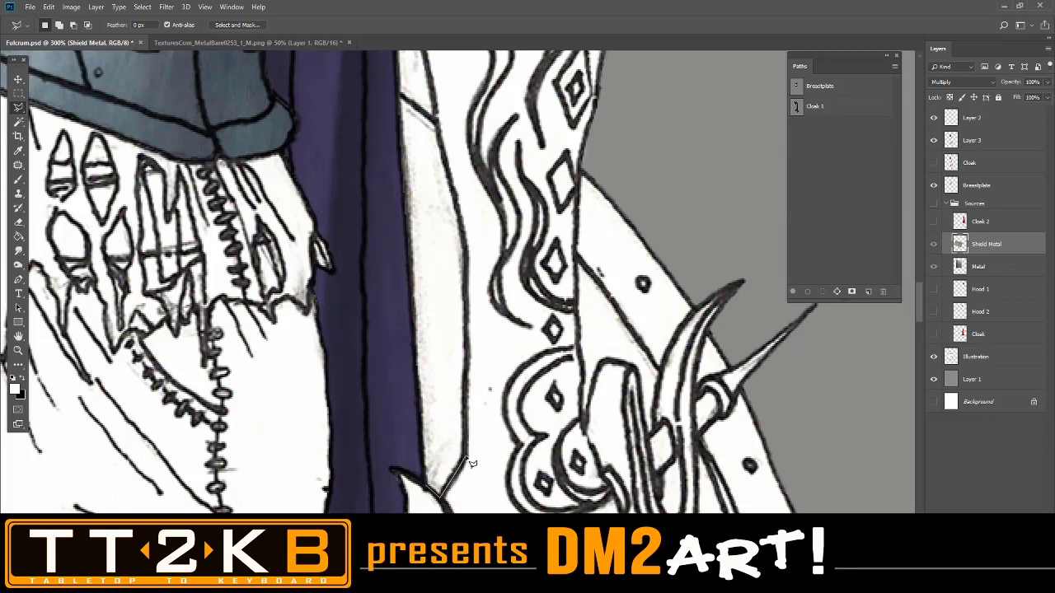
pyautogui.click(468, 336)
pyautogui.click(466, 252)
pyautogui.moveTo(443, 140); pyautogui.dragTo(483, 290)
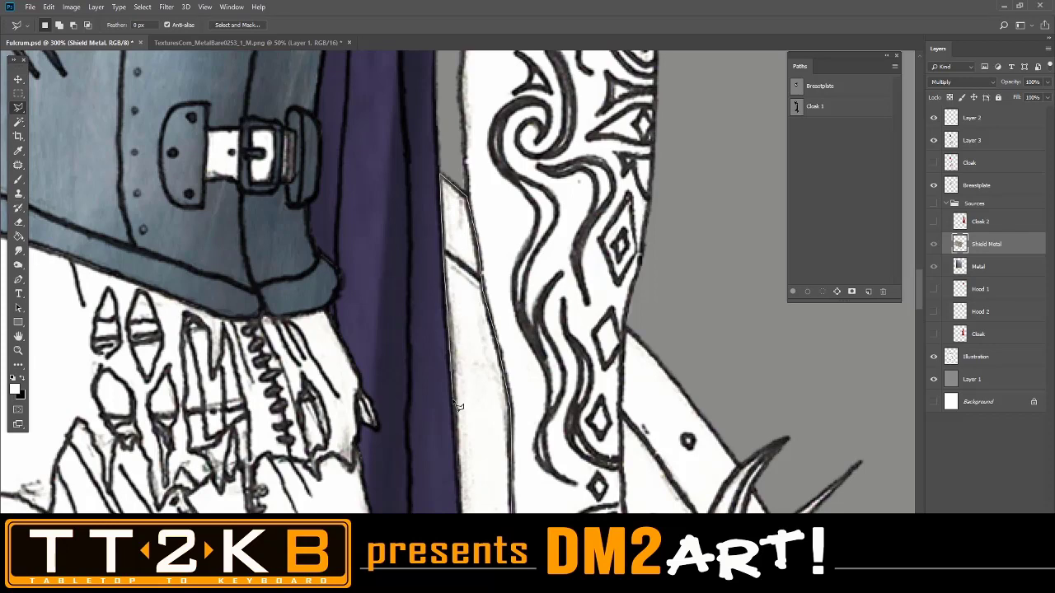
pyautogui.scroll(-3, 459, 407)
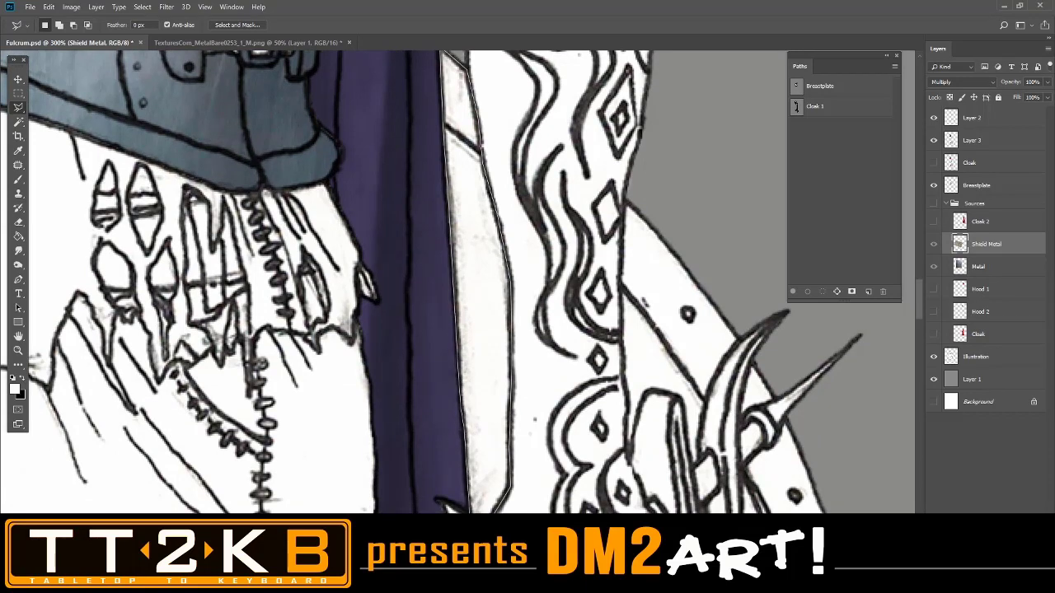
pyautogui.press('Return')
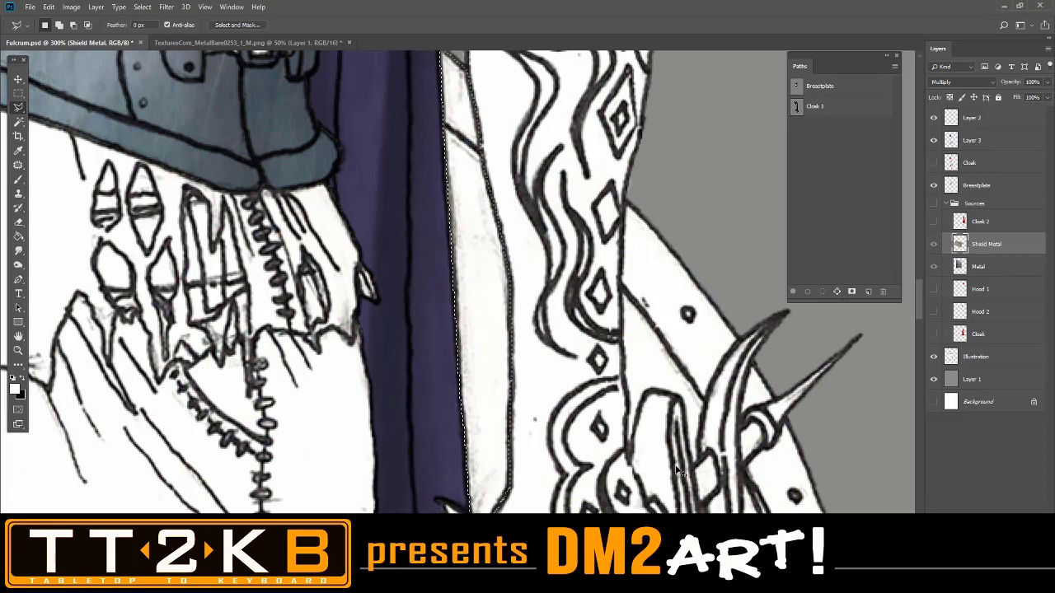
pyautogui.hotkey('ctrl', 'z')
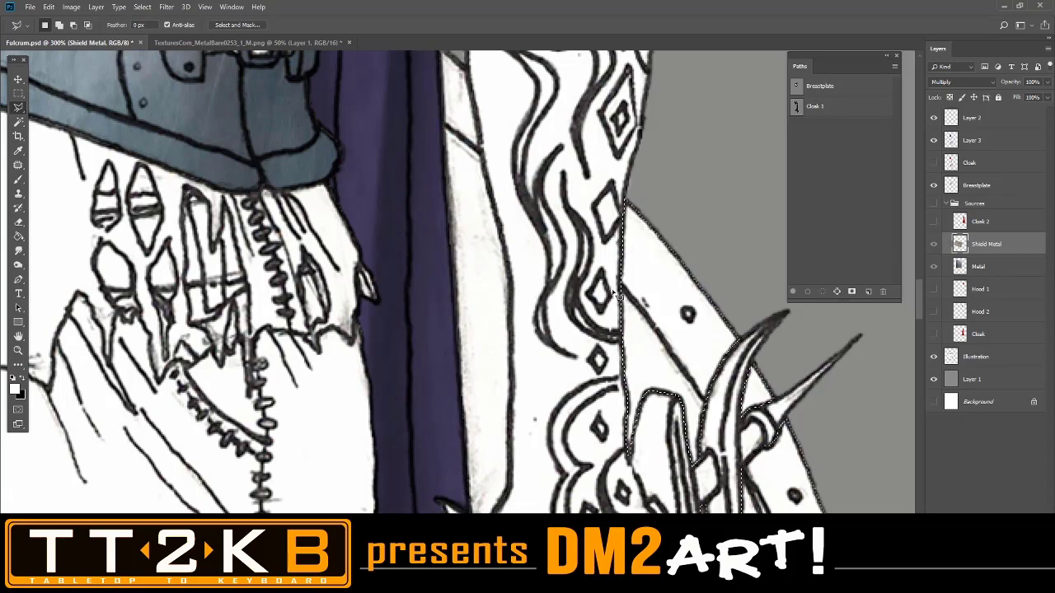
# Add the narrow shield strip between the purple cloak and the tattooed arm to the existing selection.
pyautogui.moveTo(640, 305); pyautogui.dragTo(611, 403)
pyautogui.moveTo(610, 274); pyautogui.dragTo(651, 318)
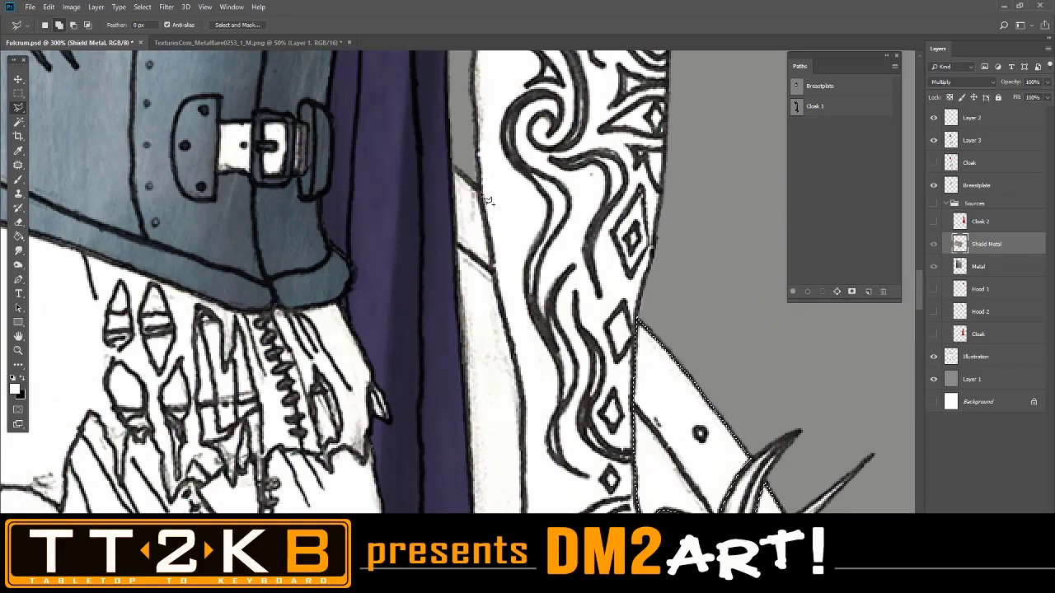
pyautogui.click(452, 168)
pyautogui.click(453, 188)
pyautogui.click(457, 286)
pyautogui.click(463, 363)
pyautogui.click(468, 428)
pyautogui.click(472, 495)
pyautogui.scroll(-4, 474, 510)
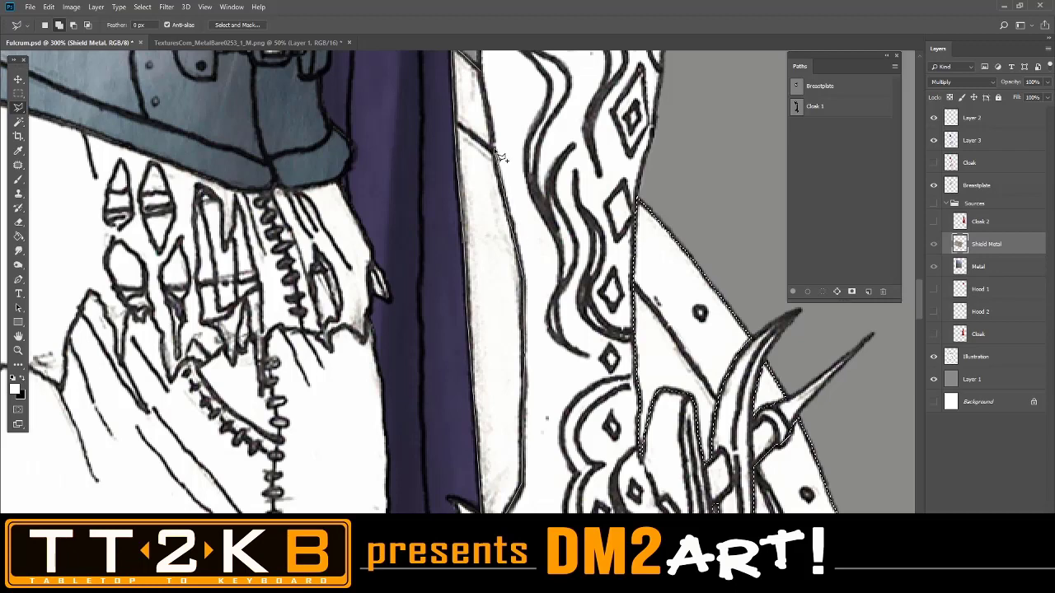
pyautogui.click(482, 73)
# Convert the shield selection into a work path with 0.5 pixel tolerance and save the path as Shield.
pyautogui.hotkey('ctrl', '-')
pyautogui.hotkey('ctrl', '-')
pyautogui.hotkey('ctrl', '-')
pyautogui.hotkey('ctrl', '-')
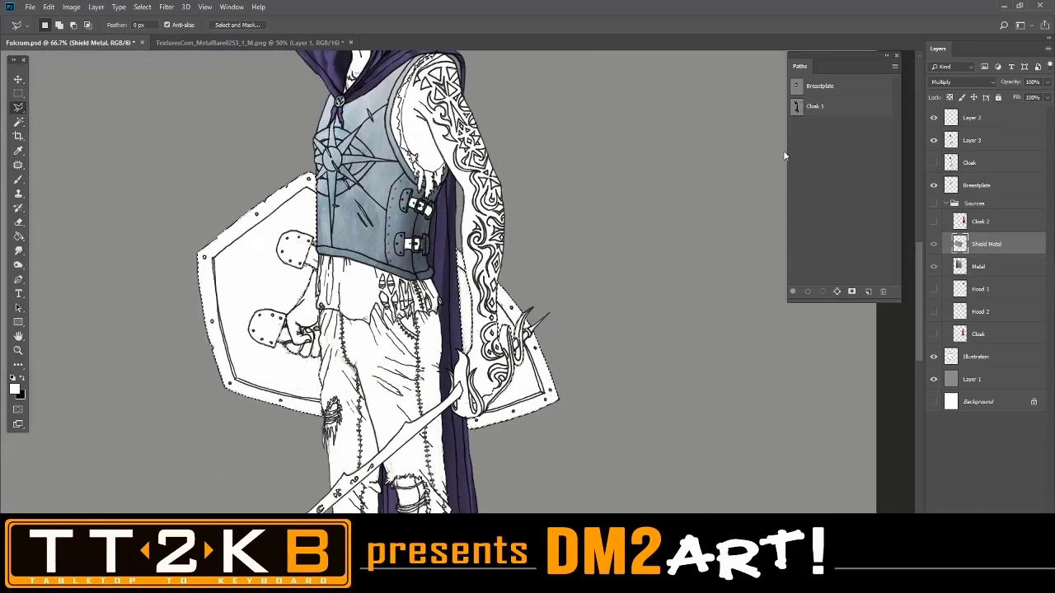
pyautogui.rightClick(269, 228)
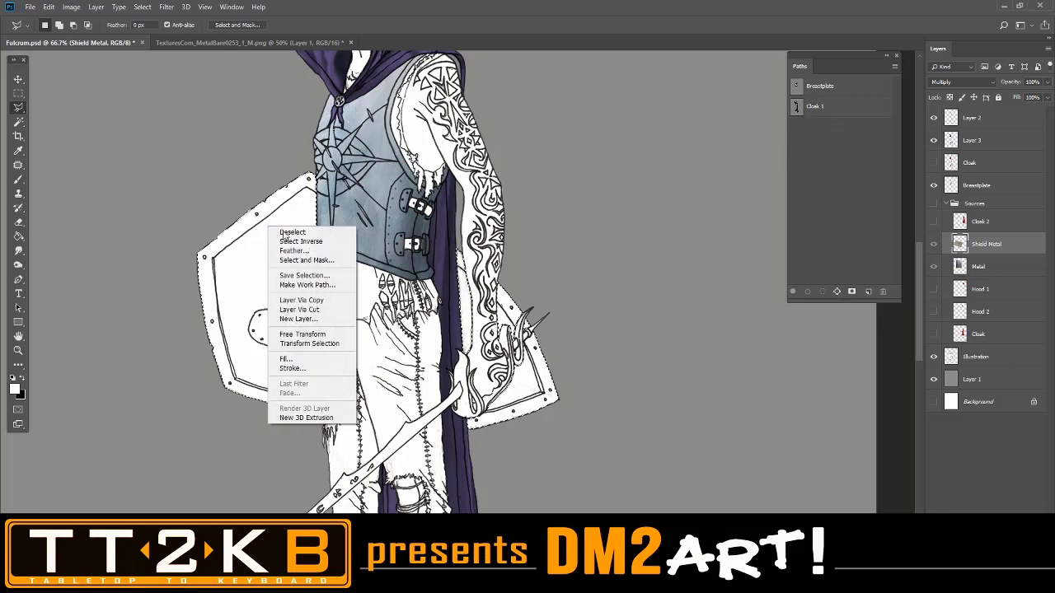
pyautogui.click(306, 284)
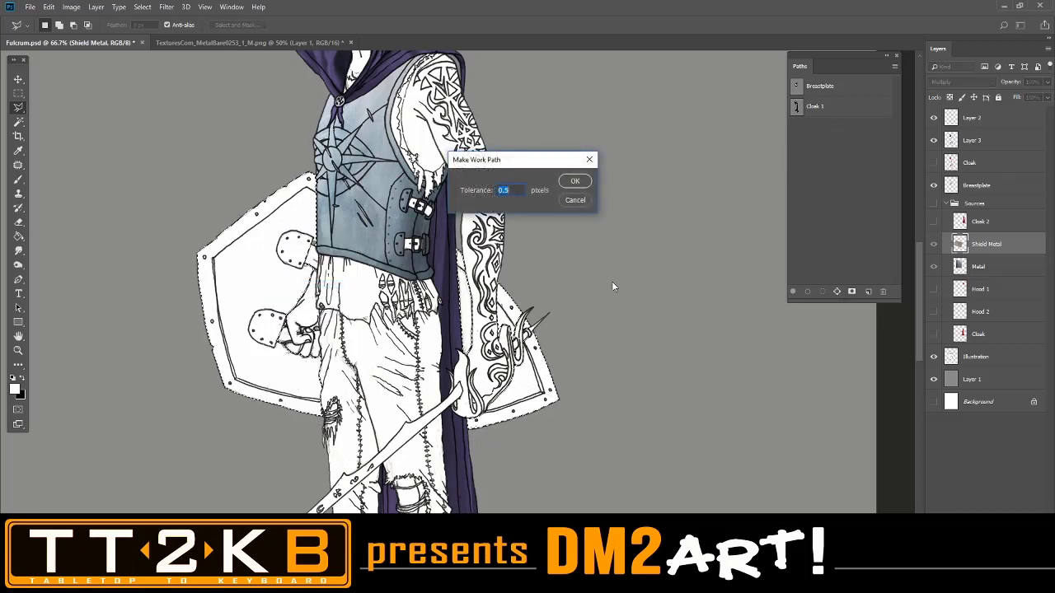
pyautogui.click(575, 183)
pyautogui.doubleClick(829, 129)
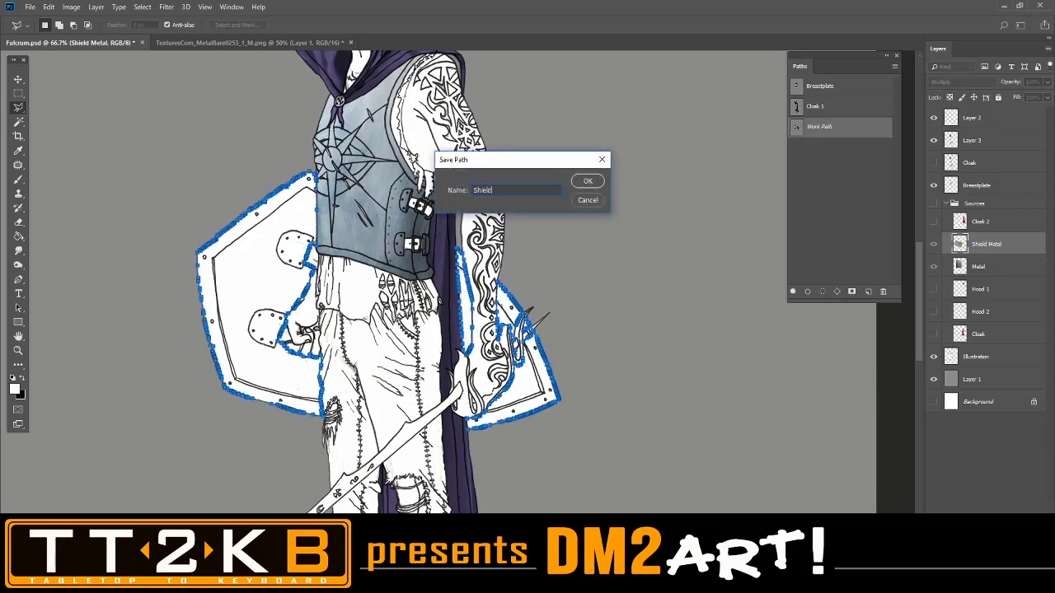
pyautogui.press('Return')
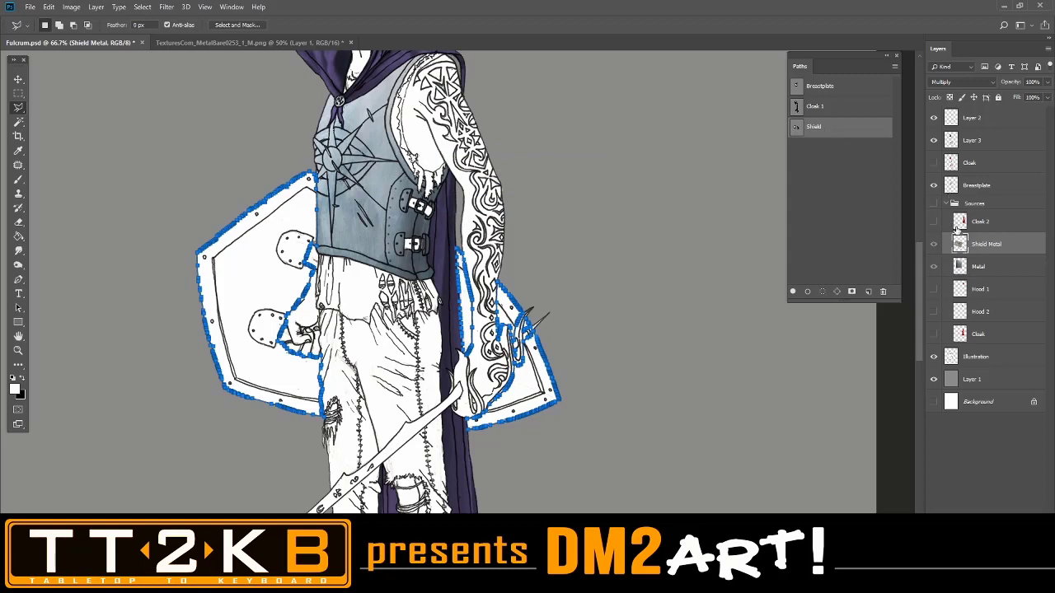
# Duplicate the Shield Metal layer and move the copy out of the Sources group to between Layer 3 and Cloak.
pyautogui.rightClick(1003, 254)
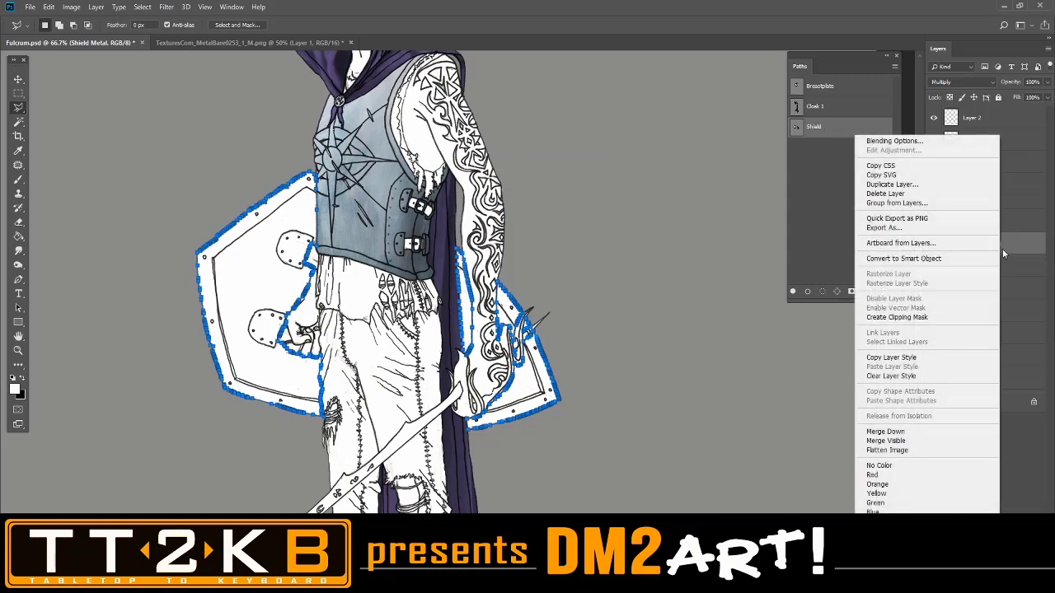
pyautogui.click(934, 187)
pyautogui.click(618, 162)
pyautogui.moveTo(985, 248); pyautogui.dragTo(979, 153)
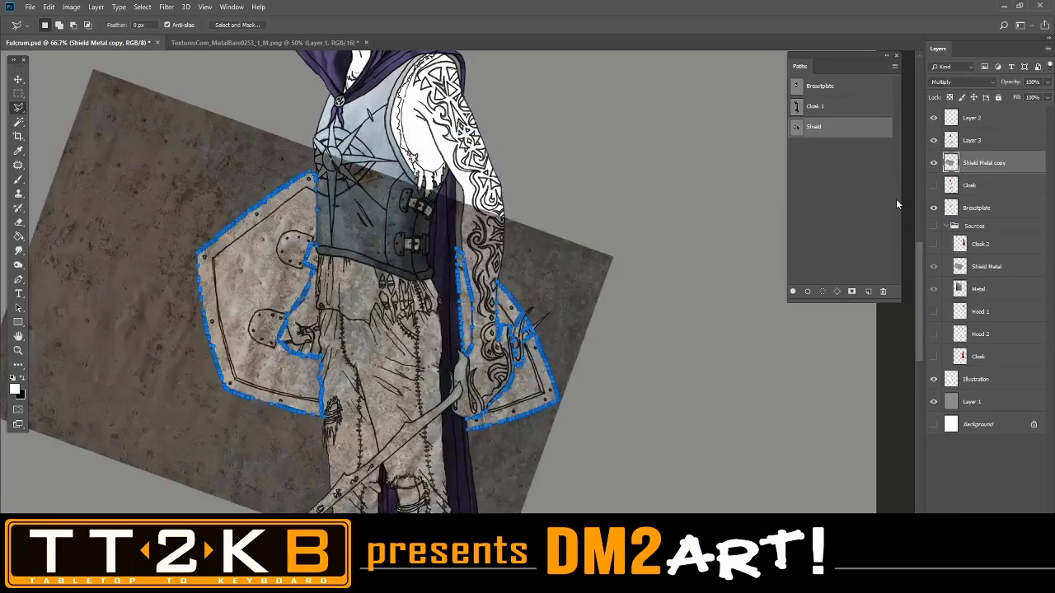
# Load the Shield path as a selection, copy that area of the metal texture to a new layer, and delete the Shield Metal copy layer.
pyautogui.rightClick(813, 135)
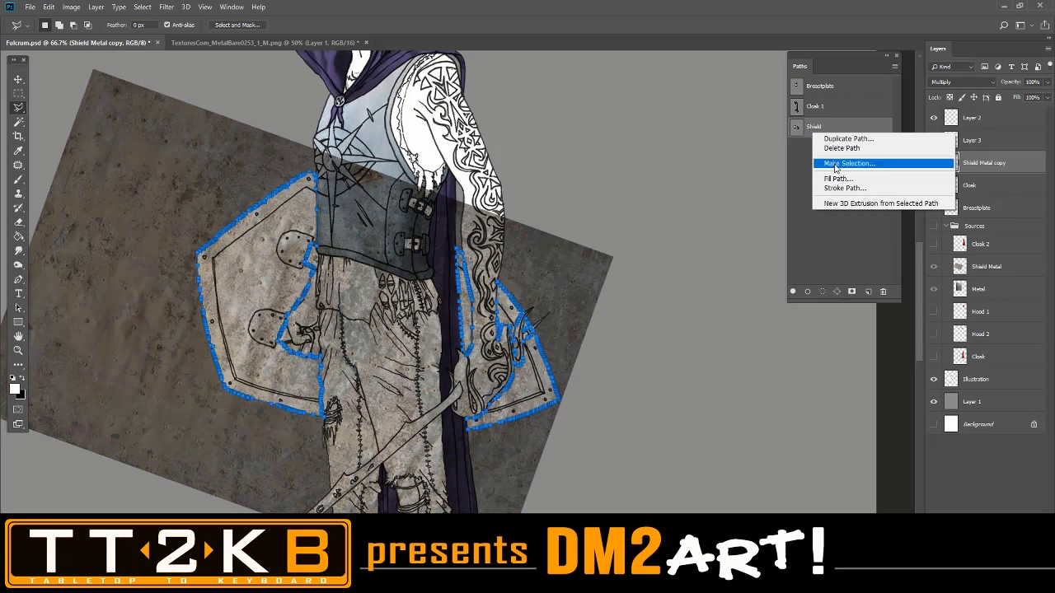
pyautogui.click(836, 165)
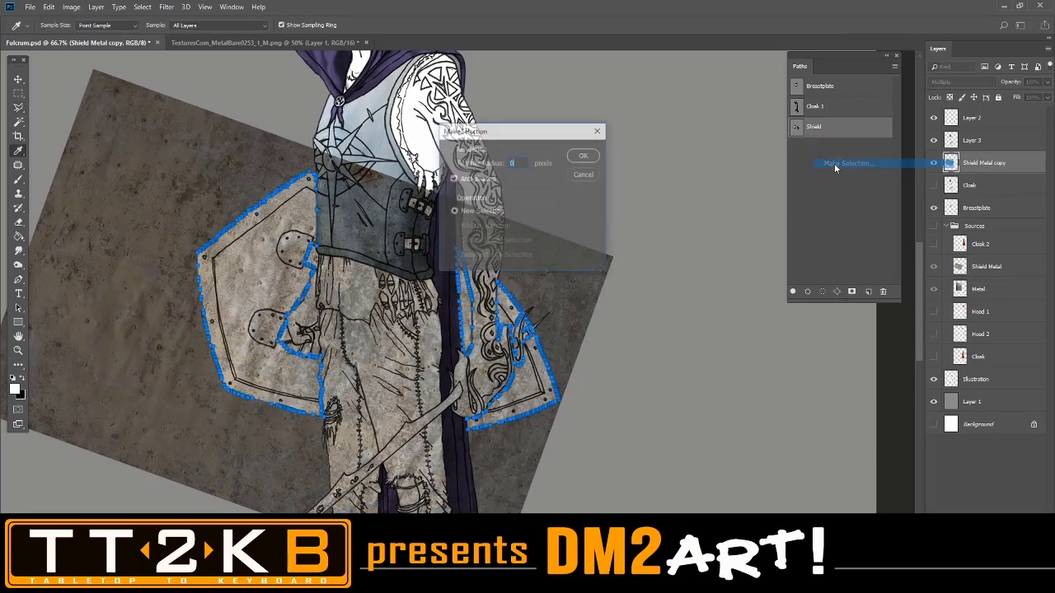
pyautogui.click(583, 157)
pyautogui.press('l')
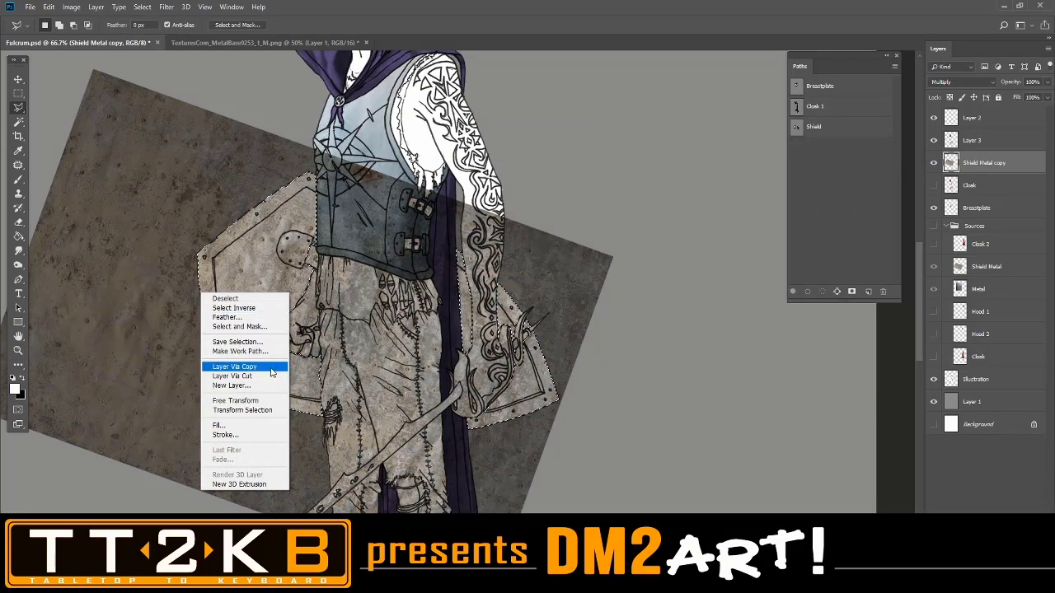
pyautogui.click(271, 367)
pyautogui.click(985, 185)
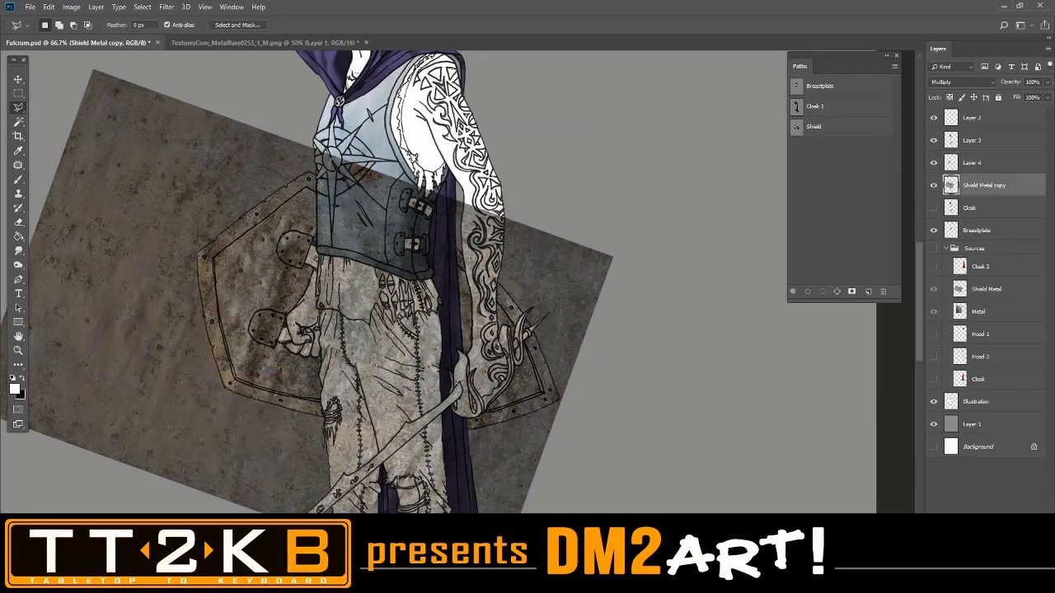
pyautogui.press('Delete')
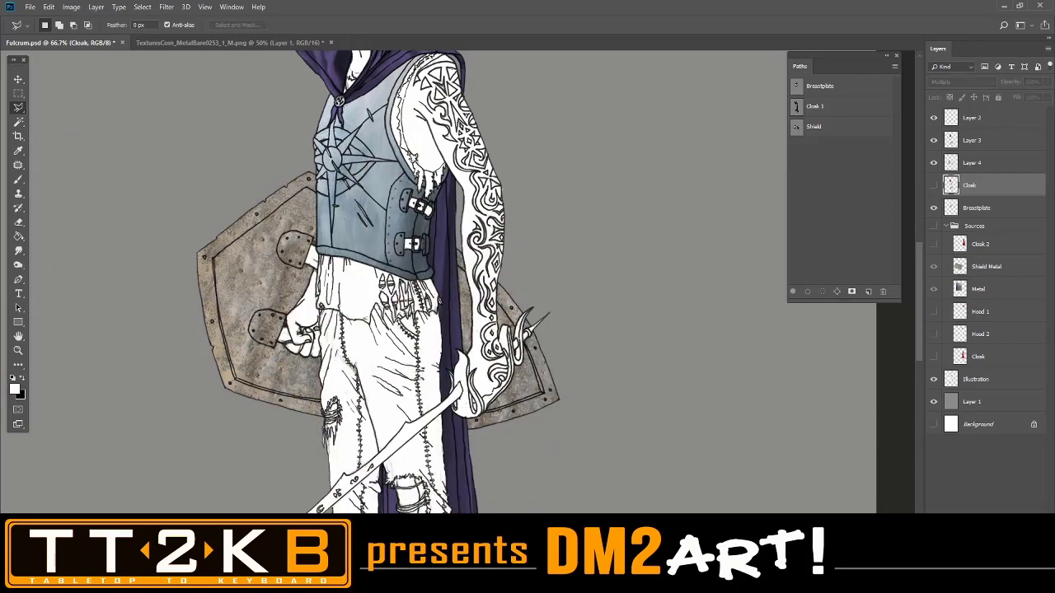
pyautogui.hotkey('ctrl', '+')
pyautogui.moveTo(683, 329); pyautogui.dragTo(765, 381)
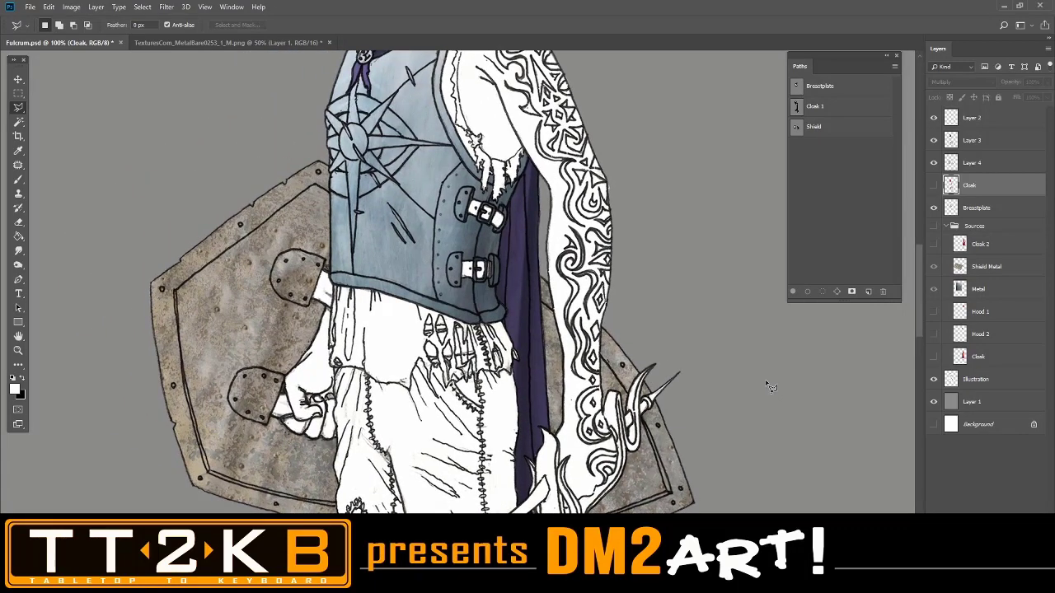
pyautogui.hotkey('ctrl', '-')
pyautogui.moveTo(742, 338); pyautogui.dragTo(758, 364)
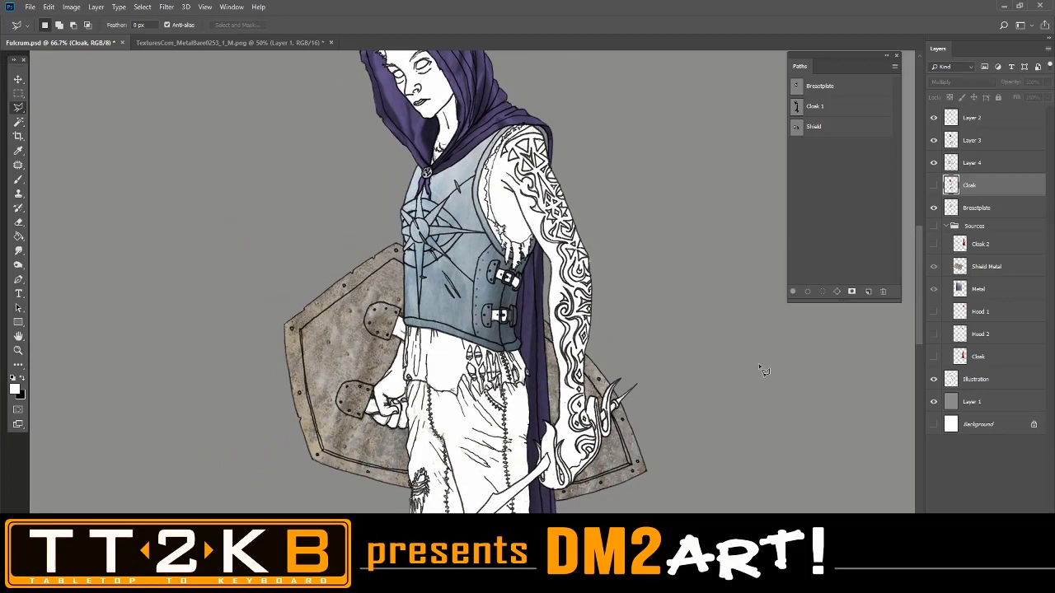
pyautogui.hotkey('ctrl', '-')
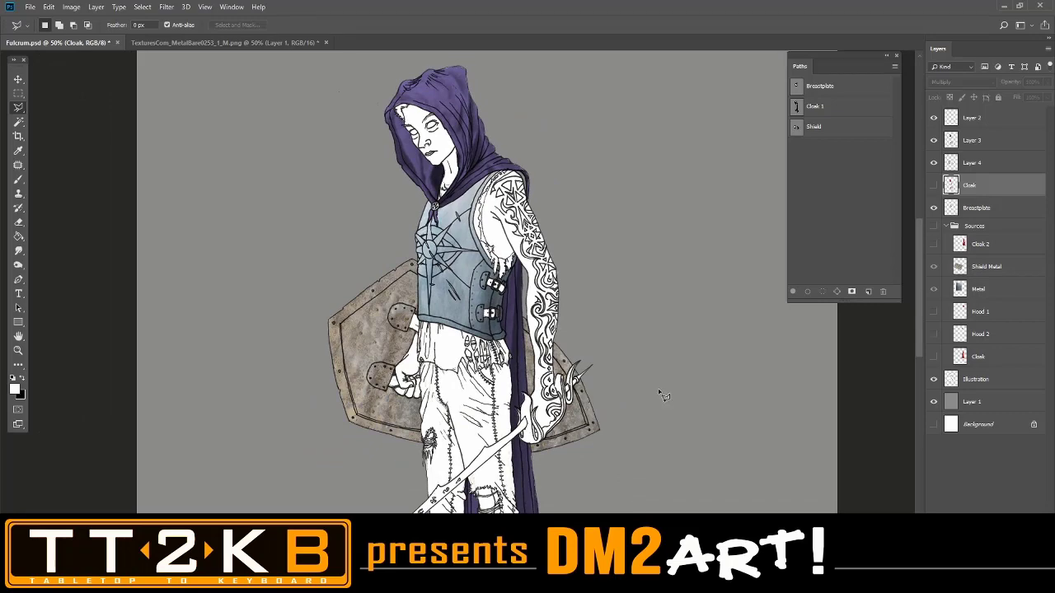
# Free-transform the black mouth shape on Layer 5 over the character's lips, repeatedly stretching and squashing its height at full width.
pyautogui.click(18, 350)
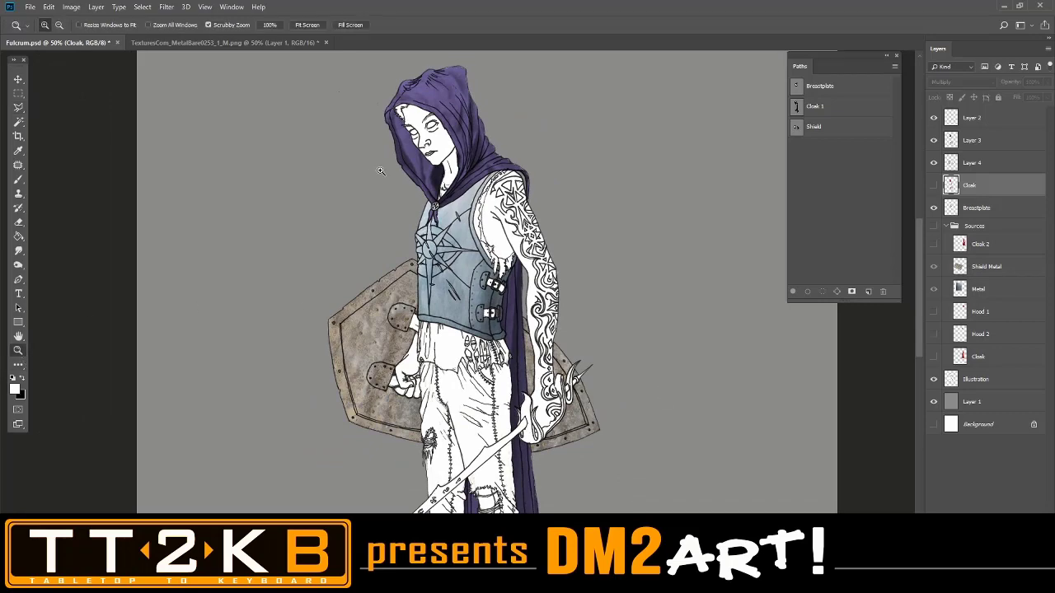
pyautogui.moveTo(378, 172); pyautogui.dragTo(523, 183)
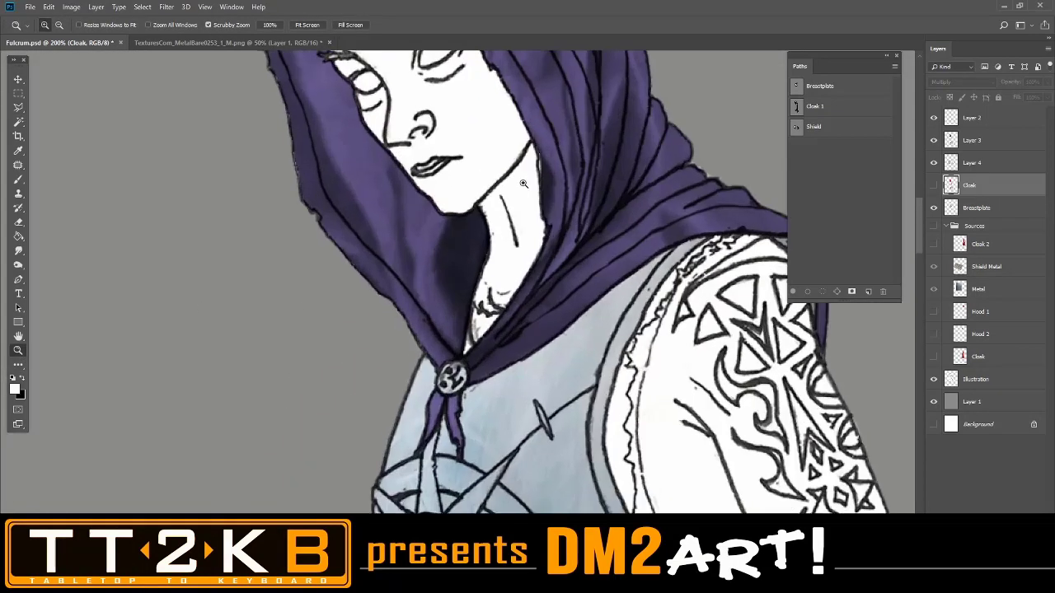
pyautogui.scroll(5, 523, 183)
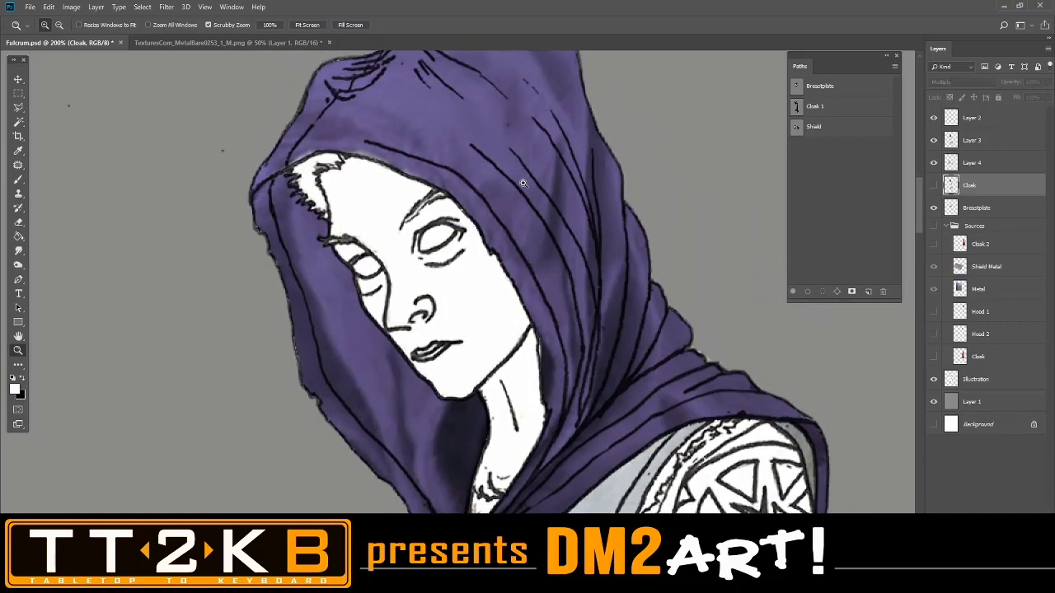
pyautogui.moveTo(438, 345)
pyautogui.mouseDown()
pyautogui.moveTo(439, 336)
pyautogui.moveTo(442, 352)
pyautogui.moveTo(454, 350)
pyautogui.mouseUp()
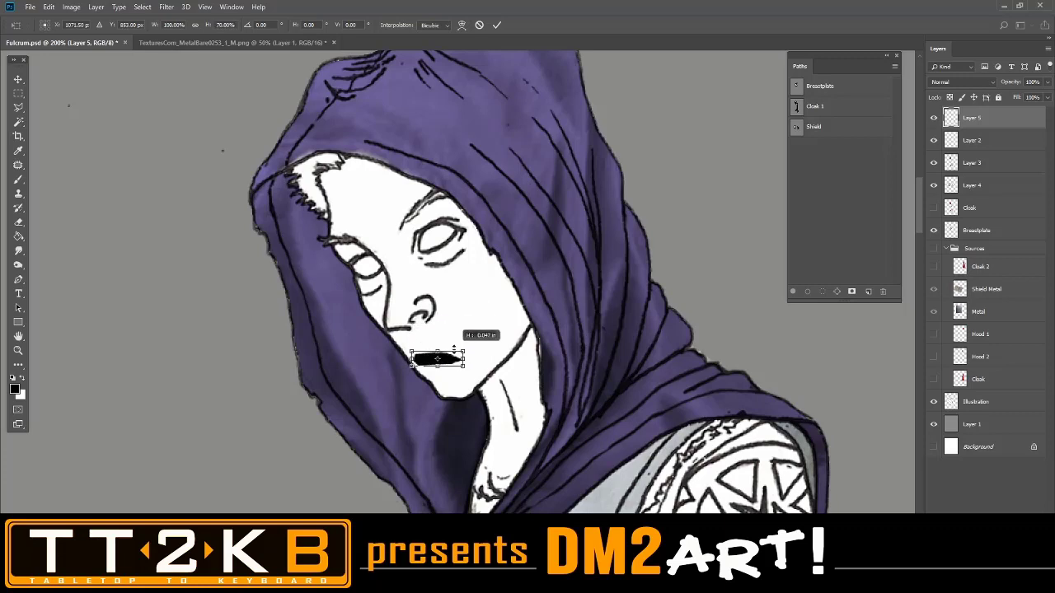
pyautogui.moveTo(449, 330); pyautogui.dragTo(448, 323)
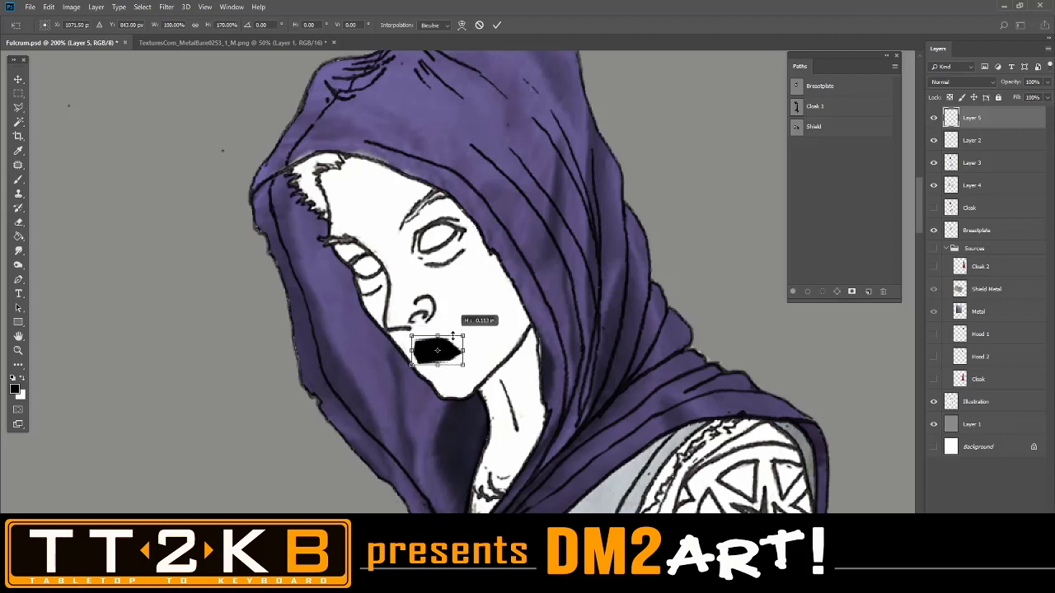
pyautogui.moveTo(453, 328); pyautogui.dragTo(455, 336)
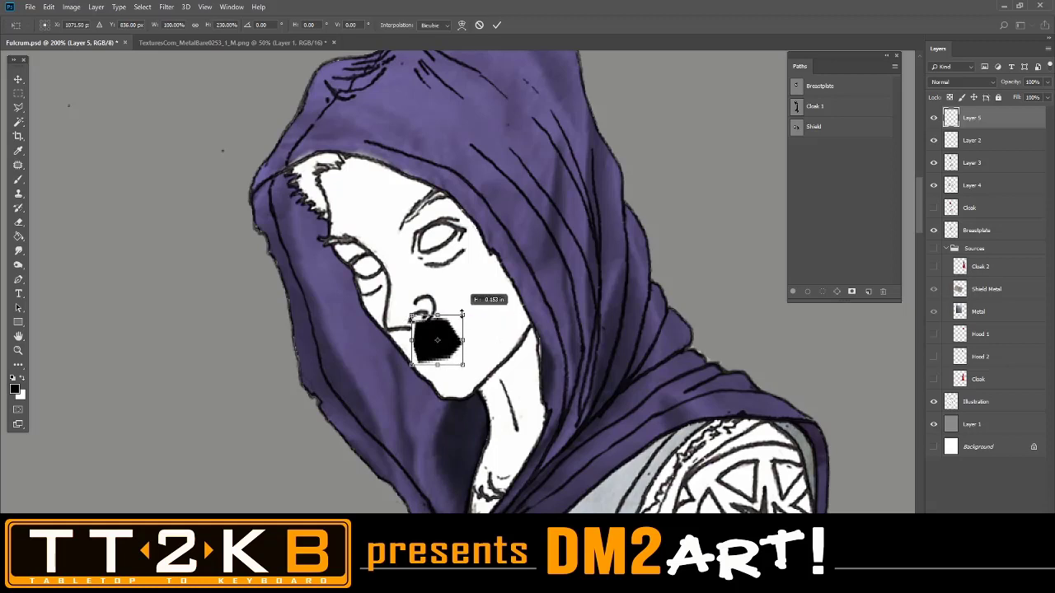
pyautogui.moveTo(464, 328); pyautogui.dragTo(438, 357)
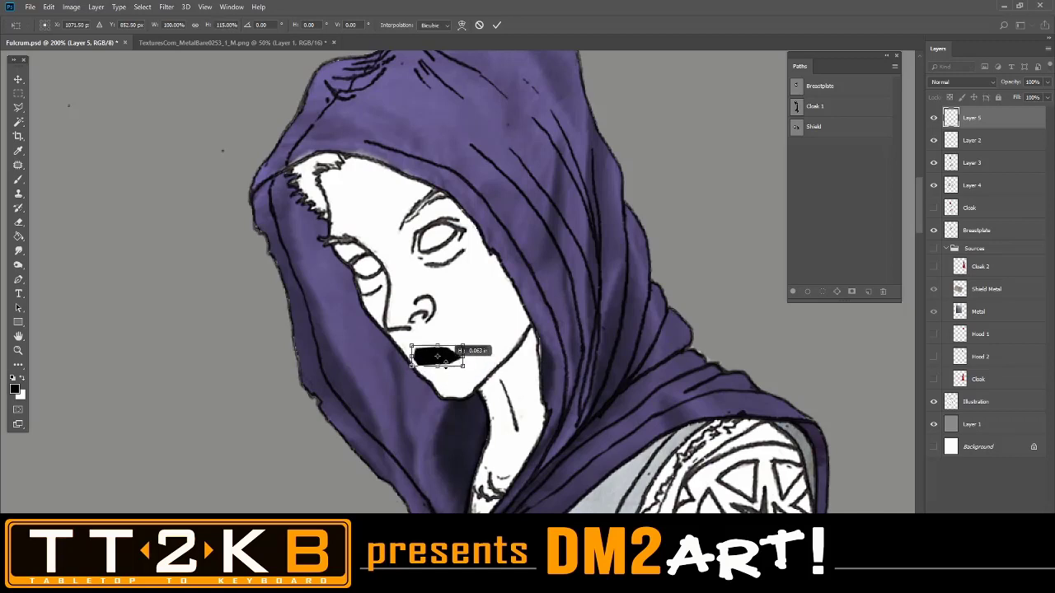
pyautogui.moveTo(455, 381); pyautogui.dragTo(459, 363)
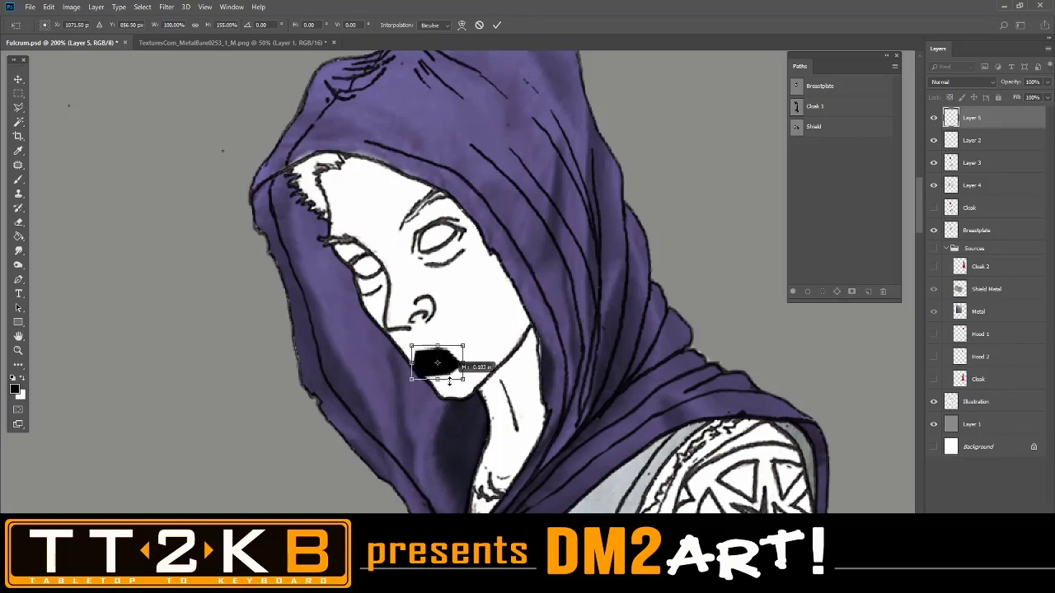
pyautogui.moveTo(437, 362); pyautogui.dragTo(446, 368)
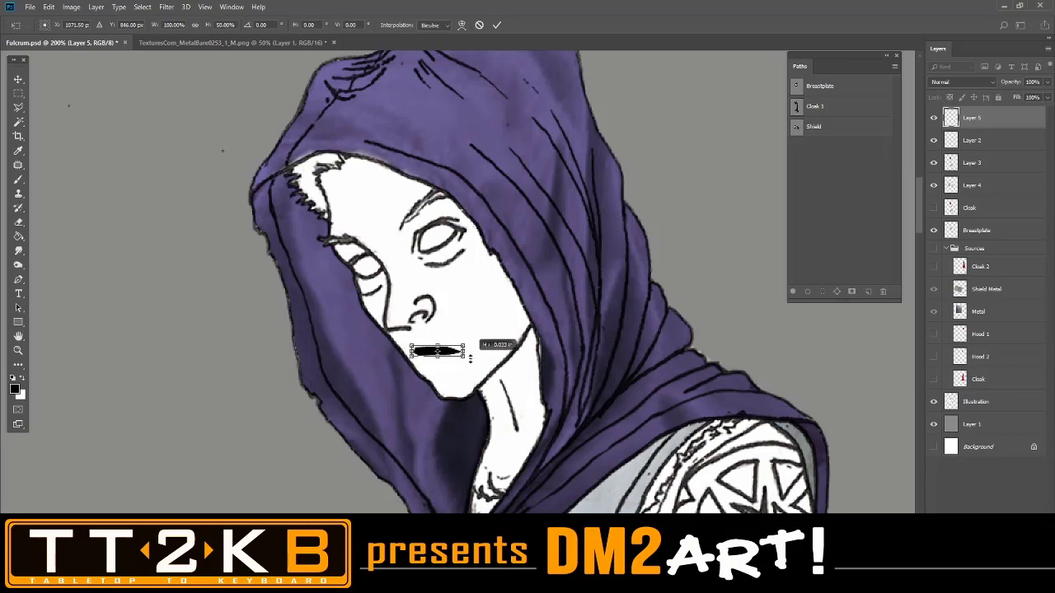
pyautogui.moveTo(472, 356); pyautogui.dragTo(473, 364)
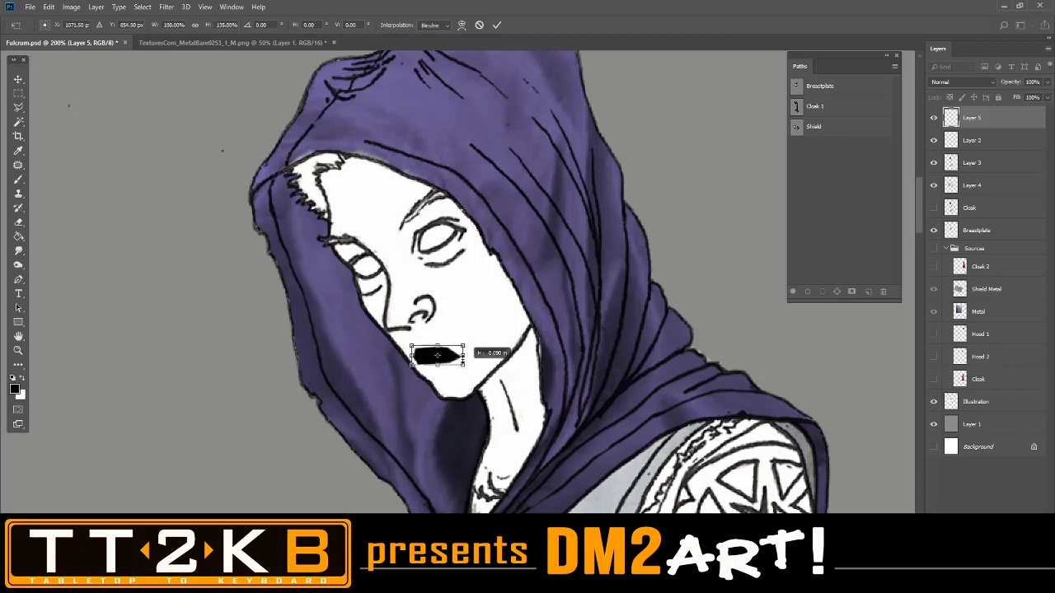
pyautogui.moveTo(462, 362); pyautogui.dragTo(463, 368)
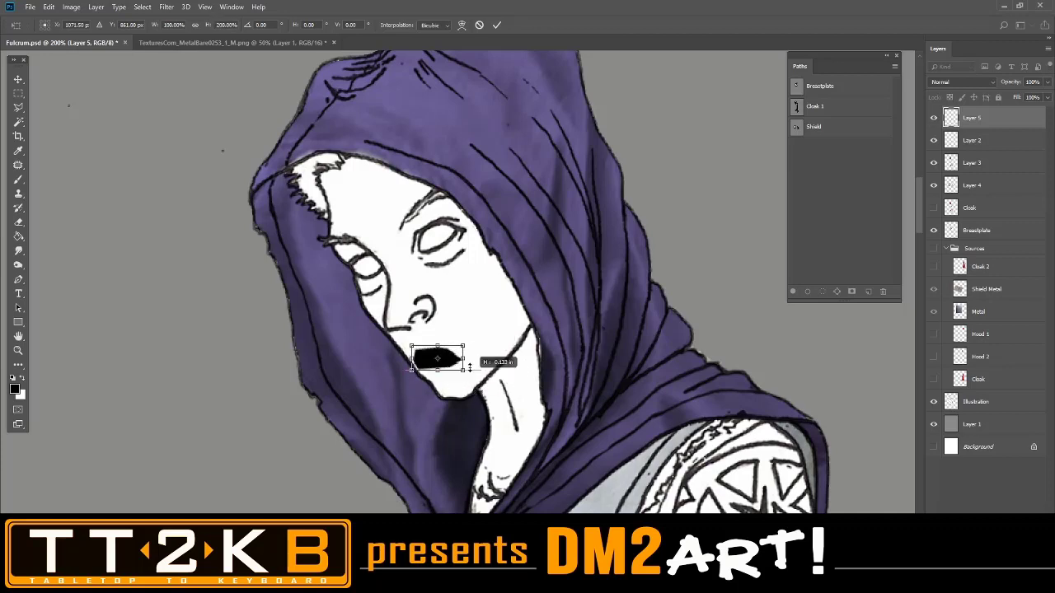
# Rotate the black mouth shape to -17.18 degrees to follow the face's tilt and repeatedly vary its height to open and close the mouth.
pyautogui.moveTo(470, 392); pyautogui.dragTo(438, 344)
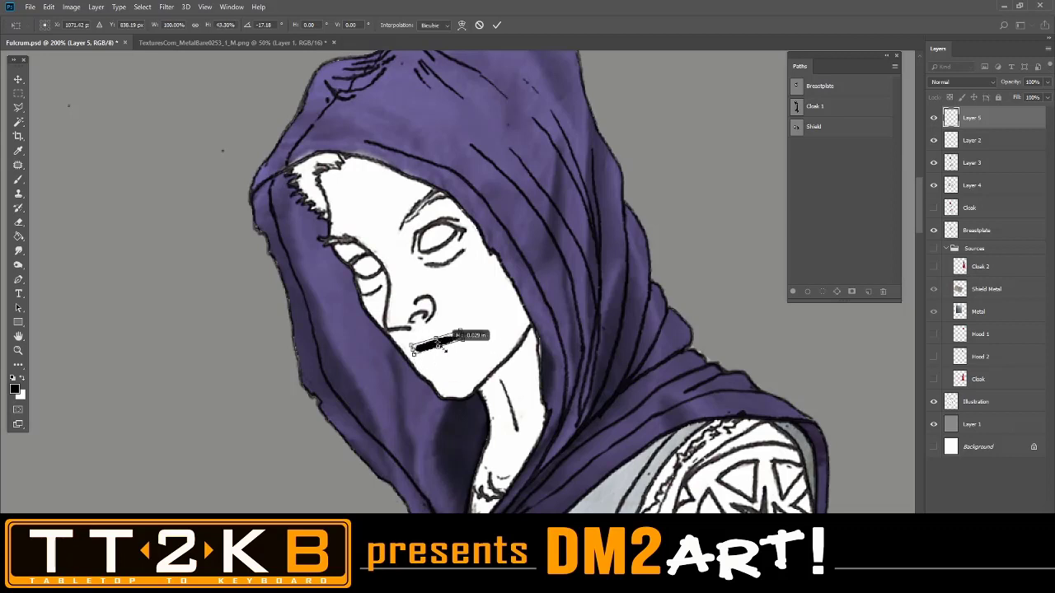
pyautogui.moveTo(445, 352)
pyautogui.mouseDown()
pyautogui.moveTo(457, 369)
pyautogui.moveTo(445, 352)
pyautogui.moveTo(459, 367)
pyautogui.moveTo(457, 351)
pyautogui.moveTo(468, 371)
pyautogui.moveTo(464, 342)
pyautogui.moveTo(459, 360)
pyautogui.mouseUp()
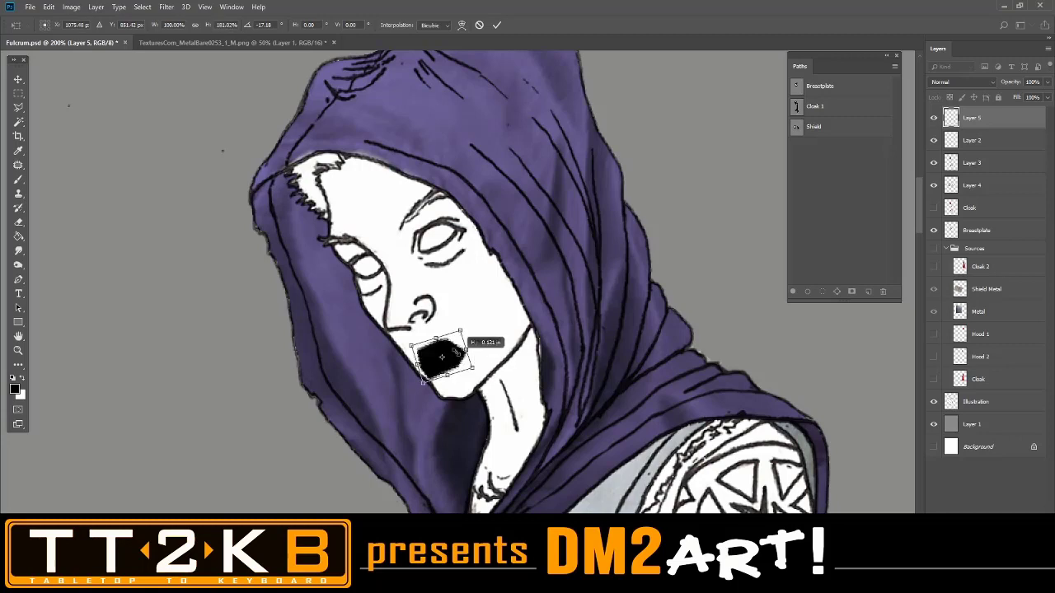
pyautogui.moveTo(457, 357); pyautogui.dragTo(465, 371)
pyautogui.moveTo(460, 331); pyautogui.dragTo(467, 359)
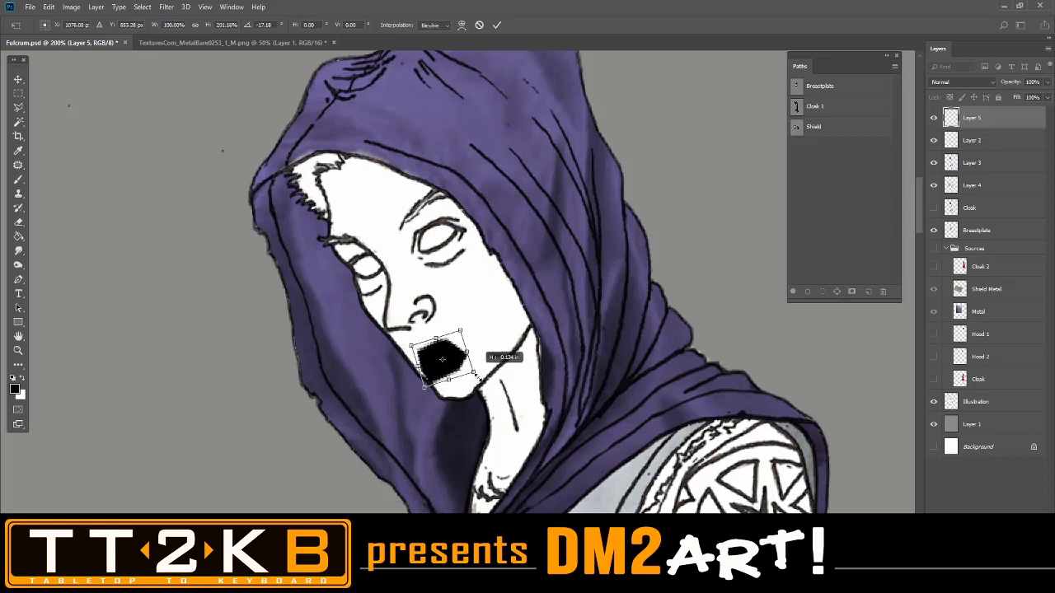
pyautogui.moveTo(471, 384); pyautogui.dragTo(458, 349)
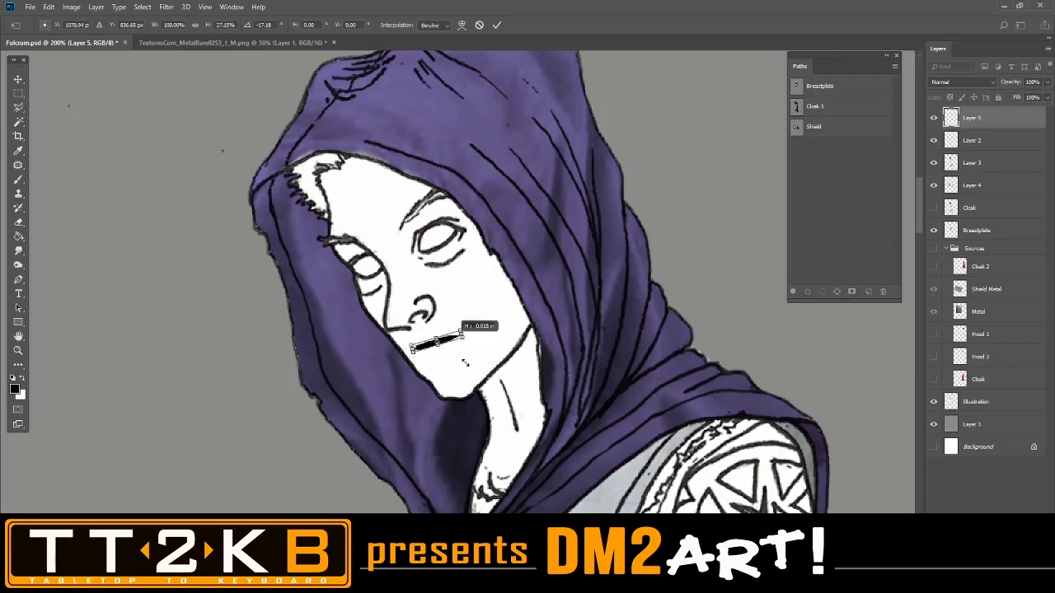
pyautogui.moveTo(452, 344); pyautogui.dragTo(462, 356)
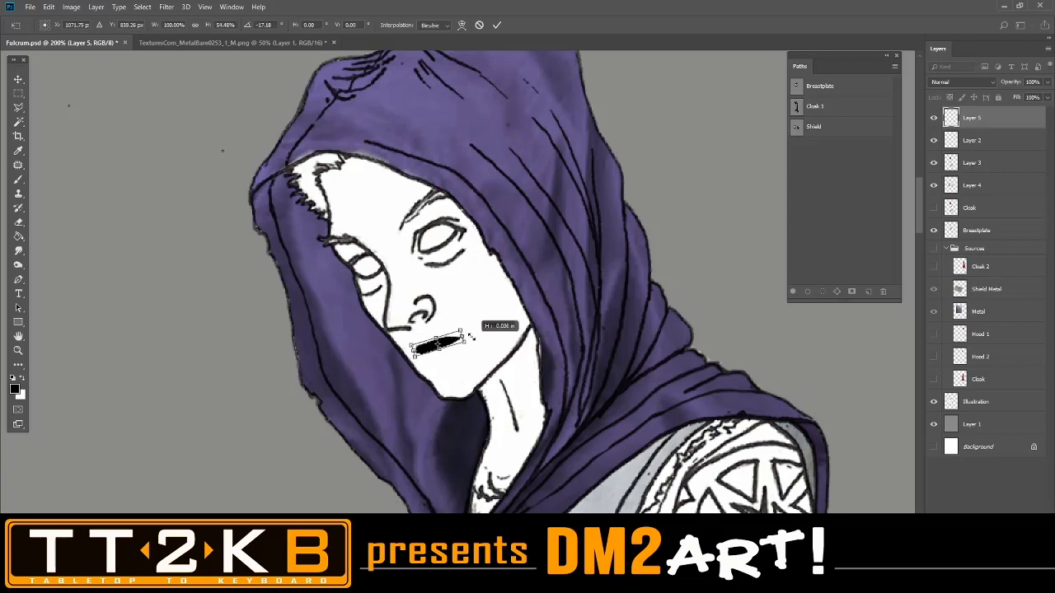
pyautogui.moveTo(474, 347); pyautogui.dragTo(487, 361)
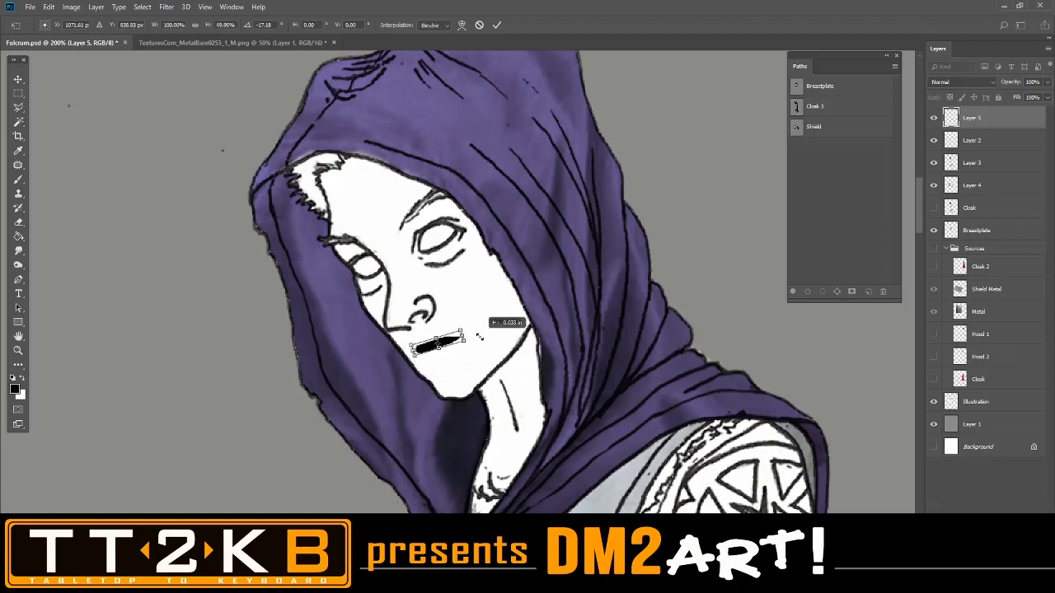
pyautogui.moveTo(490, 331); pyautogui.dragTo(492, 341)
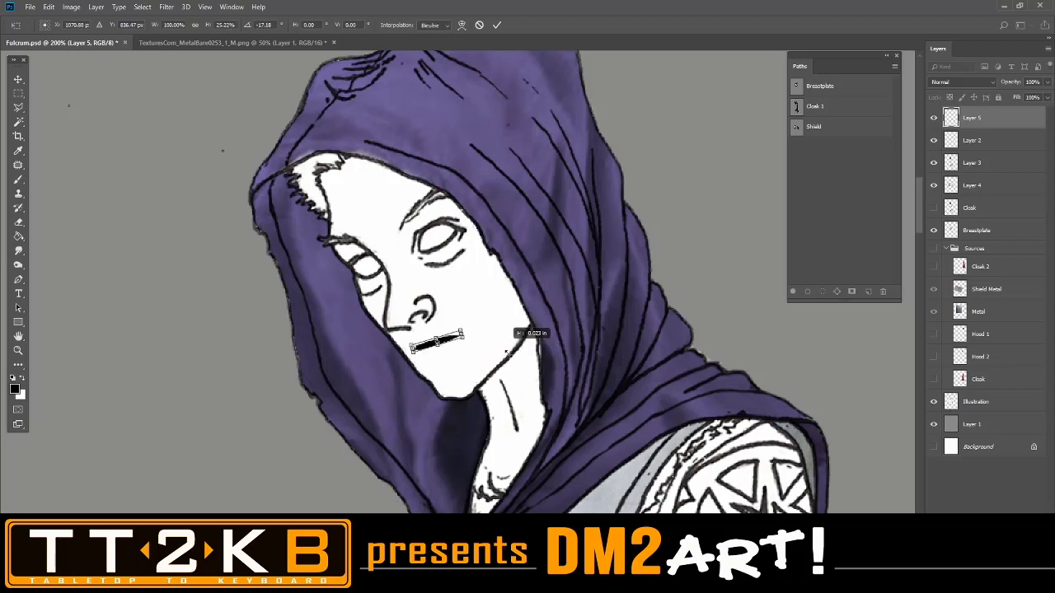
pyautogui.moveTo(497, 344)
pyautogui.mouseDown()
pyautogui.moveTo(519, 361)
pyautogui.moveTo(484, 327)
pyautogui.mouseUp()
pyautogui.moveTo(502, 361)
pyautogui.mouseDown()
pyautogui.moveTo(487, 322)
pyautogui.moveTo(496, 348)
pyautogui.mouseUp()
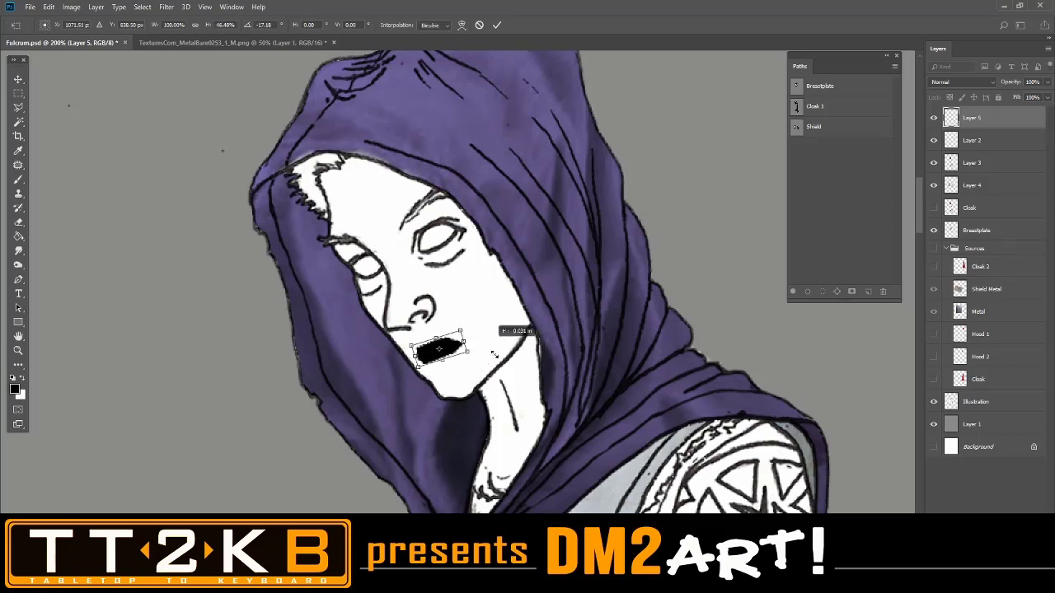
pyautogui.moveTo(496, 360)
pyautogui.mouseDown()
pyautogui.moveTo(502, 378)
pyautogui.moveTo(476, 338)
pyautogui.moveTo(487, 365)
pyautogui.mouseUp()
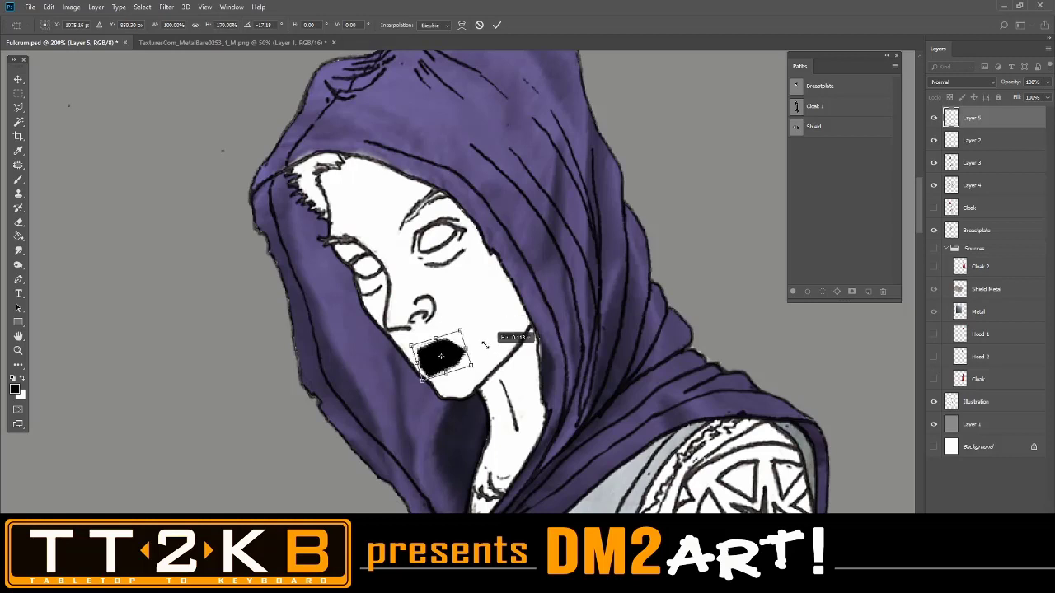
pyautogui.moveTo(483, 333); pyautogui.dragTo(491, 352)
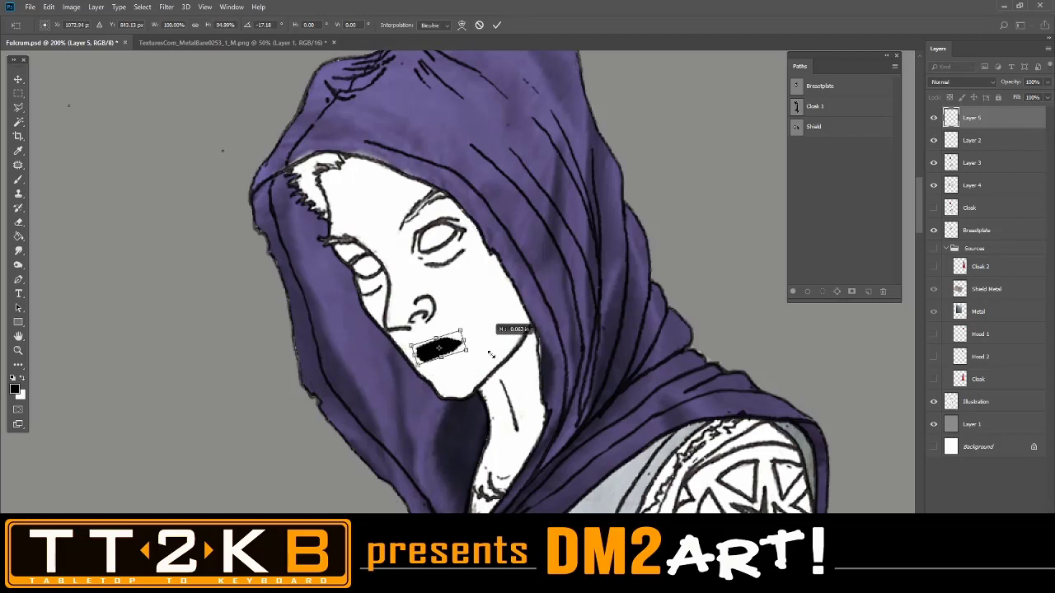
pyautogui.moveTo(491, 350)
pyautogui.mouseDown()
pyautogui.moveTo(483, 321)
pyautogui.moveTo(493, 356)
pyautogui.mouseUp()
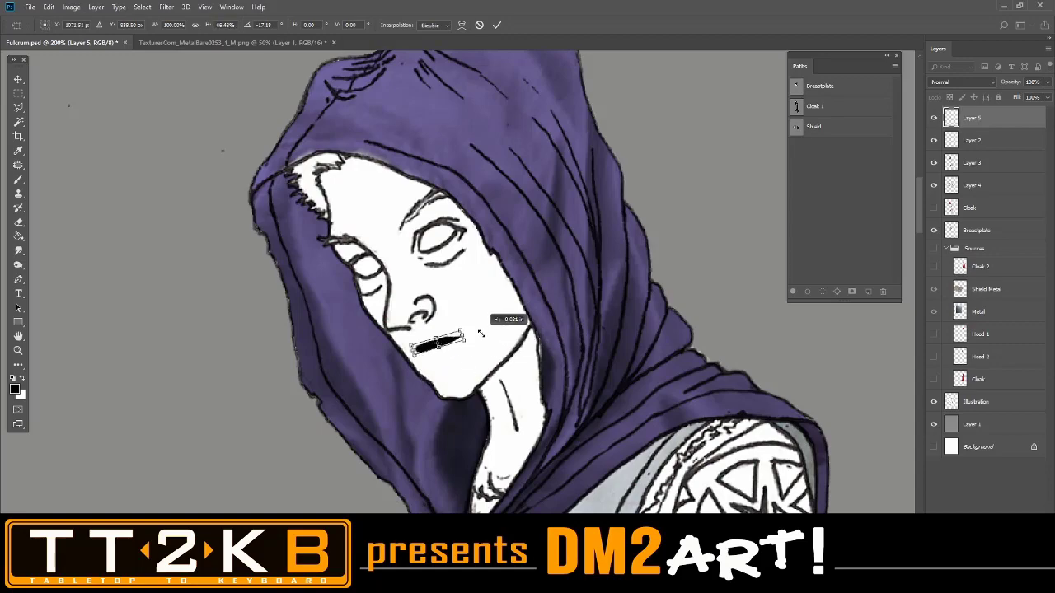